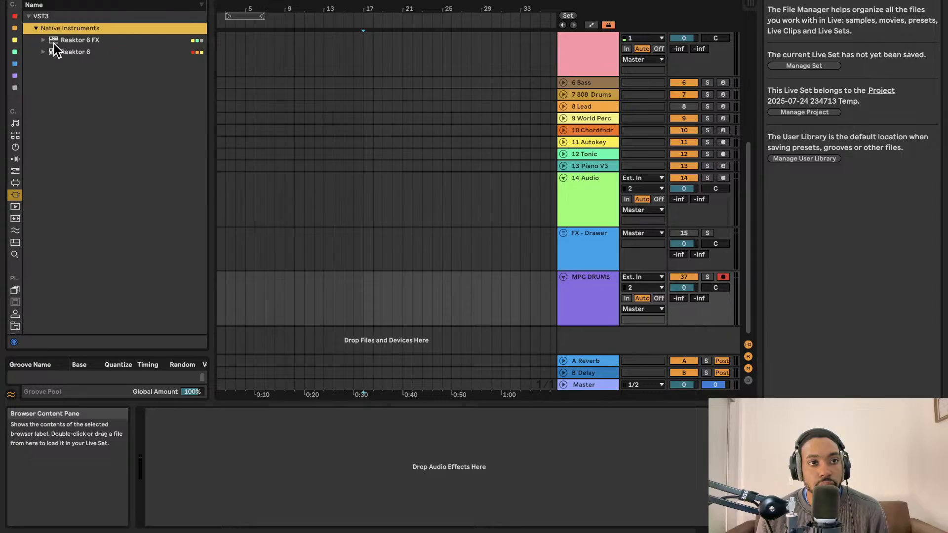
Load Reaktor 6 onto a new track below MPC DRUMS and open it as a Build project in edit mode
{"action": "left_click_drag", "start_coordinate": [55, 52], "coordinate": [680, 299]}
{"action": "left_click_drag", "start_coordinate": [537, 336], "coordinate": [543, 338]}
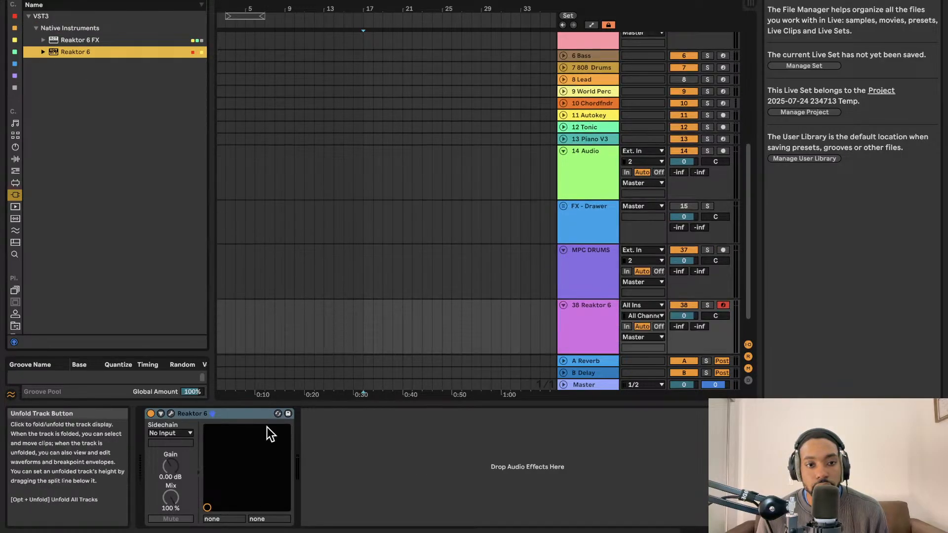
{"action": "left_click", "coordinate": [170, 413]}
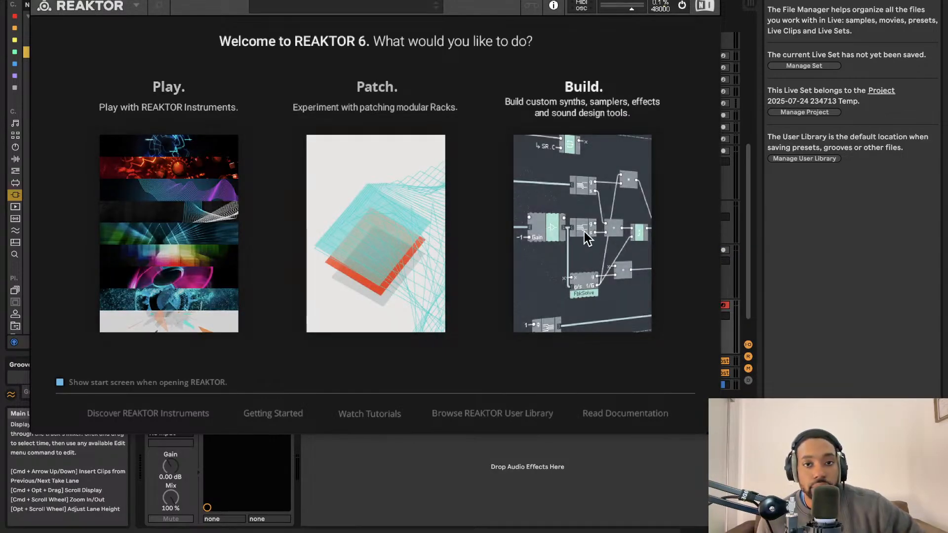
{"action": "left_click", "coordinate": [612, 217]}
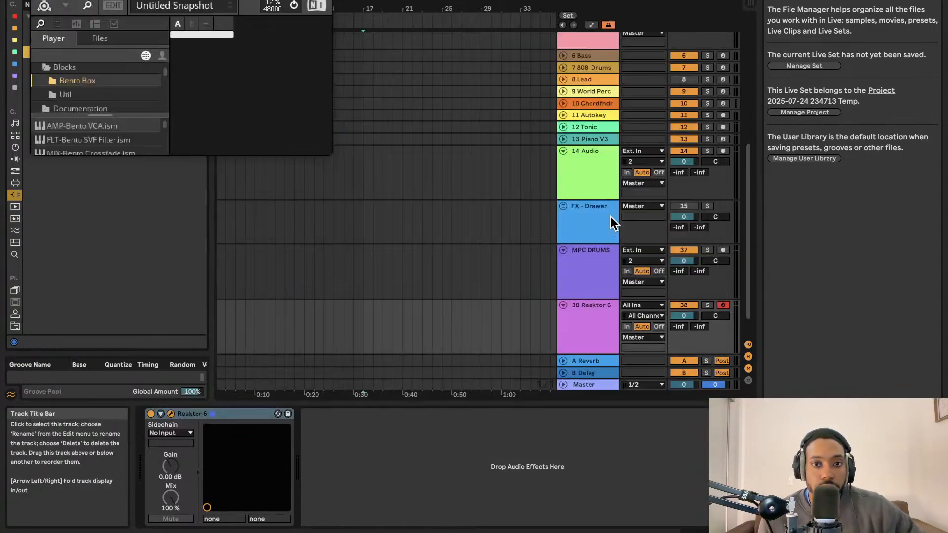
{"action": "left_click", "coordinate": [113, 6]}
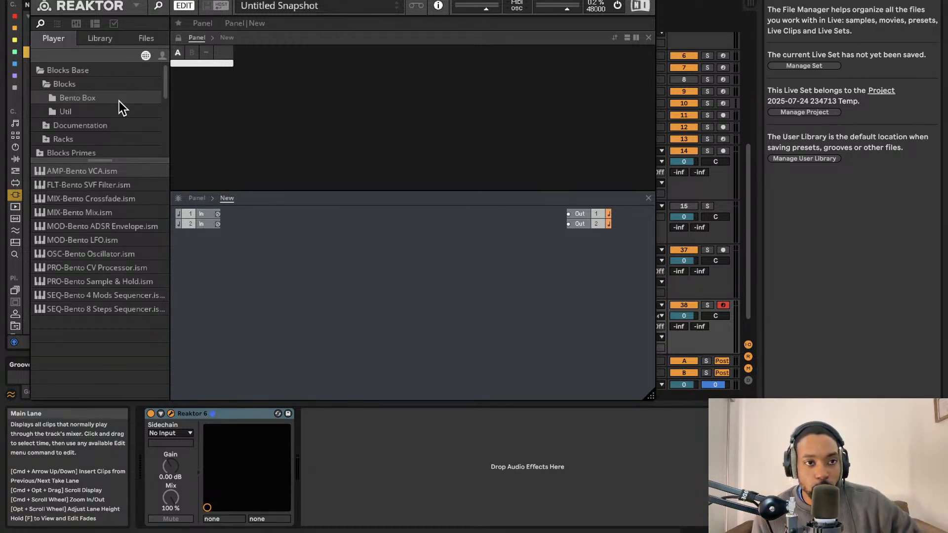
Add the Util Note In block and the Bento Box Oscillator block to the structure
{"action": "left_click", "coordinate": [90, 110]}
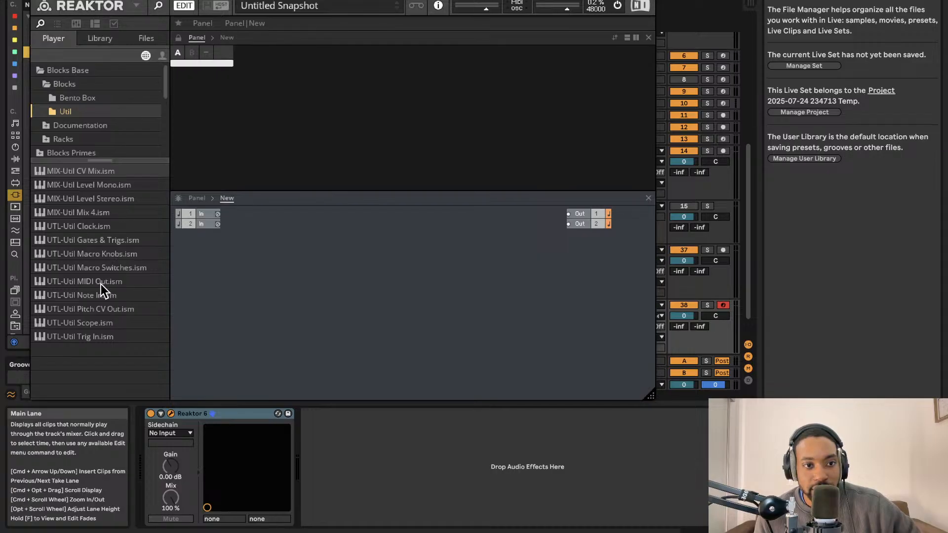
{"action": "left_click_drag", "start_coordinate": [99, 295], "coordinate": [227, 262]}
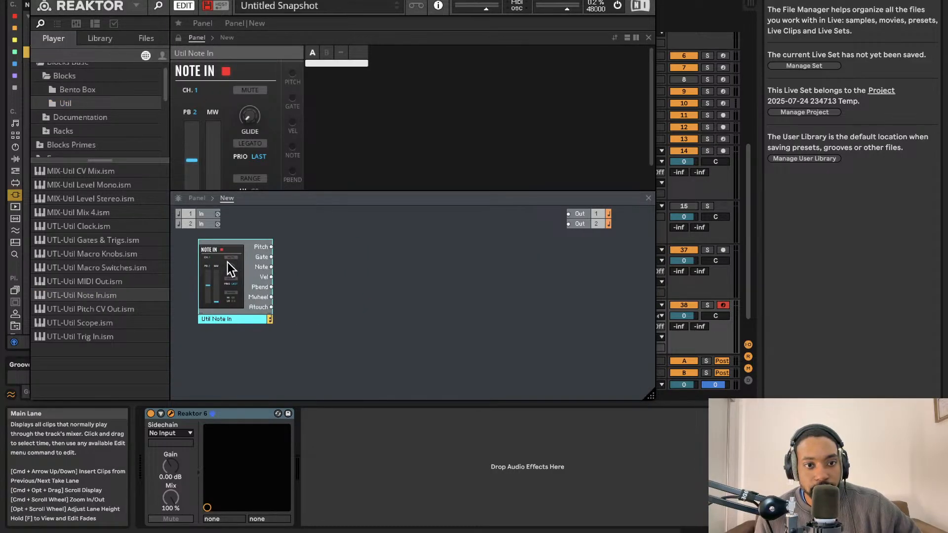
{"action": "left_click", "coordinate": [88, 92]}
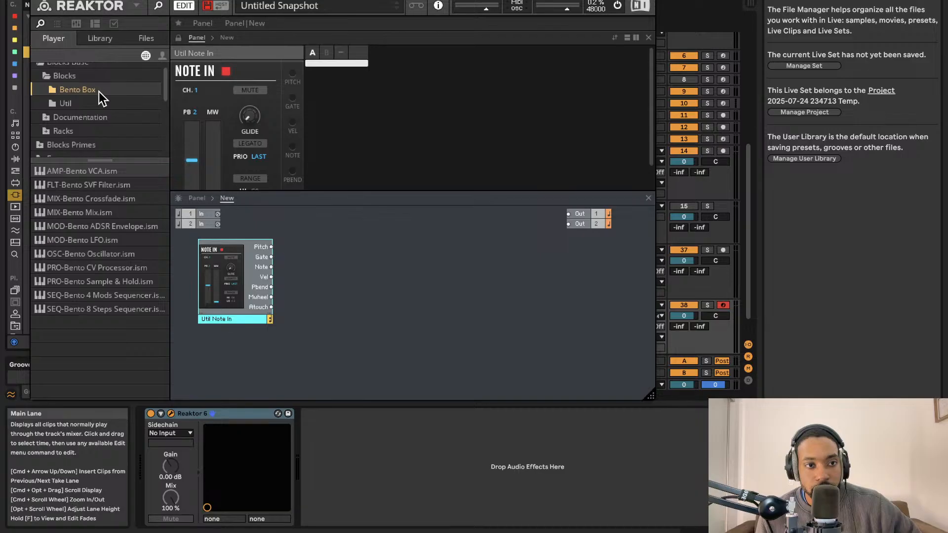
{"action": "left_click", "coordinate": [92, 103]}
{"action": "left_click", "coordinate": [97, 90]}
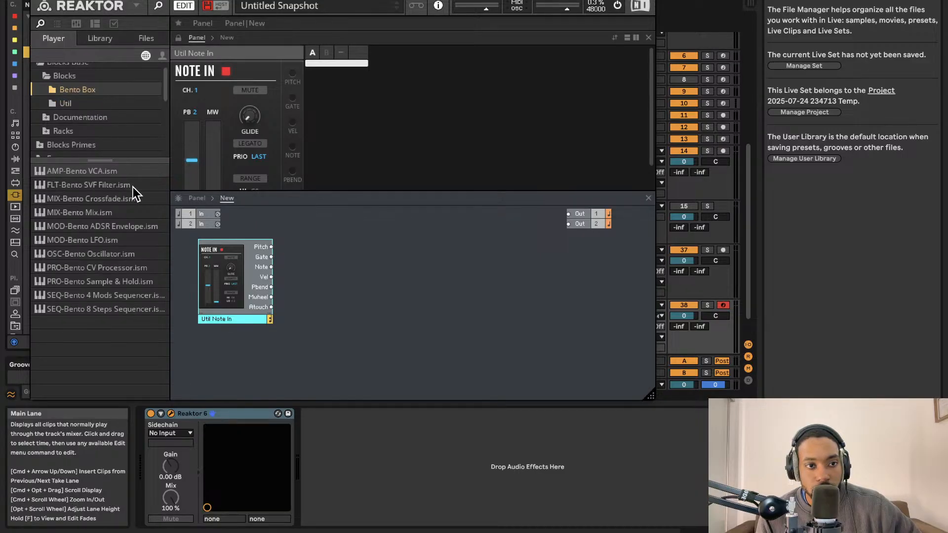
{"action": "left_click", "coordinate": [117, 226]}
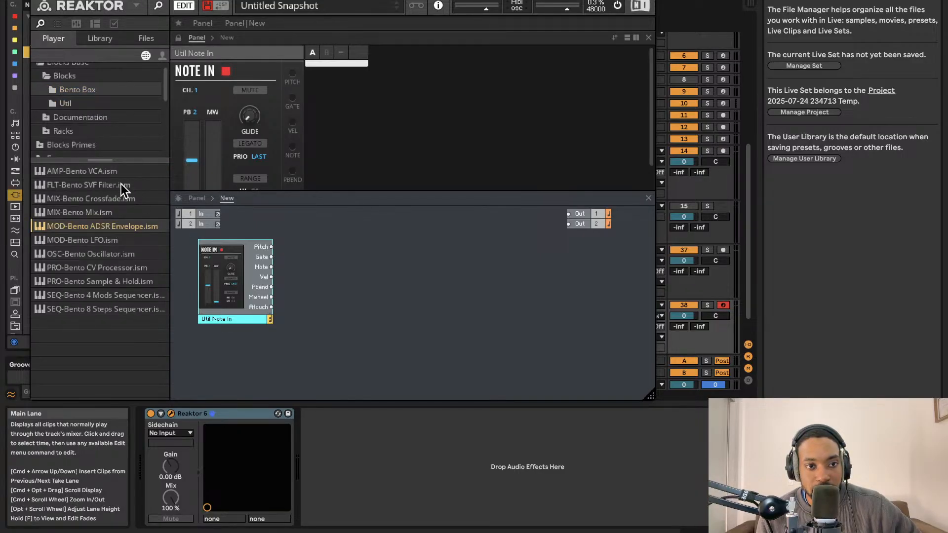
{"action": "left_click", "coordinate": [88, 103]}
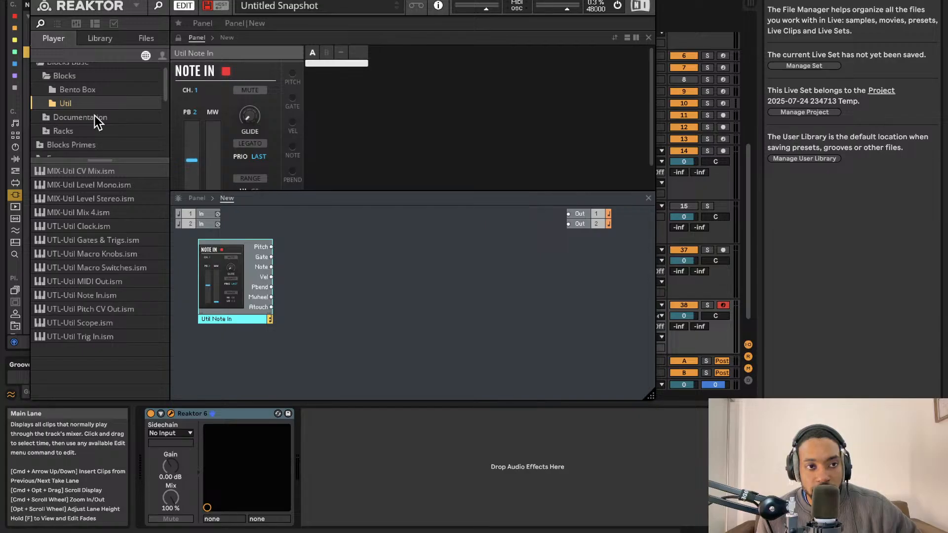
{"action": "left_click", "coordinate": [93, 91]}
{"action": "left_click_drag", "start_coordinate": [108, 253], "coordinate": [404, 304]}
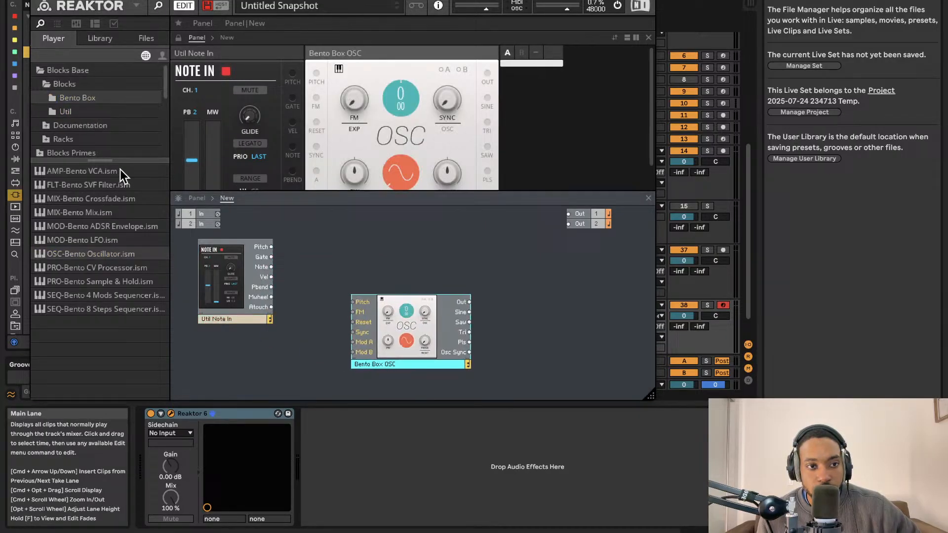
Add the Bento SVF Filter and Bento VCA blocks to the structure, placing them in order after the oscillator
{"action": "left_click", "coordinate": [80, 113]}
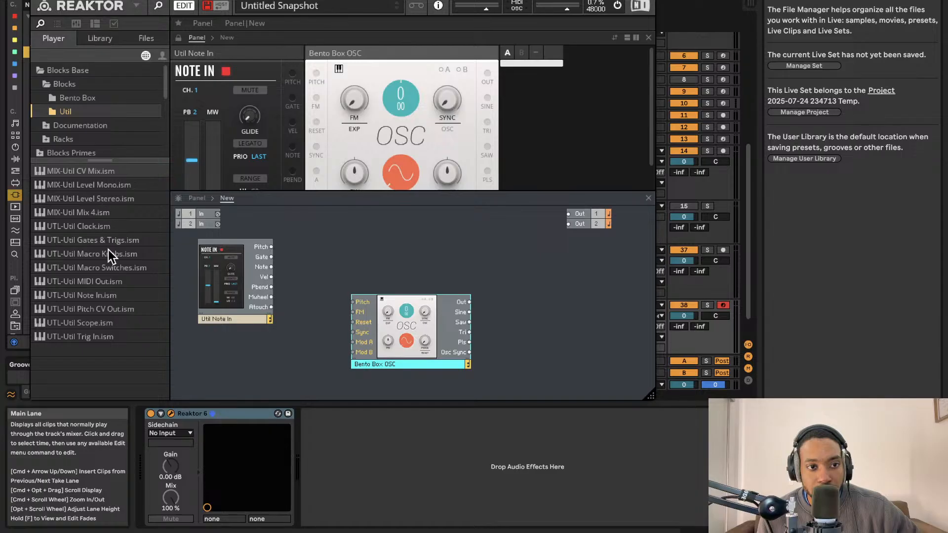
{"action": "left_click", "coordinate": [84, 100]}
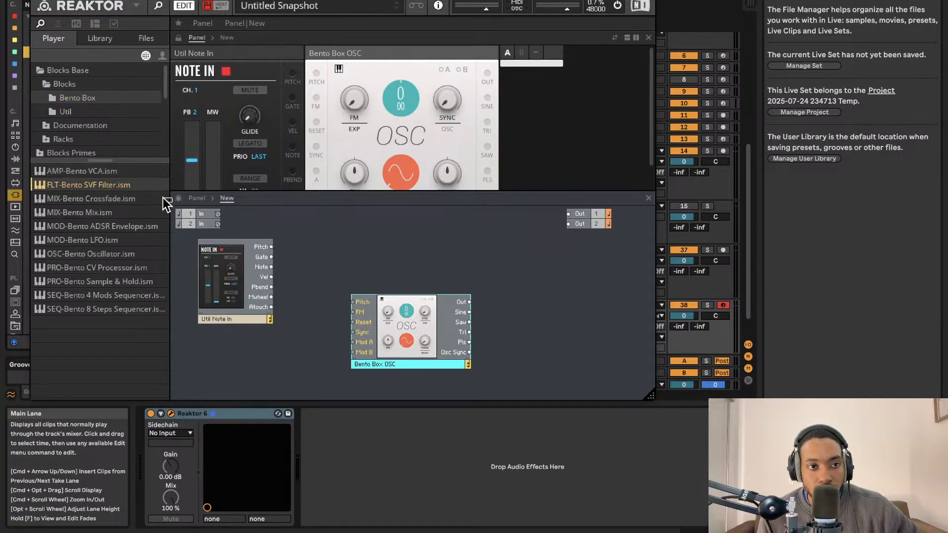
{"action": "left_click_drag", "start_coordinate": [395, 318], "coordinate": [297, 286]}
{"action": "left_click_drag", "start_coordinate": [113, 175], "coordinate": [473, 286]}
{"action": "left_click_drag", "start_coordinate": [511, 317], "coordinate": [438, 291]}
{"action": "left_click_drag", "start_coordinate": [556, 308], "coordinate": [506, 311]}
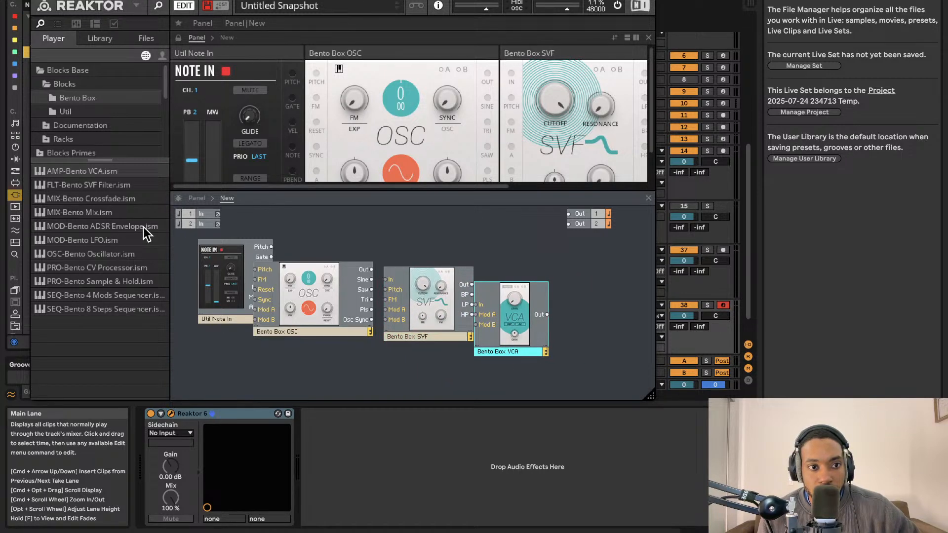
{"action": "left_click_drag", "start_coordinate": [514, 302], "coordinate": [561, 327]}
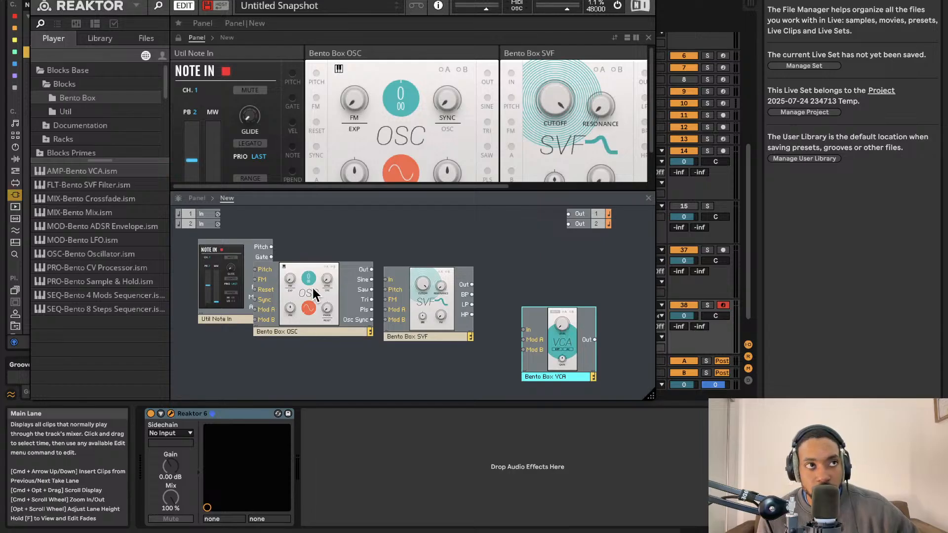
{"action": "key", "text": "super+alt+p"}
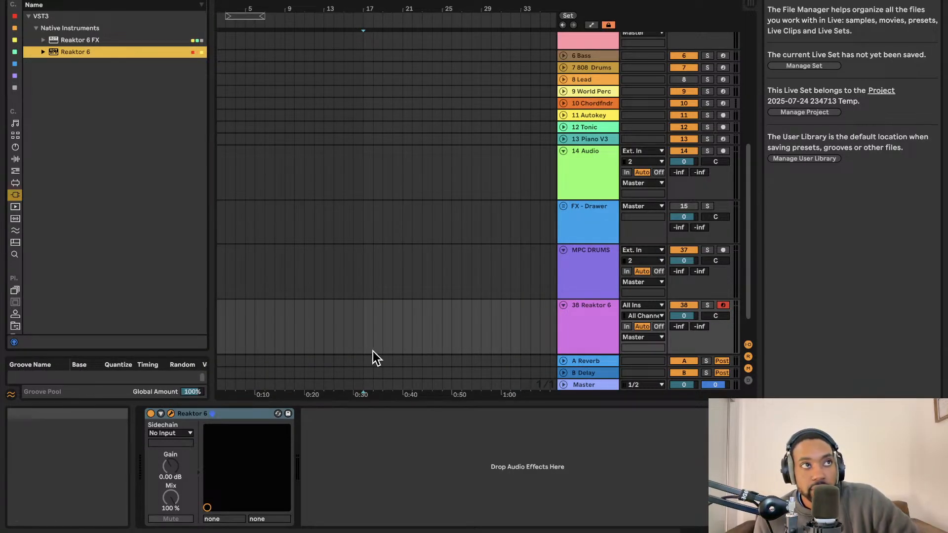
{"action": "key", "text": "super+alt+p"}
{"action": "scroll", "coordinate": [279, 151], "scroll_direction": "down", "scroll_amount": 1}
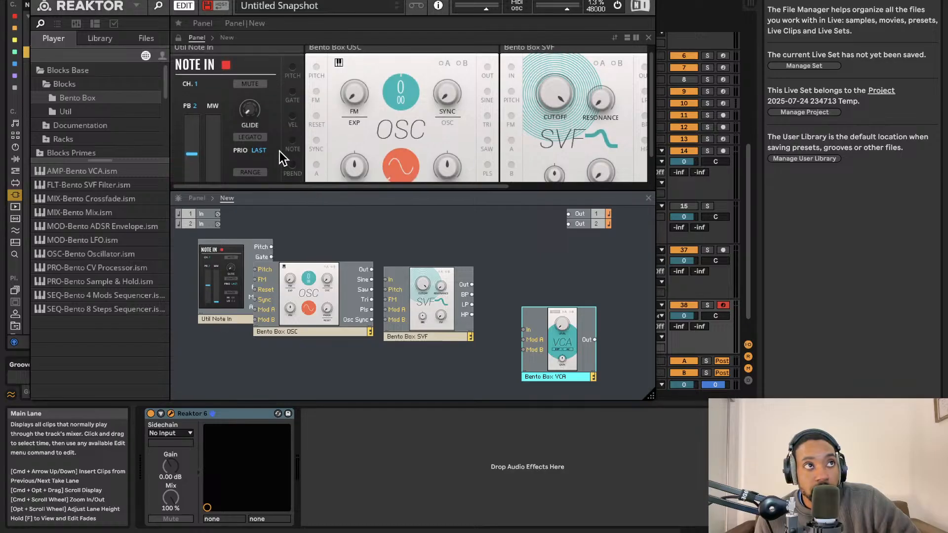
{"action": "scroll", "coordinate": [327, 64], "scroll_direction": "down", "scroll_amount": 1}
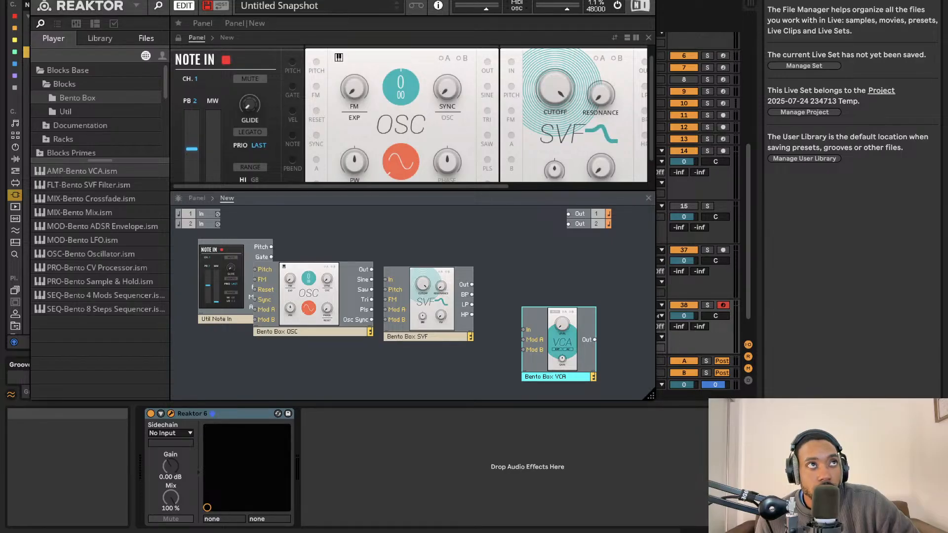
{"action": "key", "text": "super+Tab"}
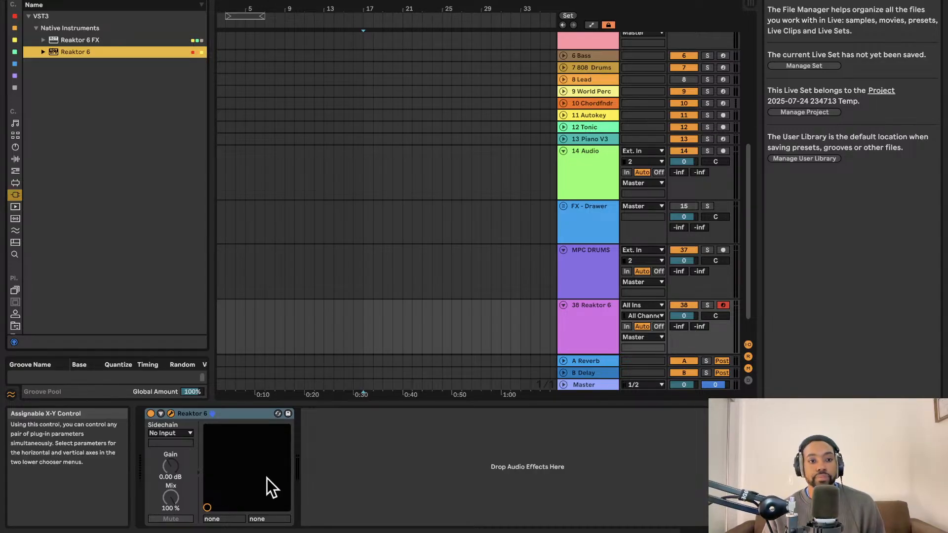
Reopen the Reaktor 6 plug-in window and reposition it so the whole structure is in view
{"action": "left_click", "coordinate": [171, 413]}
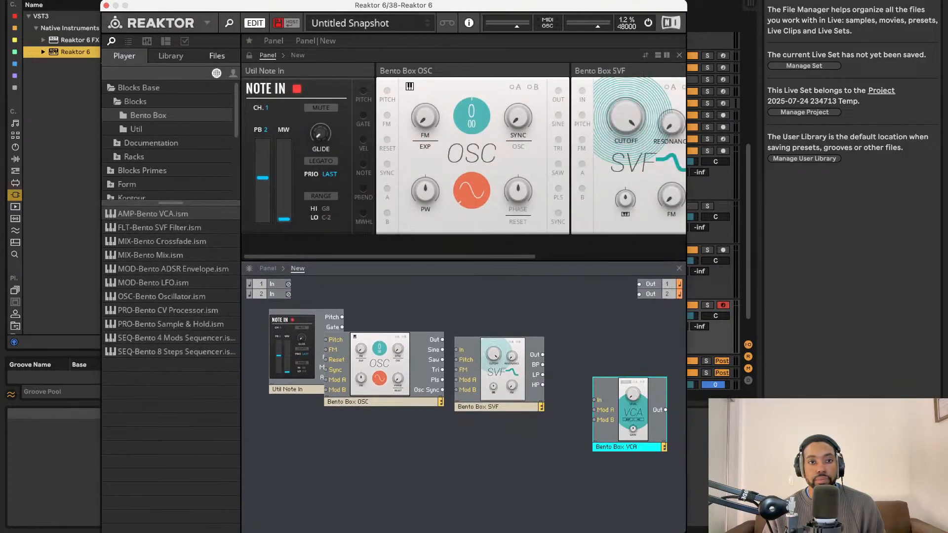
{"action": "left_click_drag", "start_coordinate": [404, 7], "coordinate": [327, 0]}
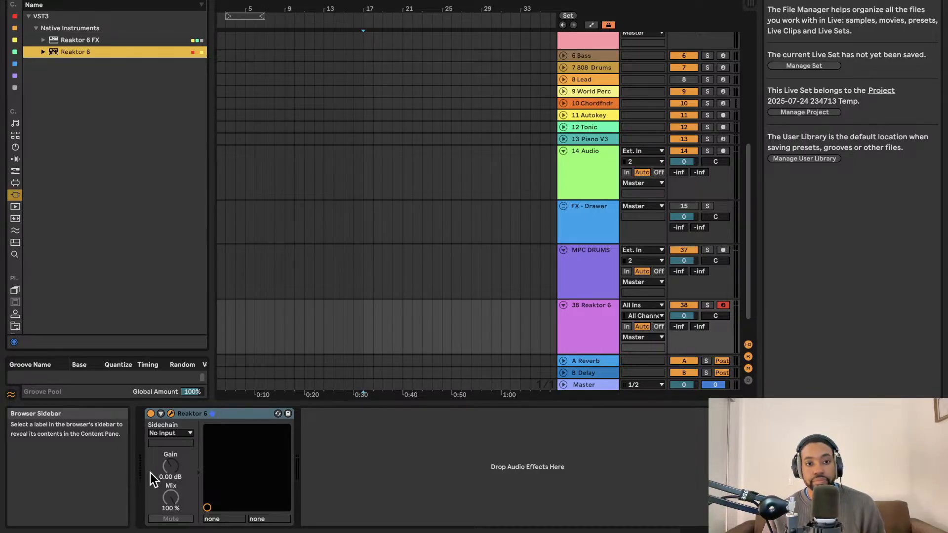
{"action": "left_click", "coordinate": [171, 413]}
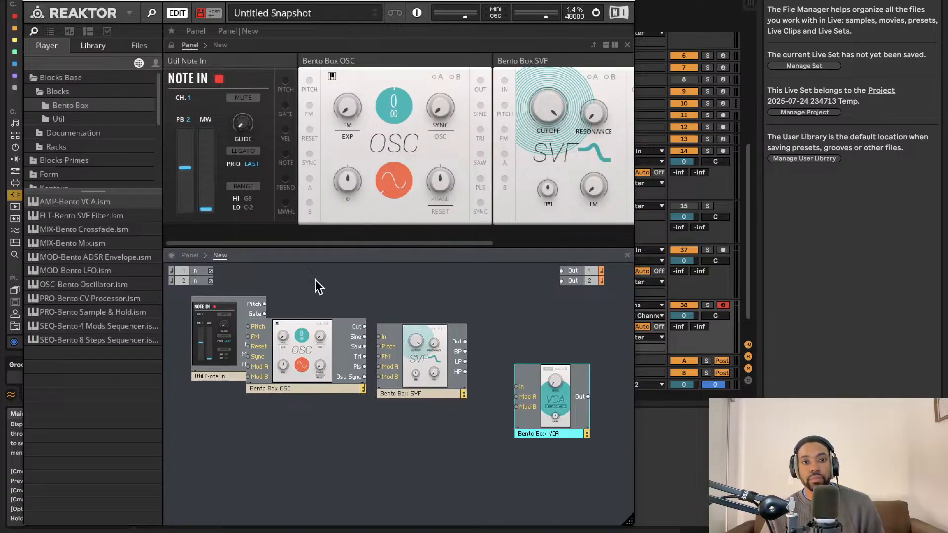
Spread out the Note In, oscillator and SVF blocks in the structure so that none of them overlap
{"action": "left_click_drag", "start_coordinate": [321, 353], "coordinate": [346, 434]}
{"action": "left_click_drag", "start_coordinate": [425, 364], "coordinate": [463, 440]}
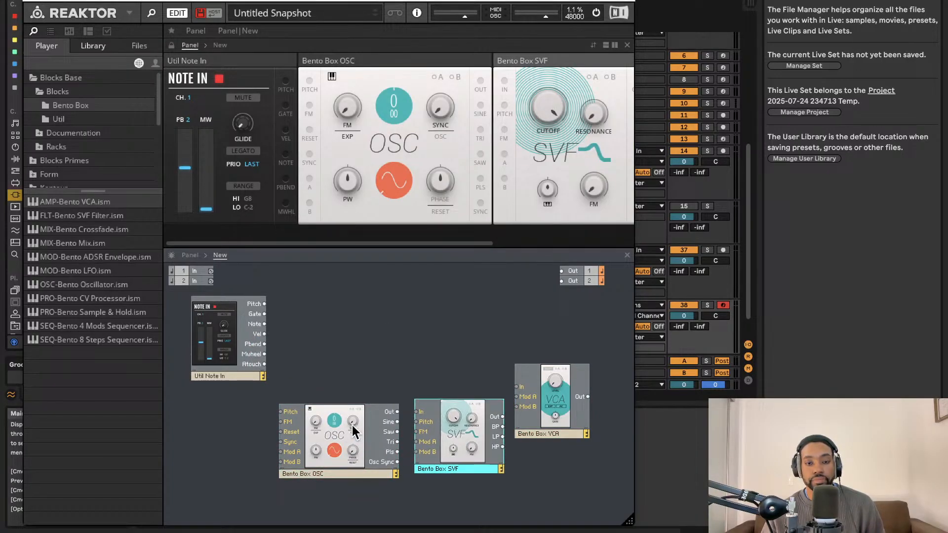
{"action": "left_click_drag", "start_coordinate": [352, 425], "coordinate": [346, 399]}
{"action": "left_click_drag", "start_coordinate": [232, 335], "coordinate": [219, 350]}
{"action": "left_click_drag", "start_coordinate": [310, 386], "coordinate": [315, 366]}
{"action": "left_click_drag", "start_coordinate": [445, 413], "coordinate": [440, 427]}
{"action": "left_click", "coordinate": [465, 410]}
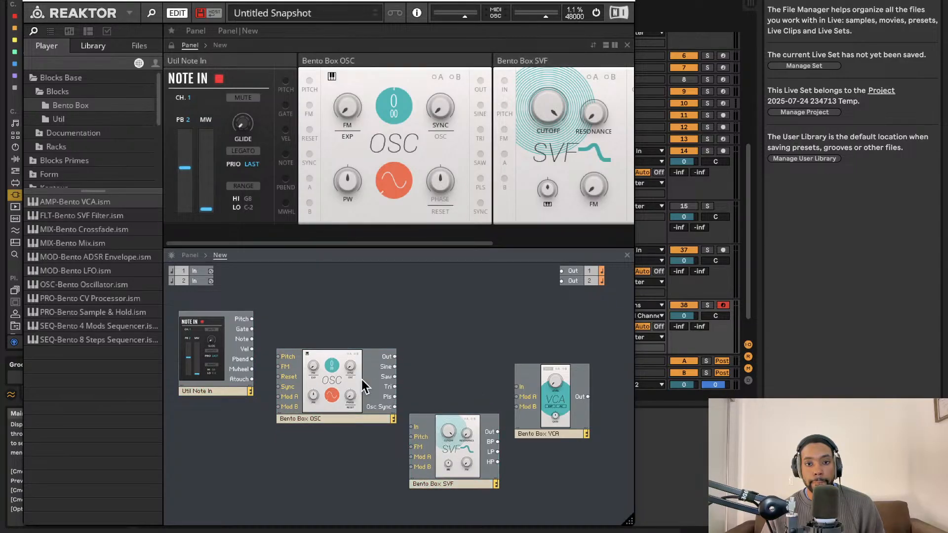
Wire Note In Pitch to the oscillator's Pitch, then chain the oscillator through SVF and VCA into outputs 1 and 2
{"action": "left_click_drag", "start_coordinate": [251, 319], "coordinate": [278, 356]}
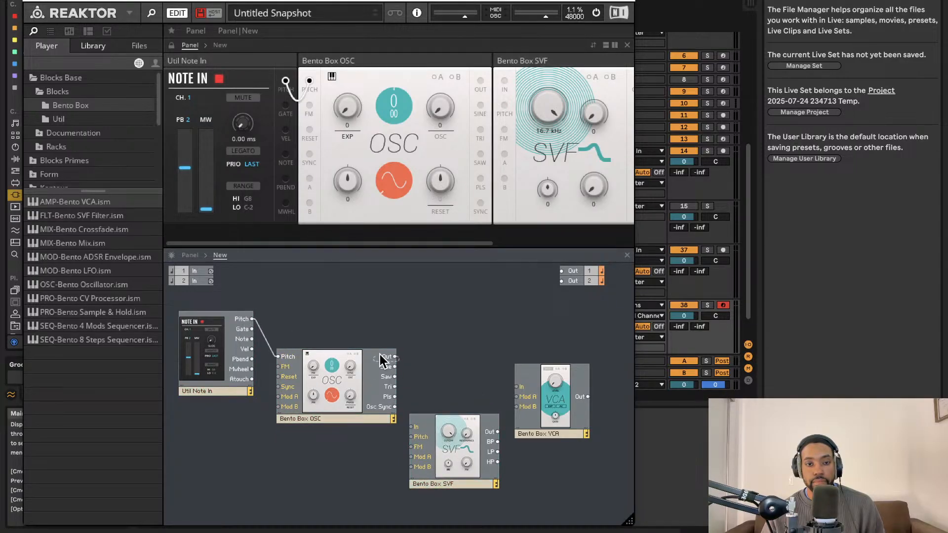
{"action": "left_click_drag", "start_coordinate": [395, 356], "coordinate": [420, 431]}
{"action": "left_click_drag", "start_coordinate": [497, 432], "coordinate": [523, 392]}
{"action": "left_click_drag", "start_coordinate": [586, 396], "coordinate": [567, 271]}
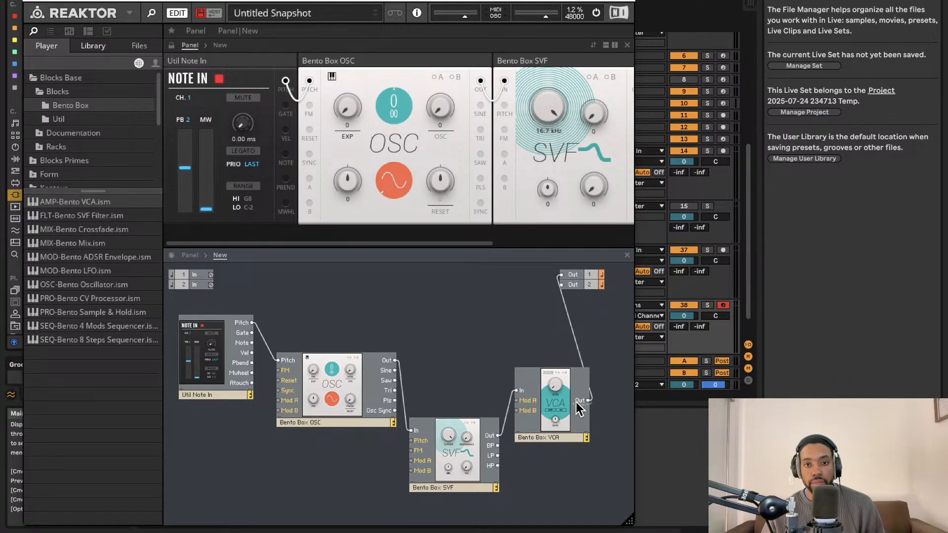
{"action": "left_click_drag", "start_coordinate": [579, 409], "coordinate": [562, 285]}
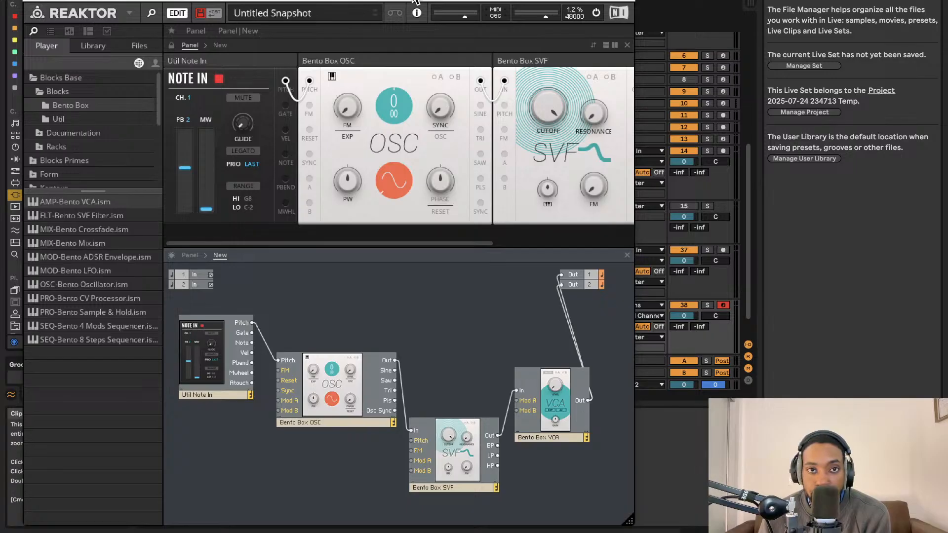
Move the oscillator block up beside the Note In block and set the oscillator's pitch to -24
{"action": "left_click_drag", "start_coordinate": [416, 4], "coordinate": [482, 5]}
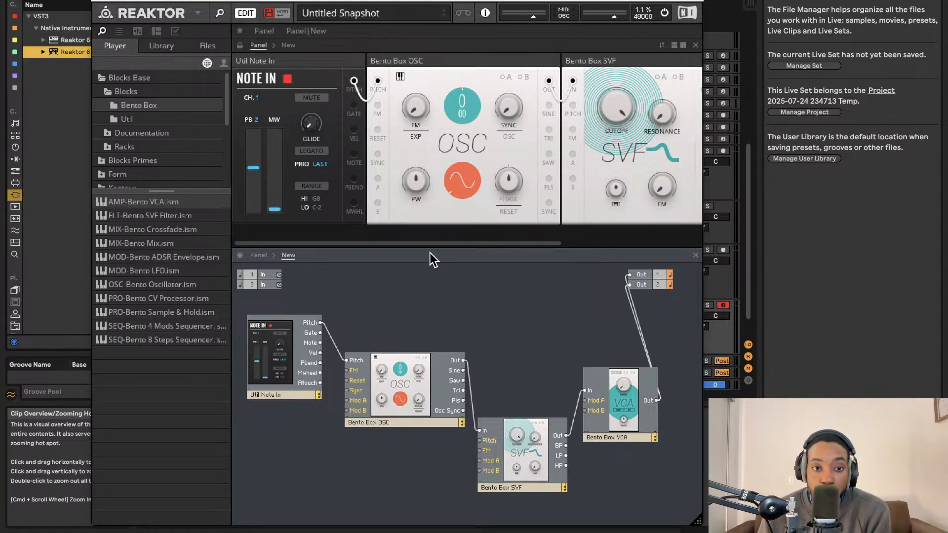
{"action": "left_click_drag", "start_coordinate": [399, 399], "coordinate": [390, 372]}
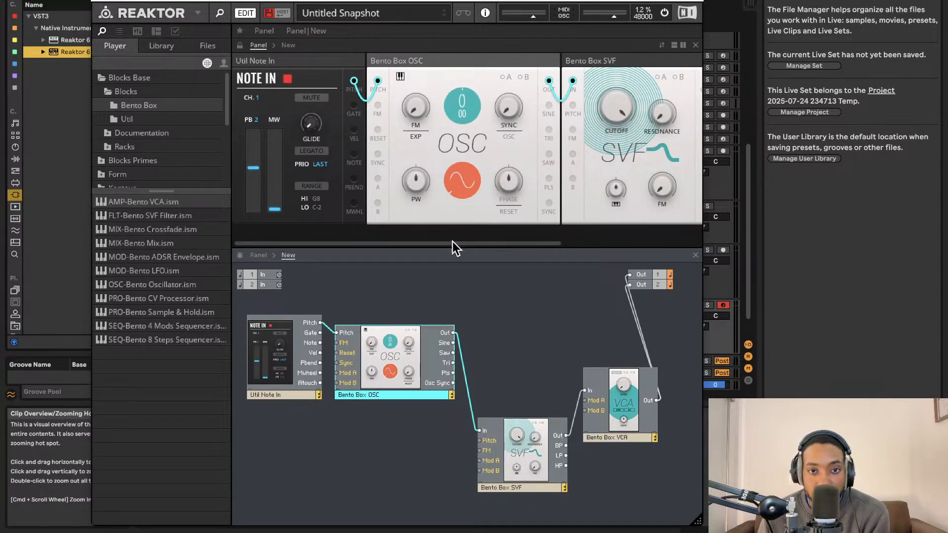
{"action": "left_click_drag", "start_coordinate": [392, 379], "coordinate": [397, 365]}
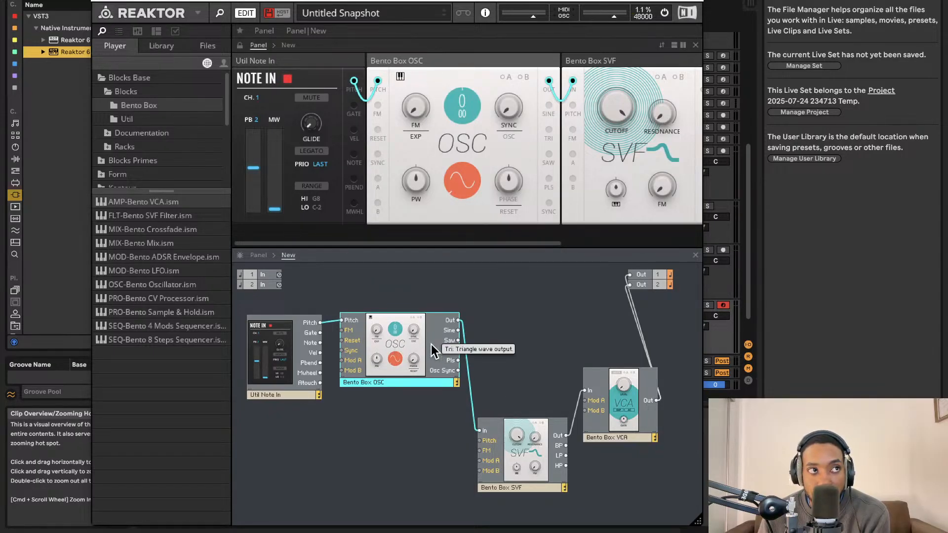
{"action": "left_click_drag", "start_coordinate": [407, 355], "coordinate": [417, 347]}
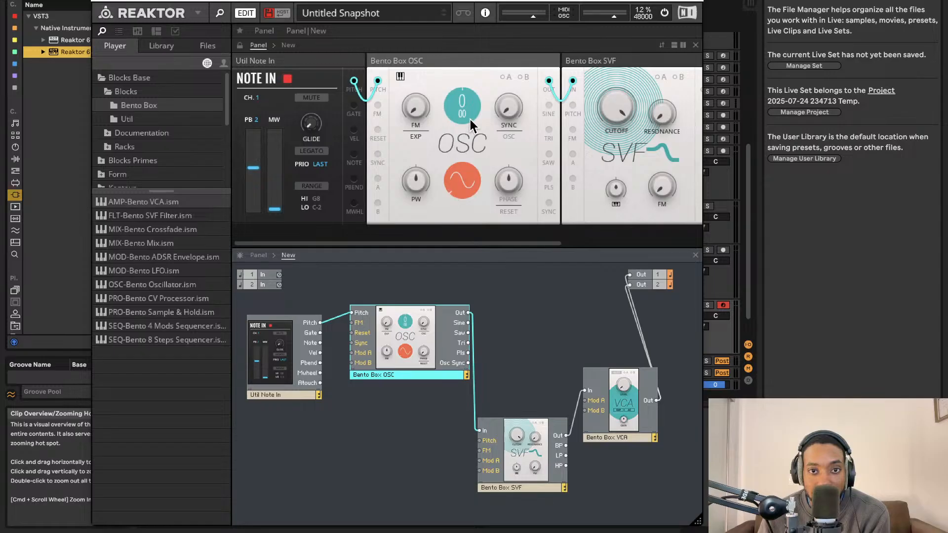
{"action": "left_click_drag", "start_coordinate": [458, 102], "coordinate": [428, 224]}
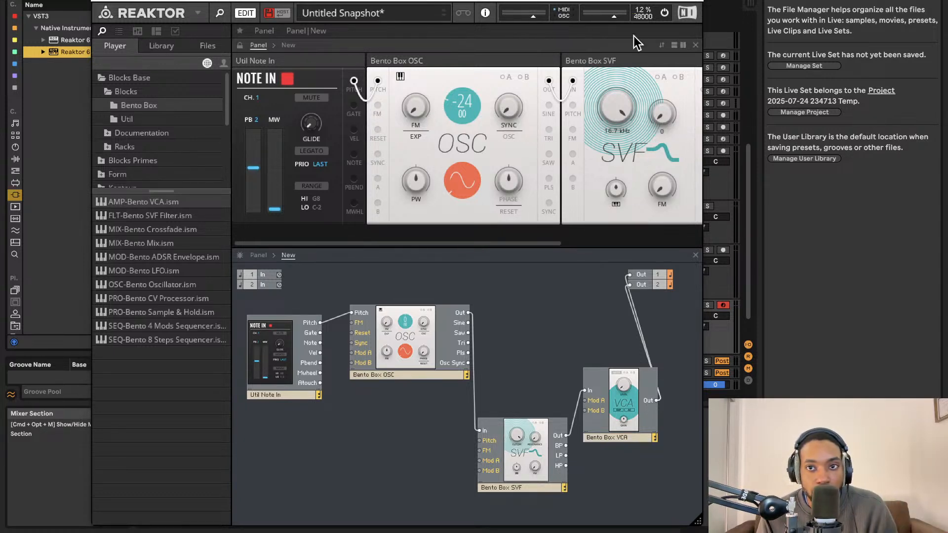
Select the Reaktor 6 track and set the Bento Box VCA's level to about 25.2
{"action": "left_click_drag", "start_coordinate": [635, 6], "coordinate": [500, 6]}
{"action": "left_click", "coordinate": [599, 317]}
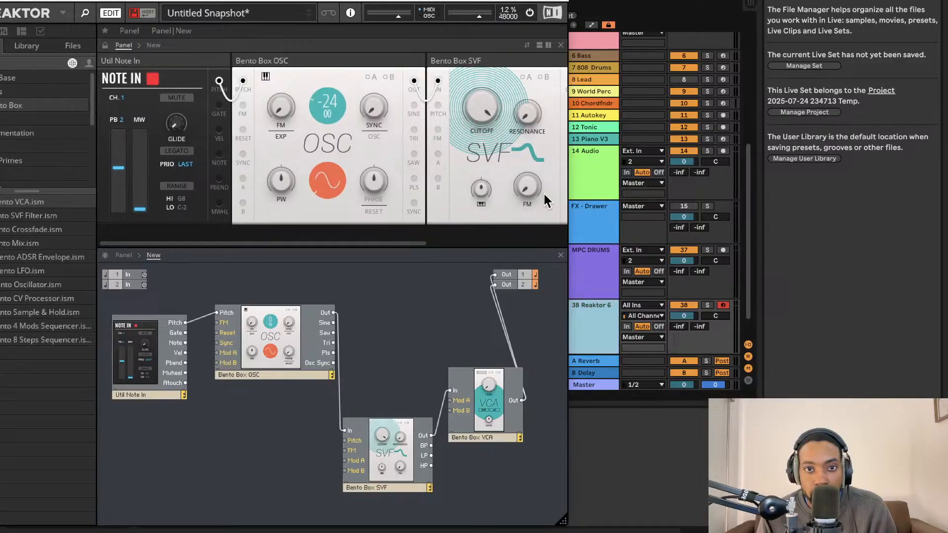
{"action": "scroll", "coordinate": [431, 120], "scroll_direction": "right", "scroll_amount": 1}
{"action": "scroll", "coordinate": [429, 117], "scroll_direction": "right", "scroll_amount": 3}
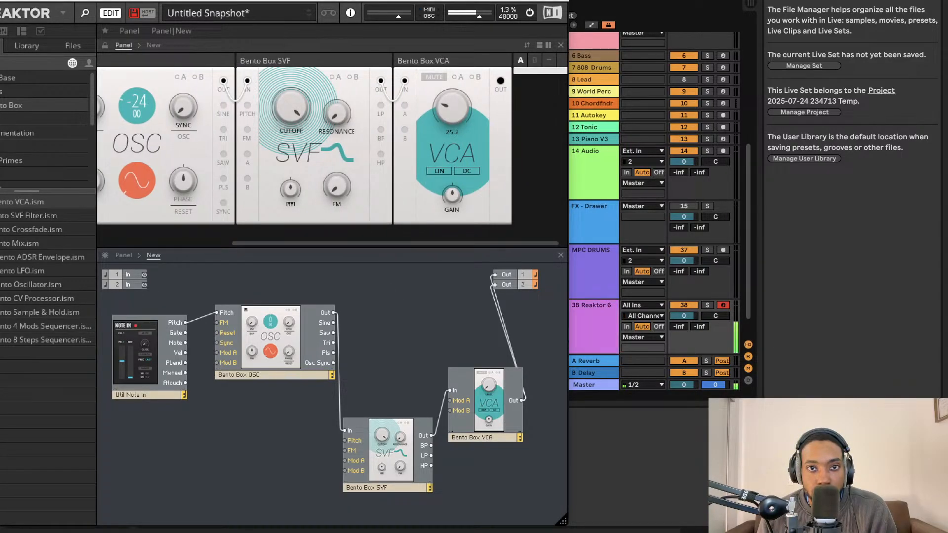
{"action": "left_click_drag", "start_coordinate": [432, 3], "coordinate": [585, 3]}
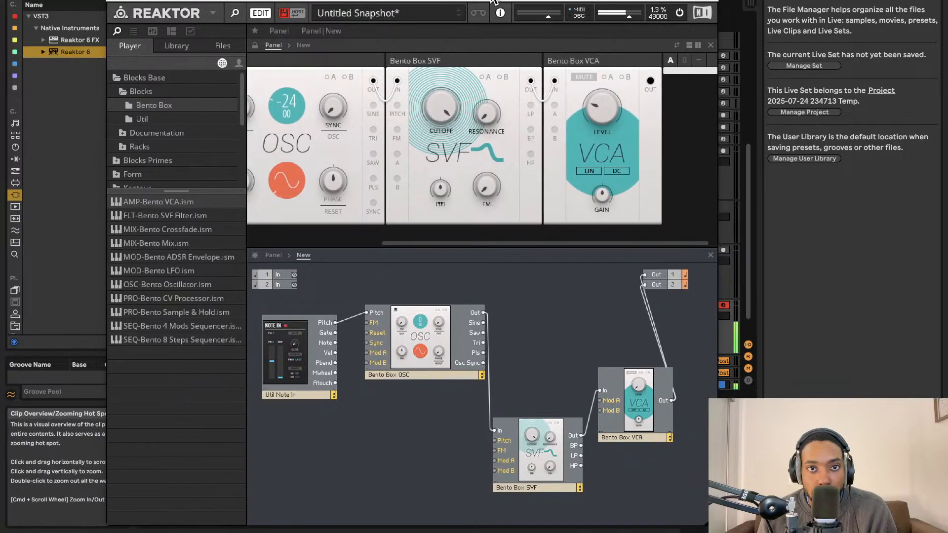
Adjust the VCA level and add a second Bento Oscillator below the first, with Note In Pitch wired to its Pitch input
{"action": "left_click_drag", "start_coordinate": [500, 3], "coordinate": [466, 3]}
{"action": "left_click_drag", "start_coordinate": [567, 118], "coordinate": [570, 49]}
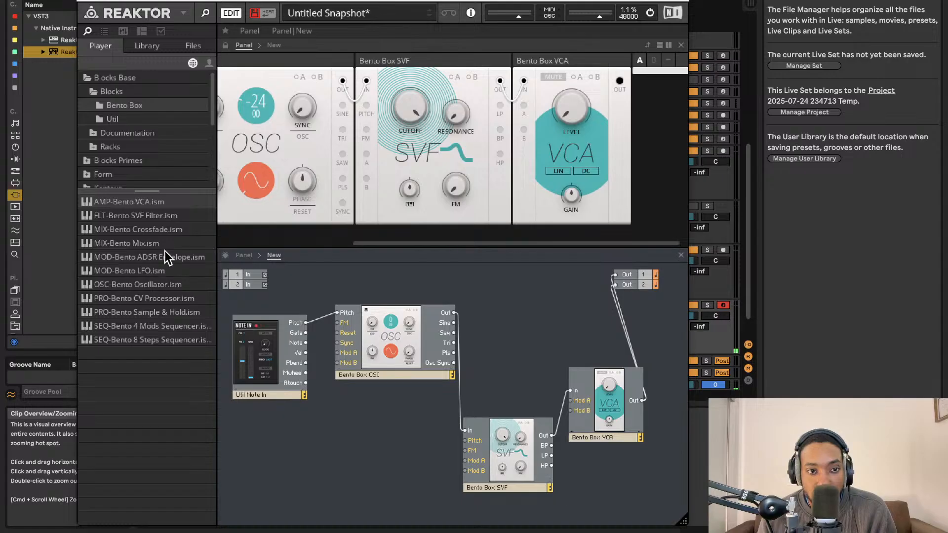
{"action": "left_click_drag", "start_coordinate": [153, 284], "coordinate": [289, 323]}
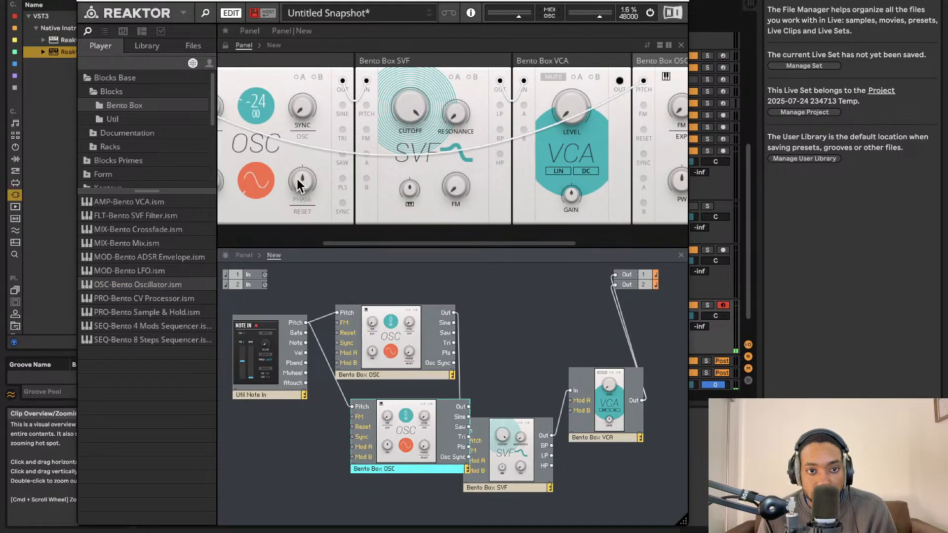
{"action": "left_click_drag", "start_coordinate": [410, 467], "coordinate": [406, 467]}
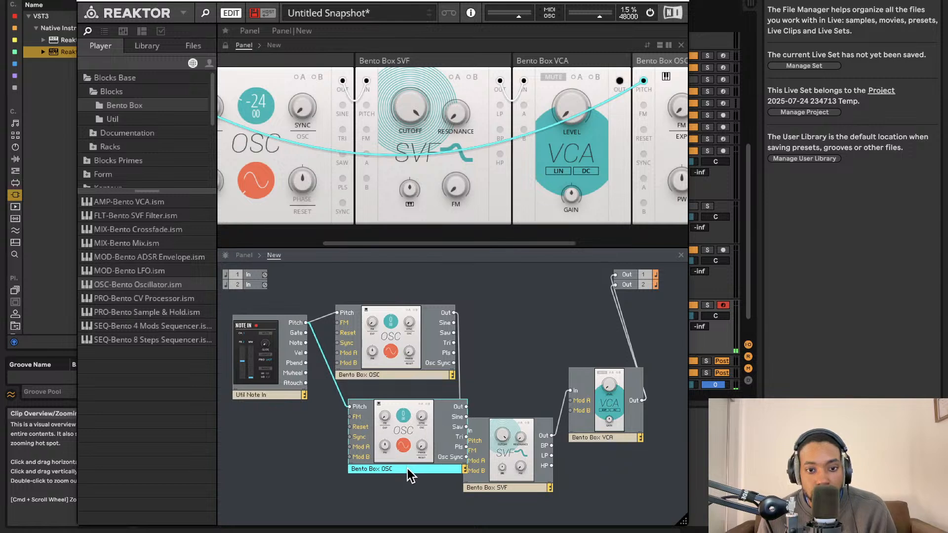
Rename the lower oscillator Bento Box OSC 2 and the upper one Bento Box OSC 1, shifting the upper block slightly right
{"action": "double_click", "coordinate": [406, 467]}
{"action": "type", "text": "2"}
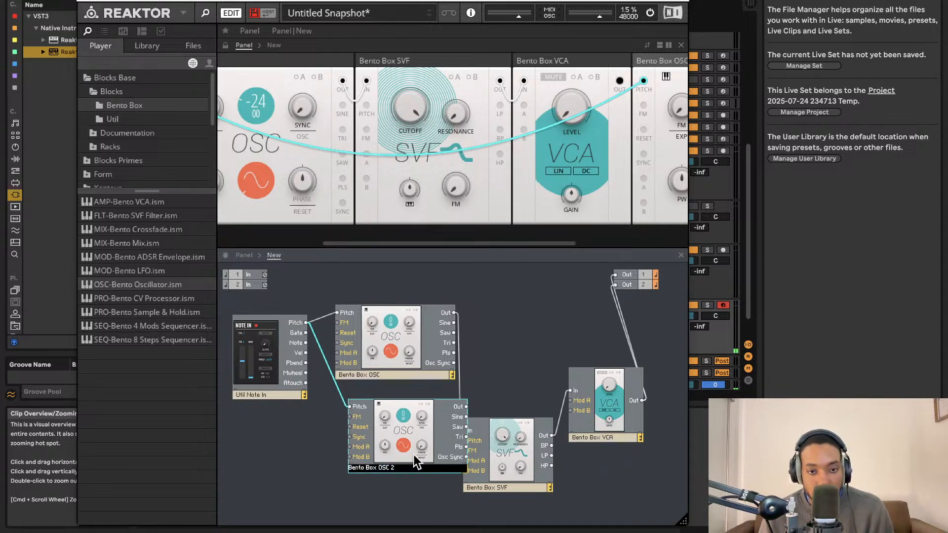
{"action": "left_click", "coordinate": [388, 375]}
{"action": "double_click", "coordinate": [388, 375]}
{"action": "type", "text": "1"}
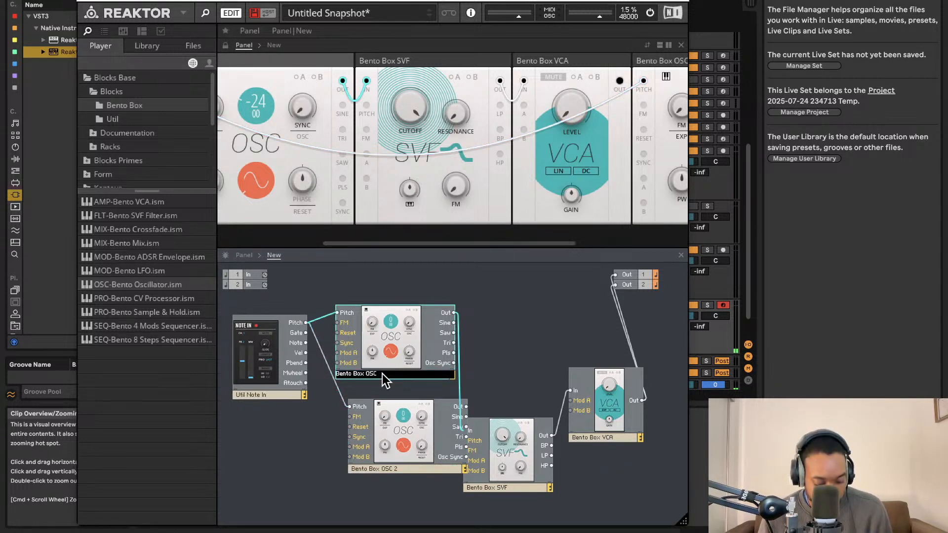
{"action": "left_click", "coordinate": [469, 355]}
{"action": "left_click_drag", "start_coordinate": [405, 349], "coordinate": [423, 352]}
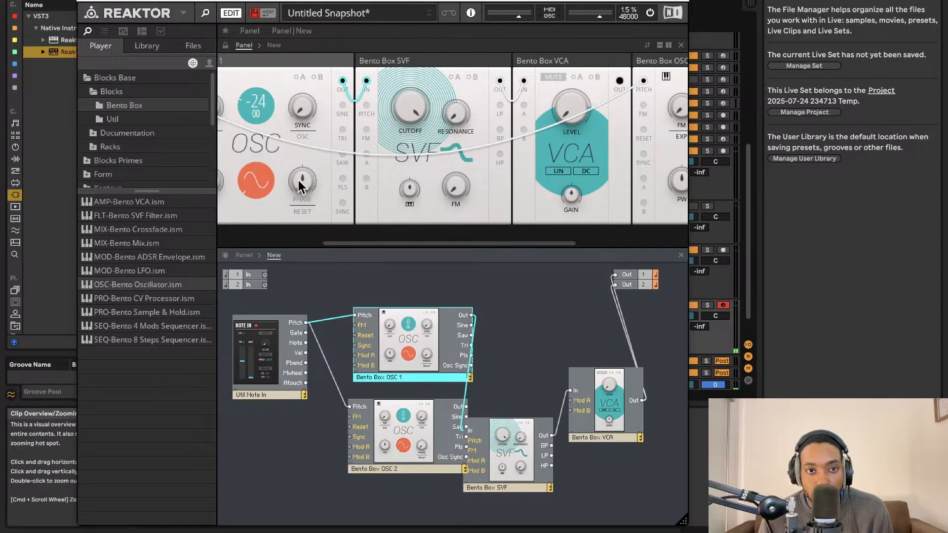
Place the OSC 2 panel between OSC 1 and SVF and switch its waveform to triangle
{"action": "scroll", "coordinate": [302, 156], "scroll_direction": "left", "scroll_amount": 2}
{"action": "scroll", "coordinate": [303, 153], "scroll_direction": "right", "scroll_amount": 5}
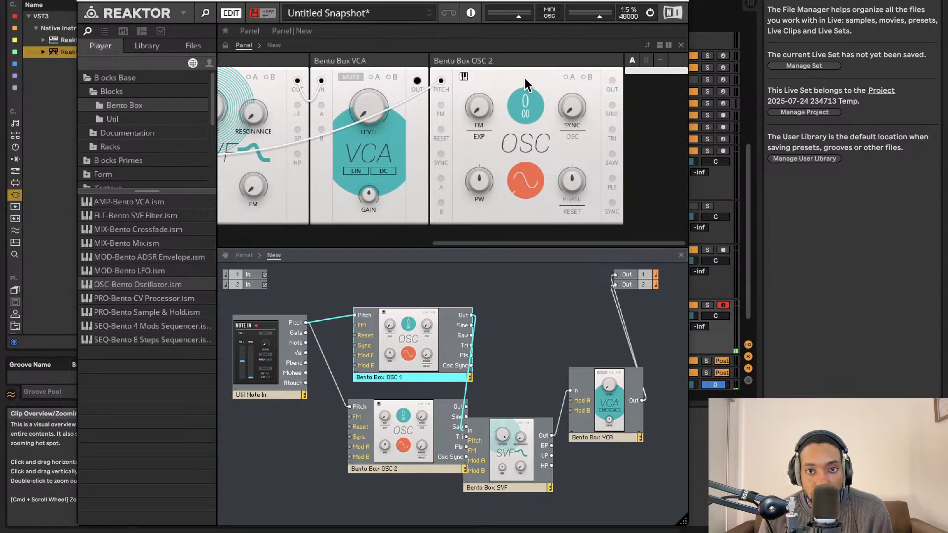
{"action": "left_click_drag", "start_coordinate": [521, 61], "coordinate": [244, 63]}
{"action": "scroll", "coordinate": [336, 179], "scroll_direction": "left", "scroll_amount": 1}
{"action": "left_click", "coordinate": [337, 186]}
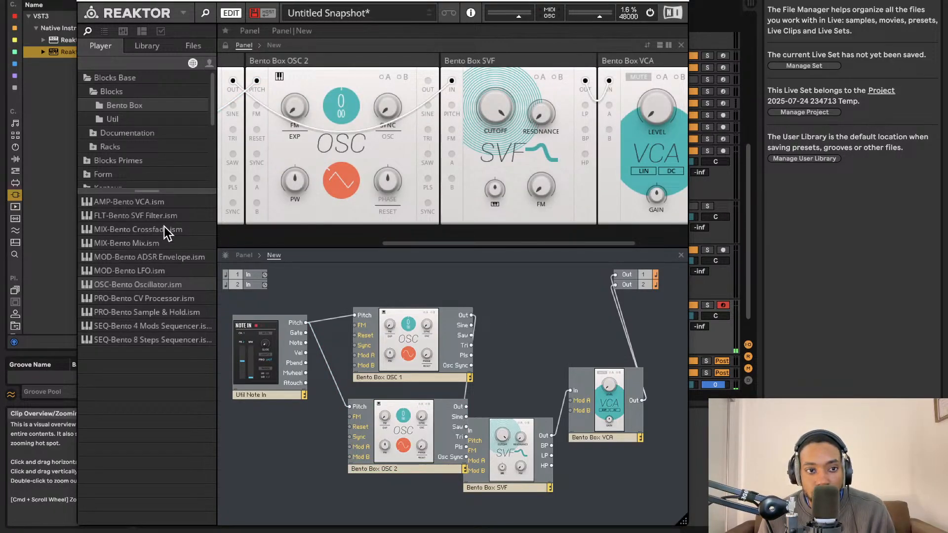
Add a Bento ADSR Envelope below the VCA, wiring Note In Gate to its Gate and its Out to the VCA's Mod A
{"action": "left_click_drag", "start_coordinate": [169, 243], "coordinate": [305, 333]}
{"action": "scroll", "coordinate": [599, 451], "scroll_direction": "down", "scroll_amount": 2}
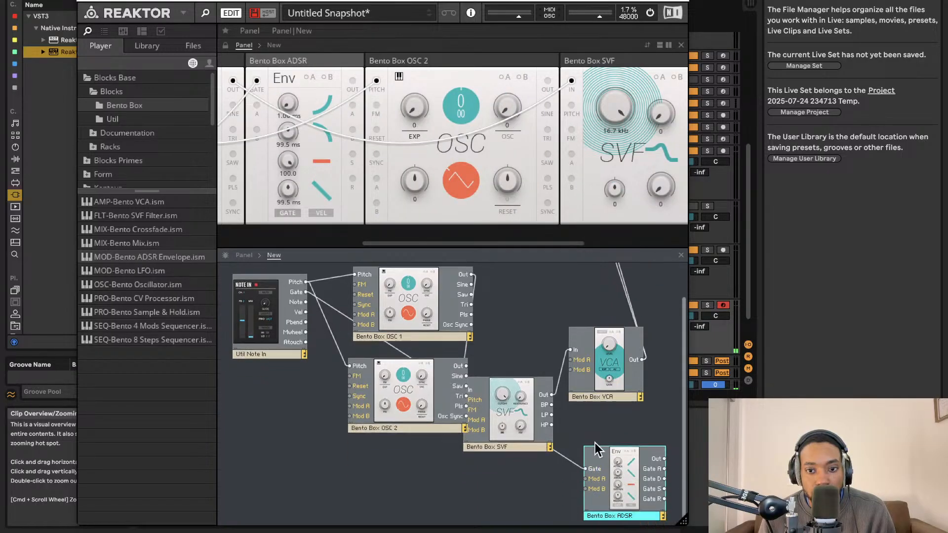
{"action": "left_click_drag", "start_coordinate": [664, 459], "coordinate": [572, 360]}
{"action": "scroll", "coordinate": [597, 349], "scroll_direction": "up", "scroll_amount": 2}
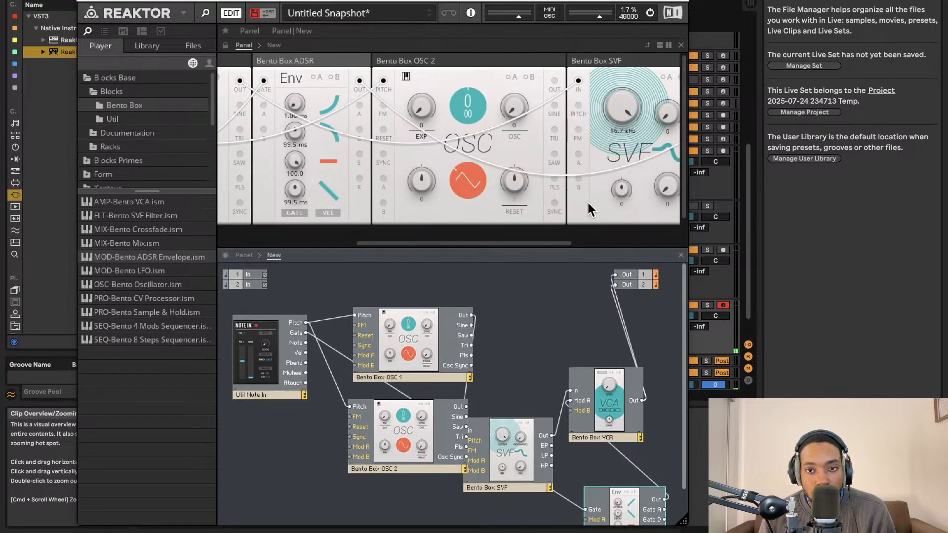
Select modulation A on the VCA and raise its modulation amount for Level
{"action": "scroll", "coordinate": [588, 206], "scroll_direction": "right", "scroll_amount": 5}
{"action": "left_click", "coordinate": [560, 77]}
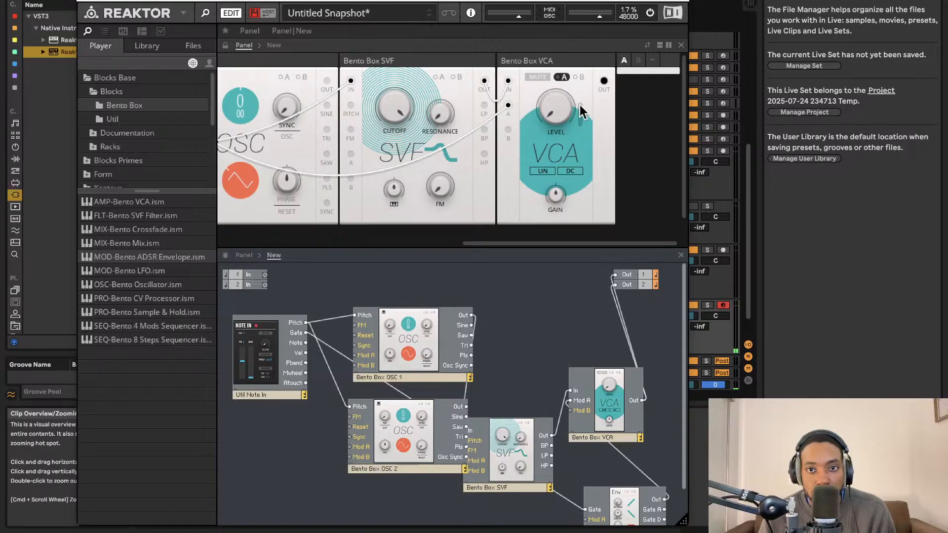
{"action": "left_click_drag", "start_coordinate": [579, 106], "coordinate": [576, 21]}
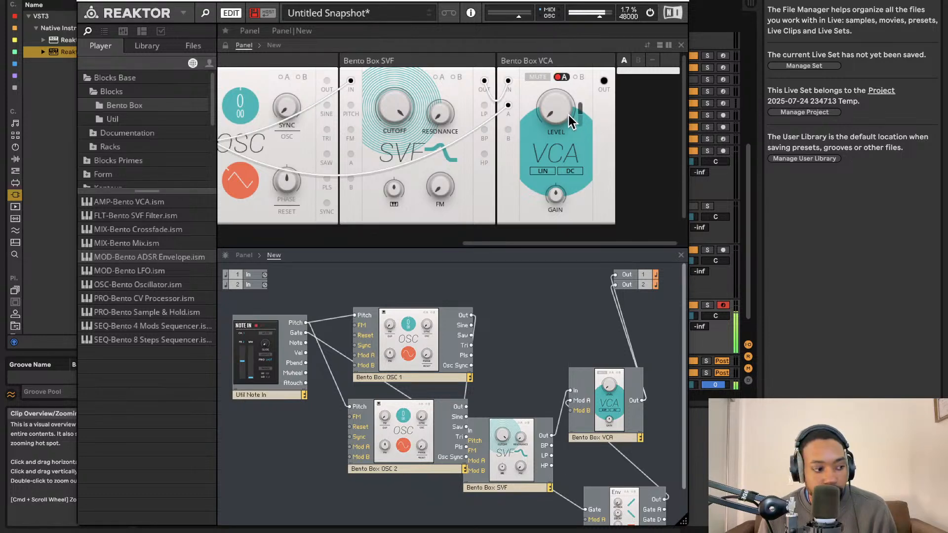
Reopen the Reaktor 6 plugin window from its track device and move the SVF block up and right, clear of OSC 2
{"action": "mouse_move", "coordinate": [567, 116]}
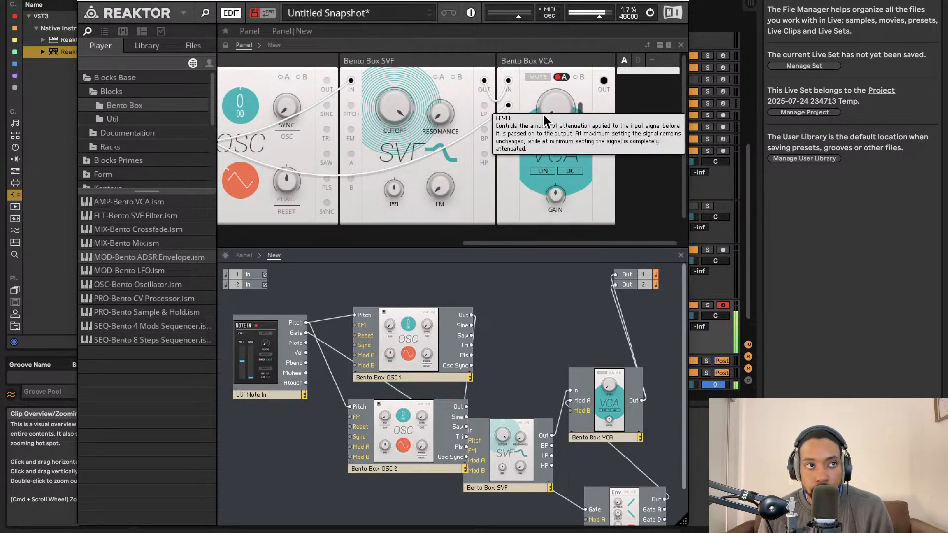
{"action": "key", "text": "super+Tab"}
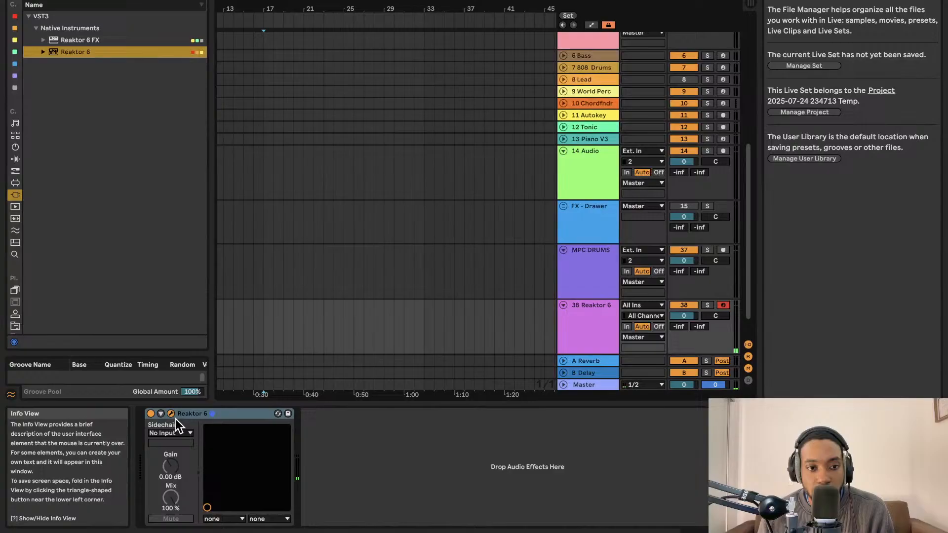
{"action": "left_click", "coordinate": [172, 414]}
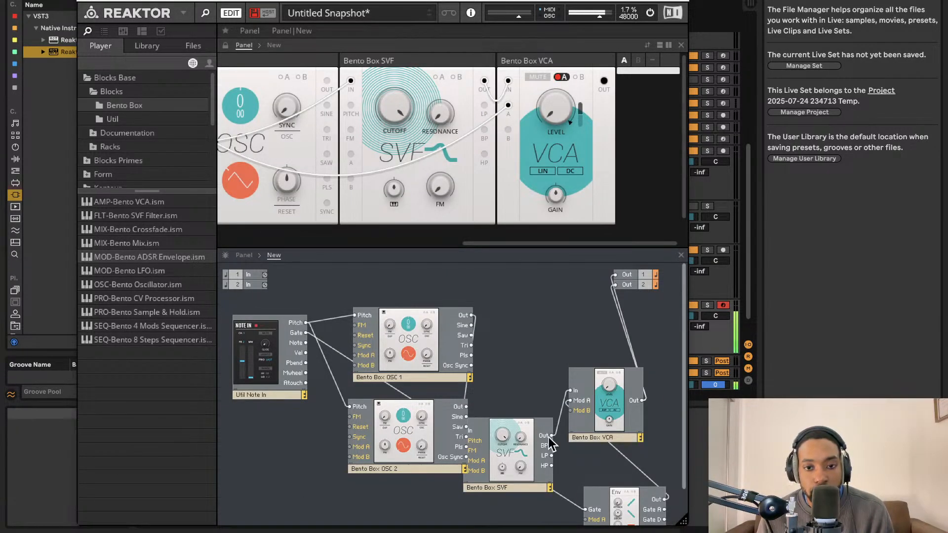
{"action": "left_click_drag", "start_coordinate": [522, 425], "coordinate": [540, 398]}
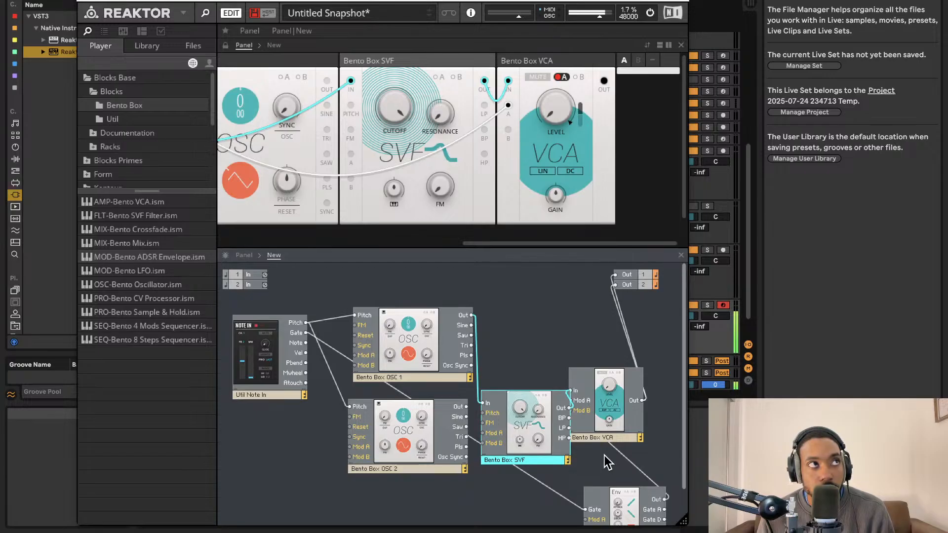
Return to the Reaktor window and lower the SVF filter's cutoff to about 210 Hz
{"action": "scroll", "coordinate": [472, 188], "scroll_direction": "left", "scroll_amount": 3}
{"action": "scroll", "coordinate": [463, 187], "scroll_direction": "right", "scroll_amount": 1}
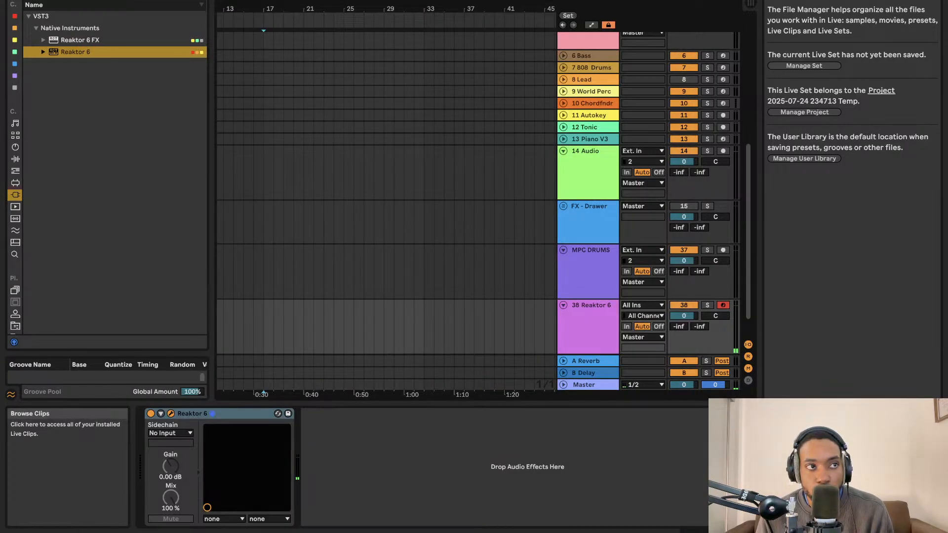
{"action": "left_click", "coordinate": [284, 444]}
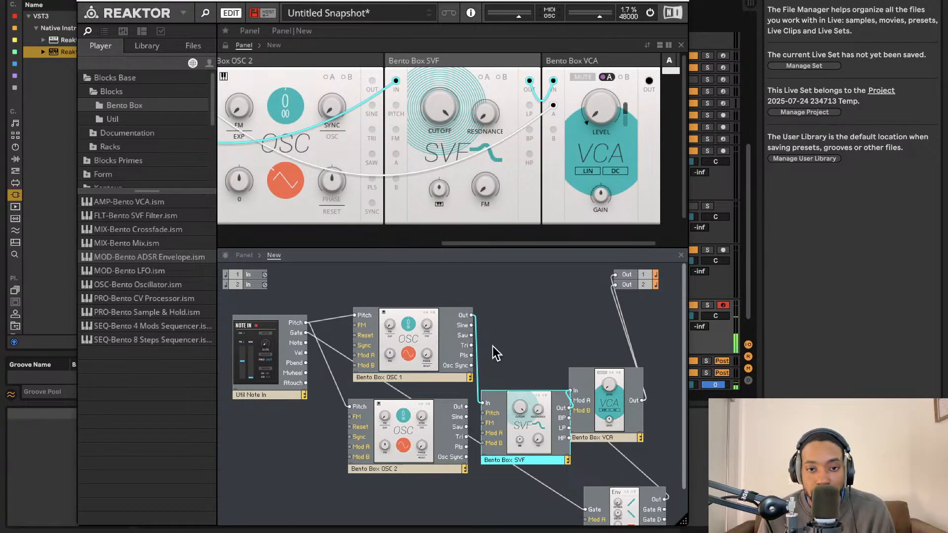
{"action": "left_click_drag", "start_coordinate": [449, 113], "coordinate": [439, 245]}
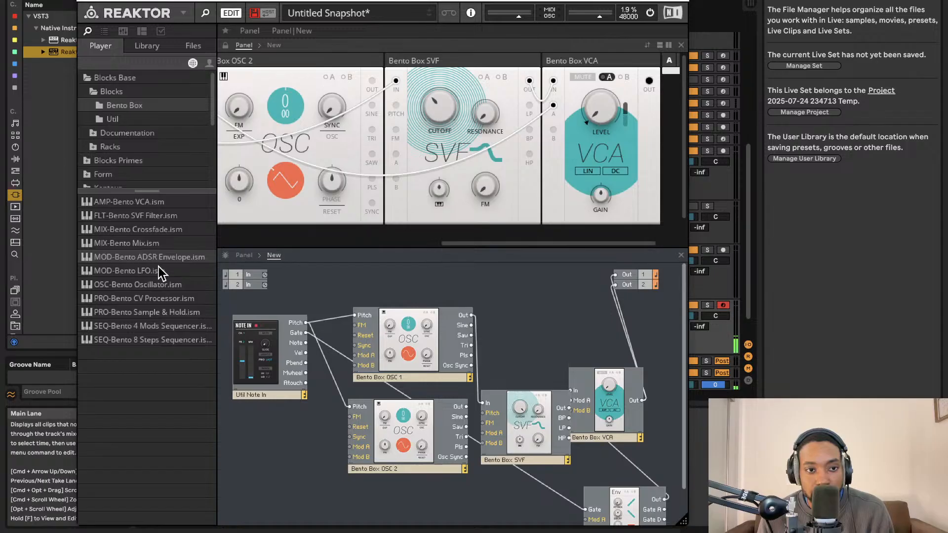
Add a Bento Mix block fed by OSC 1 and OSC 2, wire its Out to the SVF's In, and tidy the blocks' positions
{"action": "left_click_drag", "start_coordinate": [148, 243], "coordinate": [466, 407]}
{"action": "left_click_drag", "start_coordinate": [588, 333], "coordinate": [482, 401]}
{"action": "left_click_drag", "start_coordinate": [441, 353], "coordinate": [416, 338]}
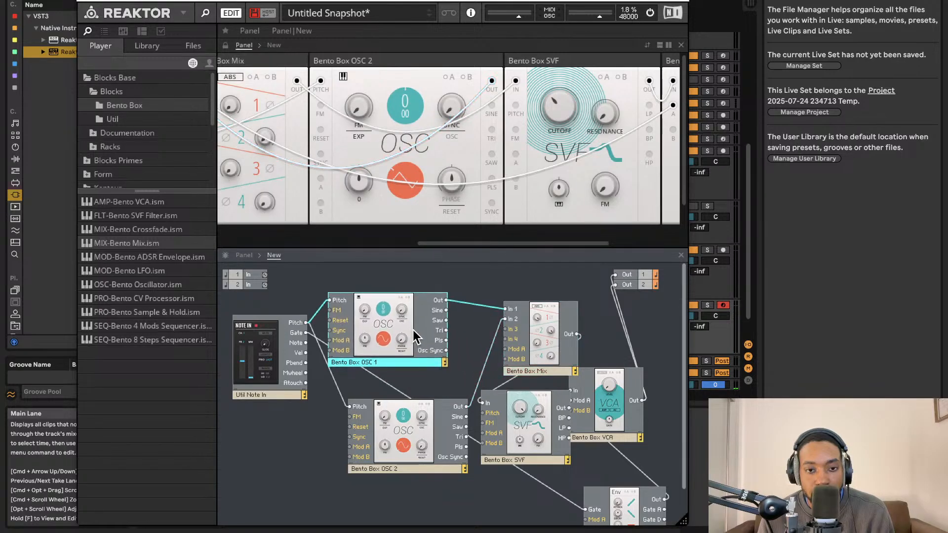
{"action": "left_click_drag", "start_coordinate": [423, 430], "coordinate": [399, 407]}
{"action": "left_click_drag", "start_coordinate": [552, 349], "coordinate": [521, 346]}
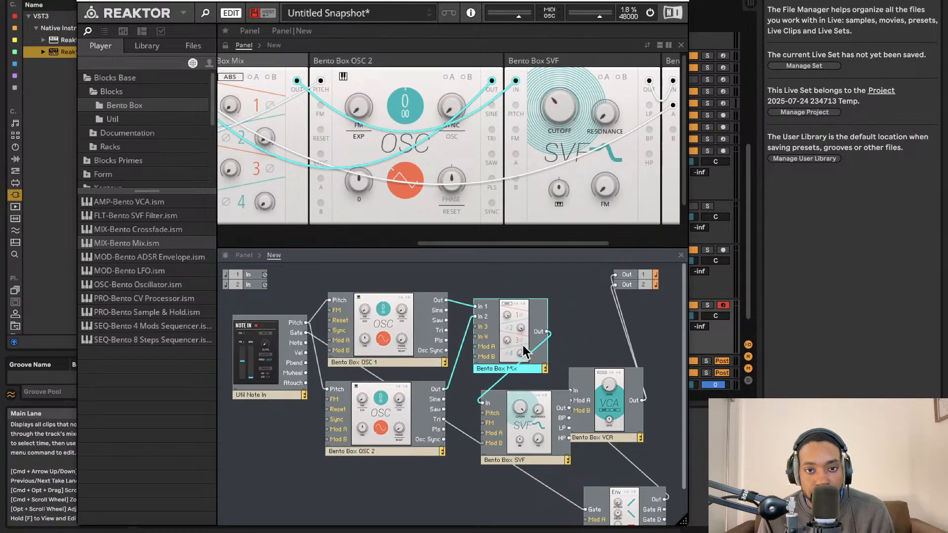
Raise the channel 1 and 2 levels in Bento Box Mix to balance the two oscillators
{"action": "scroll", "coordinate": [367, 164], "scroll_direction": "left", "scroll_amount": 2}
{"action": "scroll", "coordinate": [367, 165], "scroll_direction": "left", "scroll_amount": 2}
{"action": "left_click_drag", "start_coordinate": [319, 106], "coordinate": [320, 77]}
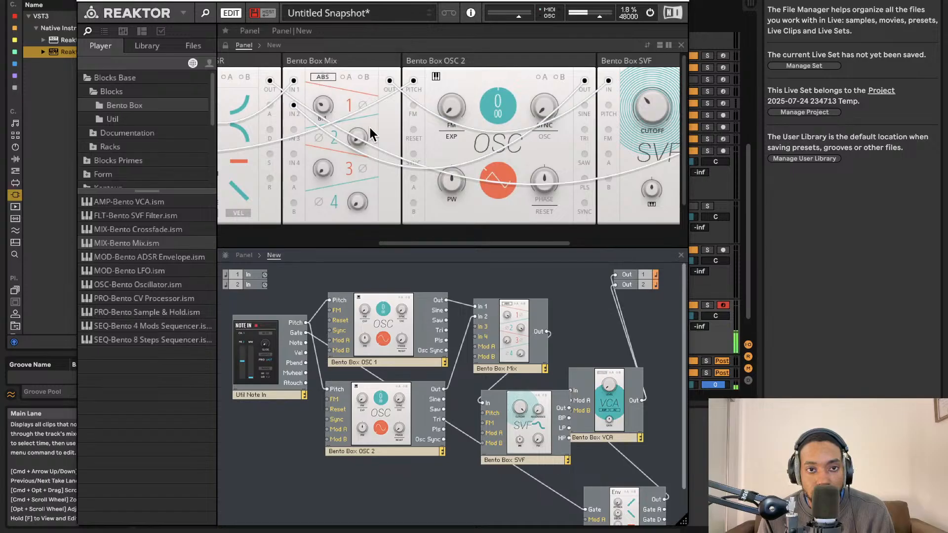
{"action": "left_click_drag", "start_coordinate": [361, 134], "coordinate": [356, 98]}
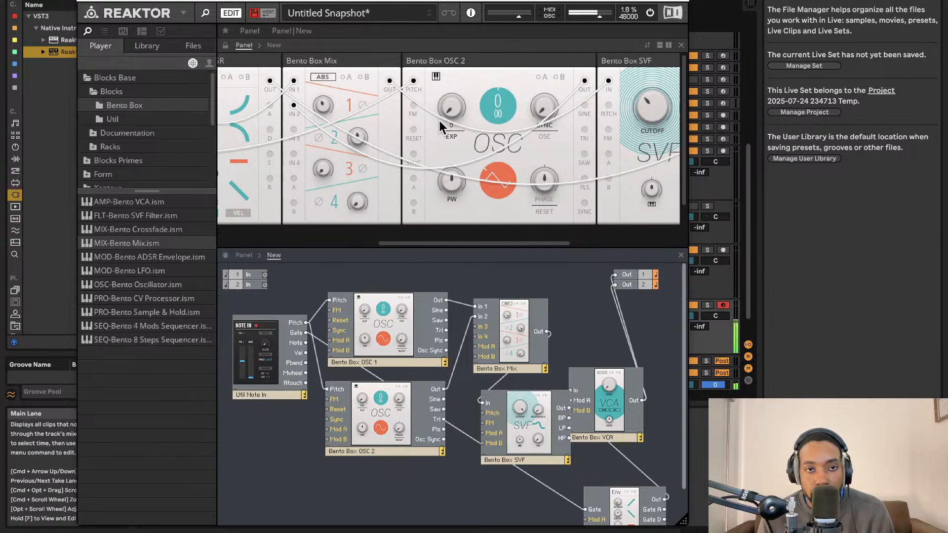
{"action": "left_click_drag", "start_coordinate": [327, 103], "coordinate": [327, 74]}
{"action": "mouse_move", "coordinate": [353, 135]}
{"action": "left_mouse_down"}
{"action": "mouse_move", "coordinate": [359, 96]}
{"action": "mouse_move", "coordinate": [355, 139]}
{"action": "left_mouse_up"}
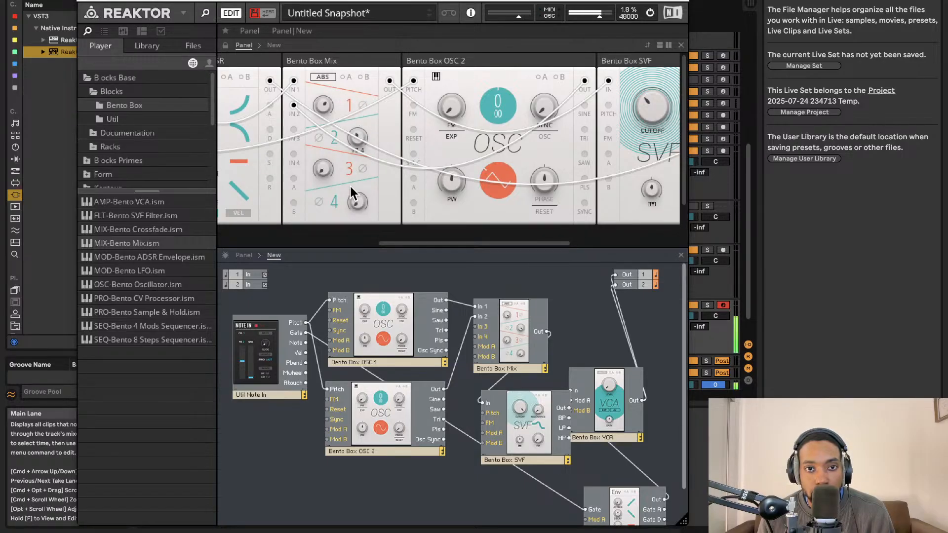
{"action": "left_click_drag", "start_coordinate": [350, 187], "coordinate": [357, 168]}
{"action": "scroll", "coordinate": [389, 137], "scroll_direction": "left", "scroll_amount": 1}
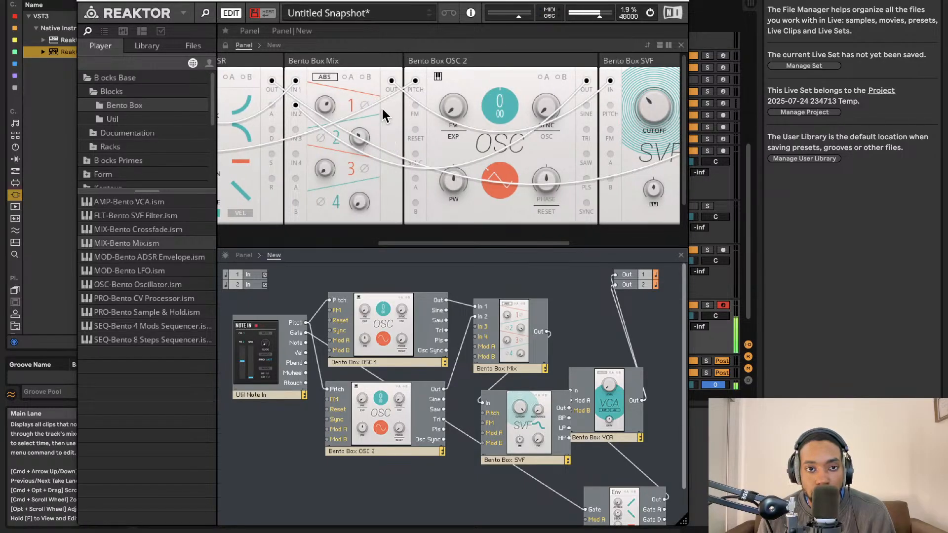
Try OSC 2 with its pitch lowered to -24
{"action": "scroll", "coordinate": [380, 108], "scroll_direction": "right", "scroll_amount": 3}
{"action": "scroll", "coordinate": [395, 111], "scroll_direction": "right", "scroll_amount": 3}
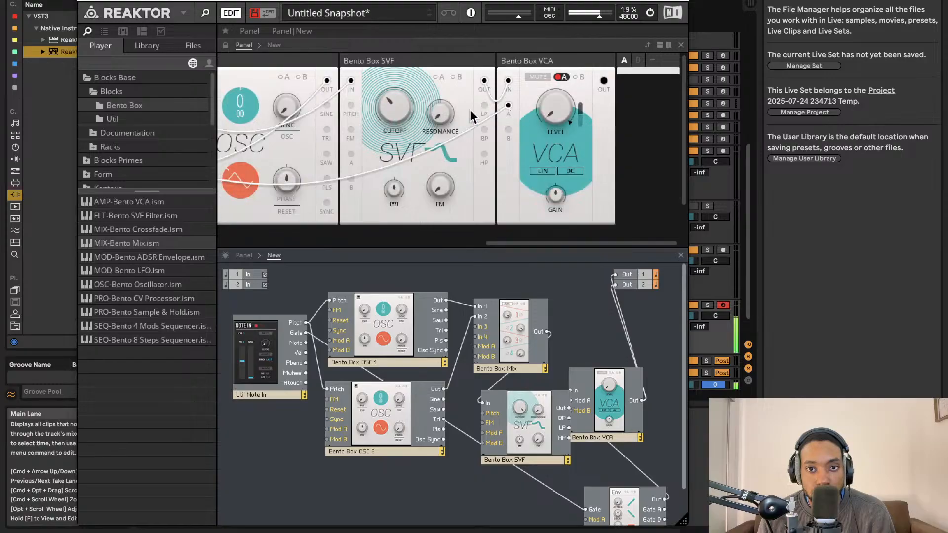
{"action": "scroll", "coordinate": [410, 108], "scroll_direction": "left", "scroll_amount": 8}
{"action": "scroll", "coordinate": [410, 109], "scroll_direction": "down", "scroll_amount": 1}
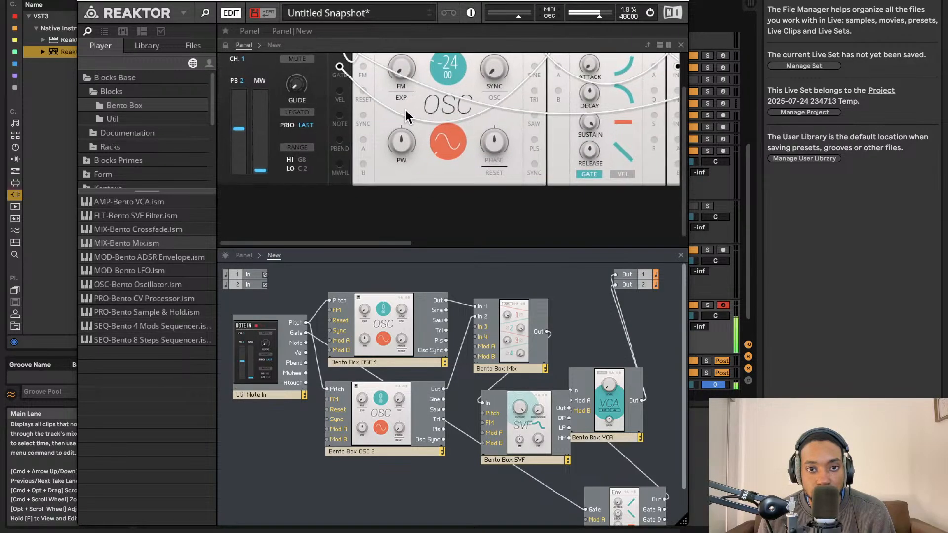
{"action": "scroll", "coordinate": [403, 111], "scroll_direction": "up", "scroll_amount": 1}
{"action": "scroll", "coordinate": [403, 112], "scroll_direction": "right", "scroll_amount": 8}
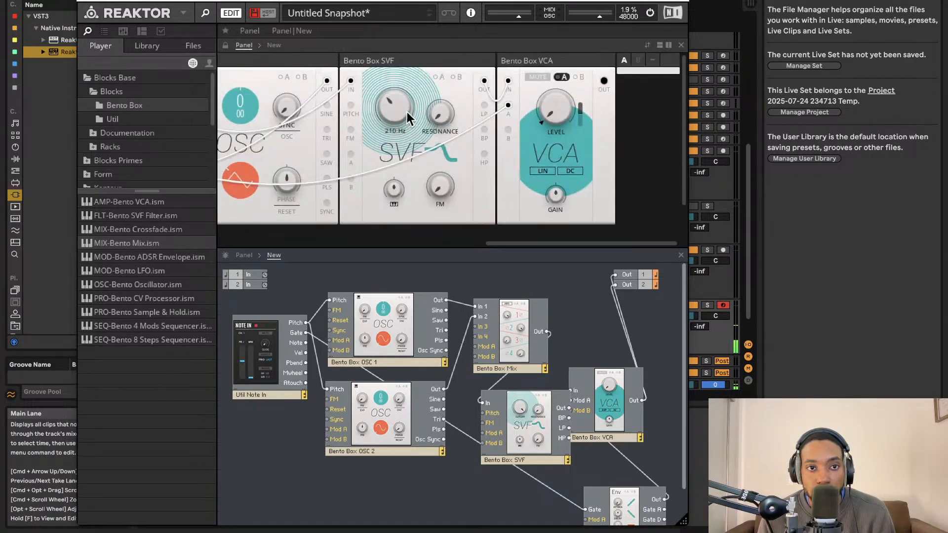
{"action": "scroll", "coordinate": [395, 110], "scroll_direction": "left", "scroll_amount": 3}
{"action": "left_click_drag", "start_coordinate": [334, 102], "coordinate": [323, 220]}
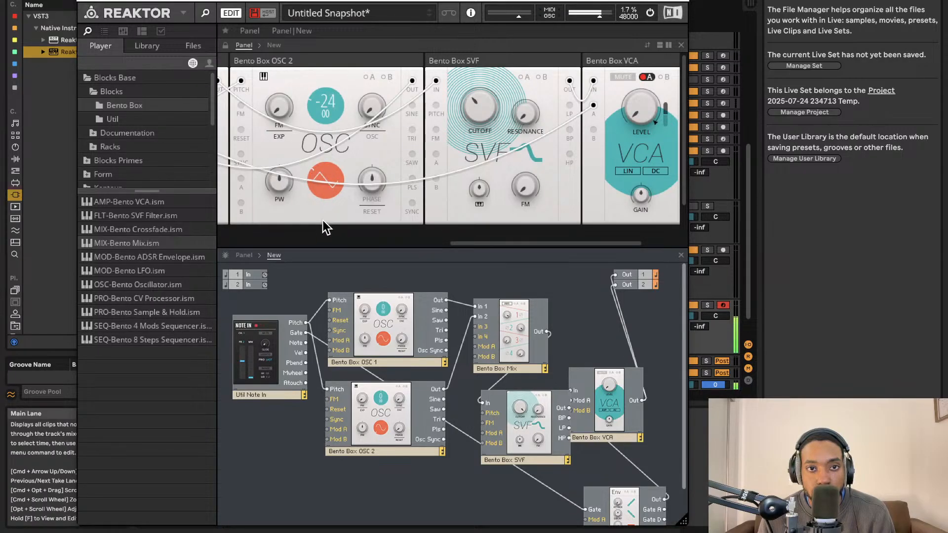
Set OSC 2's pitch to 0 and detune its fine tuning to -4
{"action": "left_click_drag", "start_coordinate": [335, 81], "coordinate": [336, 2]}
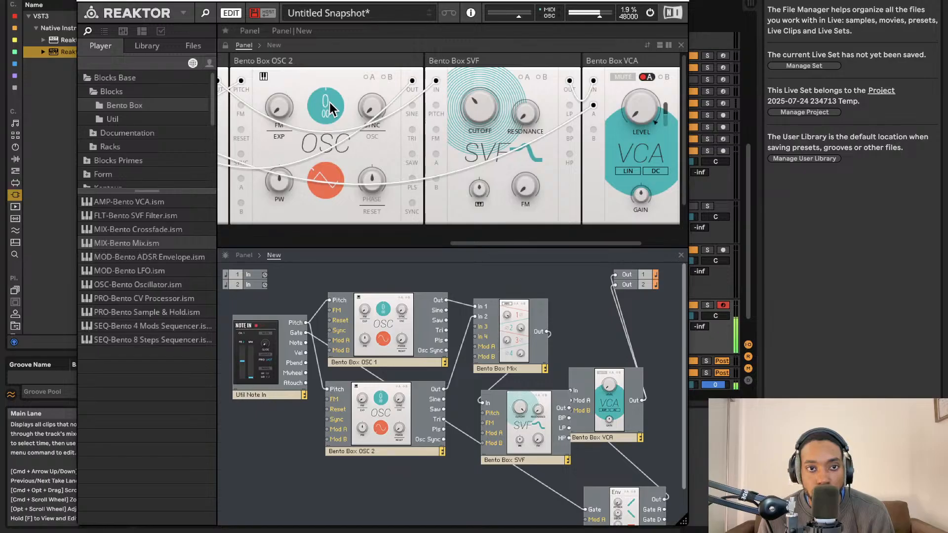
{"action": "left_click_drag", "start_coordinate": [324, 117], "coordinate": [338, 113]}
Readjust the channel 1 level in Bento Box Mix against the detuned second oscillator
{"action": "scroll", "coordinate": [476, 123], "scroll_direction": "left", "scroll_amount": 8}
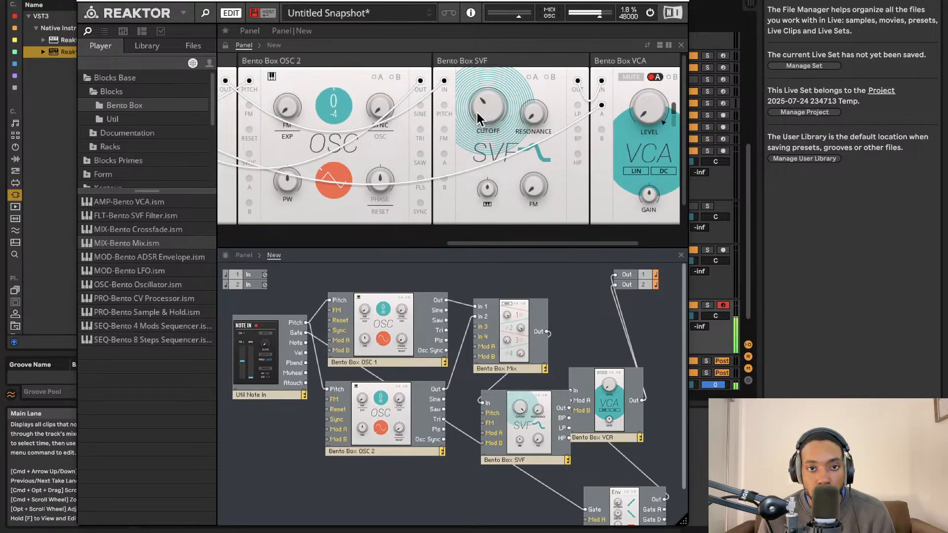
{"action": "scroll", "coordinate": [446, 187], "scroll_direction": "left", "scroll_amount": 6}
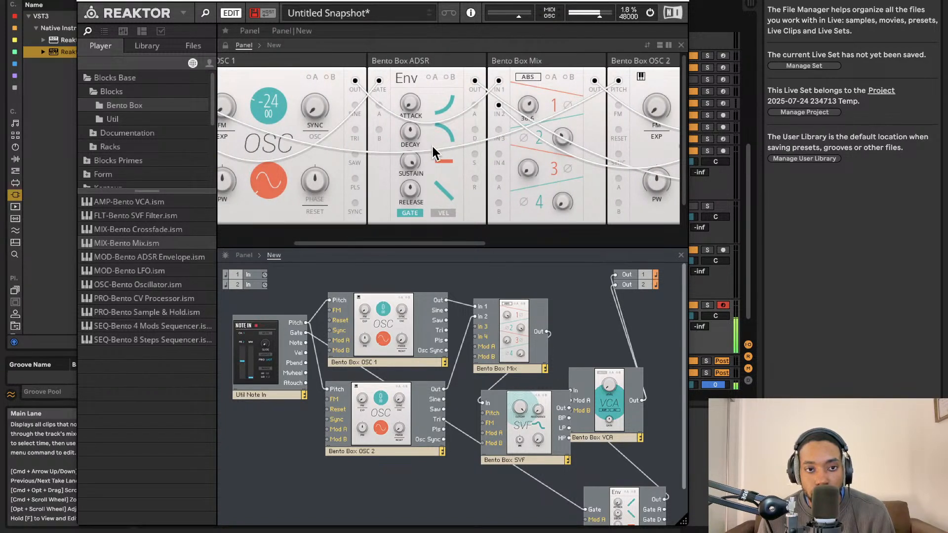
{"action": "left_click_drag", "start_coordinate": [522, 104], "coordinate": [583, 34]}
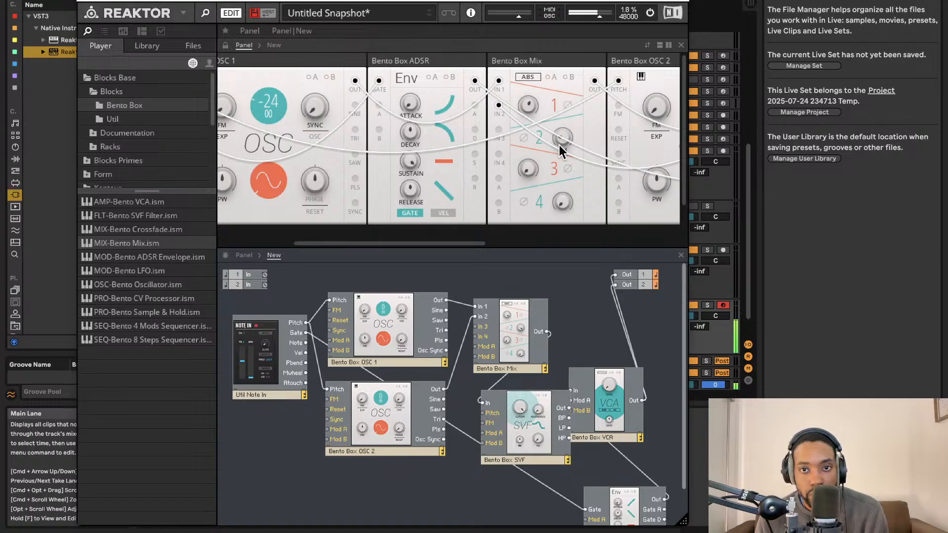
{"action": "left_click_drag", "start_coordinate": [530, 105], "coordinate": [535, 101]}
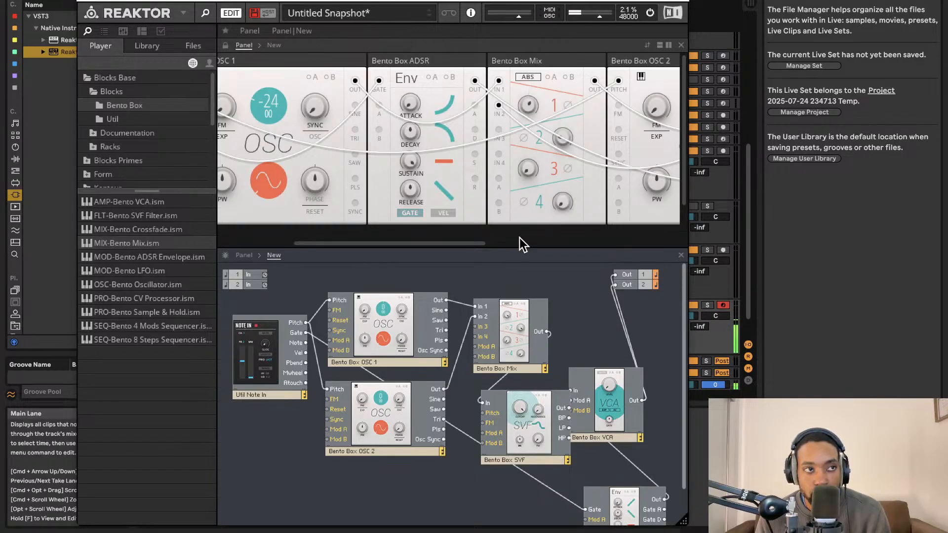
{"action": "scroll", "coordinate": [306, 212], "scroll_direction": "down", "scroll_amount": 2}
{"action": "scroll", "coordinate": [306, 212], "scroll_direction": "right", "scroll_amount": 1}
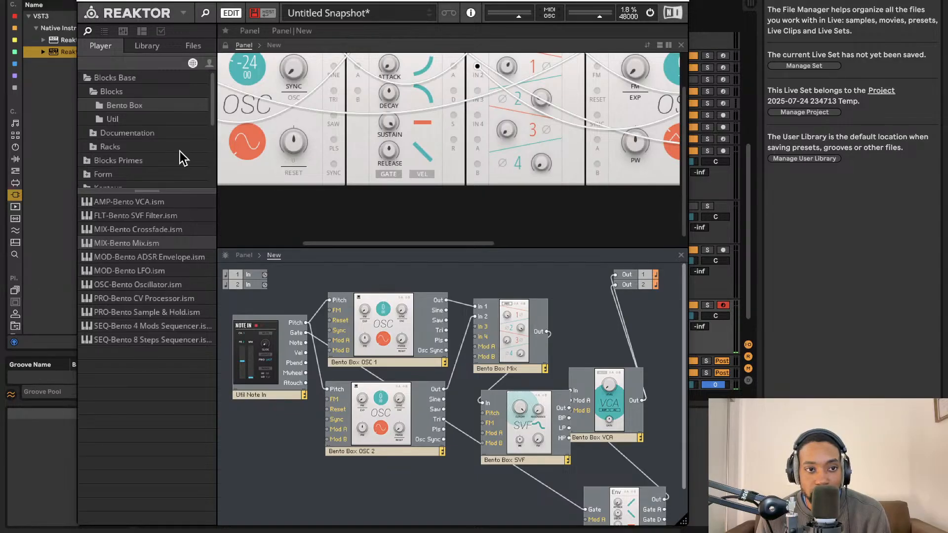
Browse the Bento Box, Util and Racks folders of Blocks Base for more blocks and example racks
{"action": "left_click", "coordinate": [133, 117]}
{"action": "left_click", "coordinate": [140, 106]}
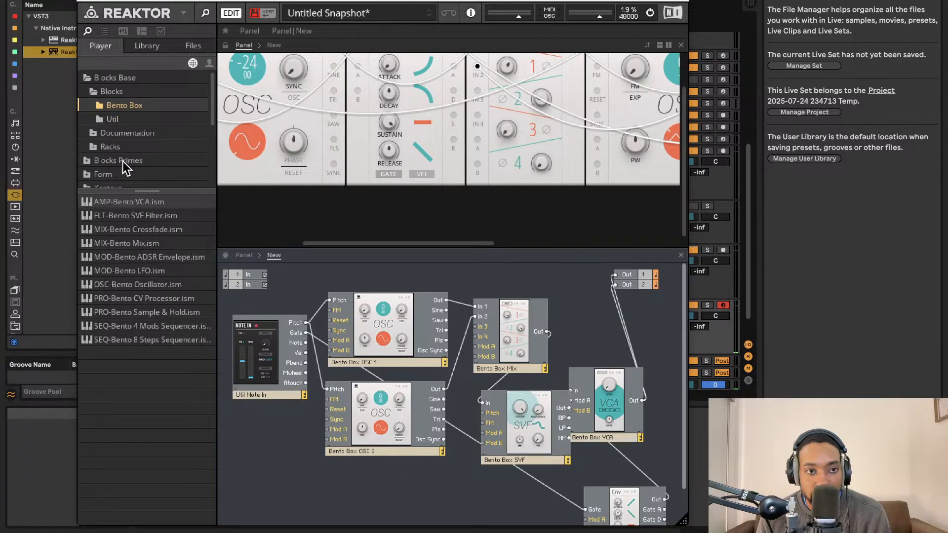
{"action": "left_click", "coordinate": [115, 120]}
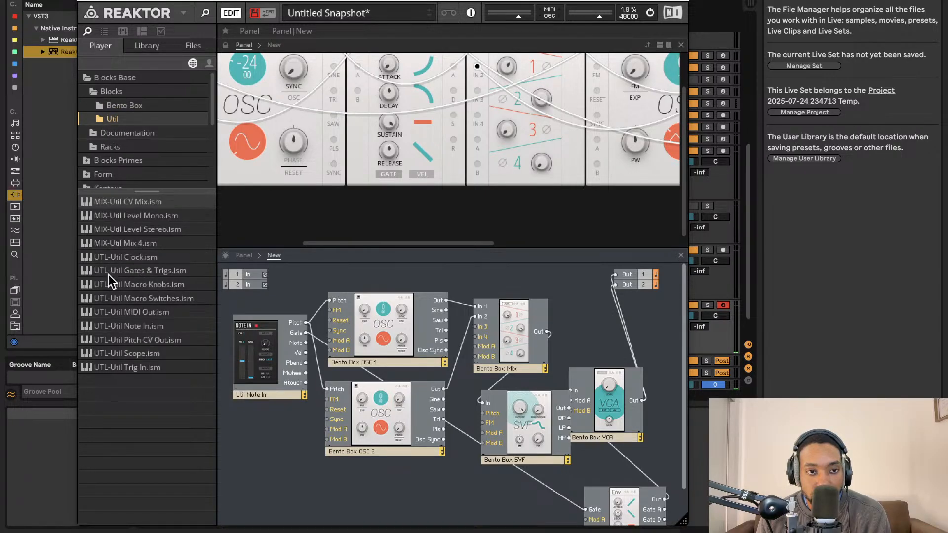
{"action": "left_click", "coordinate": [120, 106]}
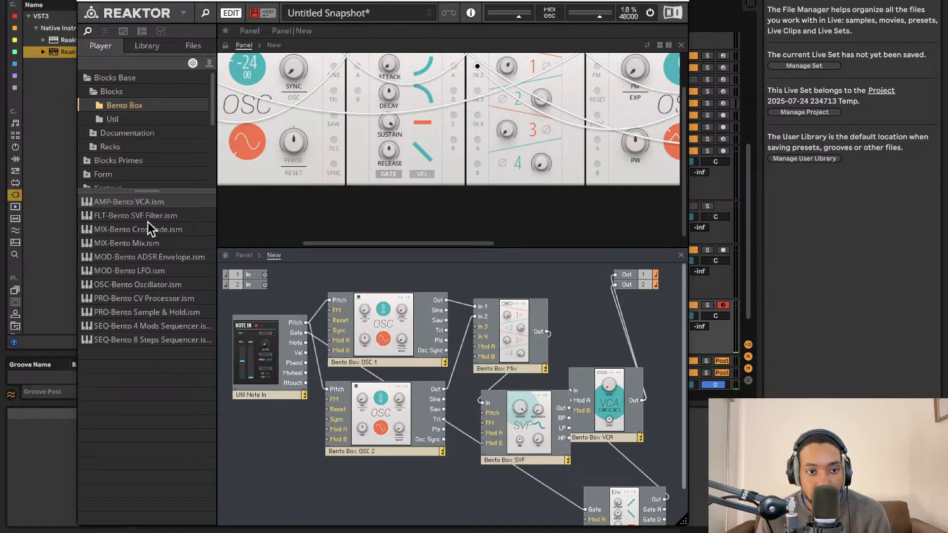
{"action": "left_click", "coordinate": [109, 145]}
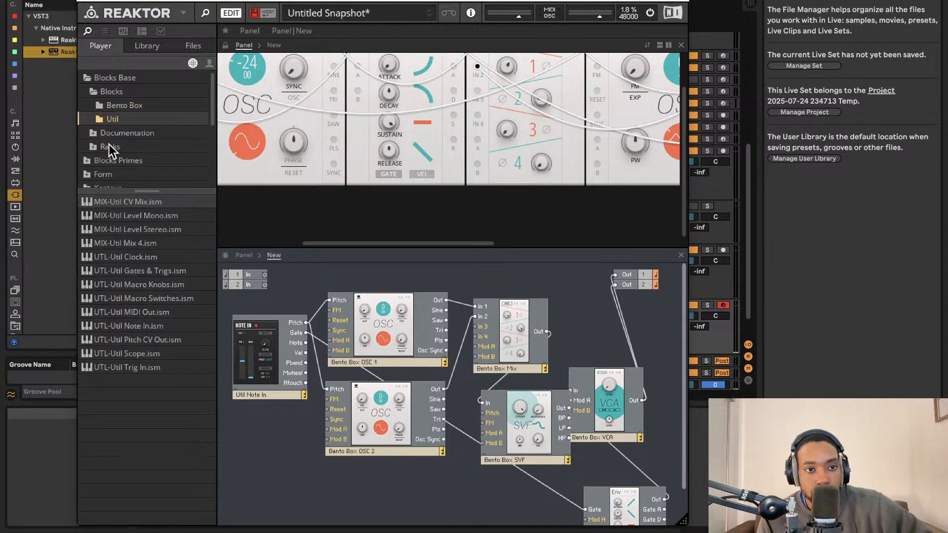
{"action": "left_click", "coordinate": [93, 147]}
{"action": "scroll", "coordinate": [118, 170], "scroll_direction": "down", "scroll_amount": 3}
{"action": "left_click", "coordinate": [128, 133]}
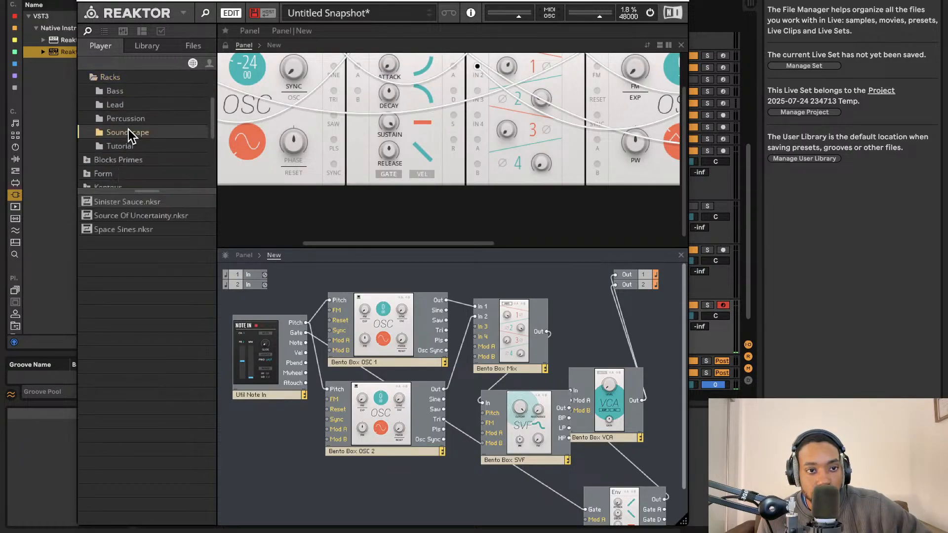
{"action": "left_click", "coordinate": [121, 103]}
{"action": "left_click", "coordinate": [119, 94]}
{"action": "scroll", "coordinate": [131, 117], "scroll_direction": "down", "scroll_amount": 3}
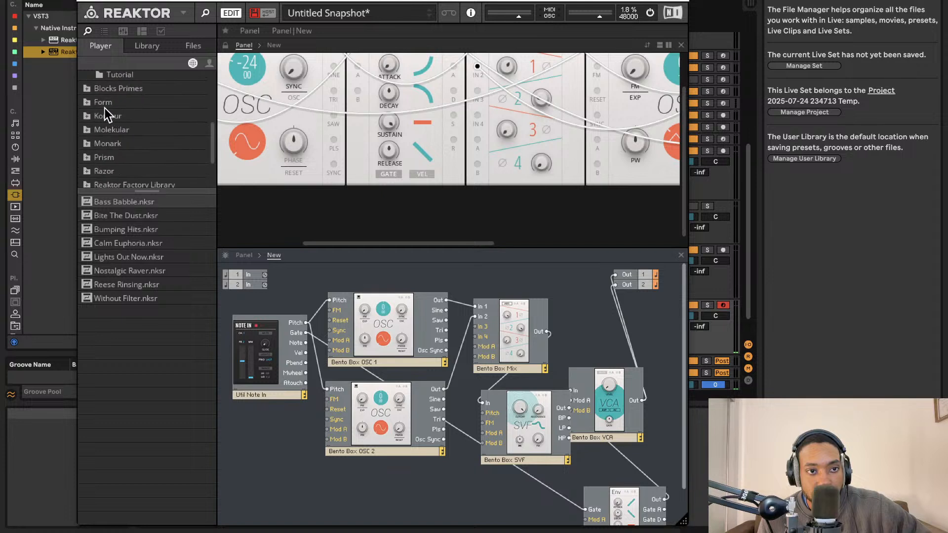
Add the EFX-Driver Distortion block from Blocks Primes to the structure and feed both its inputs from the Bento Box VCA output
{"action": "left_click", "coordinate": [89, 89]}
{"action": "scroll", "coordinate": [105, 120], "scroll_direction": "down", "scroll_amount": 1}
{"action": "left_click", "coordinate": [94, 88]}
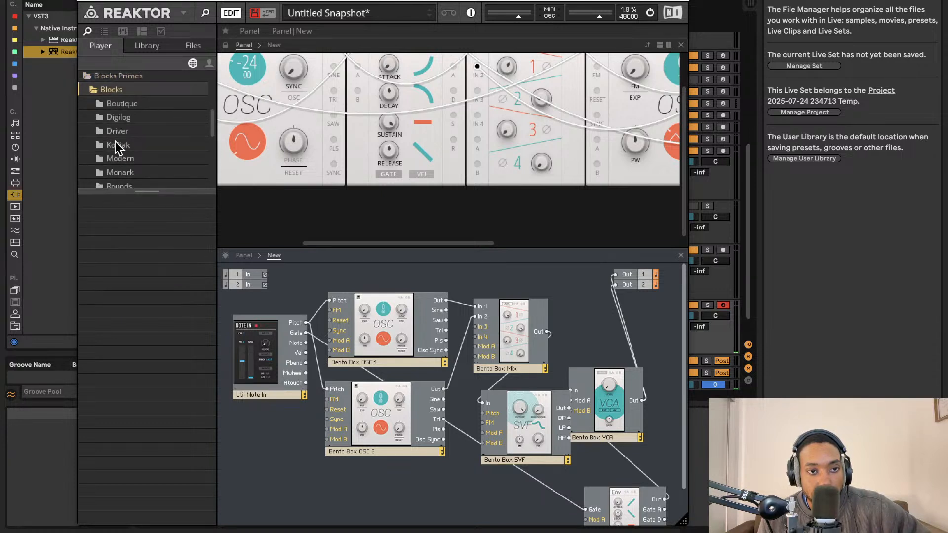
{"action": "scroll", "coordinate": [117, 148], "scroll_direction": "down", "scroll_amount": 1}
{"action": "left_click", "coordinate": [123, 103]}
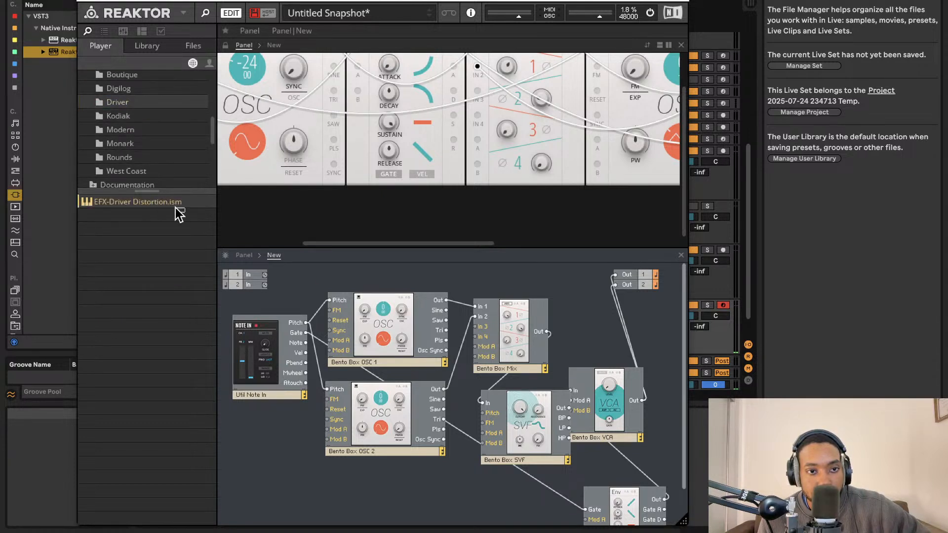
{"action": "left_click_drag", "start_coordinate": [176, 208], "coordinate": [664, 358]}
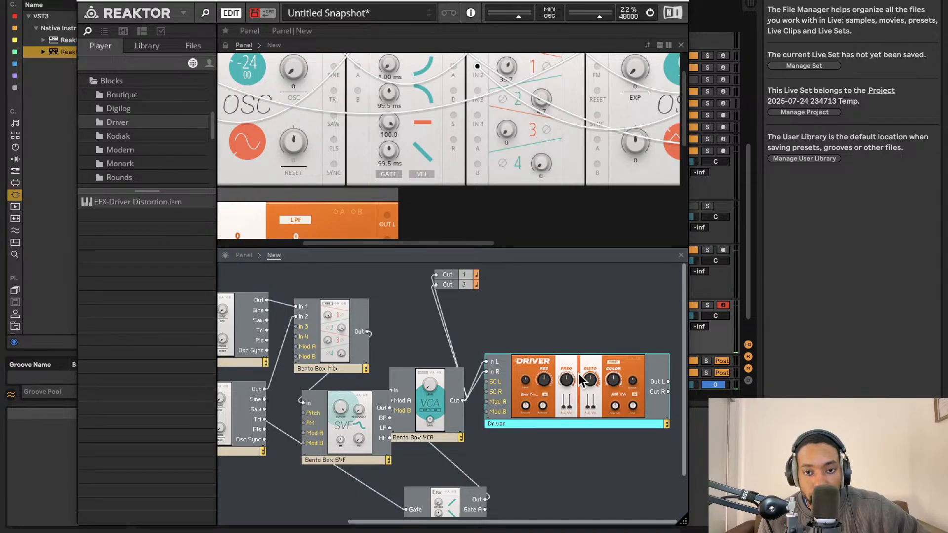
Connect the Driver's Out L and Out R to the main outputs 1 and 2
{"action": "left_click_drag", "start_coordinate": [441, 276], "coordinate": [442, 283]}
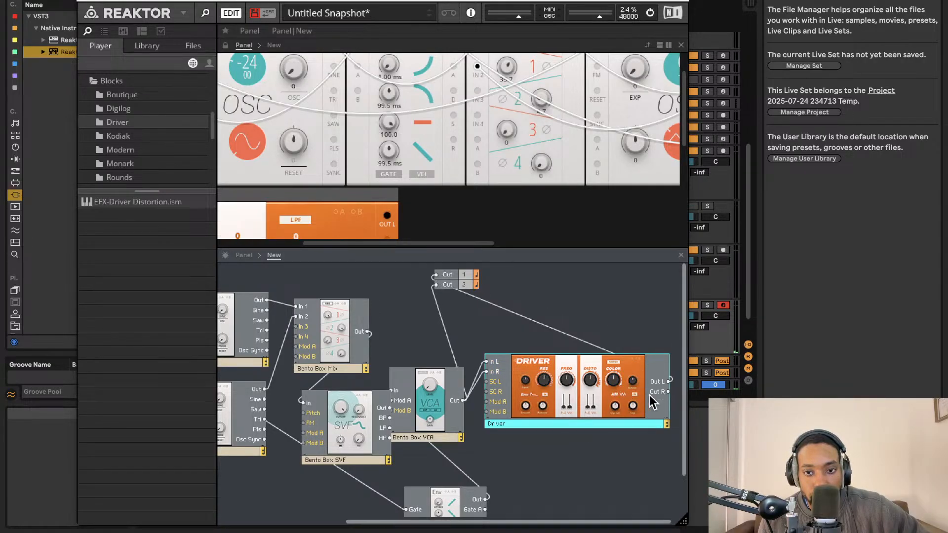
{"action": "left_click_drag", "start_coordinate": [660, 394], "coordinate": [436, 287]}
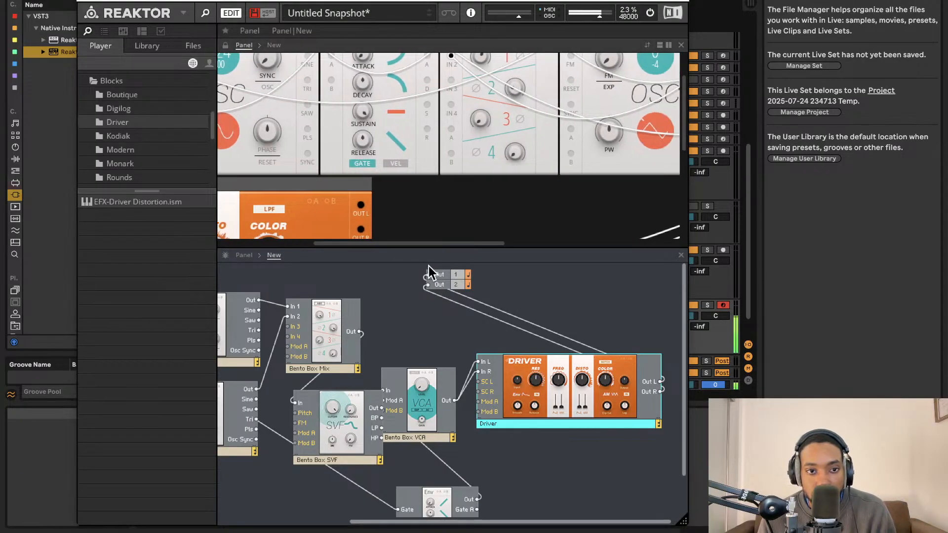
Raise the Driver's DISTO amount to 90.1
{"action": "scroll", "coordinate": [372, 204], "scroll_direction": "left", "scroll_amount": 3}
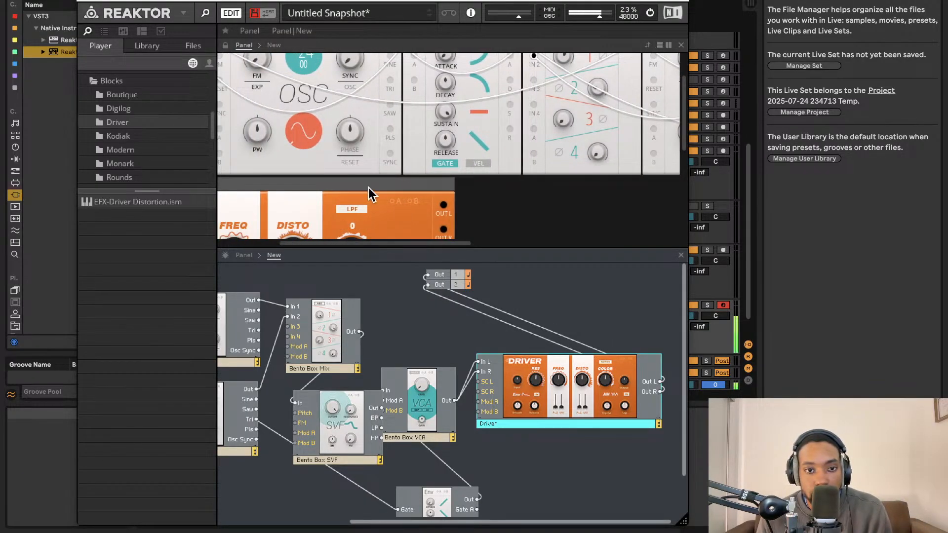
{"action": "scroll", "coordinate": [367, 188], "scroll_direction": "down", "scroll_amount": 5}
{"action": "scroll", "coordinate": [301, 138], "scroll_direction": "up", "scroll_amount": 2}
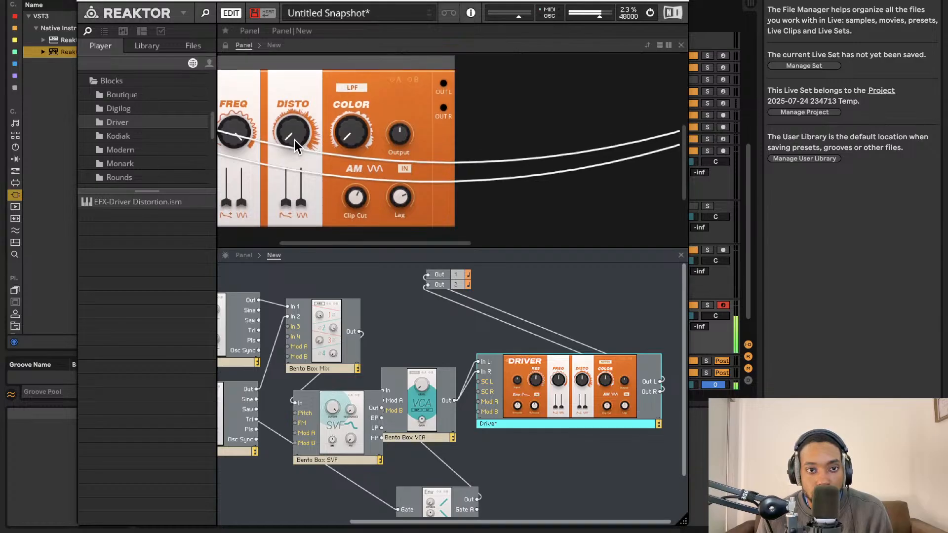
{"action": "left_click_drag", "start_coordinate": [294, 140], "coordinate": [297, 91]}
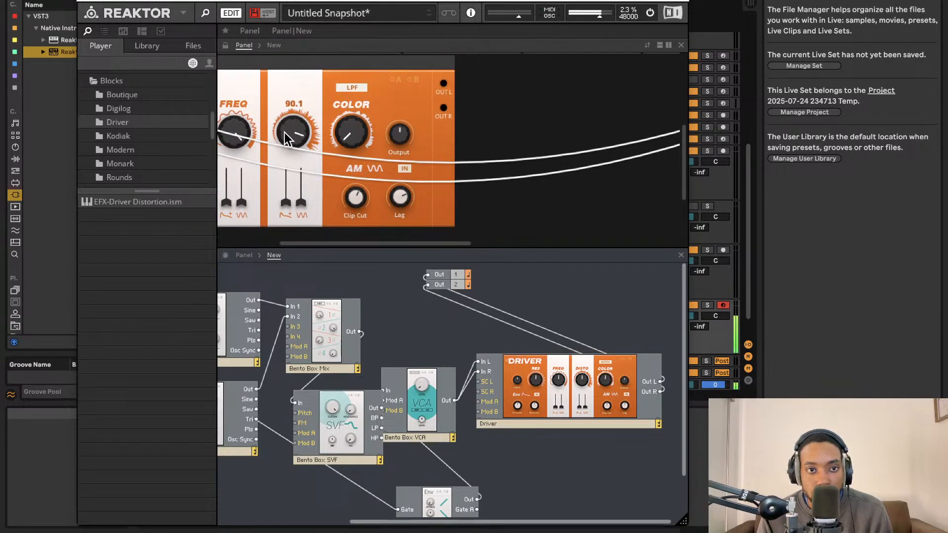
Raise the Driver's filter frequency and set its resonance to a low amount below 20.8
{"action": "scroll", "coordinate": [291, 148], "scroll_direction": "left", "scroll_amount": 2}
{"action": "scroll", "coordinate": [296, 158], "scroll_direction": "up", "scroll_amount": 1}
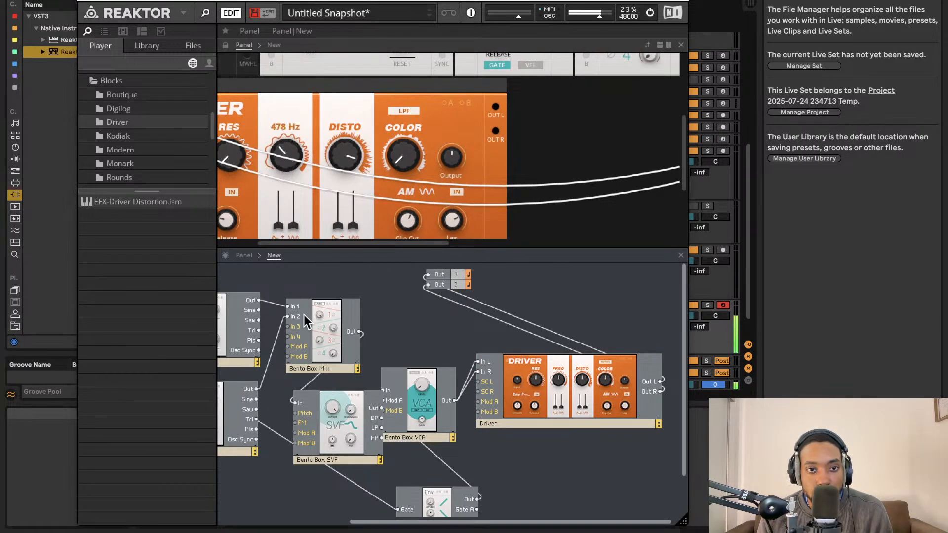
{"action": "scroll", "coordinate": [257, 170], "scroll_direction": "left", "scroll_amount": 2}
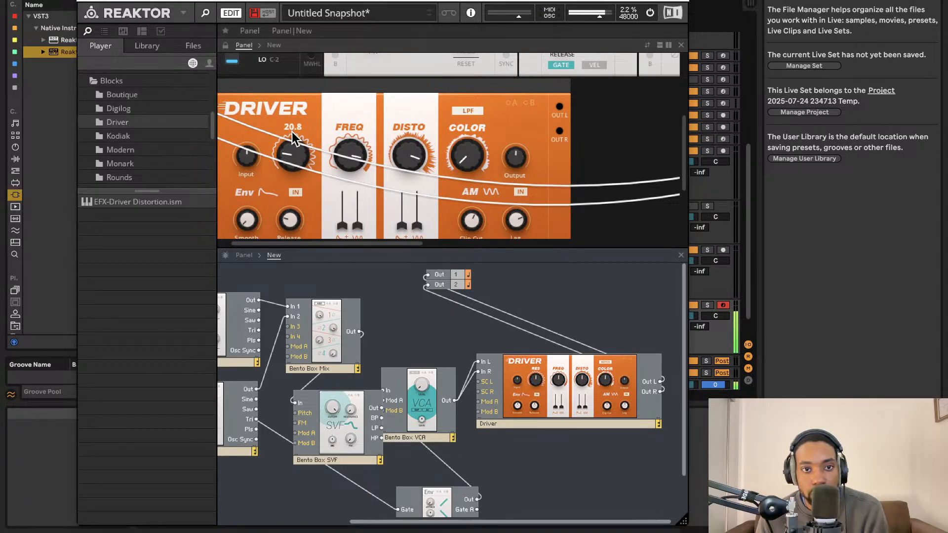
{"action": "left_click_drag", "start_coordinate": [291, 132], "coordinate": [291, 174]}
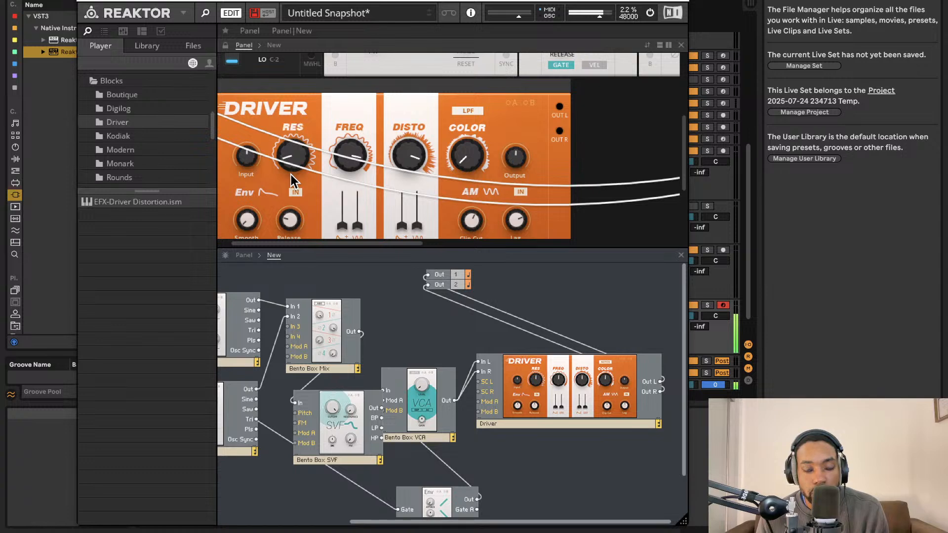
Leave the Reaktor window for Ableton Live and capture the just-played MIDI as a clip on the 38 Reaktor 6 track
{"action": "scroll", "coordinate": [319, 162], "scroll_direction": "up", "scroll_amount": 5}
{"action": "scroll", "coordinate": [454, 134], "scroll_direction": "right", "scroll_amount": 2}
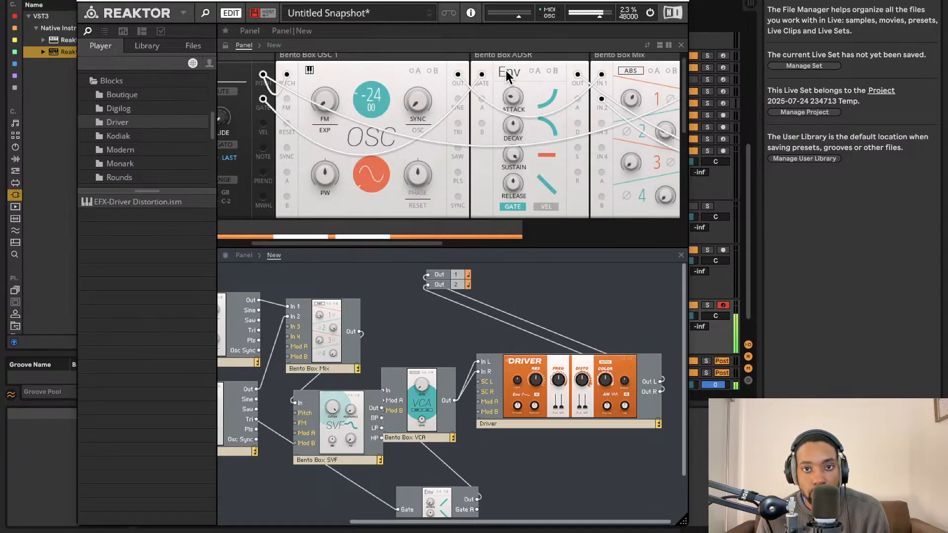
{"action": "left_click", "coordinate": [84, 0]}
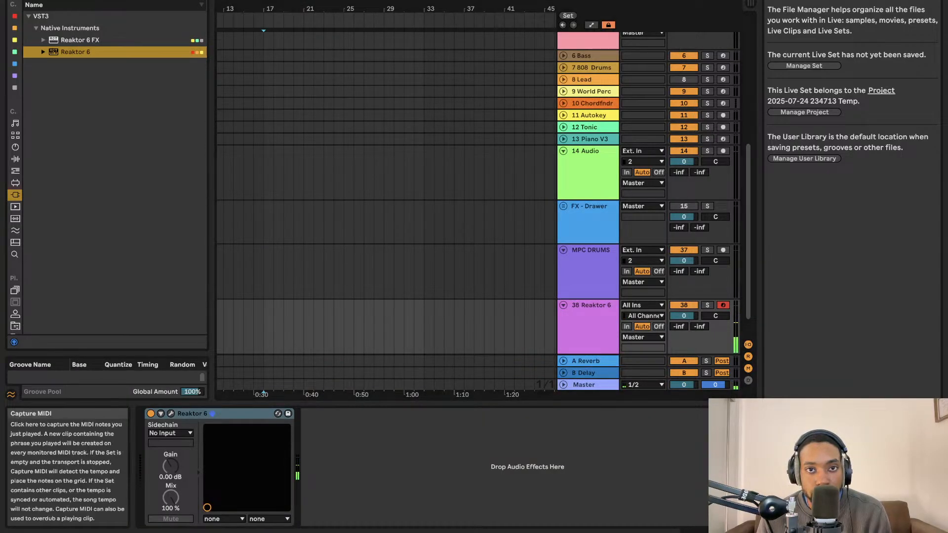
{"action": "left_click", "coordinate": [499, 0]}
Loop the captured clip in the arrangement and play it with its notes open
{"action": "left_click", "coordinate": [302, 306]}
{"action": "key", "text": "space"}
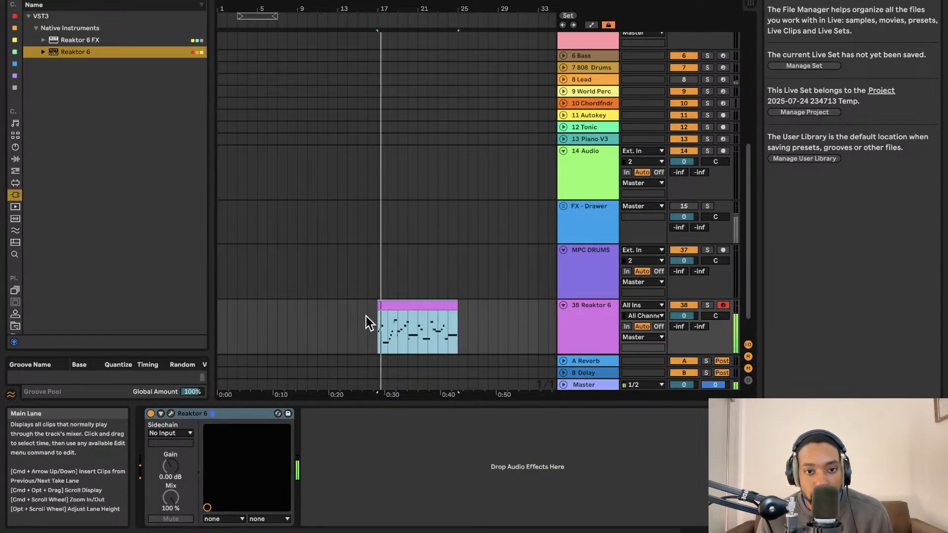
{"action": "key", "text": "super+l"}
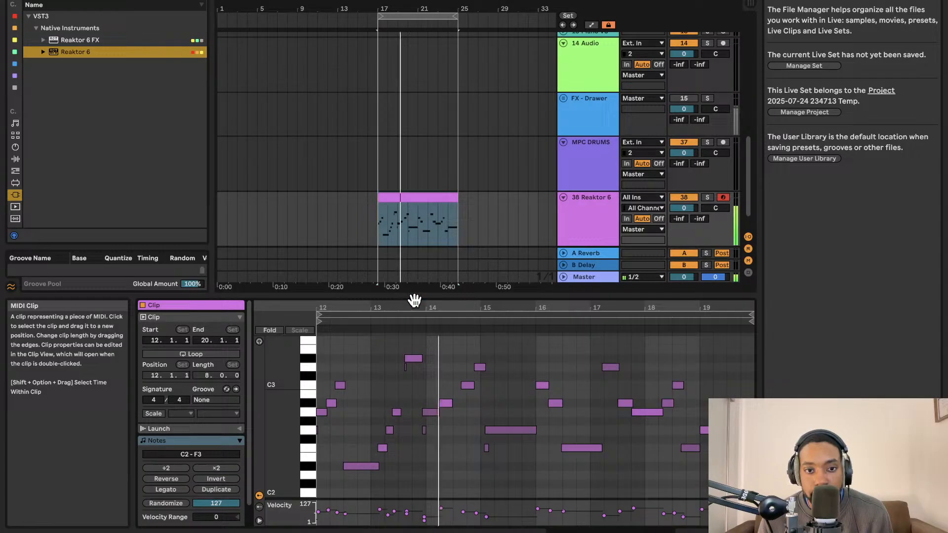
{"action": "double_click", "coordinate": [414, 303]}
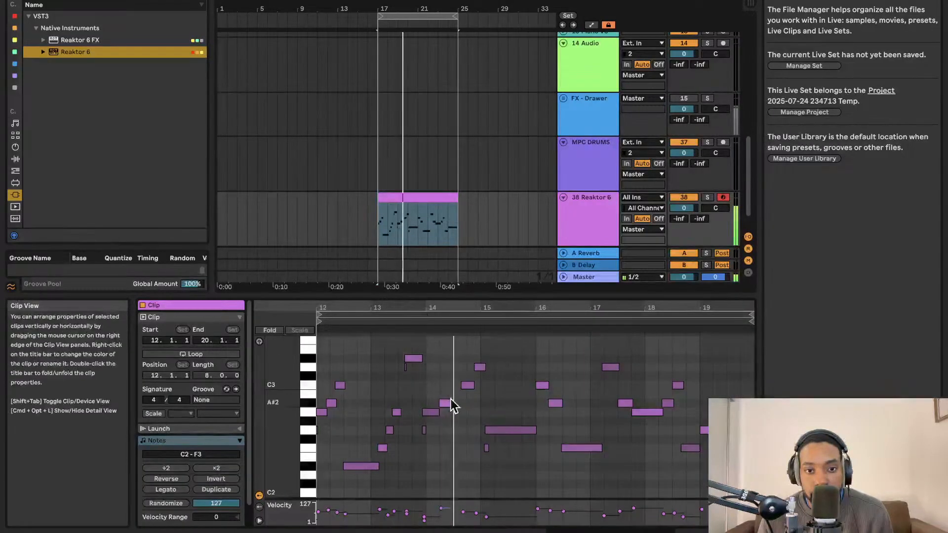
{"action": "key", "text": "space"}
{"action": "key", "text": "space"}
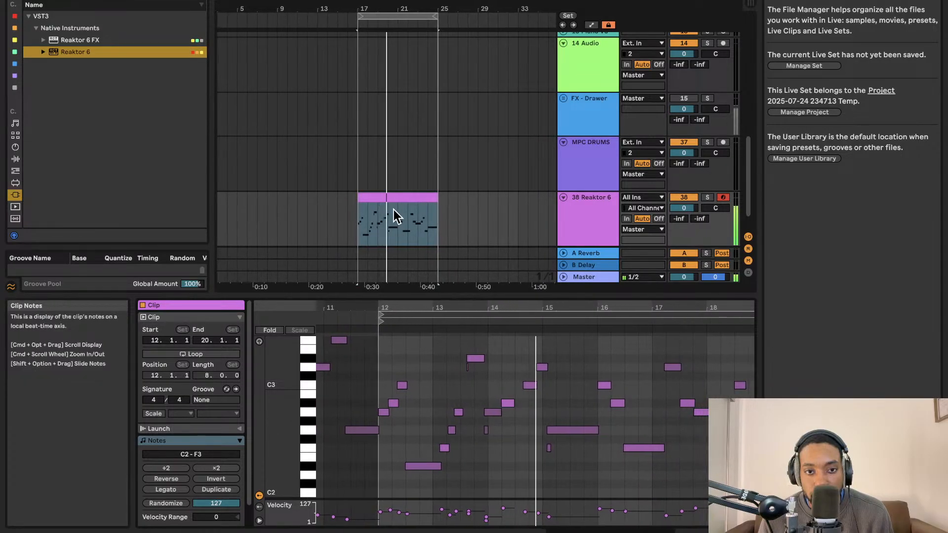
Move the clip's first bar out to bar 26 and play the remaining part to find another phrase
{"action": "left_click_drag", "start_coordinate": [371, 229], "coordinate": [451, 217]}
{"action": "key", "text": "space"}
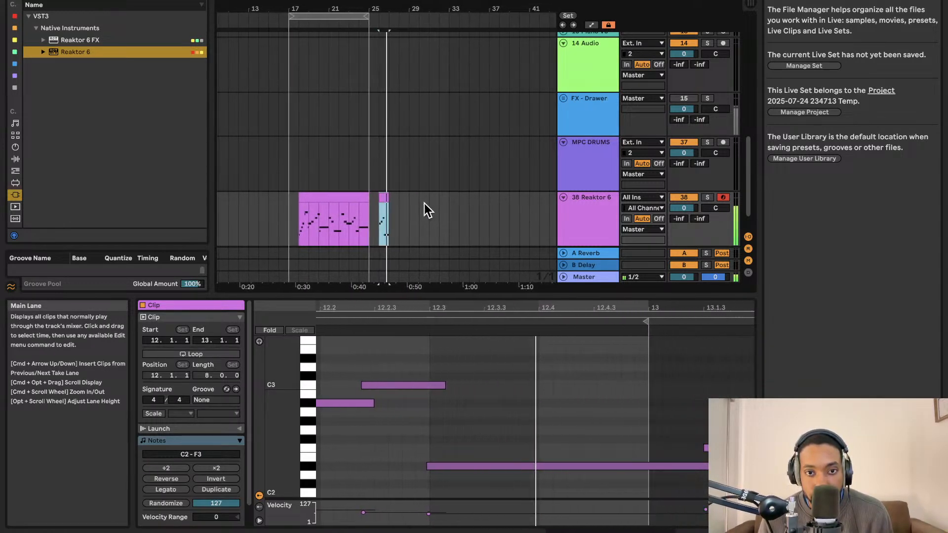
{"action": "left_click", "coordinate": [341, 197]}
{"action": "left_click", "coordinate": [320, 214]}
{"action": "key", "text": "space"}
{"action": "key", "text": "space"}
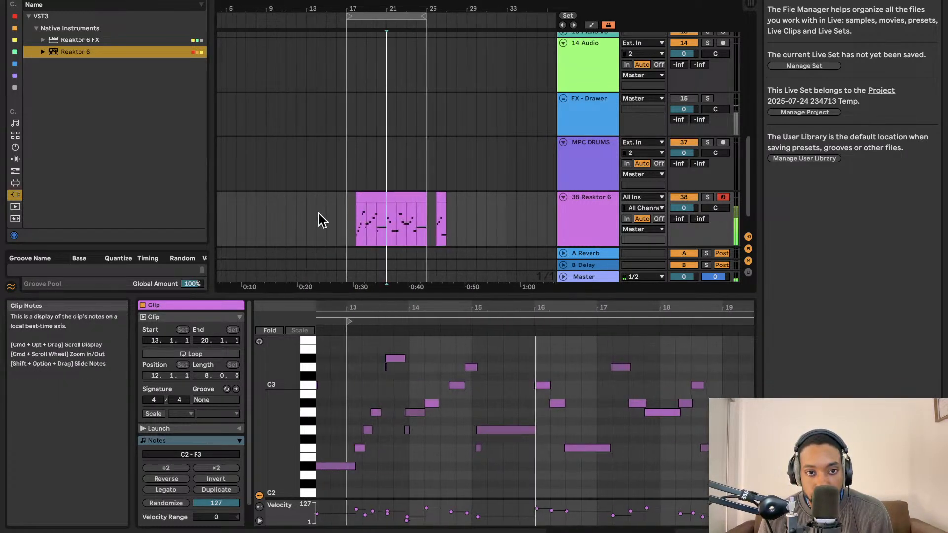
{"action": "key", "text": "space"}
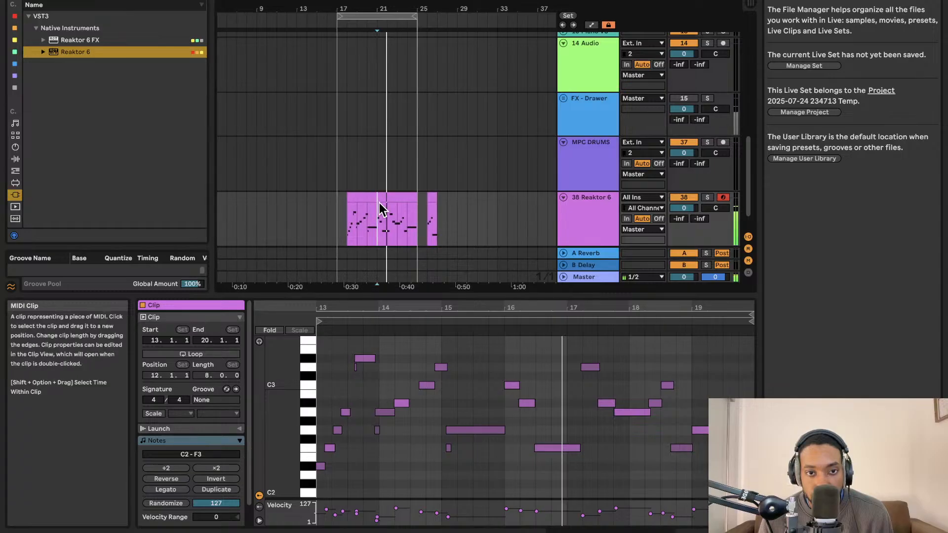
Cut bar 21 out of the captured clip and paste it at bar 27, directly after the first excerpt
{"action": "left_click_drag", "start_coordinate": [378, 212], "coordinate": [386, 210]}
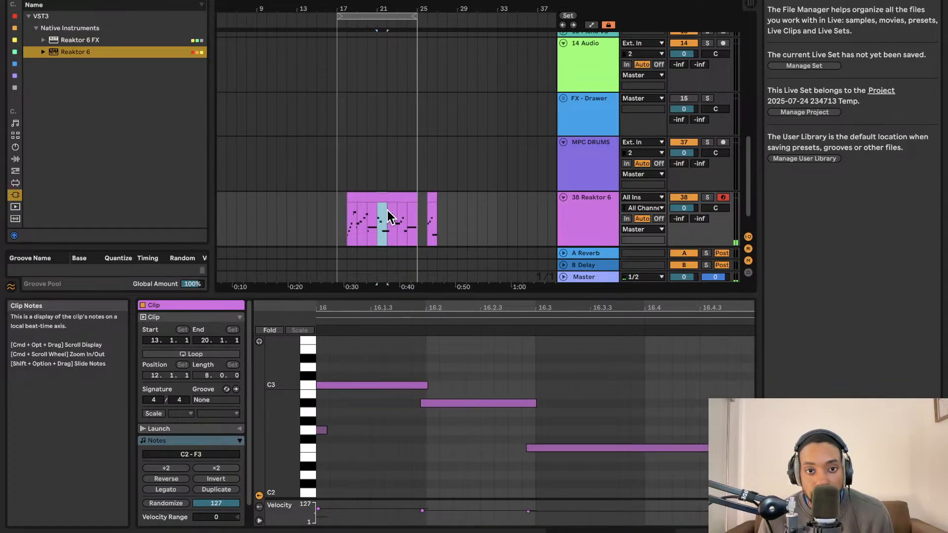
{"action": "key", "text": "super+x"}
{"action": "left_click", "coordinate": [439, 215]}
{"action": "key", "text": "super+v"}
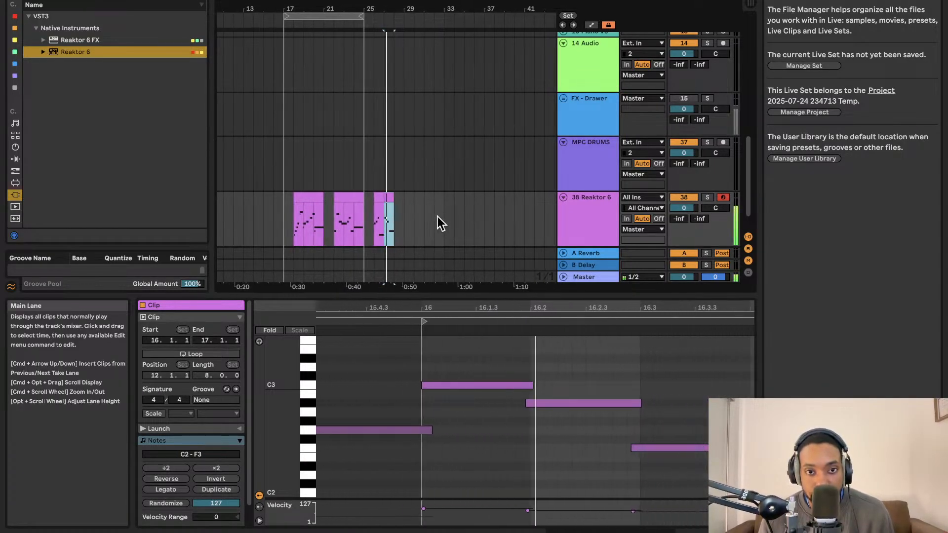
Play back the two joined excerpts from bar 26
{"action": "key", "text": "space"}
{"action": "left_click", "coordinate": [372, 227]}
{"action": "key", "text": "space"}
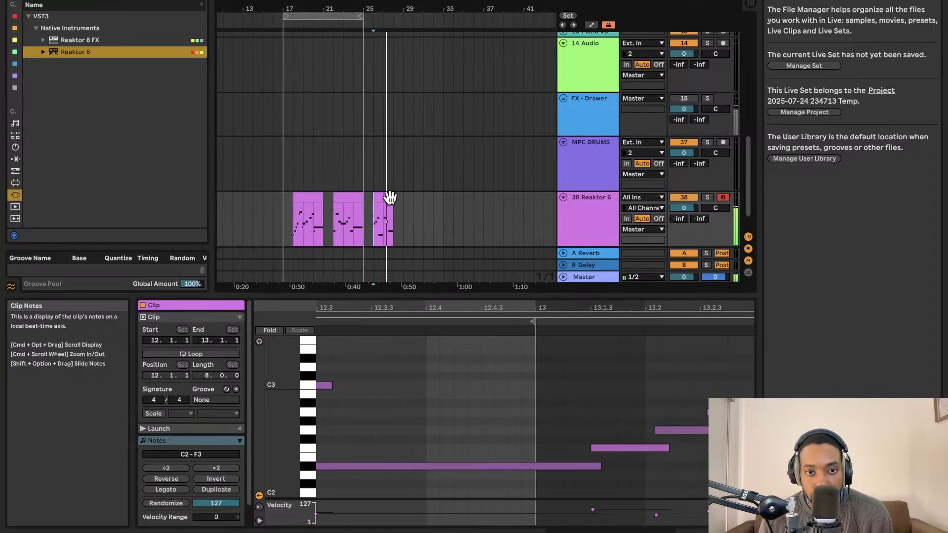
{"action": "scroll", "coordinate": [389, 199], "scroll_direction": "up", "scroll_amount": 5}
{"action": "key", "text": "space"}
{"action": "key", "text": "space"}
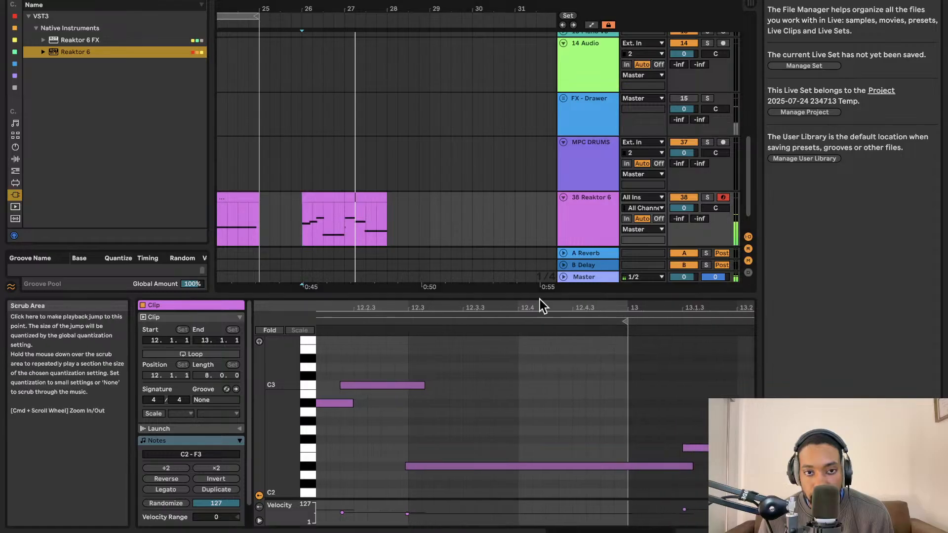
Set the loop to the two excerpts in bars 26 and 27 and consolidate them into one two-bar clip
{"action": "left_click_drag", "start_coordinate": [389, 221], "coordinate": [301, 218]}
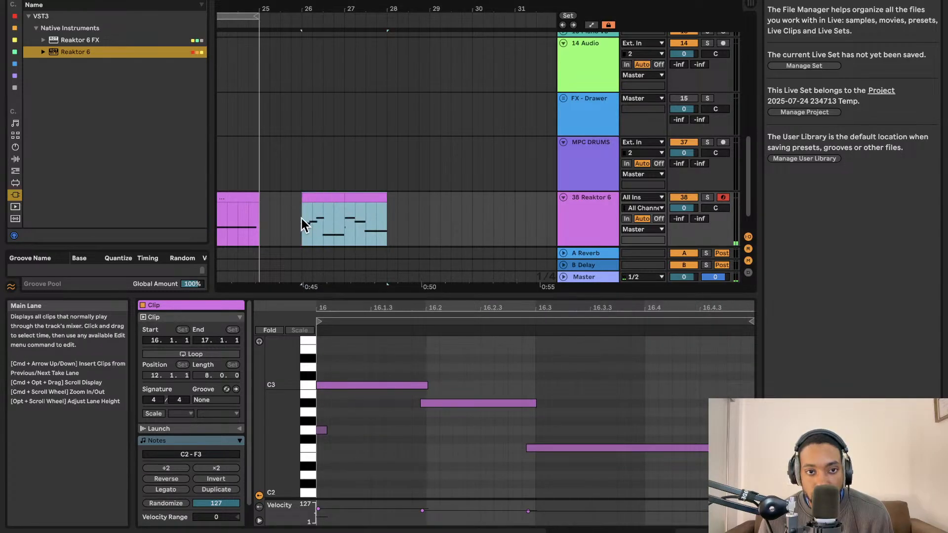
{"action": "key", "text": "super+l"}
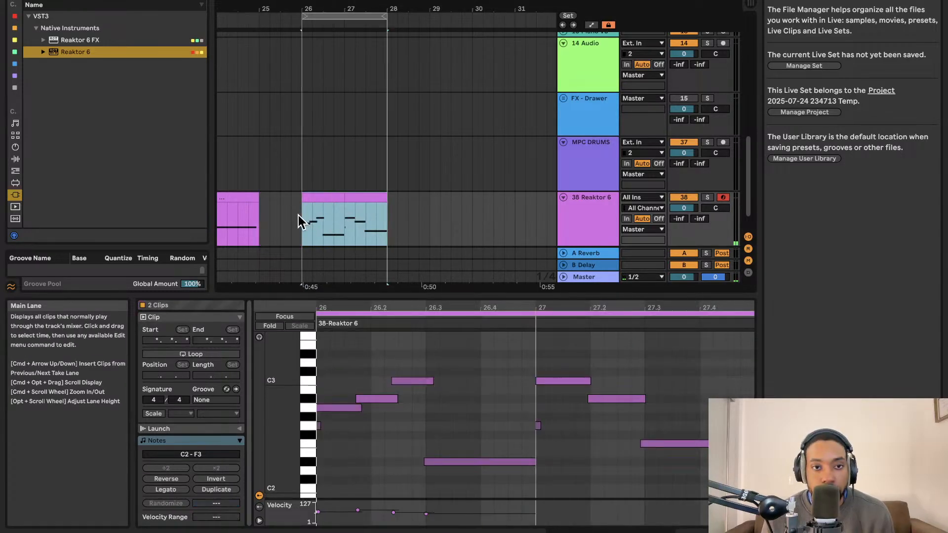
{"action": "left_click", "coordinate": [354, 201]}
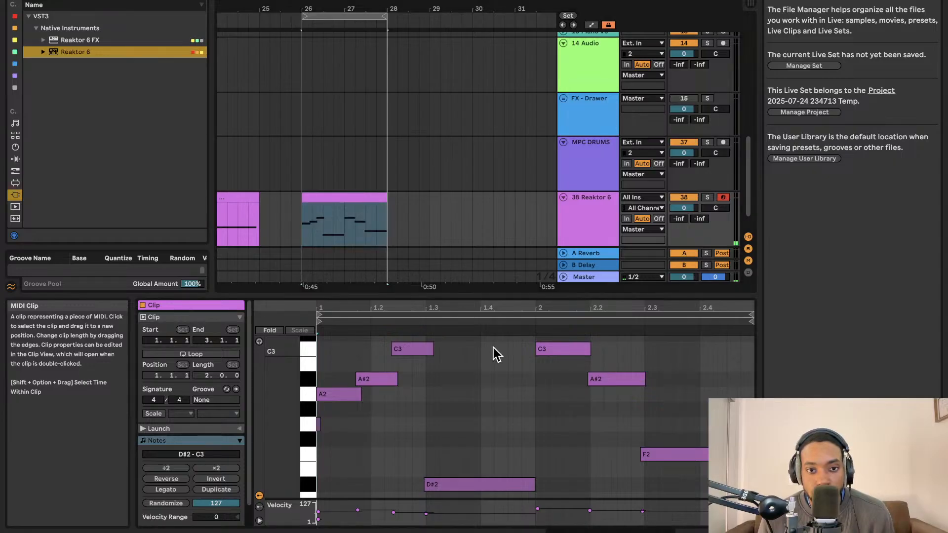
Enlarge the MIDI note editor and shift the C3 note at bar 2 slightly later while the loop plays
{"action": "left_click_drag", "start_coordinate": [500, 295], "coordinate": [498, 168]}
{"action": "key", "text": "space"}
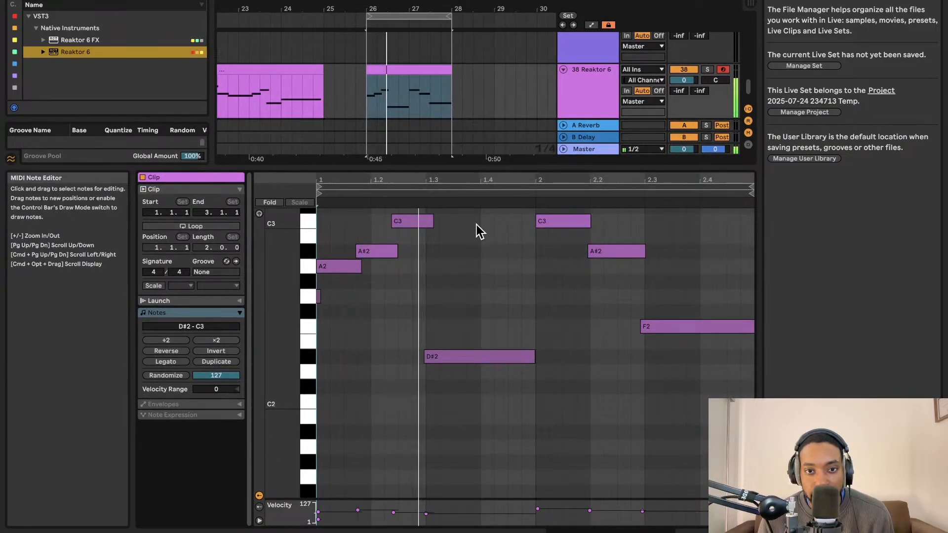
{"action": "left_click", "coordinate": [529, 223]}
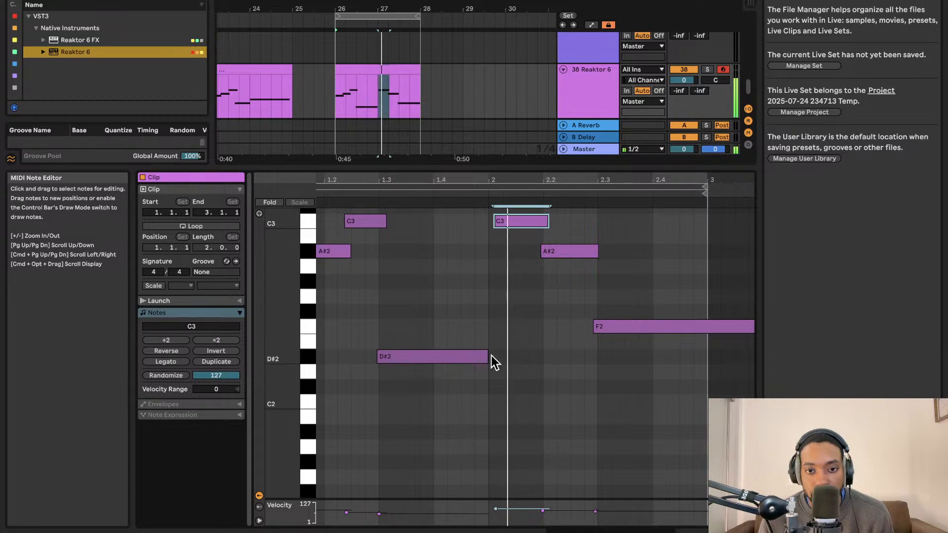
Try shortening the D#2 note in bar 1 so that it ends before bar 2, with the loop playing
{"action": "left_click_drag", "start_coordinate": [487, 357], "coordinate": [460, 363]}
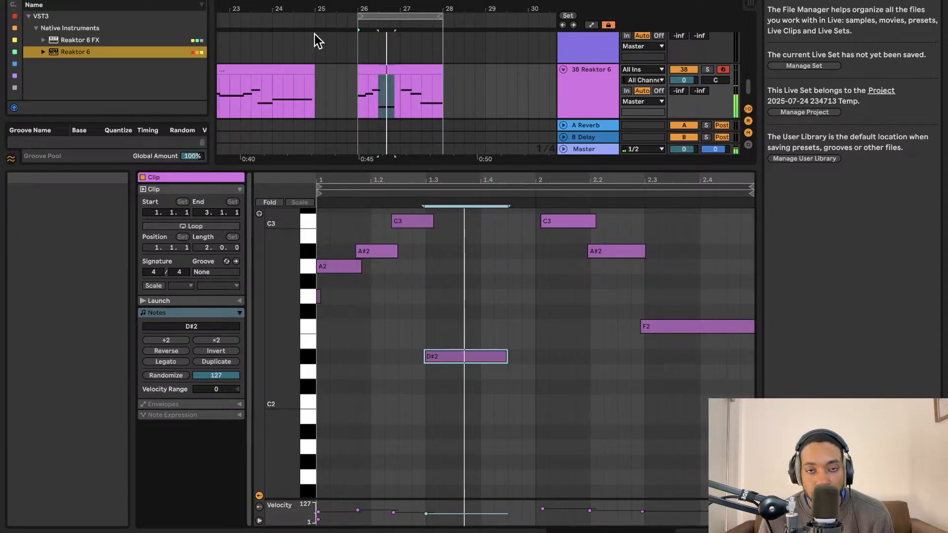
{"action": "left_click", "coordinate": [379, 70]}
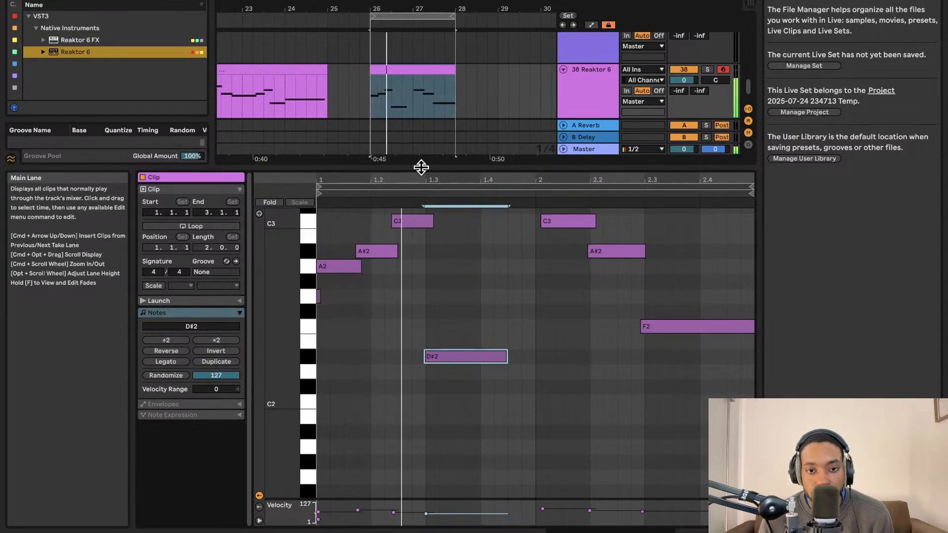
{"action": "key", "text": "Tab"}
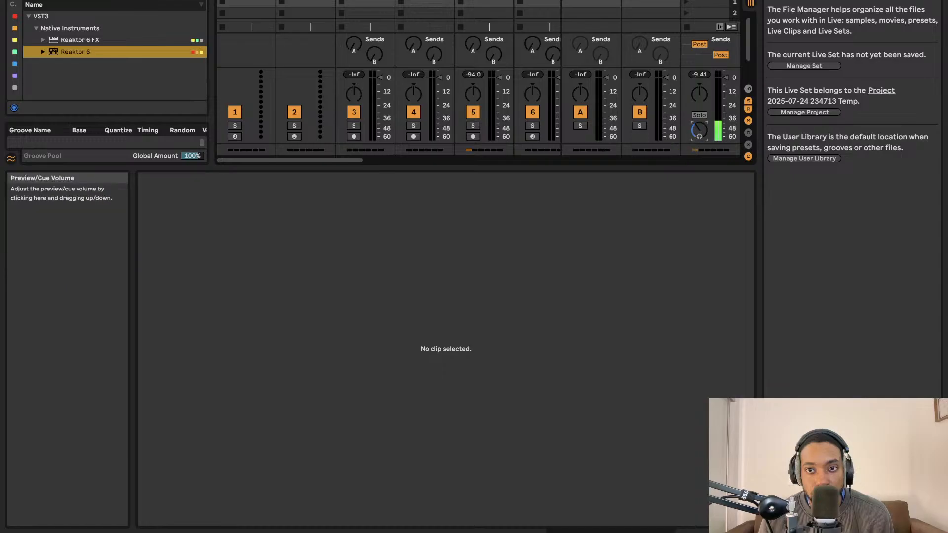
{"action": "key", "text": "Tab"}
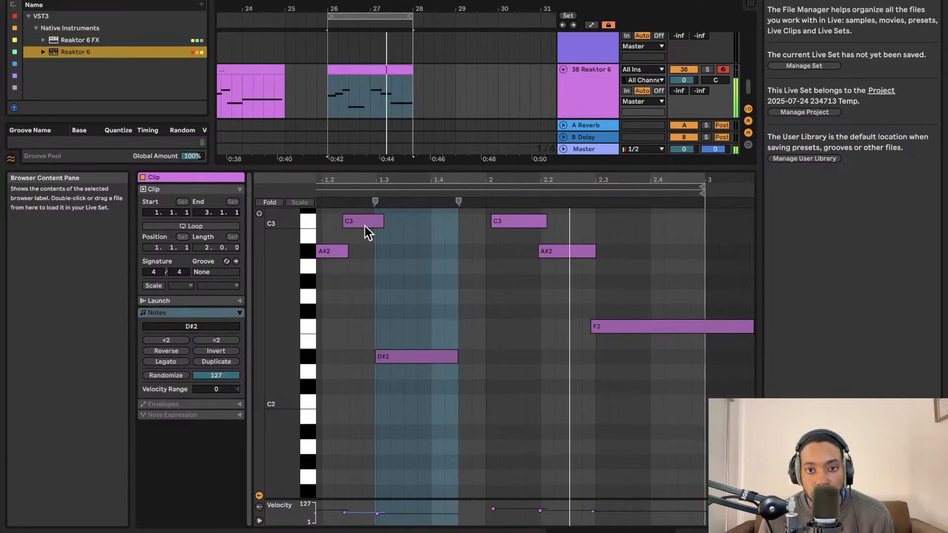
{"action": "mouse_move", "coordinate": [511, 223]}
{"action": "left_mouse_down"}
{"action": "mouse_move", "coordinate": [562, 227]}
{"action": "mouse_move", "coordinate": [516, 226]}
{"action": "left_mouse_up"}
{"action": "key", "text": "Tab"}
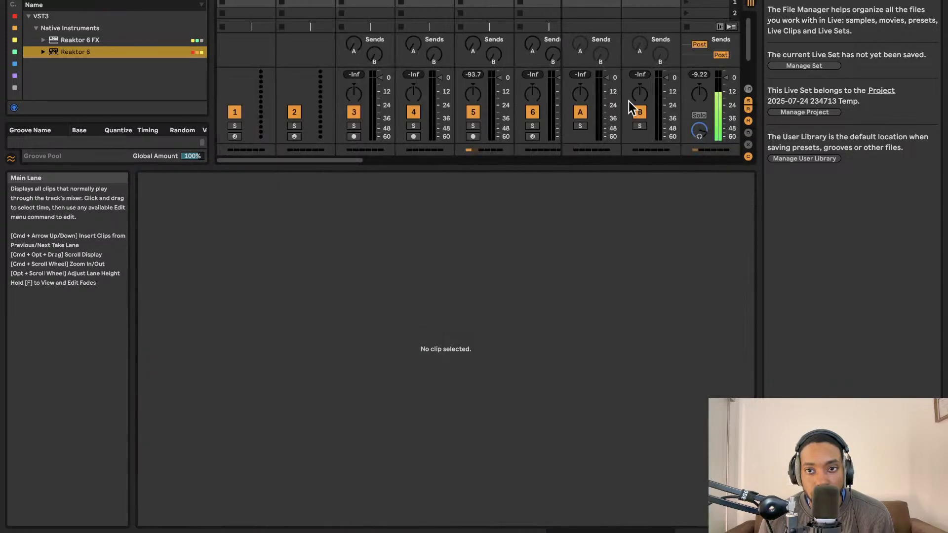
{"action": "key", "text": "Tab"}
{"action": "key", "text": "space"}
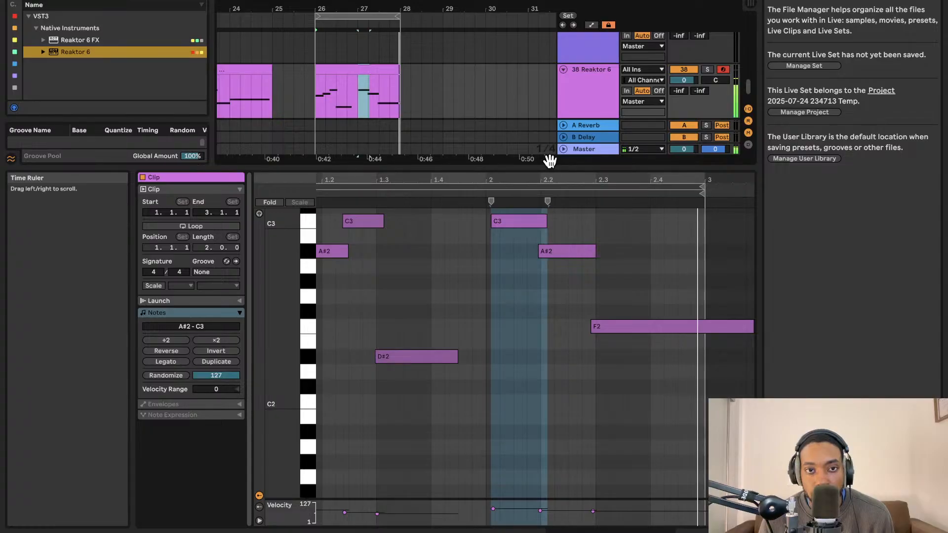
Undo the shortening of the D#2 note in bar 1
{"action": "key", "text": "super+z"}
{"action": "key", "text": "space"}
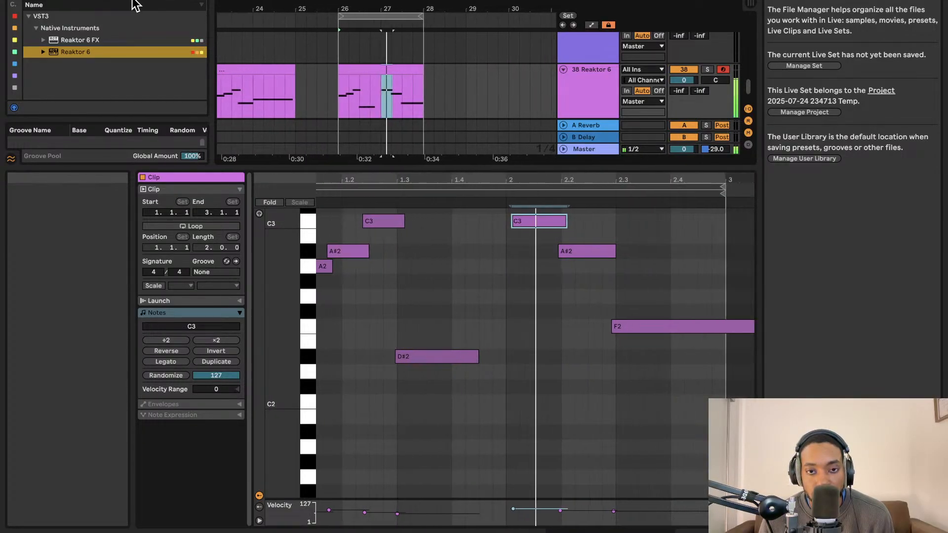
{"action": "key", "text": "super+z"}
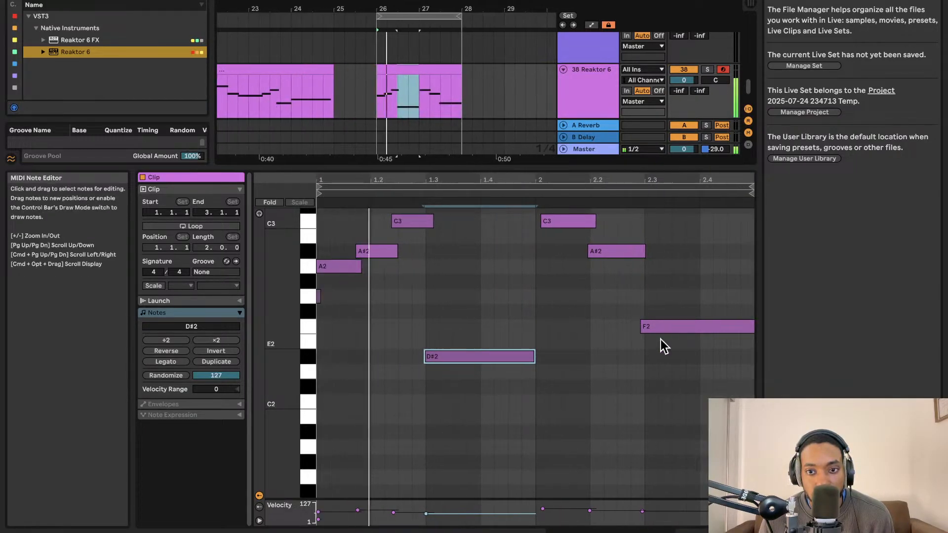
Align the F2 note to position 2.3 and the C3 note to the exact start of bar 2
{"action": "left_click", "coordinate": [666, 330]}
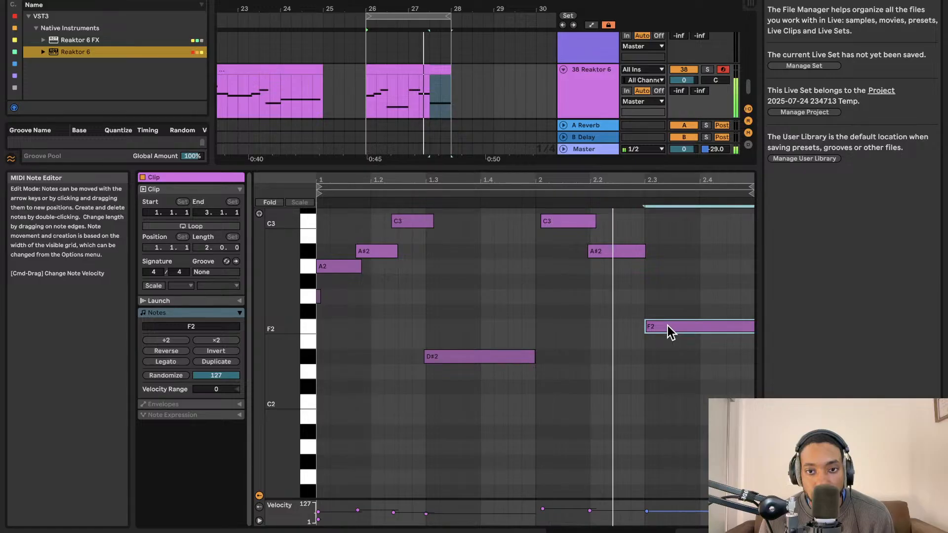
{"action": "left_click", "coordinate": [574, 224]}
{"action": "left_click_drag", "start_coordinate": [573, 224], "coordinate": [569, 223]}
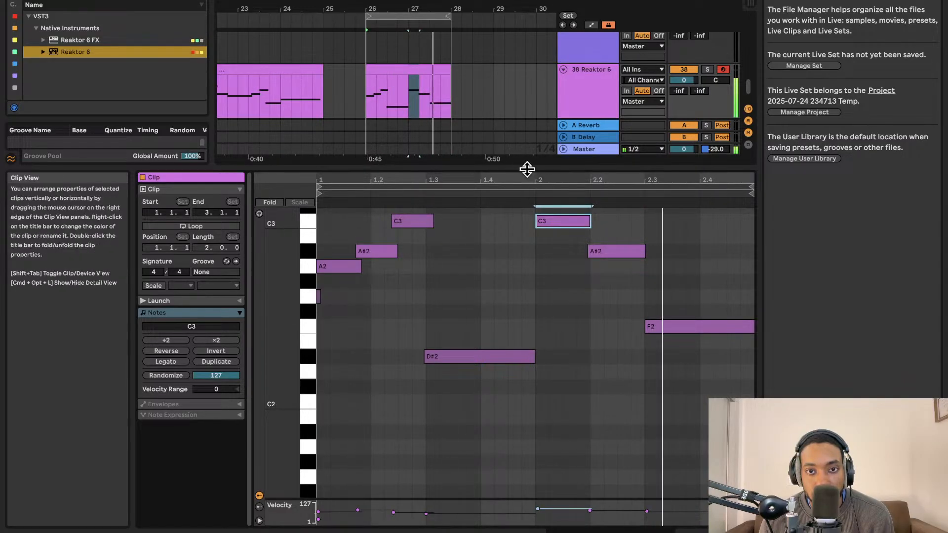
Shrink the note editor and audition the captured clips around bars 22 and 19 for another usable excerpt
{"action": "left_click_drag", "start_coordinate": [527, 169], "coordinate": [534, 394]}
{"action": "scroll", "coordinate": [369, 272], "scroll_direction": "left", "scroll_amount": 5}
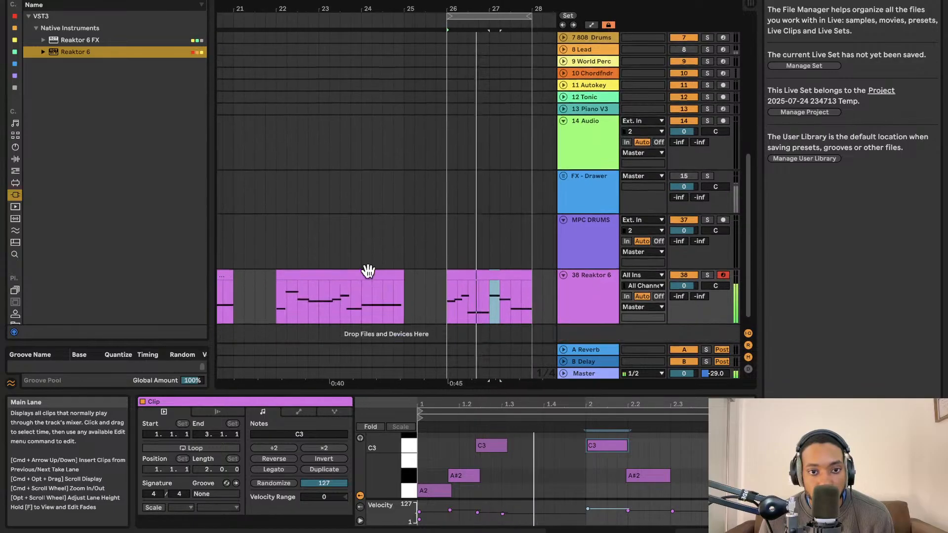
{"action": "left_click", "coordinate": [368, 294]}
{"action": "scroll", "coordinate": [340, 283], "scroll_direction": "down", "scroll_amount": 1}
{"action": "left_click_drag", "start_coordinate": [311, 286], "coordinate": [331, 286]}
{"action": "key", "text": "space"}
{"action": "key", "text": "space"}
{"action": "scroll", "coordinate": [371, 278], "scroll_direction": "left", "scroll_amount": 2}
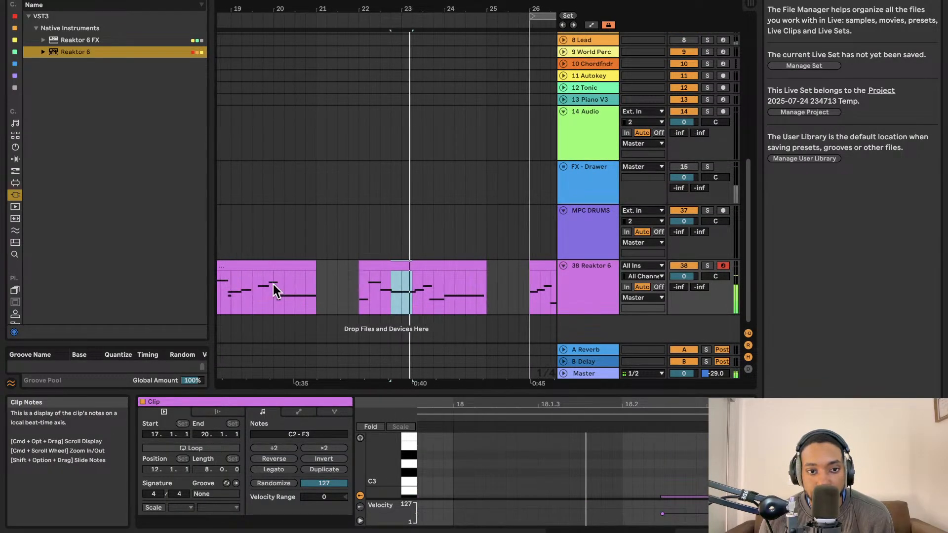
{"action": "left_click", "coordinate": [273, 284]}
{"action": "key", "text": "space"}
{"action": "key", "text": "space"}
{"action": "scroll", "coordinate": [286, 277], "scroll_direction": "left", "scroll_amount": 3}
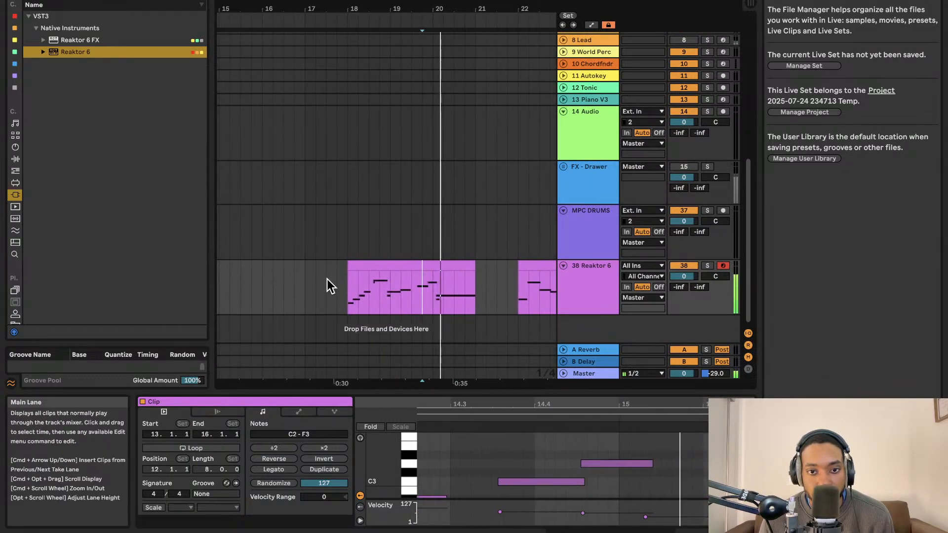
{"action": "left_click", "coordinate": [414, 293]}
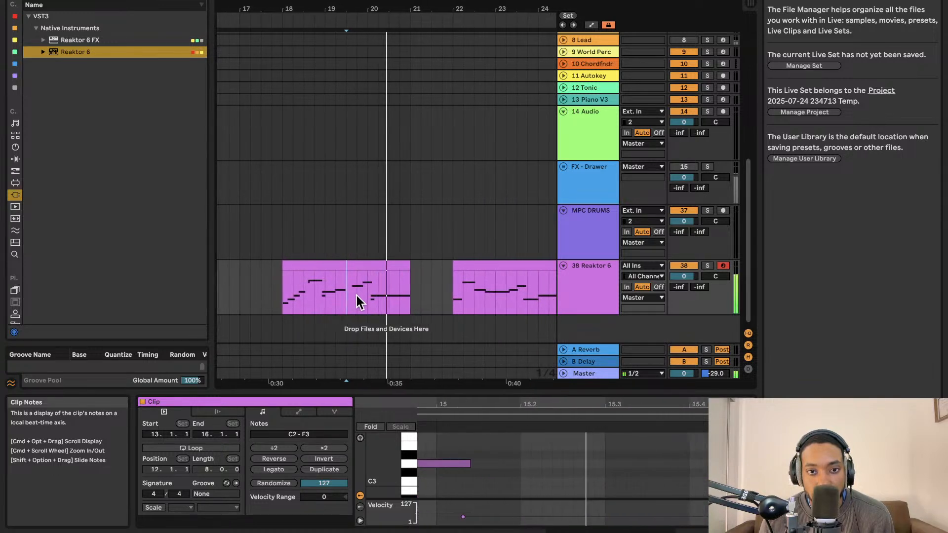
{"action": "key", "text": "space"}
Copy the passage from mid-bar 19 to bar 21 and paste it at bar 28, directly after the two-bar phrase
{"action": "left_click_drag", "start_coordinate": [348, 295], "coordinate": [405, 297]}
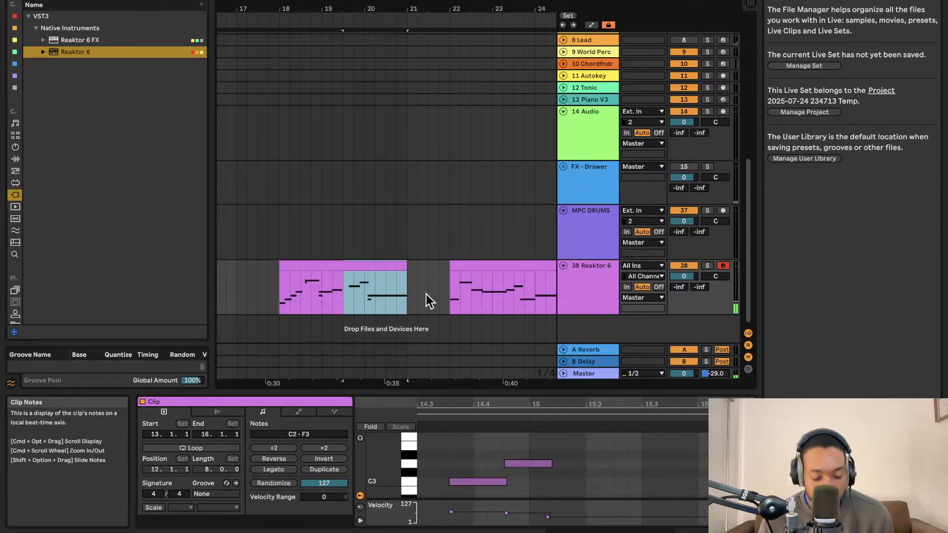
{"action": "scroll", "coordinate": [427, 294], "scroll_direction": "right", "scroll_amount": 4}
{"action": "left_click", "coordinate": [521, 282]}
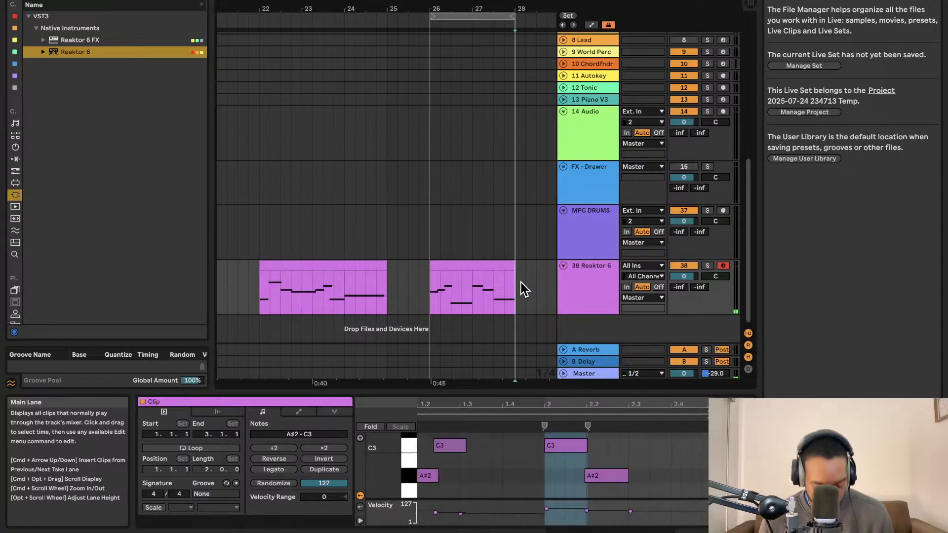
{"action": "key", "text": "super+v"}
Consolidate the phrase and the pasted excerpt from bar 26 to mid-bar 29 into one clip and play it
{"action": "key", "text": "space"}
{"action": "key", "text": "space"}
{"action": "left_click_drag", "start_coordinate": [437, 280], "coordinate": [283, 285]}
{"action": "key", "text": "super+j"}
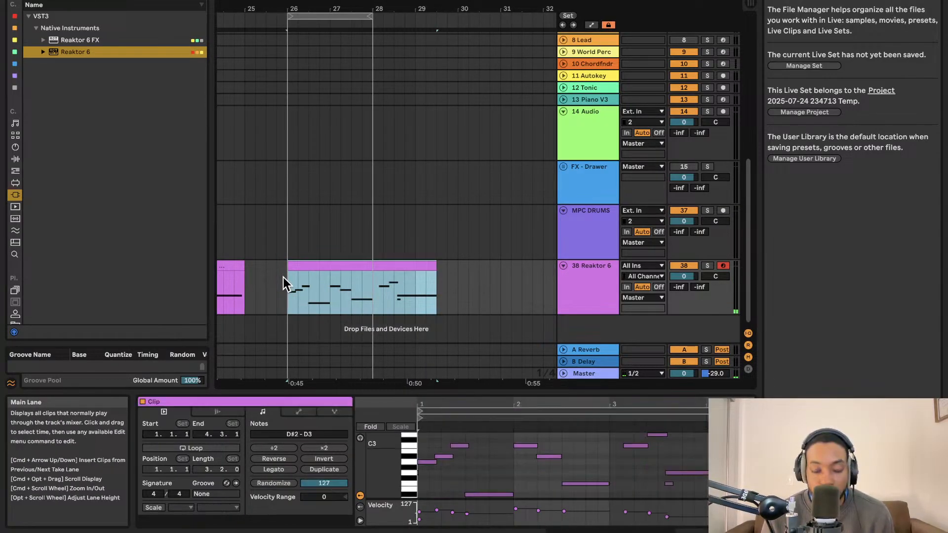
{"action": "double_click", "coordinate": [322, 267]}
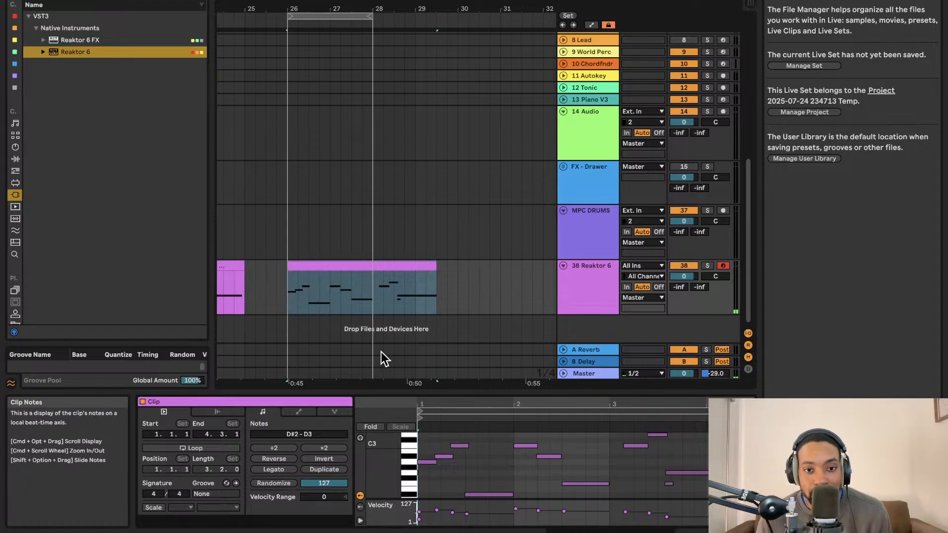
{"action": "key", "text": "space"}
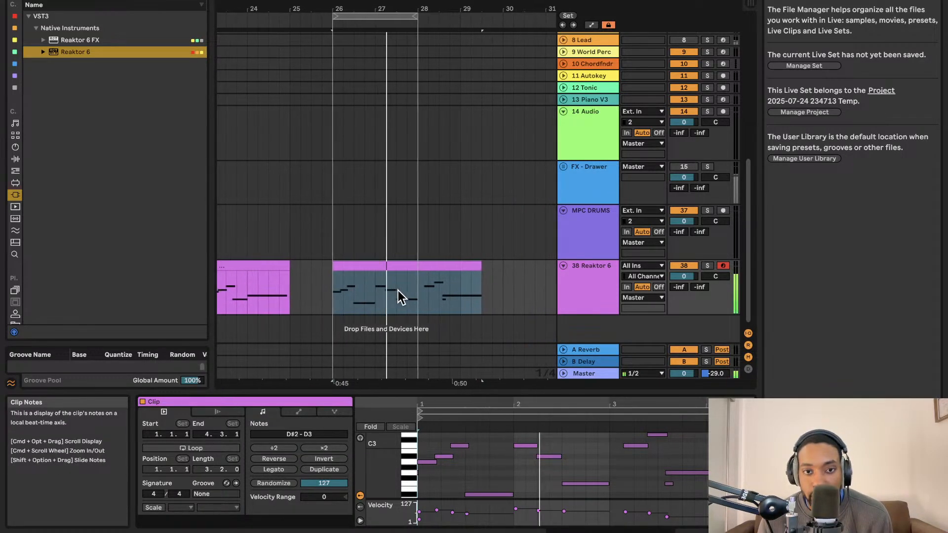
Split the consolidated clip at bar 28 to separate the two-bar phrase from the closing excerpt
{"action": "left_click", "coordinate": [412, 267]}
{"action": "scroll", "coordinate": [381, 216], "scroll_direction": "up", "scroll_amount": 1}
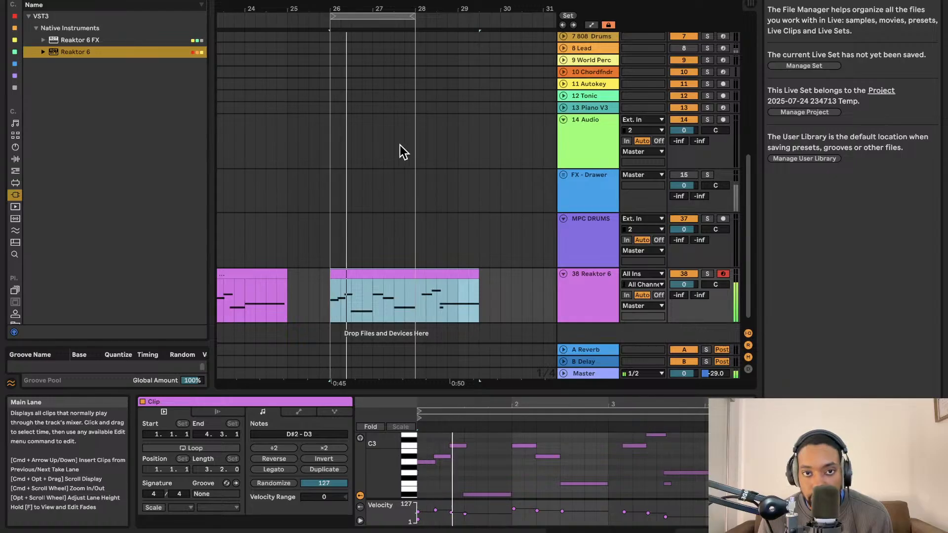
{"action": "left_click", "coordinate": [375, 267]}
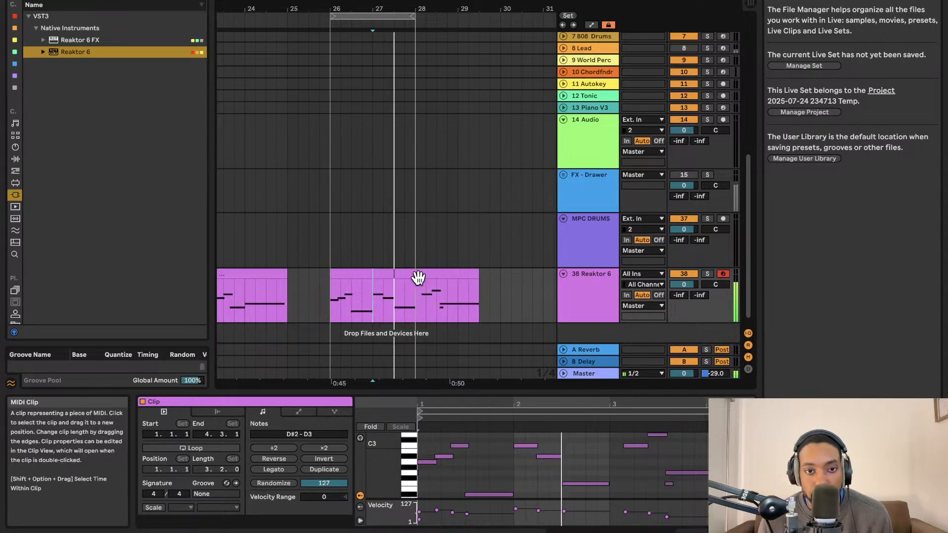
{"action": "left_click", "coordinate": [415, 287]}
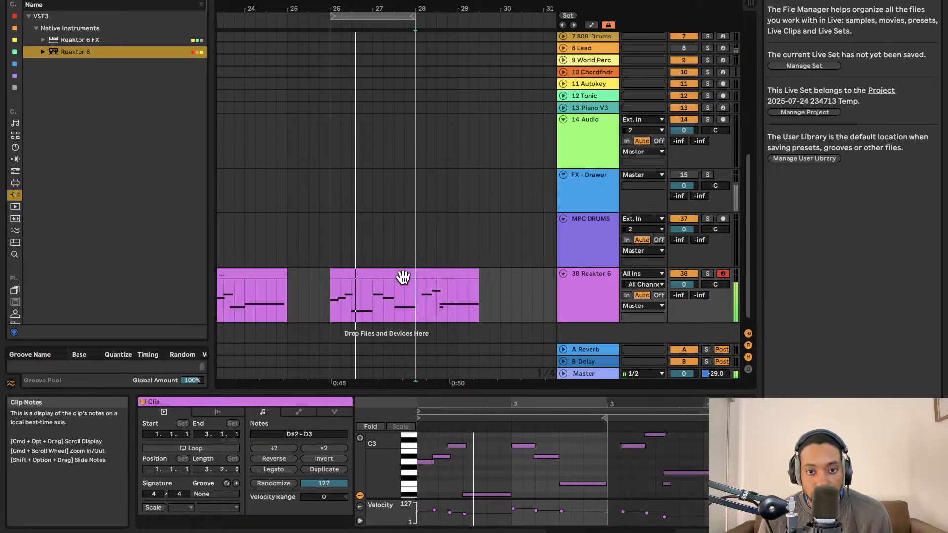
Move the closing excerpt to bar 32 and duplicate the two-bar phrase twice to fill bars 28 to 31
{"action": "left_click", "coordinate": [397, 274]}
{"action": "left_click_drag", "start_coordinate": [436, 275], "coordinate": [541, 279]}
{"action": "left_click", "coordinate": [354, 274]}
{"action": "key", "text": "super+d"}
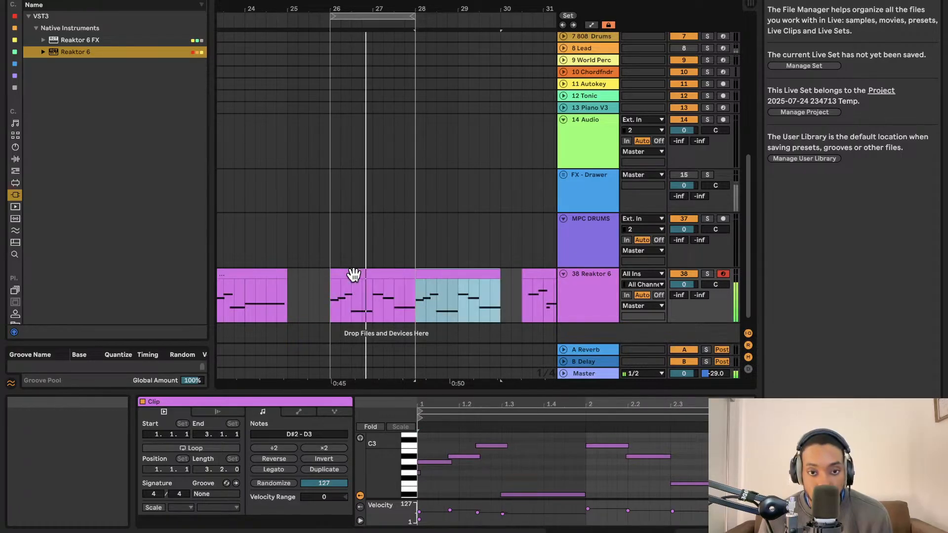
{"action": "scroll", "coordinate": [460, 283], "scroll_direction": "right", "scroll_amount": 3}
{"action": "left_click_drag", "start_coordinate": [469, 275], "coordinate": [498, 275]}
{"action": "left_click", "coordinate": [352, 276]}
{"action": "key", "text": "super+d"}
Extend the loop over the whole sequence from bar 26 to mid-bar 33 and listen to it
{"action": "scroll", "coordinate": [459, 286], "scroll_direction": "right", "scroll_amount": 2}
{"action": "left_click_drag", "start_coordinate": [302, 17], "coordinate": [535, 37]}
{"action": "scroll", "coordinate": [400, 176], "scroll_direction": "left", "scroll_amount": 2}
{"action": "scroll", "coordinate": [401, 176], "scroll_direction": "left", "scroll_amount": 1}
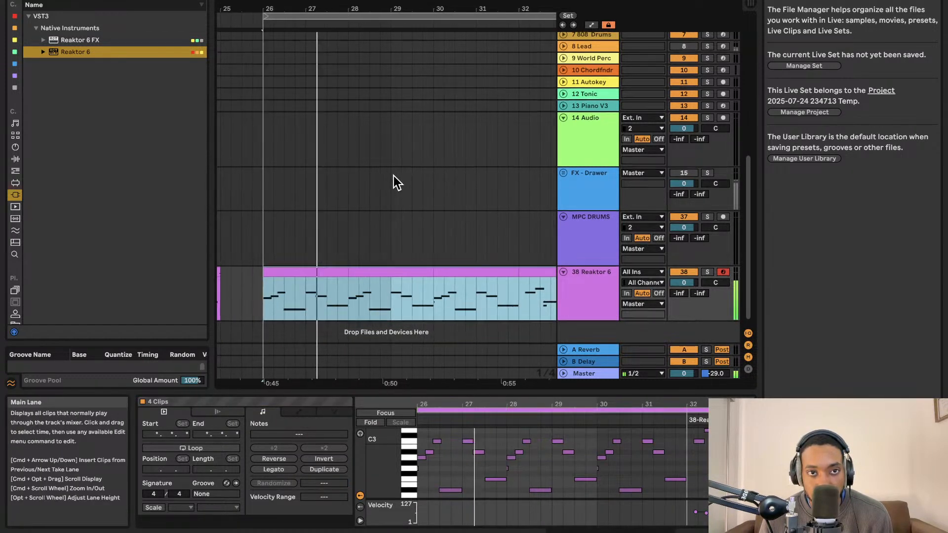
{"action": "scroll", "coordinate": [393, 176], "scroll_direction": "right", "scroll_amount": 2}
{"action": "scroll", "coordinate": [389, 176], "scroll_direction": "down", "scroll_amount": 3}
{"action": "scroll", "coordinate": [387, 176], "scroll_direction": "down", "scroll_amount": 1}
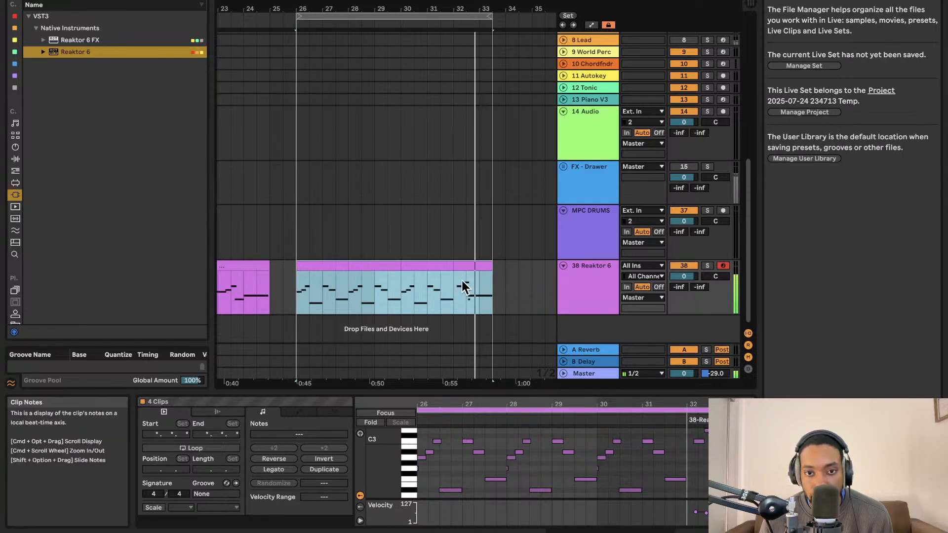
In the closing clip, move the C3 note to the start of bar 3 and shift the notes after it earlier
{"action": "left_click", "coordinate": [460, 267]}
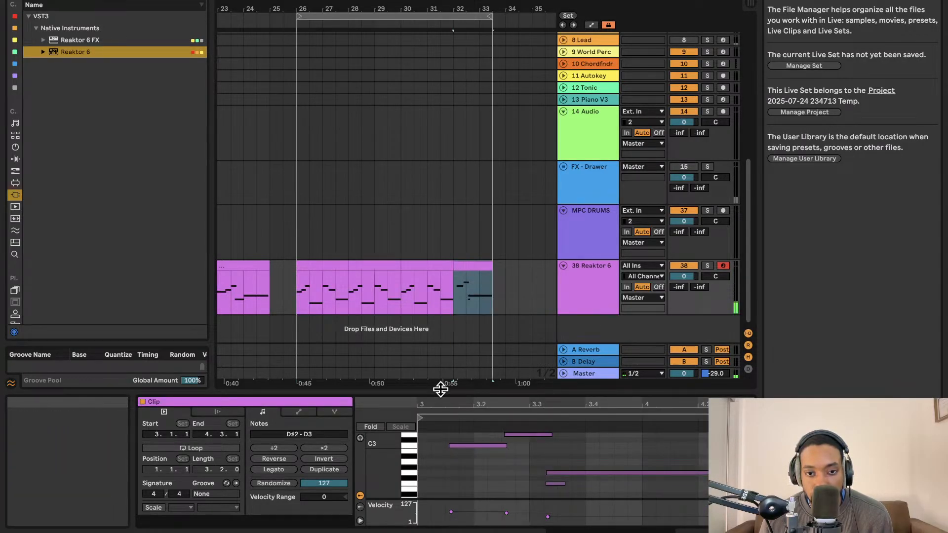
{"action": "left_click_drag", "start_coordinate": [442, 390], "coordinate": [440, 205]}
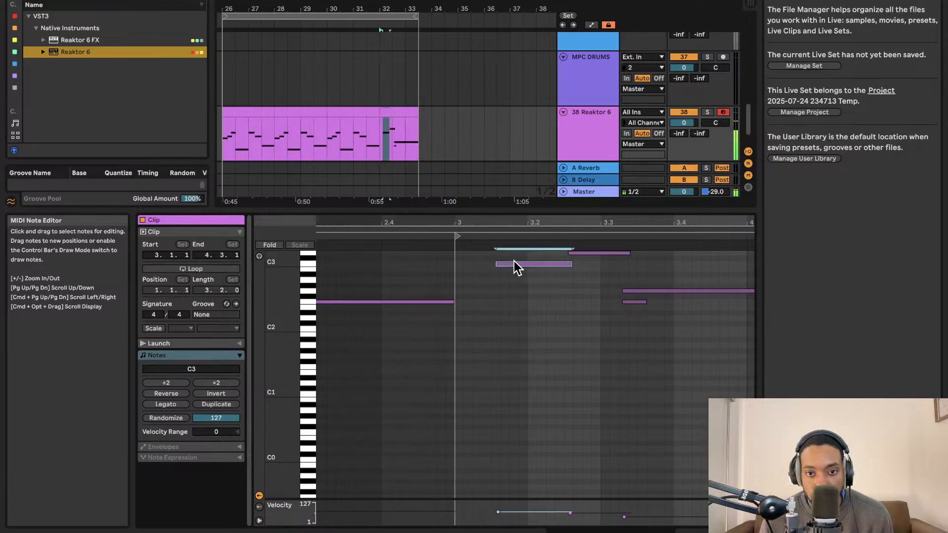
{"action": "left_click_drag", "start_coordinate": [514, 265], "coordinate": [555, 264]}
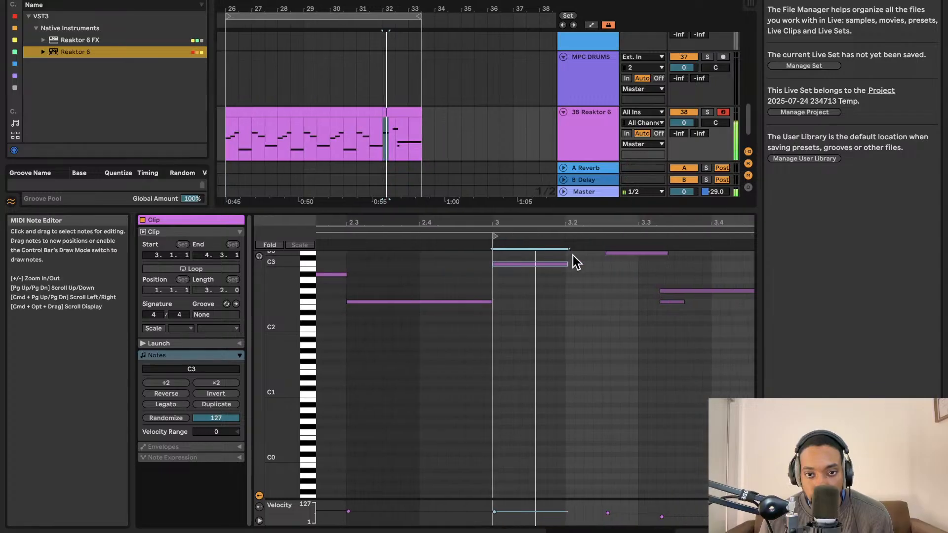
{"action": "left_click_drag", "start_coordinate": [562, 249], "coordinate": [447, 230]}
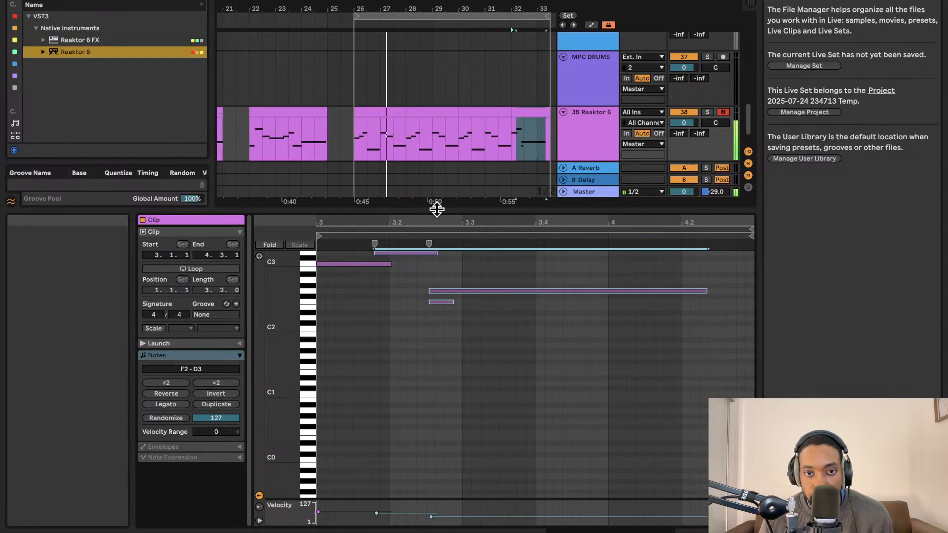
{"action": "left_click_drag", "start_coordinate": [436, 210], "coordinate": [437, 529]}
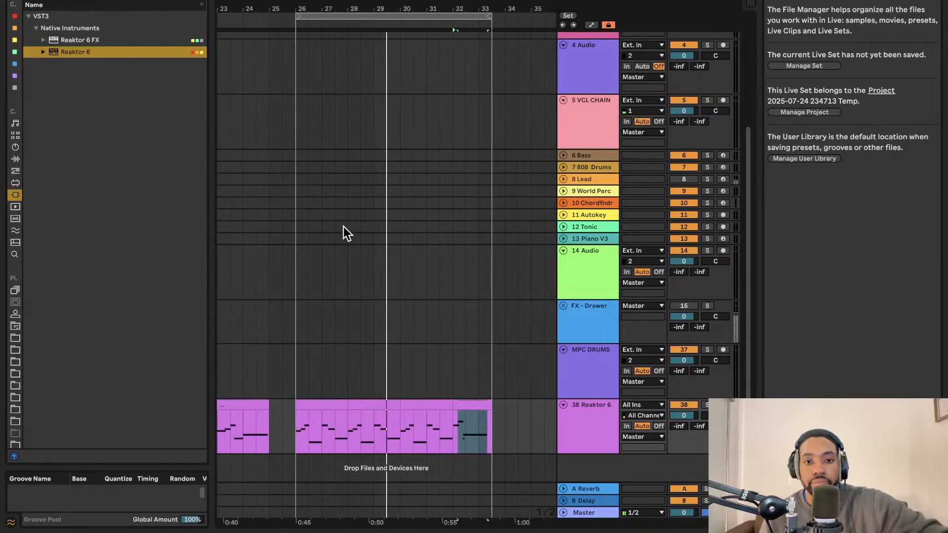
Try duplicating the whole sequence from bar 26 directly after itself
{"action": "left_click_drag", "start_coordinate": [473, 428], "coordinate": [261, 416]}
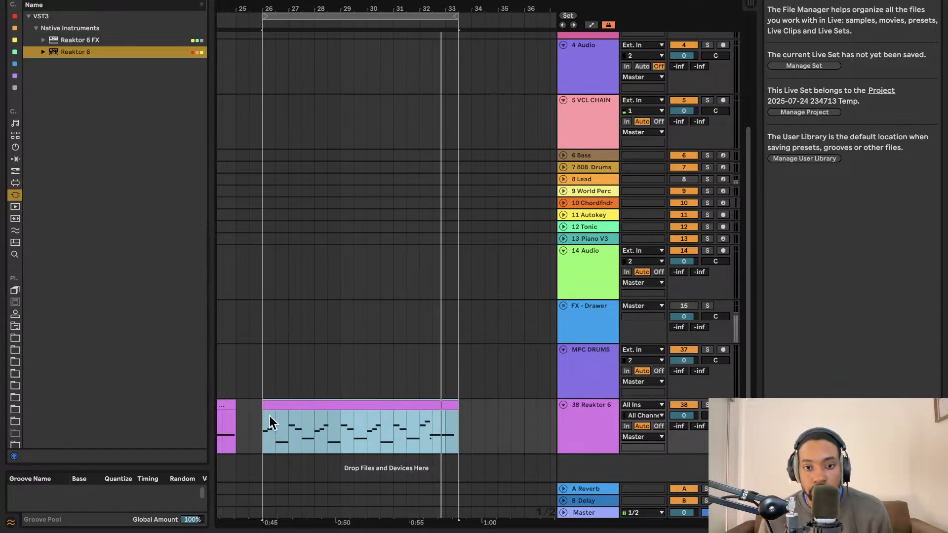
{"action": "left_click", "coordinate": [420, 418]}
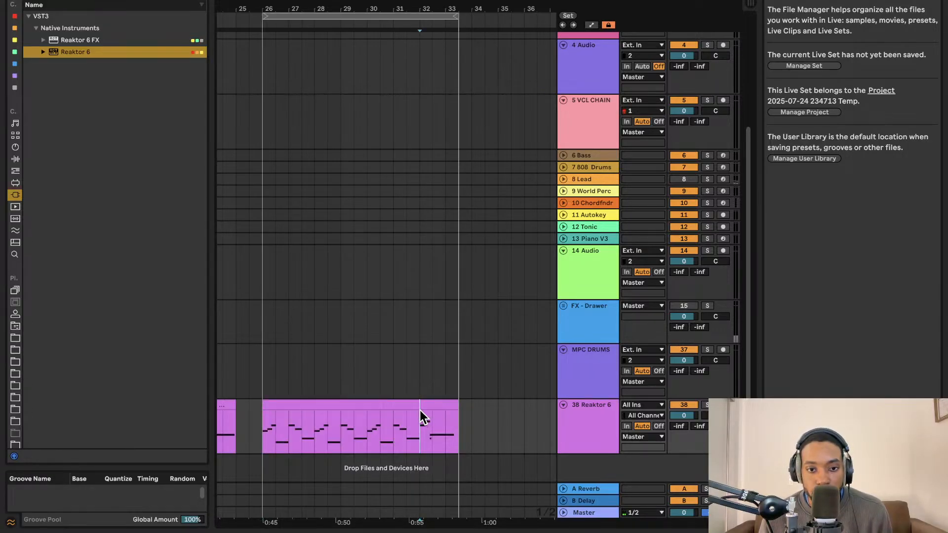
{"action": "key", "text": "ctrl+d"}
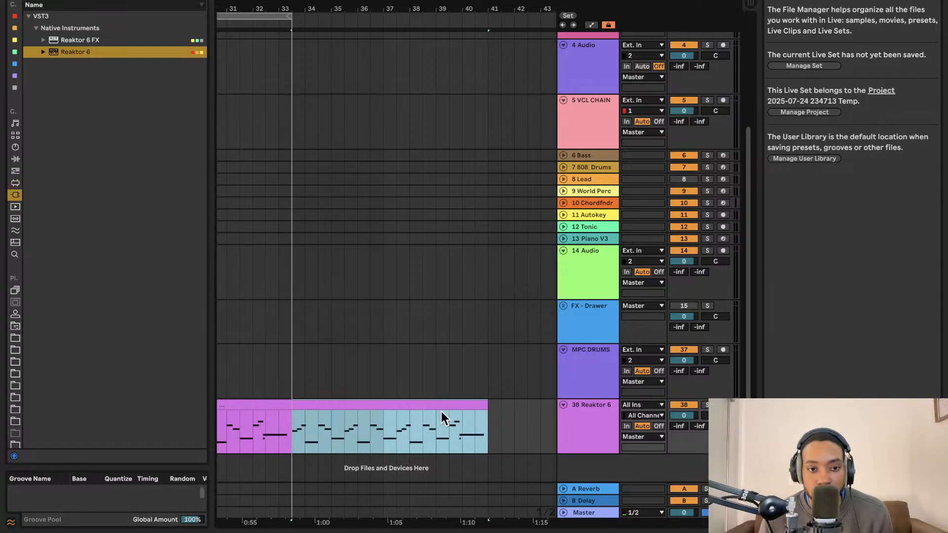
Replace the full-sequence copy with a repeat of only the closing clip, and set the loop from bar 26 to bar 35
{"action": "key", "text": "ctrl+z"}
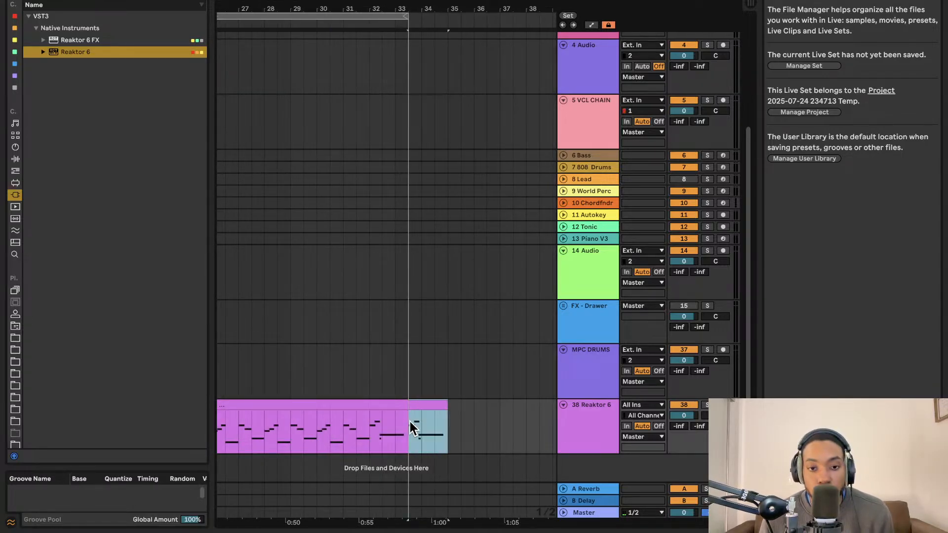
{"action": "scroll", "coordinate": [451, 413], "scroll_direction": "down", "scroll_amount": 5}
{"action": "left_click_drag", "start_coordinate": [459, 413], "coordinate": [333, 407]}
{"action": "key", "text": "ctrl+l"}
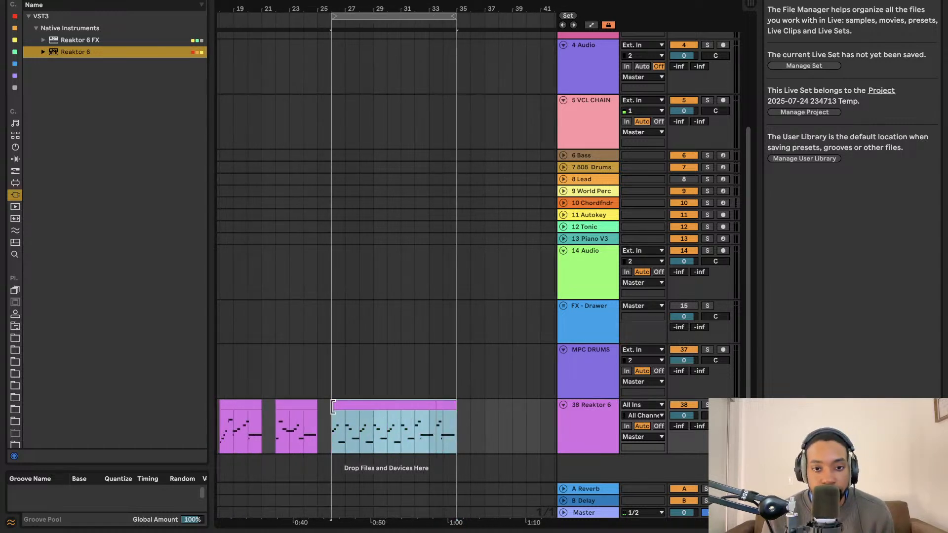
Play the loop, then move the two leftover Reaktor 6 clips before it about ten bars earlier, starting near bar 8
{"action": "key", "text": "space"}
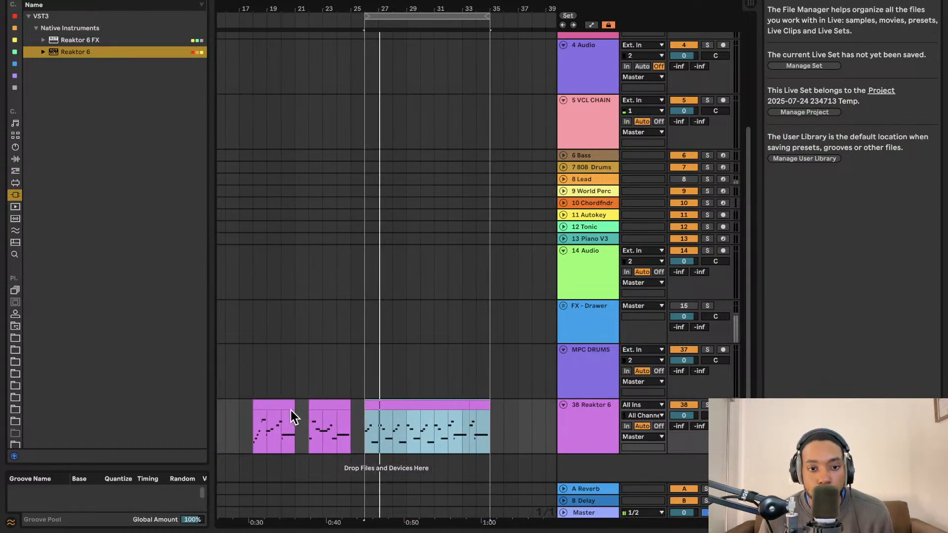
{"action": "left_click", "coordinate": [328, 410]}
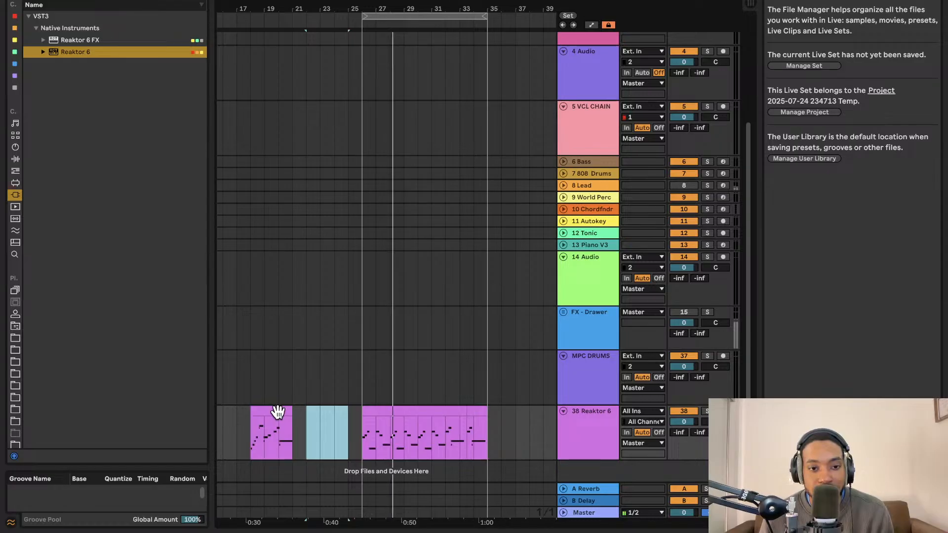
{"action": "scroll", "coordinate": [296, 403], "scroll_direction": "down", "scroll_amount": 3}
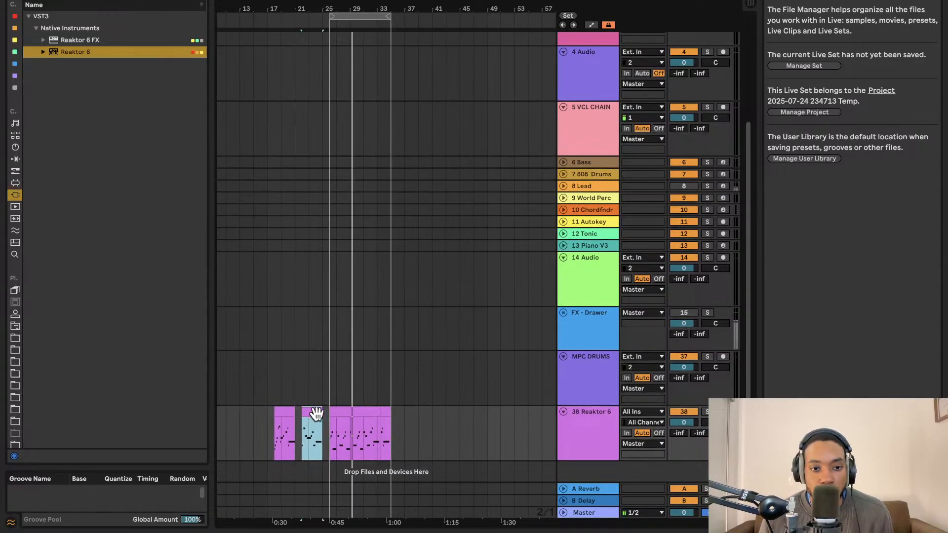
{"action": "left_click", "coordinate": [288, 411], "text": "shift"}
{"action": "left_click_drag", "start_coordinate": [288, 411], "coordinate": [237, 406]}
{"action": "left_click", "coordinate": [429, 354]}
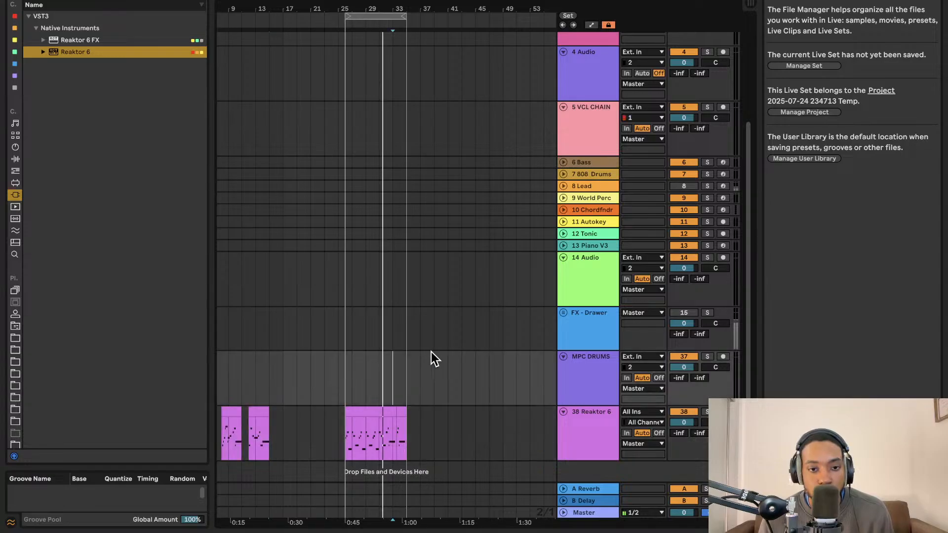
{"action": "left_click", "coordinate": [403, 412]}
{"action": "left_click_drag", "start_coordinate": [408, 418], "coordinate": [327, 413]}
{"action": "key", "text": "super+j"}
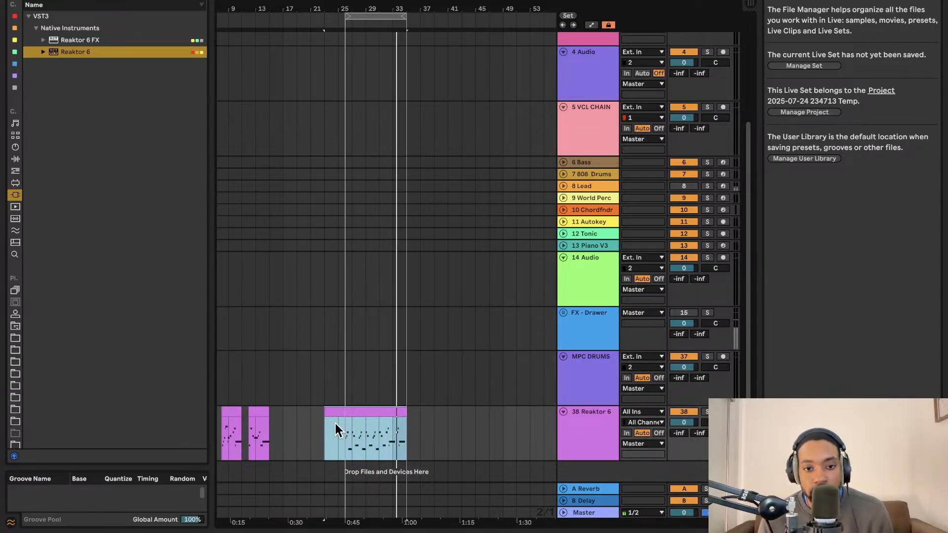
{"action": "left_click", "coordinate": [434, 417]}
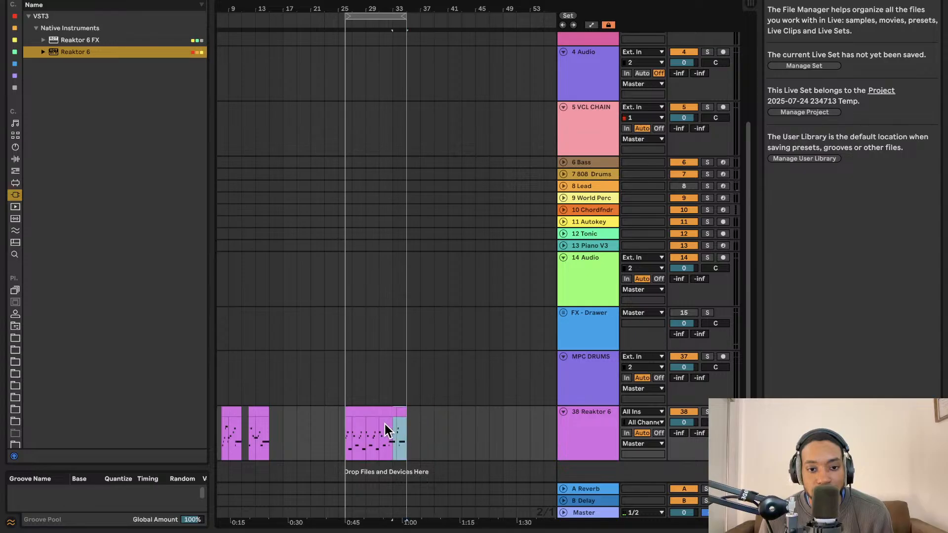
Consolidate the Reaktor 6 clips from bar 26 to bar 35 into a single clip and open its notes
{"action": "left_click_drag", "start_coordinate": [388, 429], "coordinate": [345, 428]}
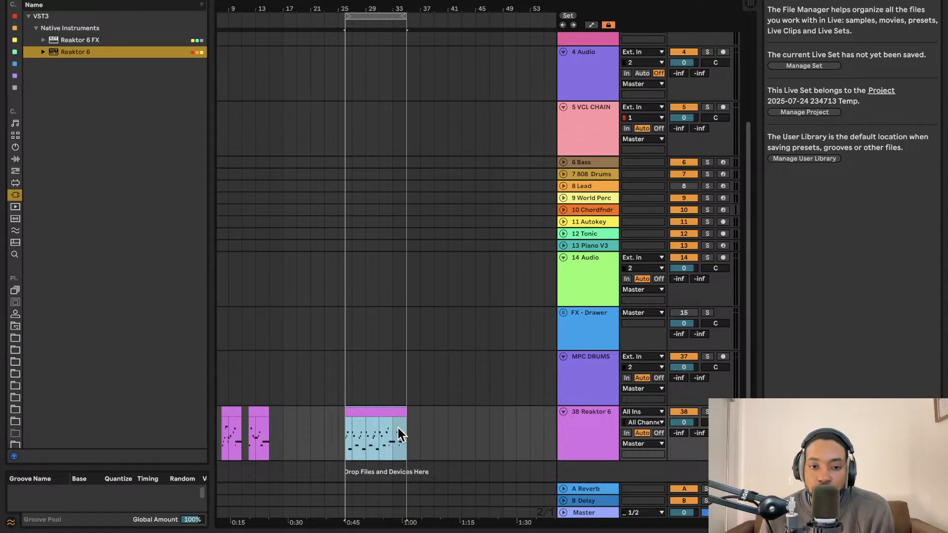
{"action": "double_click", "coordinate": [386, 411]}
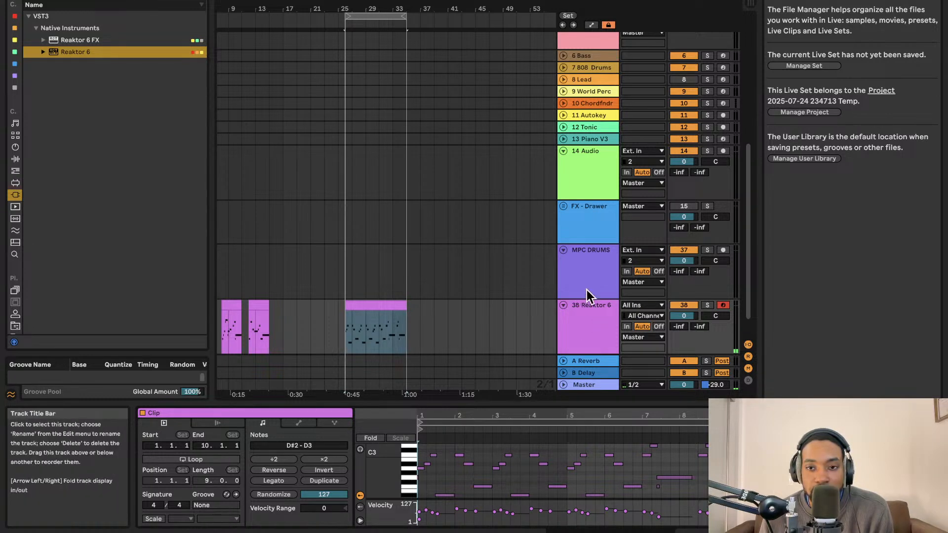
{"action": "left_click", "coordinate": [571, 323]}
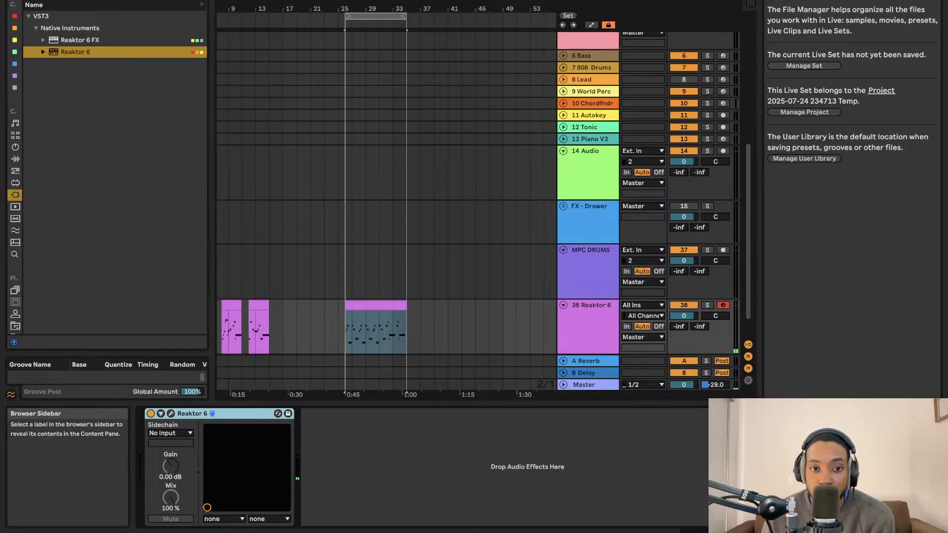
{"action": "left_click", "coordinate": [351, 305]}
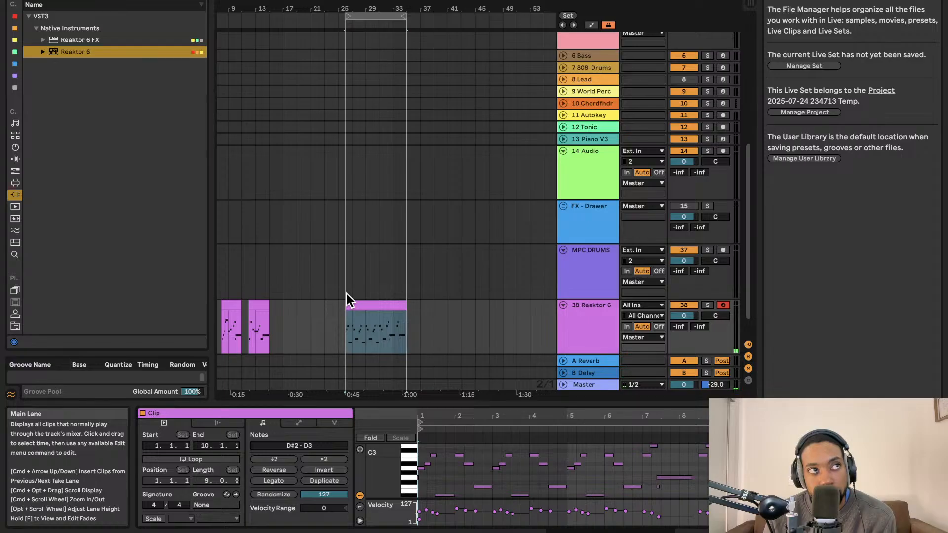
Play the consolidated loop from bar 26 and list all VST3 plug-ins in the browser
{"action": "key", "text": "space"}
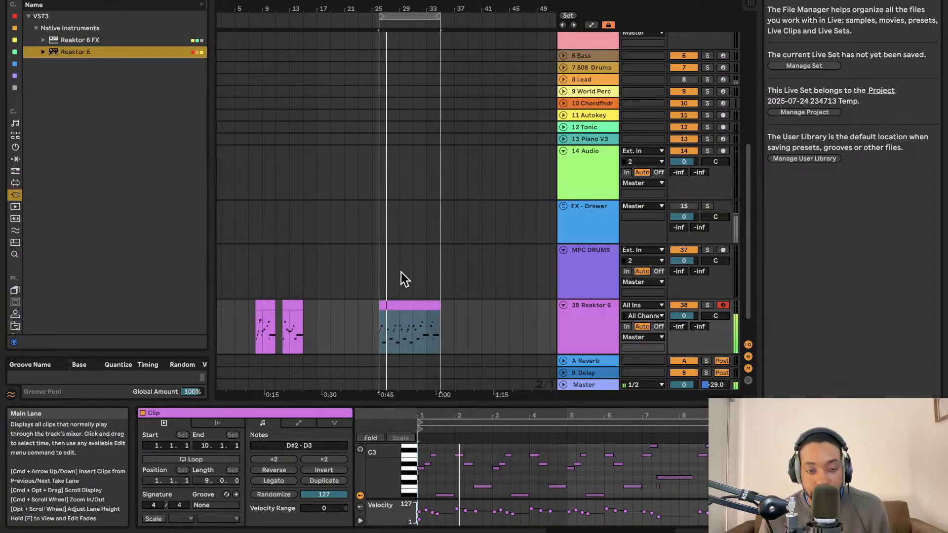
{"action": "scroll", "coordinate": [396, 271], "scroll_direction": "up", "scroll_amount": 6}
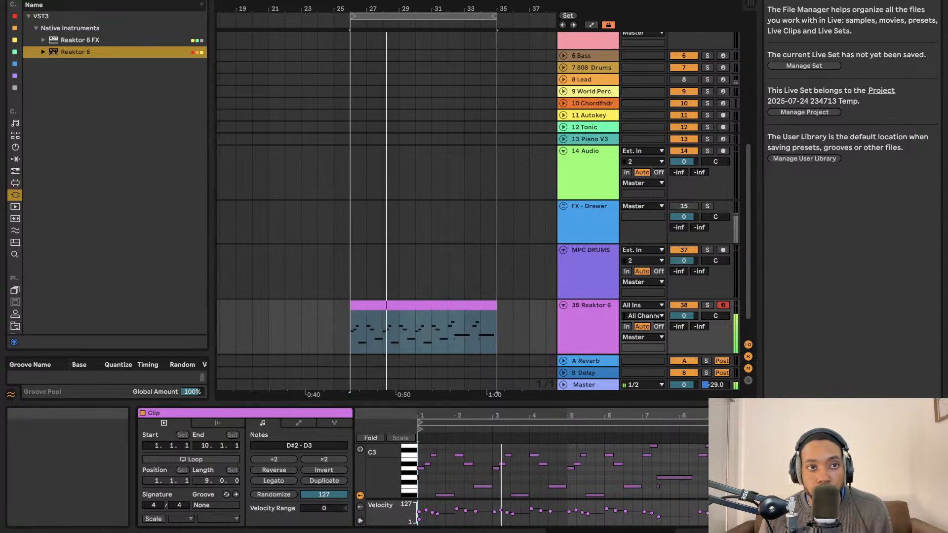
{"action": "scroll", "coordinate": [489, 324], "scroll_direction": "down", "scroll_amount": 2}
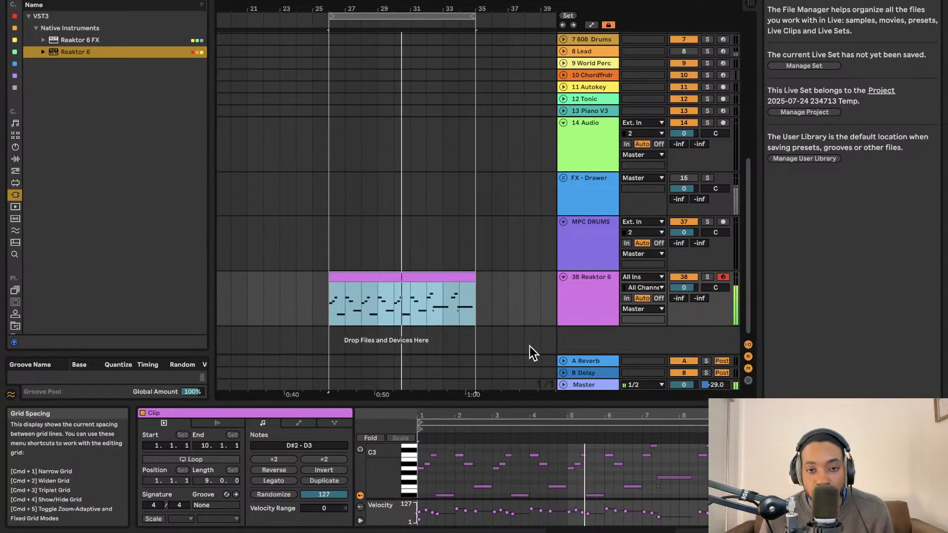
{"action": "left_click", "coordinate": [594, 342]}
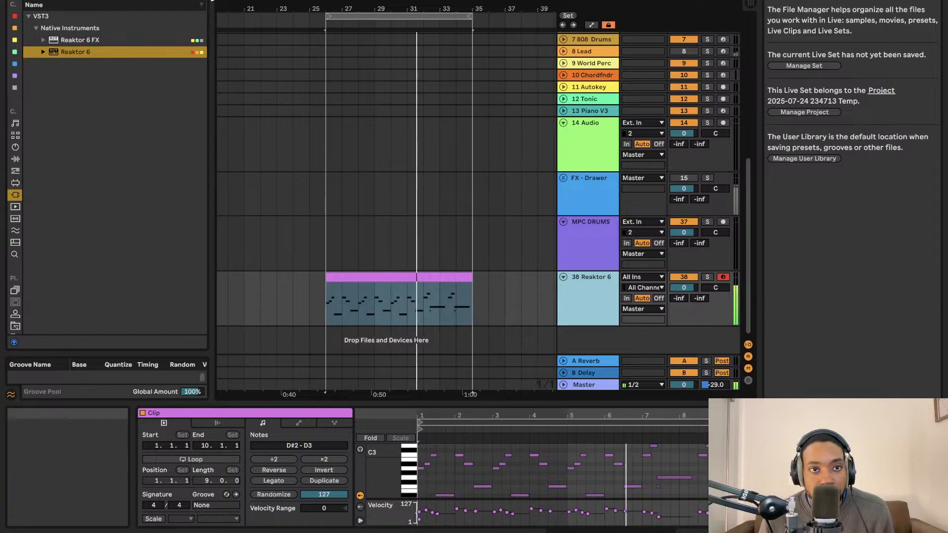
{"action": "left_click", "coordinate": [15, 196]}
{"action": "scroll", "coordinate": [19, 223], "scroll_direction": "down", "scroll_amount": 3}
{"action": "scroll", "coordinate": [16, 223], "scroll_direction": "down", "scroll_amount": 5}
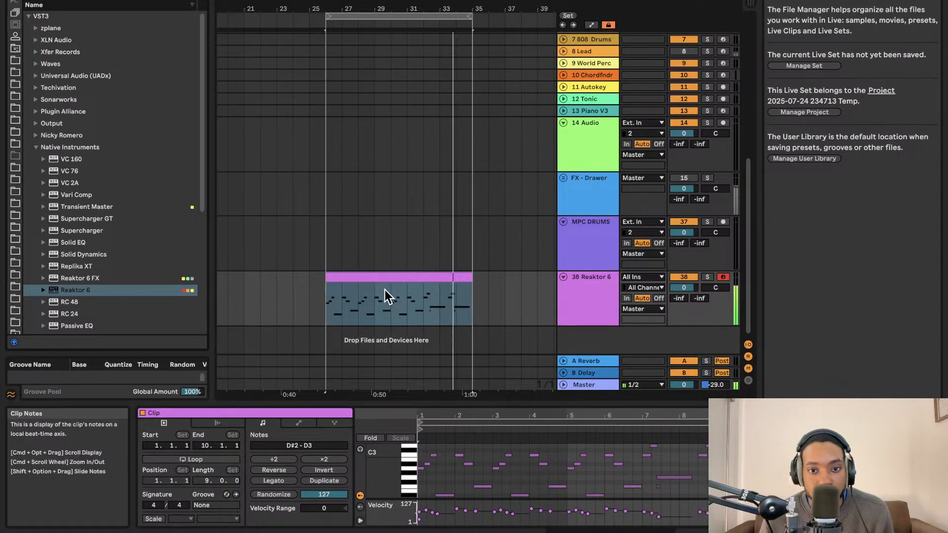
Replay the Reaktor 6 clip from bar 26 and examine how its closing bars lead back into the loop
{"action": "left_click", "coordinate": [425, 296]}
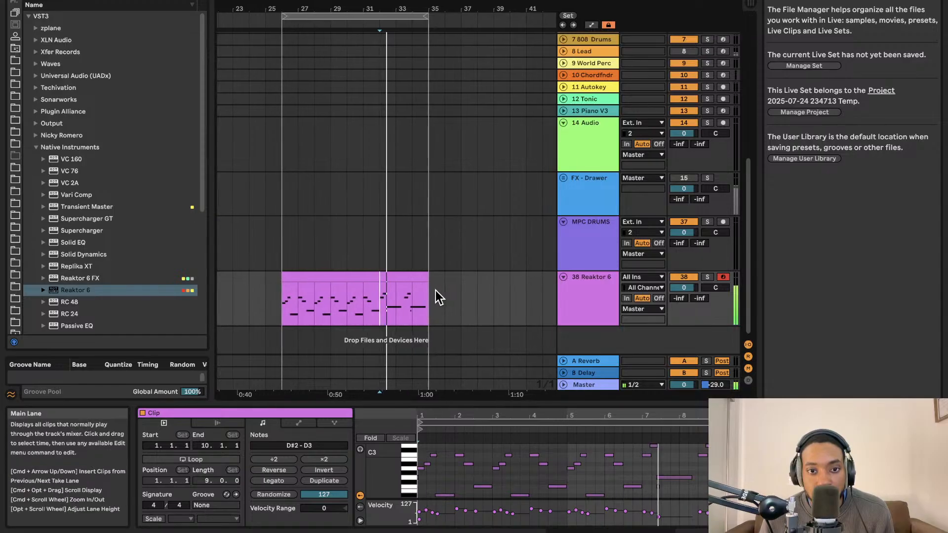
{"action": "scroll", "coordinate": [394, 277], "scroll_direction": "up", "scroll_amount": 5}
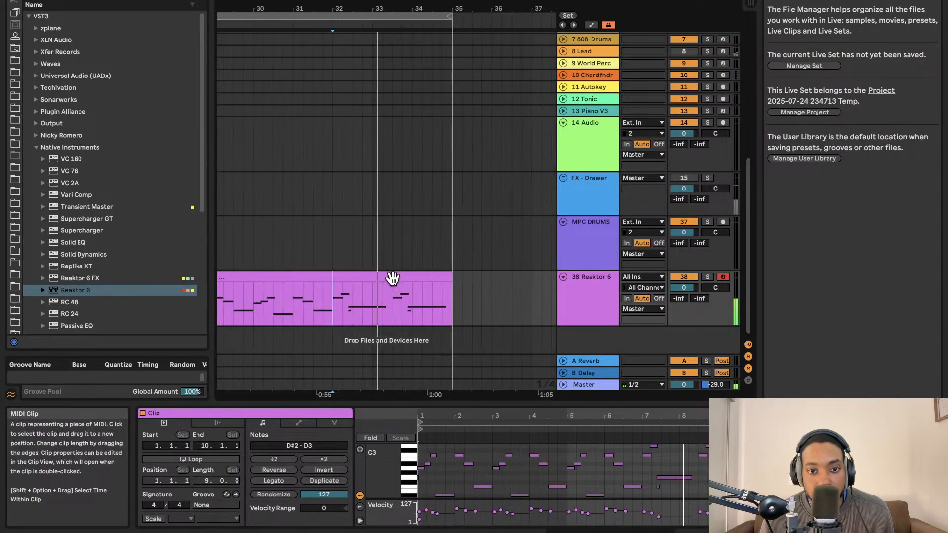
{"action": "left_click", "coordinate": [393, 278]}
{"action": "left_click", "coordinate": [382, 278]}
{"action": "key", "text": "space"}
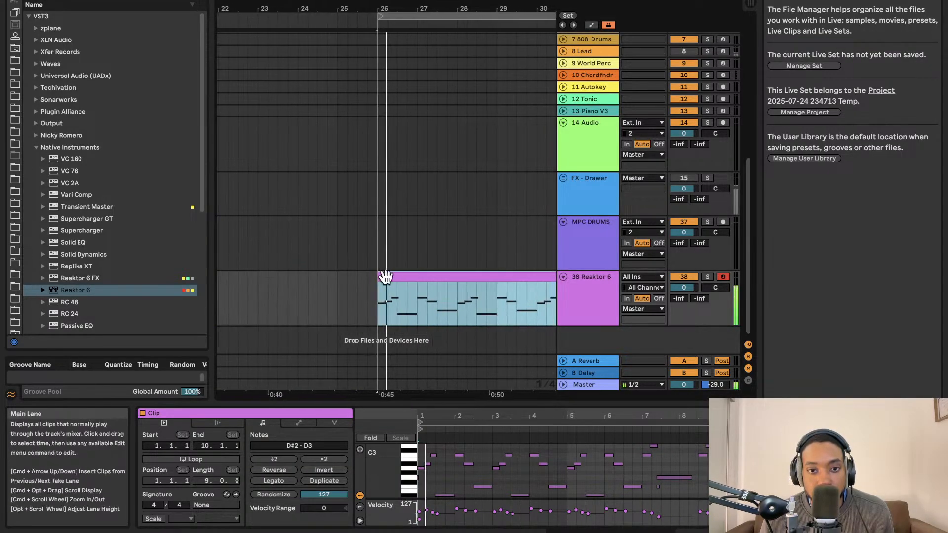
{"action": "scroll", "coordinate": [396, 275], "scroll_direction": "right", "scroll_amount": 3}
{"action": "left_click", "coordinate": [345, 297]}
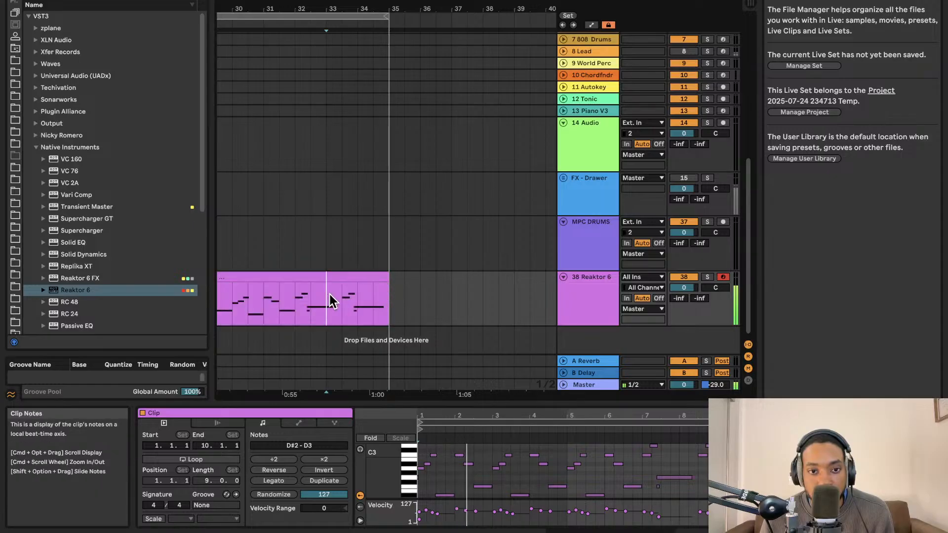
{"action": "left_click", "coordinate": [362, 295]}
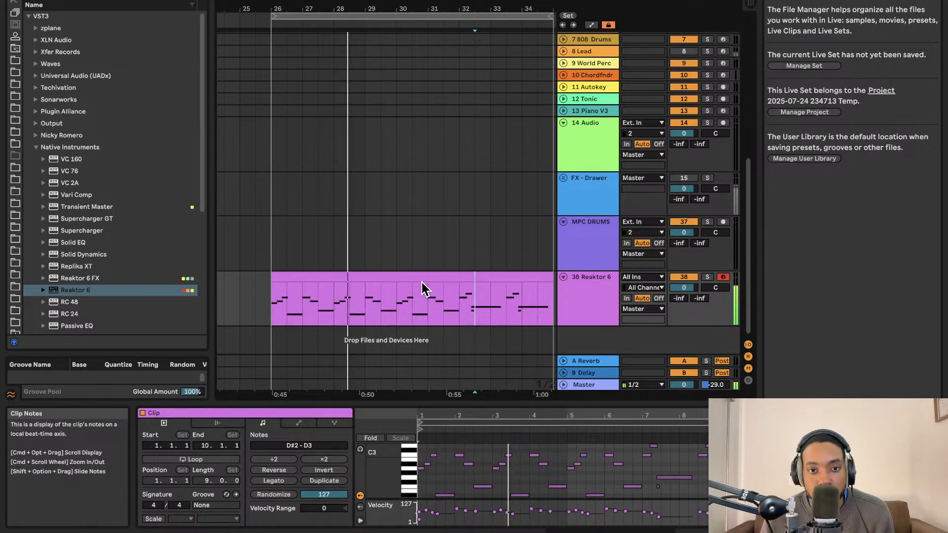
{"action": "scroll", "coordinate": [421, 283], "scroll_direction": "up", "scroll_amount": 3}
{"action": "scroll", "coordinate": [422, 282], "scroll_direction": "up", "scroll_amount": 3}
{"action": "scroll", "coordinate": [422, 281], "scroll_direction": "down", "scroll_amount": 5}
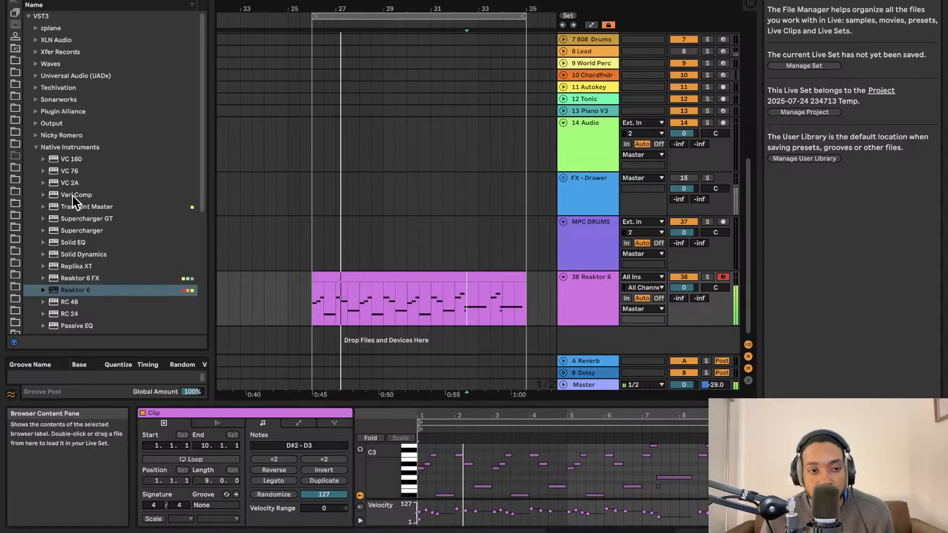
Load Massive X from the Native Instruments plug-ins onto a new track below Reaktor 6 and unfold that track
{"action": "scroll", "coordinate": [64, 241], "scroll_direction": "down", "scroll_amount": 4}
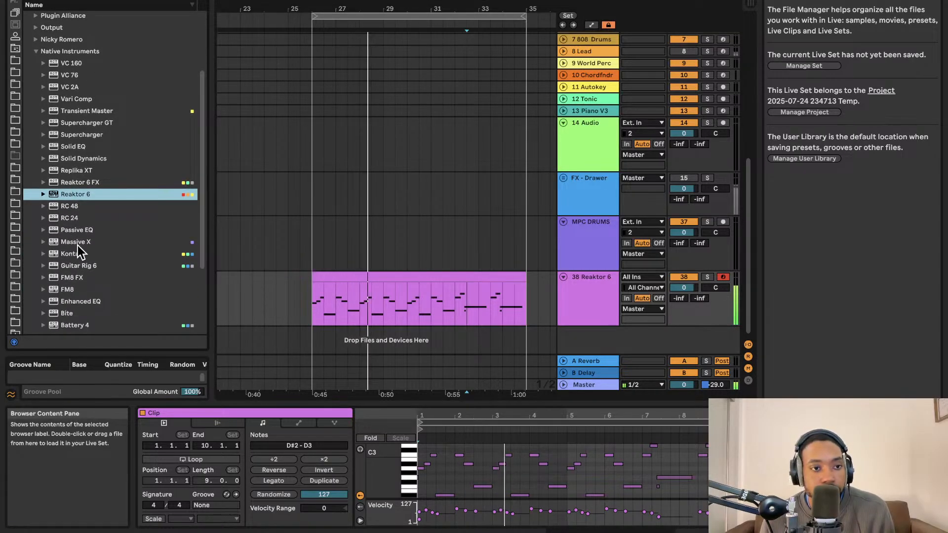
{"action": "left_click_drag", "start_coordinate": [73, 241], "coordinate": [577, 328]}
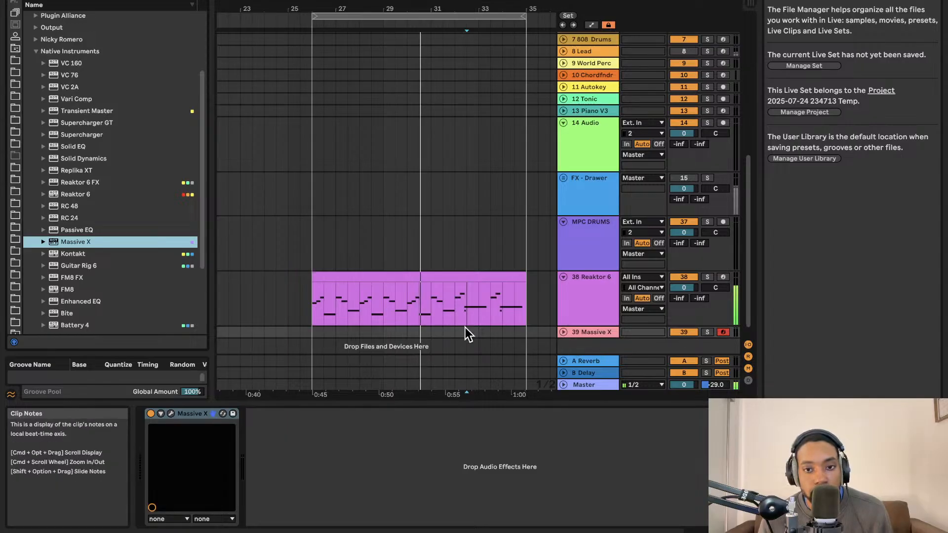
{"action": "left_click", "coordinate": [563, 331]}
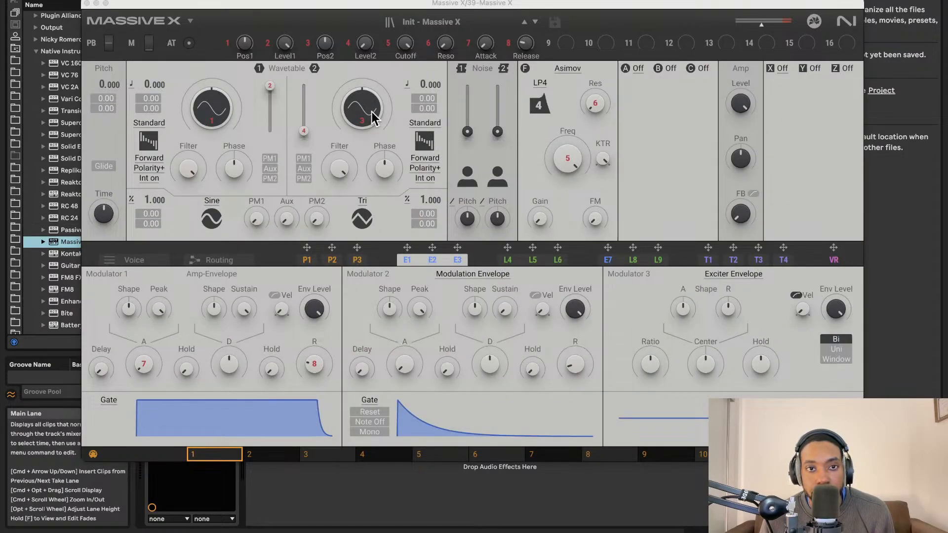
Audition Massive X presets from Xberg Wunder onward against the loop
{"action": "left_click", "coordinate": [535, 22]}
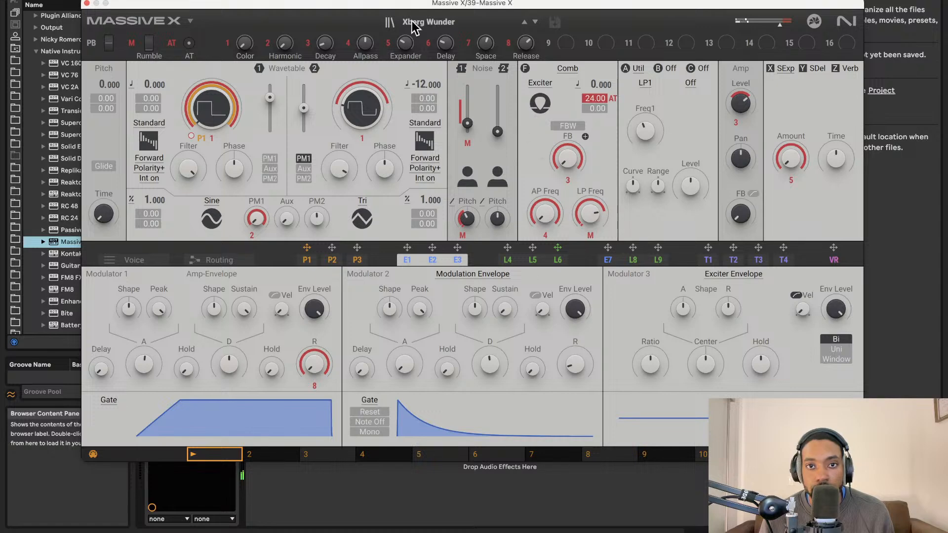
{"action": "left_click", "coordinate": [535, 23]}
{"action": "left_click", "coordinate": [535, 22]}
Set the Massive X track volume to -13.9 dB, moving the plug-in window aside and back
{"action": "left_click_drag", "start_coordinate": [478, 5], "coordinate": [415, 530]}
{"action": "left_click_drag", "start_coordinate": [687, 316], "coordinate": [685, 340]}
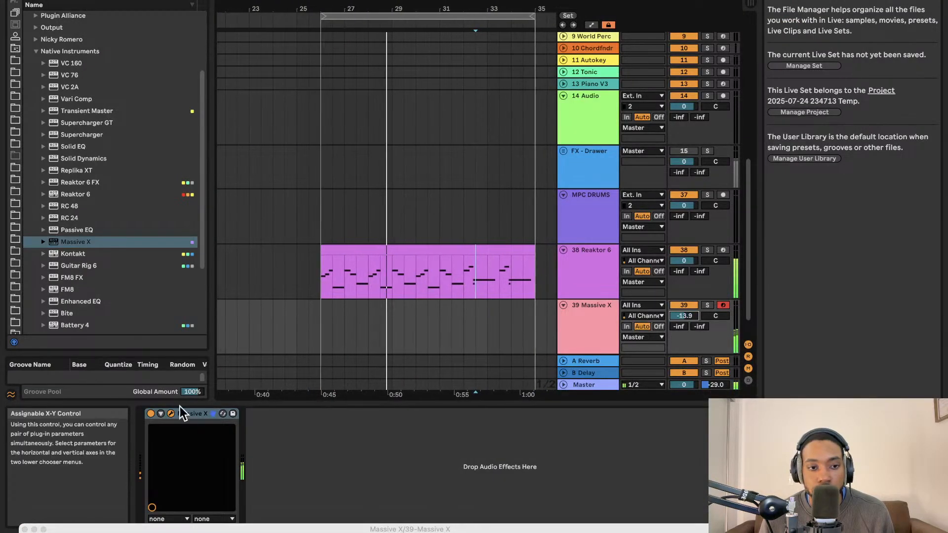
{"action": "left_click_drag", "start_coordinate": [154, 529], "coordinate": [246, 83]}
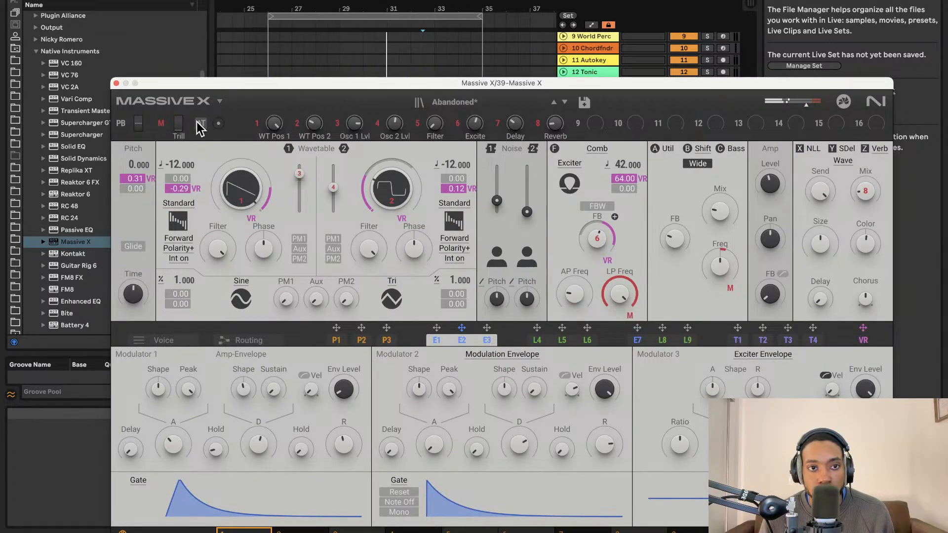
Audition more neighbouring Massive X presets, ending on Woozle
{"action": "left_click", "coordinate": [564, 102]}
{"action": "left_click", "coordinate": [563, 103]}
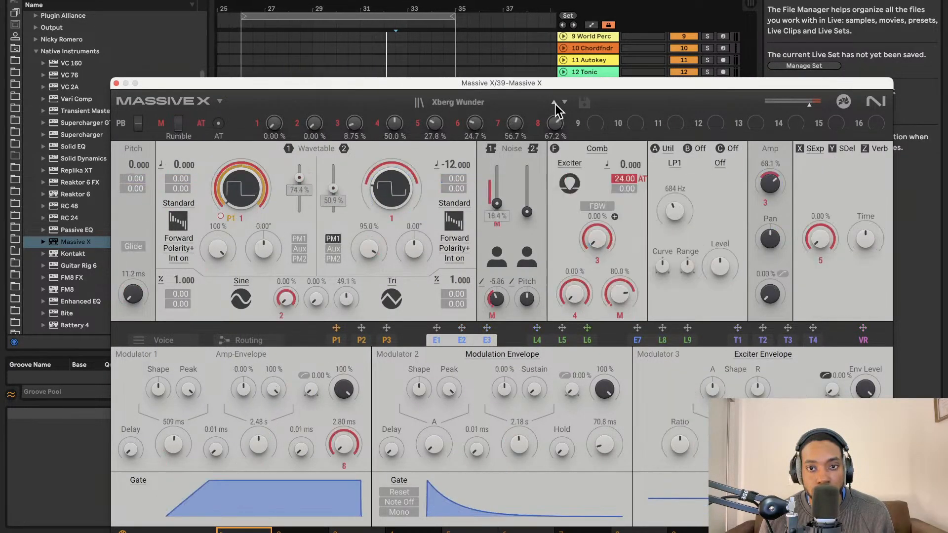
{"action": "left_click", "coordinate": [564, 102]}
{"action": "left_click", "coordinate": [554, 103]}
{"action": "left_click", "coordinate": [555, 103]}
{"action": "left_click", "coordinate": [554, 103]}
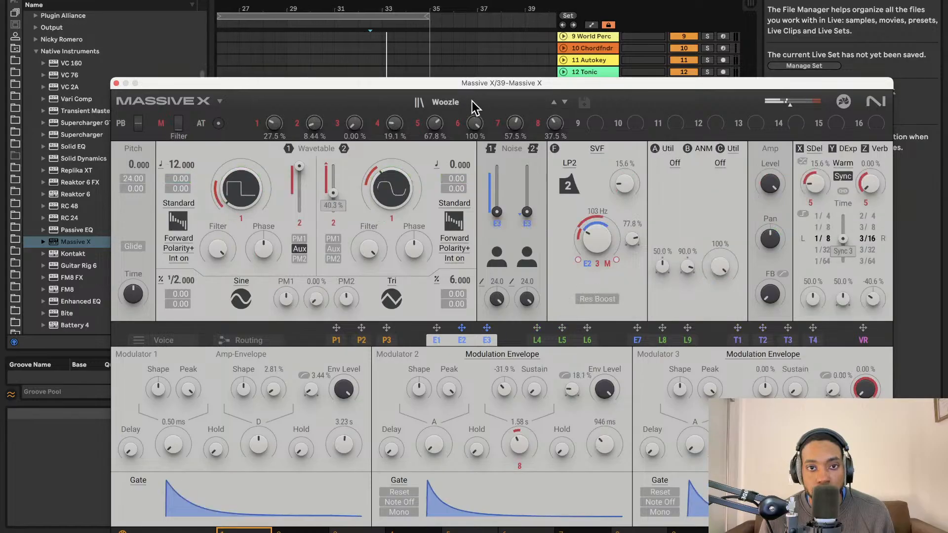
Load the Rustic Wind preset from the Reed Instruments category of the Massive X library
{"action": "left_click", "coordinate": [419, 104]}
{"action": "left_click", "coordinate": [221, 258]}
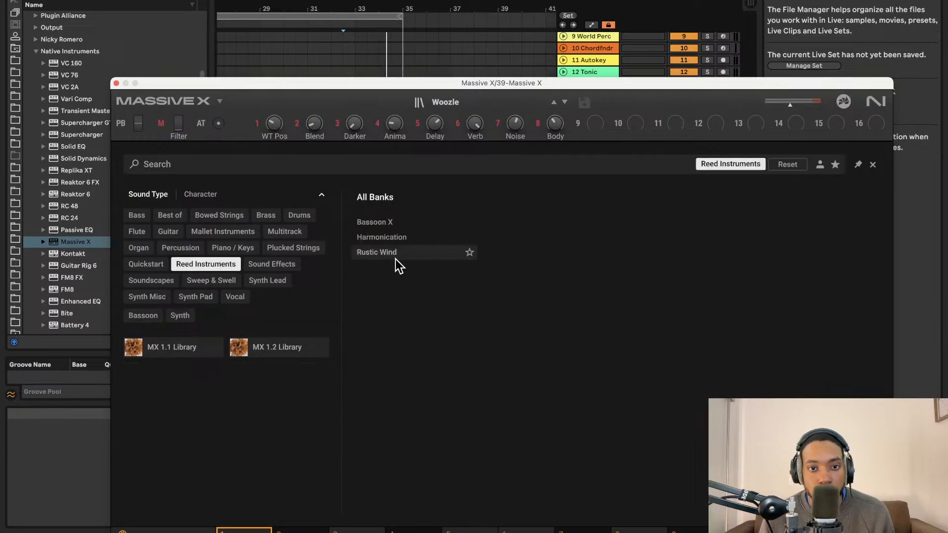
{"action": "double_click", "coordinate": [389, 259]}
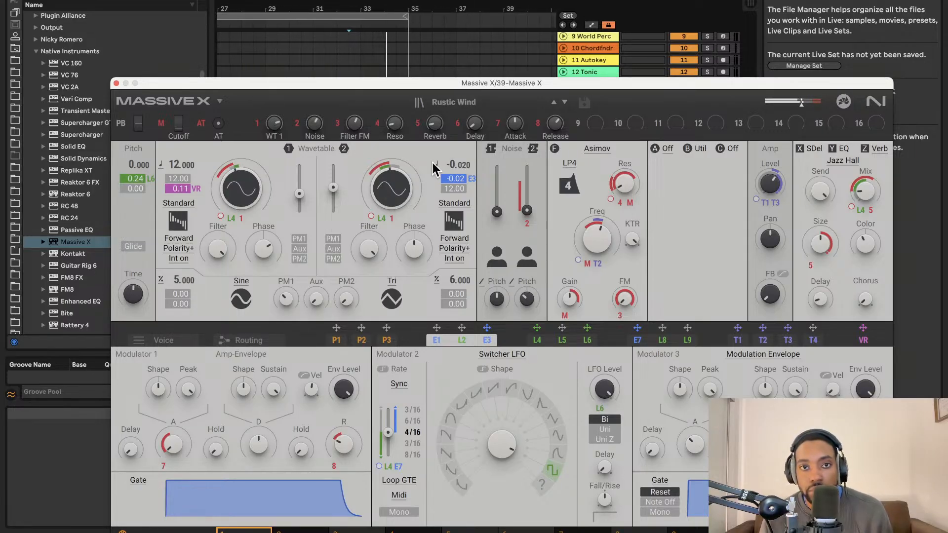
Capture the played MIDI phrase as a clip on the Massive X track and extend the clip's start to bar 26
{"action": "left_click", "coordinate": [274, 42]}
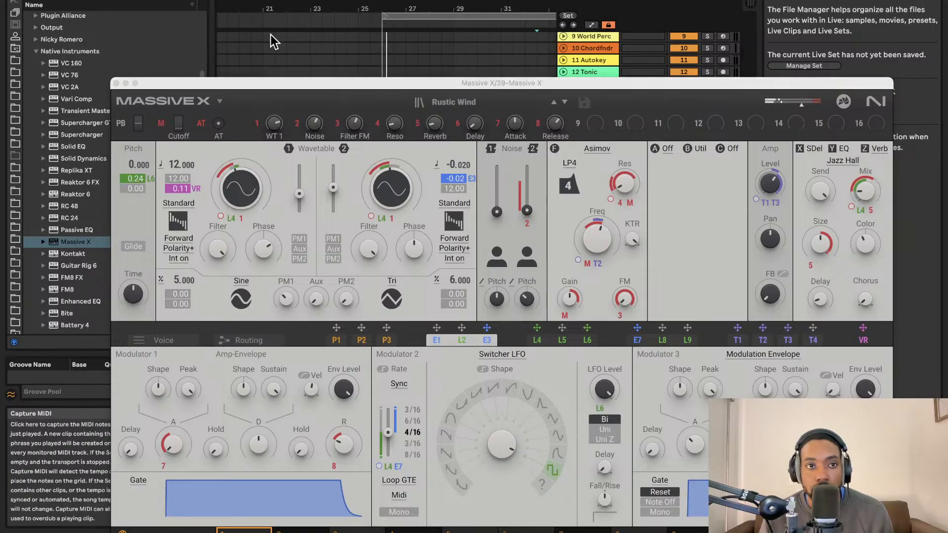
{"action": "left_click", "coordinate": [116, 83]}
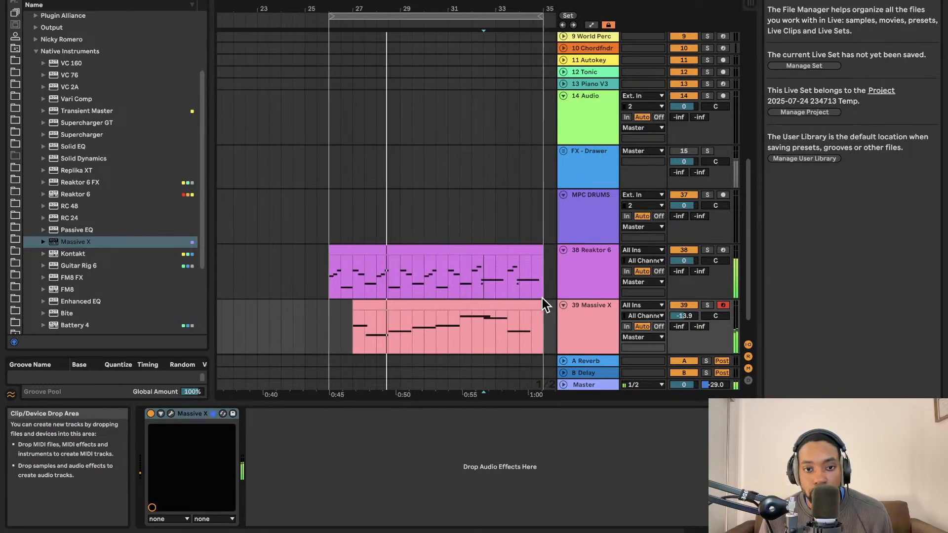
{"action": "left_click_drag", "start_coordinate": [338, 326], "coordinate": [367, 325]}
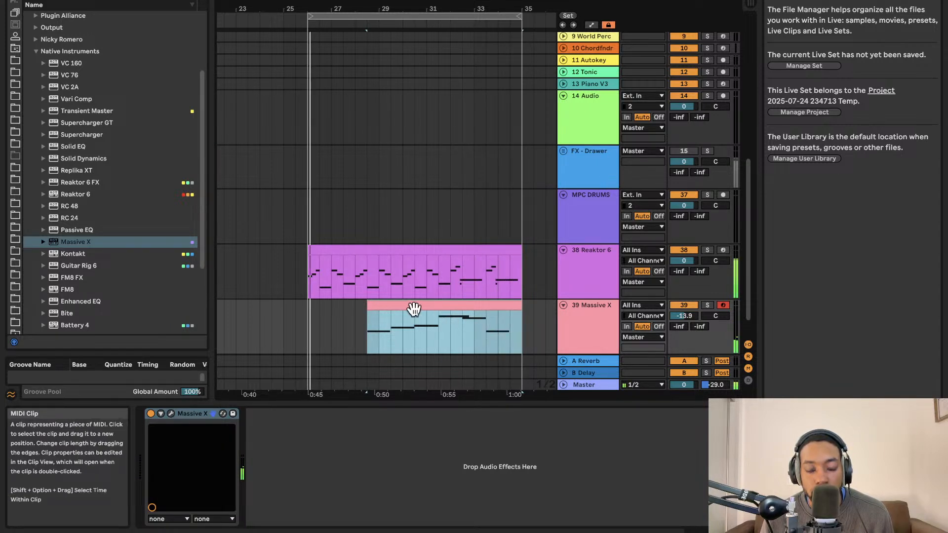
{"action": "left_click_drag", "start_coordinate": [368, 325], "coordinate": [306, 308]}
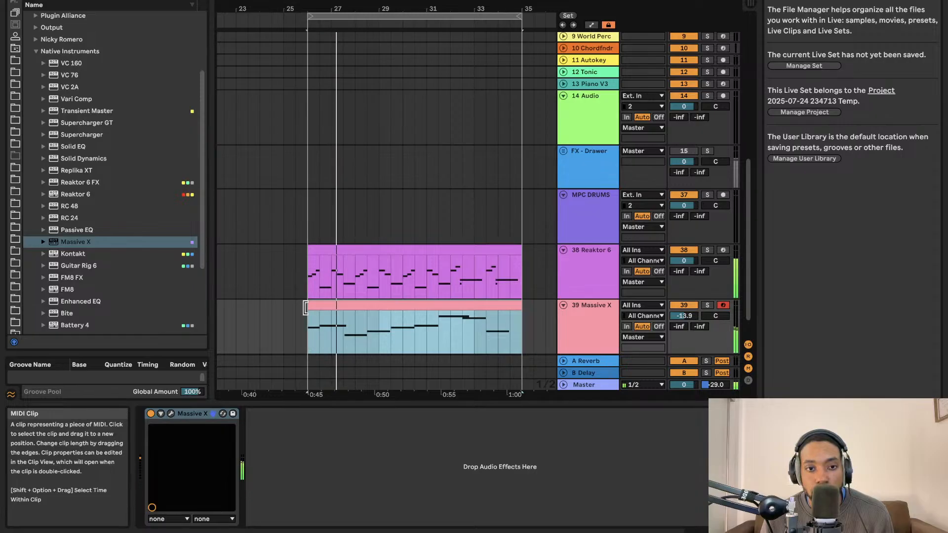
Open the Massive X clip in the note editor and trim the first A2 note's start to the clip start at bar 21
{"action": "double_click", "coordinate": [387, 307]}
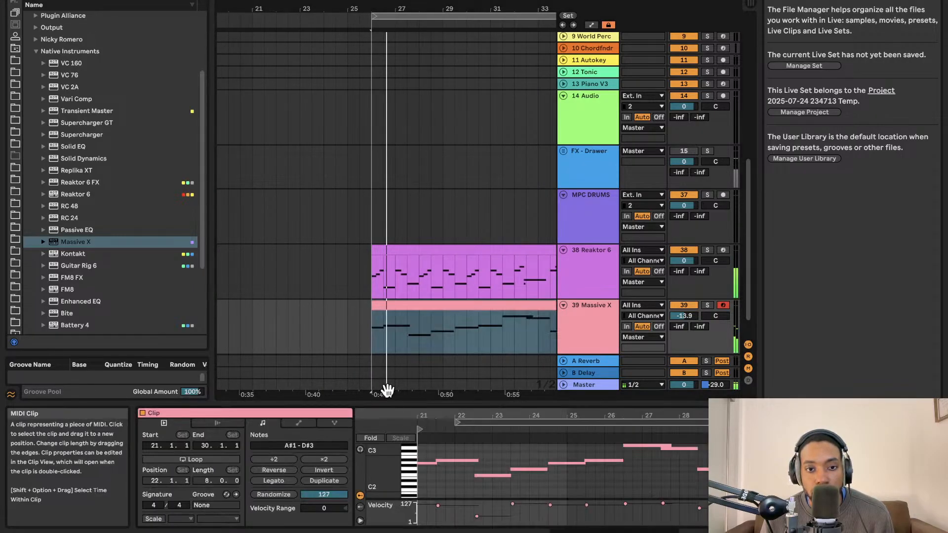
{"action": "left_click", "coordinate": [443, 469]}
{"action": "left_click", "coordinate": [609, 460]}
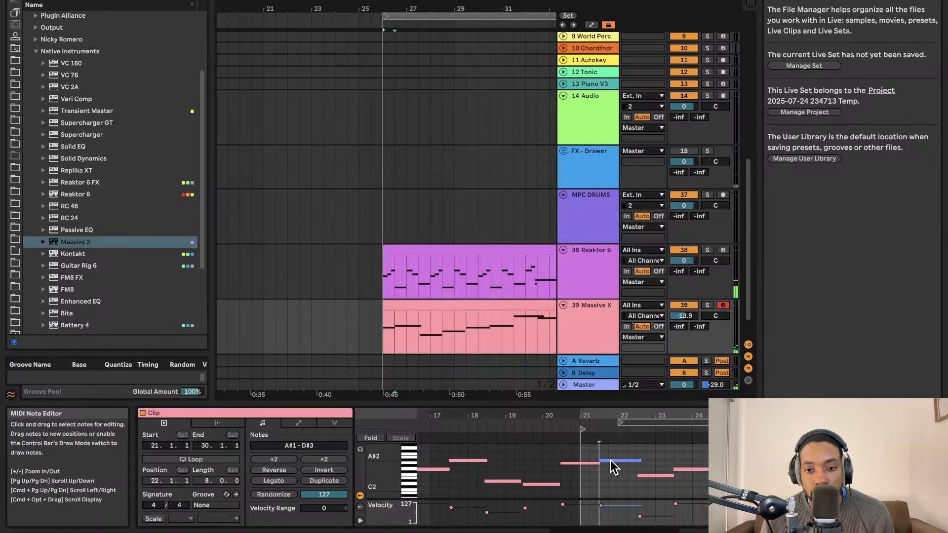
{"action": "left_click", "coordinate": [587, 462]}
{"action": "left_click", "coordinate": [592, 466]}
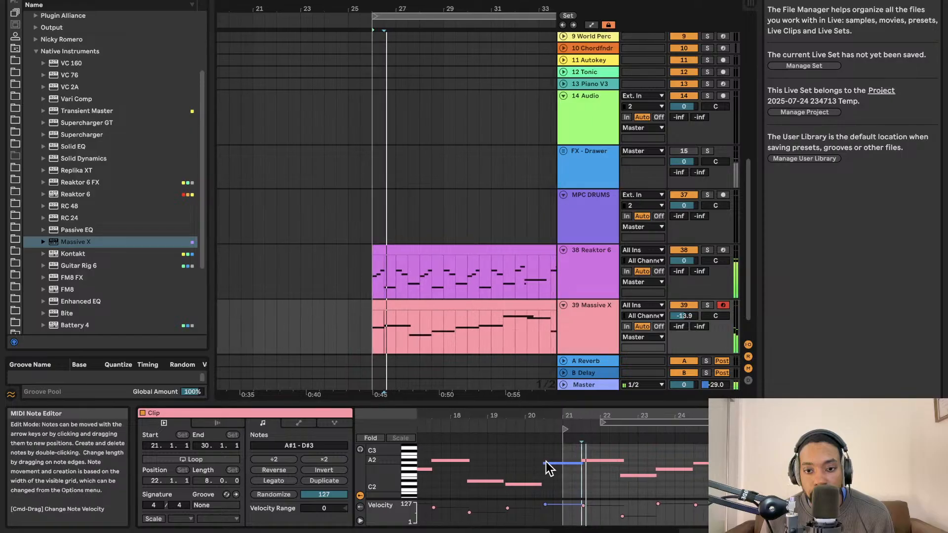
{"action": "left_click", "coordinate": [559, 462]}
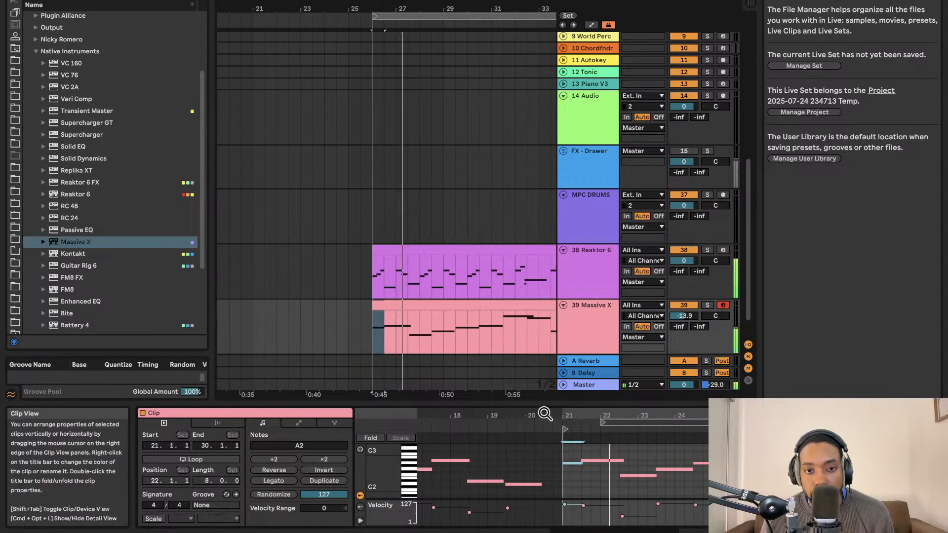
Shorten the end of the following A#2 note to remove its overlap with the next note, and hide the clip view
{"action": "left_click", "coordinate": [620, 460]}
{"action": "scroll", "coordinate": [651, 454], "scroll_direction": "right", "scroll_amount": 5}
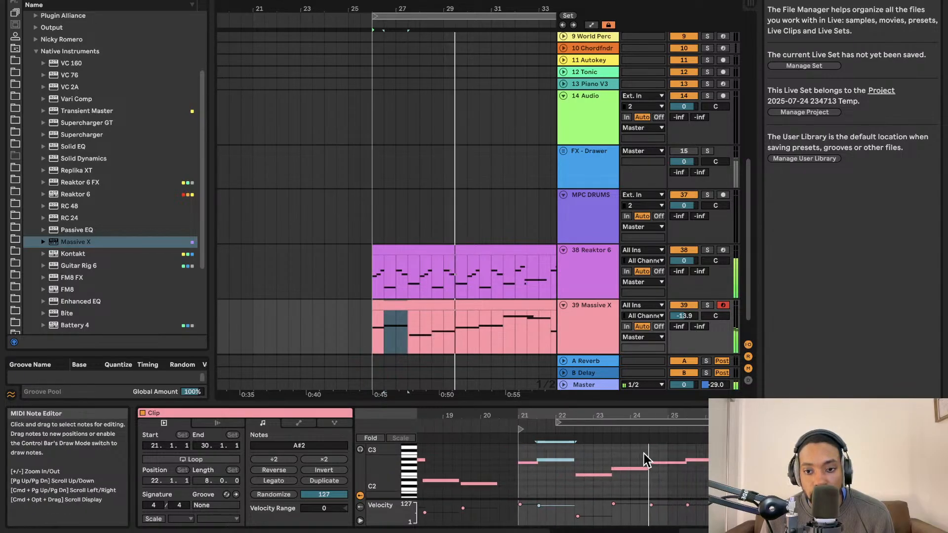
{"action": "scroll", "coordinate": [644, 453], "scroll_direction": "right", "scroll_amount": 1}
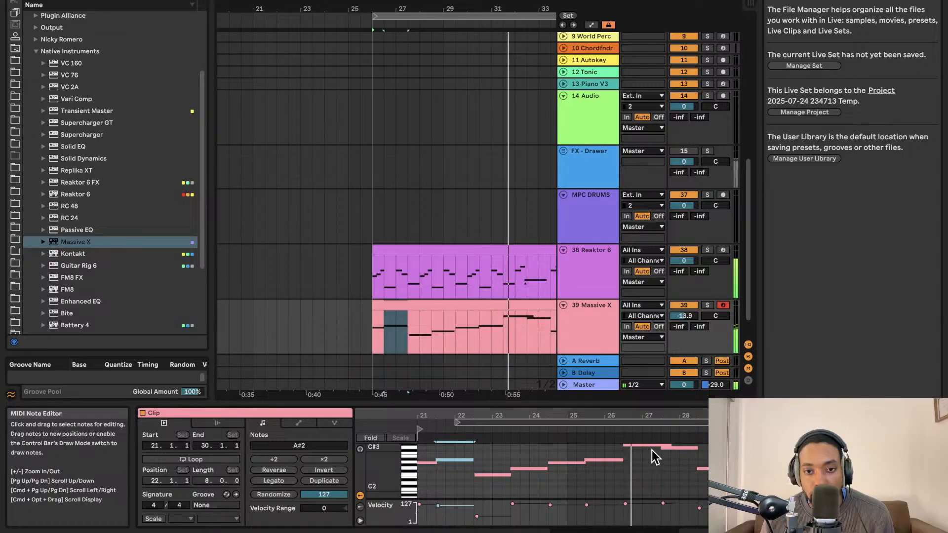
{"action": "key", "text": "alt+super+l"}
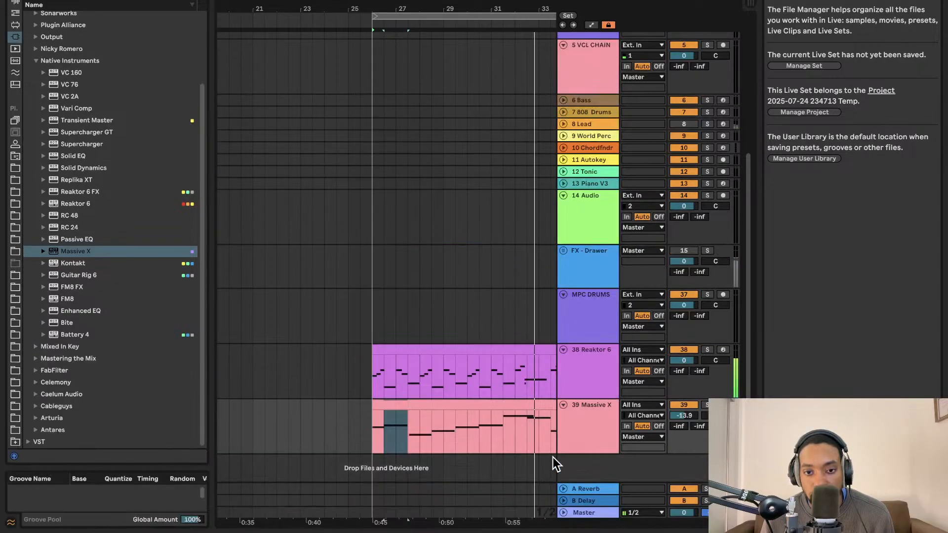
{"action": "scroll", "coordinate": [474, 330], "scroll_direction": "right", "scroll_amount": 3}
{"action": "scroll", "coordinate": [472, 328], "scroll_direction": "right", "scroll_amount": 1}
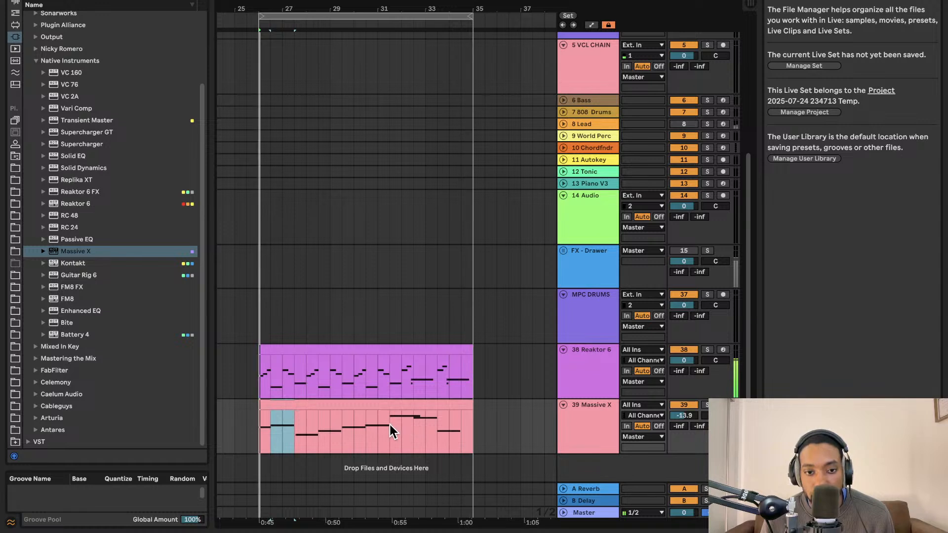
{"action": "left_click_drag", "start_coordinate": [390, 424], "coordinate": [479, 422]}
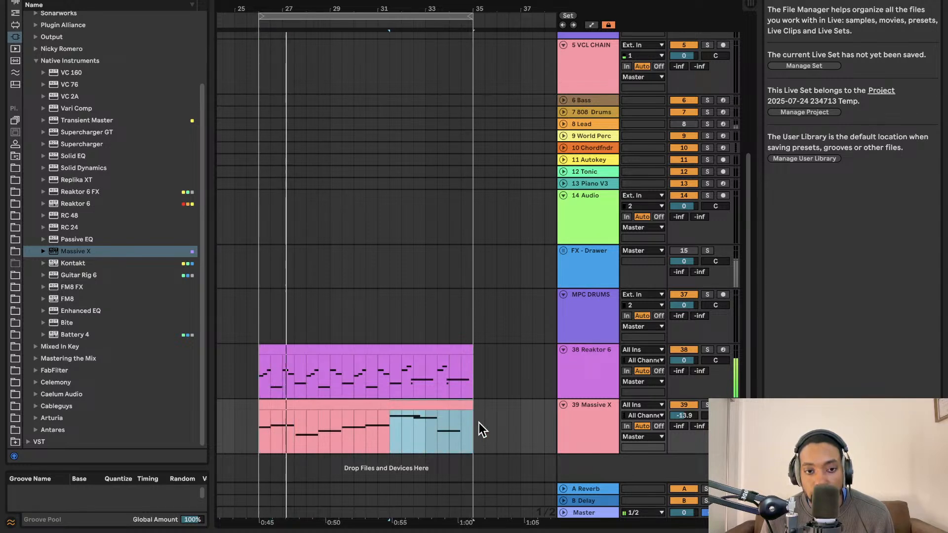
{"action": "left_click", "coordinate": [518, 407]}
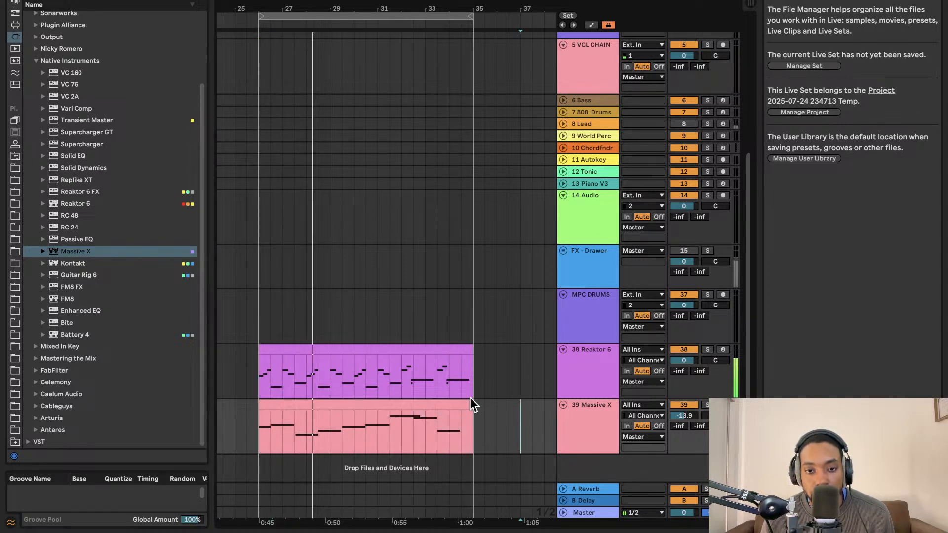
{"action": "scroll", "coordinate": [444, 391], "scroll_direction": "down", "scroll_amount": 2}
{"action": "scroll", "coordinate": [438, 390], "scroll_direction": "down", "scroll_amount": 1}
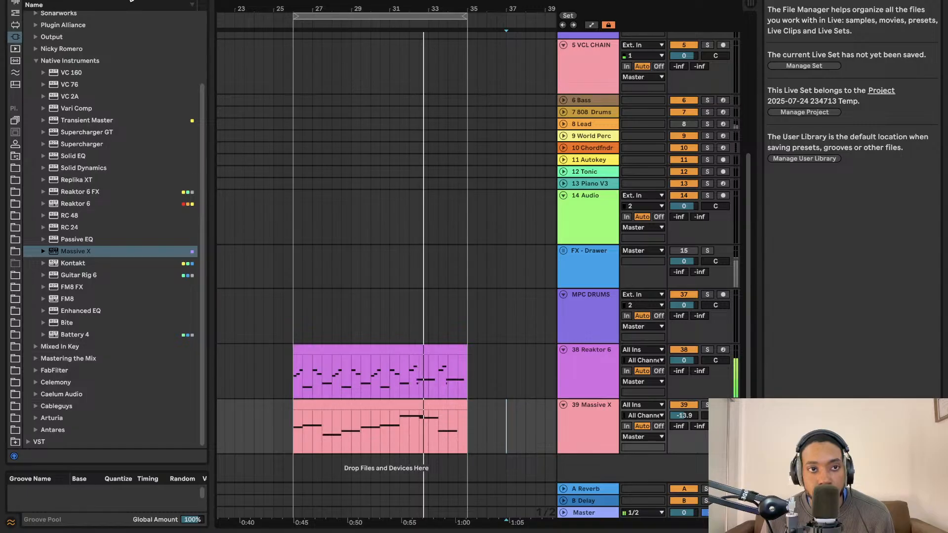
{"action": "scroll", "coordinate": [70, 85], "scroll_direction": "up", "scroll_amount": 4}
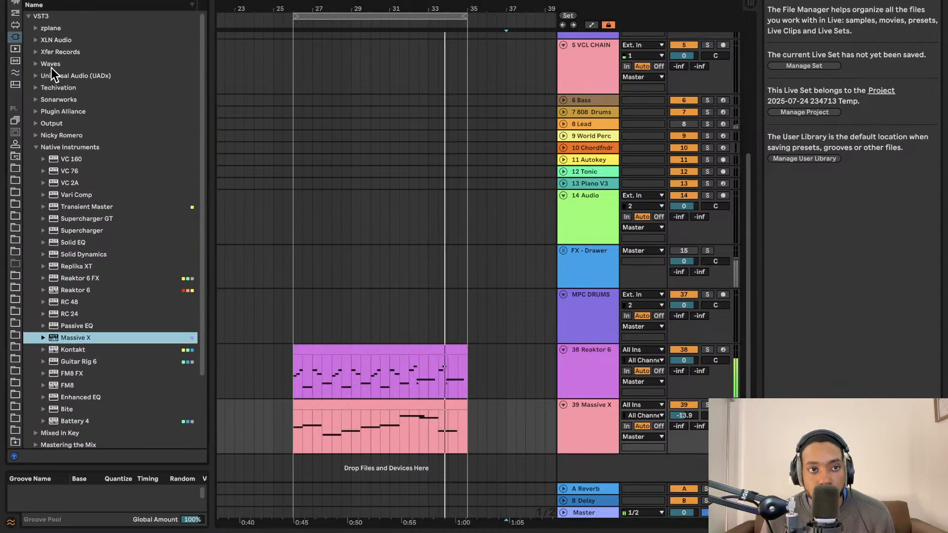
{"action": "scroll", "coordinate": [43, 147], "scroll_direction": "down", "scroll_amount": 4}
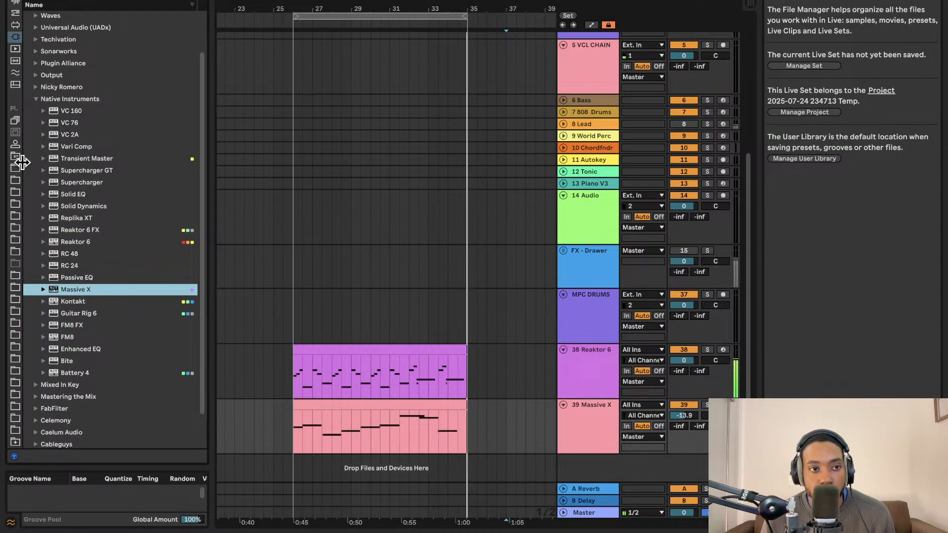
{"action": "scroll", "coordinate": [89, 185], "scroll_direction": "down", "scroll_amount": 2}
{"action": "scroll", "coordinate": [90, 184], "scroll_direction": "down", "scroll_amount": 1}
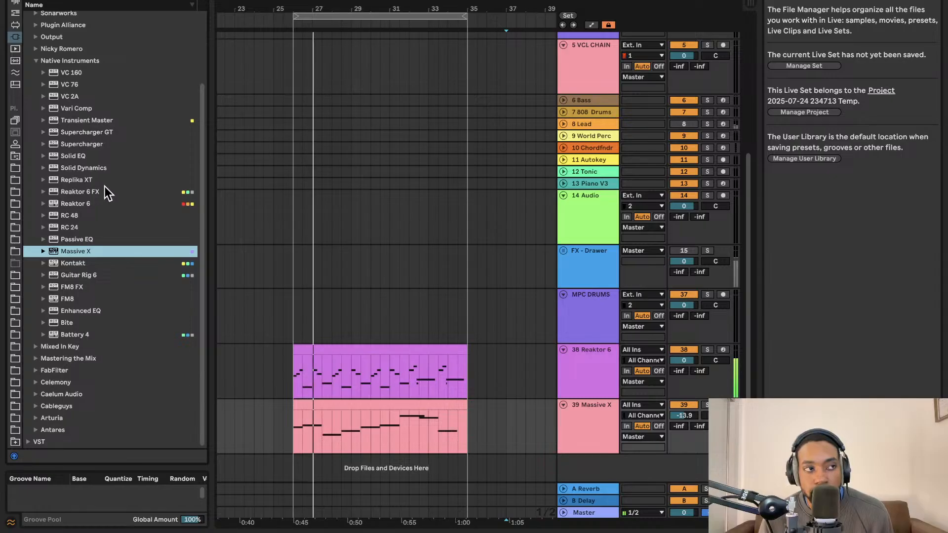
Open the Reaktor 6 plug-in window from its track and widen it to show more of the Blocks structure
{"action": "left_click", "coordinate": [594, 354]}
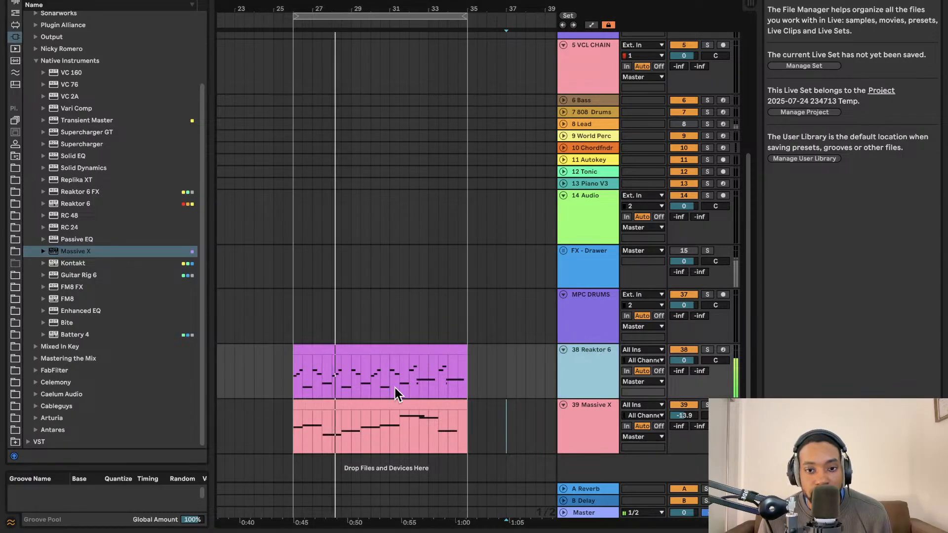
{"action": "scroll", "coordinate": [395, 387], "scroll_direction": "up", "scroll_amount": 1}
{"action": "double_click", "coordinate": [597, 372]}
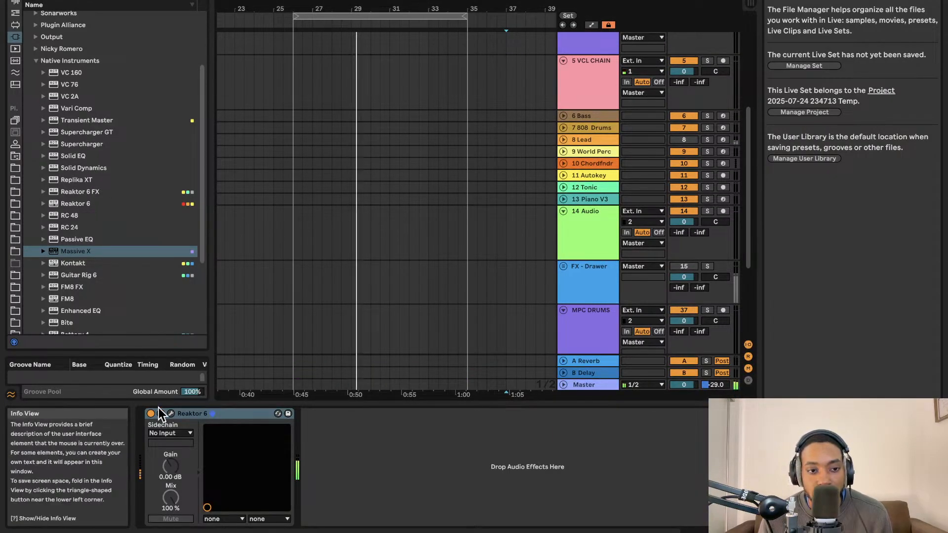
{"action": "left_click", "coordinate": [173, 412]}
{"action": "scroll", "coordinate": [408, 233], "scroll_direction": "down", "scroll_amount": 1}
{"action": "scroll", "coordinate": [415, 293], "scroll_direction": "down", "scroll_amount": 1}
{"action": "scroll", "coordinate": [398, 285], "scroll_direction": "left", "scroll_amount": 4}
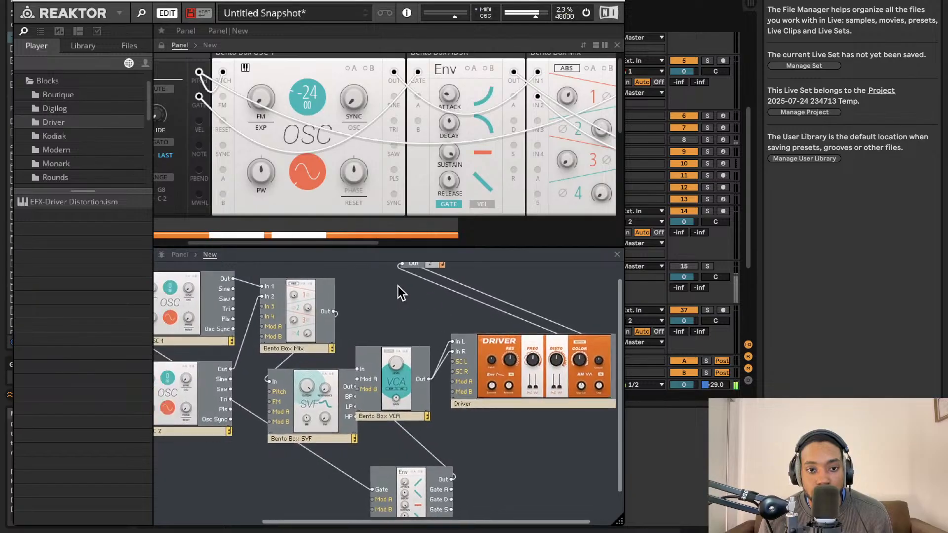
{"action": "scroll", "coordinate": [390, 275], "scroll_direction": "up", "scroll_amount": 1}
{"action": "scroll", "coordinate": [381, 274], "scroll_direction": "left", "scroll_amount": 3}
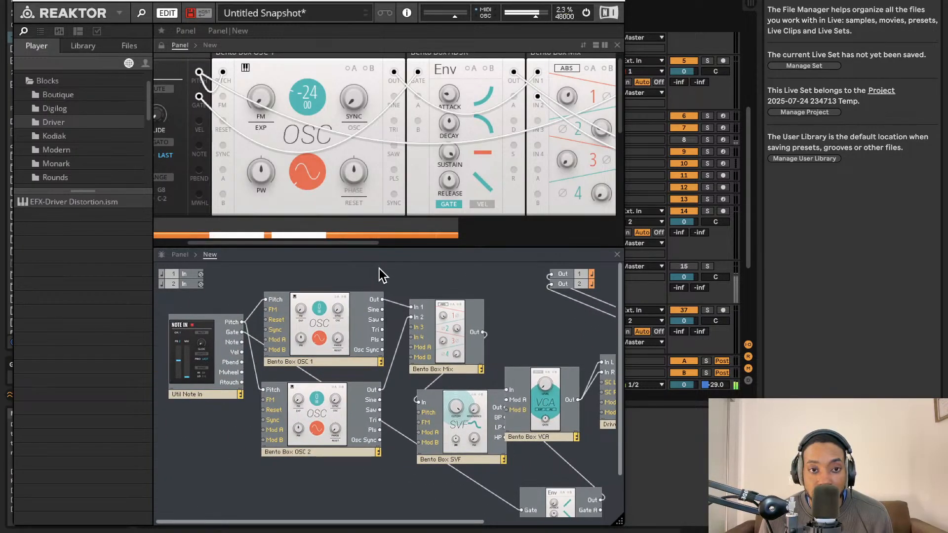
{"action": "left_click_drag", "start_coordinate": [620, 522], "coordinate": [674, 527]}
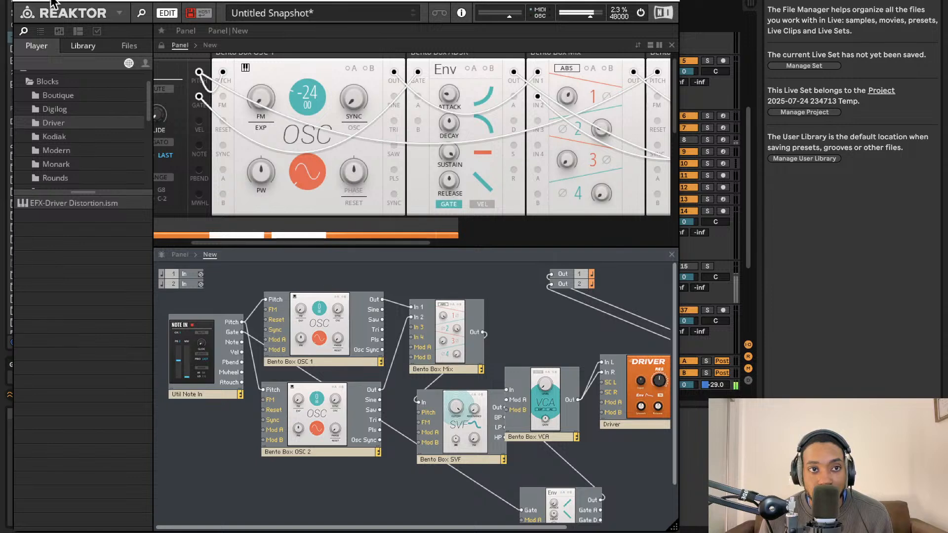
Save the Reaktor ensemble as bassy10.ens in the Racks folder and close the plug-in window
{"action": "left_click", "coordinate": [121, 13]}
{"action": "mouse_move", "coordinate": [127, 29]}
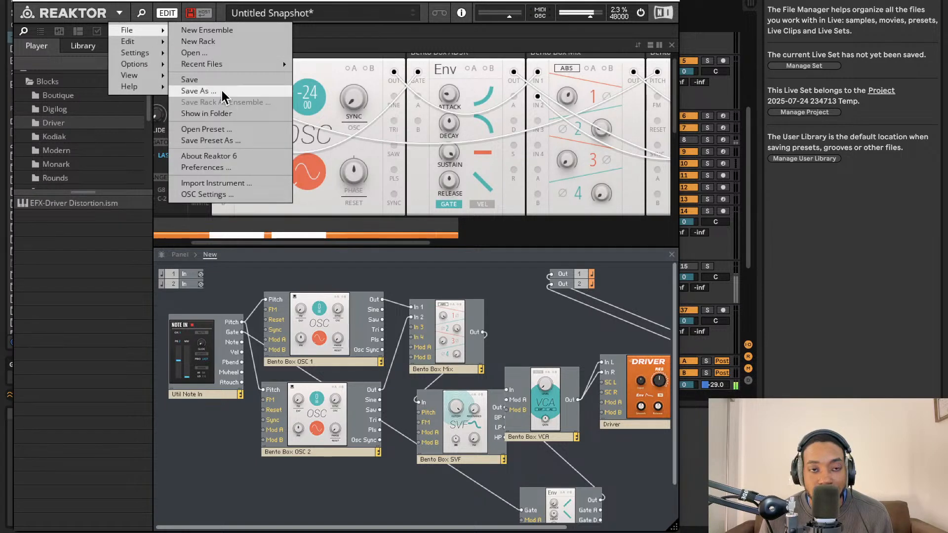
{"action": "left_click", "coordinate": [222, 93]}
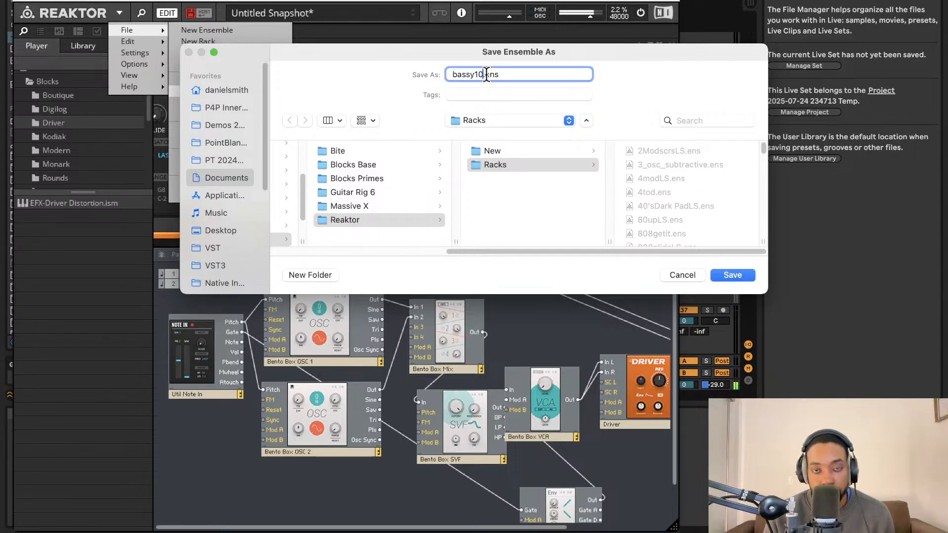
{"action": "left_click", "coordinate": [745, 276]}
{"action": "left_click", "coordinate": [26, 2]}
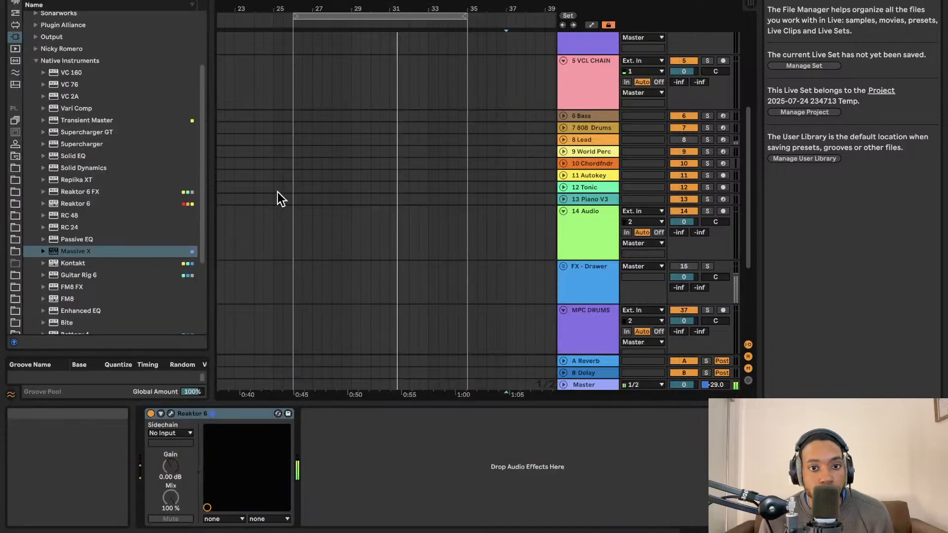
Place the insert marker at bar 26 on the MPC DRUMS track and show the orange collection in the browser
{"action": "scroll", "coordinate": [374, 248], "scroll_direction": "down", "scroll_amount": 2}
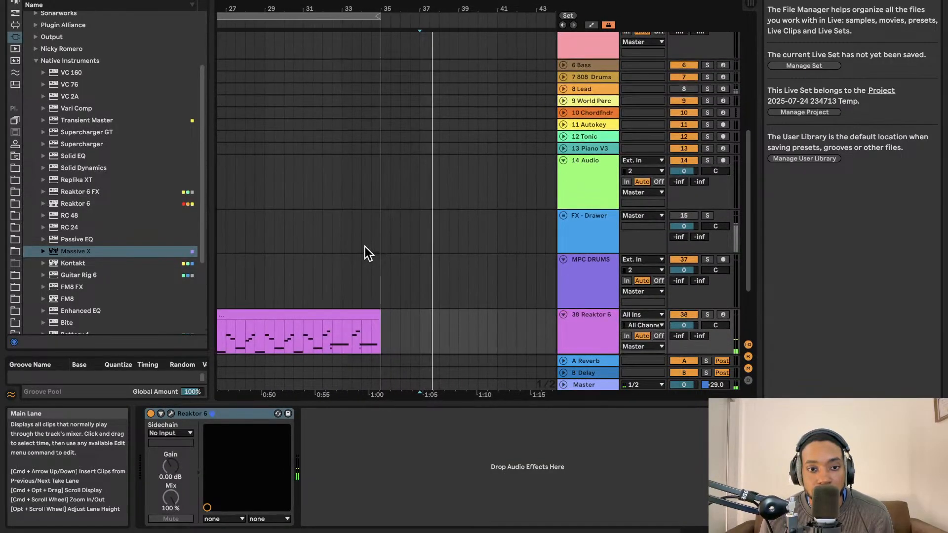
{"action": "scroll", "coordinate": [364, 247], "scroll_direction": "left", "scroll_amount": 5}
{"action": "left_click", "coordinate": [371, 286]}
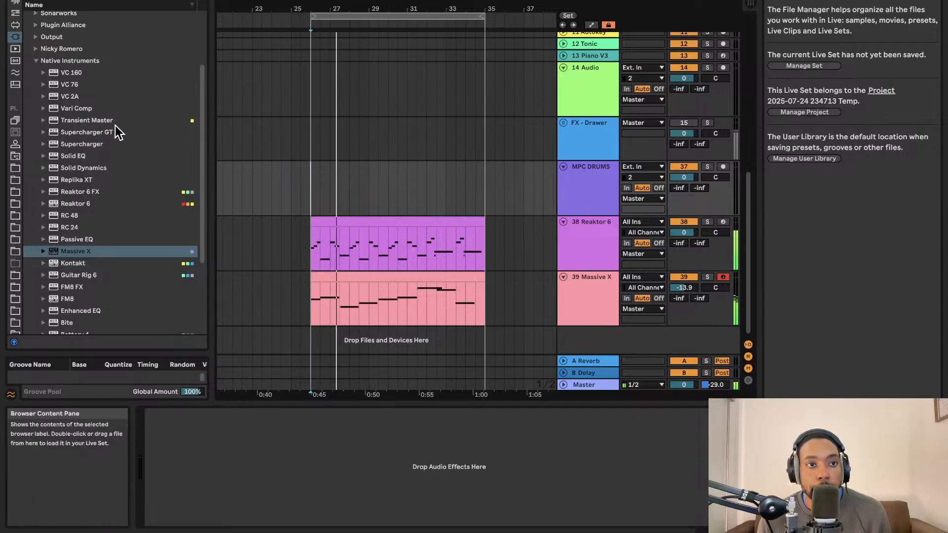
{"action": "scroll", "coordinate": [19, 58], "scroll_direction": "up", "scroll_amount": 5}
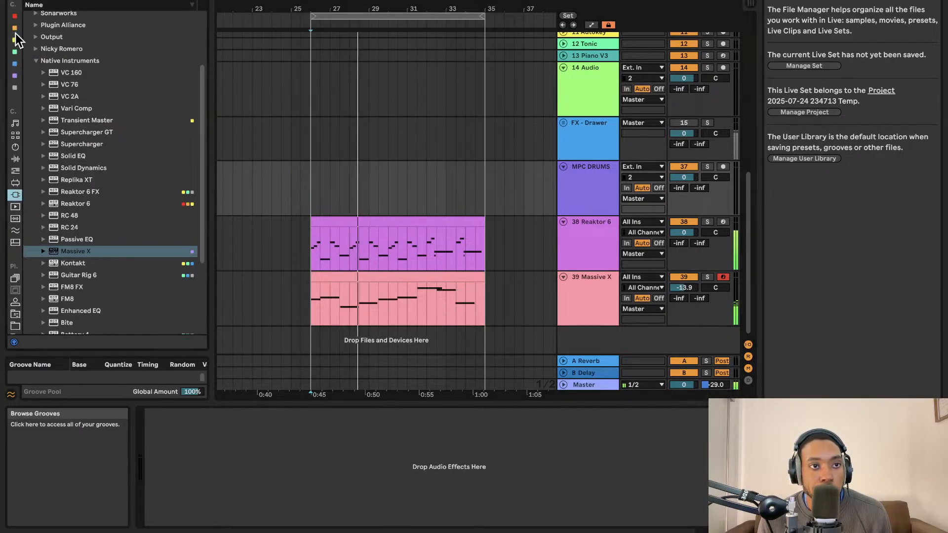
{"action": "left_click", "coordinate": [15, 28]}
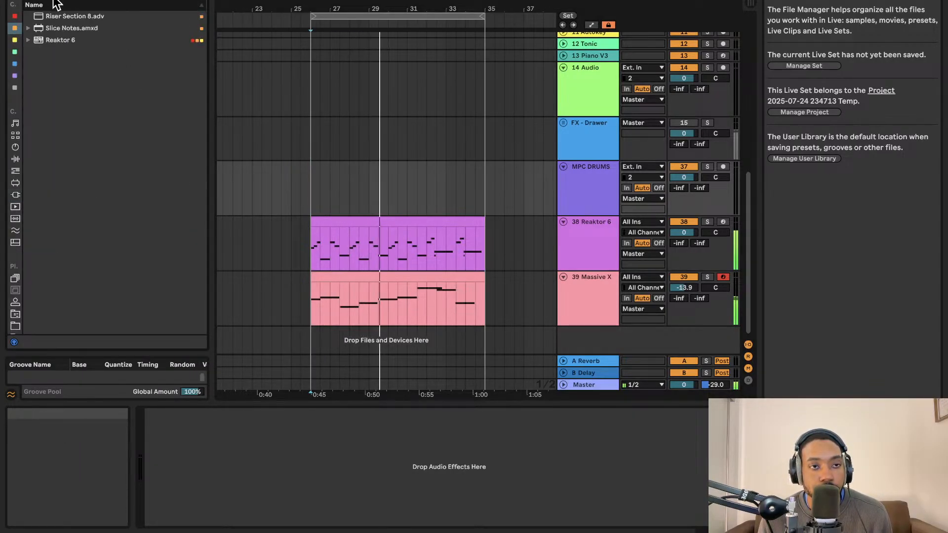
Search the browser and check its categories for matches, from all results and instruments through Max for Live devices to samples
{"action": "key", "text": "super+f"}
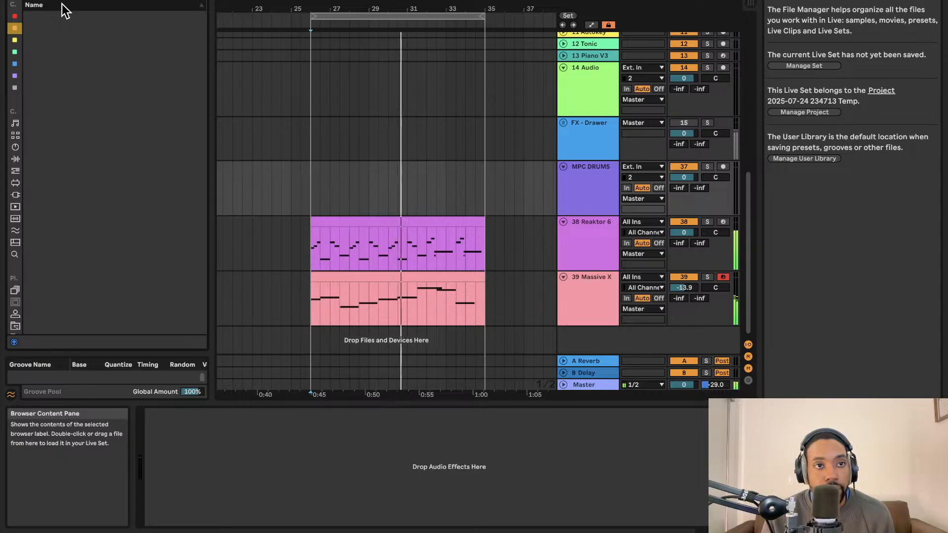
{"action": "left_click", "coordinate": [15, 254]}
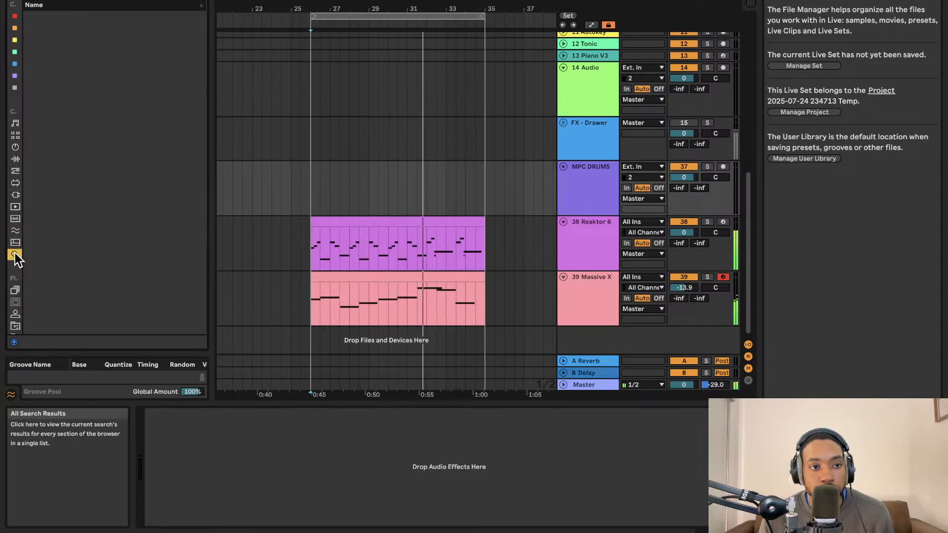
{"action": "left_click", "coordinate": [14, 146]}
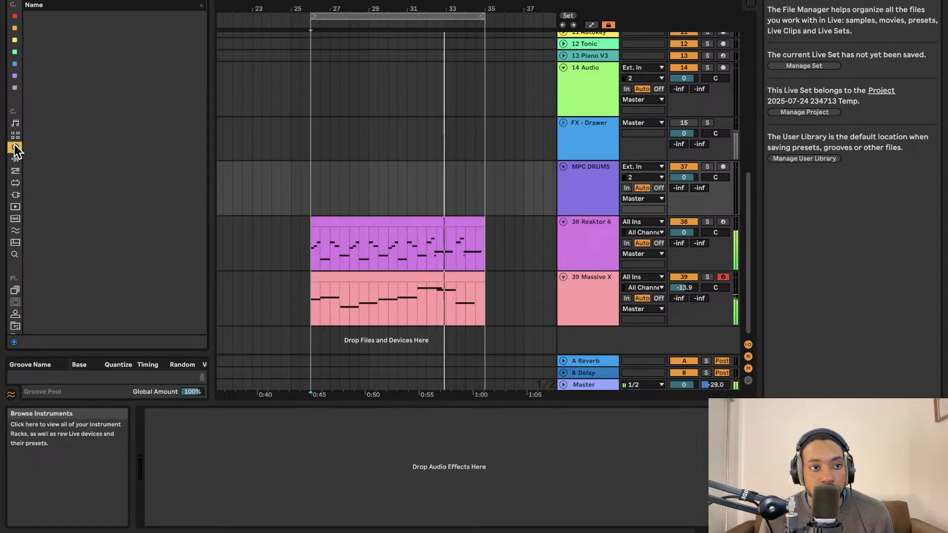
{"action": "left_click", "coordinate": [14, 158]}
{"action": "left_click", "coordinate": [15, 183]}
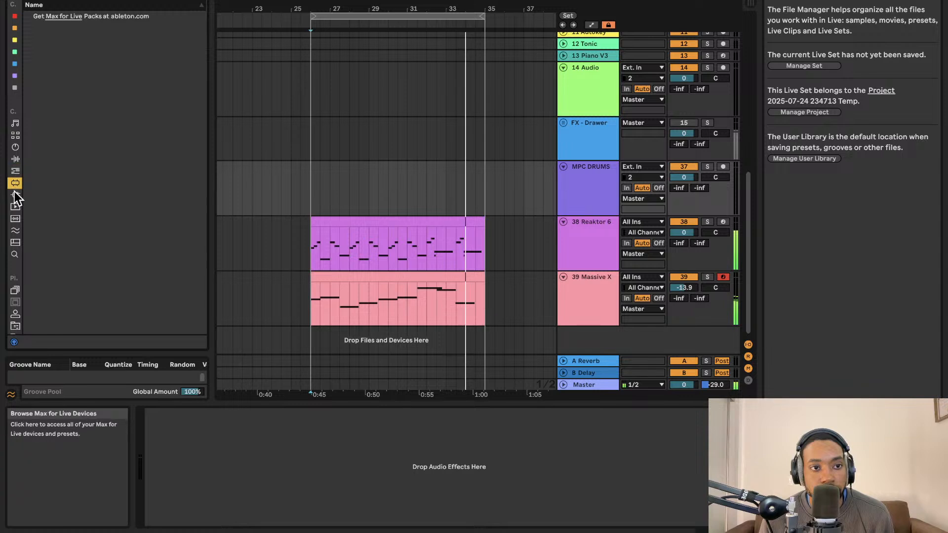
{"action": "left_click", "coordinate": [15, 195]}
{"action": "left_click", "coordinate": [15, 206]}
{"action": "left_click", "coordinate": [15, 219]}
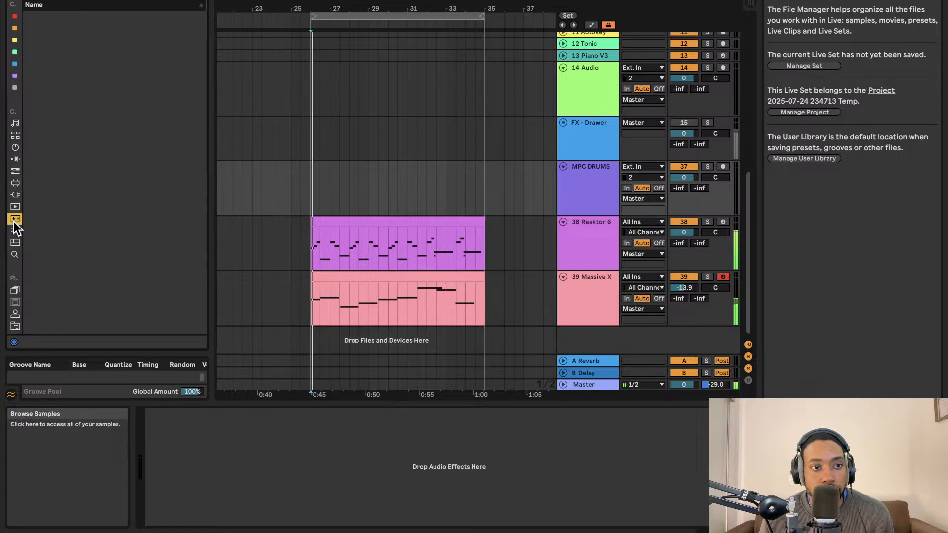
{"action": "left_click", "coordinate": [14, 230]}
{"action": "left_click", "coordinate": [15, 242]}
Search all browser results for "perc" and audition the first matches, including several BOI1DA_percussion one-shots
{"action": "left_click", "coordinate": [15, 254]}
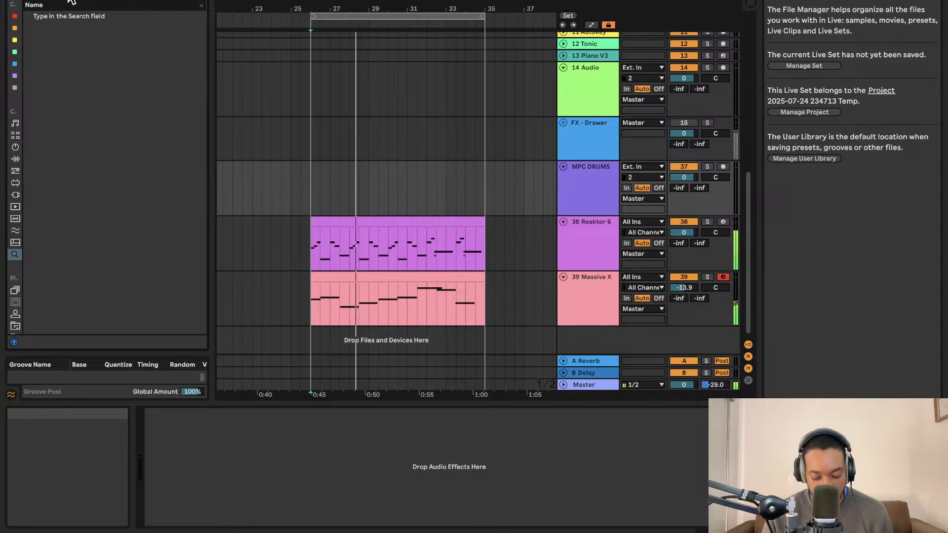
{"action": "type", "text": "perc"}
{"action": "left_click", "coordinate": [68, 52]}
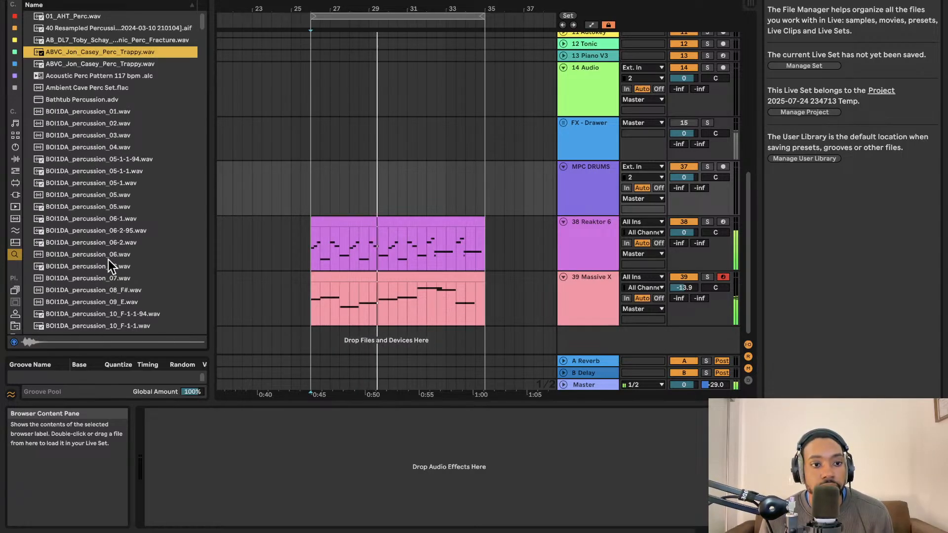
{"action": "left_click", "coordinate": [93, 185]}
{"action": "left_click", "coordinate": [98, 170]}
{"action": "left_click", "coordinate": [102, 139]}
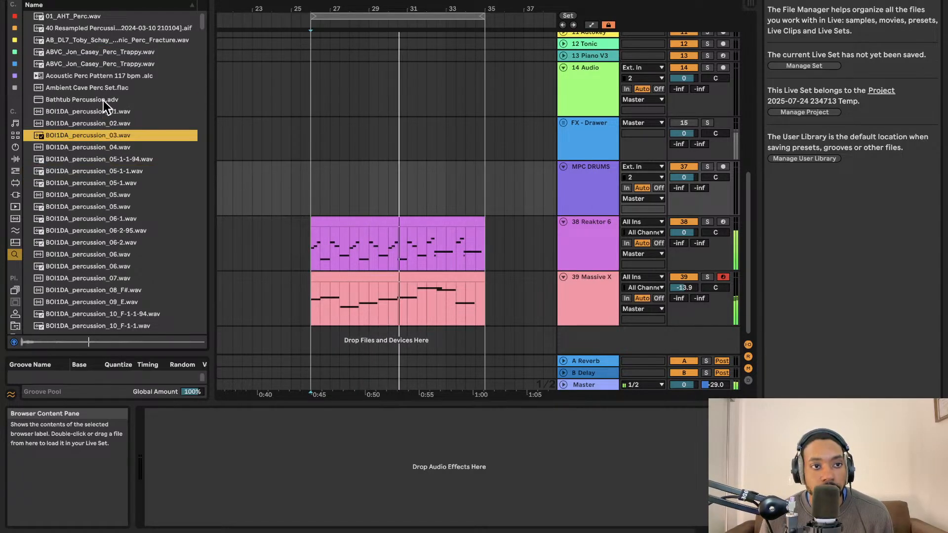
{"action": "left_click", "coordinate": [102, 100]}
{"action": "left_click", "coordinate": [98, 122]}
{"action": "left_click", "coordinate": [98, 135]}
{"action": "left_click", "coordinate": [97, 183]}
{"action": "left_click", "coordinate": [96, 193], "text": "shift"}
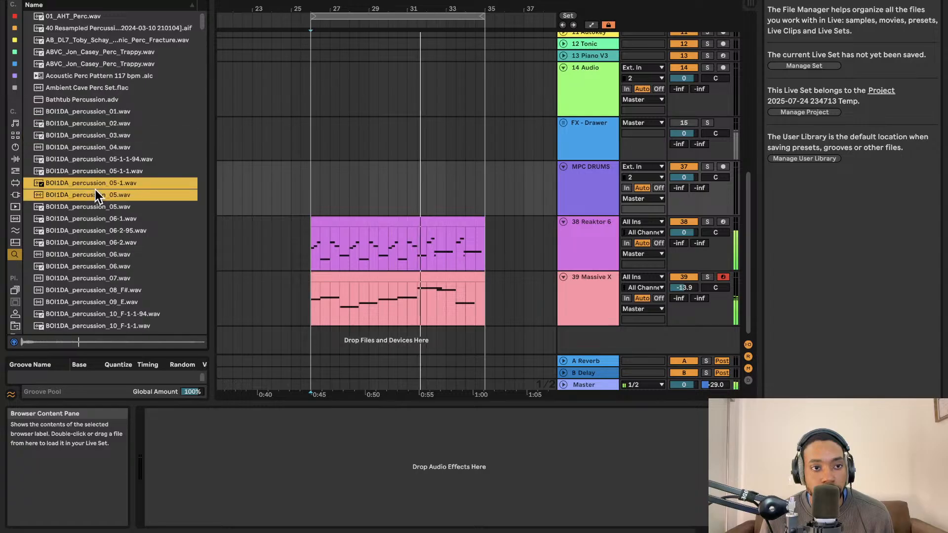
Audition percussion samples further down the results, from BOI1DA_percussion_06.wav through BOI1DA_percussion_loop_1bar_01_74.wav to DS_PST_percussion_melody_coconut_C.wav
{"action": "left_click", "coordinate": [99, 266]}
{"action": "left_click", "coordinate": [95, 314]}
{"action": "scroll", "coordinate": [98, 316], "scroll_direction": "down", "scroll_amount": 3}
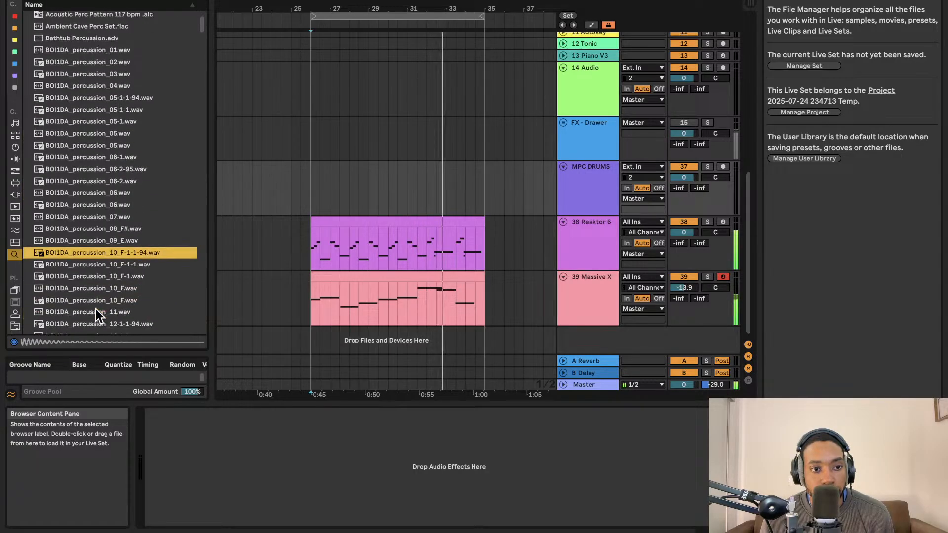
{"action": "scroll", "coordinate": [98, 314], "scroll_direction": "down", "scroll_amount": 3}
{"action": "left_click", "coordinate": [95, 307]}
{"action": "scroll", "coordinate": [94, 318], "scroll_direction": "down", "scroll_amount": 10}
{"action": "left_click", "coordinate": [96, 320]}
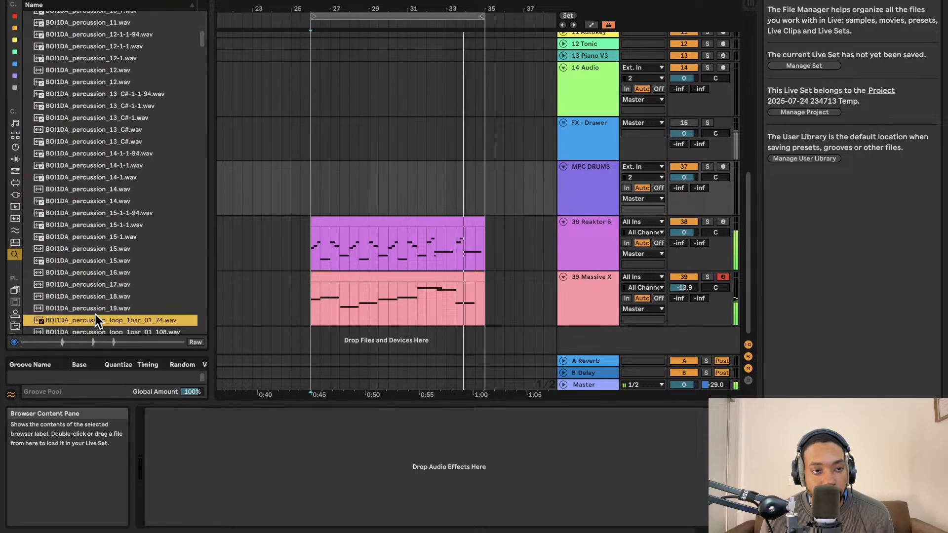
{"action": "scroll", "coordinate": [96, 314], "scroll_direction": "down", "scroll_amount": 8}
{"action": "left_click", "coordinate": [95, 313]}
{"action": "scroll", "coordinate": [96, 313], "scroll_direction": "down", "scroll_amount": 11}
{"action": "left_click", "coordinate": [93, 309]}
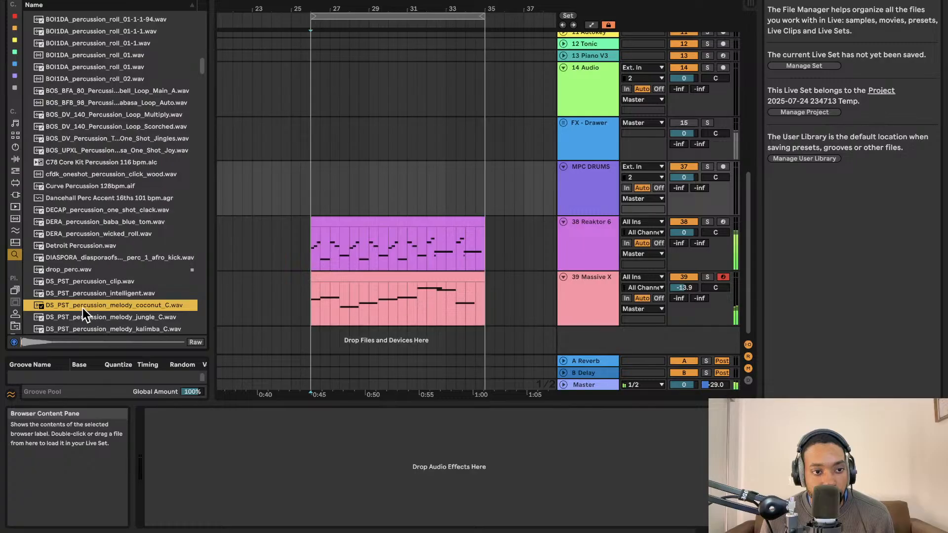
Search the drum category for "percu" and load Percussion Spirit Kit.adg onto a new track below Massive X
{"action": "left_click", "coordinate": [19, 195]}
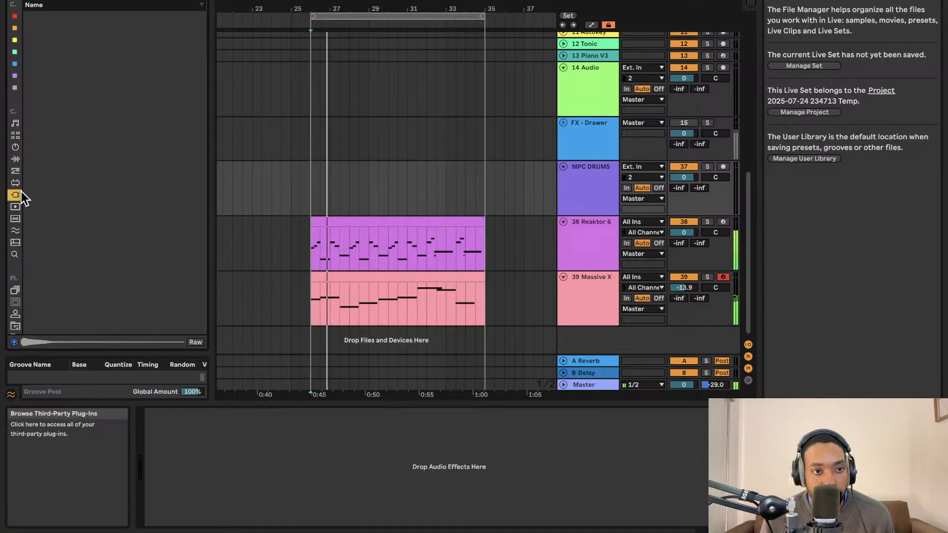
{"action": "left_click", "coordinate": [15, 135]}
{"action": "left_click", "coordinate": [60, 1]}
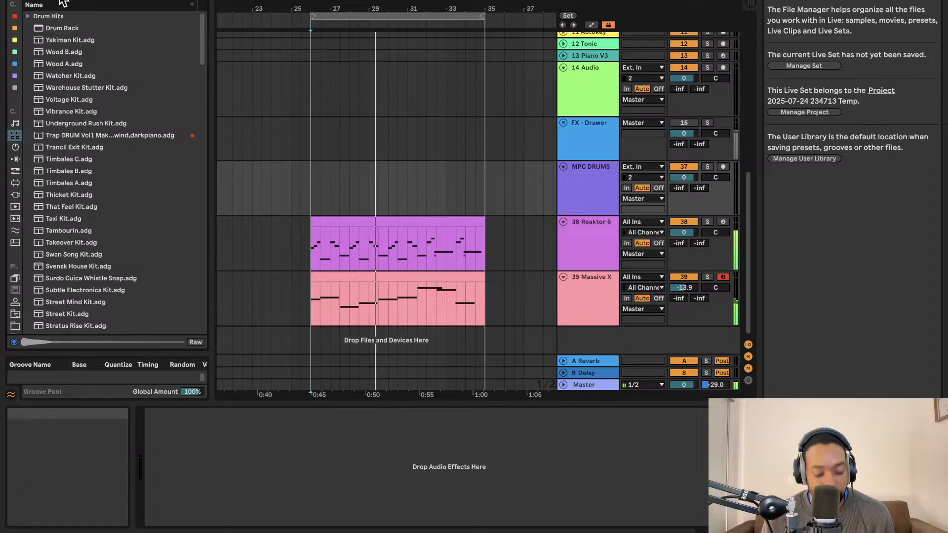
{"action": "type", "text": "perc"}
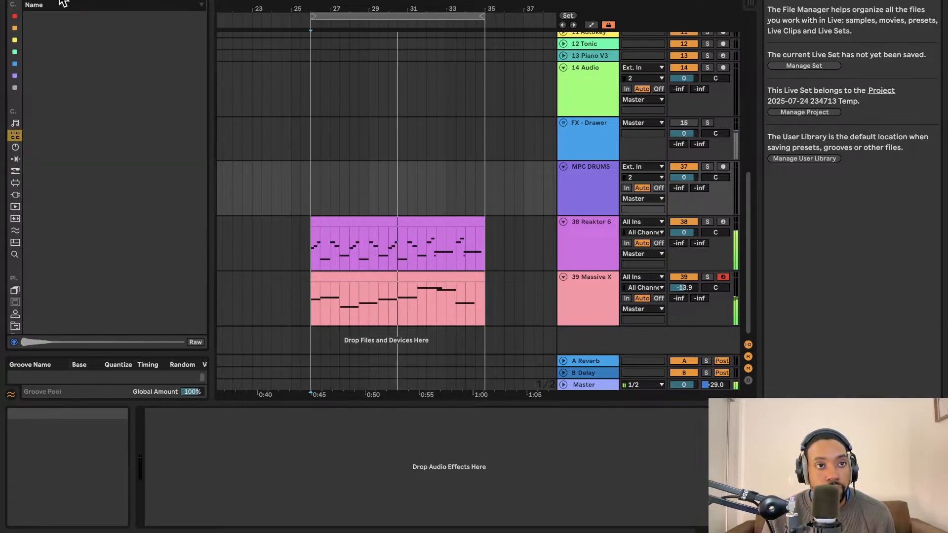
{"action": "type", "text": "u"}
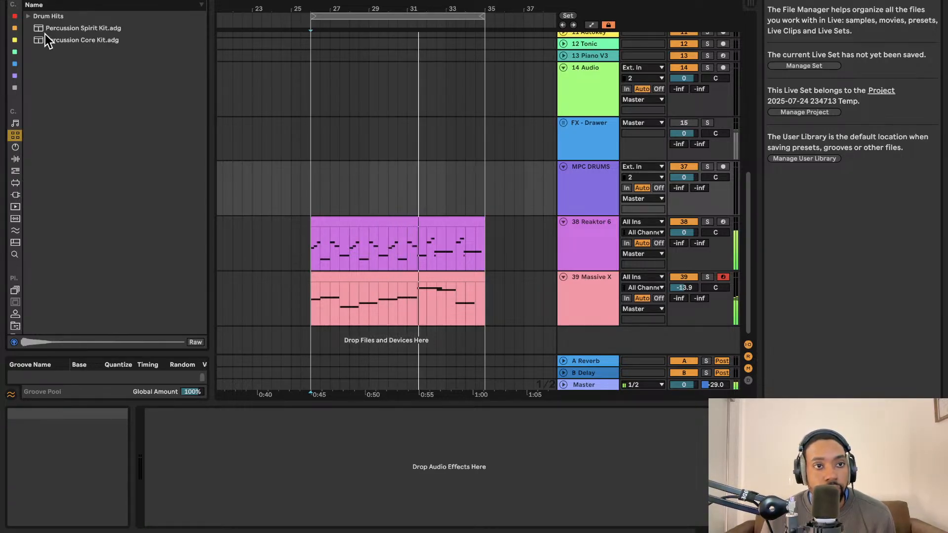
{"action": "left_click", "coordinate": [52, 32]}
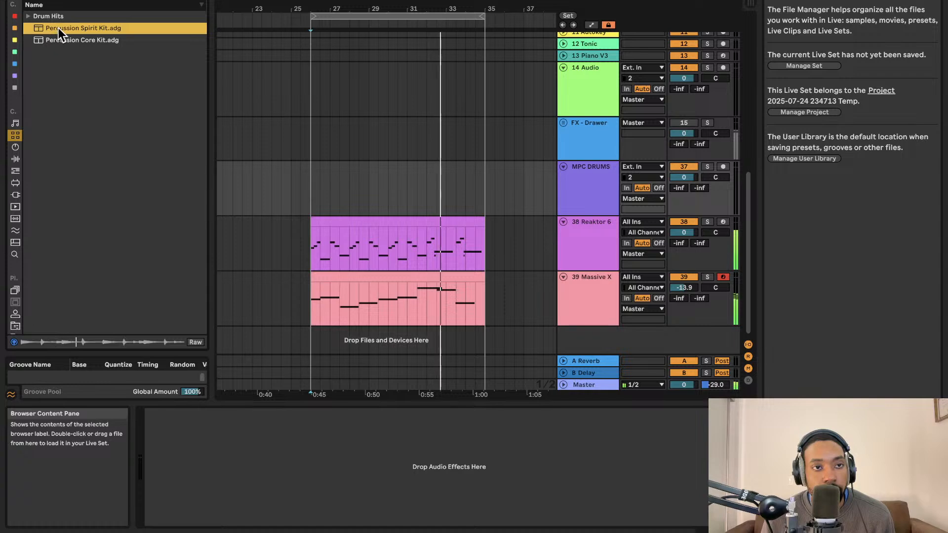
{"action": "left_click_drag", "start_coordinate": [328, 291], "coordinate": [315, 343]}
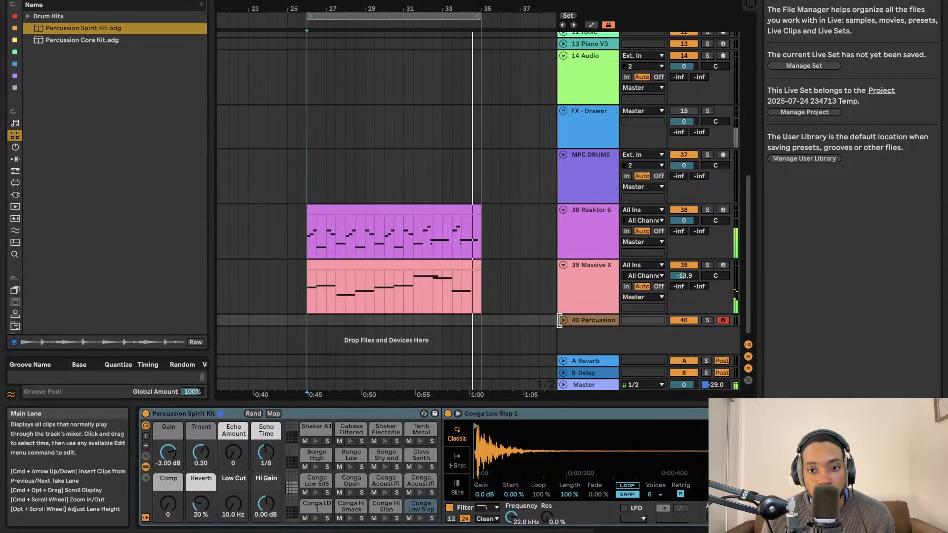
Unfold the new percussion track, try out its kit pads and lower the track volume to -4.2 dB
{"action": "left_click", "coordinate": [562, 320]}
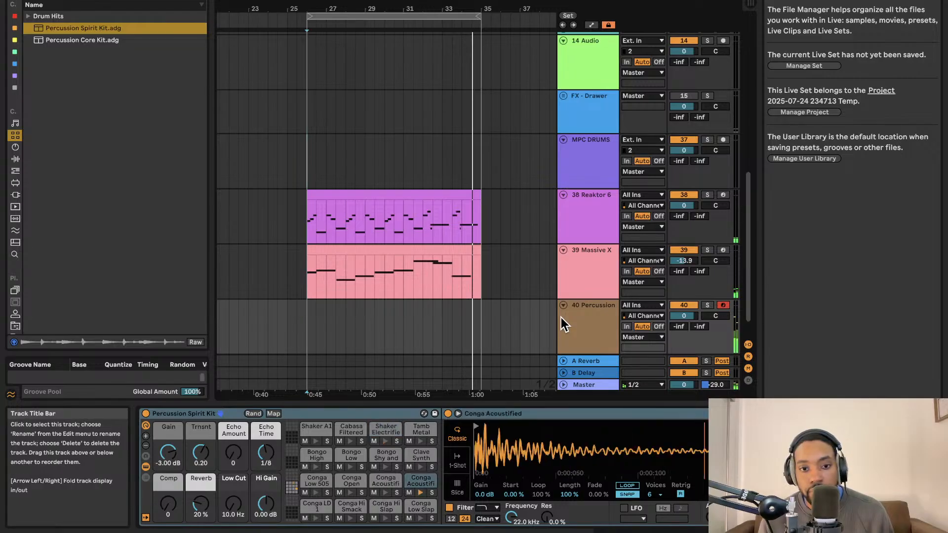
{"action": "left_click", "coordinate": [386, 517]}
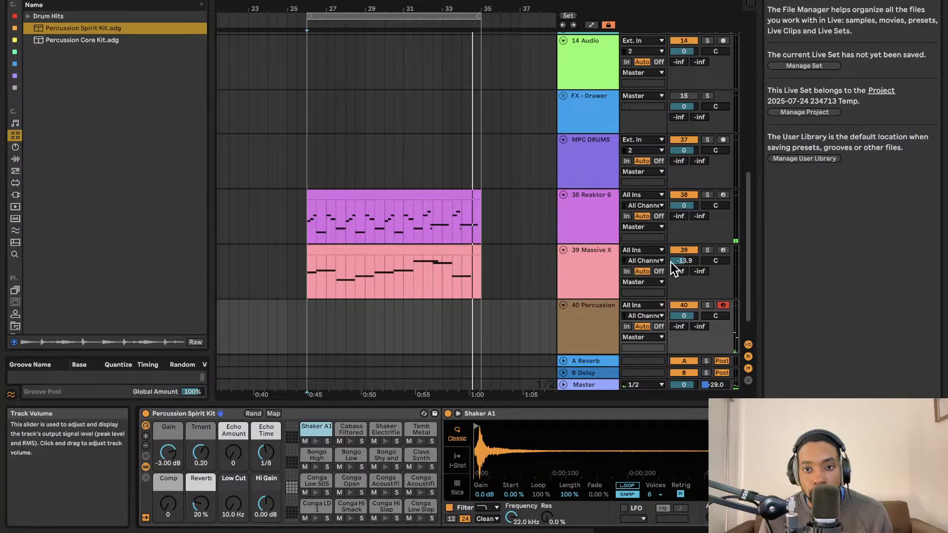
{"action": "left_click_drag", "start_coordinate": [684, 315], "coordinate": [684, 321]}
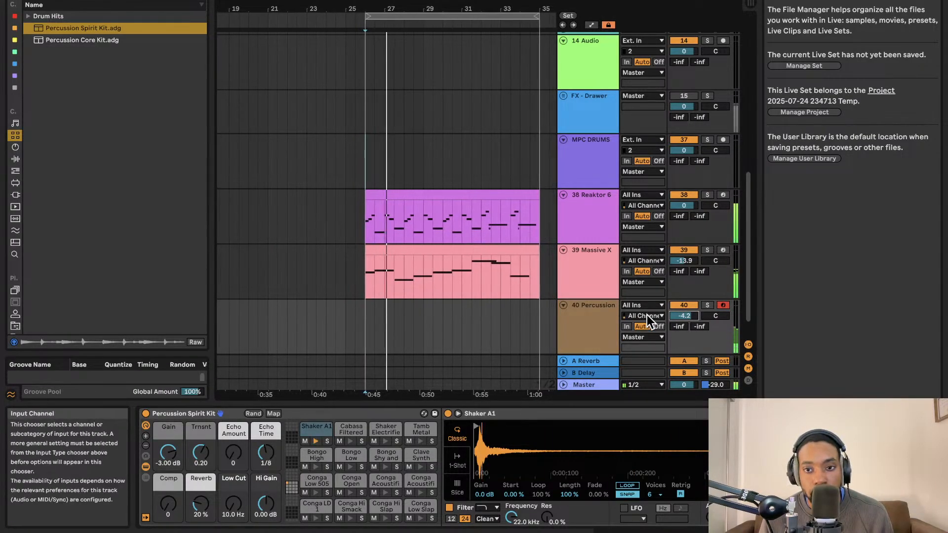
Replace the kit on the percussion track with Percussion Core Kit.adg and lower the track volume to -12.3 dB
{"action": "left_click", "coordinate": [96, 40]}
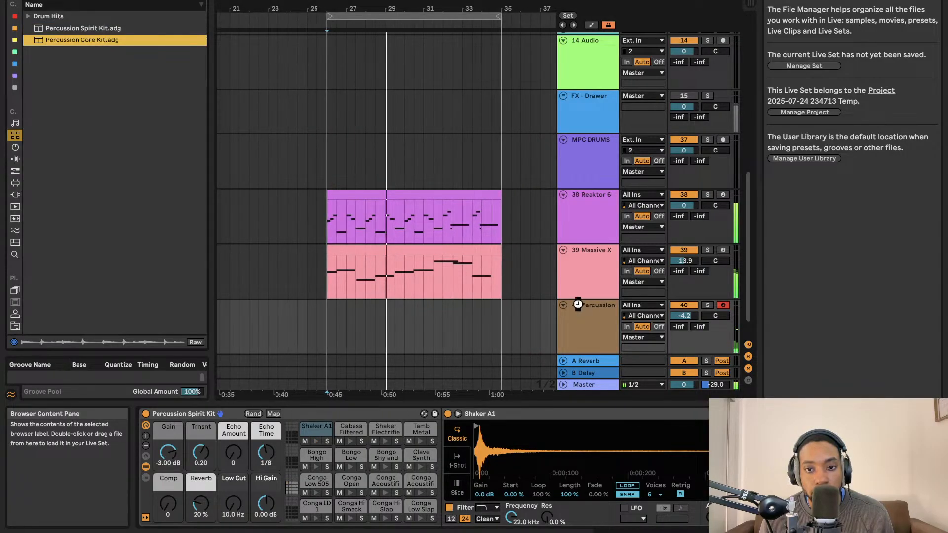
{"action": "left_click_drag", "start_coordinate": [577, 303], "coordinate": [579, 301]}
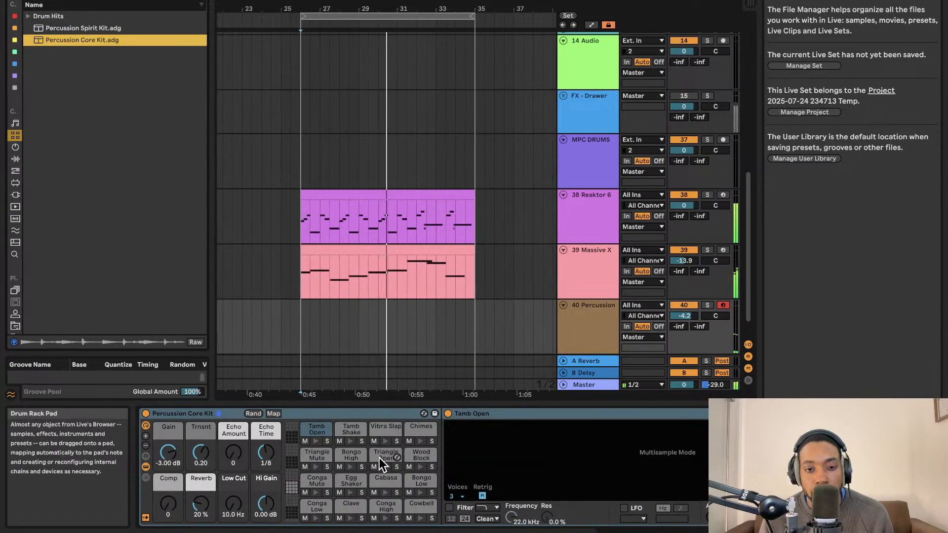
{"action": "left_click_drag", "start_coordinate": [680, 317], "coordinate": [680, 332]}
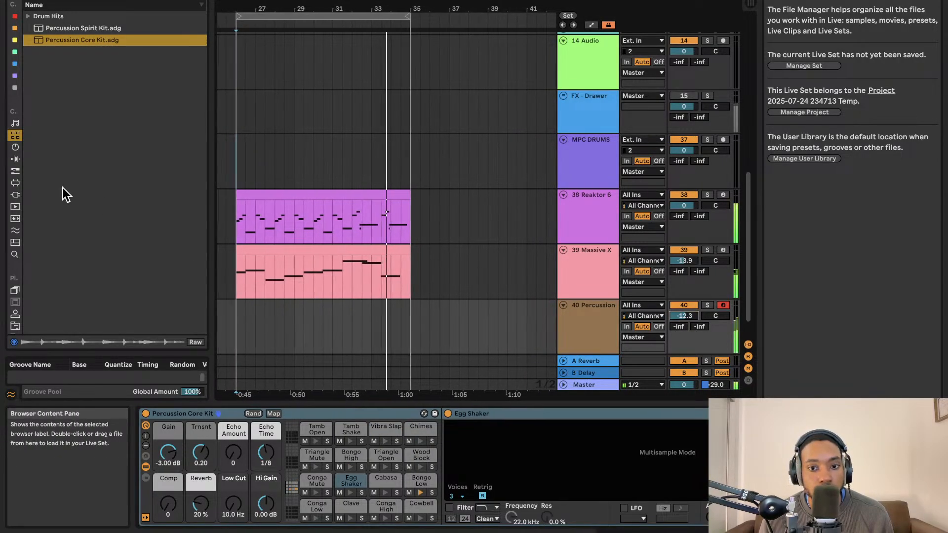
Return to all search results, narrow the percussion search with "loop" and audition BOI1DA_percussion_loop_1bar_78-1-1-94.wav
{"action": "left_click", "coordinate": [14, 195]}
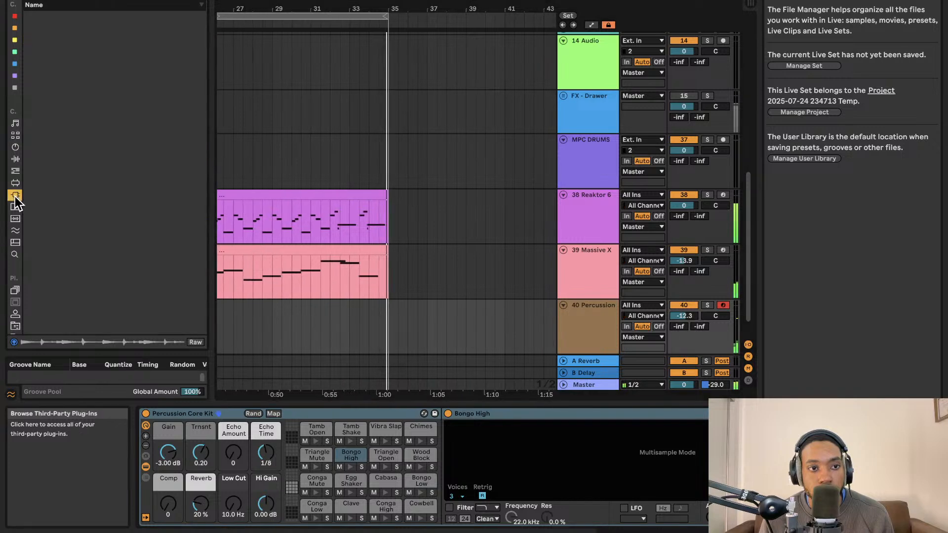
{"action": "left_click", "coordinate": [15, 253]}
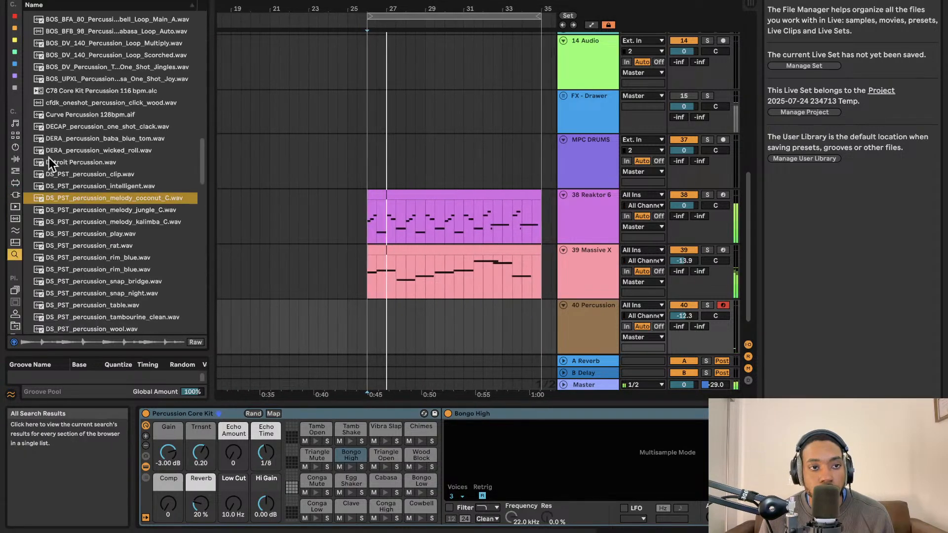
{"action": "left_click", "coordinate": [105, 67]}
{"action": "left_click", "coordinate": [96, 134]}
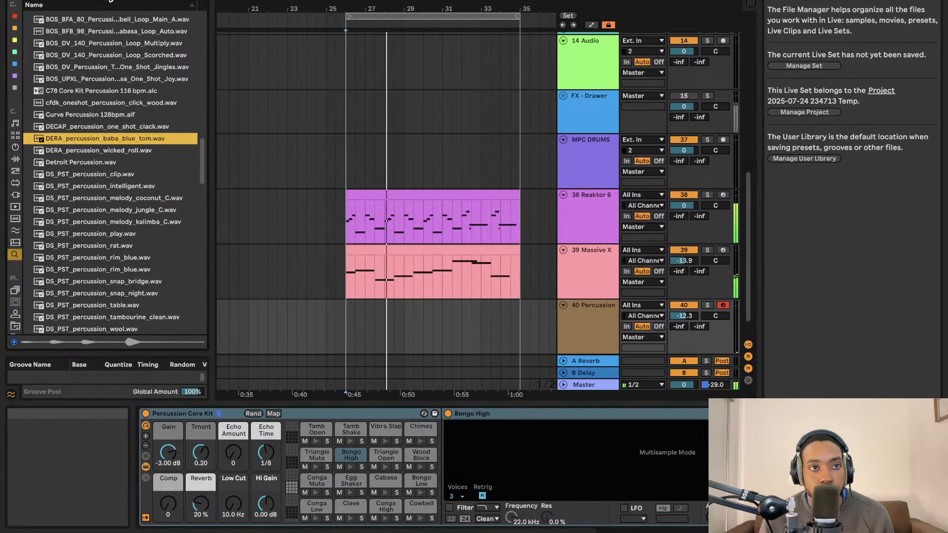
{"action": "left_click", "coordinate": [110, 1]}
{"action": "type", "text": "loop"}
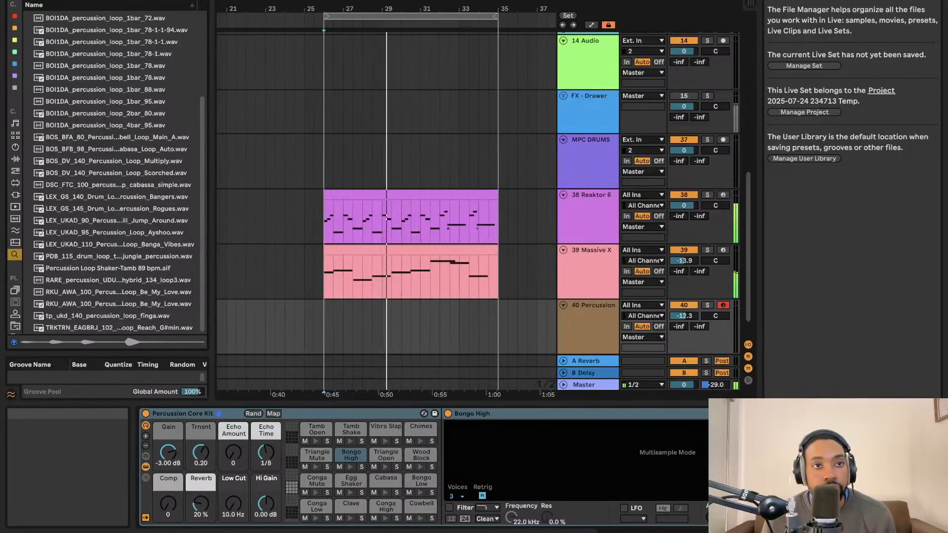
{"action": "left_click", "coordinate": [106, 32]}
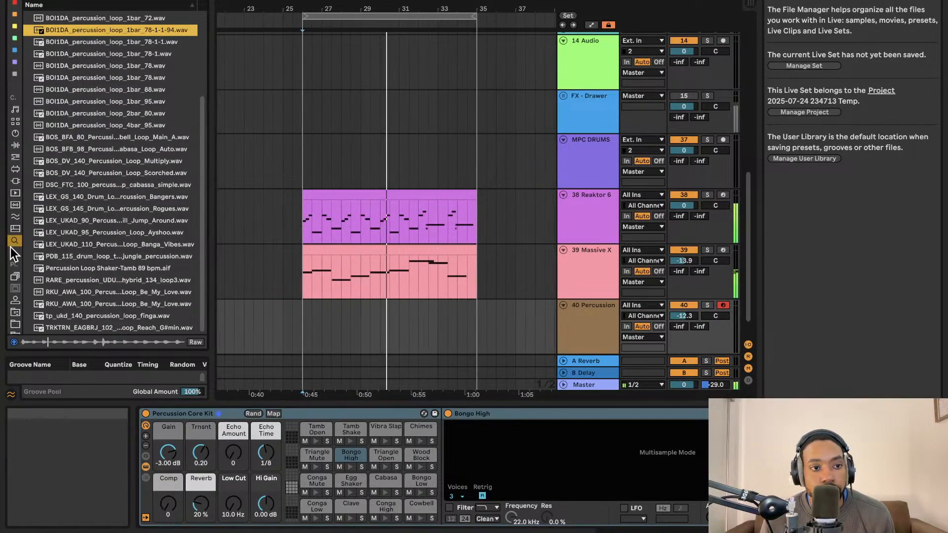
Try BOI1DA_percussion_loop_1bar_78-1-1-94.wav as a MIDI clip on the percussion track, and delete the clip
{"action": "left_click_drag", "start_coordinate": [82, 34], "coordinate": [292, 336]}
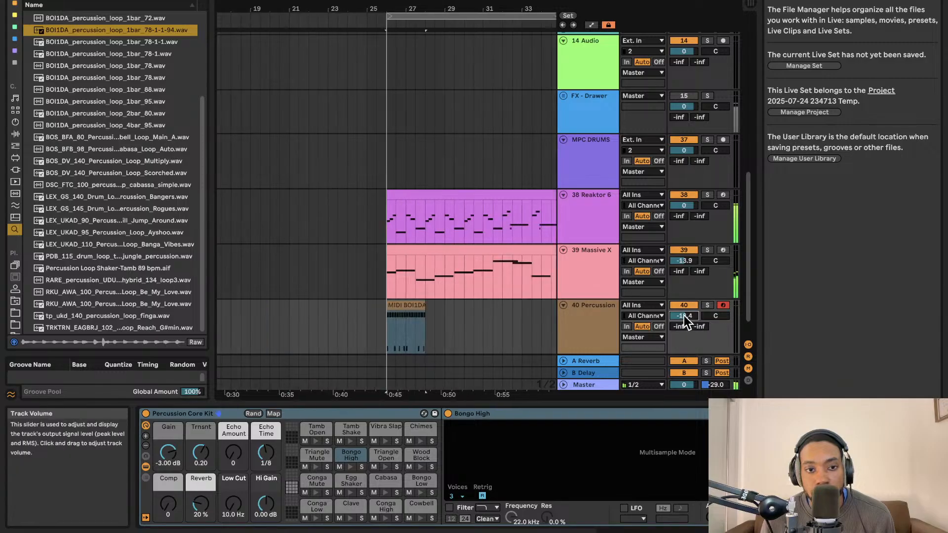
{"action": "left_click_drag", "start_coordinate": [388, 302], "coordinate": [406, 301]}
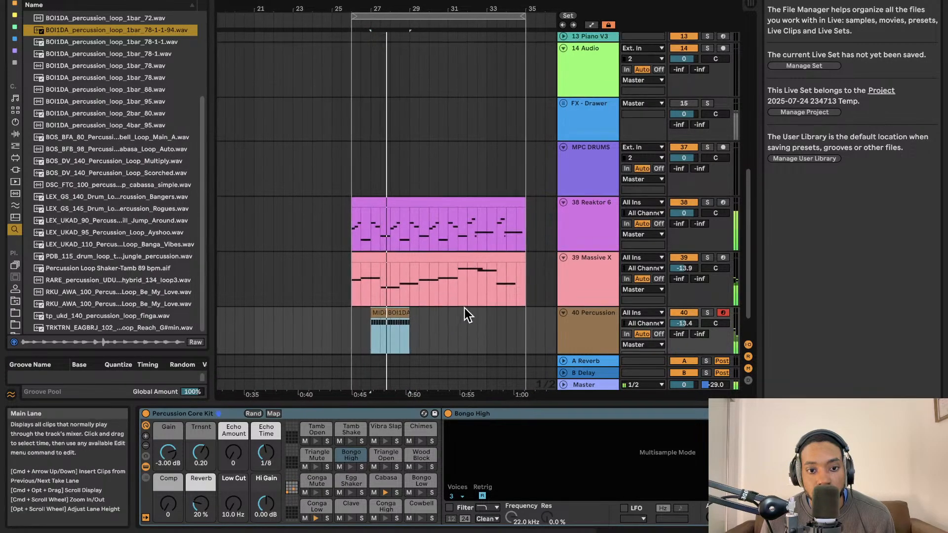
{"action": "left_click", "coordinate": [393, 330]}
{"action": "key", "text": "space"}
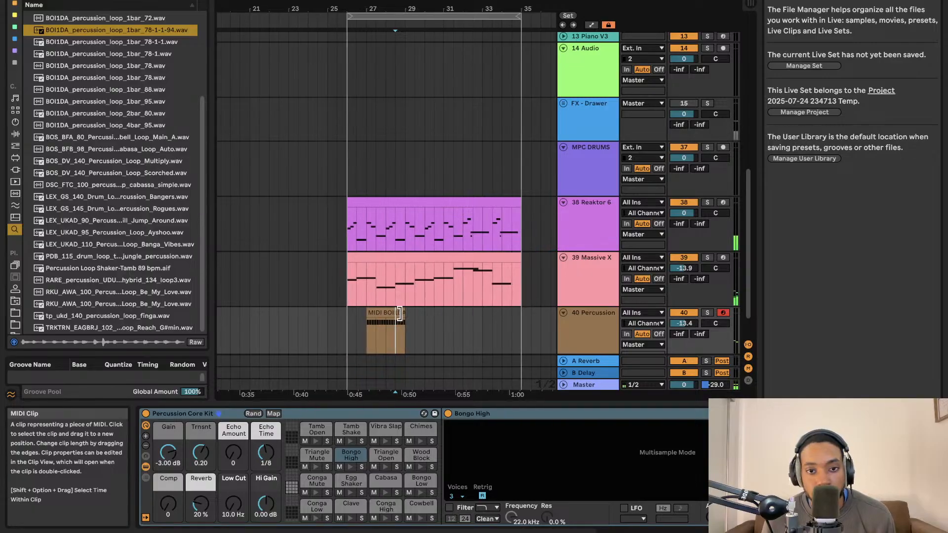
{"action": "left_click", "coordinate": [403, 313]}
{"action": "left_click_drag", "start_coordinate": [365, 312], "coordinate": [369, 313]}
{"action": "key", "text": "Delete"}
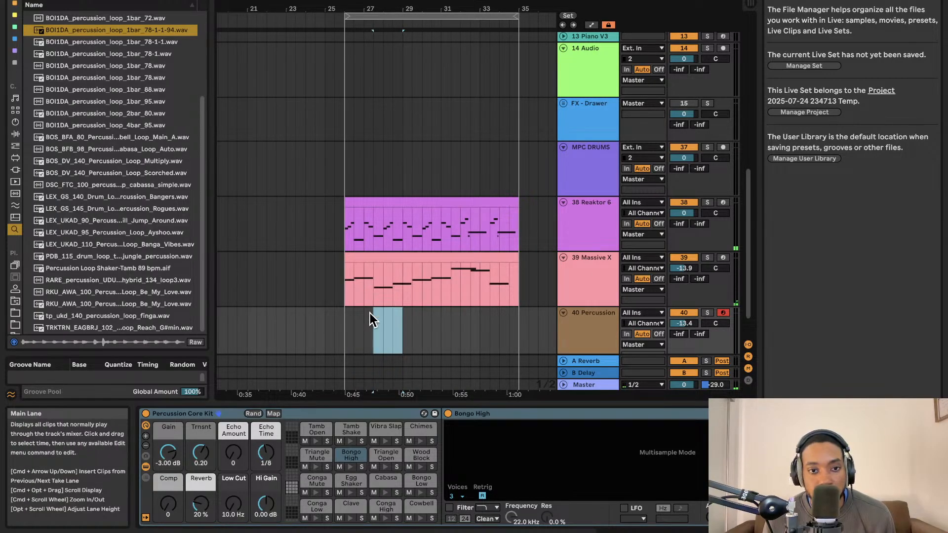
Audition other loops against the looped melody, including BOI1DA_percussion_loop_1bar_78.wav, and show the orange collection in the browser
{"action": "left_click", "coordinate": [161, 259]}
{"action": "key", "text": "space"}
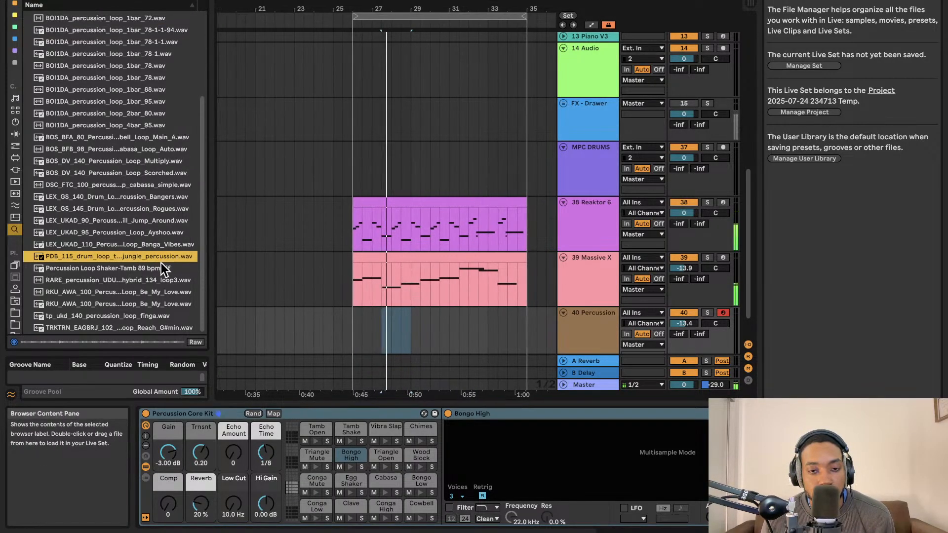
{"action": "left_click", "coordinate": [344, 322]}
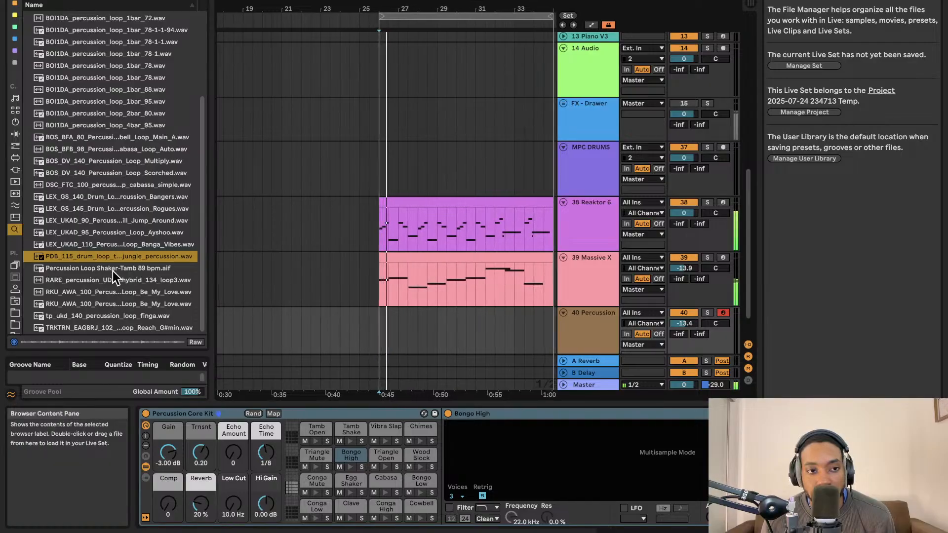
{"action": "scroll", "coordinate": [97, 253], "scroll_direction": "up", "scroll_amount": 5}
{"action": "left_click", "coordinate": [105, 196]}
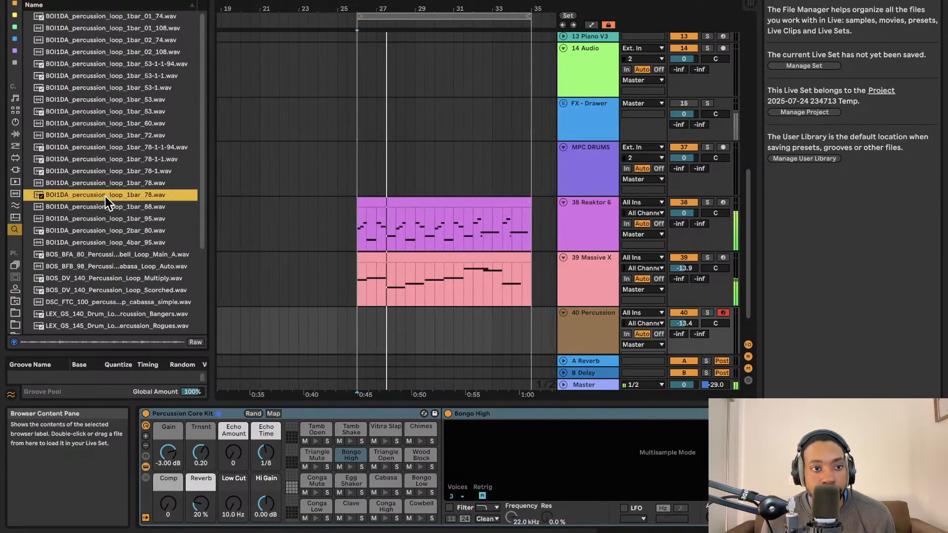
{"action": "scroll", "coordinate": [111, 225], "scroll_direction": "down", "scroll_amount": 5}
{"action": "scroll", "coordinate": [111, 221], "scroll_direction": "up", "scroll_amount": 5}
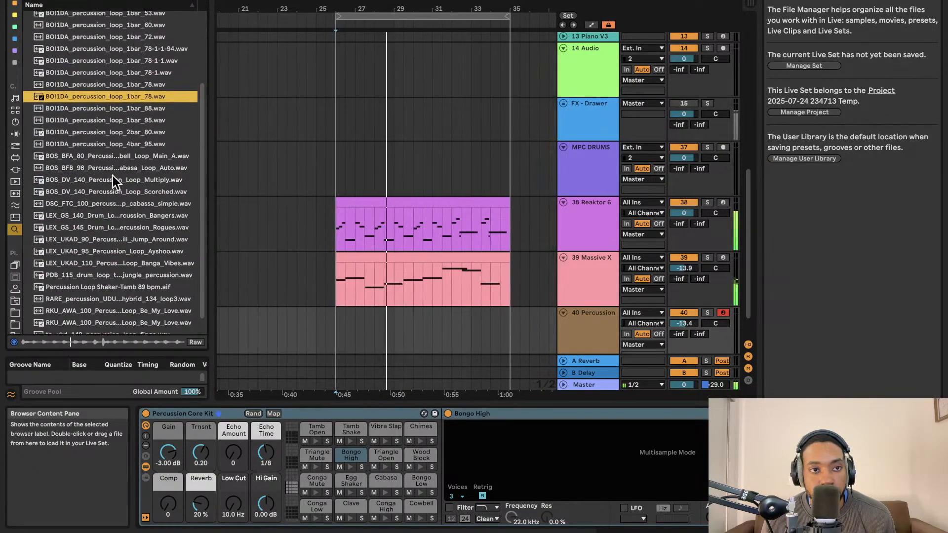
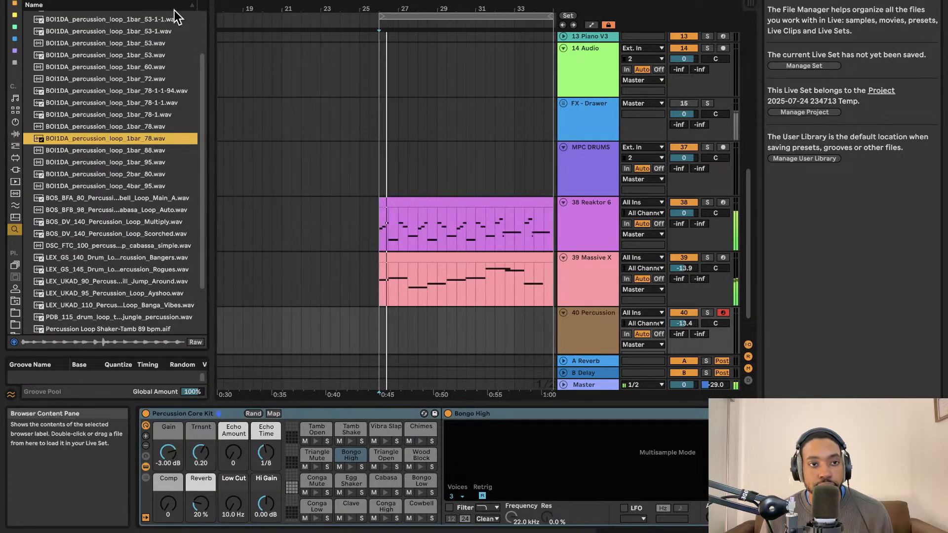
{"action": "scroll", "coordinate": [39, 48], "scroll_direction": "up", "scroll_amount": 2}
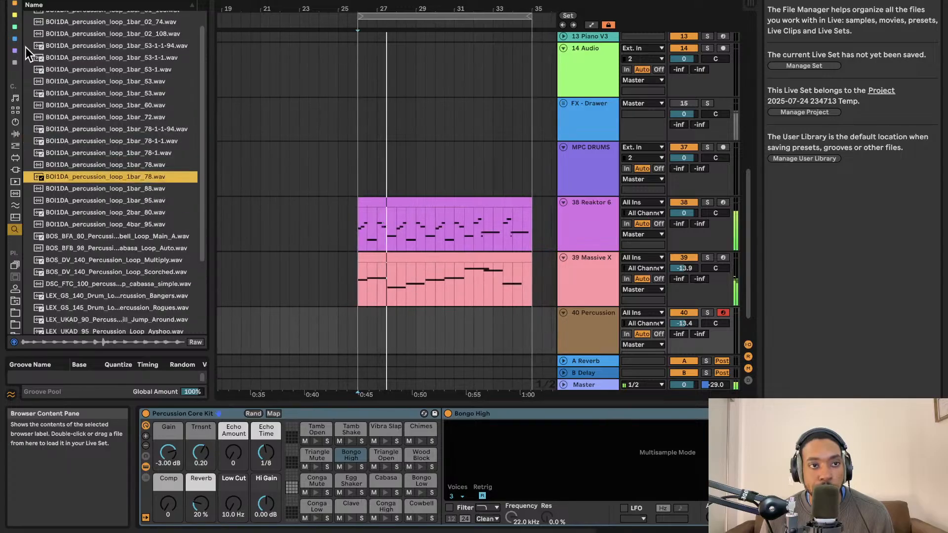
{"action": "scroll", "coordinate": [20, 44], "scroll_direction": "up", "scroll_amount": 2}
{"action": "left_click", "coordinate": [16, 28]}
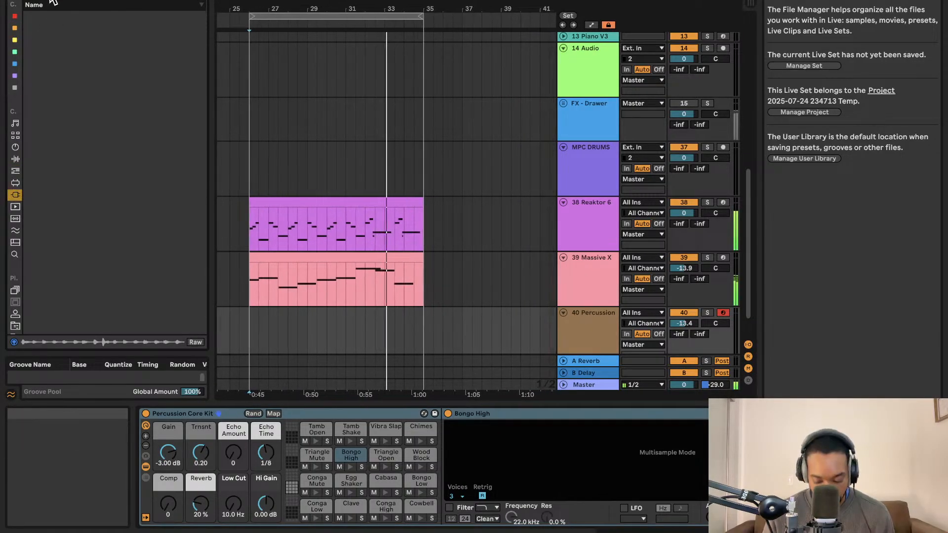
Search the browser's instruments for "tech", add the Drift bass preset 808 Pure.adg as a new track, and mute that track
{"action": "key", "text": "BackSpace"}
{"action": "key", "text": "BackSpace"}
{"action": "key", "text": "BackSpace"}
{"action": "key", "text": "BackSpace"}
{"action": "type", "text": "tech"}
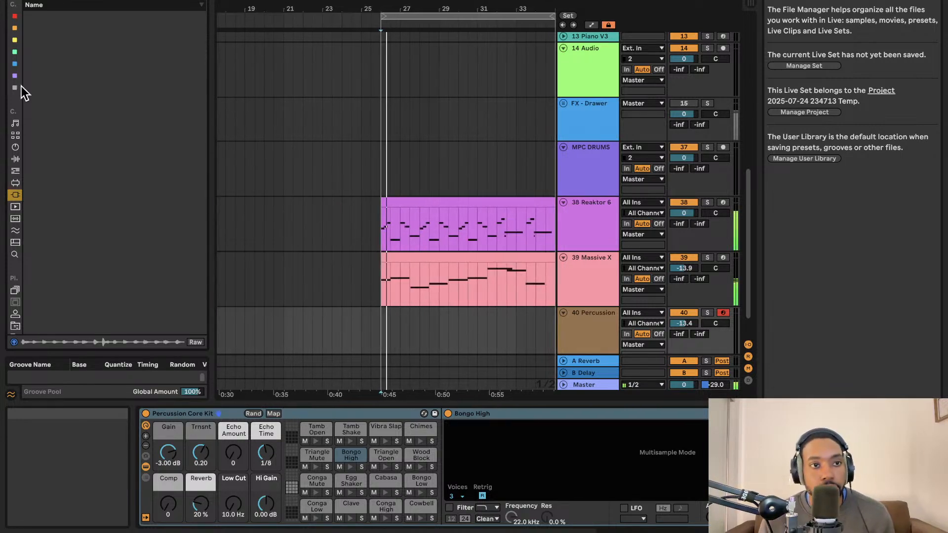
{"action": "left_click", "coordinate": [15, 146]}
{"action": "left_click", "coordinate": [34, 29]}
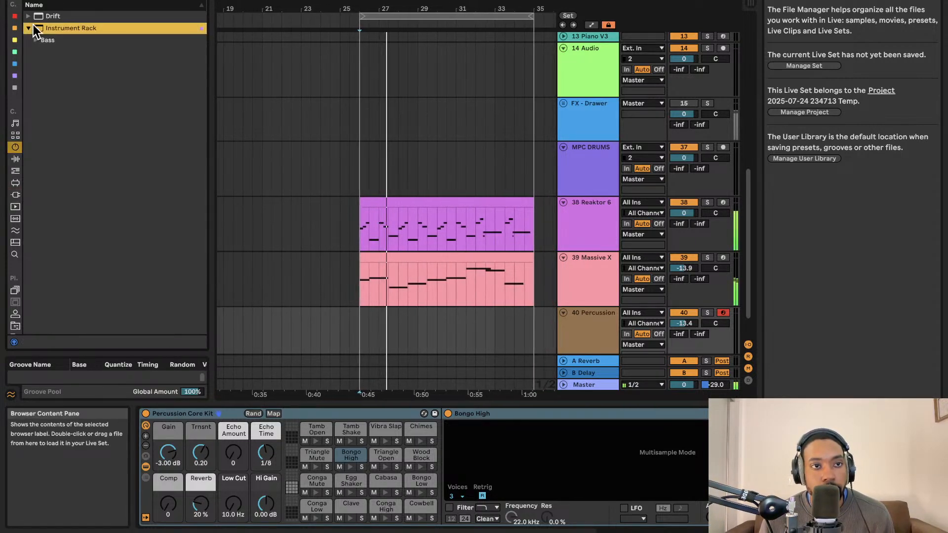
{"action": "left_click", "coordinate": [34, 19]}
{"action": "left_click", "coordinate": [35, 31]}
{"action": "left_click_drag", "start_coordinate": [50, 39], "coordinate": [591, 342]}
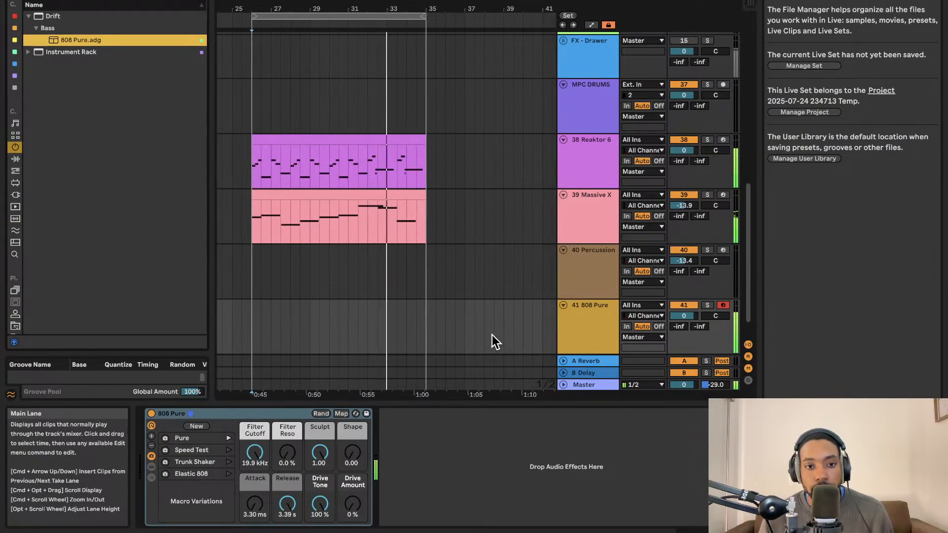
{"action": "left_click", "coordinate": [683, 304]}
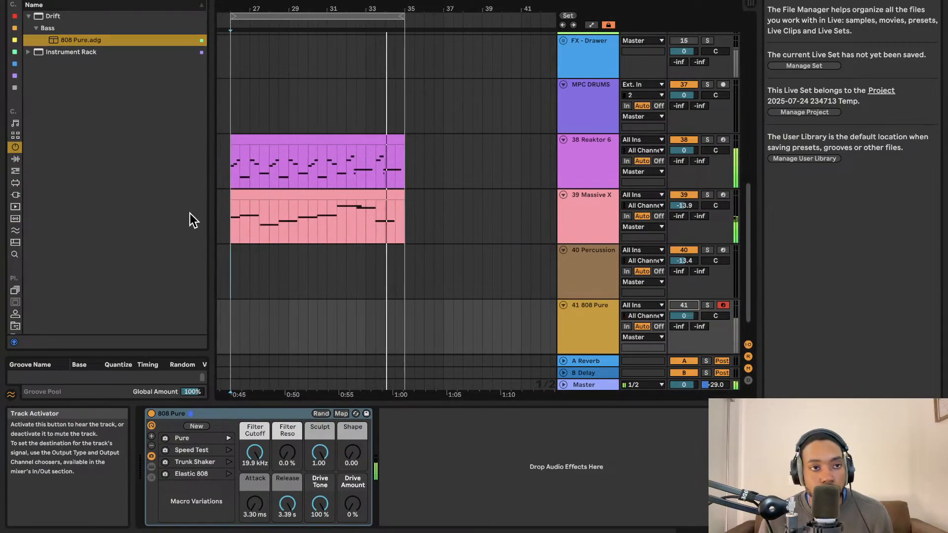
Look through the instrument racks, MIDI effects and Native Instruments plug-ins for another sound
{"action": "left_click", "coordinate": [27, 51]}
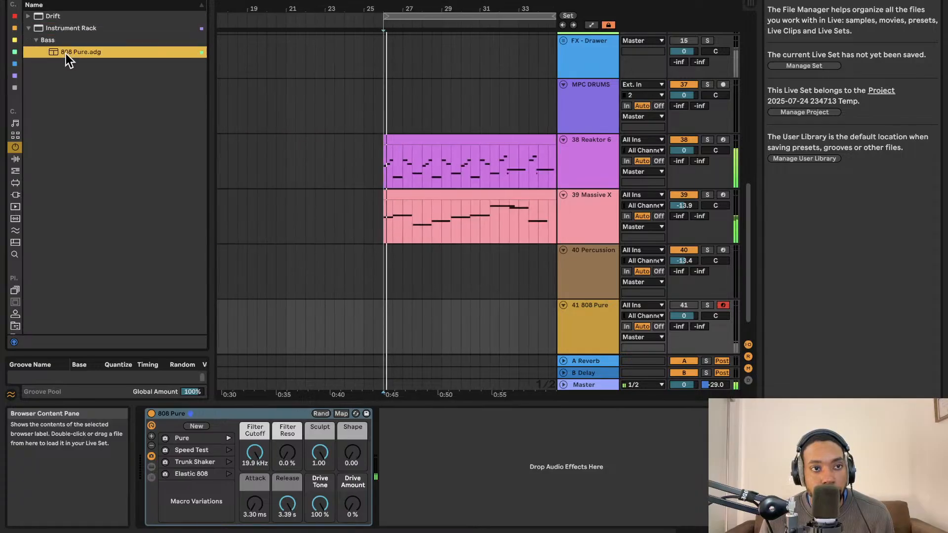
{"action": "left_click", "coordinate": [12, 172]}
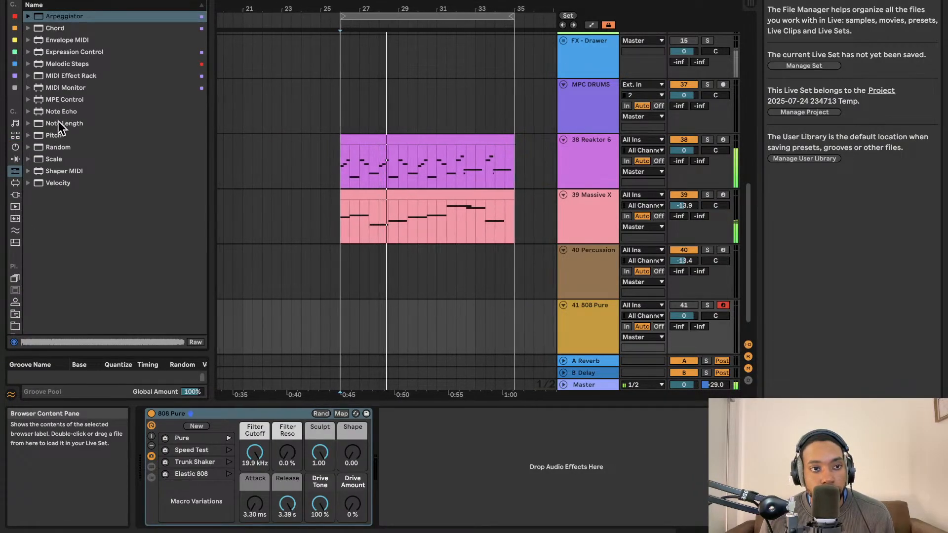
{"action": "left_click", "coordinate": [15, 195]}
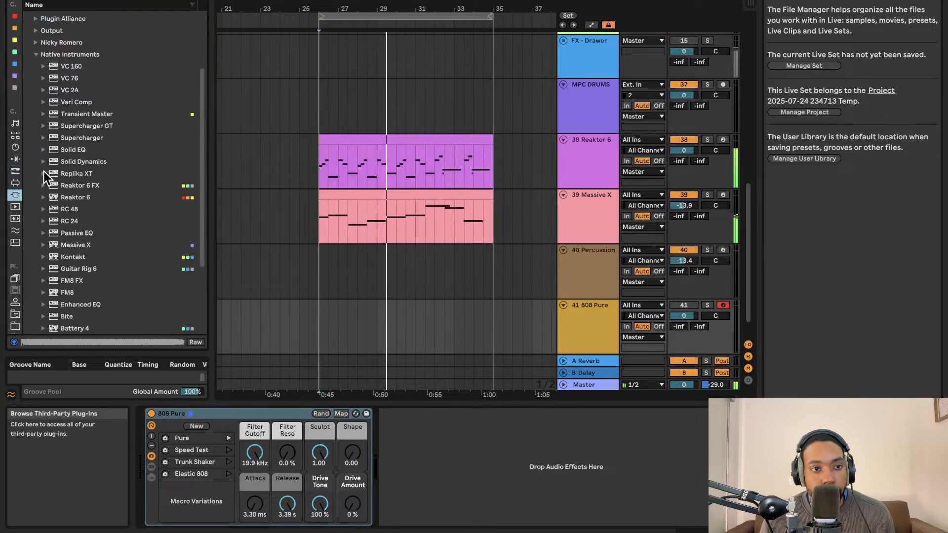
{"action": "left_click", "coordinate": [80, 220]}
{"action": "scroll", "coordinate": [92, 219], "scroll_direction": "down", "scroll_amount": 4}
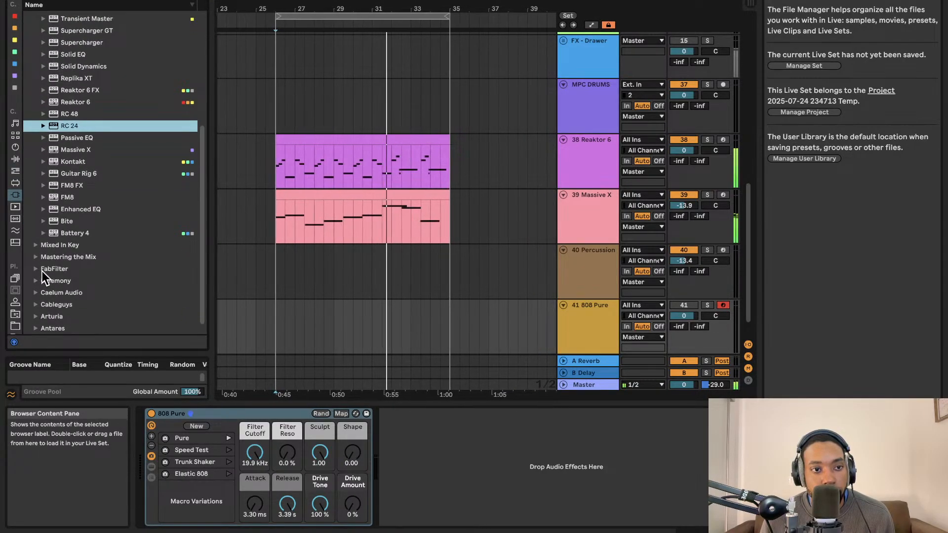
{"action": "scroll", "coordinate": [73, 168], "scroll_direction": "up", "scroll_amount": 1}
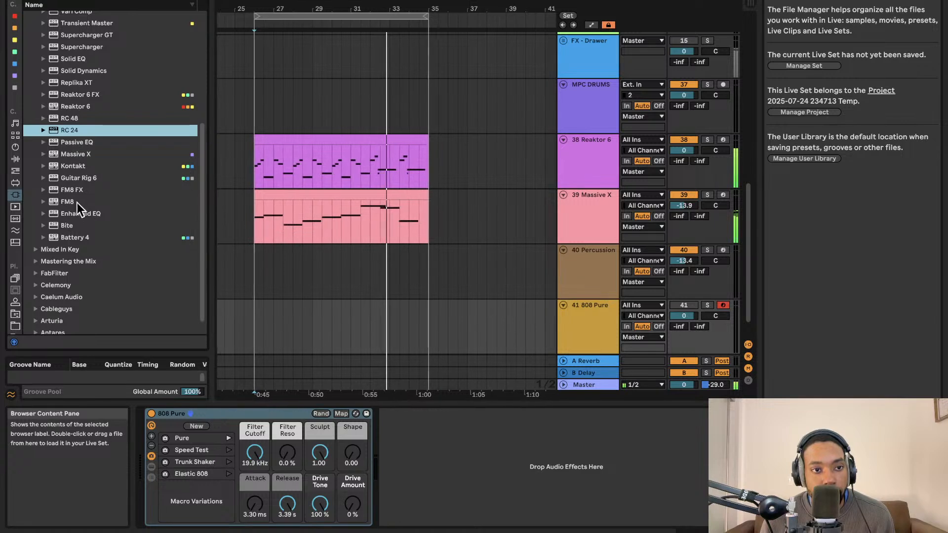
{"action": "left_click", "coordinate": [49, 179]}
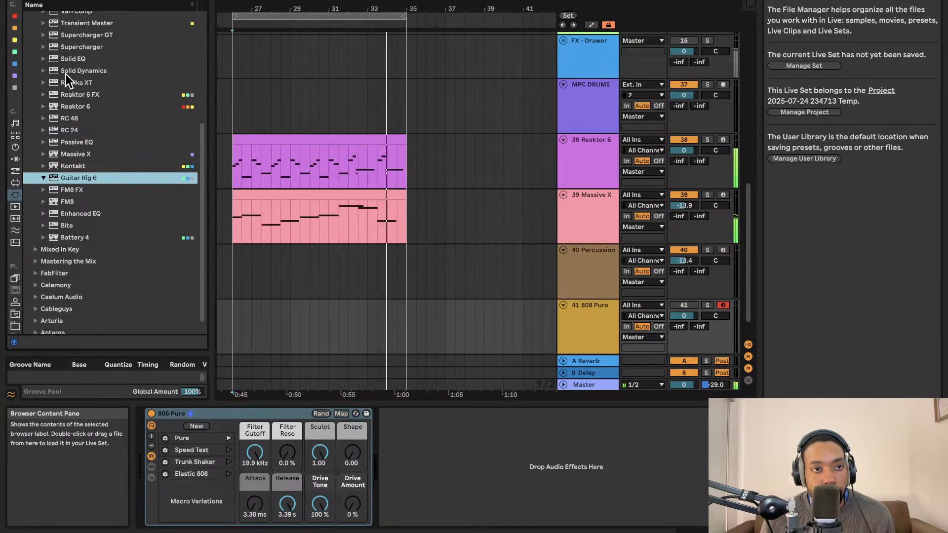
{"action": "scroll", "coordinate": [69, 87], "scroll_direction": "up", "scroll_amount": 2}
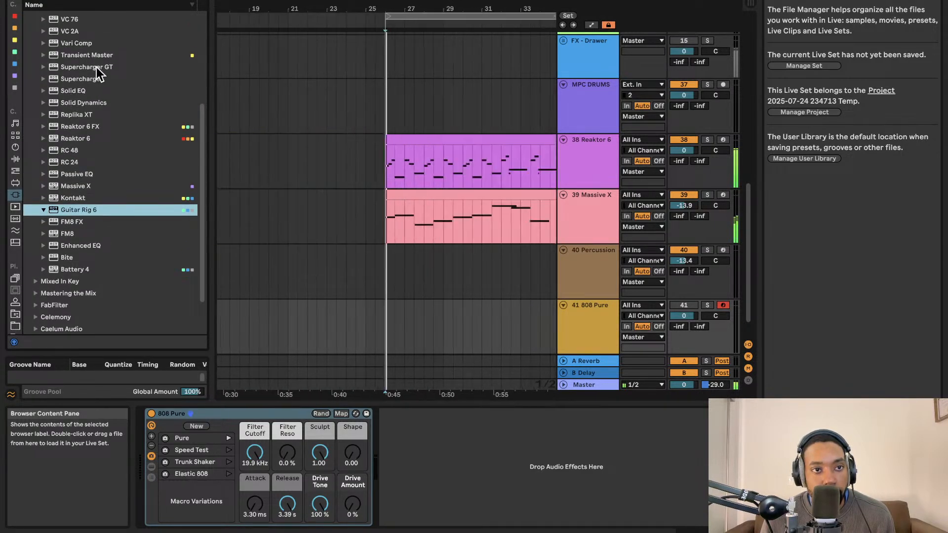
Search the orange collection for "bass", add Crack Rack Volume 2.adg from the red collection as a new track, and unfold the track
{"action": "left_click", "coordinate": [15, 27]}
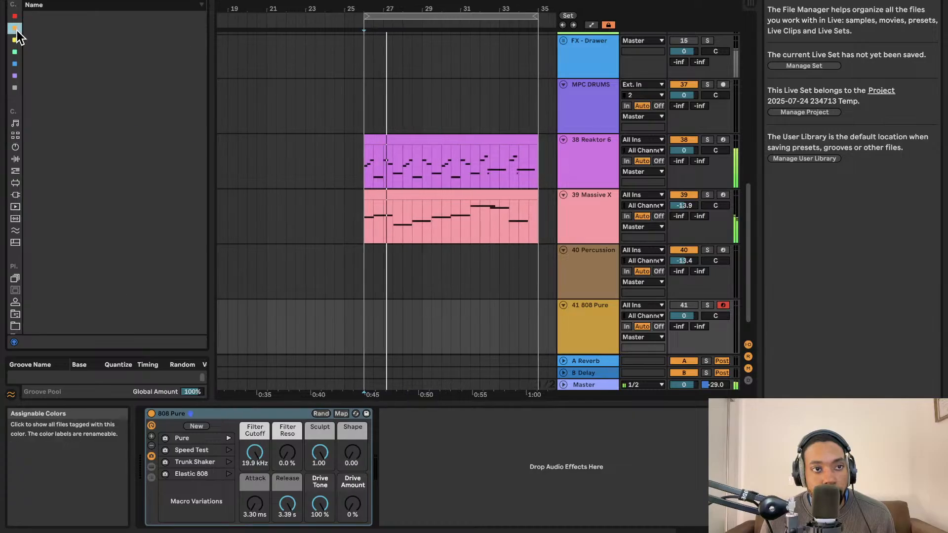
{"action": "left_click", "coordinate": [83, 0]}
{"action": "type", "text": "bass"}
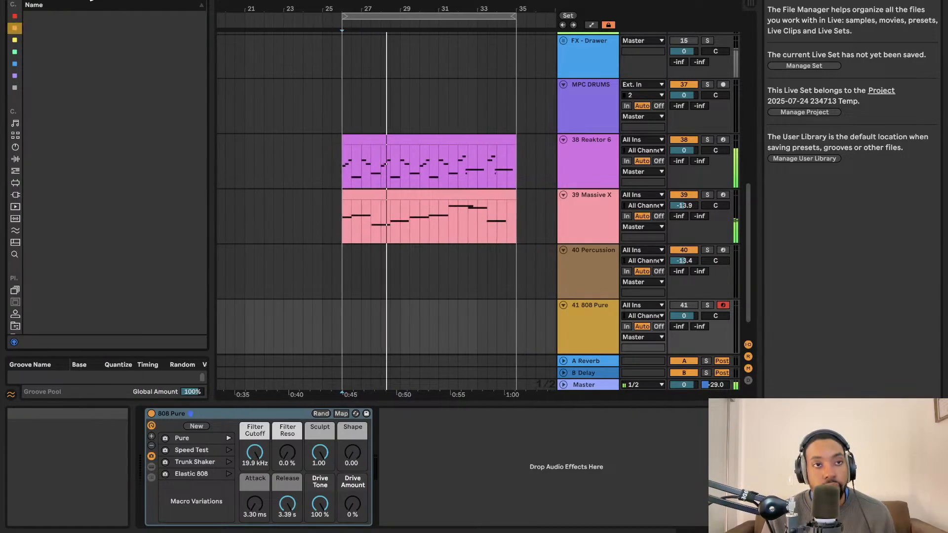
{"action": "left_click", "coordinate": [14, 16]}
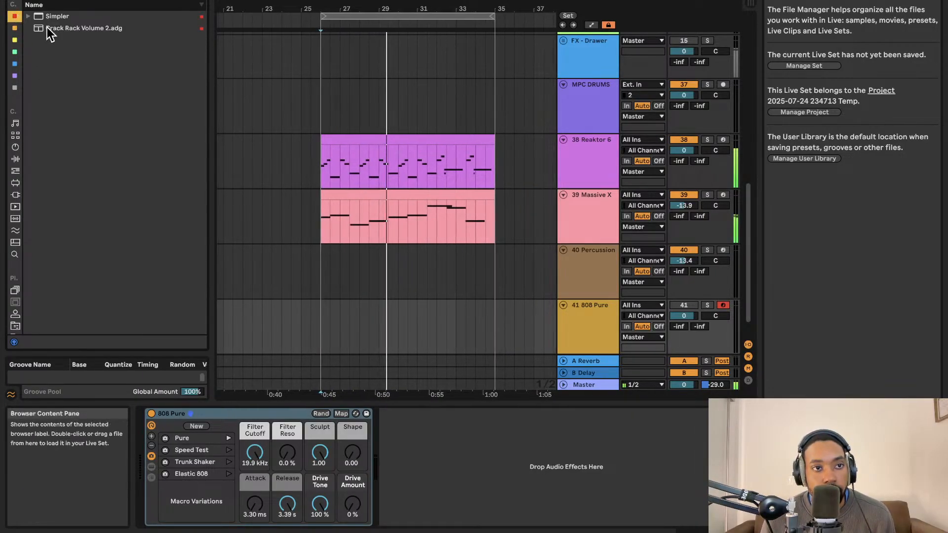
{"action": "left_click_drag", "start_coordinate": [46, 28], "coordinate": [591, 339]}
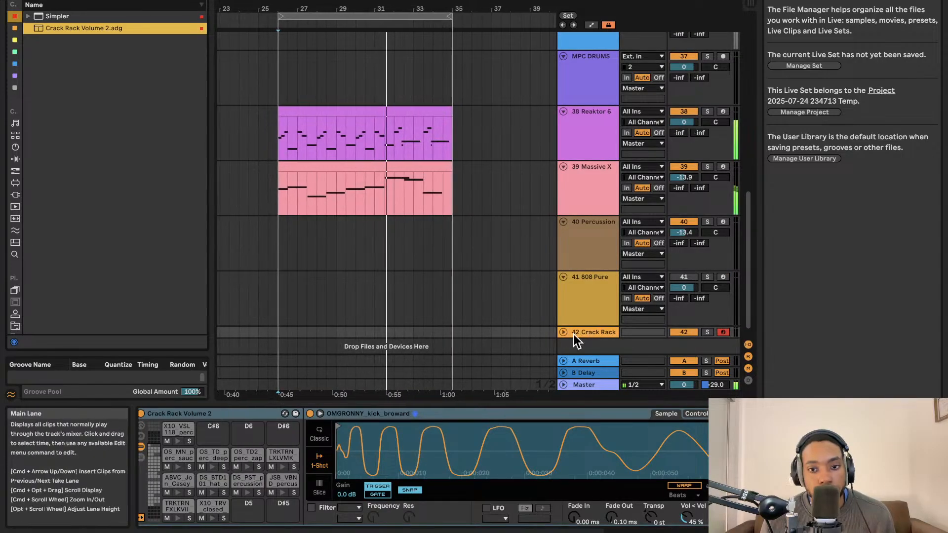
{"action": "left_click", "coordinate": [563, 333]}
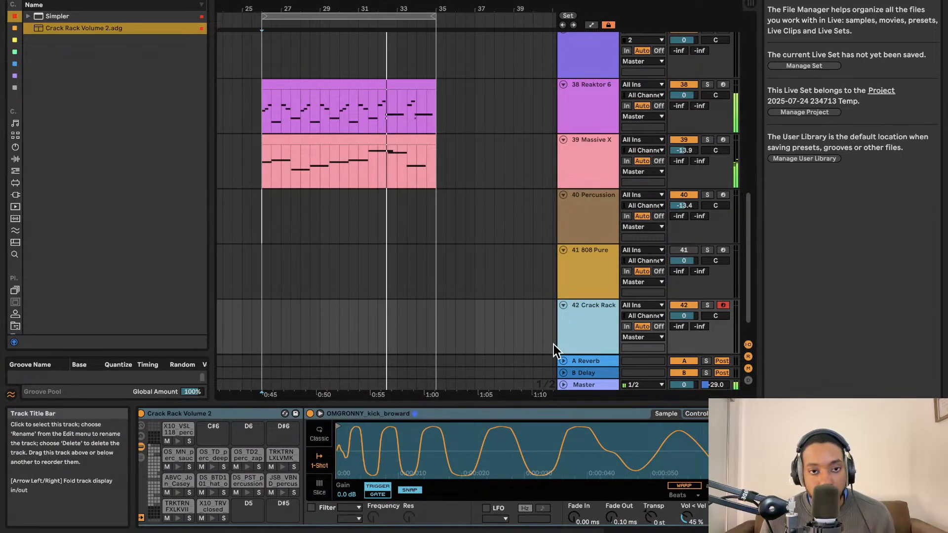
Duplicate the Crack Rack track and insert an empty one-bar MIDI clip at the loop start on the copy
{"action": "key", "text": "super+d"}
{"action": "left_click", "coordinate": [244, 325]}
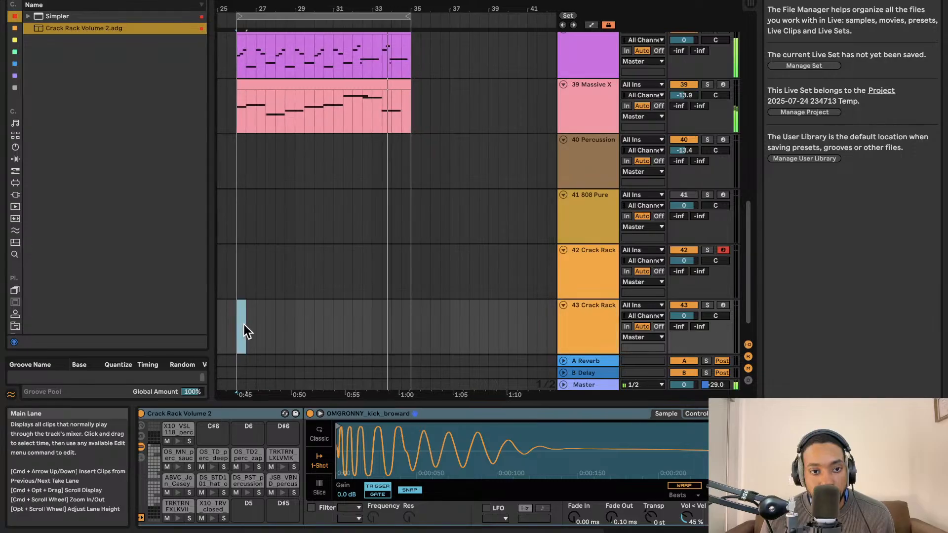
{"action": "left_click_drag", "start_coordinate": [244, 324], "coordinate": [259, 323]}
{"action": "key", "text": "super+shift+m"}
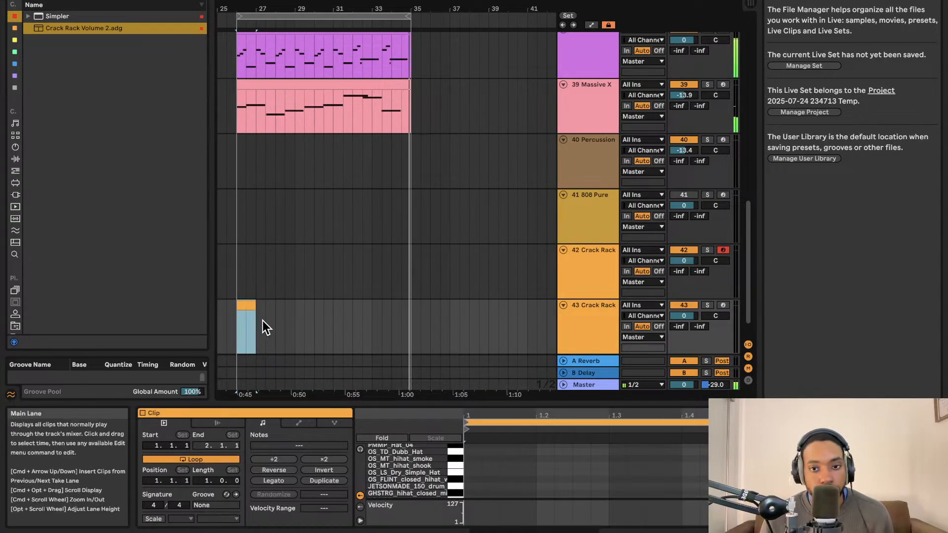
Insert an empty one-bar MIDI clip at the loop start on the original Crack Rack track and enlarge its note editor
{"action": "scroll", "coordinate": [251, 325], "scroll_direction": "down", "scroll_amount": 2}
{"action": "scroll", "coordinate": [276, 306], "scroll_direction": "left", "scroll_amount": 5}
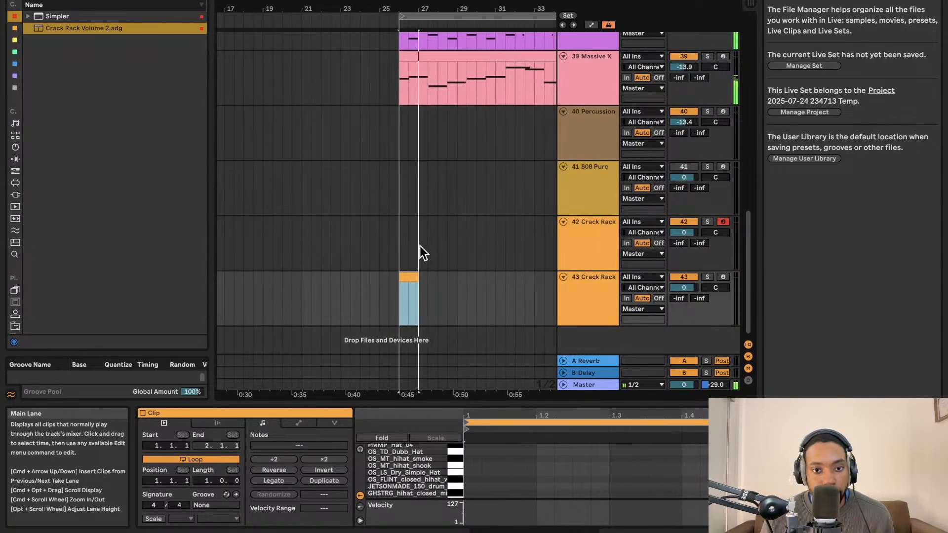
{"action": "left_click_drag", "start_coordinate": [400, 247], "coordinate": [419, 248]}
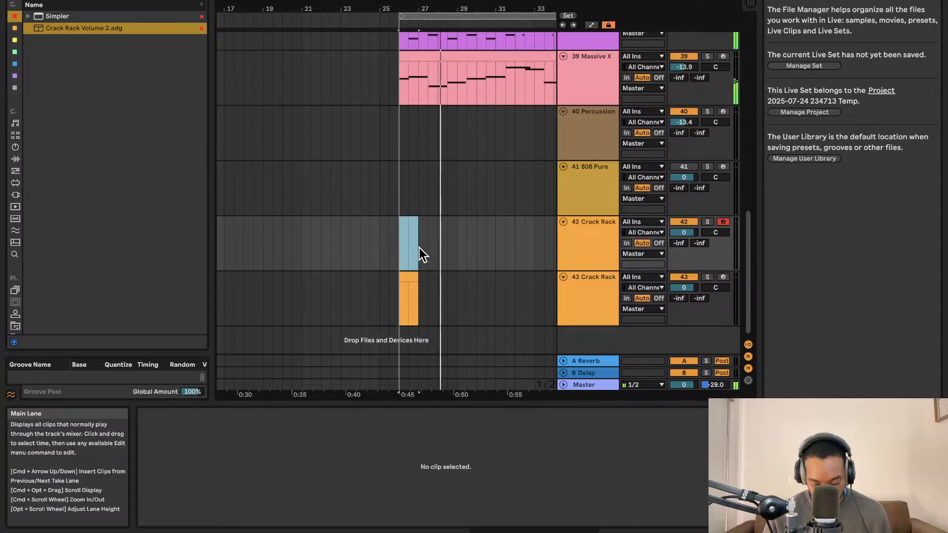
{"action": "key", "text": "super+shift+m"}
{"action": "left_click", "coordinate": [582, 242]}
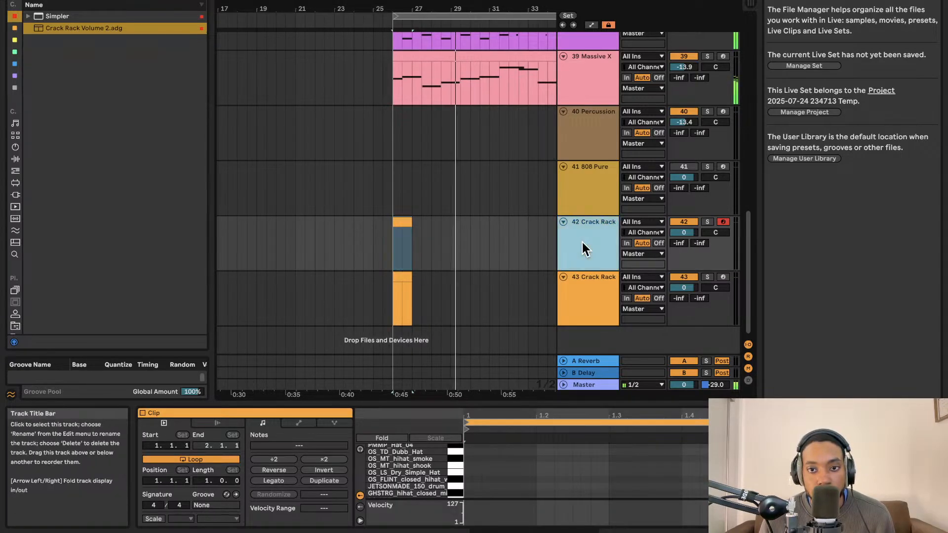
{"action": "left_click", "coordinate": [399, 223]}
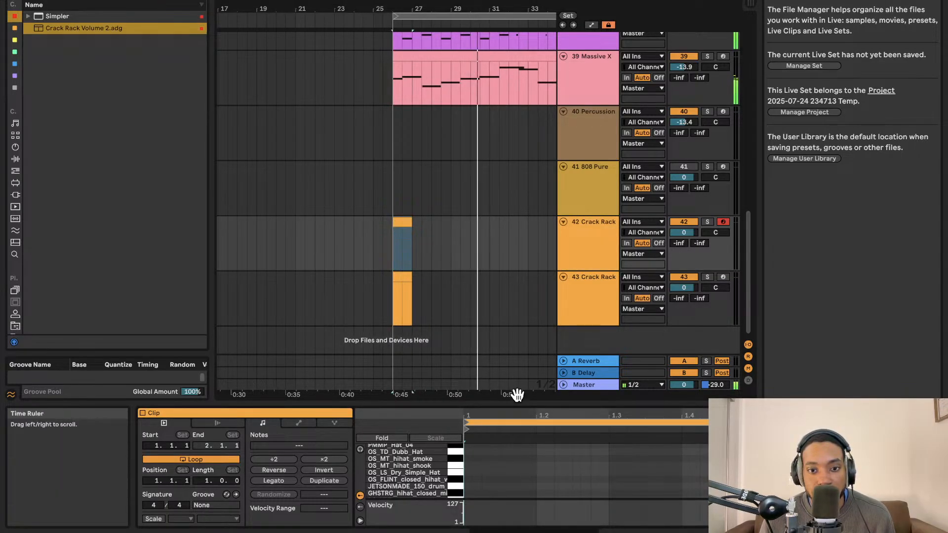
{"action": "left_click_drag", "start_coordinate": [516, 401], "coordinate": [429, 162]}
Add A3 hat hits on the first and fourth sixteenths of beat 1, and lower the Crack Rack track volume to -5.9 dB
{"action": "left_click", "coordinate": [386, 282]}
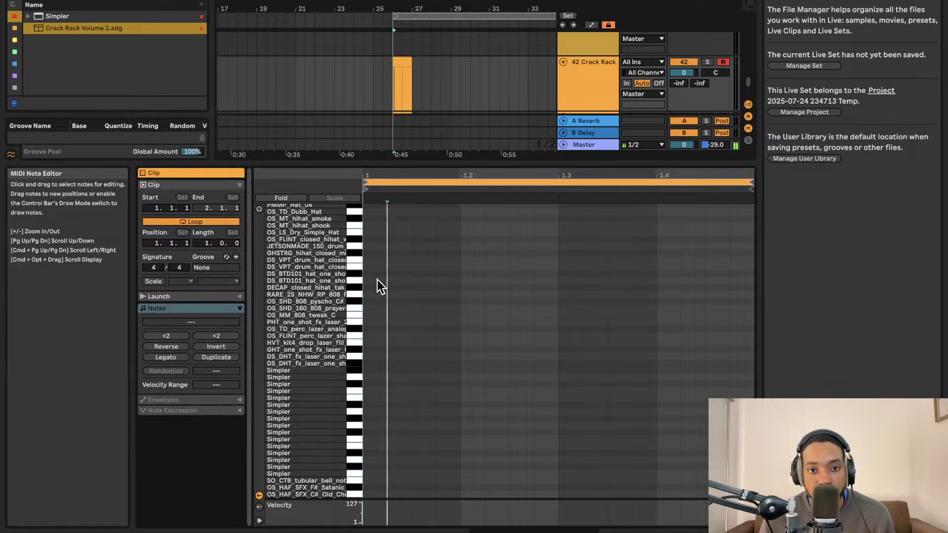
{"action": "double_click", "coordinate": [383, 282]}
{"action": "left_click", "coordinate": [436, 283]}
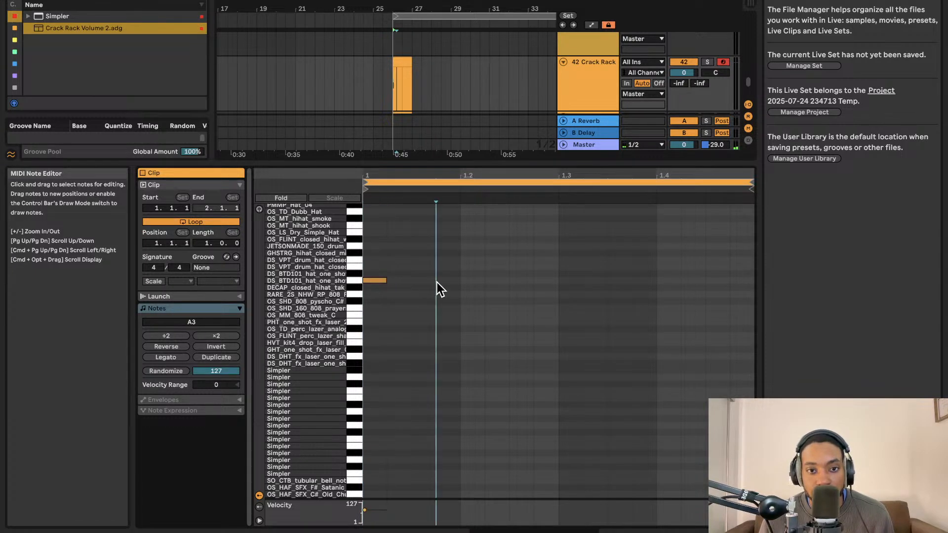
{"action": "key", "text": "space"}
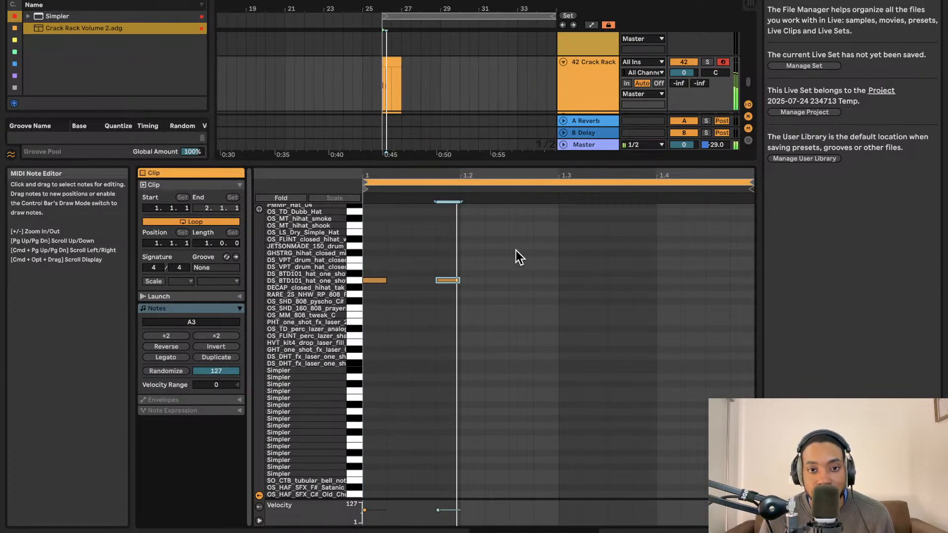
{"action": "left_click_drag", "start_coordinate": [693, 77], "coordinate": [693, 92]}
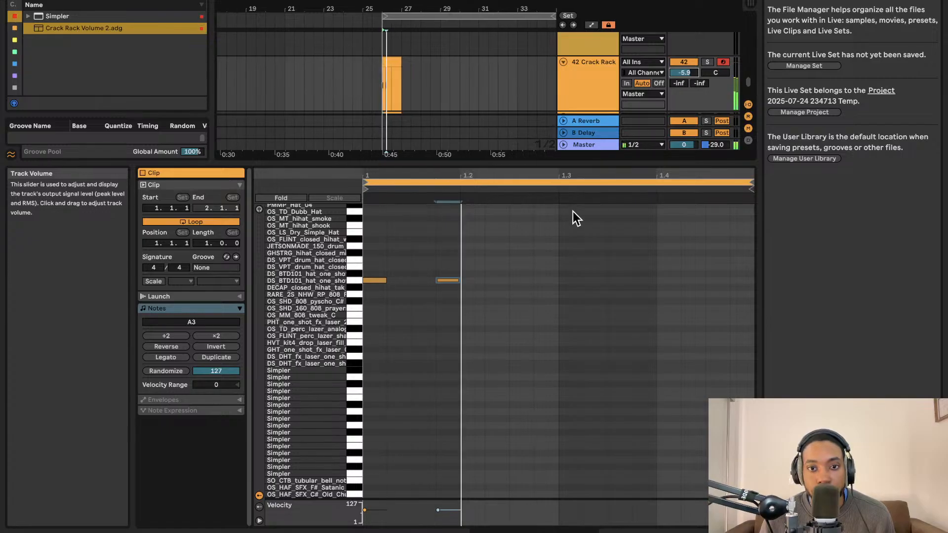
Add a closed hi-hat hit at beat 2, trying it on different samples and settling on the C#4 row
{"action": "double_click", "coordinate": [496, 280]}
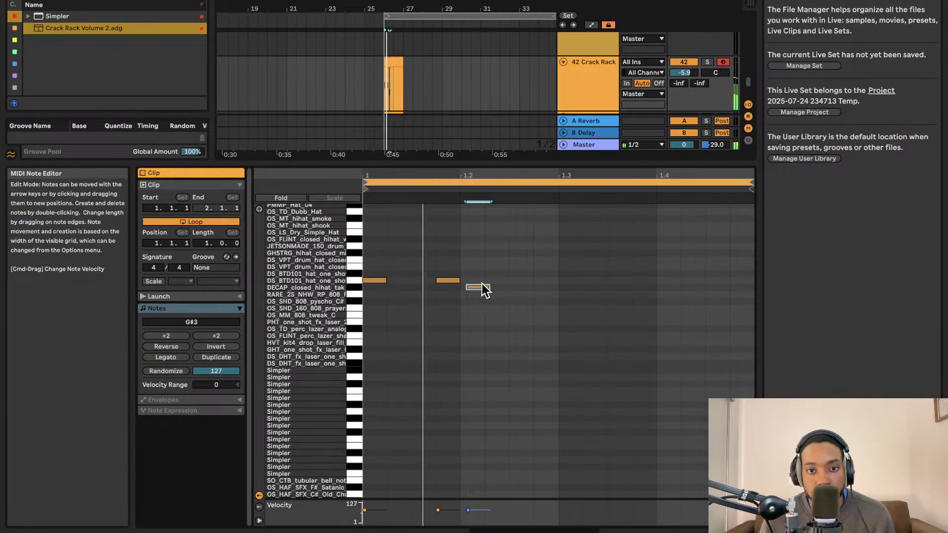
{"action": "left_click_drag", "start_coordinate": [481, 285], "coordinate": [472, 242]}
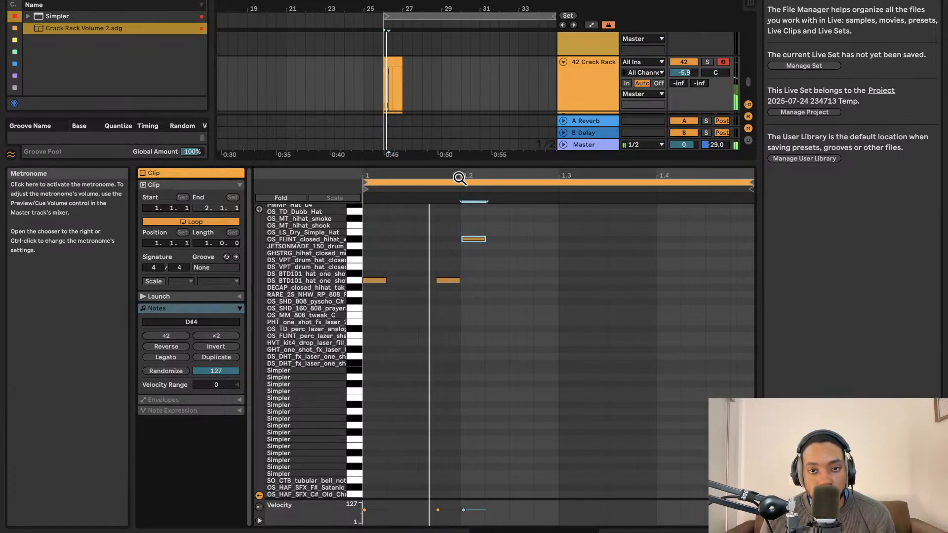
{"action": "mouse_move", "coordinate": [475, 239]}
{"action": "left_mouse_down"}
{"action": "mouse_move", "coordinate": [472, 253]}
{"action": "mouse_move", "coordinate": [491, 252]}
{"action": "left_mouse_up"}
{"action": "left_click", "coordinate": [506, 251]}
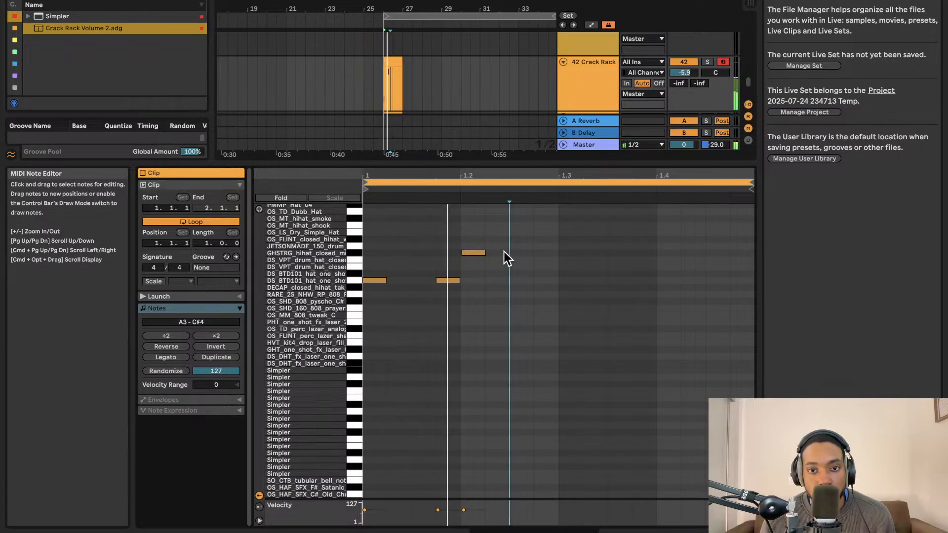
Add a C#4 hi-hat hit on the third sixteenth of beat 2 and an A3 hat hit on beat 3
{"action": "double_click", "coordinate": [503, 252]}
{"action": "mouse_move", "coordinate": [508, 253]}
{"action": "left_mouse_down"}
{"action": "mouse_move", "coordinate": [499, 252]}
{"action": "mouse_move", "coordinate": [526, 254]}
{"action": "left_mouse_up"}
{"action": "key", "text": "super+z"}
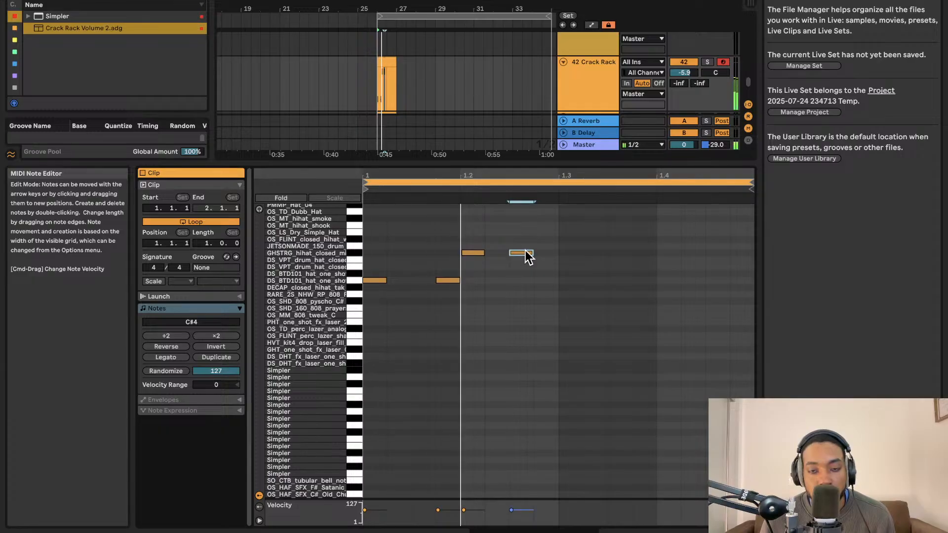
{"action": "double_click", "coordinate": [543, 280]}
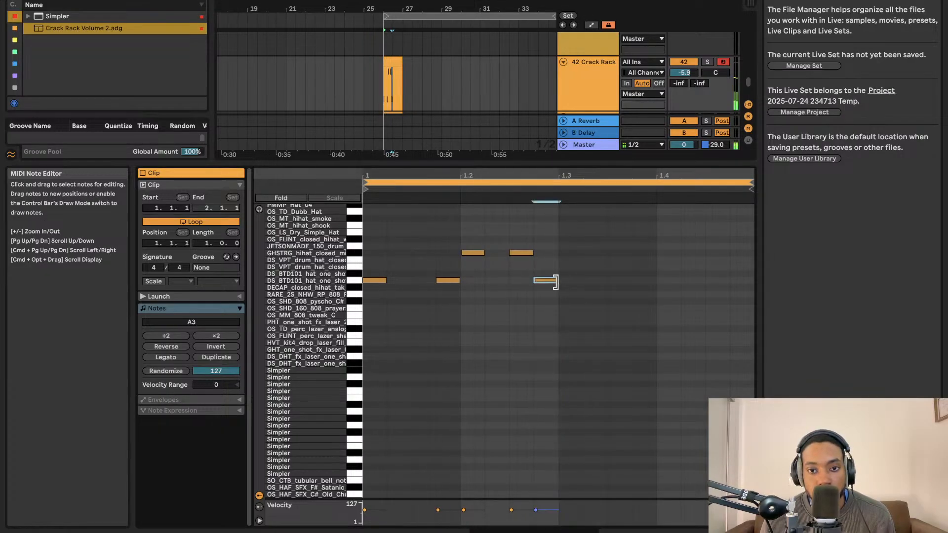
{"action": "left_click_drag", "start_coordinate": [556, 281], "coordinate": [562, 283]}
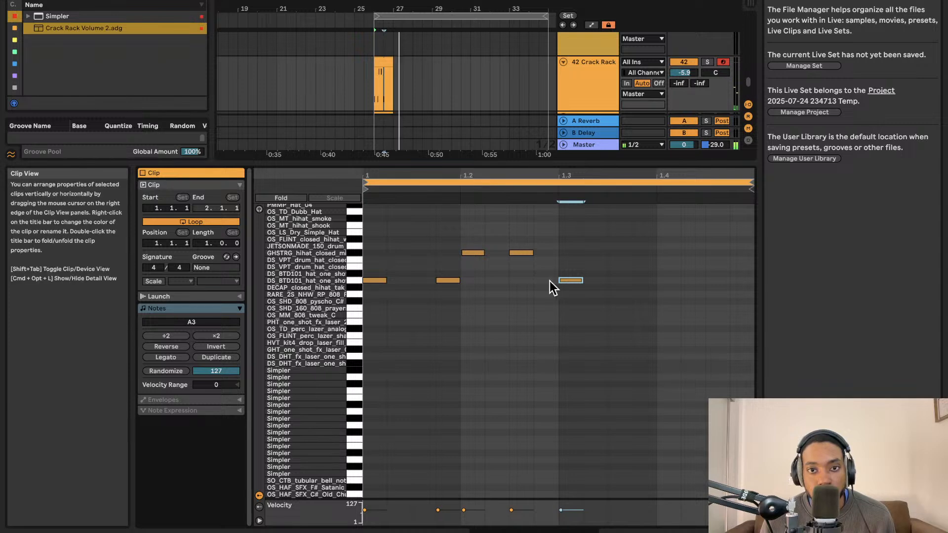
{"action": "left_click_drag", "start_coordinate": [543, 165], "coordinate": [552, 405]}
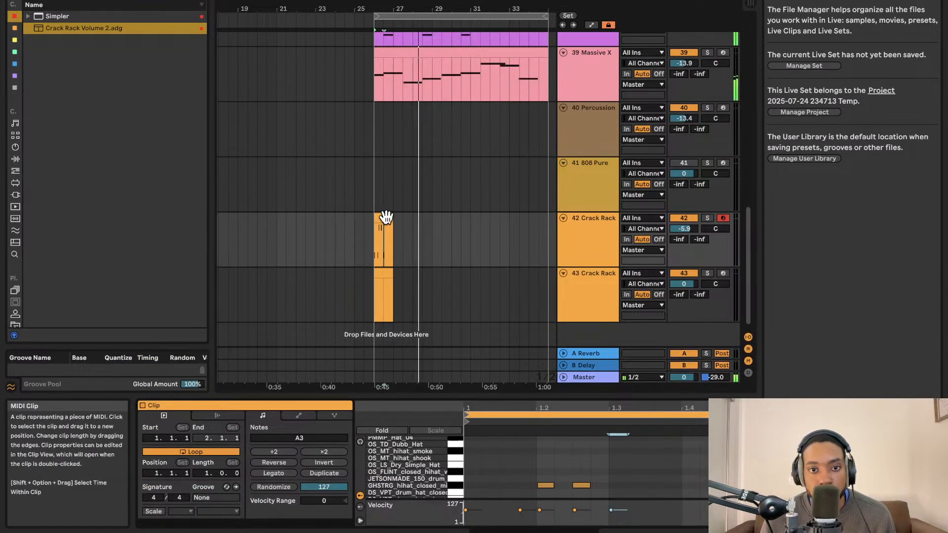
{"action": "scroll", "coordinate": [434, 220], "scroll_direction": "right", "scroll_amount": 3}
{"action": "left_click_drag", "start_coordinate": [435, 218], "coordinate": [377, 217]}
{"action": "key", "text": "super+z"}
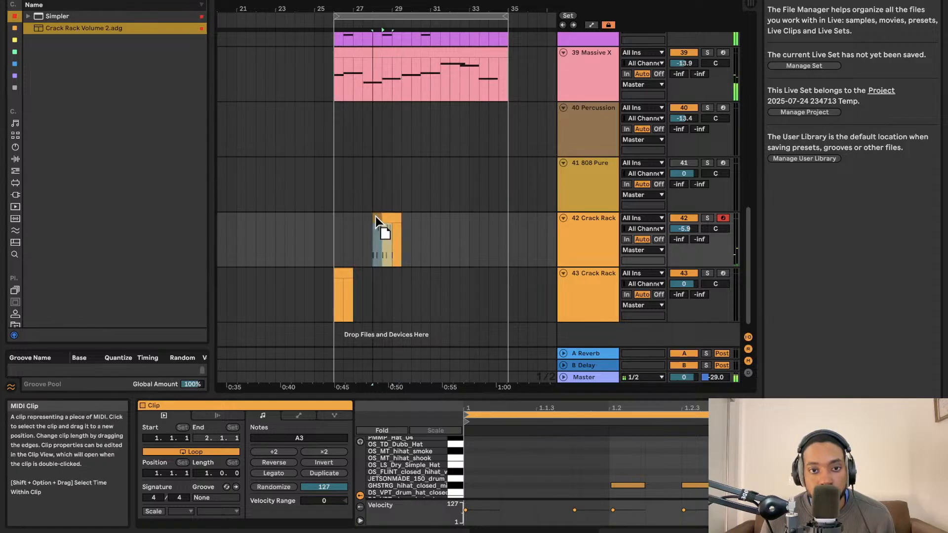
{"action": "scroll", "coordinate": [516, 232], "scroll_direction": "left", "scroll_amount": 2}
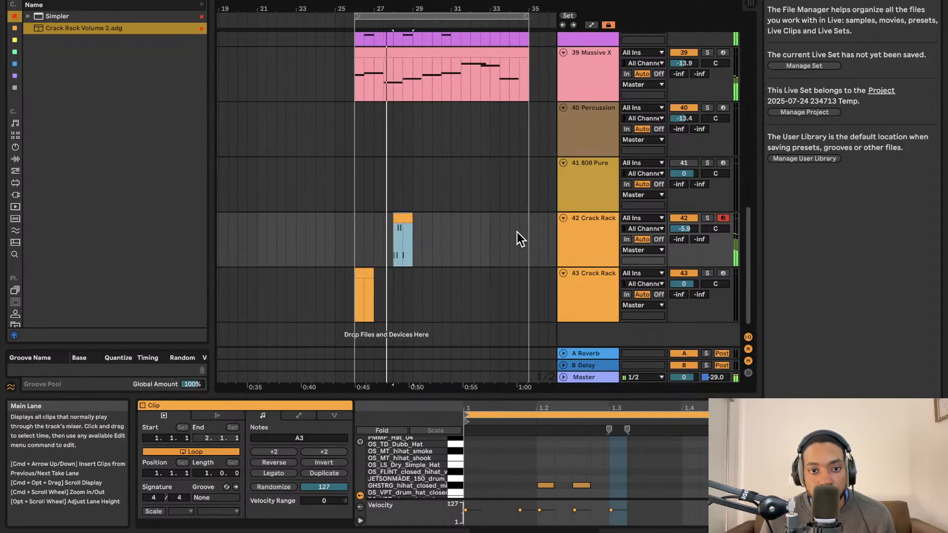
{"action": "key", "text": "super+z"}
{"action": "key", "text": "super+z"}
{"action": "key", "text": "super+z"}
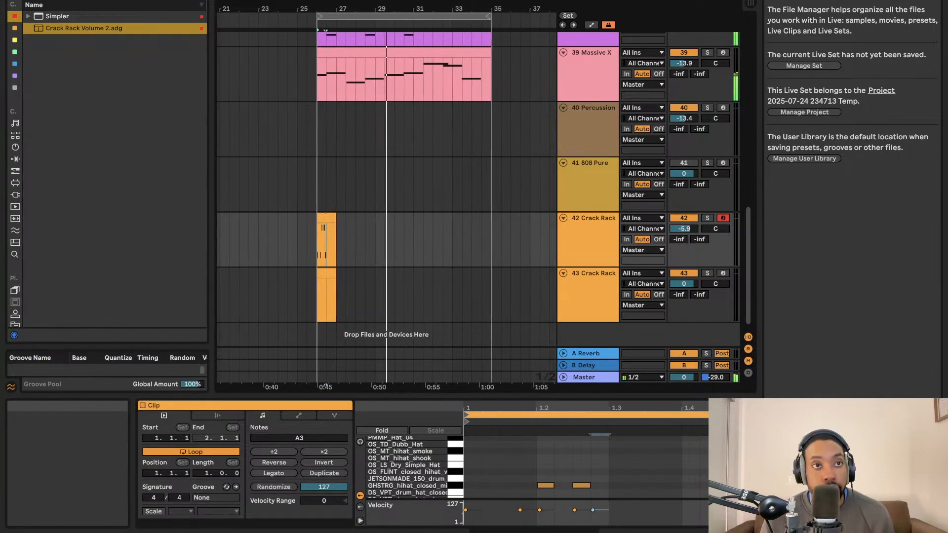
Redo the last undone note edit and move the hi-hat clip on track 42 to start at bar 27.3
{"action": "left_click", "coordinate": [90, 0]}
{"action": "left_click", "coordinate": [99, 0]}
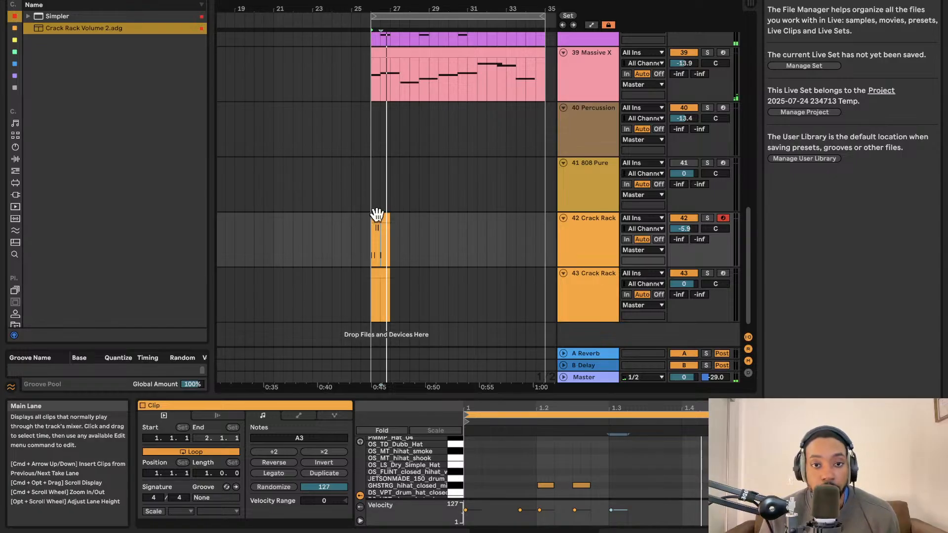
{"action": "left_click_drag", "start_coordinate": [410, 217], "coordinate": [410, 217]}
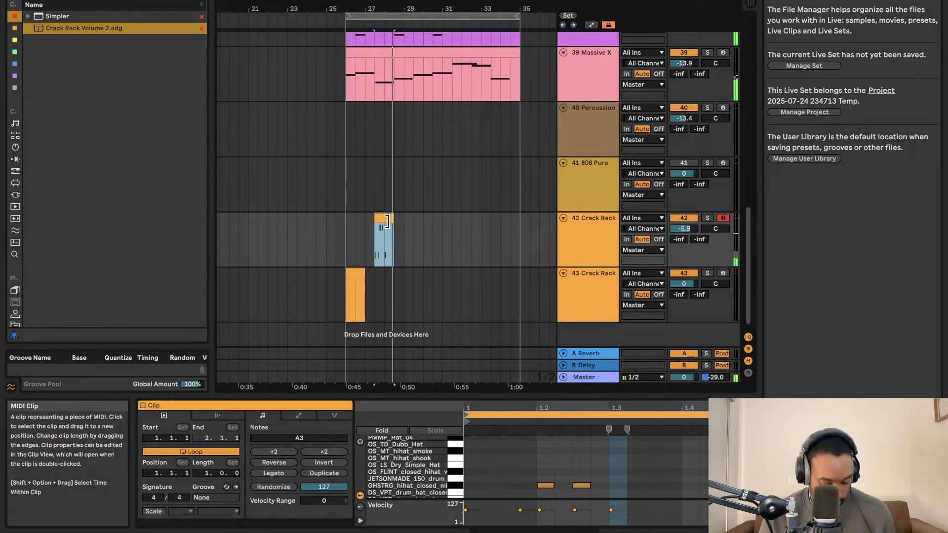
{"action": "key", "text": "super+d"}
{"action": "key", "text": "super+d"}
{"action": "key", "text": "super+d"}
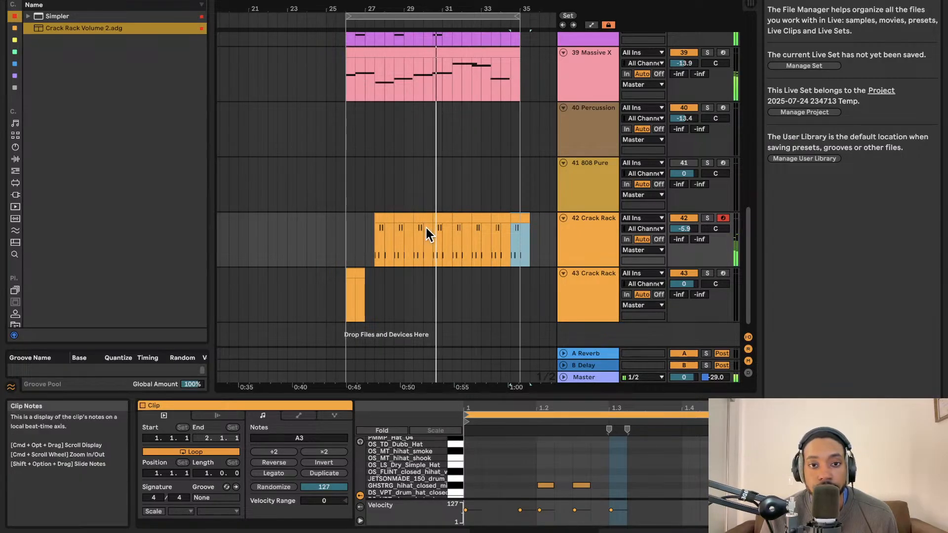
{"action": "key", "text": "super+z"}
{"action": "key", "text": "super+z"}
{"action": "key", "text": "super+z"}
{"action": "key", "text": "super+z"}
{"action": "key", "text": "super+z"}
{"action": "key", "text": "super+z"}
{"action": "key", "text": "super+z"}
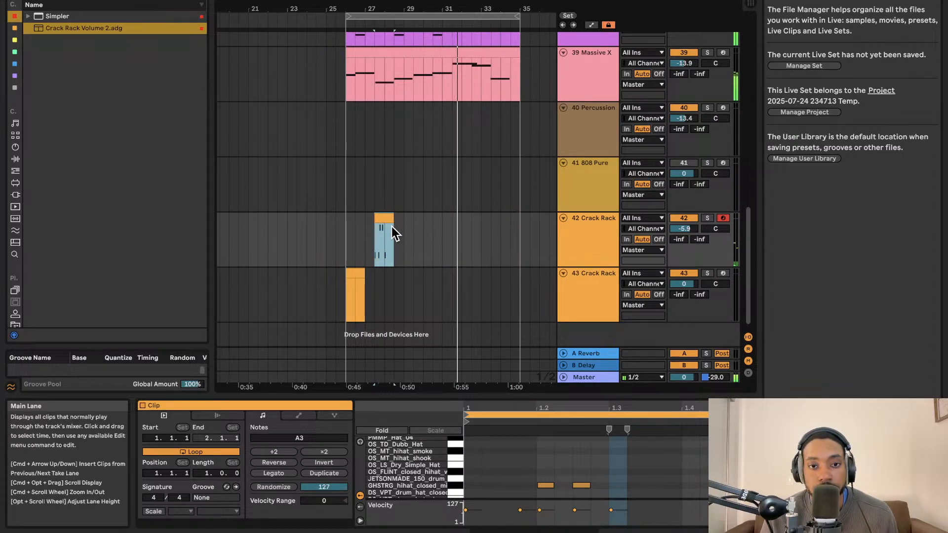
Restart playback and duplicate the hi-hat clip on track 42 once, directly after itself
{"action": "scroll", "coordinate": [393, 222], "scroll_direction": "left", "scroll_amount": 1}
{"action": "key", "text": "space"}
{"action": "key", "text": "space"}
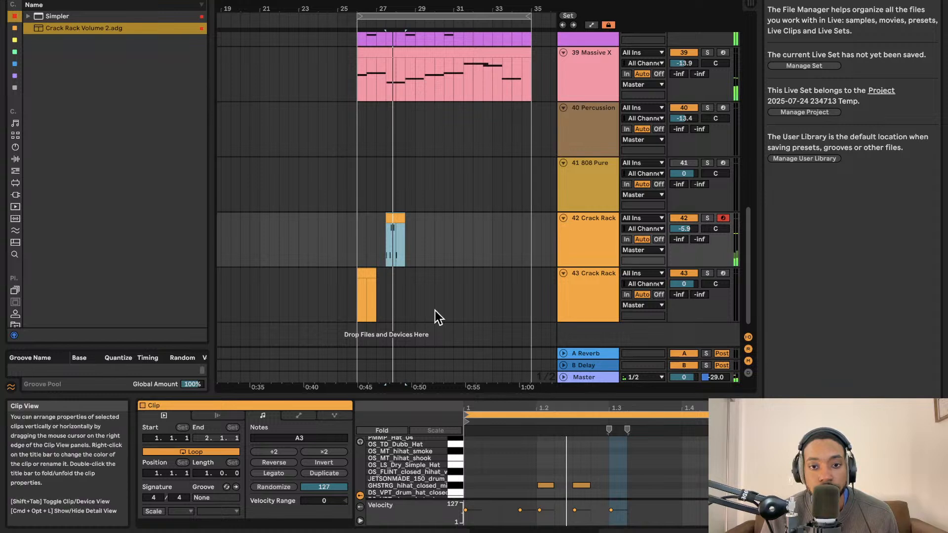
{"action": "key", "text": "super+d"}
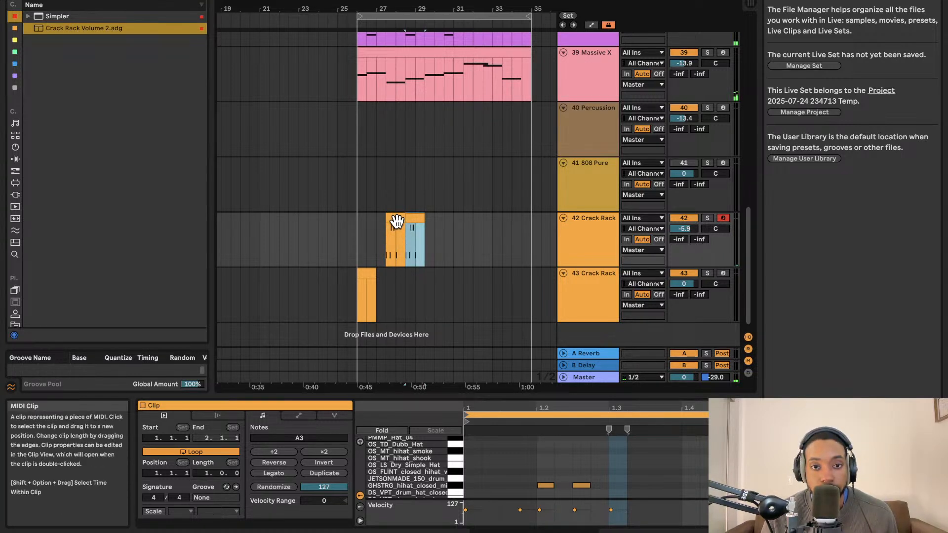
In the first of the two hi-hat clips, deactivate the three notes from beat 2 onward and play it back
{"action": "scroll", "coordinate": [527, 369], "scroll_direction": "right", "scroll_amount": 1}
{"action": "key", "text": "space"}
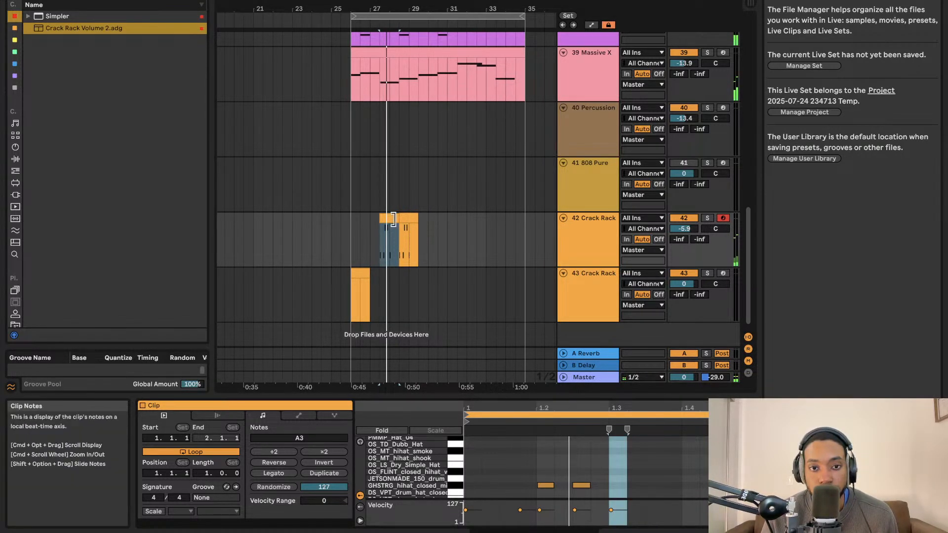
{"action": "left_click", "coordinate": [387, 217]}
{"action": "key", "text": "space"}
{"action": "left_click_drag", "start_coordinate": [518, 392], "coordinate": [513, 94]}
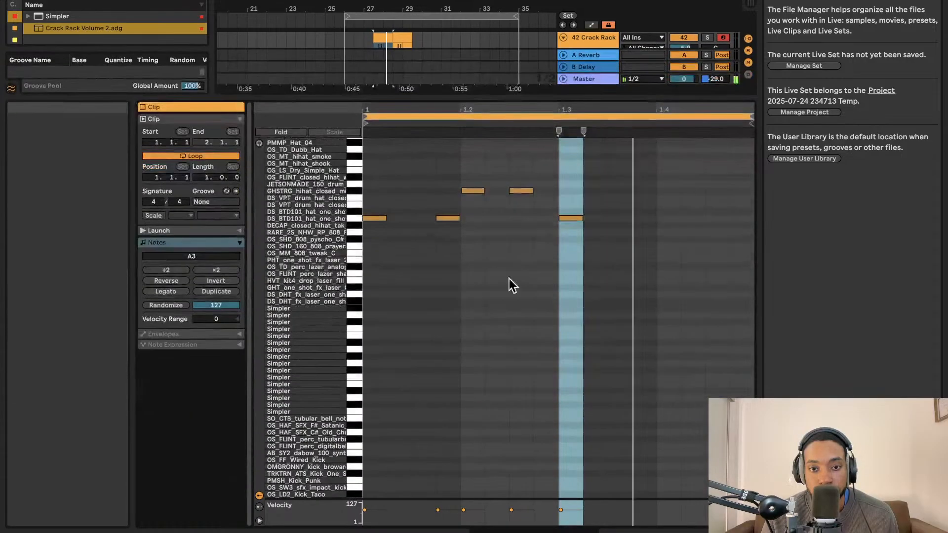
{"action": "left_click_drag", "start_coordinate": [456, 168], "coordinate": [481, 167]}
{"action": "key", "text": "super+l"}
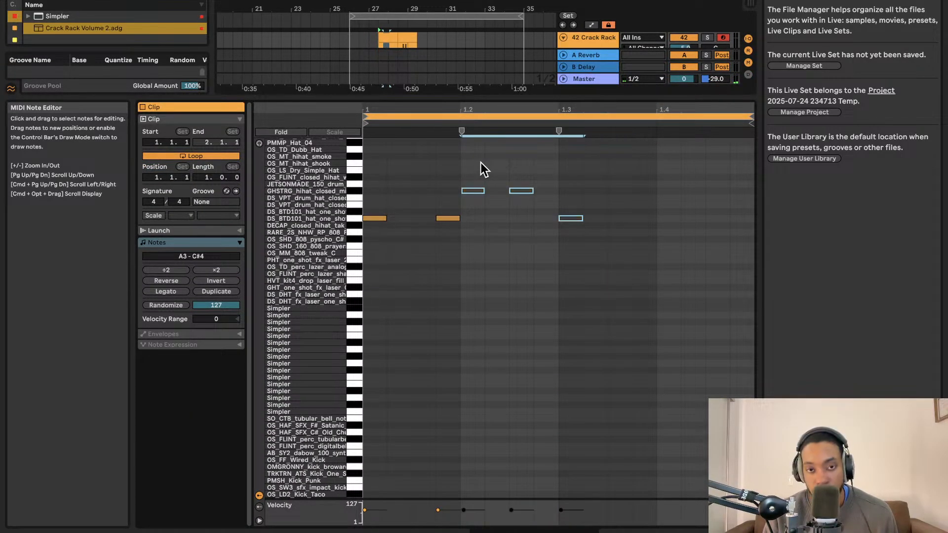
{"action": "key", "text": "space"}
{"action": "left_click_drag", "start_coordinate": [490, 97], "coordinate": [518, 333]}
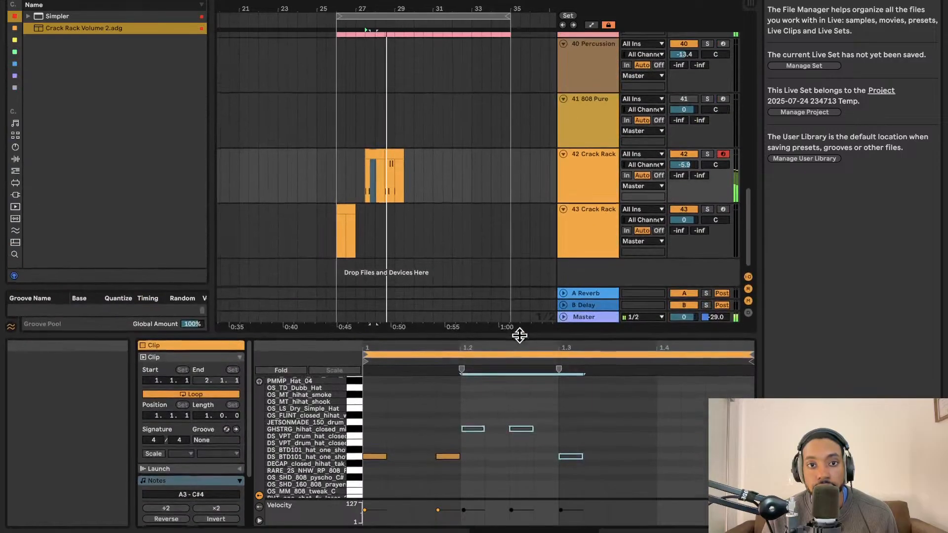
Duplicate the pair of hi-hat clips on track 42 three times so they run past the loop end
{"action": "left_click", "coordinate": [360, 148]}
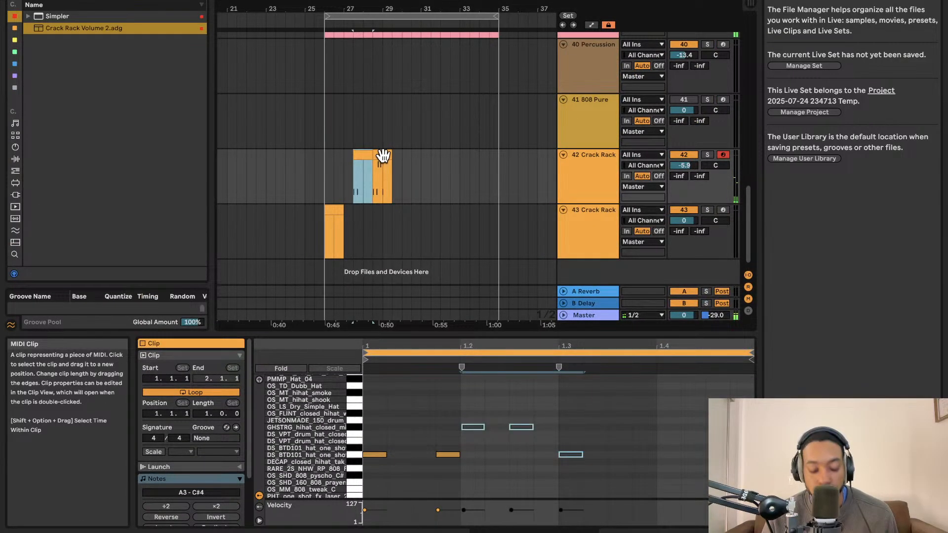
{"action": "left_click", "coordinate": [383, 155], "text": "shift"}
{"action": "key", "text": "super+d"}
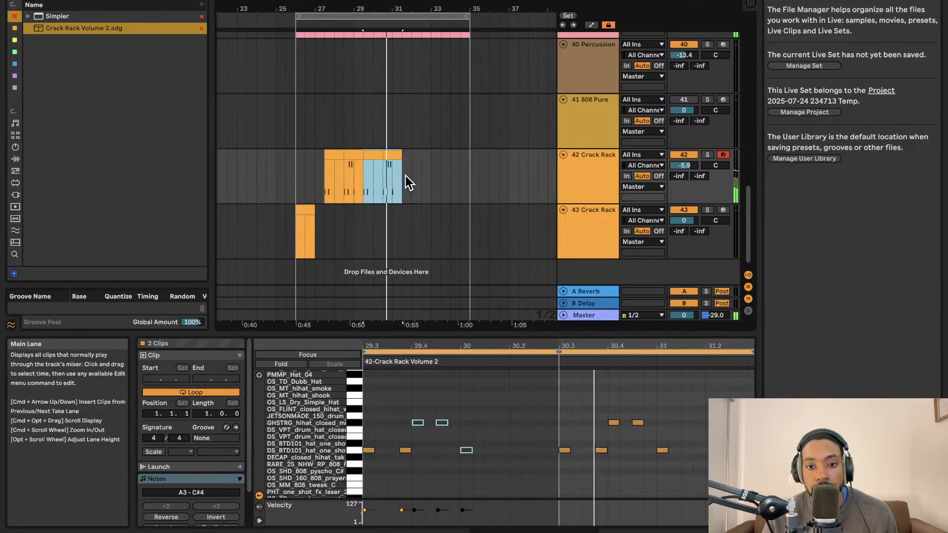
{"action": "key", "text": "super+d"}
{"action": "key", "text": "super+d"}
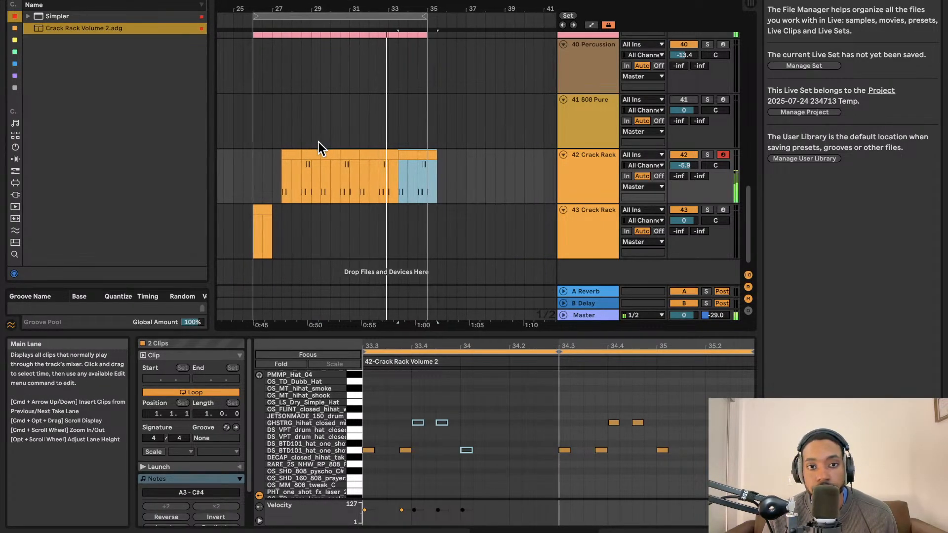
Move the empty one-bar clip on track 43 to start at bar 27.3, aligned with the hi-hat clips above
{"action": "scroll", "coordinate": [361, 153], "scroll_direction": "left", "scroll_amount": 3}
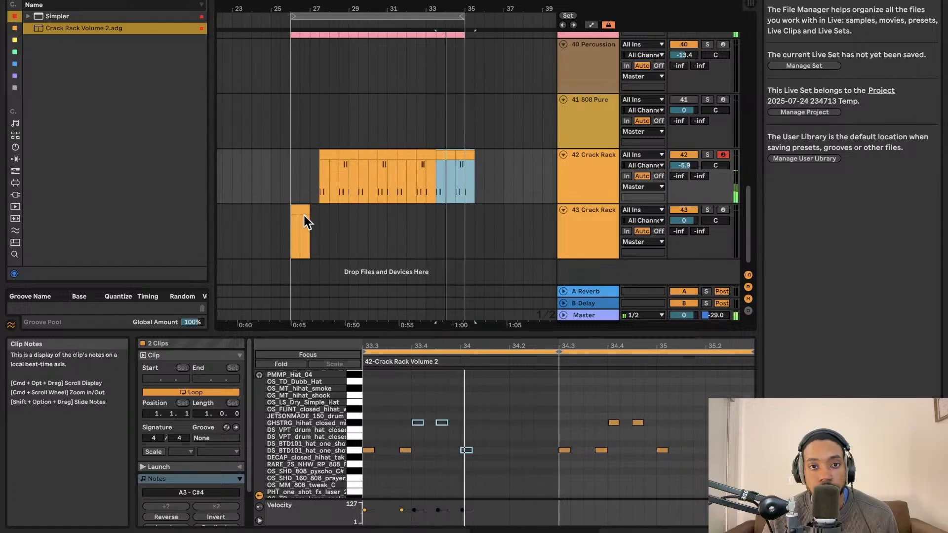
{"action": "left_click", "coordinate": [301, 211]}
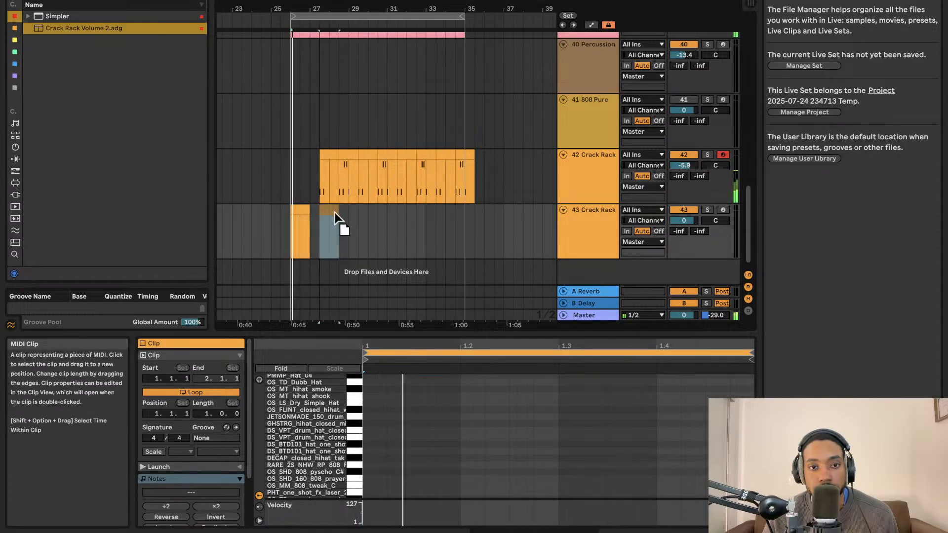
{"action": "left_click_drag", "start_coordinate": [335, 212], "coordinate": [334, 213]}
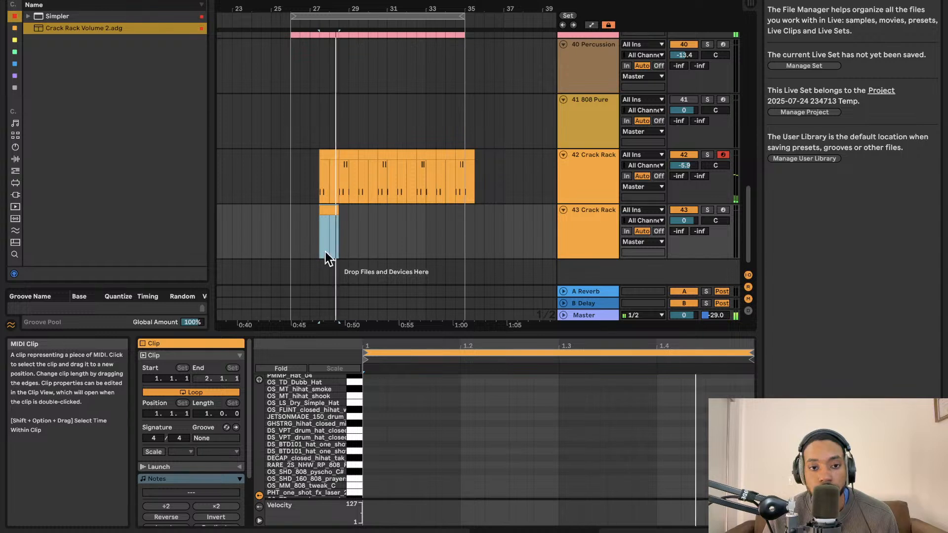
{"action": "double_click", "coordinate": [376, 436]}
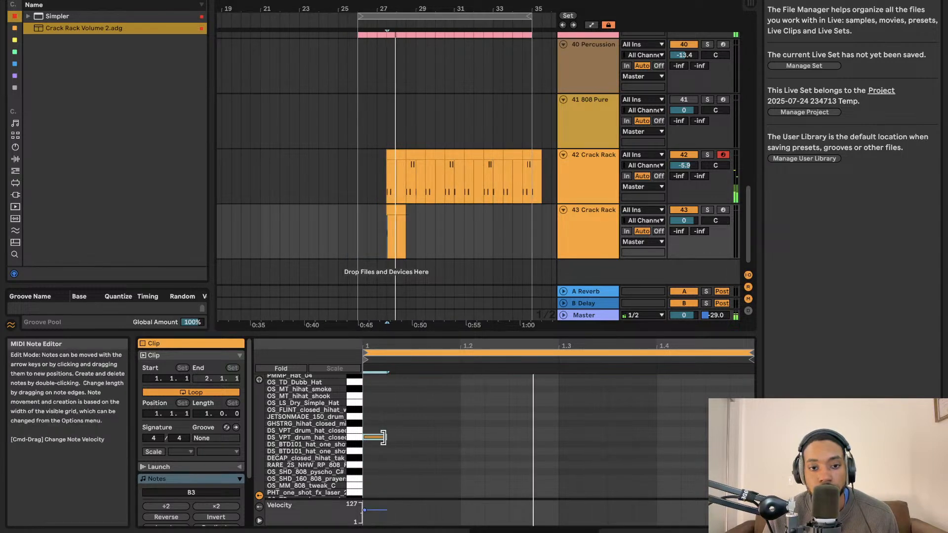
{"action": "left_click_drag", "start_coordinate": [381, 455], "coordinate": [383, 478]}
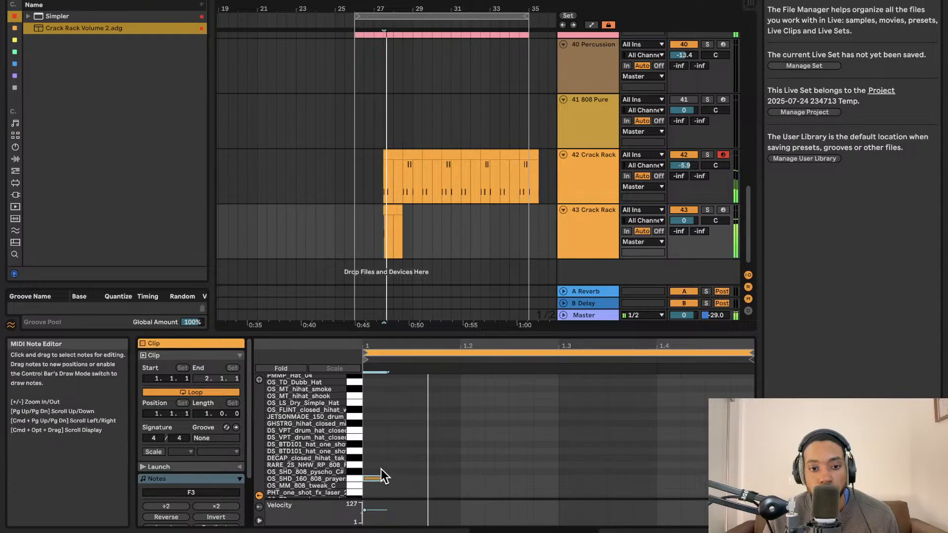
{"action": "scroll", "coordinate": [381, 469], "scroll_direction": "down", "scroll_amount": 5}
{"action": "scroll", "coordinate": [373, 384], "scroll_direction": "up", "scroll_amount": 4}
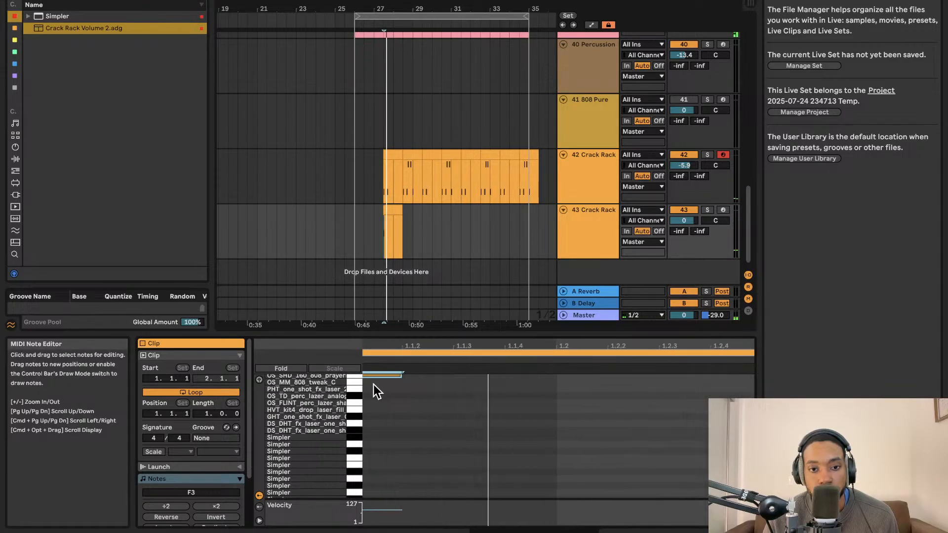
{"action": "left_click_drag", "start_coordinate": [384, 374], "coordinate": [383, 396]}
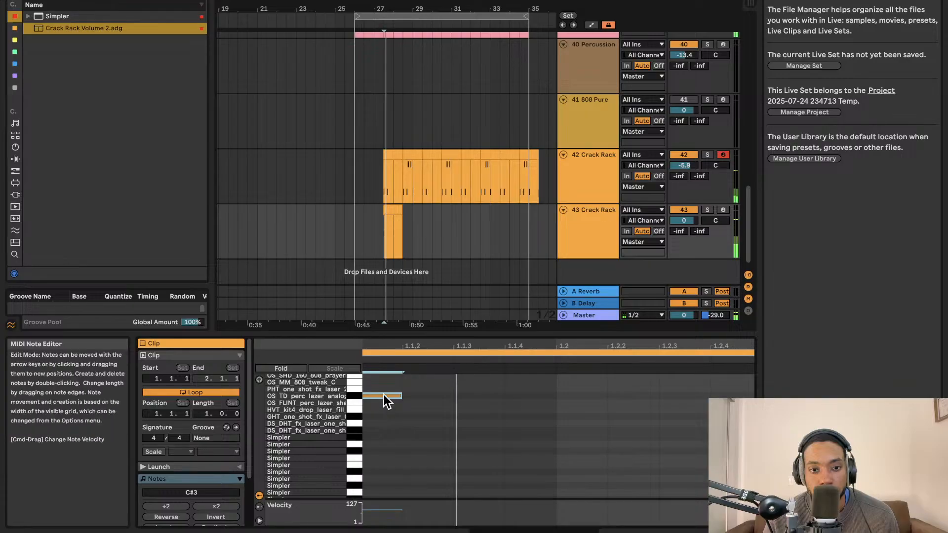
{"action": "double_click", "coordinate": [384, 396]}
Audition samples for the track 43 clip and place F#4 and C0 hits together on its first sixteenth
{"action": "scroll", "coordinate": [382, 395], "scroll_direction": "up", "scroll_amount": 9}
{"action": "double_click", "coordinate": [393, 396]}
{"action": "left_click_drag", "start_coordinate": [398, 403], "coordinate": [405, 476]}
{"action": "key", "text": "space"}
{"action": "key", "text": "space"}
{"action": "scroll", "coordinate": [389, 434], "scroll_direction": "down", "scroll_amount": 7}
{"action": "left_click", "coordinate": [377, 441]}
{"action": "double_click", "coordinate": [411, 460]}
{"action": "scroll", "coordinate": [413, 439], "scroll_direction": "up", "scroll_amount": 7}
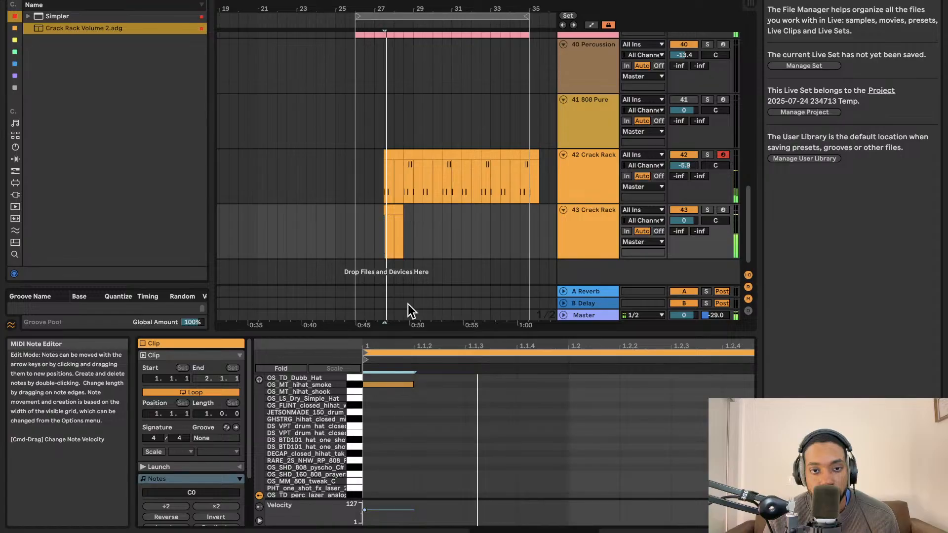
Move the track 43 clip to bar 28, try its timing, and settle it at bar 28.3
{"action": "left_click", "coordinate": [378, 207]}
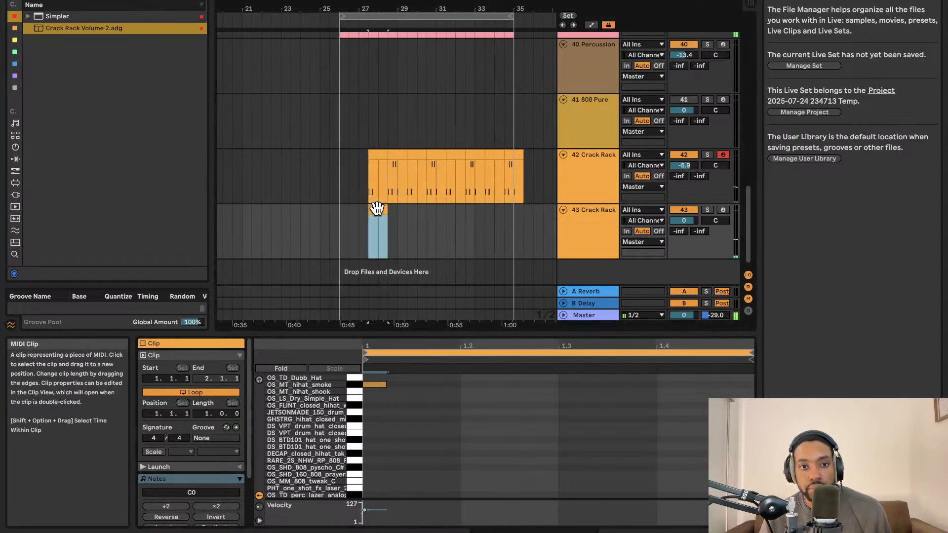
{"action": "left_click_drag", "start_coordinate": [377, 206], "coordinate": [390, 209]}
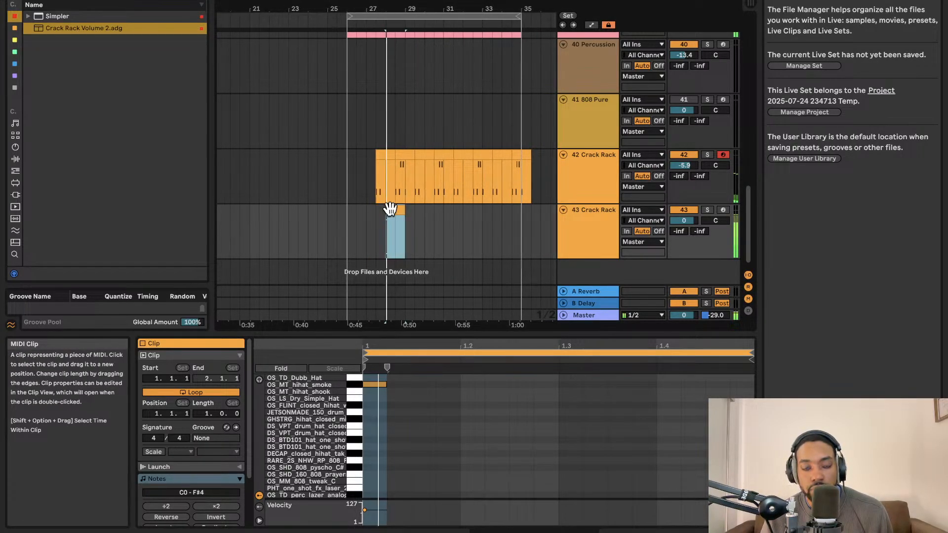
{"action": "left_click", "coordinate": [363, 220]}
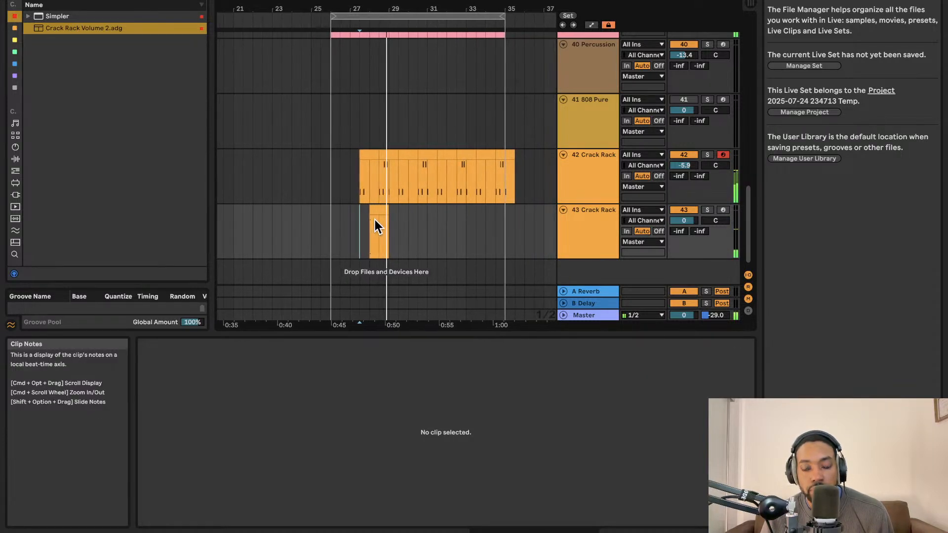
{"action": "left_click_drag", "start_coordinate": [377, 209], "coordinate": [384, 207]}
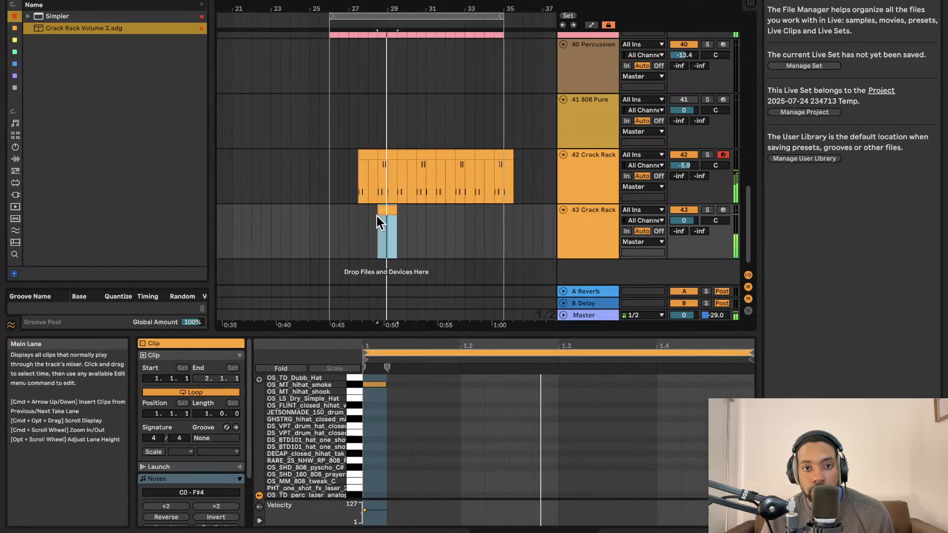
{"action": "left_click", "coordinate": [346, 219]}
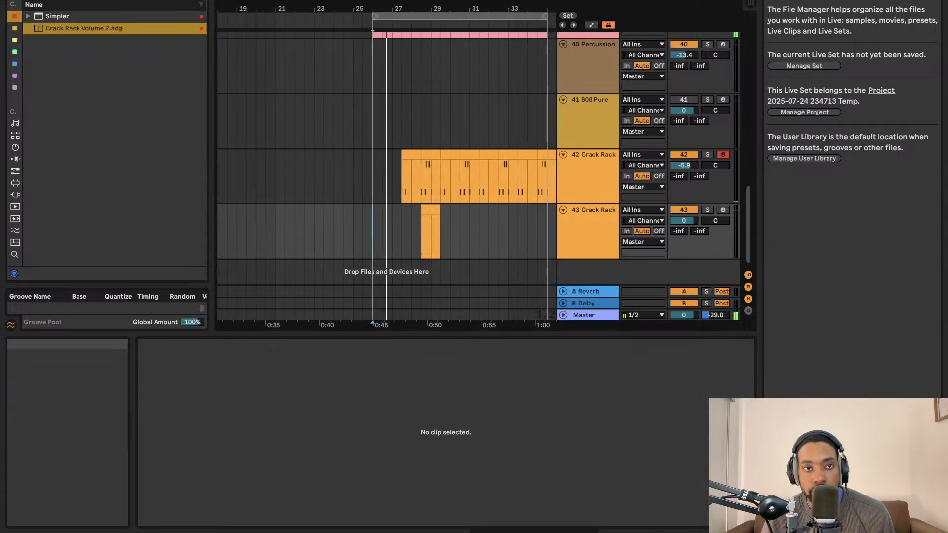
Duplicate the track 43 clip repeatedly from bar 28.3 to just past the loop end, and select the copy at bar 31.3
{"action": "scroll", "coordinate": [384, 108], "scroll_direction": "up", "scroll_amount": 2}
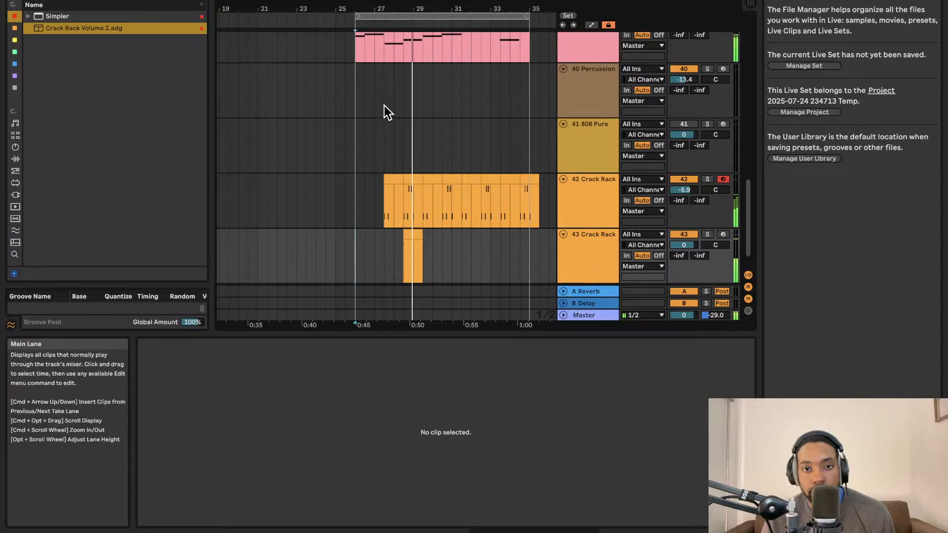
{"action": "left_click", "coordinate": [433, 240]}
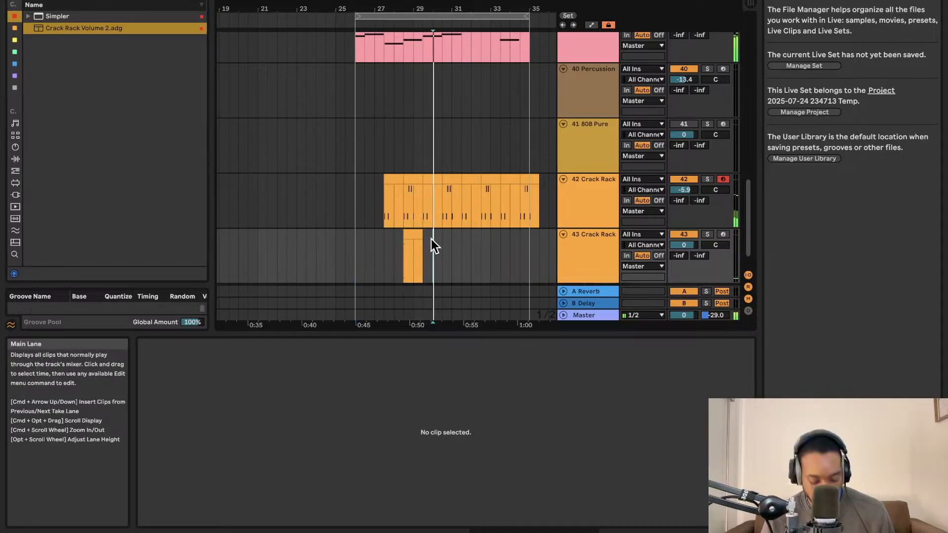
{"action": "key", "text": "super+shift+m"}
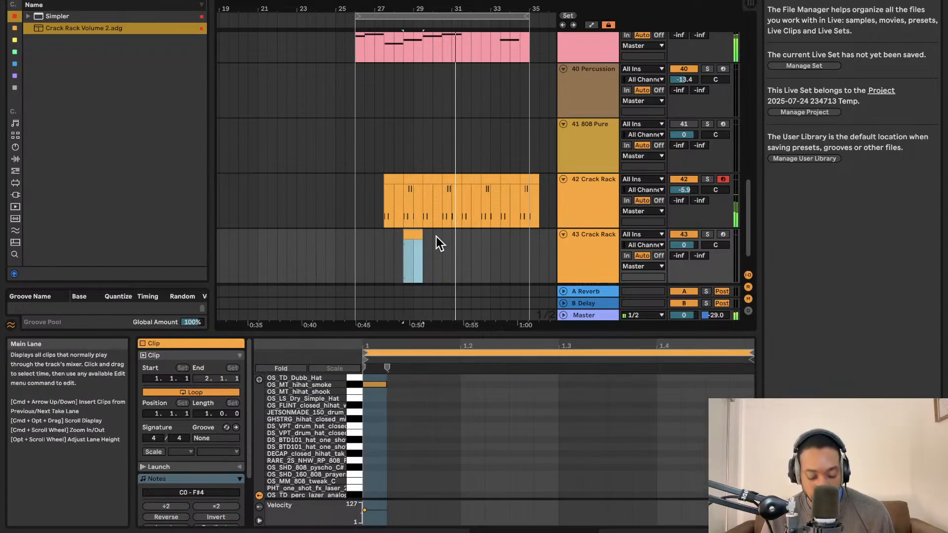
{"action": "key", "text": "super+d"}
{"action": "key", "text": "super+d"}
{"action": "key", "text": "super+d"}
{"action": "key", "text": "super+d"}
{"action": "key", "text": "super+d"}
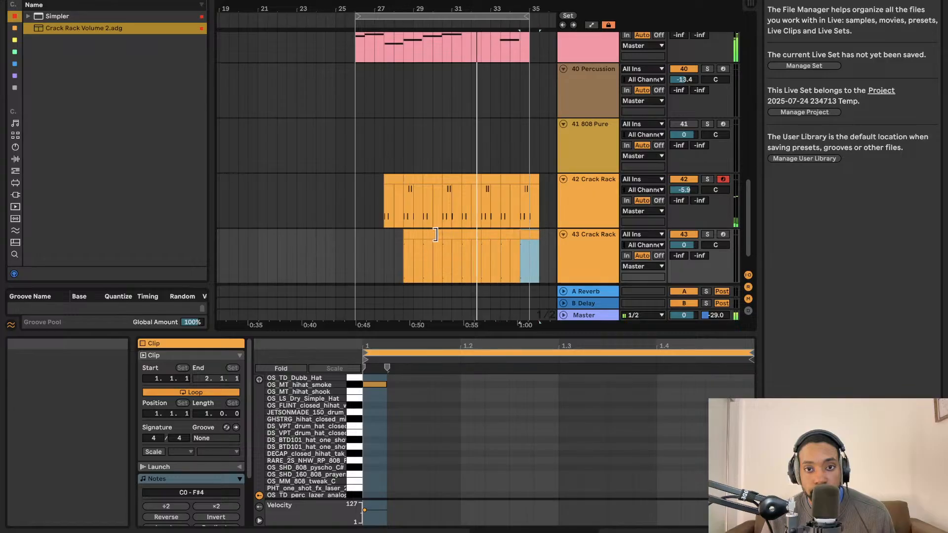
{"action": "left_click", "coordinate": [465, 238]}
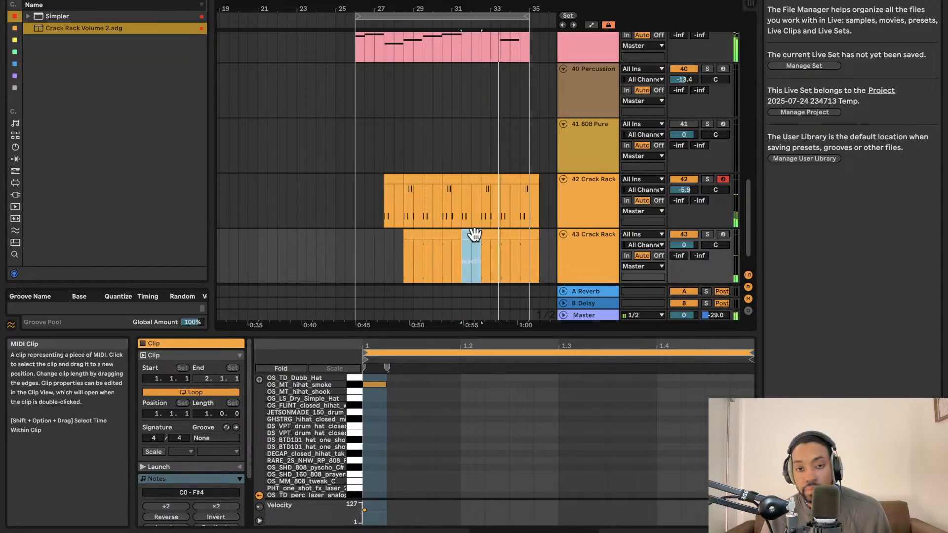
Deactivate the track 43 clips at bars 33.3 and 29.3, and set that track's volume to -3.2 dB
{"action": "left_click", "coordinate": [511, 236]}
{"action": "key", "text": "0"}
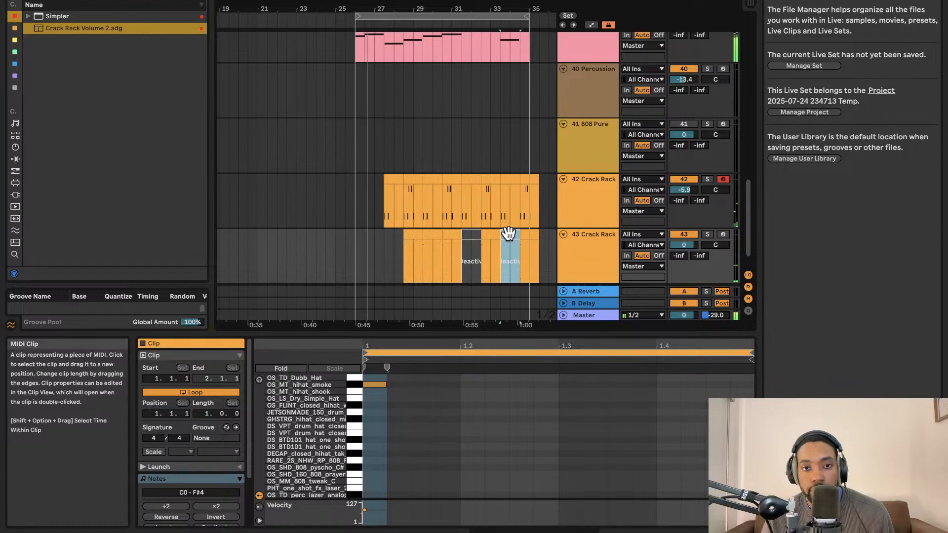
{"action": "left_click", "coordinate": [432, 234]}
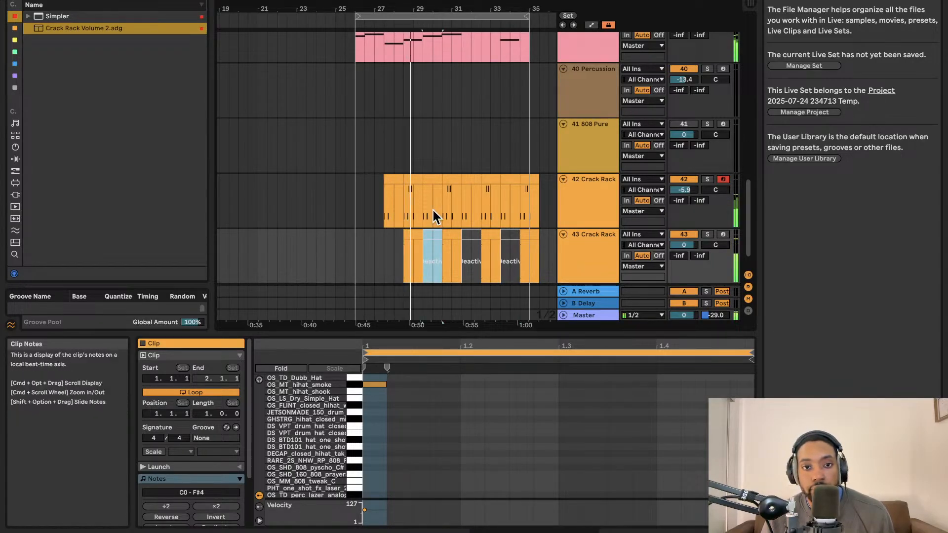
{"action": "scroll", "coordinate": [433, 209], "scroll_direction": "up", "scroll_amount": 5}
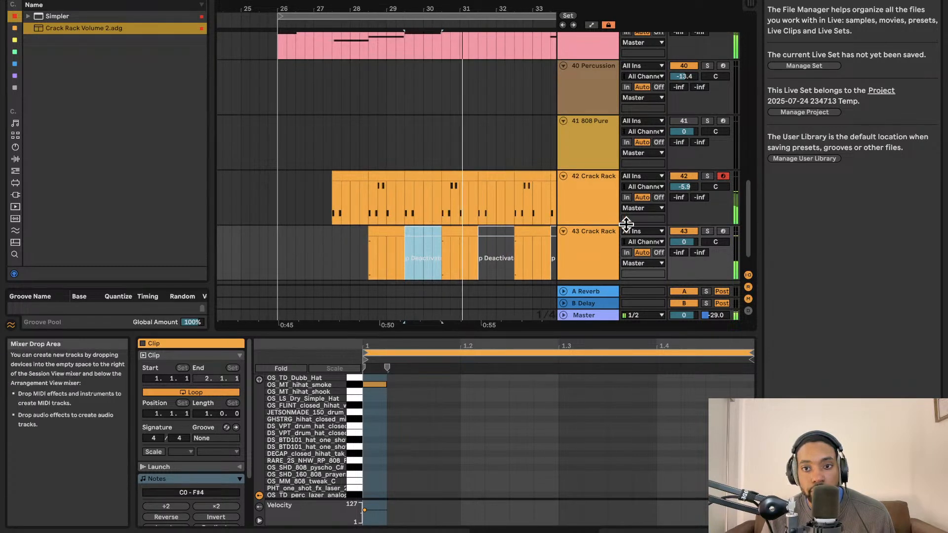
{"action": "left_click_drag", "start_coordinate": [683, 242], "coordinate": [683, 246]}
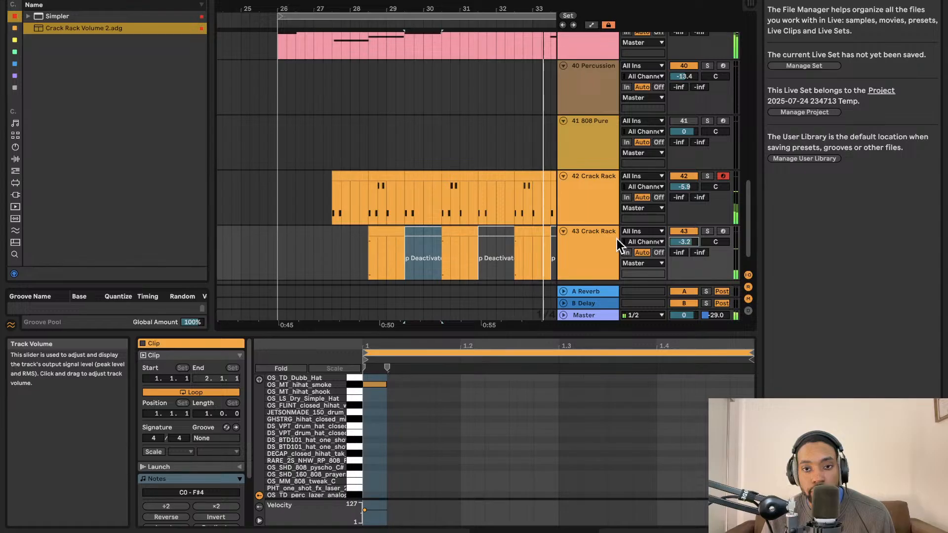
In the track 43 clip at bar 28.3, add an F#4 hi-hat on the fourth sixteenth and a C0 kick on the third
{"action": "scroll", "coordinate": [498, 217], "scroll_direction": "right", "scroll_amount": 2}
{"action": "left_click", "coordinate": [343, 226]}
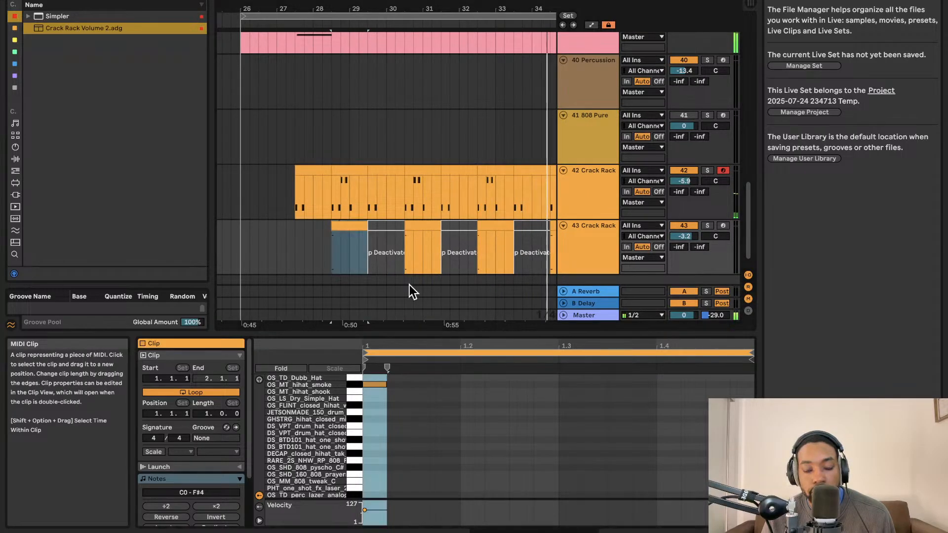
{"action": "left_click_drag", "start_coordinate": [415, 334], "coordinate": [429, 179]}
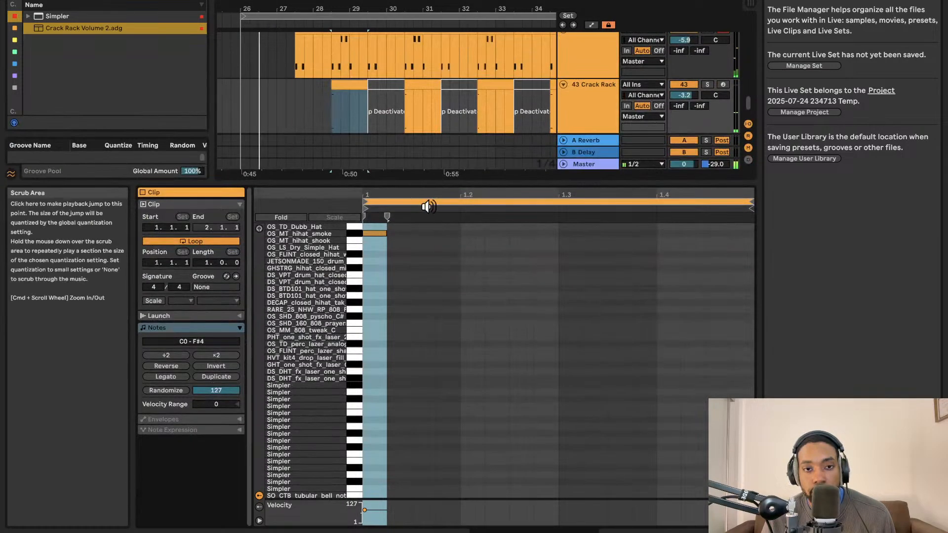
{"action": "scroll", "coordinate": [393, 257], "scroll_direction": "up", "scroll_amount": 3}
{"action": "scroll", "coordinate": [415, 276], "scroll_direction": "up", "scroll_amount": 3}
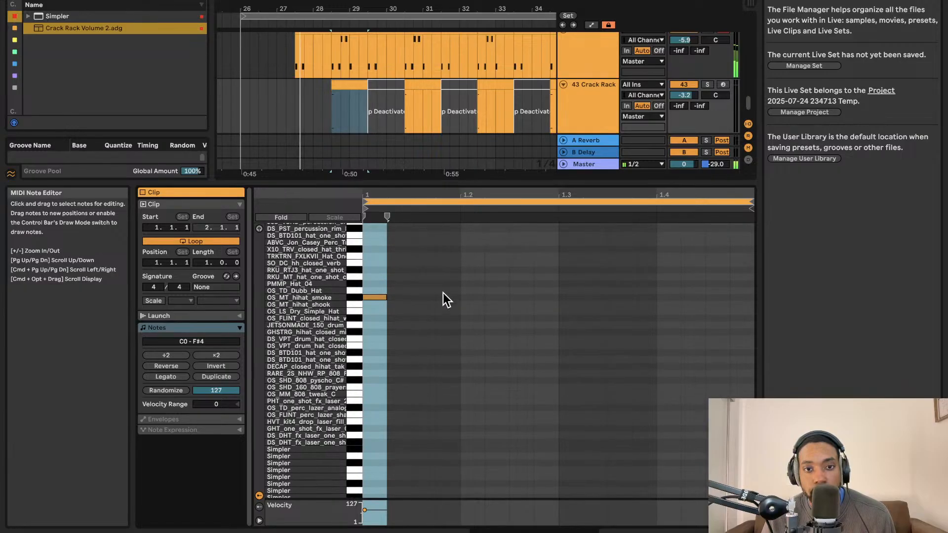
{"action": "double_click", "coordinate": [443, 298]}
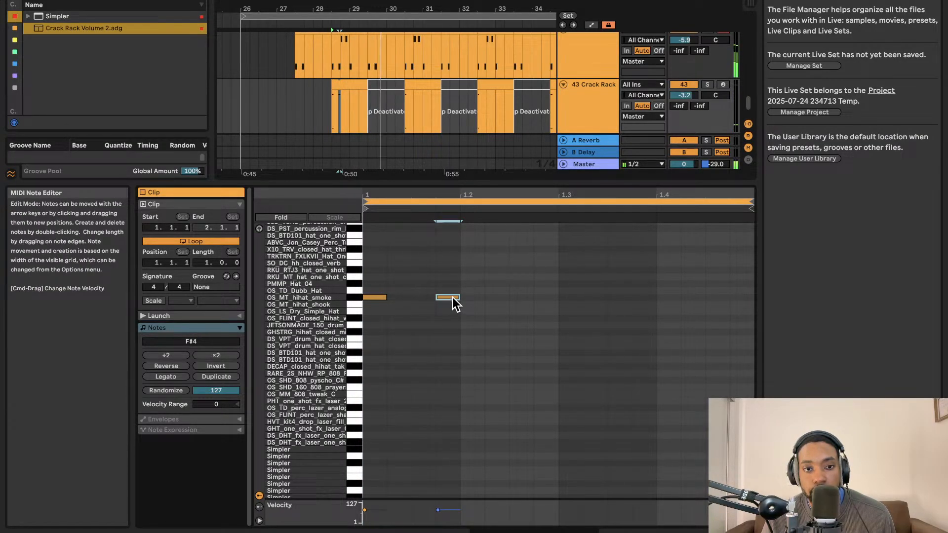
{"action": "scroll", "coordinate": [452, 296], "scroll_direction": "down", "scroll_amount": 8}
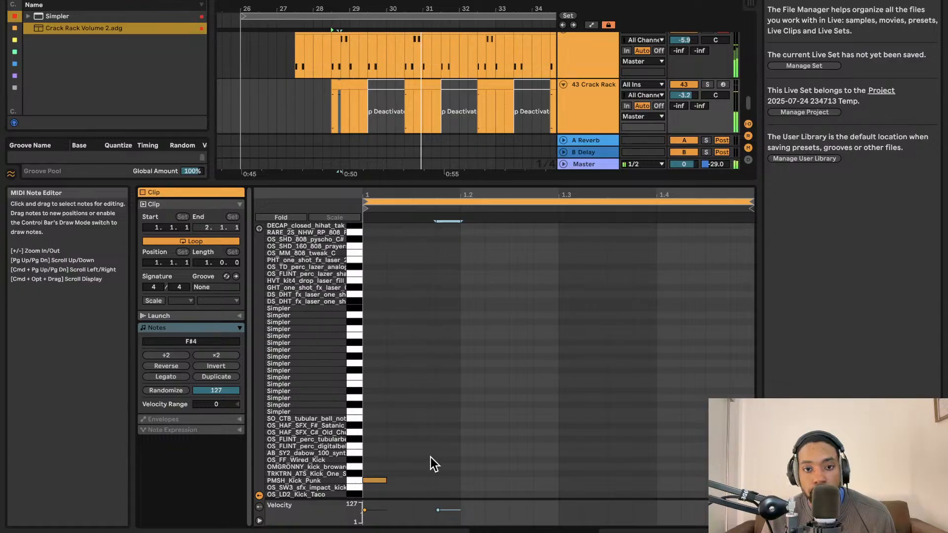
{"action": "double_click", "coordinate": [426, 480]}
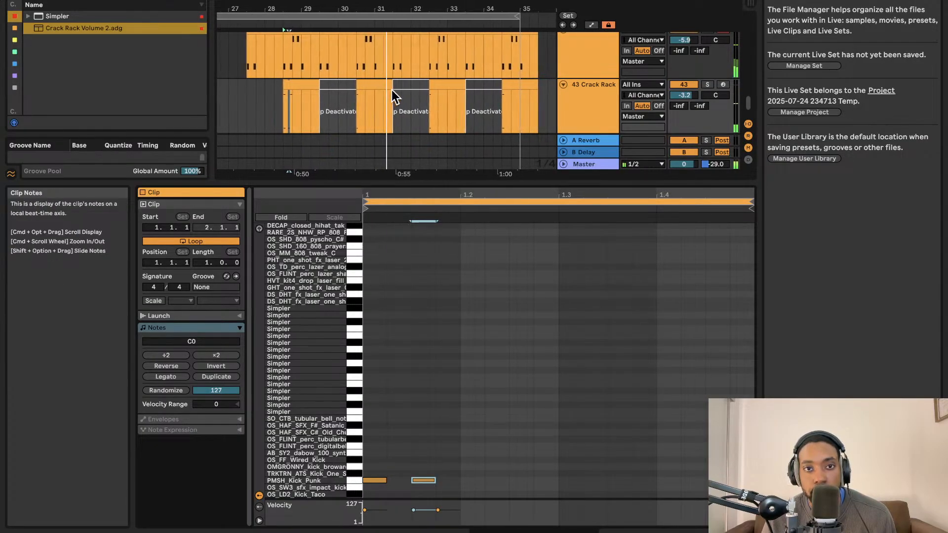
Copy the edited track 43 clip from bar 28.3 over the clip at bar 32.3
{"action": "left_click", "coordinate": [431, 87]}
{"action": "left_click", "coordinate": [292, 88]}
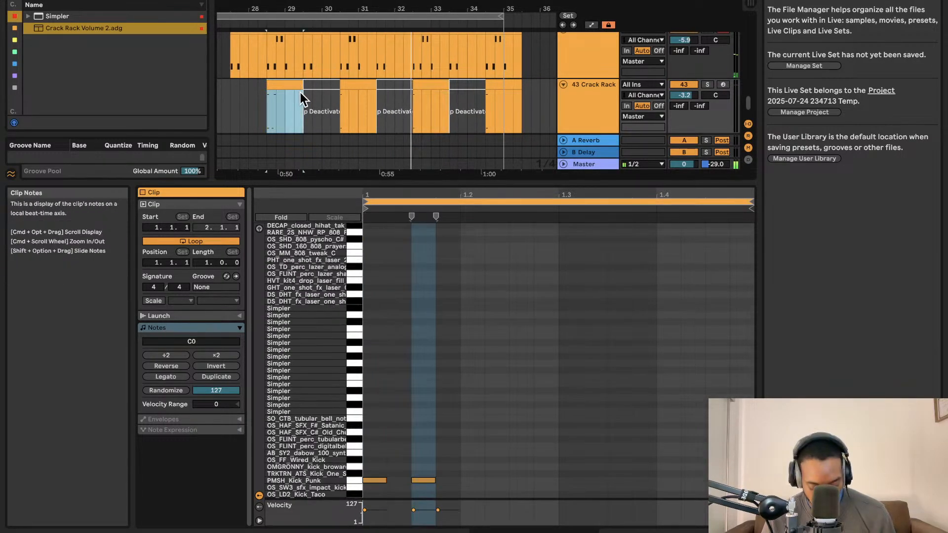
{"action": "left_click", "coordinate": [365, 89]}
{"action": "left_click", "coordinate": [420, 88]}
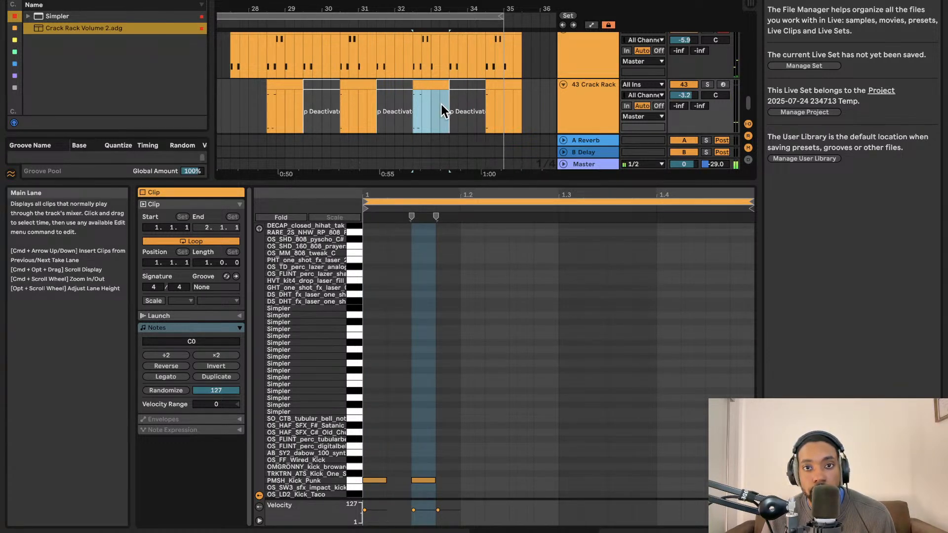
Trim the last clips on tracks 43 and 42 so both end at the loop end, bar 35
{"action": "left_click_drag", "start_coordinate": [514, 80], "coordinate": [501, 81]}
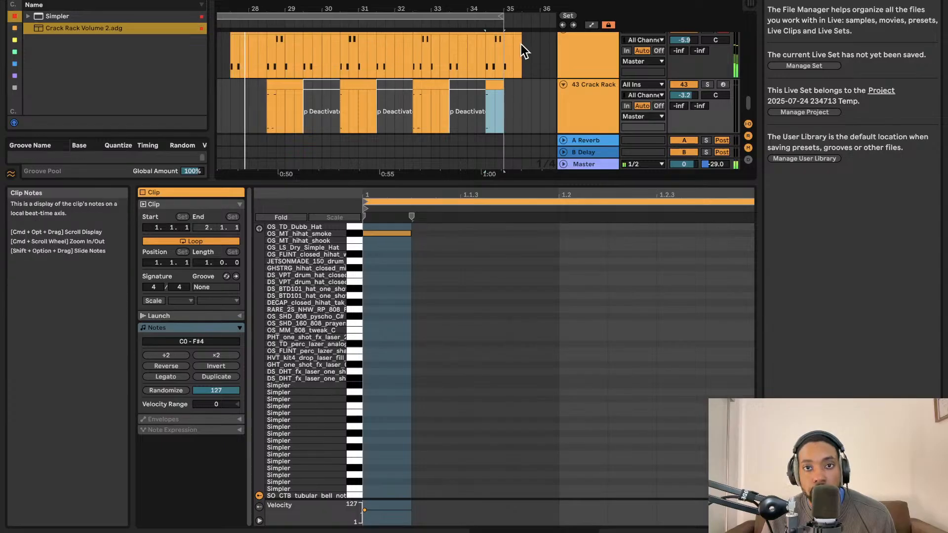
{"action": "scroll", "coordinate": [516, 41], "scroll_direction": "up", "scroll_amount": 2}
{"action": "left_click_drag", "start_coordinate": [514, 48], "coordinate": [504, 48]}
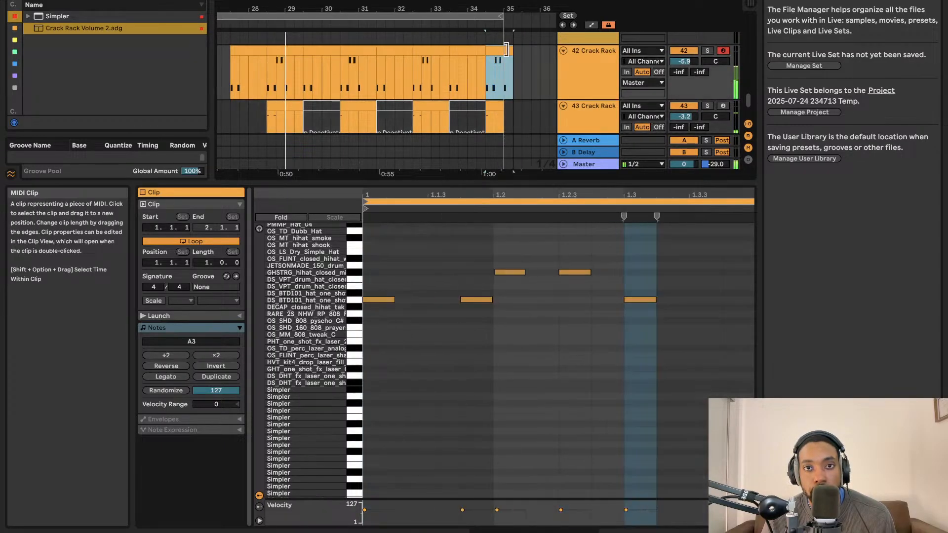
In the track 43 clip at bar 28.3, try the second kick on the fourth sixteenth, return it to the third, shorten it, and move it to G#-1
{"action": "scroll", "coordinate": [335, 125], "scroll_direction": "down", "scroll_amount": 2}
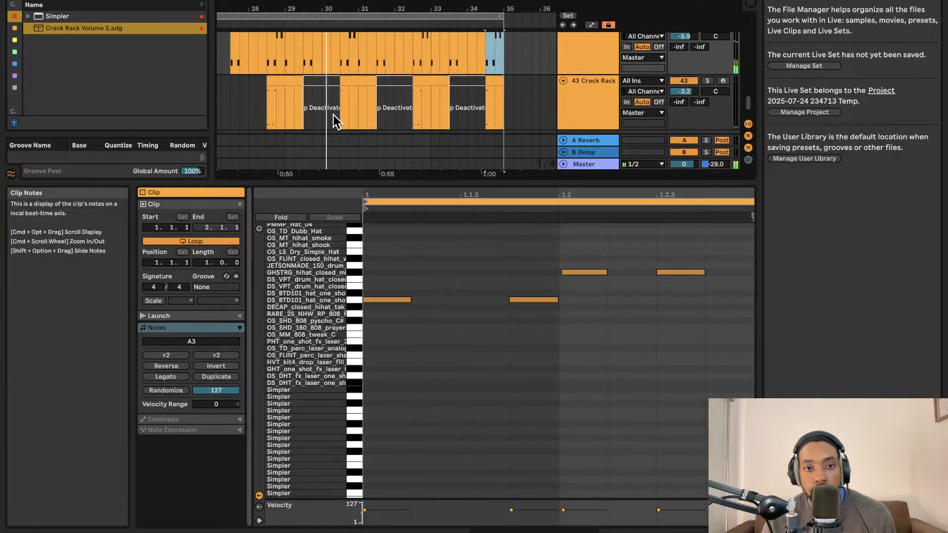
{"action": "left_click", "coordinate": [283, 81]}
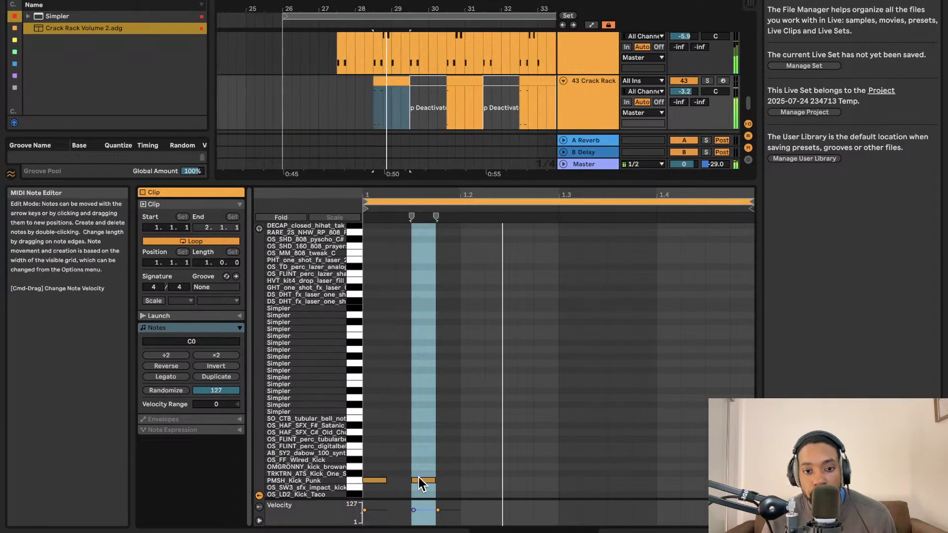
{"action": "left_click_drag", "start_coordinate": [419, 478], "coordinate": [439, 478]}
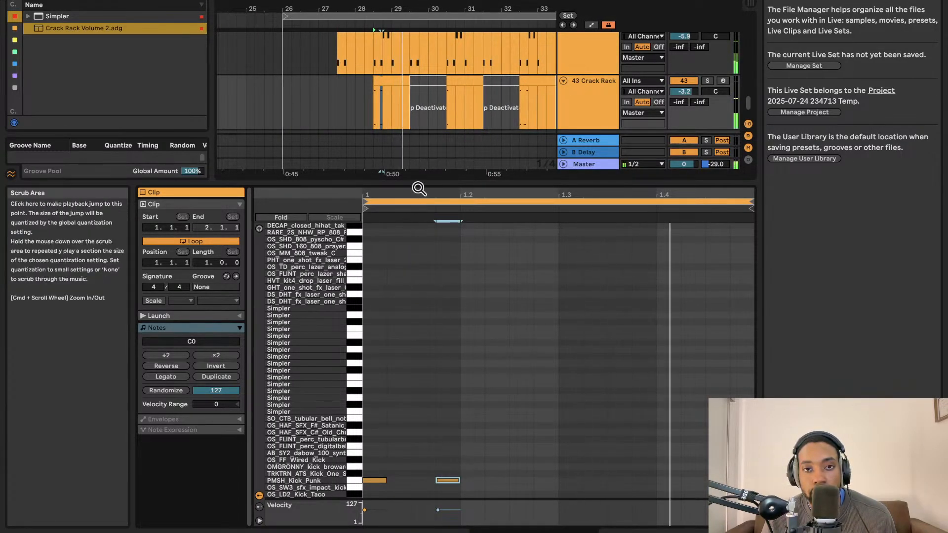
{"action": "left_click_drag", "start_coordinate": [439, 480], "coordinate": [426, 481]}
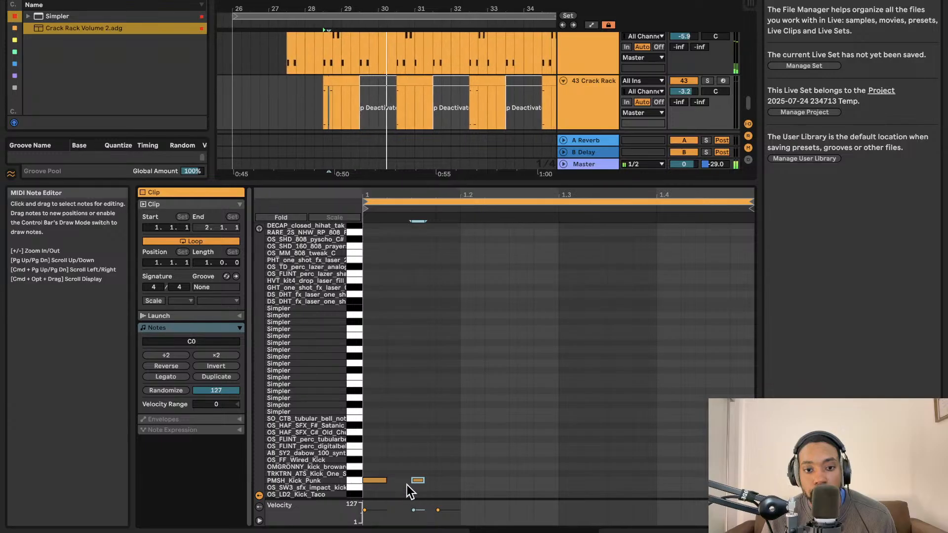
{"action": "left_click_drag", "start_coordinate": [417, 480], "coordinate": [420, 494]}
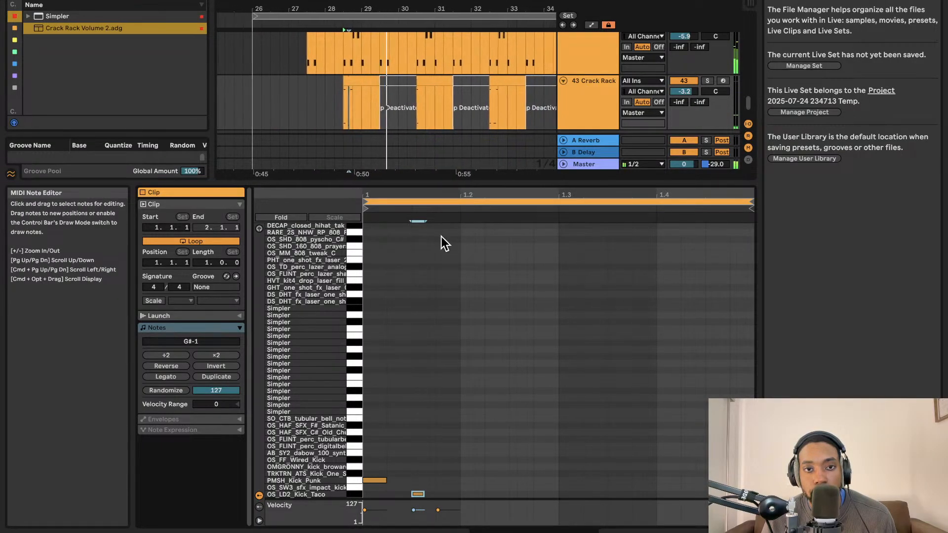
Replace the track 43 clip at bar 32.3 with a copy of the revised clip from bar 28.3
{"action": "left_click", "coordinate": [414, 78]}
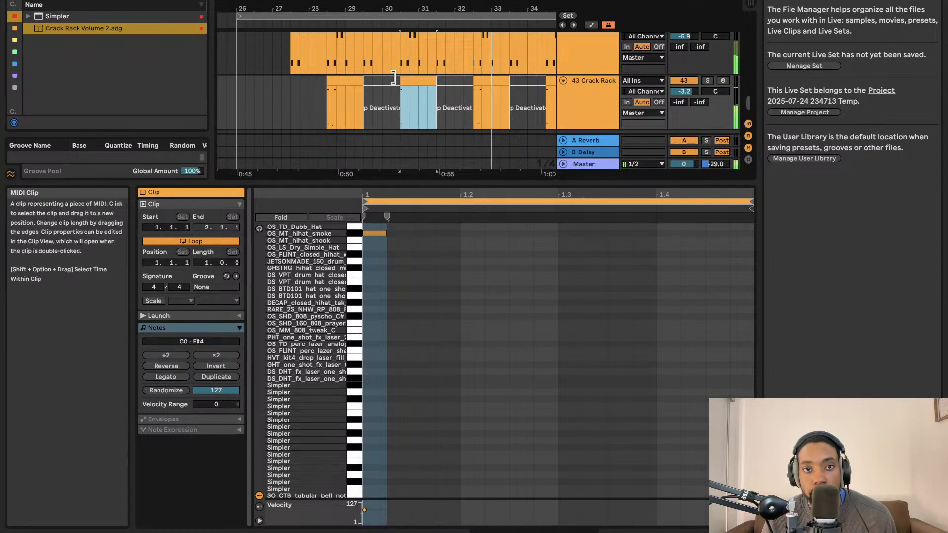
{"action": "left_click", "coordinate": [356, 83]}
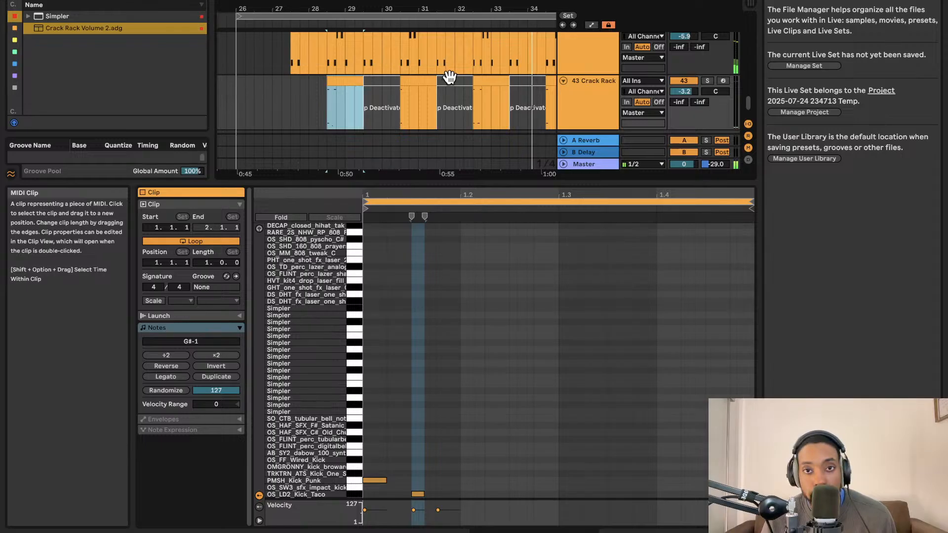
{"action": "left_click", "coordinate": [486, 80]}
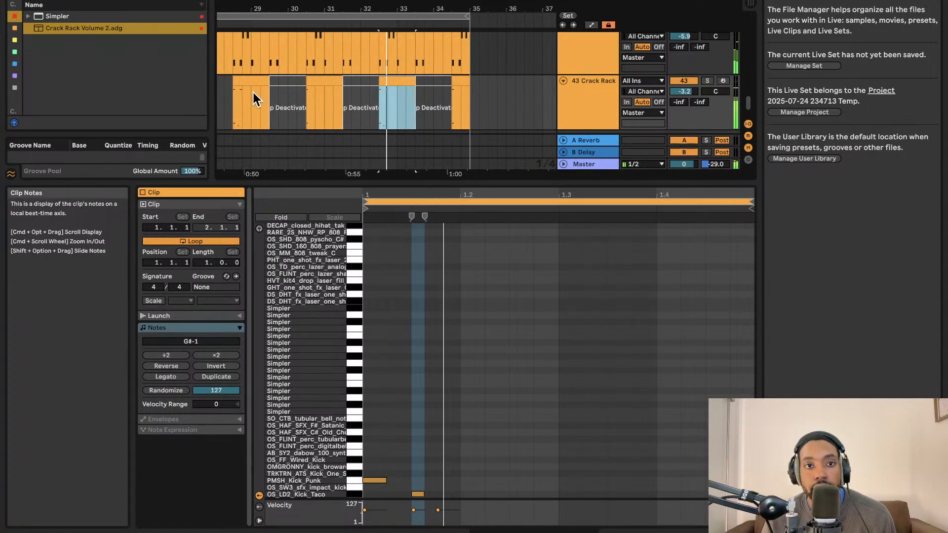
Review the layered drum parts on tracks 42 and 43 against the melody across the whole loop
{"action": "left_click", "coordinate": [236, 101]}
{"action": "scroll", "coordinate": [291, 78], "scroll_direction": "up", "scroll_amount": 2}
{"action": "scroll", "coordinate": [291, 78], "scroll_direction": "left", "scroll_amount": 3}
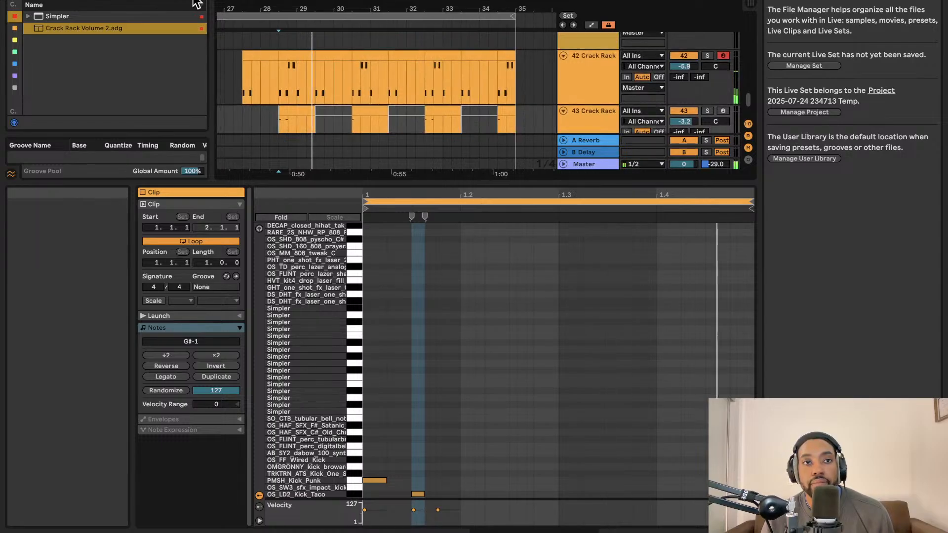
{"action": "scroll", "coordinate": [386, 137], "scroll_direction": "down", "scroll_amount": 2}
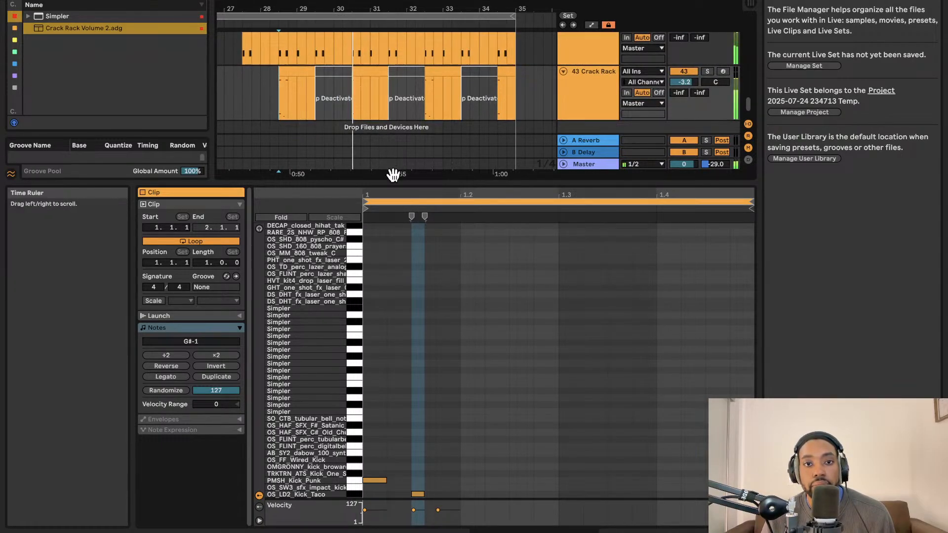
{"action": "left_click_drag", "start_coordinate": [393, 179], "coordinate": [423, 393]}
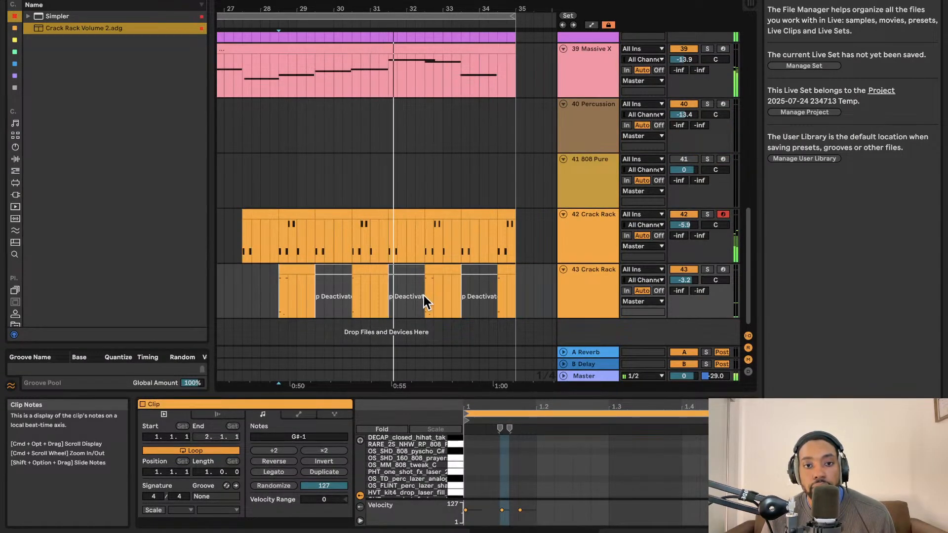
{"action": "scroll", "coordinate": [403, 280], "scroll_direction": "left", "scroll_amount": 5}
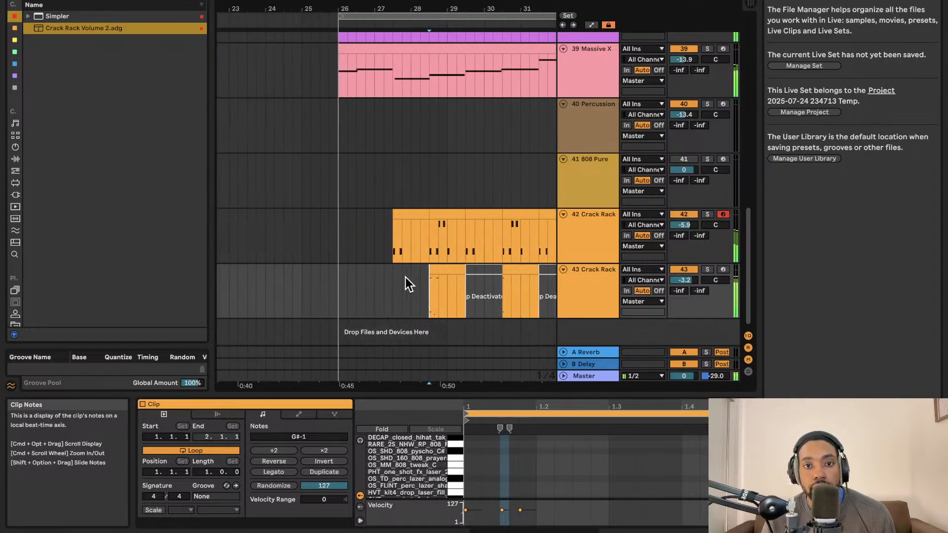
{"action": "scroll", "coordinate": [403, 275], "scroll_direction": "right", "scroll_amount": 3}
{"action": "scroll", "coordinate": [404, 273], "scroll_direction": "down", "scroll_amount": 2}
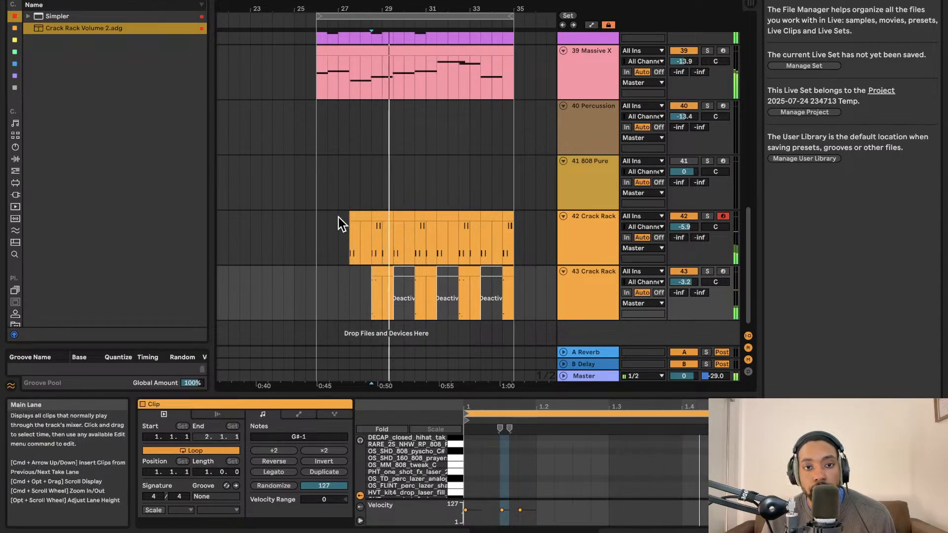
{"action": "double_click", "coordinate": [318, 179]}
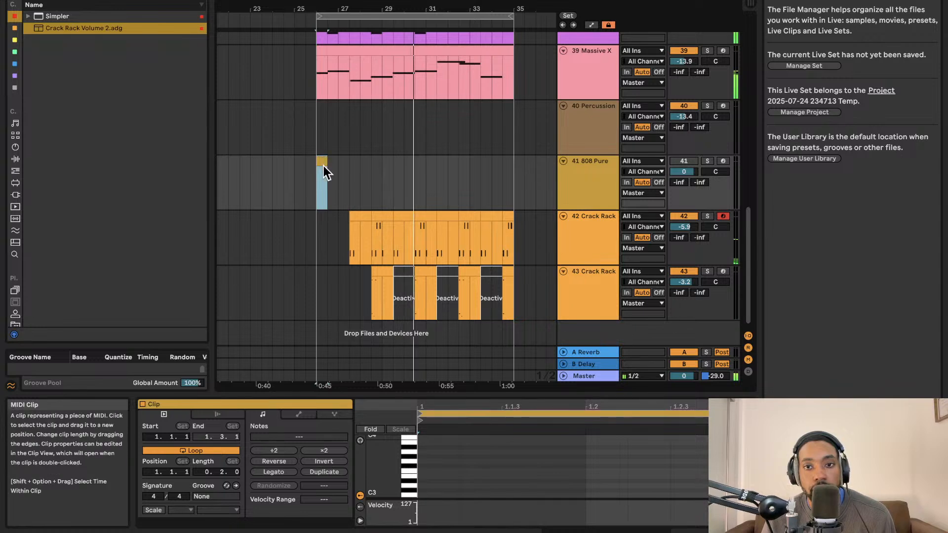
{"action": "left_click", "coordinate": [323, 163]}
{"action": "left_click", "coordinate": [339, 169]}
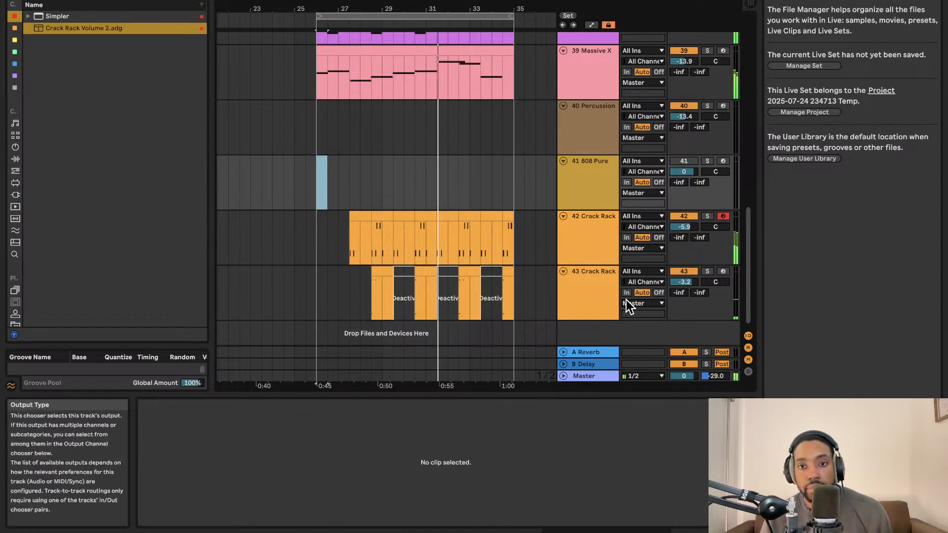
Duplicate the track 43 Crack Rack and delete all the copied clips from the new track 44
{"action": "left_click", "coordinate": [609, 298]}
{"action": "key", "text": "super+d"}
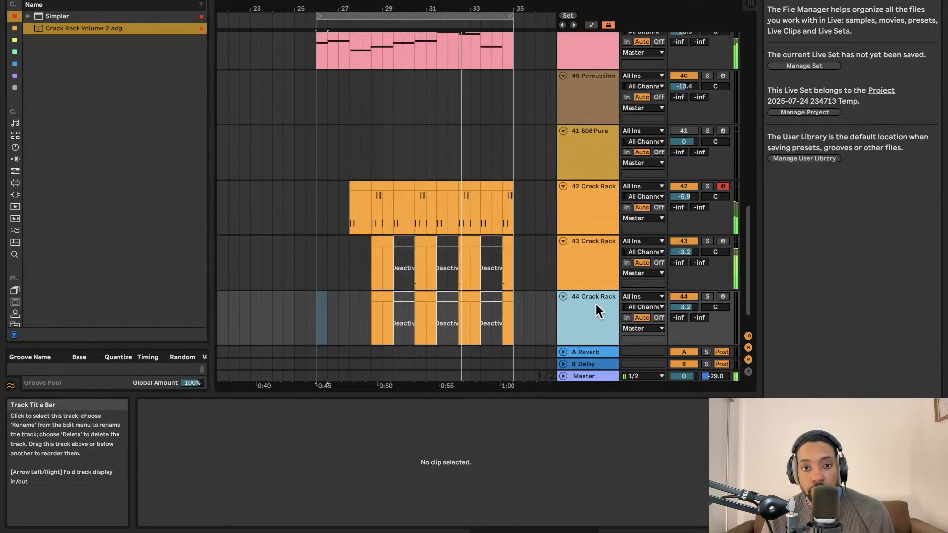
{"action": "left_click_drag", "start_coordinate": [509, 303], "coordinate": [335, 297]}
Create an empty clip at bar 26 on track 44, turn off its loop, and extend it to one bar
{"action": "double_click", "coordinate": [320, 313]}
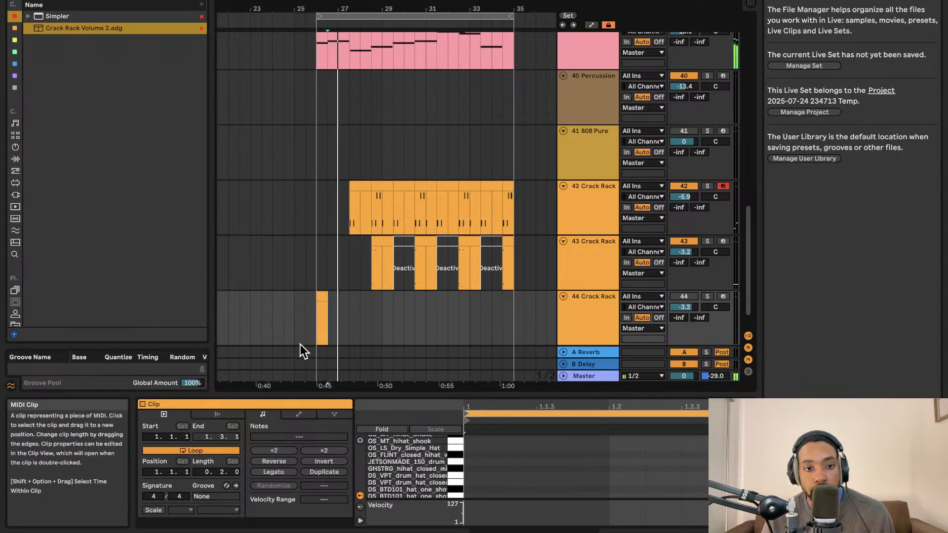
{"action": "left_click", "coordinate": [213, 450]}
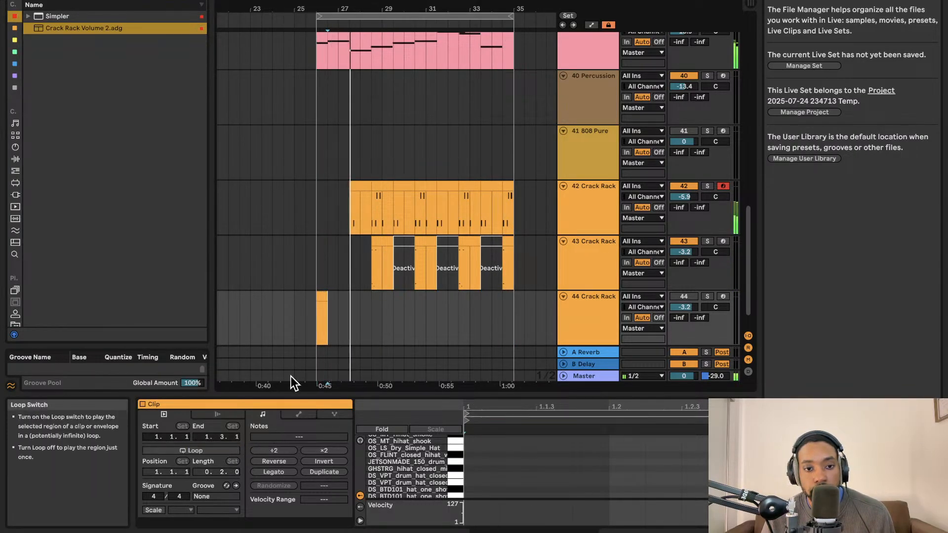
{"action": "left_click", "coordinate": [322, 295]}
{"action": "left_click_drag", "start_coordinate": [323, 296], "coordinate": [336, 296]}
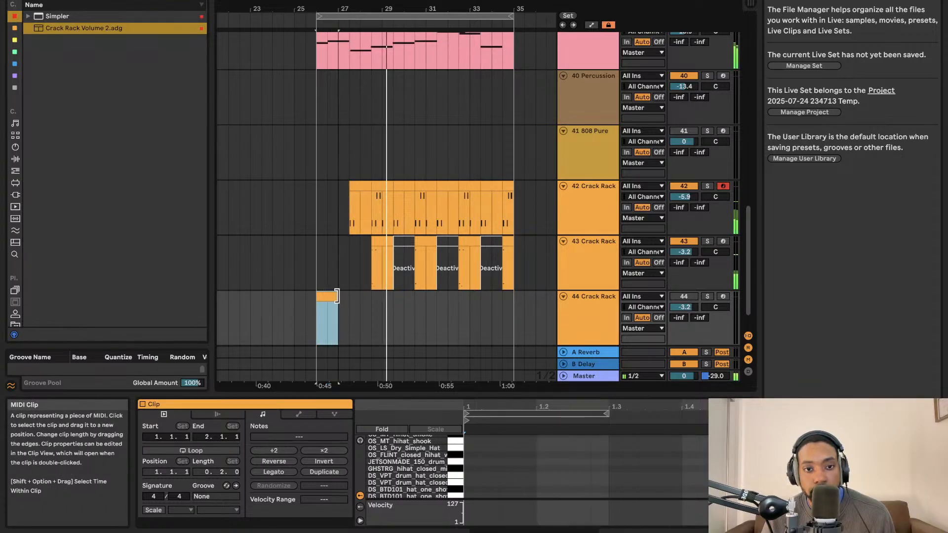
Open the track 44 clip in an enlarged note editor and add a note at 1.1.1 on the OS_TD2_perc_zap_lazar pad (A#5)
{"action": "left_click", "coordinate": [334, 306]}
{"action": "left_click_drag", "start_coordinate": [509, 395], "coordinate": [516, 182]}
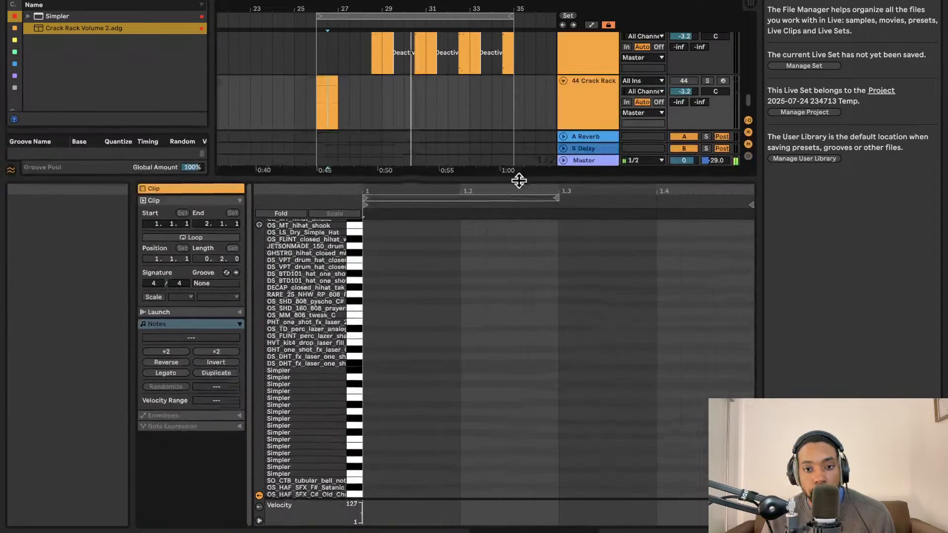
{"action": "double_click", "coordinate": [395, 282]}
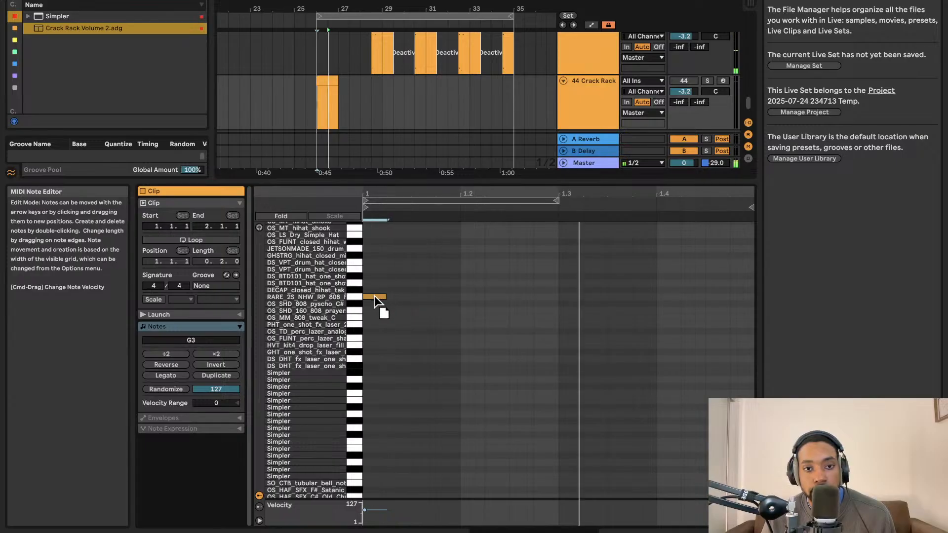
{"action": "left_click_drag", "start_coordinate": [374, 296], "coordinate": [371, 241]}
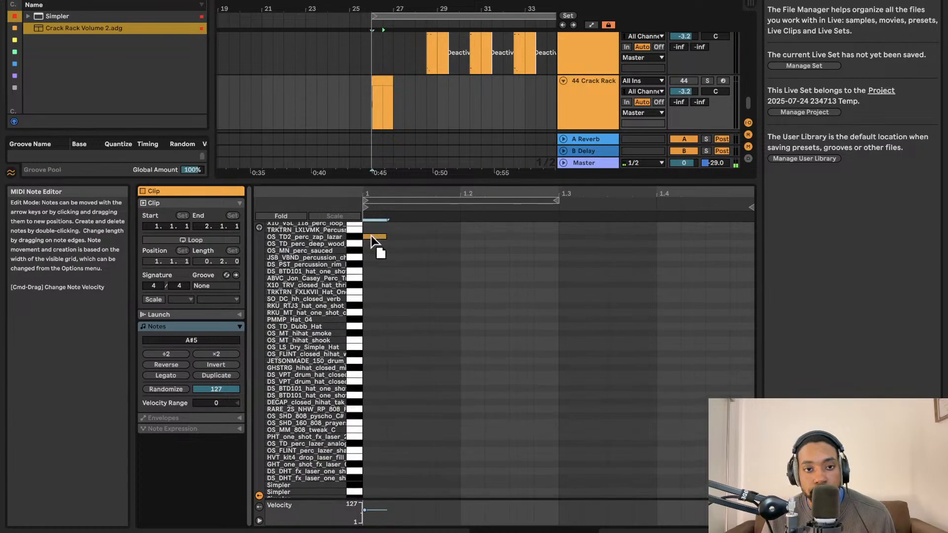
{"action": "key", "text": "space"}
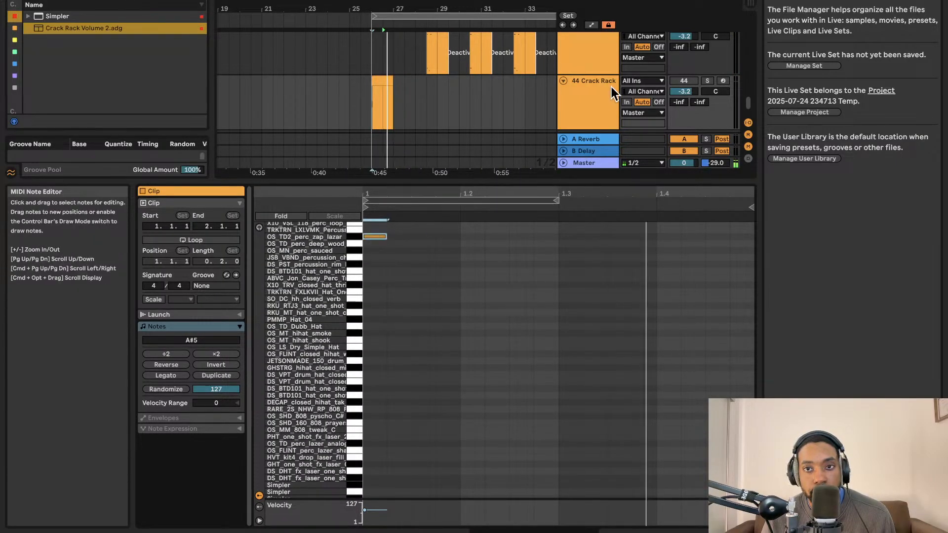
Activate track 44 and play its clip from bar 26 to audition the percussion note
{"action": "left_click", "coordinate": [687, 80]}
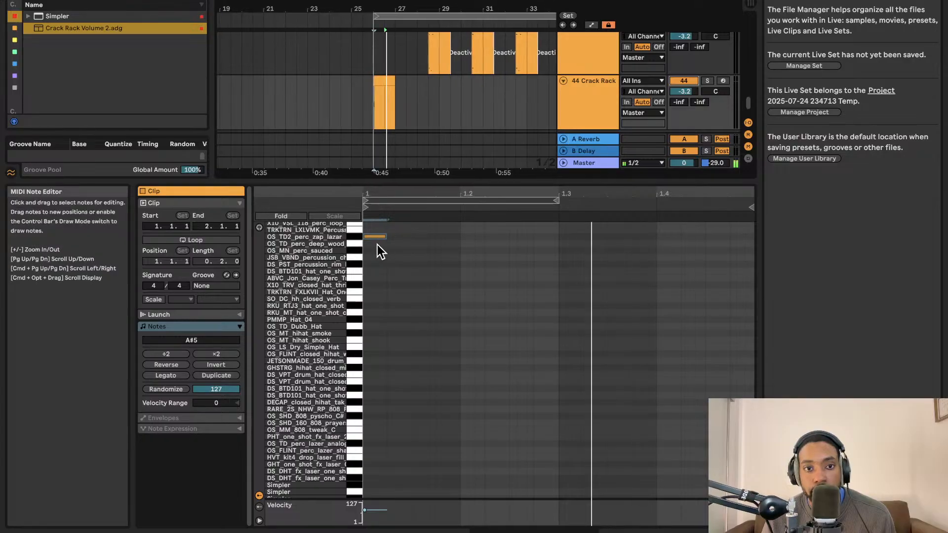
{"action": "left_click_drag", "start_coordinate": [380, 72], "coordinate": [371, 85]}
{"action": "left_click", "coordinate": [369, 88]}
{"action": "key", "text": "space"}
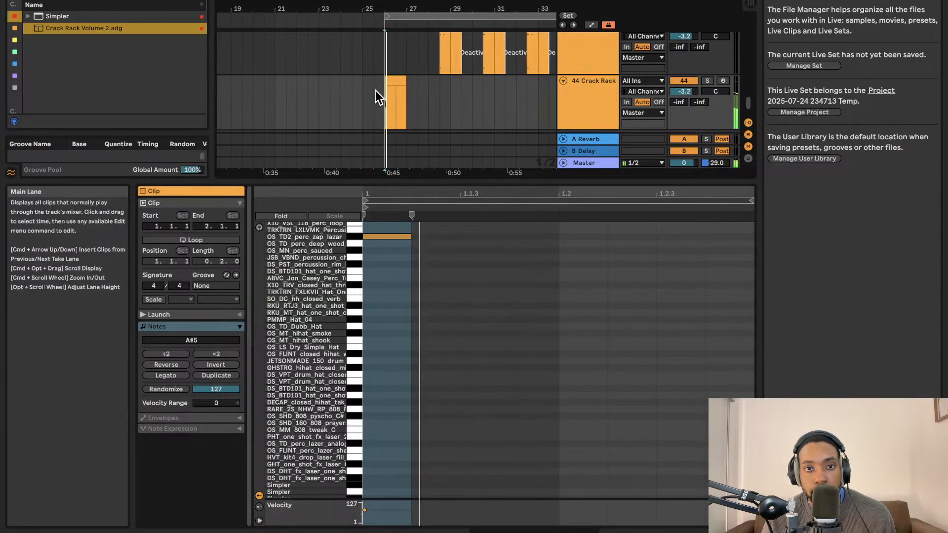
Move the first note to OS_TD_perc_deep_wood (A5) at 1.1.3 and place a new note on OS_TD2_perc_zap_lazar (A#5) at 1.1.1
{"action": "left_click_drag", "start_coordinate": [389, 237], "coordinate": [471, 243]}
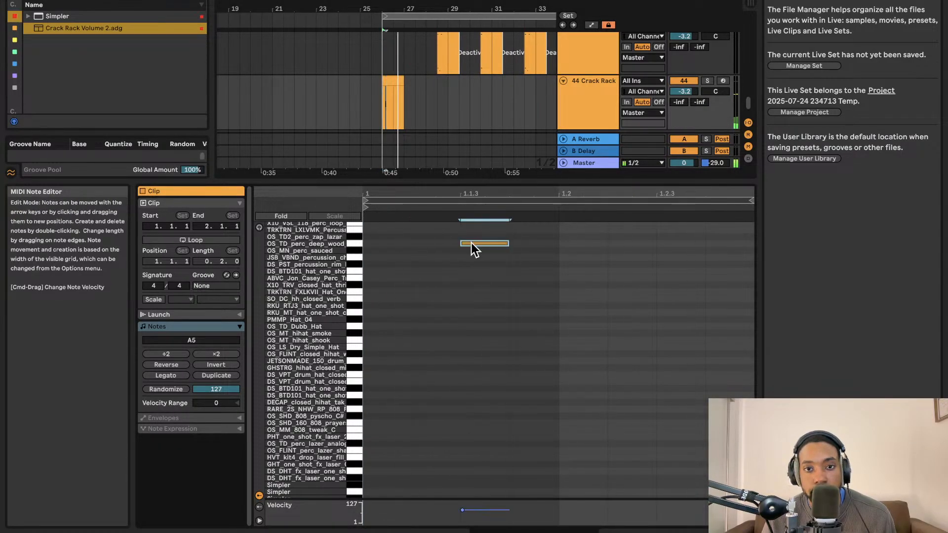
{"action": "double_click", "coordinate": [391, 243]}
{"action": "left_click_drag", "start_coordinate": [399, 242], "coordinate": [401, 223]}
{"action": "key", "text": "space"}
{"action": "key", "text": "space"}
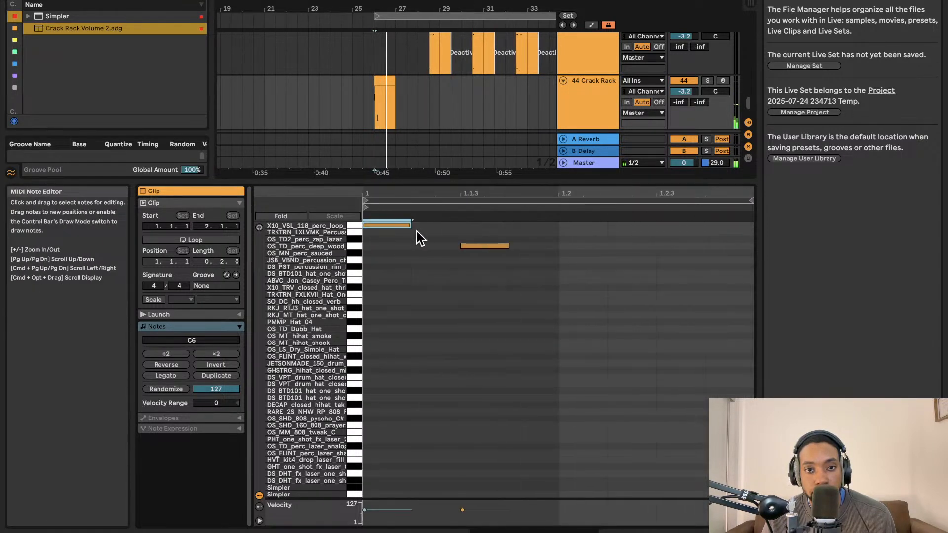
{"action": "left_click_drag", "start_coordinate": [389, 225], "coordinate": [394, 237]}
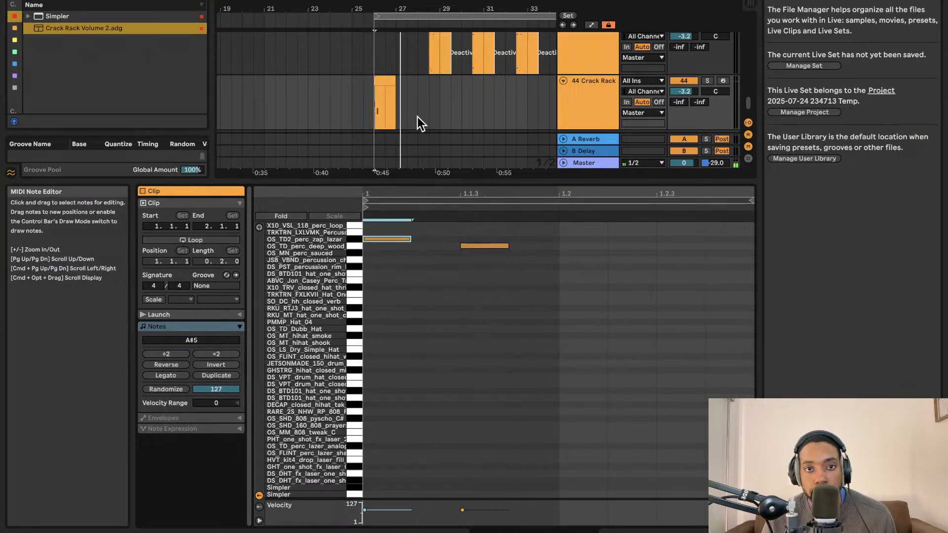
Add a note, move it to the X10_TRV closed hat pad (C#5) at 1.2, and duplicate it into three consecutive sixteenth notes
{"action": "left_click", "coordinate": [385, 77]}
{"action": "double_click", "coordinate": [408, 225]}
{"action": "key", "text": "space"}
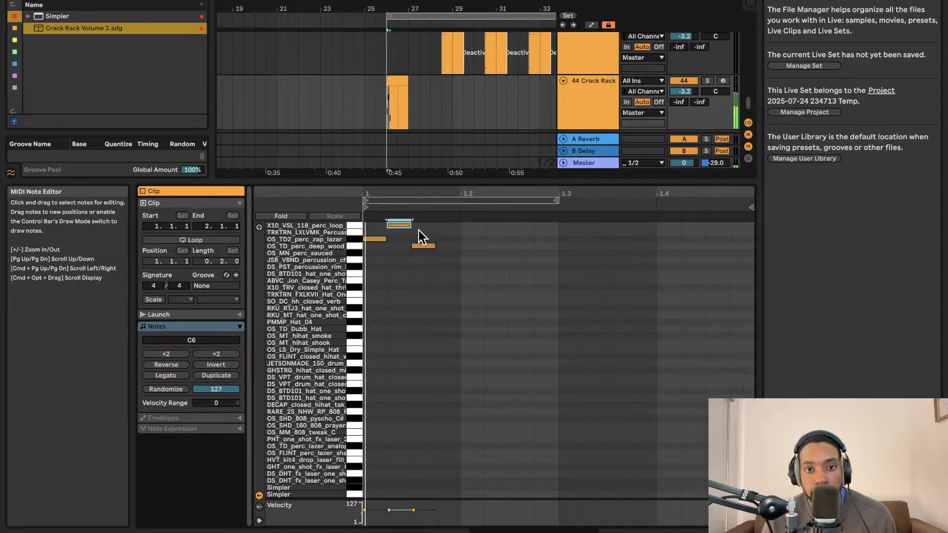
{"action": "left_click_drag", "start_coordinate": [401, 225], "coordinate": [476, 286]}
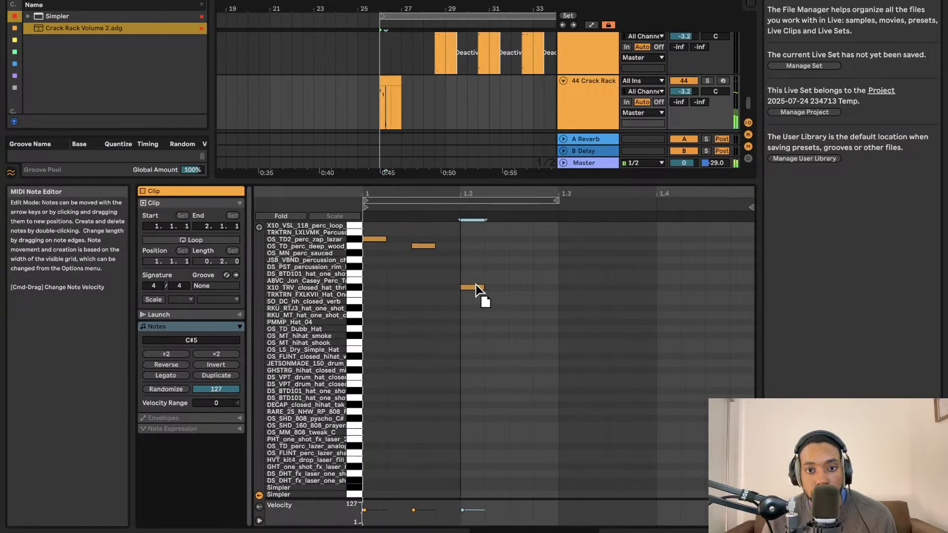
{"action": "key", "text": "super+d"}
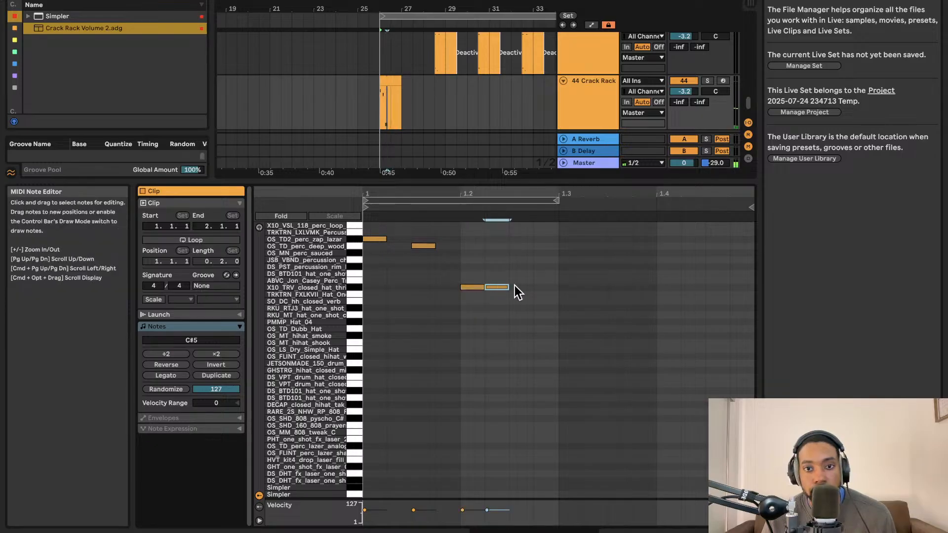
{"action": "key", "text": "super+d"}
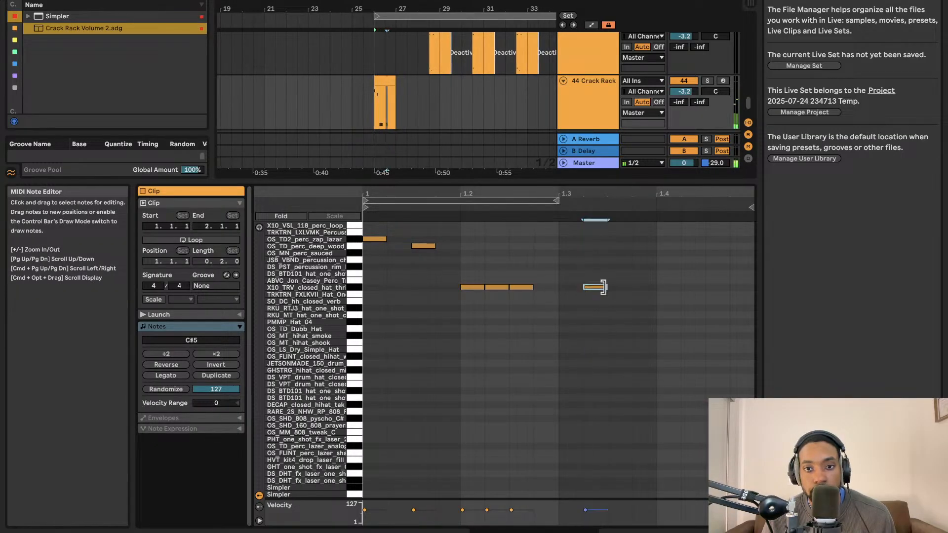
Add a note at 1.3.2 and audition it on other pads, including the DS_BTD101 hat one-shot (F5)
{"action": "double_click", "coordinate": [598, 288]}
{"action": "left_click_drag", "start_coordinate": [603, 294], "coordinate": [551, 370]}
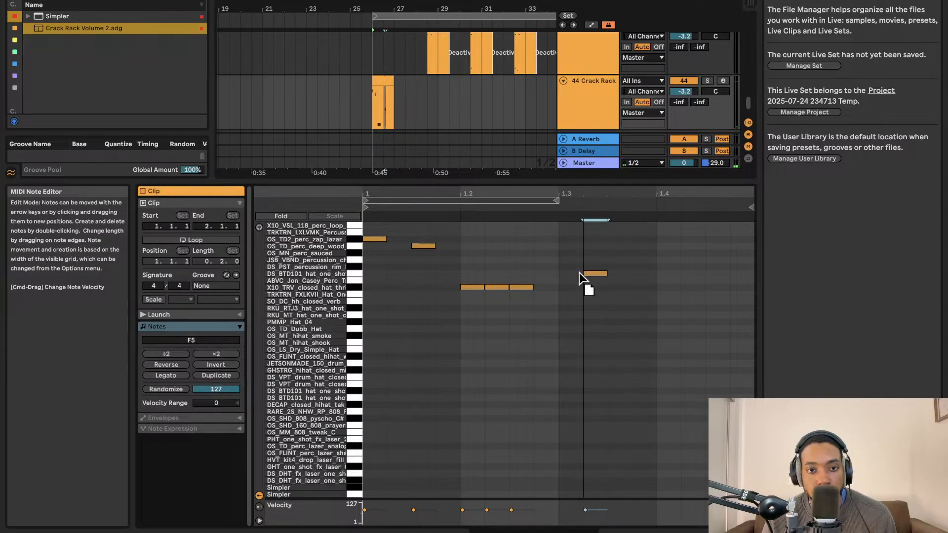
Move the percussion hit at 1.3.2 to beat 1.3 on the G5 JSB_VBND percussion row and start playback
{"action": "mouse_move", "coordinate": [582, 279]}
{"action": "left_mouse_down"}
{"action": "mouse_move", "coordinate": [585, 263]}
{"action": "mouse_move", "coordinate": [575, 263]}
{"action": "left_mouse_up"}
{"action": "key", "text": "space"}
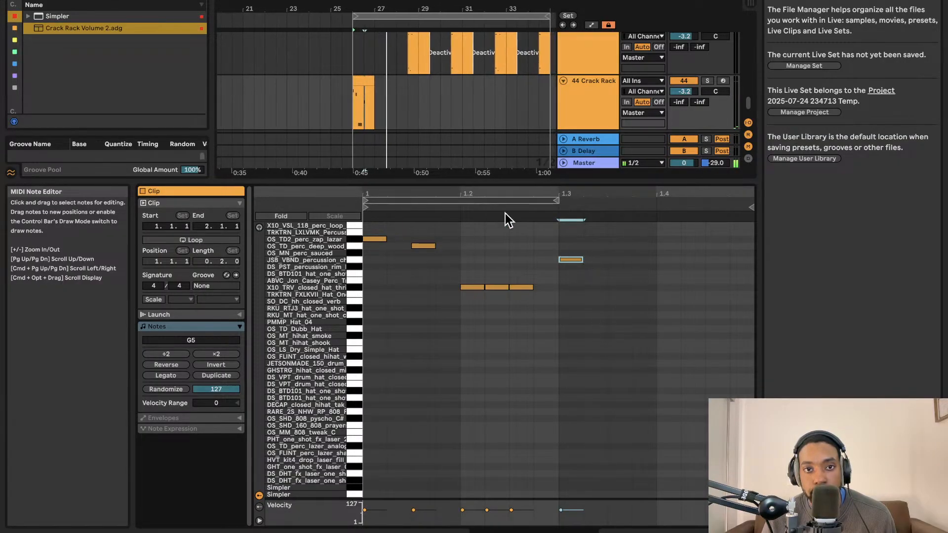
Duplicate the one-bar MIDI clip on track 44 Crack Rack directly after itself while checking playback
{"action": "left_click", "coordinate": [364, 99]}
{"action": "key", "text": "super+f"}
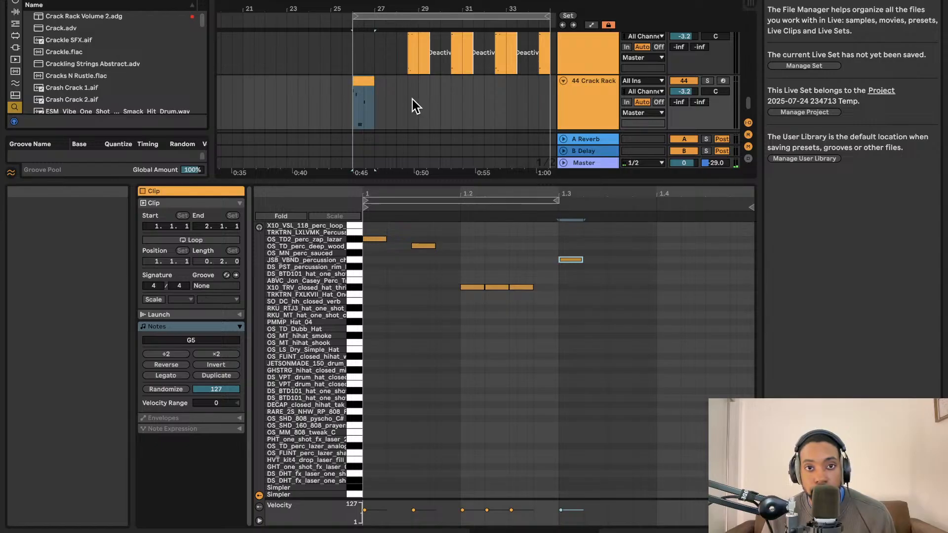
{"action": "left_click", "coordinate": [365, 82]}
{"action": "key", "text": "space"}
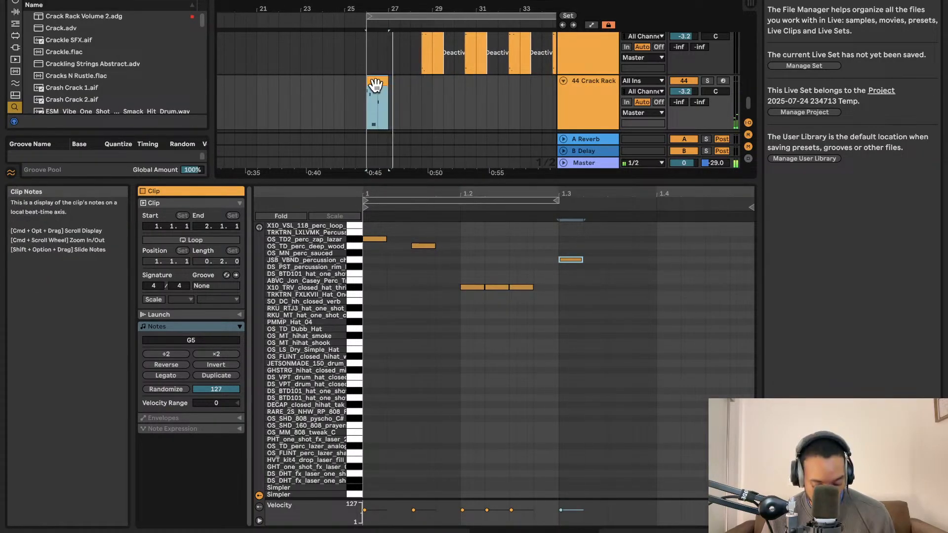
{"action": "key", "text": "super+d"}
{"action": "key", "text": "space"}
{"action": "key", "text": "space"}
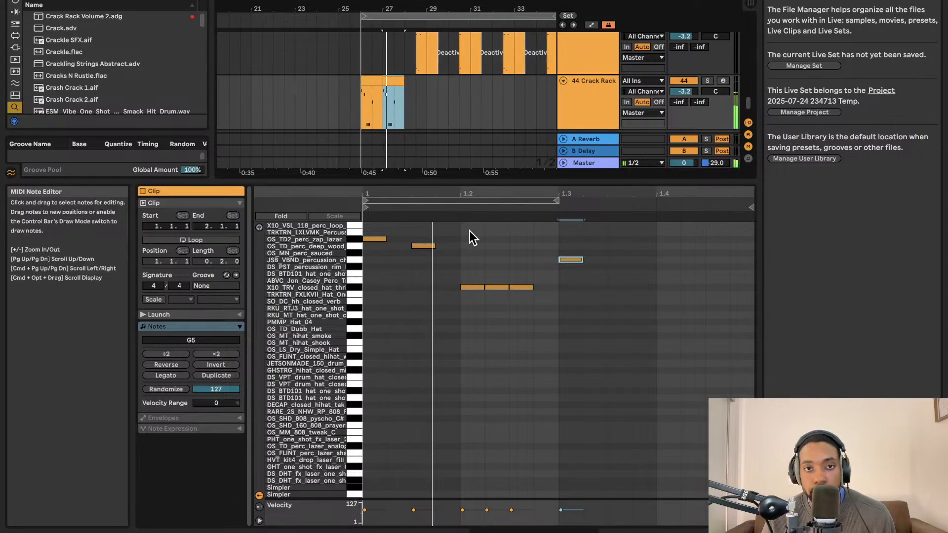
Play both track 44 clips from the loop start and open the second clip's notes to compare them
{"action": "key", "text": "space"}
{"action": "left_click", "coordinate": [365, 118]}
{"action": "key", "text": "space"}
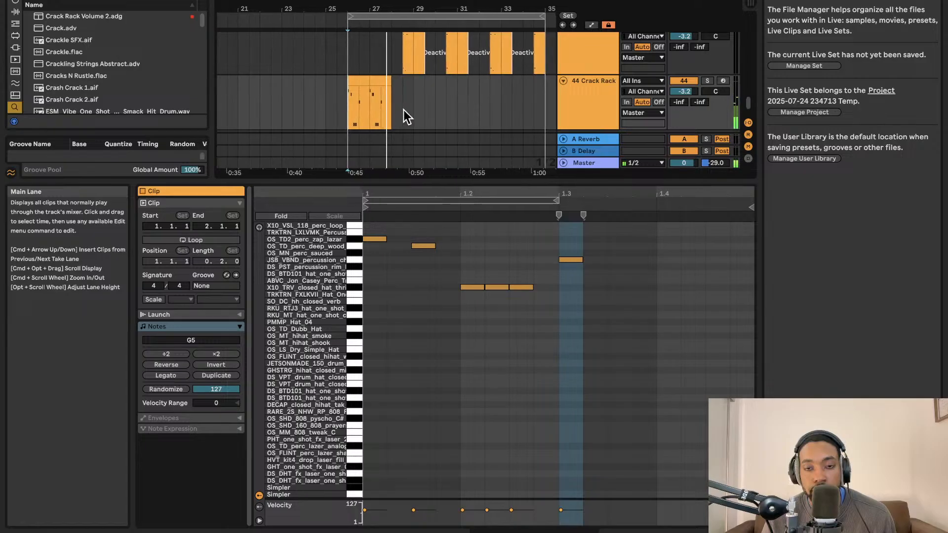
{"action": "double_click", "coordinate": [408, 80]}
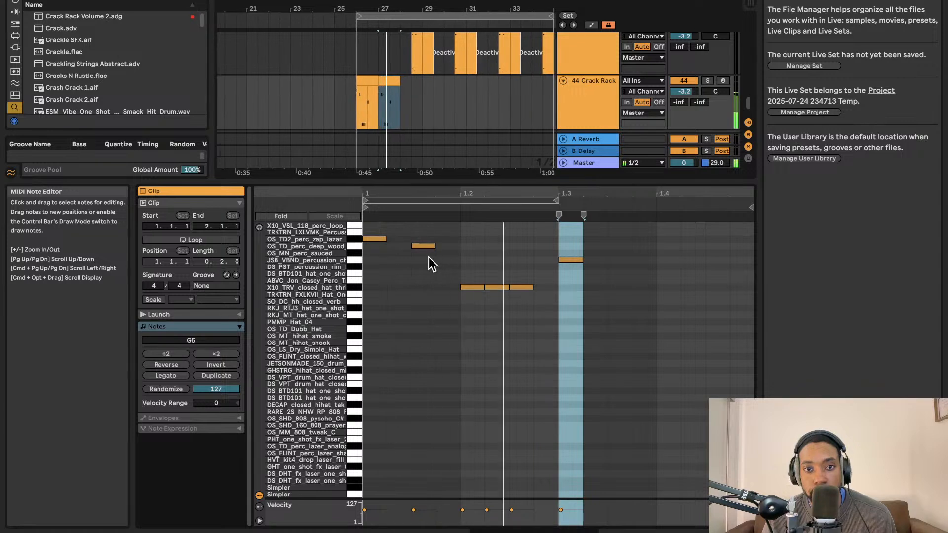
{"action": "left_click", "coordinate": [350, 114]}
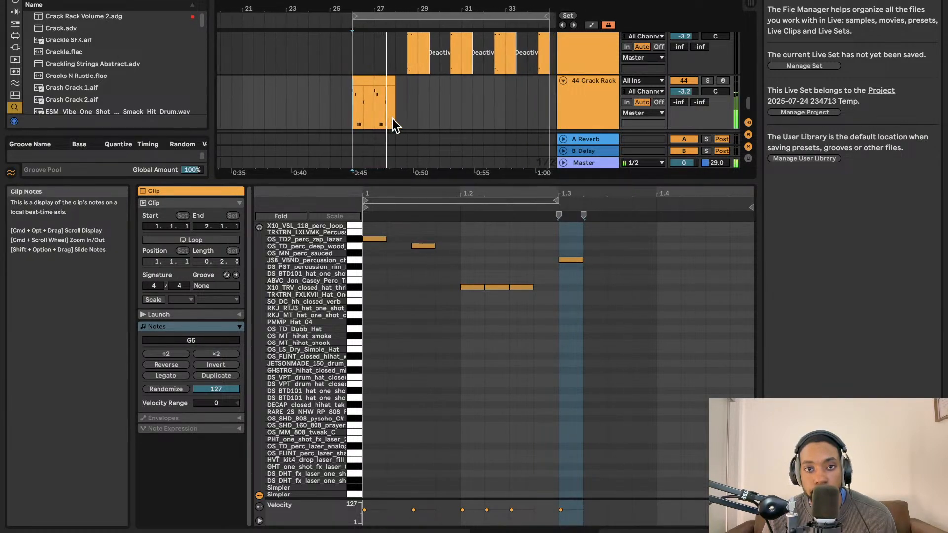
Duplicate the G5 percussion note at 1.3 in the first clip and move the copy to 1.3.4
{"action": "key", "text": "super+d"}
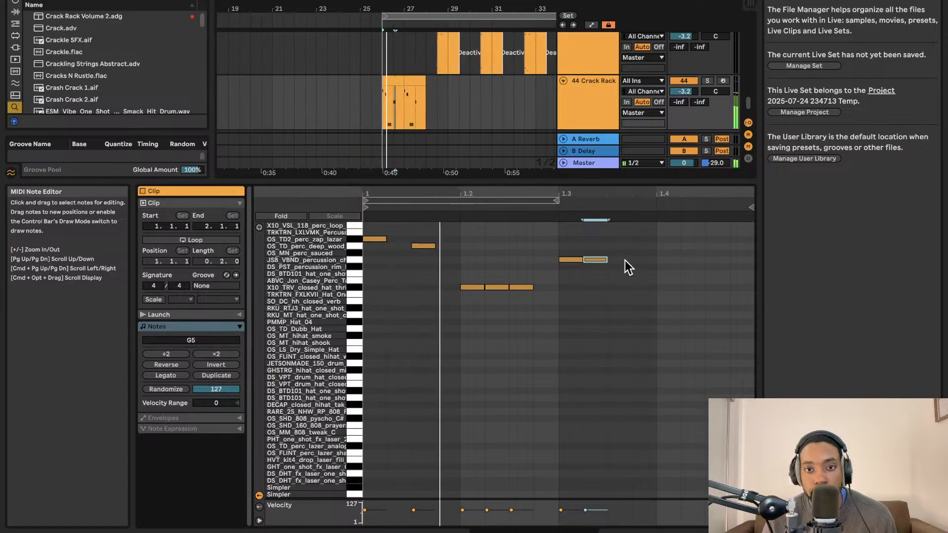
{"action": "left_click_drag", "start_coordinate": [610, 259], "coordinate": [659, 262]}
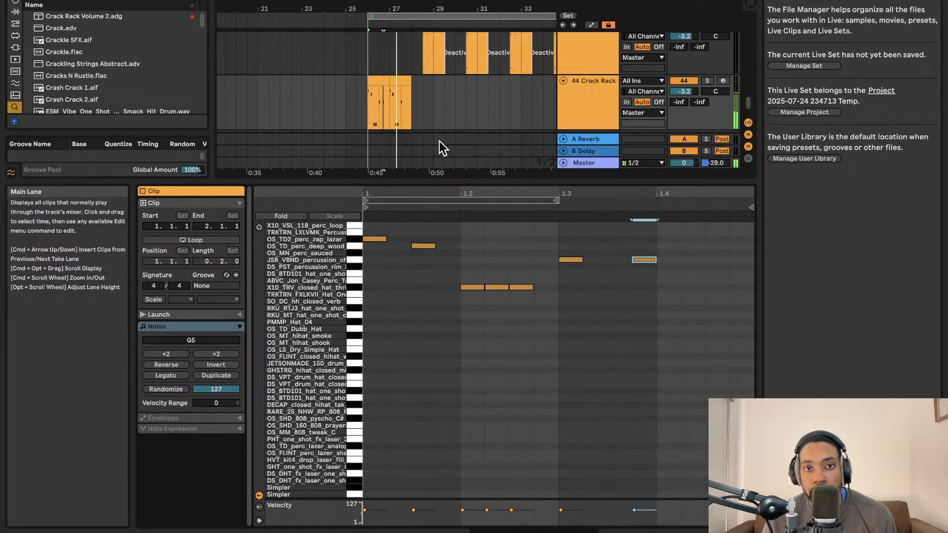
Select both track 44 clips and duplicate the pair four times along the timeline
{"action": "left_click", "coordinate": [397, 82]}
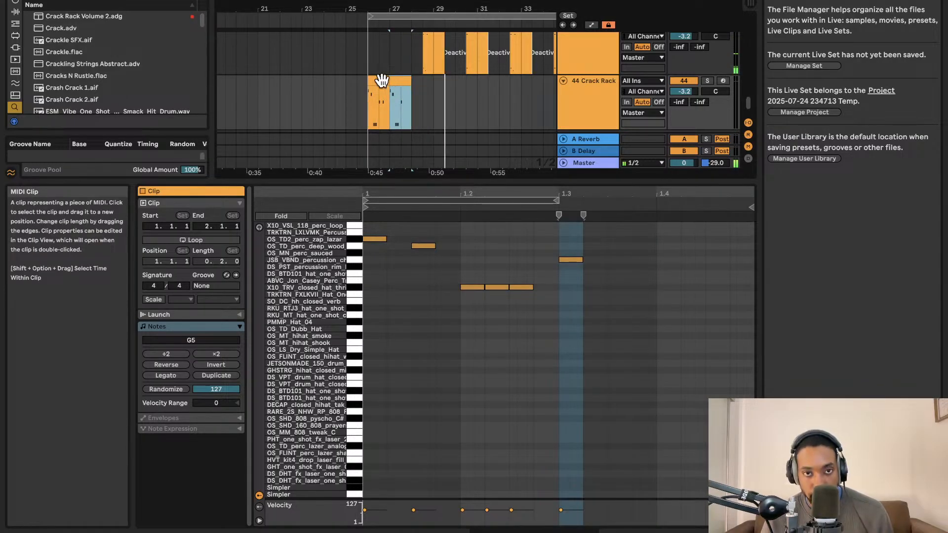
{"action": "left_click", "coordinate": [382, 80], "text": "shift"}
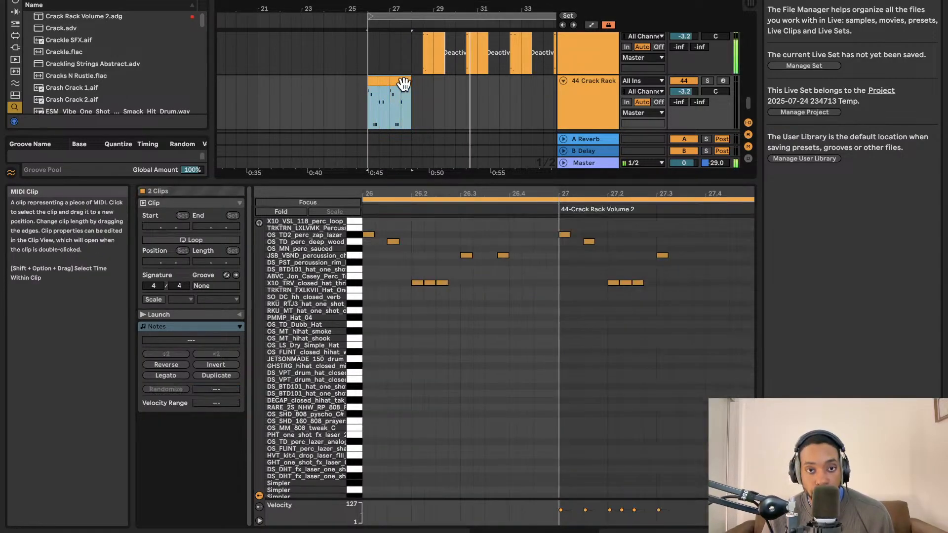
{"action": "key", "text": "super+d"}
{"action": "key", "text": "super+d"}
{"action": "key", "text": "super+d"}
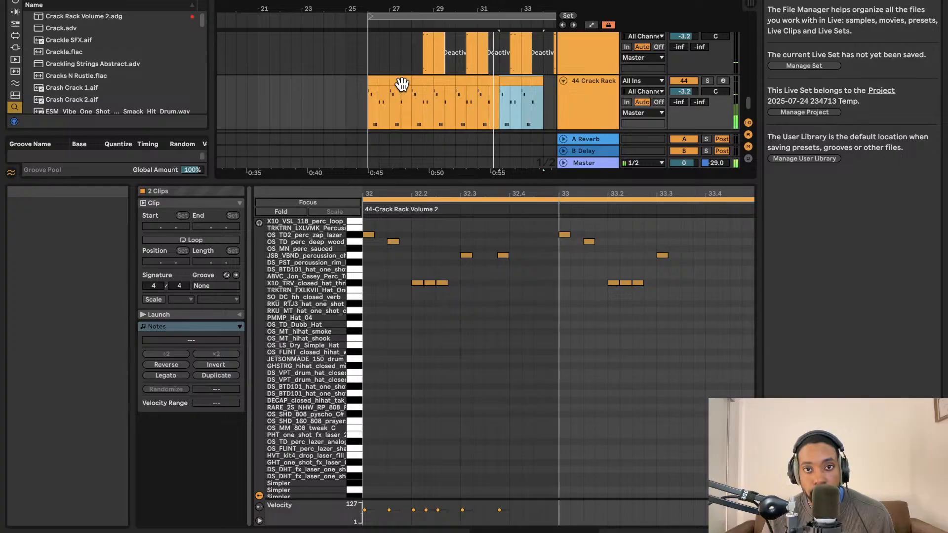
{"action": "key", "text": "super+d"}
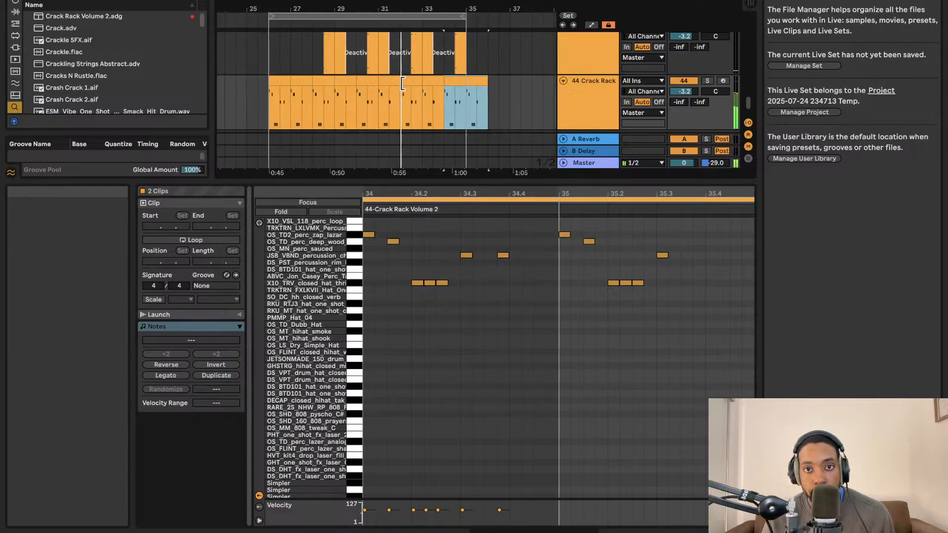
Delete the last track 44 clip that extends past the loop end at bar 35
{"action": "left_click", "coordinate": [466, 93]}
{"action": "left_click", "coordinate": [475, 89]}
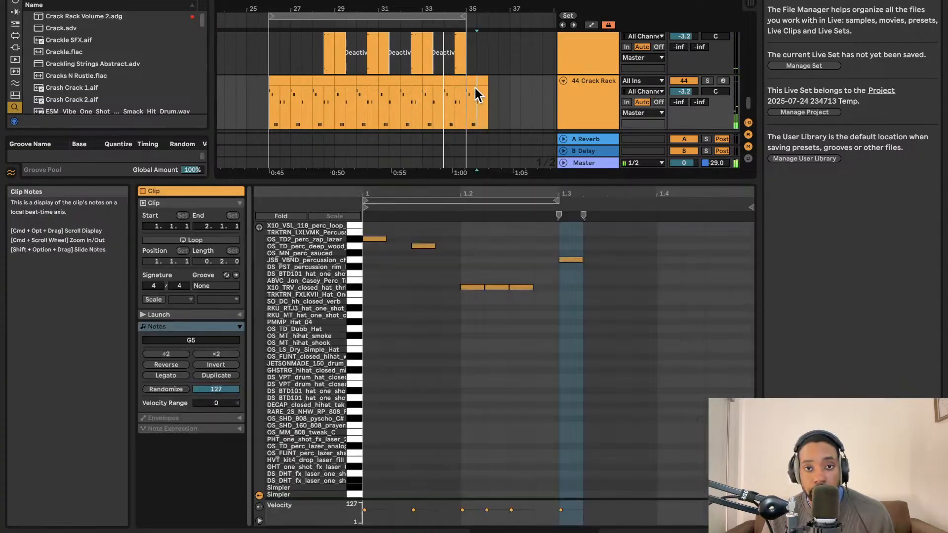
{"action": "key", "text": "Delete"}
Enlarge the arrangement area, look over Crack Rack tracks 43 and 44, and bring their channels up in the Session view mixer
{"action": "scroll", "coordinate": [426, 110], "scroll_direction": "down", "scroll_amount": 3}
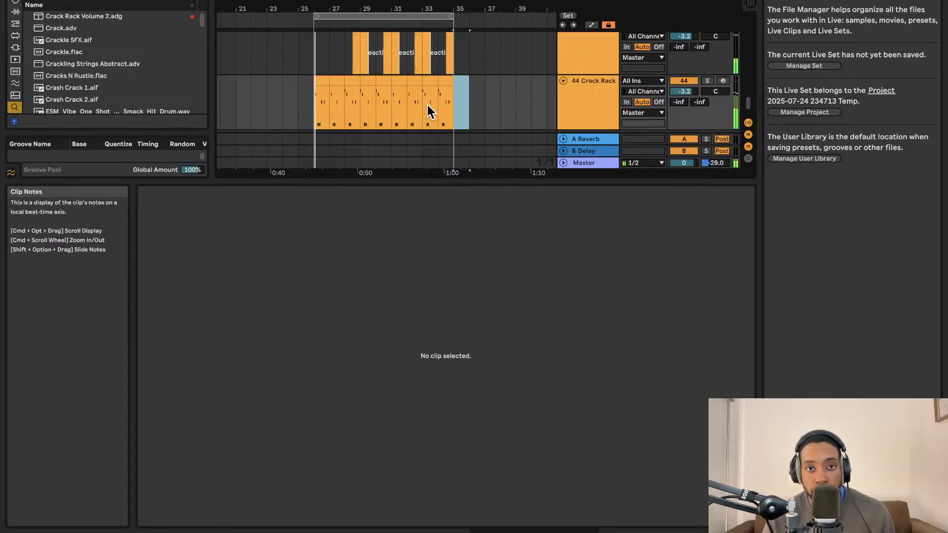
{"action": "scroll", "coordinate": [426, 106], "scroll_direction": "up", "scroll_amount": 3}
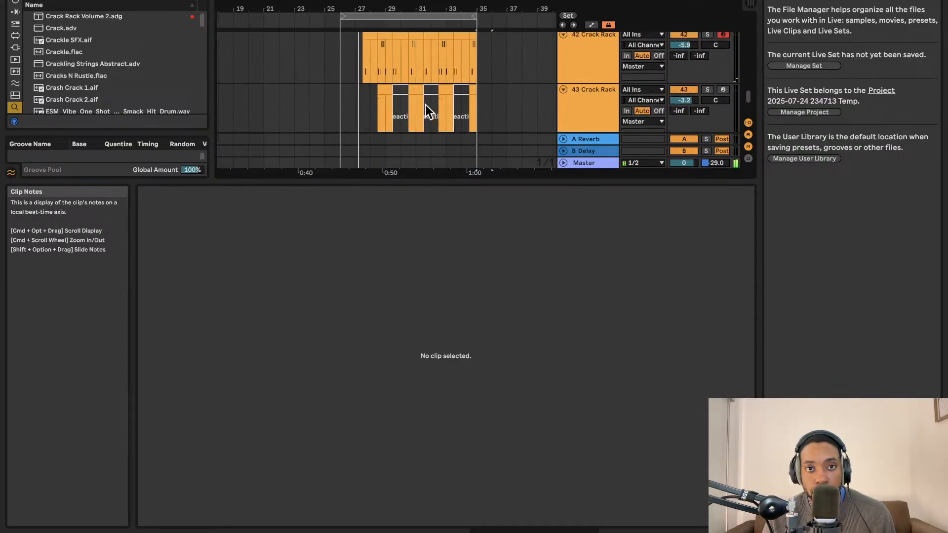
{"action": "left_click_drag", "start_coordinate": [437, 180], "coordinate": [428, 431]}
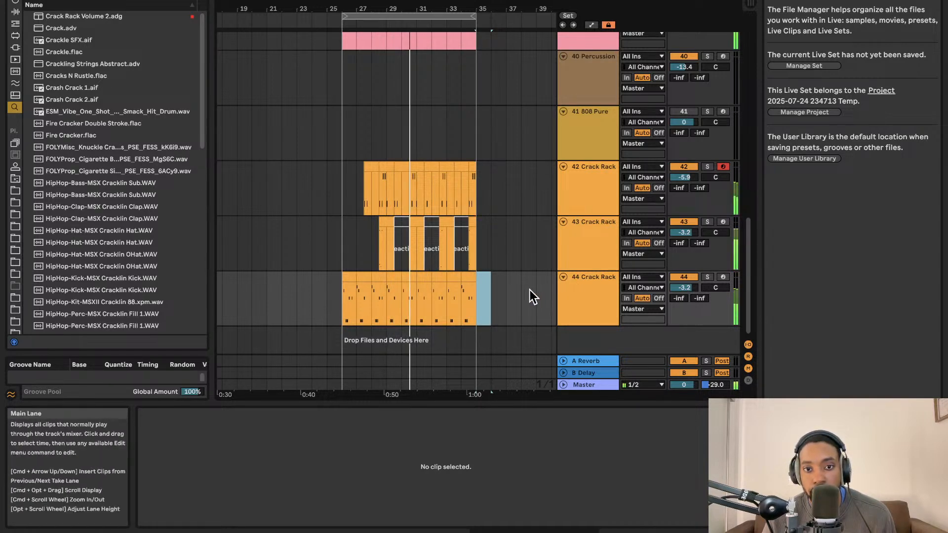
{"action": "left_click", "coordinate": [575, 291]}
{"action": "left_click", "coordinate": [586, 296]}
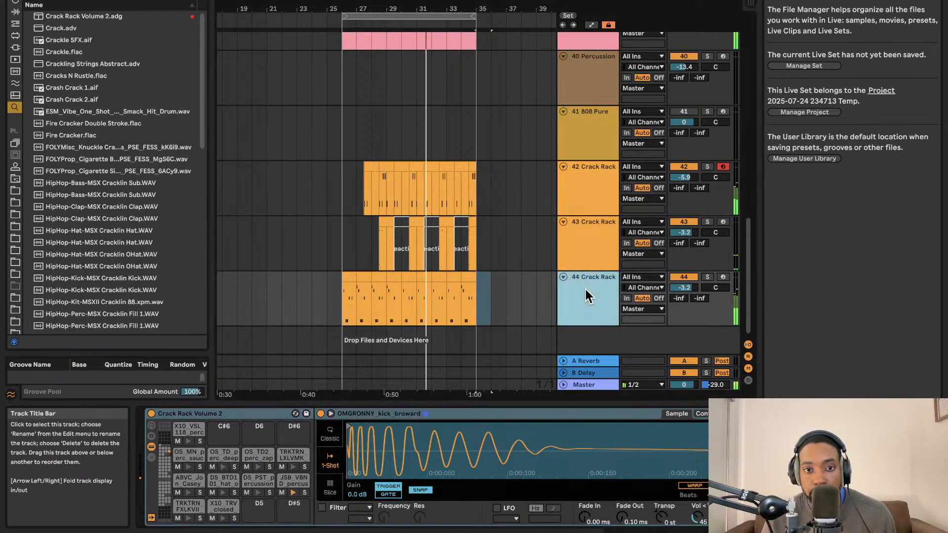
{"action": "left_click", "coordinate": [586, 250]}
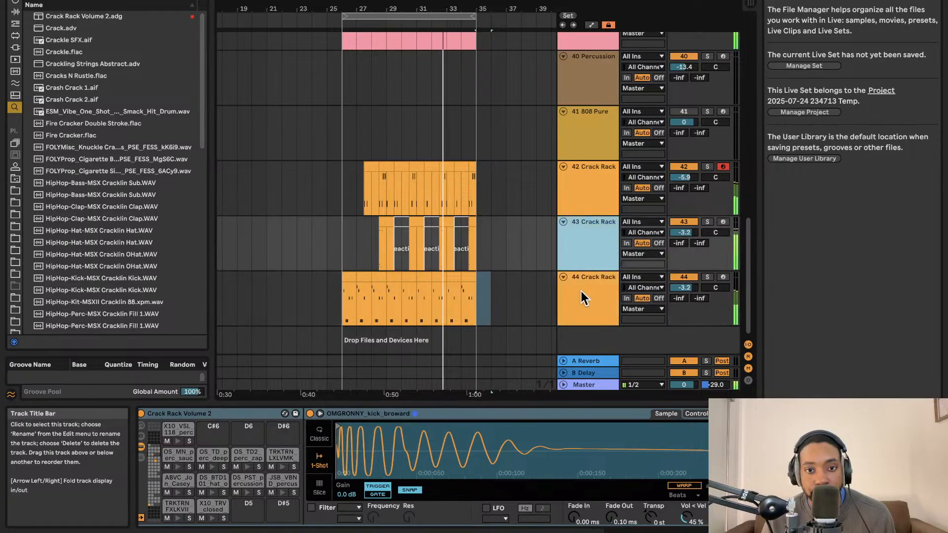
{"action": "left_click", "coordinate": [581, 292]}
{"action": "key", "text": "Tab"}
{"action": "scroll", "coordinate": [392, 125], "scroll_direction": "right", "scroll_amount": 3}
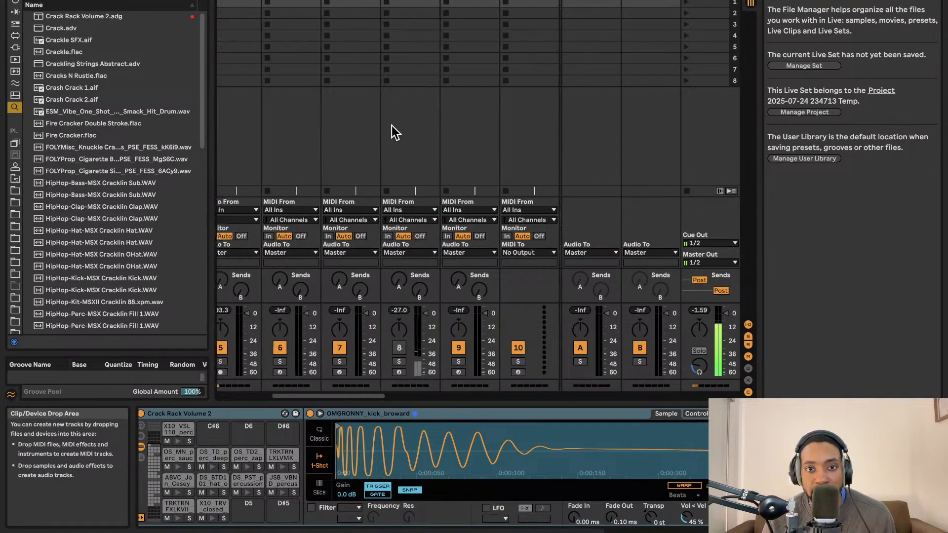
{"action": "scroll", "coordinate": [392, 130], "scroll_direction": "right", "scroll_amount": 10}
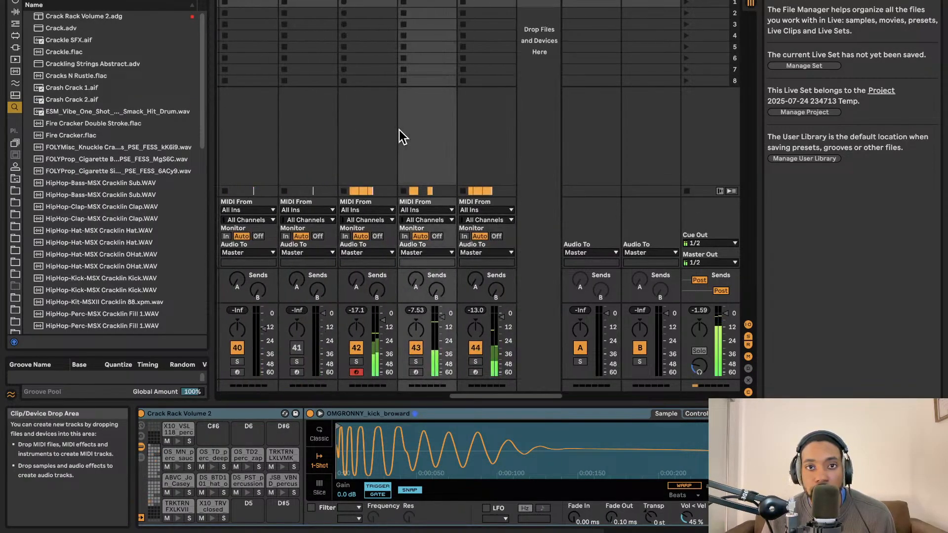
Unfold the drum rack chains of track 44 in the mixer and audition its G5 and E5 chains in solo
{"action": "left_click", "coordinate": [509, 2]}
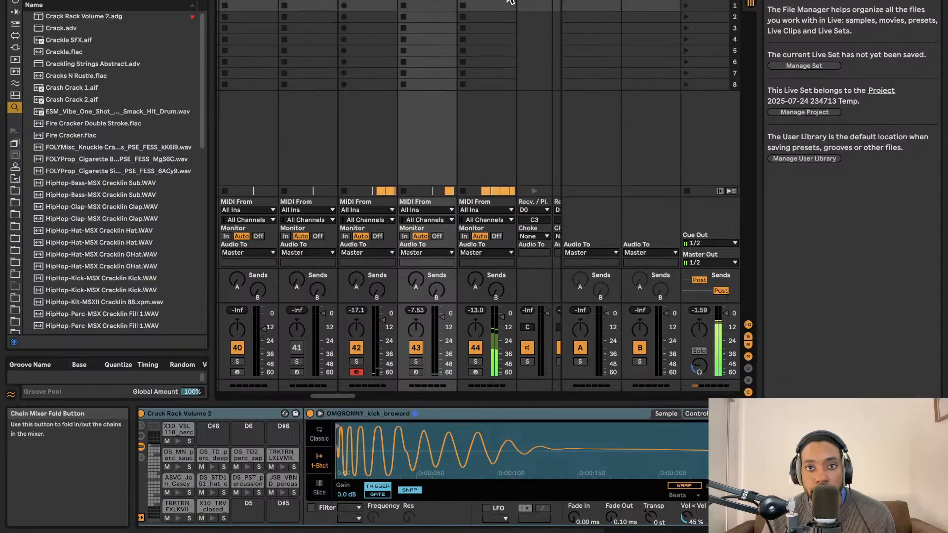
{"action": "scroll", "coordinate": [491, 23], "scroll_direction": "right", "scroll_amount": 10}
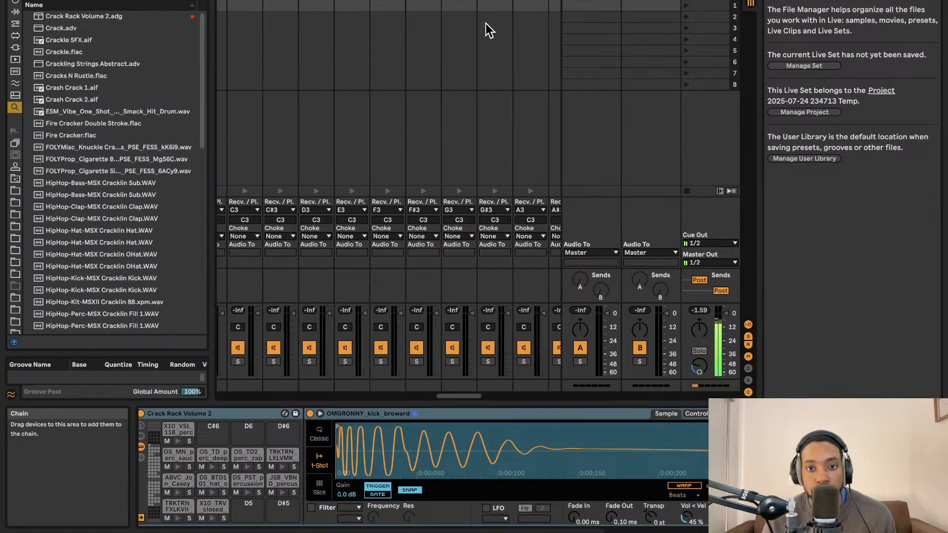
{"action": "scroll", "coordinate": [484, 22], "scroll_direction": "right", "scroll_amount": 6}
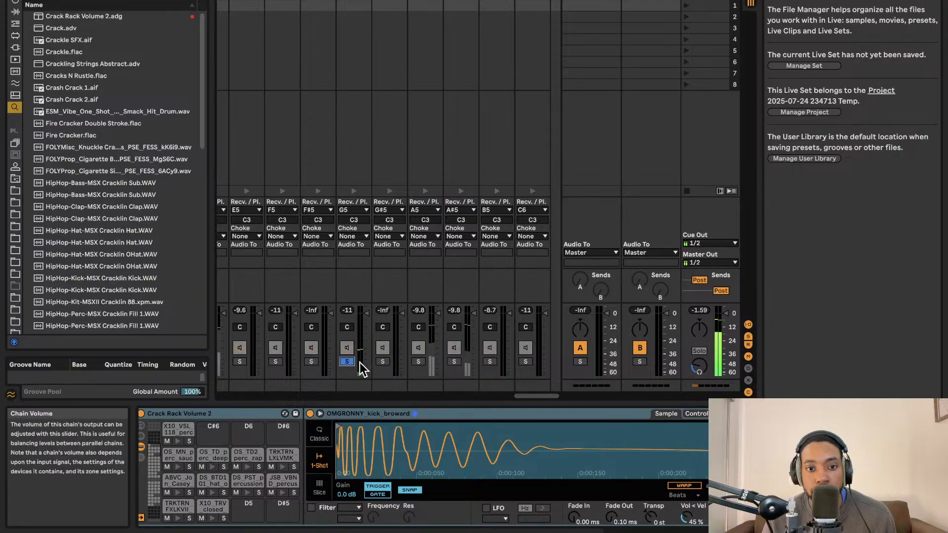
{"action": "scroll", "coordinate": [396, 322], "scroll_direction": "left", "scroll_amount": 3}
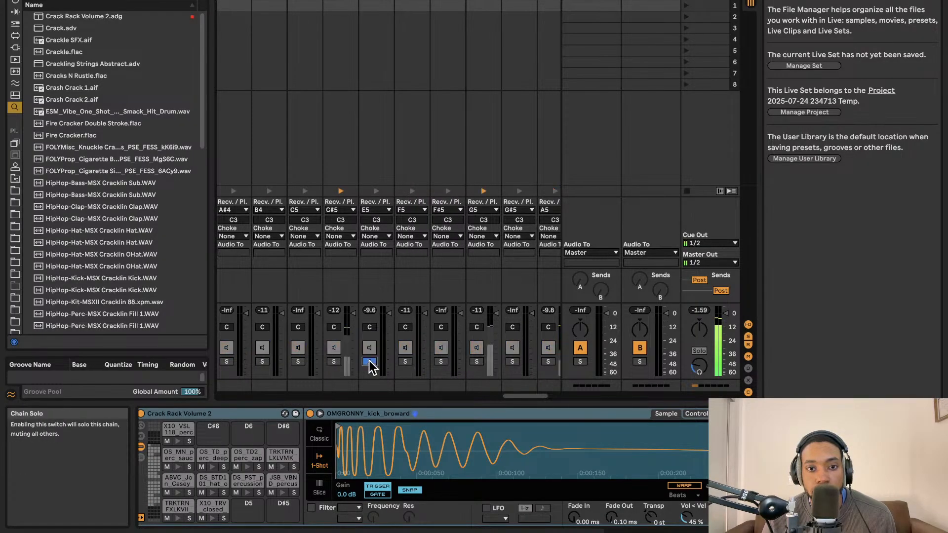
{"action": "scroll", "coordinate": [351, 262], "scroll_direction": "left", "scroll_amount": 10}
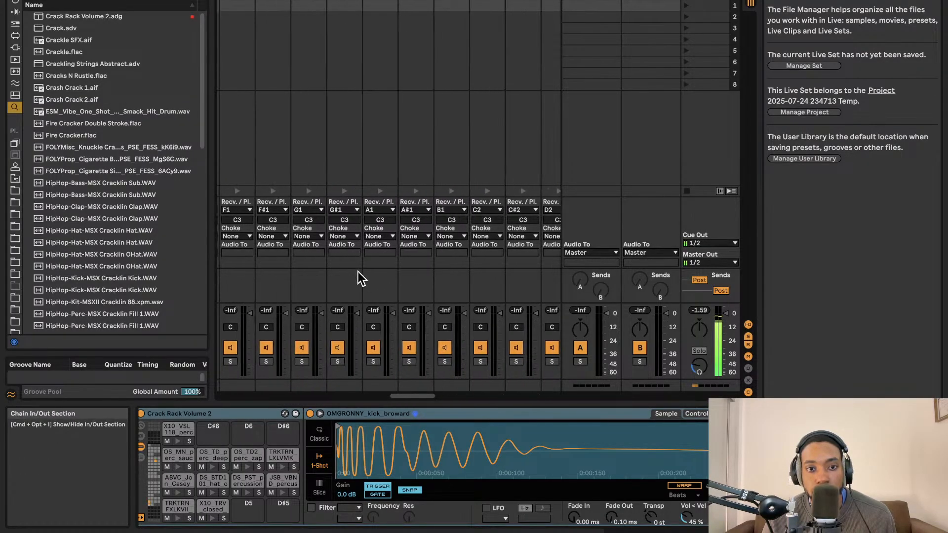
{"action": "scroll", "coordinate": [357, 268], "scroll_direction": "left", "scroll_amount": 10}
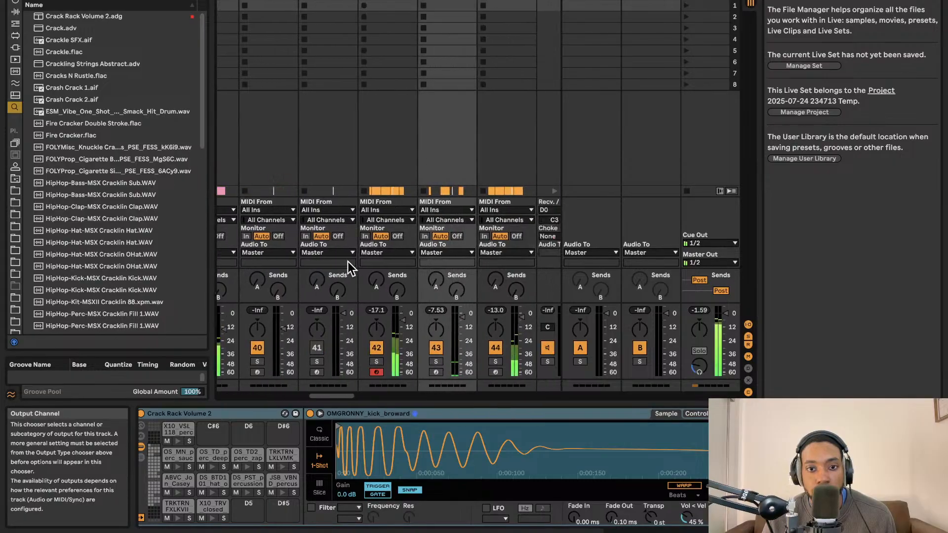
{"action": "scroll", "coordinate": [359, 304], "scroll_direction": "right", "scroll_amount": 5}
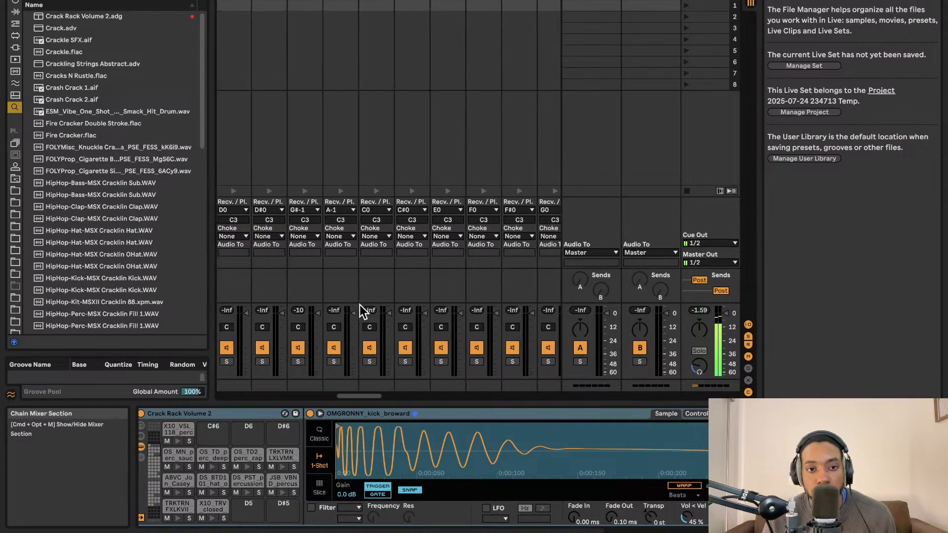
{"action": "scroll", "coordinate": [359, 304], "scroll_direction": "left", "scroll_amount": 3}
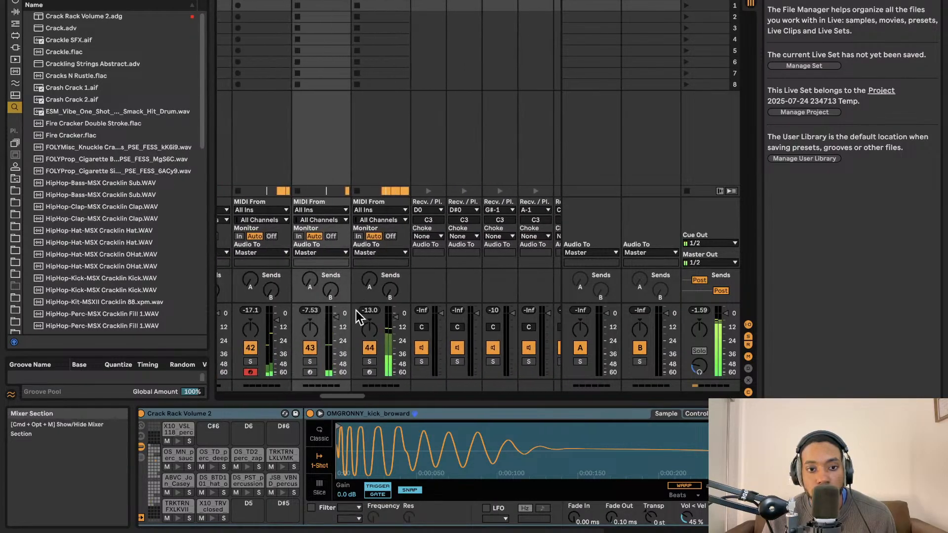
Audition track 43 in solo, unfold its drum rack chains, and audition the C0 kick chain in solo
{"action": "left_click", "coordinate": [304, 360]}
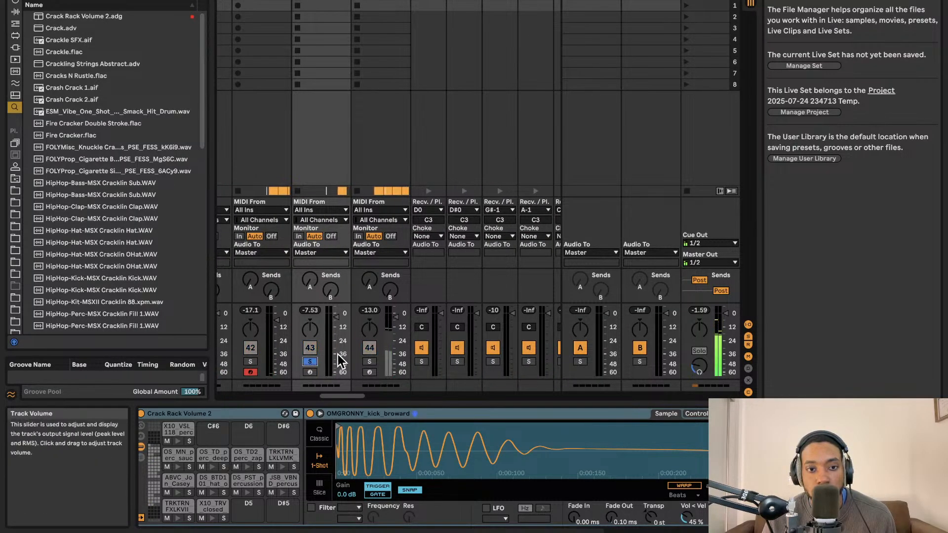
{"action": "left_click", "coordinate": [313, 361]}
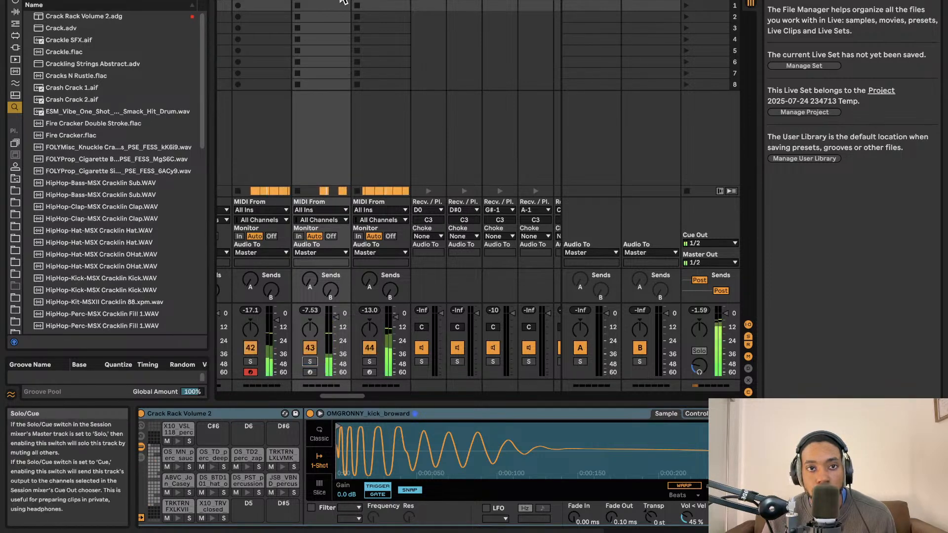
{"action": "left_click", "coordinate": [344, 1]}
{"action": "scroll", "coordinate": [418, 13], "scroll_direction": "right", "scroll_amount": 5}
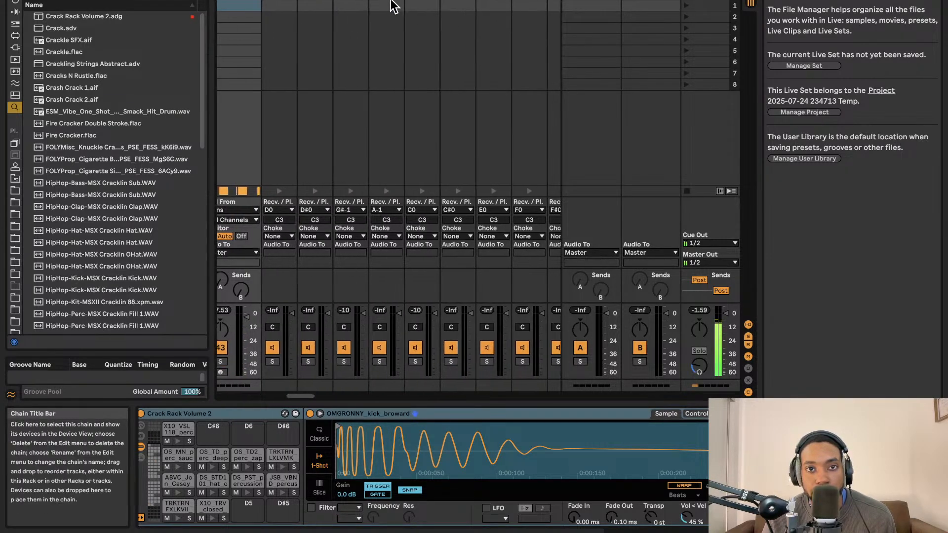
{"action": "left_click", "coordinate": [375, 361]}
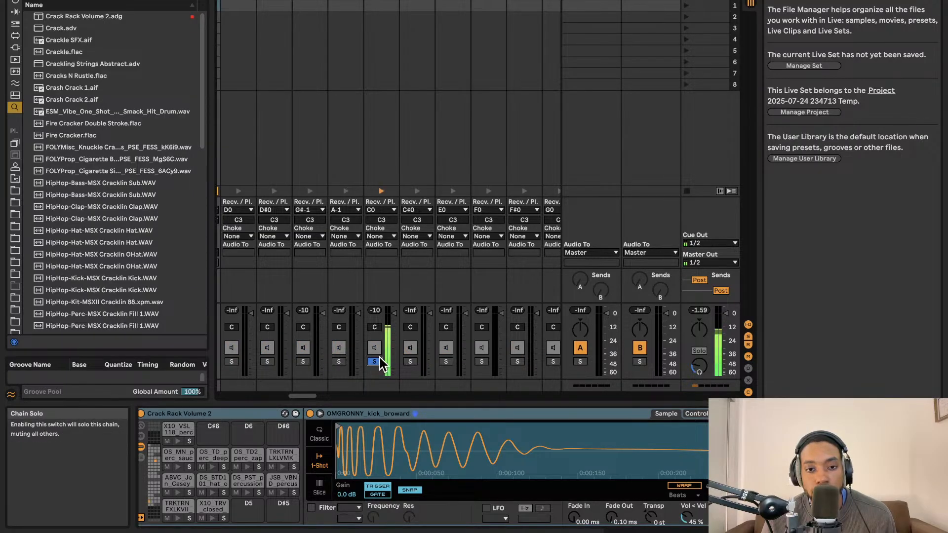
{"action": "left_click", "coordinate": [374, 362]}
Extract the C0 PMSH_Kick_Punk chain from track 43 to its own track and unfold the new track in the arrangement
{"action": "right_click", "coordinate": [383, 2]}
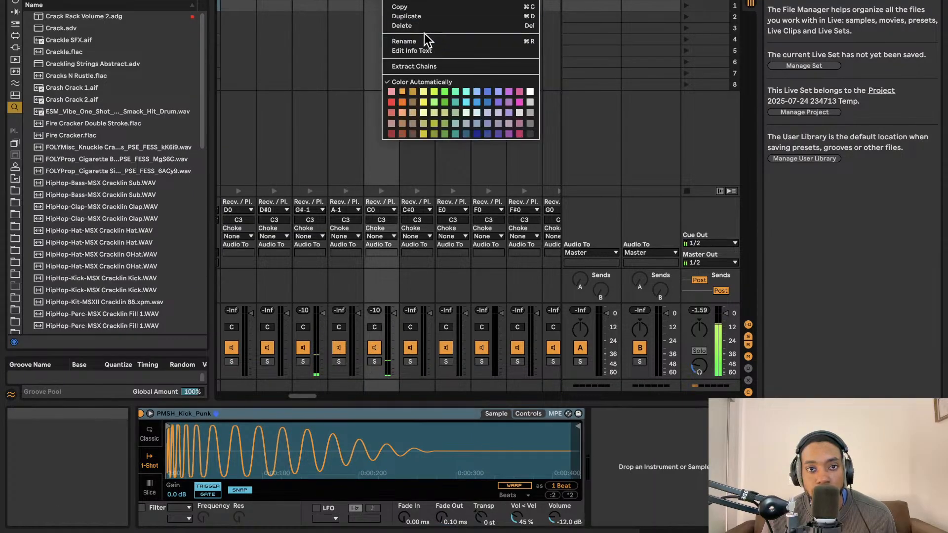
{"action": "left_click", "coordinate": [413, 66]}
{"action": "left_click", "coordinate": [562, 319]}
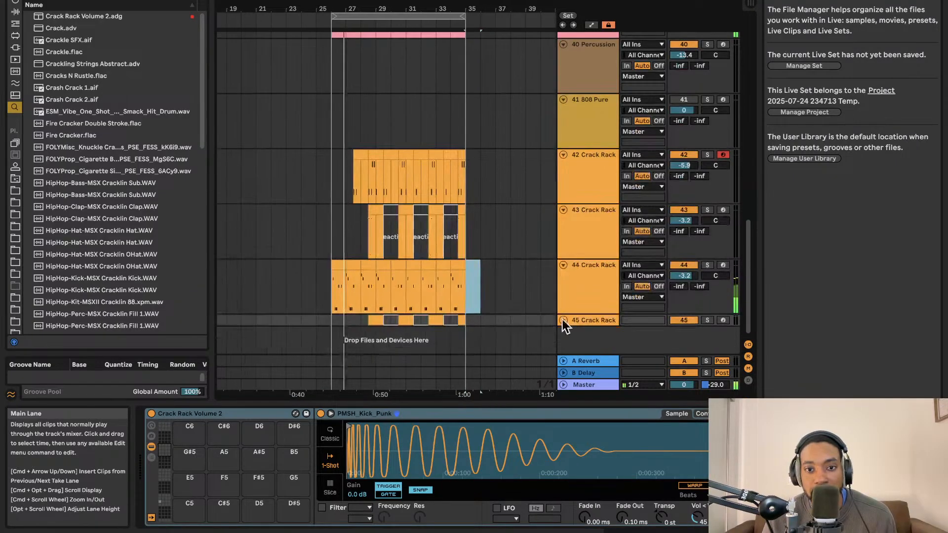
Group Crack Rack tracks 42, 43 and 44 into one group track named Percs
{"action": "left_click", "coordinate": [586, 274]}
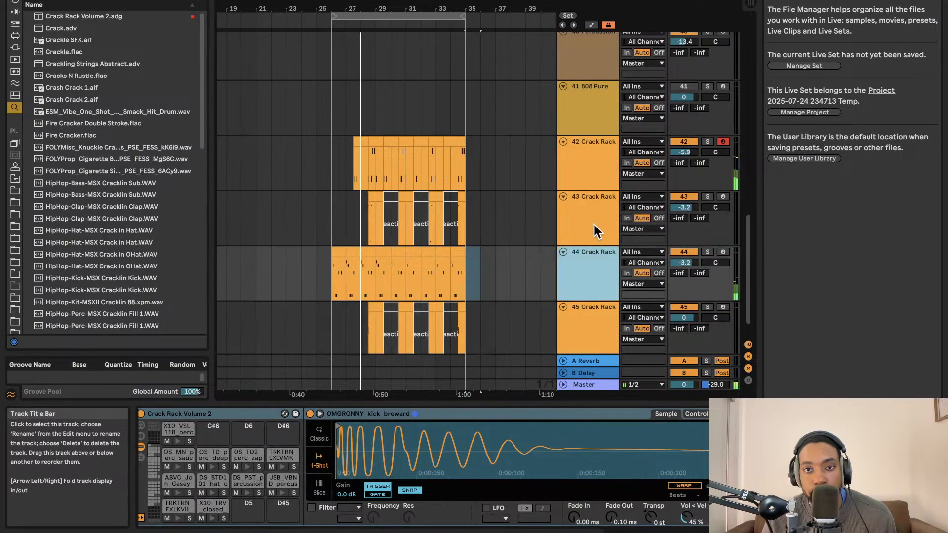
{"action": "left_click", "coordinate": [597, 214], "text": "shift"}
{"action": "left_click", "coordinate": [596, 180], "text": "shift"}
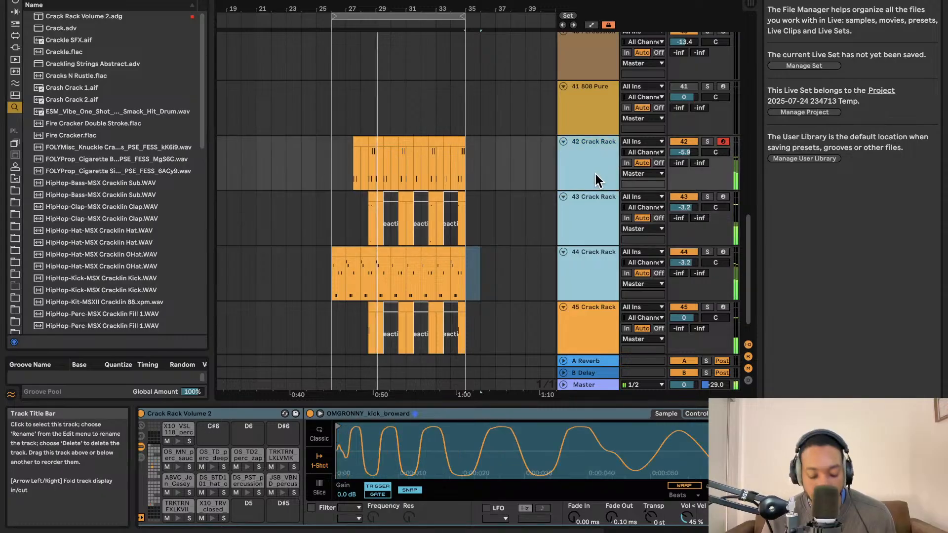
{"action": "key", "text": "ctrl+g"}
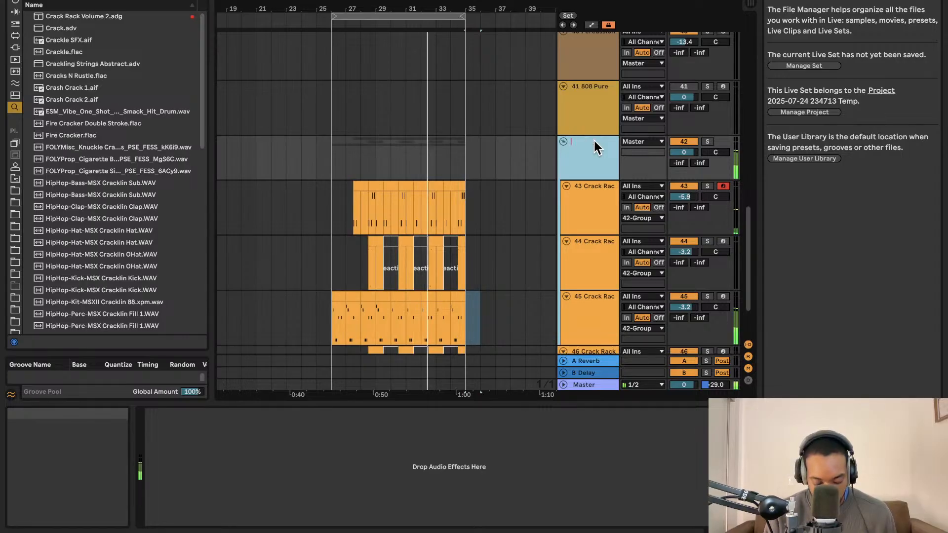
{"action": "type", "text": "Percs"}
{"action": "key", "text": "Return"}
Rename the extracted kick track 46 as Drums
{"action": "scroll", "coordinate": [585, 311], "scroll_direction": "down", "scroll_amount": 2}
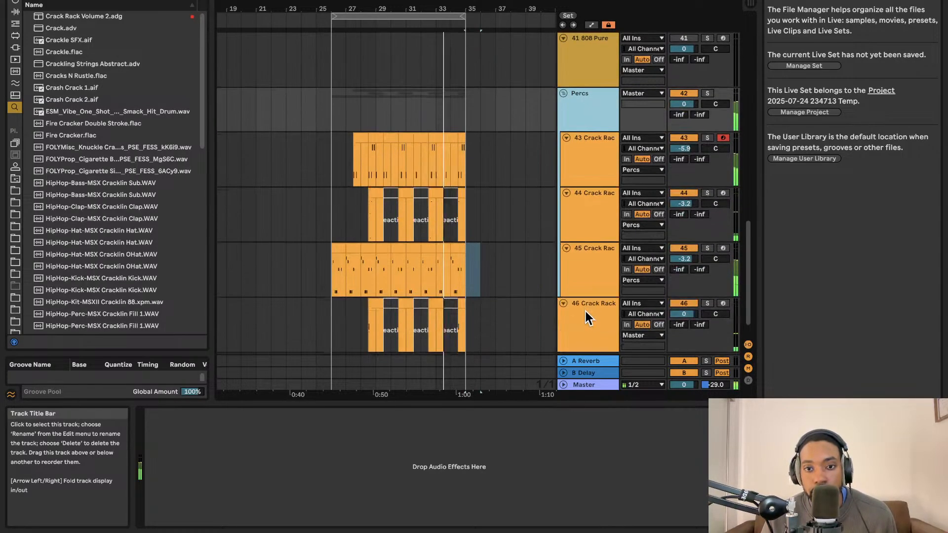
{"action": "left_click", "coordinate": [591, 306]}
{"action": "key", "text": "ctrl+r"}
{"action": "type", "text": "D"}
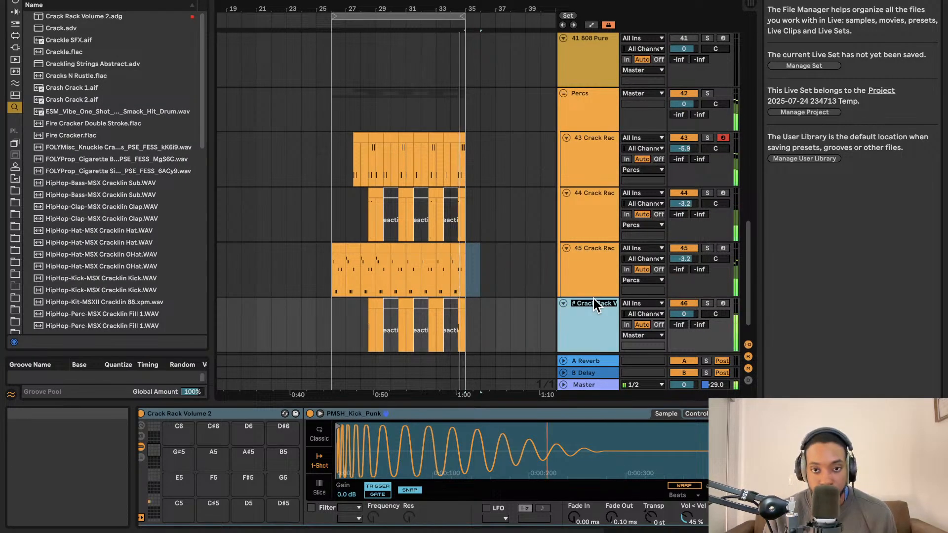
{"action": "type", "text": "rums"}
{"action": "key", "text": "Return"}
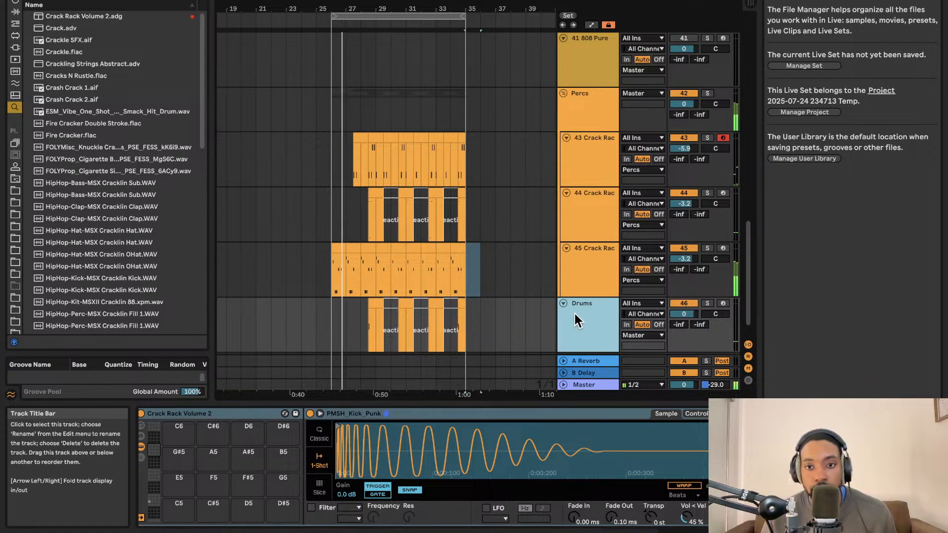
Review the tracks from MPC DRUMS down to Drums and examine the Crack Rack clips between bars 26 and 35
{"action": "scroll", "coordinate": [594, 321], "scroll_direction": "down", "scroll_amount": 1}
{"action": "scroll", "coordinate": [595, 254], "scroll_direction": "up", "scroll_amount": 10}
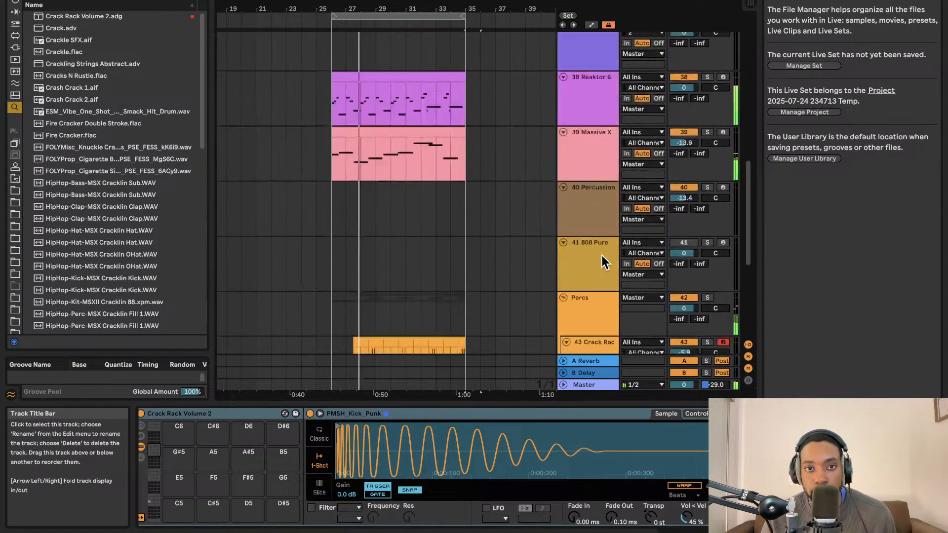
{"action": "scroll", "coordinate": [600, 254], "scroll_direction": "down", "scroll_amount": 3}
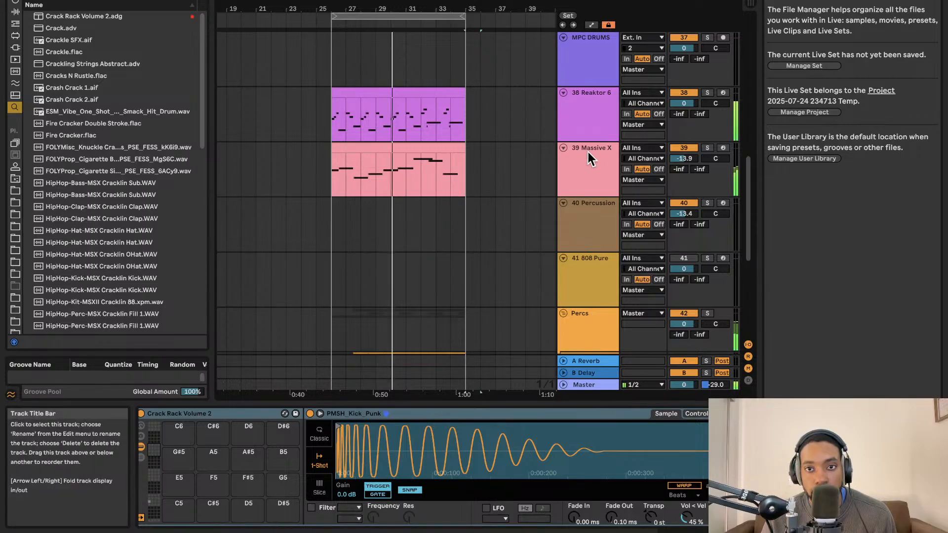
{"action": "scroll", "coordinate": [513, 86], "scroll_direction": "down", "scroll_amount": 12}
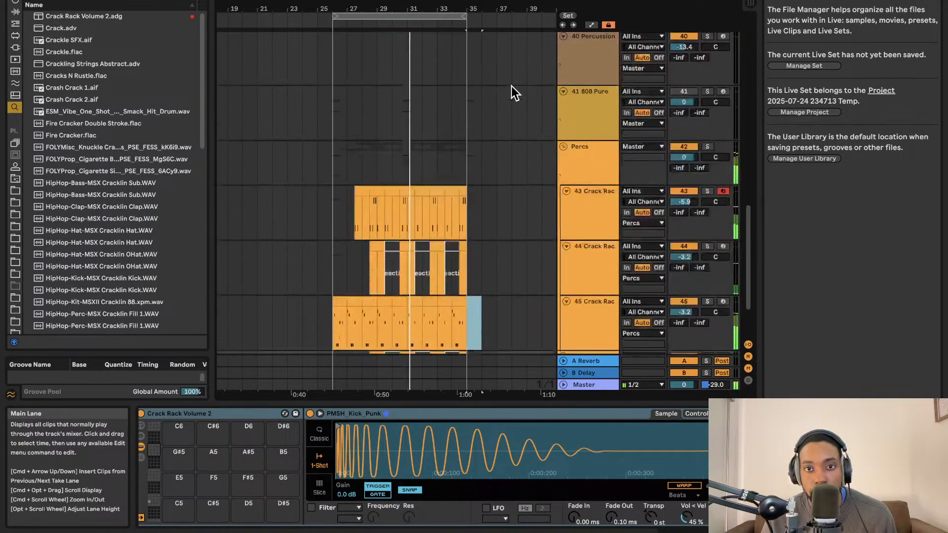
{"action": "scroll", "coordinate": [509, 86], "scroll_direction": "right", "scroll_amount": 2}
{"action": "scroll", "coordinate": [510, 86], "scroll_direction": "down", "scroll_amount": 1}
{"action": "scroll", "coordinate": [507, 87], "scroll_direction": "up", "scroll_amount": 1}
{"action": "scroll", "coordinate": [507, 87], "scroll_direction": "left", "scroll_amount": 1}
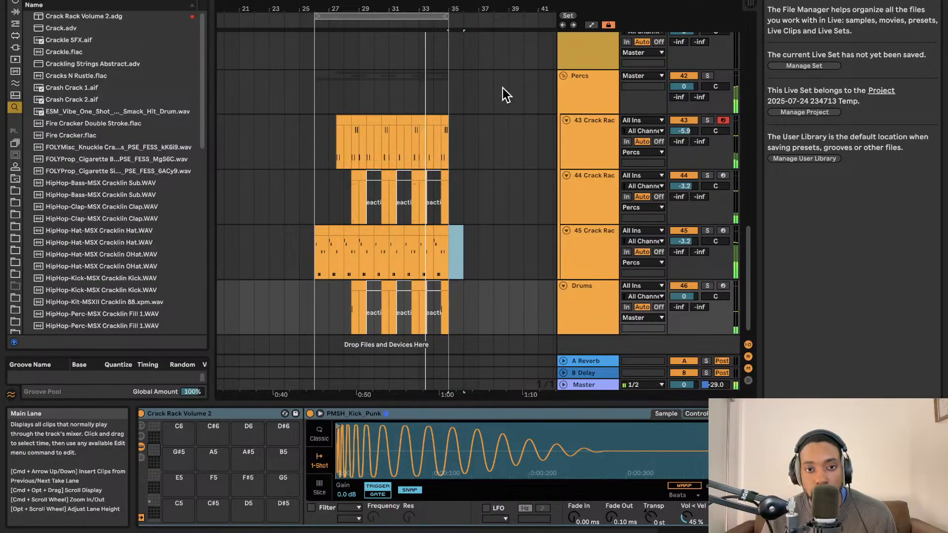
{"action": "scroll", "coordinate": [437, 89], "scroll_direction": "up", "scroll_amount": 5}
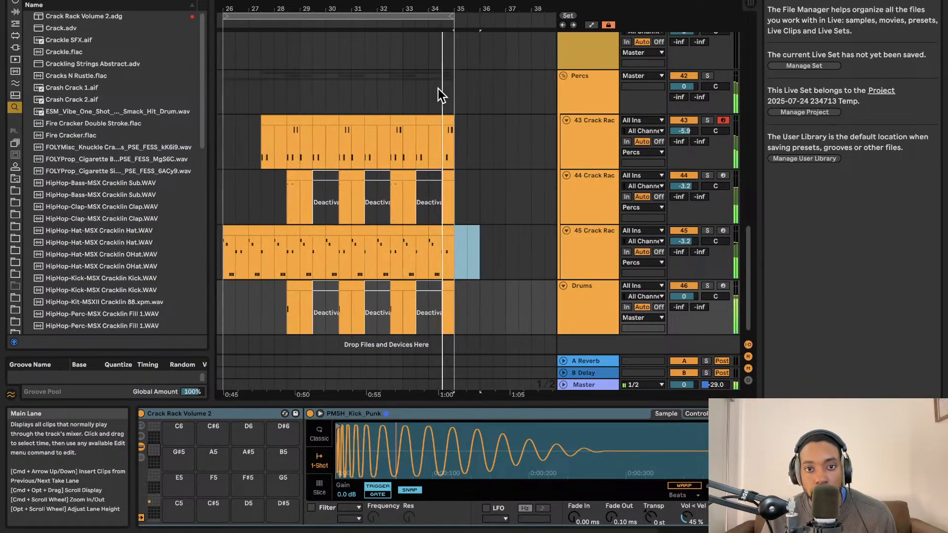
{"action": "left_click", "coordinate": [472, 173]}
{"action": "scroll", "coordinate": [471, 168], "scroll_direction": "left", "scroll_amount": 3}
{"action": "scroll", "coordinate": [471, 165], "scroll_direction": "up", "scroll_amount": 1}
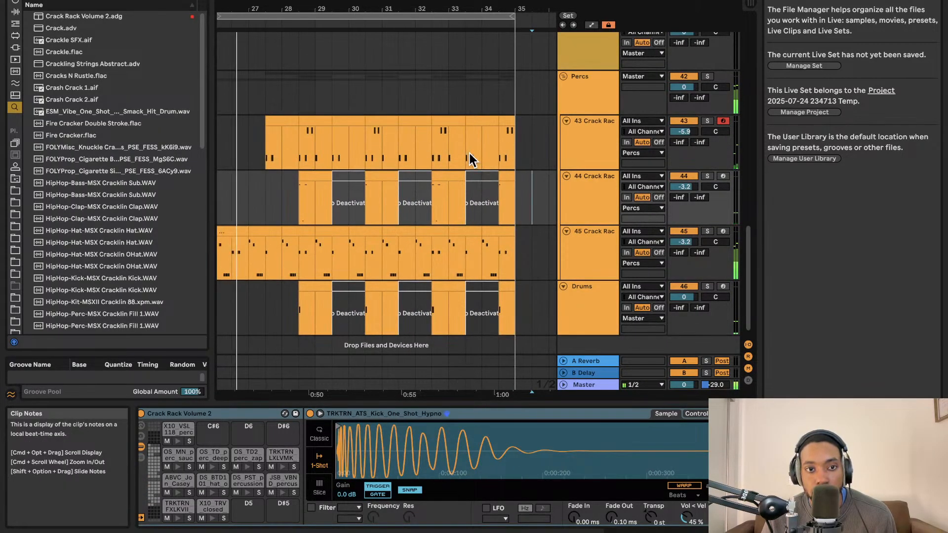
{"action": "scroll", "coordinate": [466, 153], "scroll_direction": "left", "scroll_amount": 3}
{"action": "scroll", "coordinate": [320, 195], "scroll_direction": "right", "scroll_amount": 2}
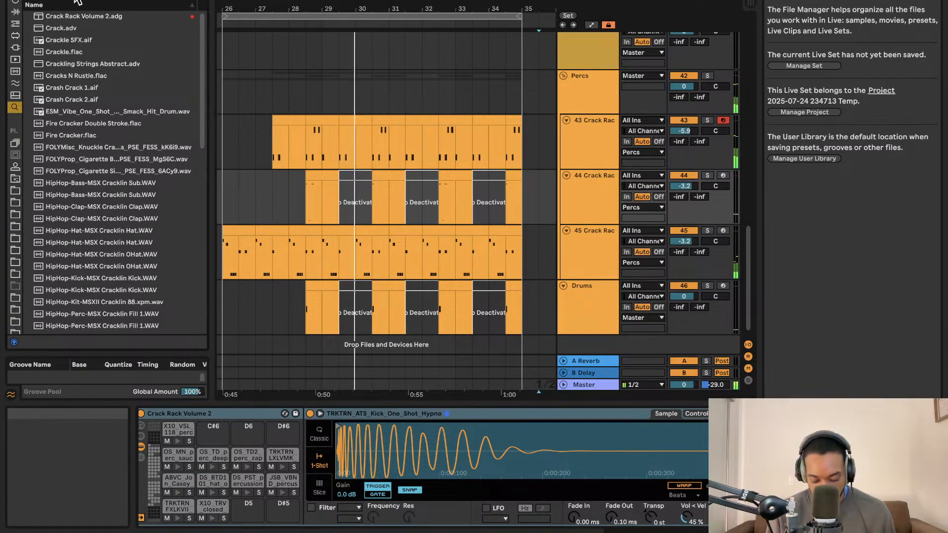
Replace the browser search with "crash" to find crash cymbal samples
{"action": "key", "text": "BackSpace"}
{"action": "key", "text": "BackSpace"}
{"action": "key", "text": "BackSpace"}
{"action": "key", "text": "BackSpace"}
{"action": "key", "text": "BackSpace"}
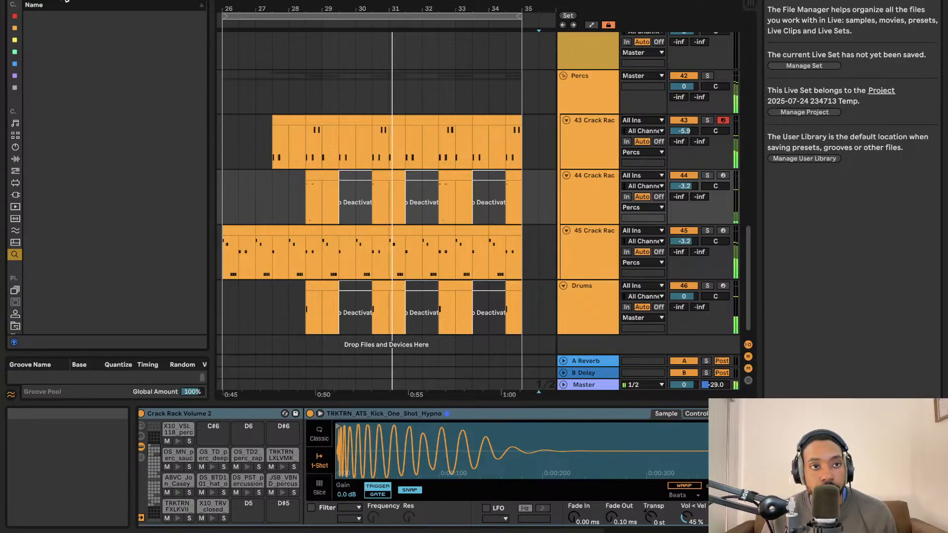
{"action": "type", "text": "crash"}
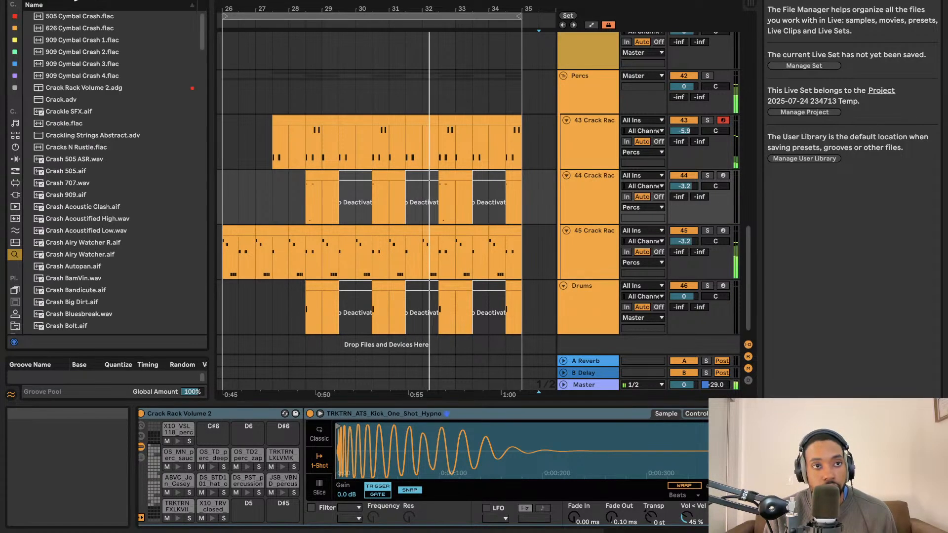
Audition the crash samples from Crash 505 to Crash Acoustic Clash and place Crash Acoustic Clash.aif on a new track at bar 34
{"action": "left_click", "coordinate": [70, 102]}
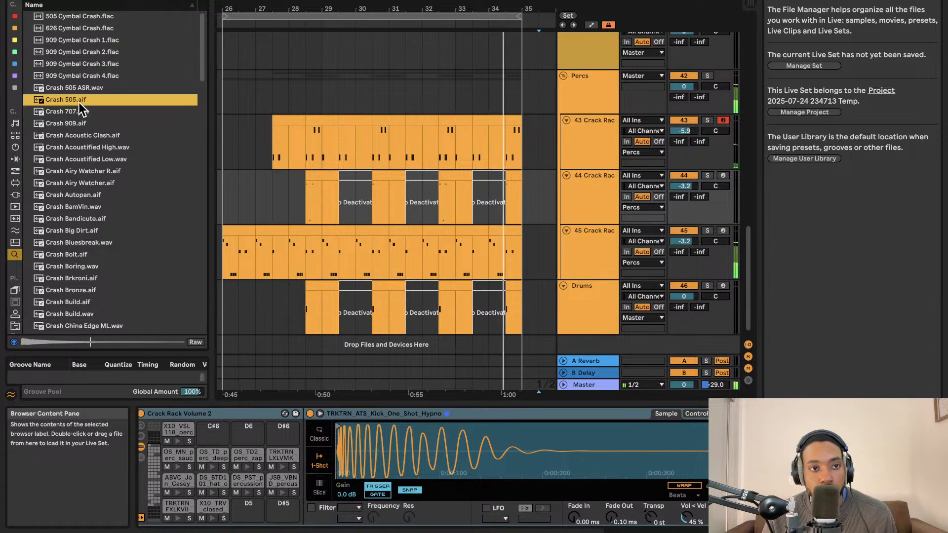
{"action": "left_click", "coordinate": [73, 110]}
{"action": "left_click", "coordinate": [67, 122]}
{"action": "left_click", "coordinate": [69, 137]}
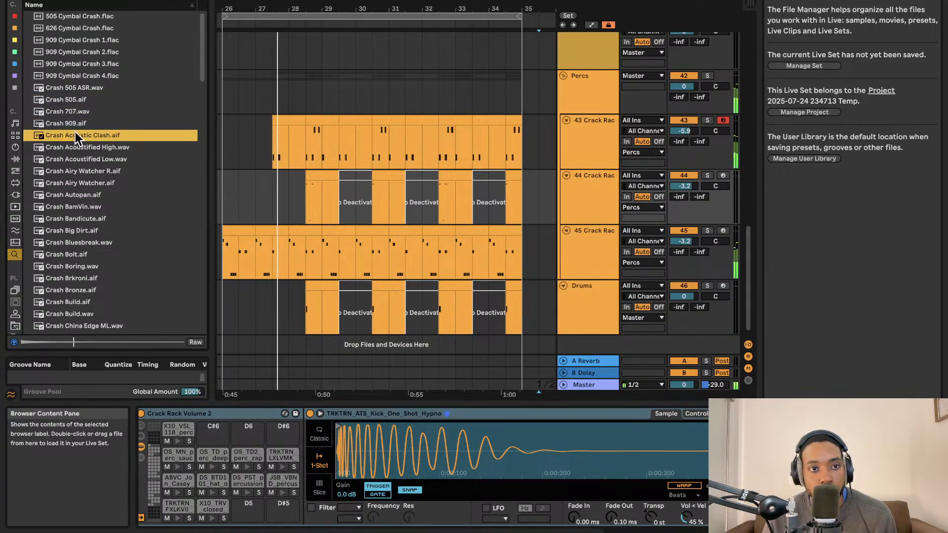
{"action": "left_click_drag", "start_coordinate": [75, 132], "coordinate": [487, 279]}
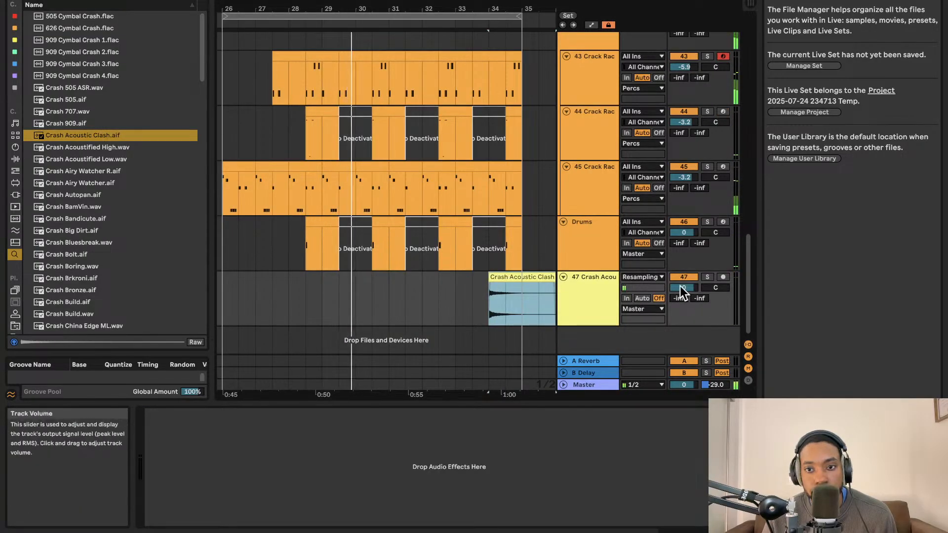
Balance levels during playback, setting the Drums track volume to -2.3 dB and the crash track volume to -18.2 dB
{"action": "left_click_drag", "start_coordinate": [681, 289], "coordinate": [681, 311]}
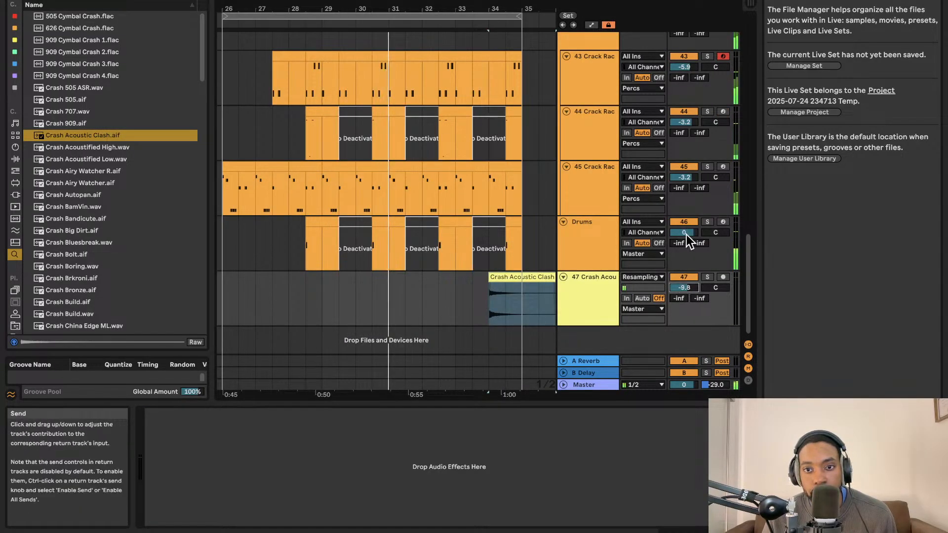
{"action": "left_click_drag", "start_coordinate": [686, 233], "coordinate": [686, 235]}
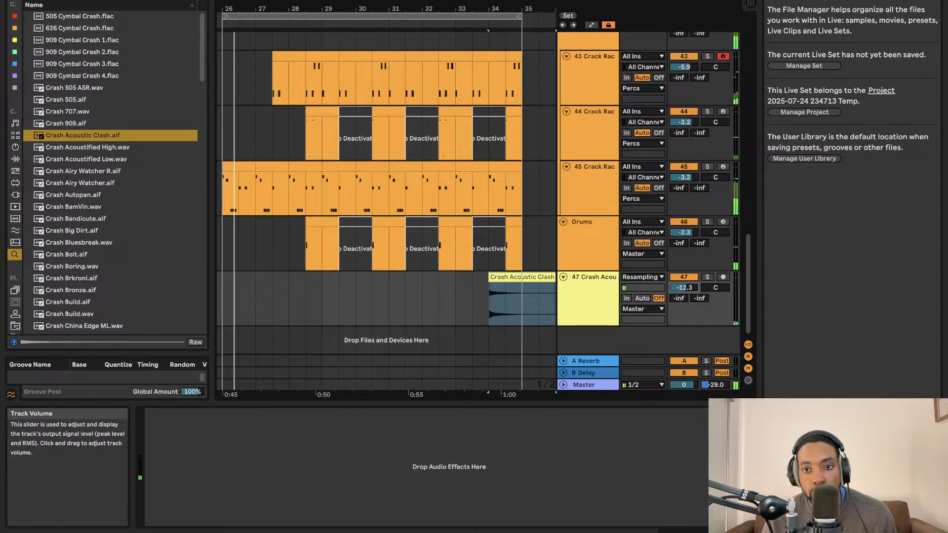
{"action": "left_click", "coordinate": [538, 287]}
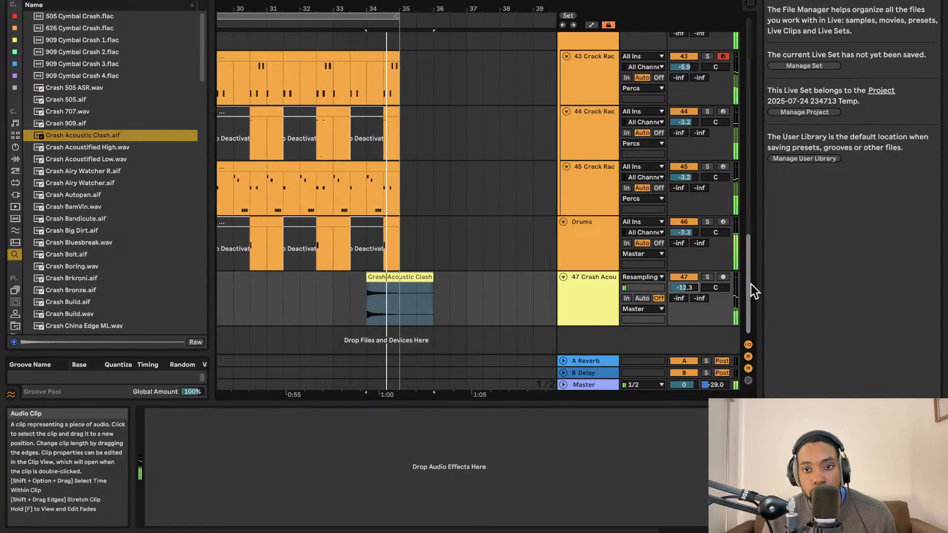
{"action": "left_click_drag", "start_coordinate": [680, 288], "coordinate": [679, 292]}
{"action": "key", "text": "space"}
{"action": "key", "text": "space"}
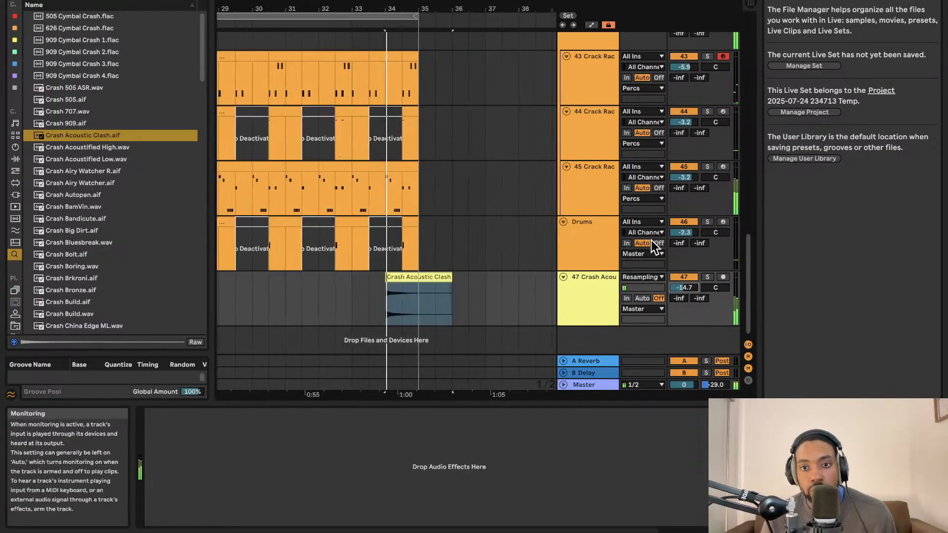
{"action": "left_click", "coordinate": [395, 284]}
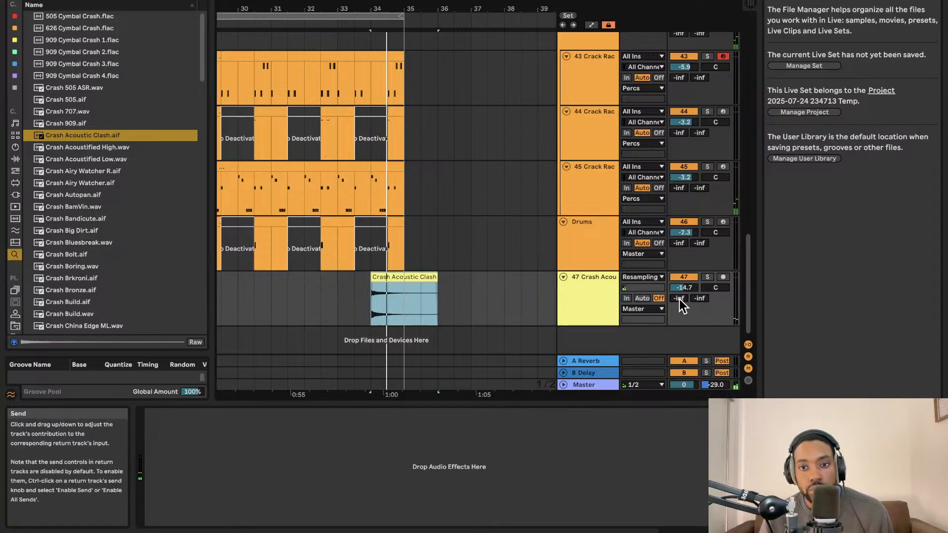
{"action": "left_click_drag", "start_coordinate": [680, 287], "coordinate": [680, 294]}
{"action": "key", "text": "space"}
Move the Crash Acoustic Clash clip to start halfway through bar 34 and set its track volume to -21.2 dB
{"action": "left_click_drag", "start_coordinate": [393, 277], "coordinate": [351, 280]}
{"action": "left_click", "coordinate": [319, 291]}
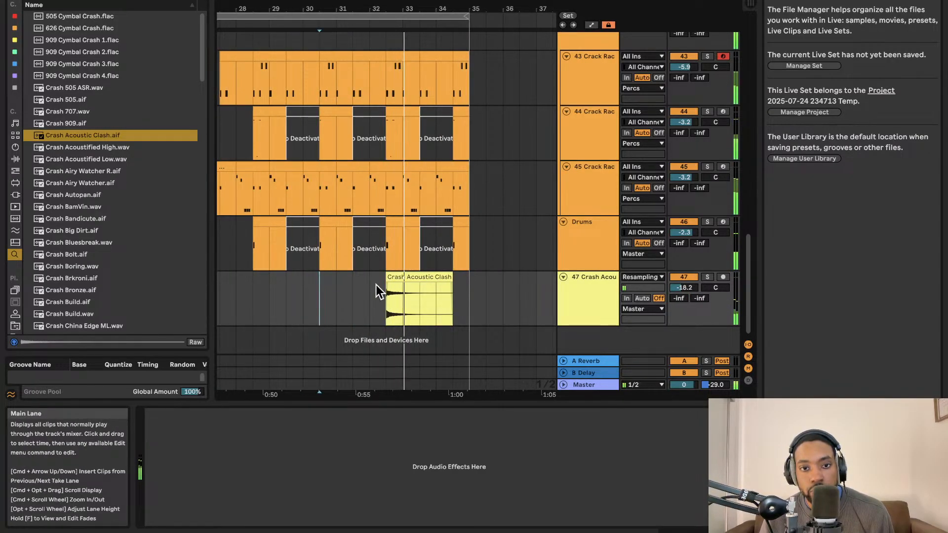
{"action": "left_click_drag", "start_coordinate": [469, 280], "coordinate": [535, 272]}
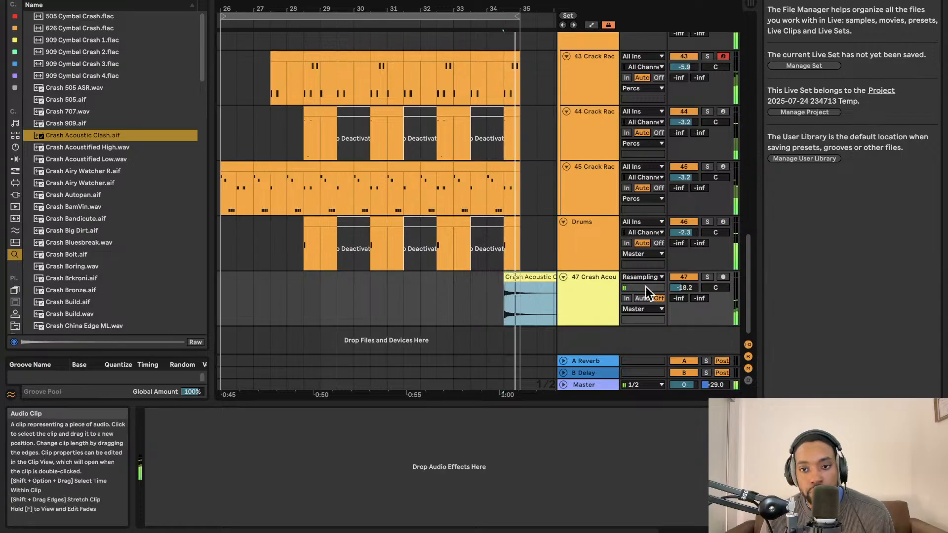
{"action": "left_click_drag", "start_coordinate": [686, 288], "coordinate": [686, 294]}
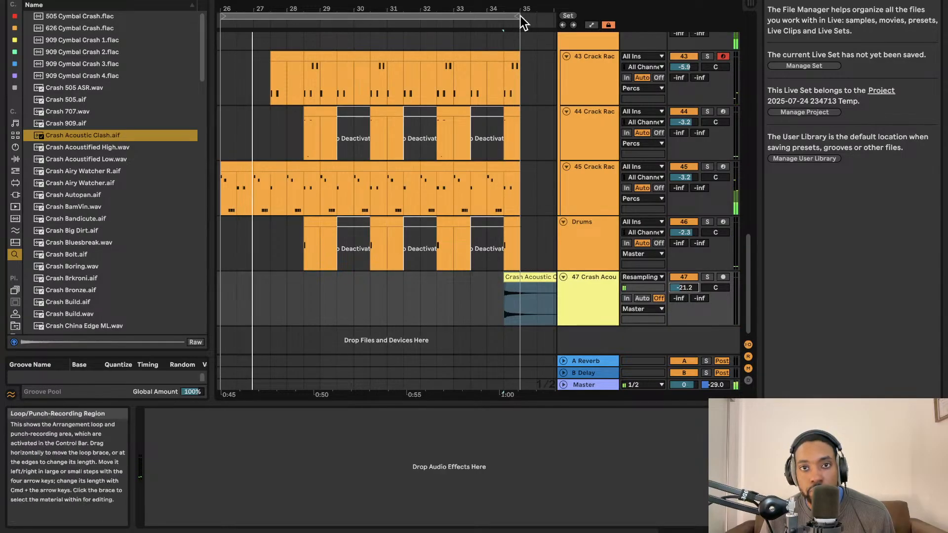
Extend the arrangement loop to end at bar 36 and review the Percs and Drums tracks during playback
{"action": "left_click_drag", "start_coordinate": [519, 17], "coordinate": [490, 20]}
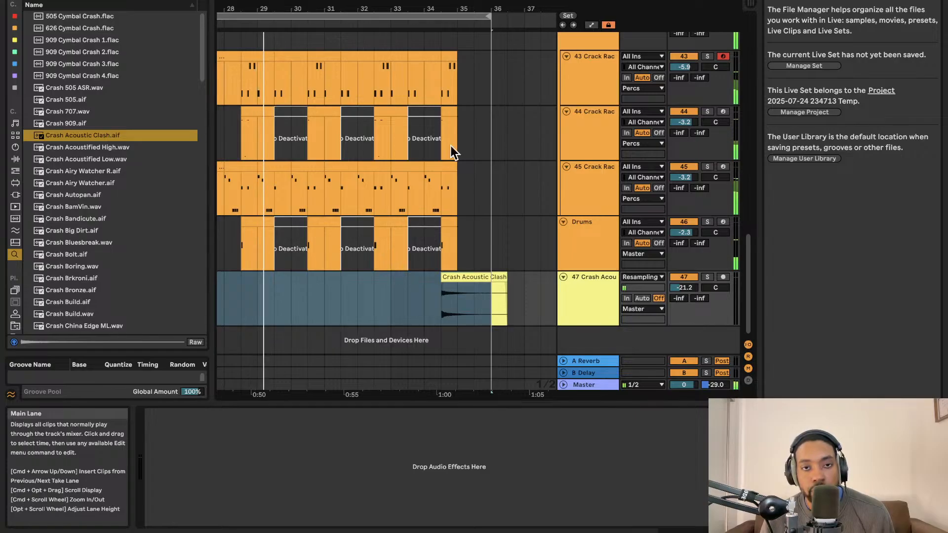
{"action": "scroll", "coordinate": [445, 143], "scroll_direction": "up", "scroll_amount": 1}
{"action": "scroll", "coordinate": [444, 143], "scroll_direction": "left", "scroll_amount": 2}
{"action": "left_click", "coordinate": [416, 313]}
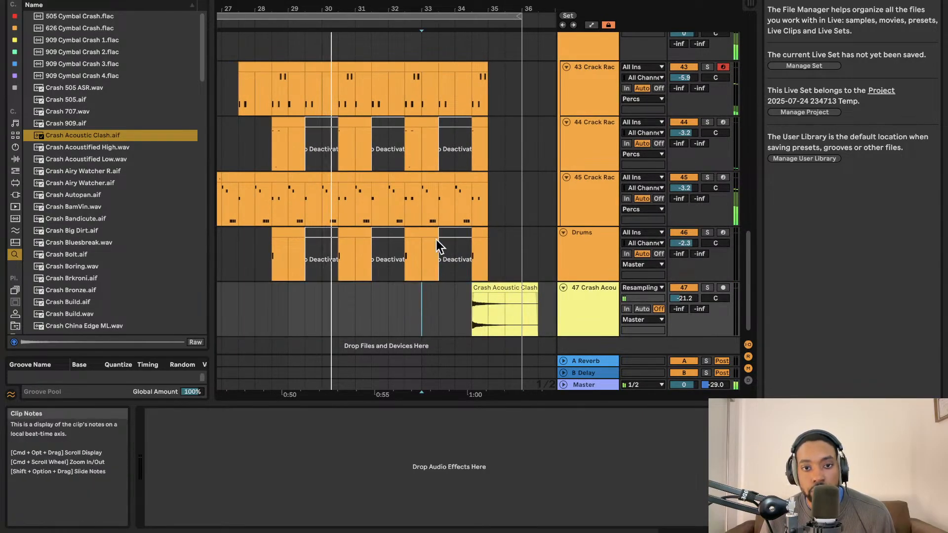
{"action": "scroll", "coordinate": [436, 239], "scroll_direction": "left", "scroll_amount": 3}
{"action": "scroll", "coordinate": [508, 188], "scroll_direction": "up", "scroll_amount": 2}
{"action": "scroll", "coordinate": [503, 190], "scroll_direction": "up", "scroll_amount": 3}
{"action": "scroll", "coordinate": [503, 190], "scroll_direction": "right", "scroll_amount": 4}
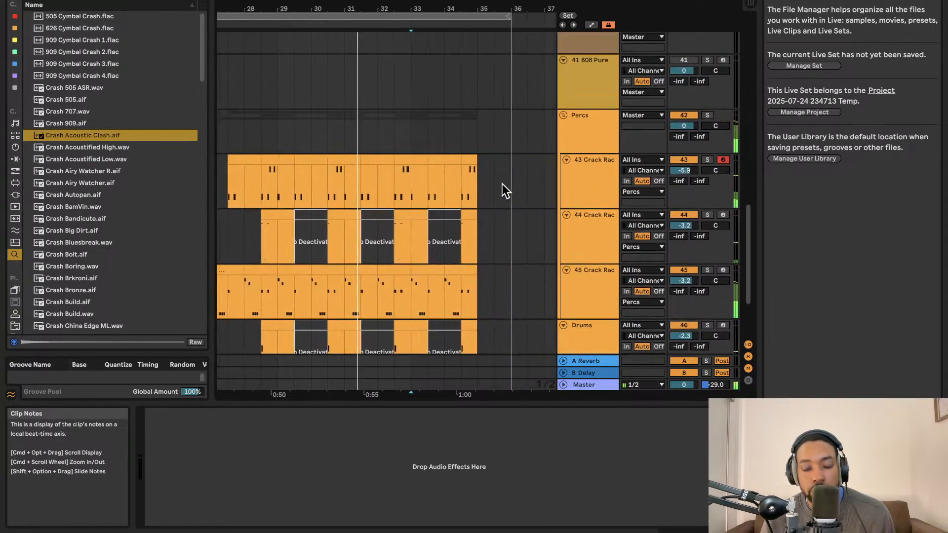
{"action": "scroll", "coordinate": [501, 185], "scroll_direction": "left", "scroll_amount": 3}
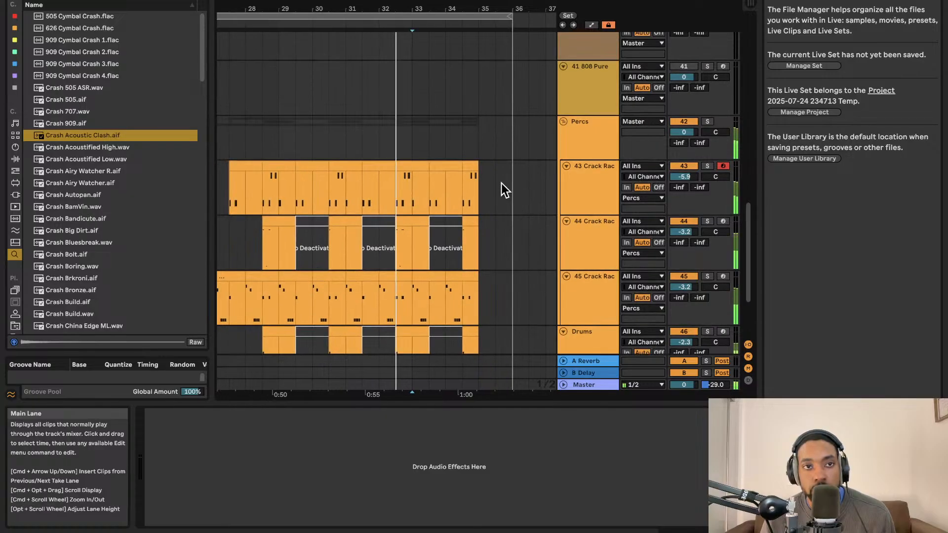
{"action": "scroll", "coordinate": [501, 182], "scroll_direction": "down", "scroll_amount": 2}
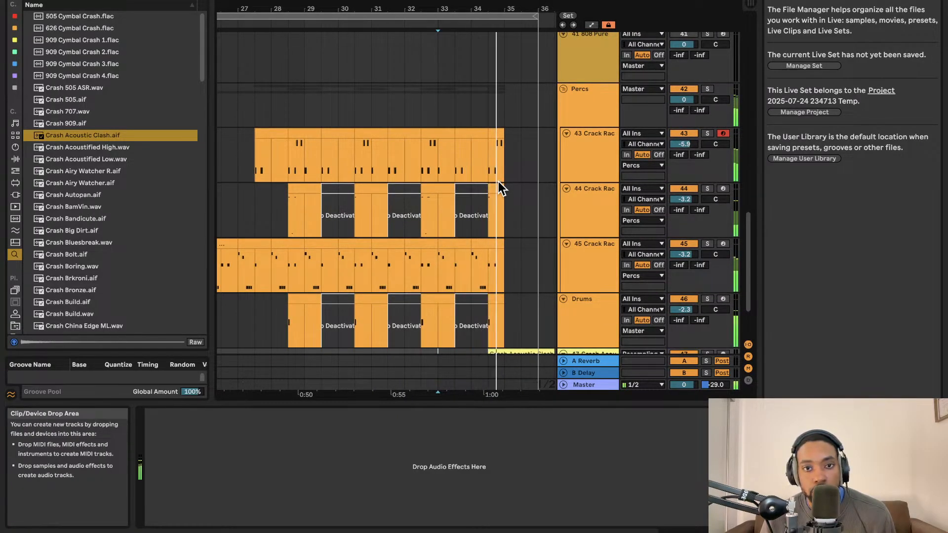
{"action": "scroll", "coordinate": [559, 189], "scroll_direction": "down", "scroll_amount": 3}
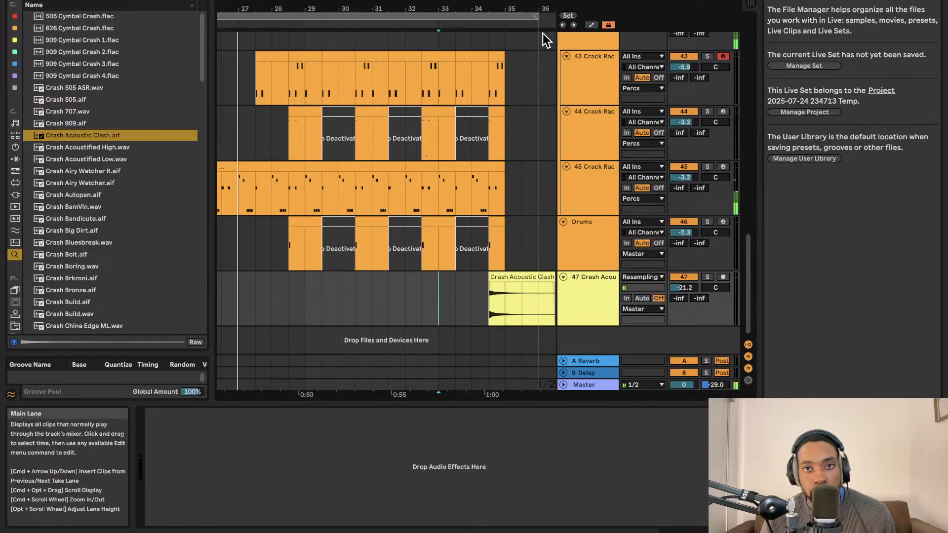
Shorten the arrangement loop to end halfway through bar 35 and set the insert marker at bar 35 on track 44
{"action": "left_click_drag", "start_coordinate": [537, 16], "coordinate": [522, 16]}
{"action": "left_click", "coordinate": [497, 136]}
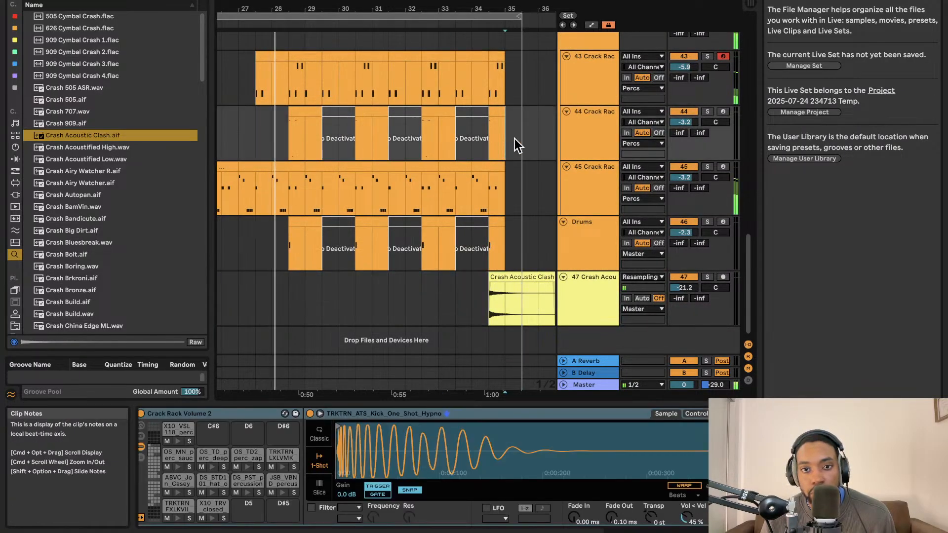
{"action": "scroll", "coordinate": [495, 159], "scroll_direction": "left", "scroll_amount": 5}
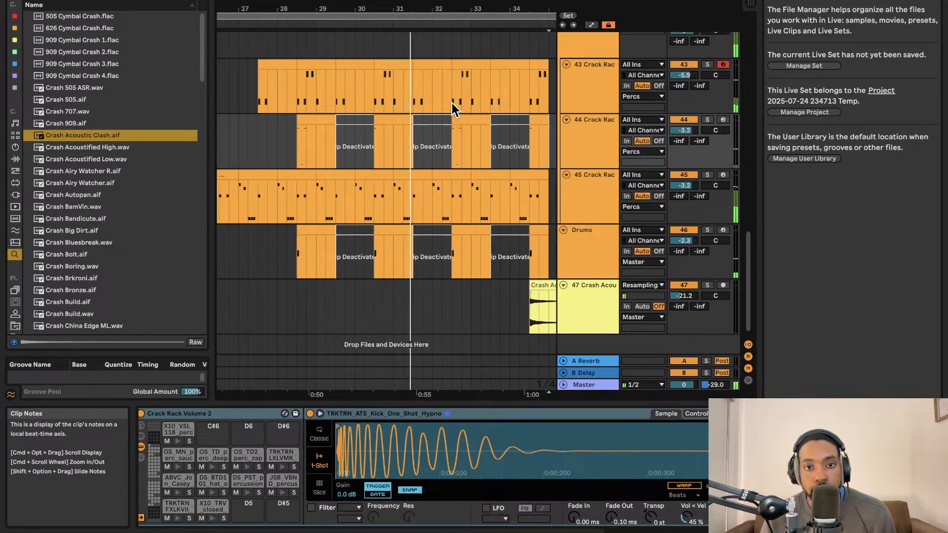
{"action": "scroll", "coordinate": [451, 106], "scroll_direction": "up", "scroll_amount": 2}
{"action": "scroll", "coordinate": [453, 103], "scroll_direction": "down", "scroll_amount": 2}
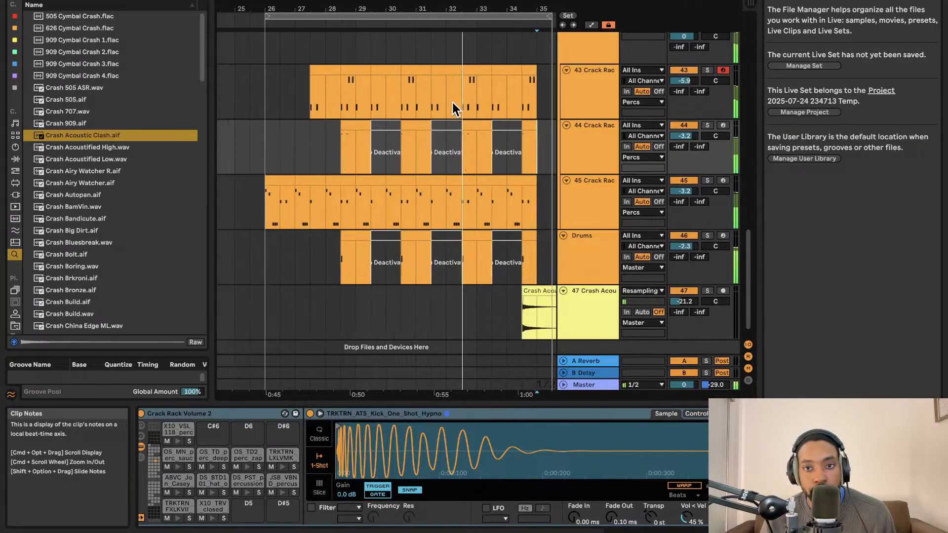
Review the Reaktor 6 and Massive X tracks above the Percs group during playback
{"action": "scroll", "coordinate": [498, 117], "scroll_direction": "up", "scroll_amount": 3}
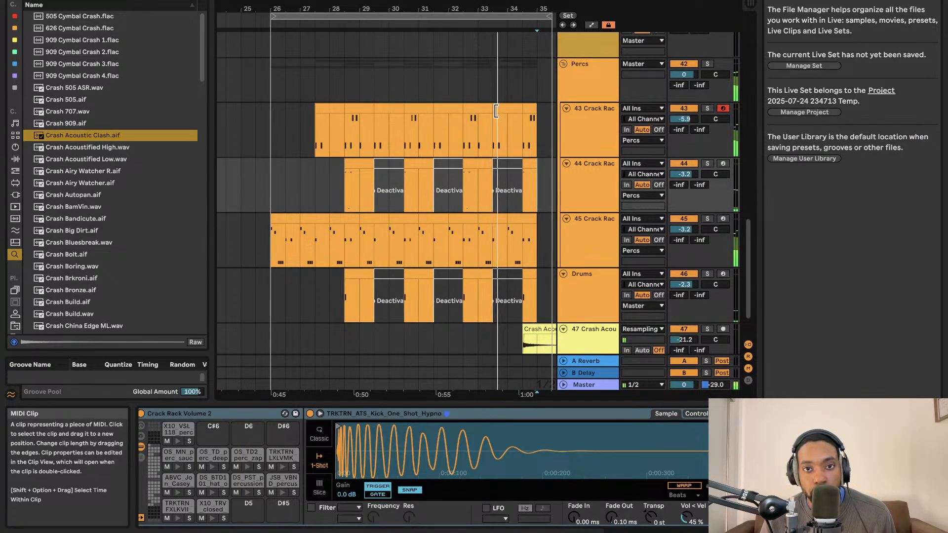
{"action": "scroll", "coordinate": [496, 110], "scroll_direction": "up", "scroll_amount": 10}
{"action": "scroll", "coordinate": [494, 112], "scroll_direction": "up", "scroll_amount": 2}
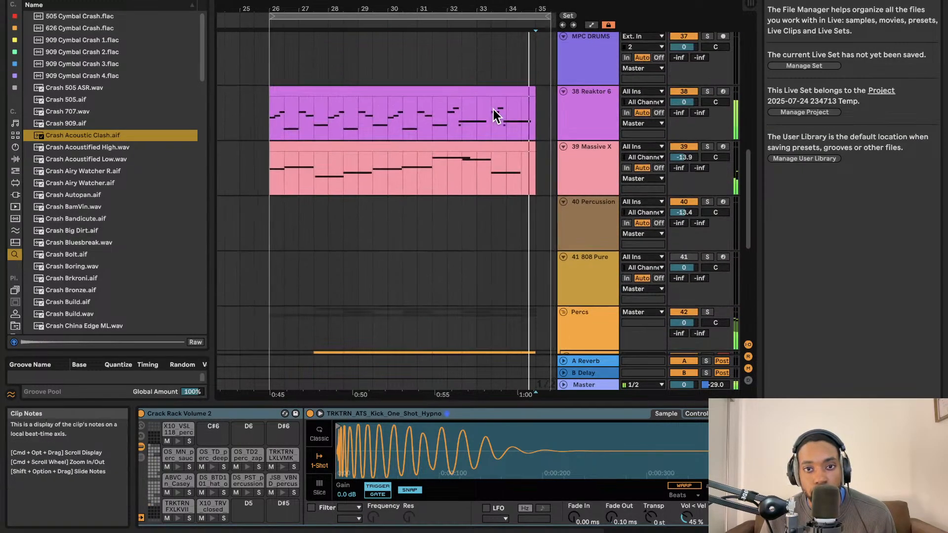
{"action": "scroll", "coordinate": [497, 112], "scroll_direction": "right", "scroll_amount": 2}
{"action": "mouse_move", "coordinate": [508, 91]}
{"action": "left_mouse_down"}
{"action": "mouse_move", "coordinate": [539, 91]}
{"action": "mouse_move", "coordinate": [512, 94]}
{"action": "left_mouse_up"}
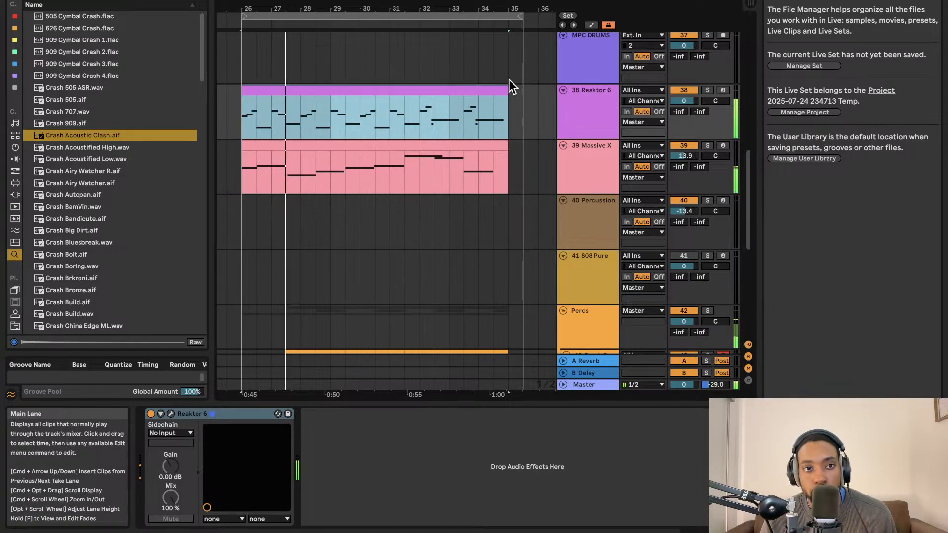
{"action": "scroll", "coordinate": [491, 90], "scroll_direction": "down", "scroll_amount": 8}
{"action": "scroll", "coordinate": [491, 91], "scroll_direction": "right", "scroll_amount": 1}
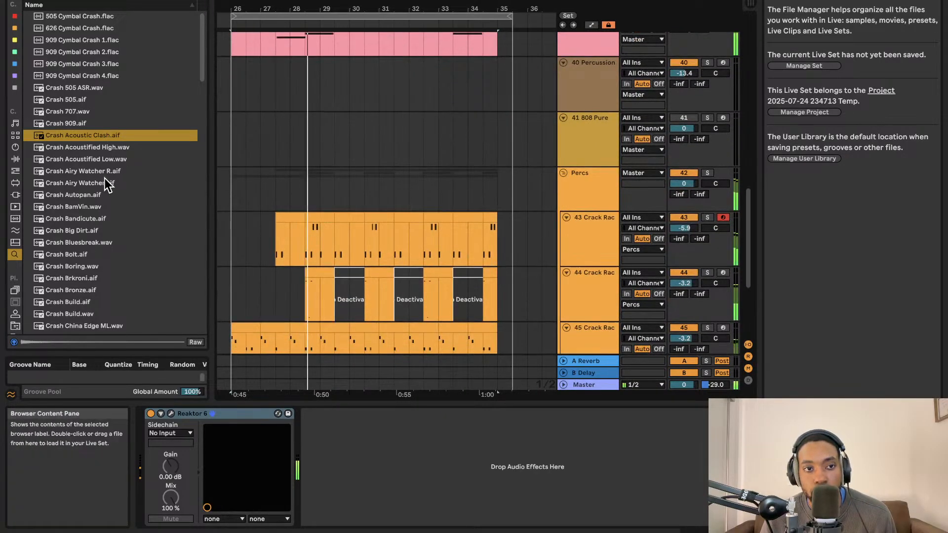
Place Crash Airy Watcher.aif on the crash track halfway through bar 34, over the start of the Crash Acoustic Clash clip
{"action": "left_click", "coordinate": [104, 180]}
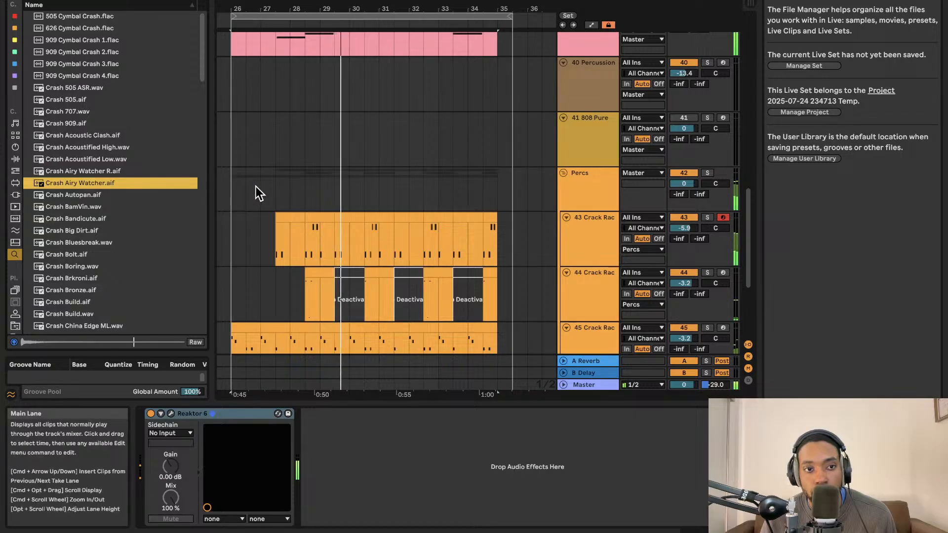
{"action": "scroll", "coordinate": [255, 186], "scroll_direction": "down", "scroll_amount": 9}
{"action": "scroll", "coordinate": [255, 187], "scroll_direction": "right", "scroll_amount": 7}
{"action": "scroll", "coordinate": [256, 188], "scroll_direction": "left", "scroll_amount": 2}
{"action": "left_click_drag", "start_coordinate": [147, 184], "coordinate": [378, 302]}
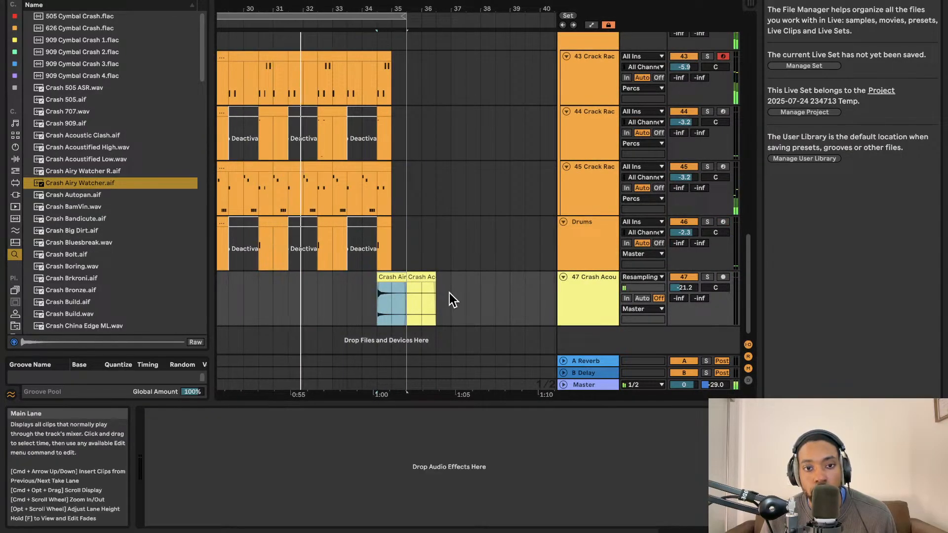
{"action": "scroll", "coordinate": [395, 274], "scroll_direction": "left", "scroll_amount": 2}
{"action": "scroll", "coordinate": [412, 271], "scroll_direction": "left", "scroll_amount": 3}
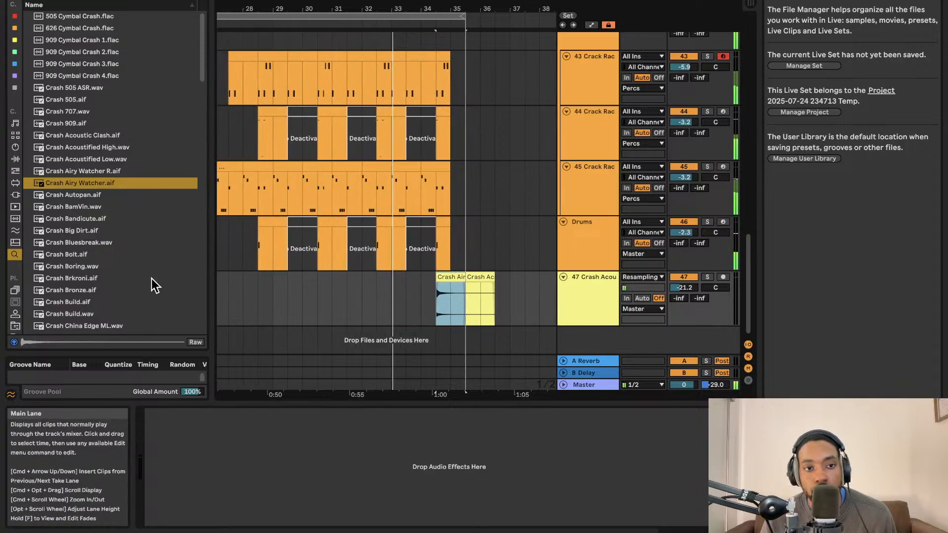
Search the browser for "pad", place Aura Arp Pad.wav on a new track at bar 26 and set its track volume to -16.8 dB
{"action": "left_click", "coordinate": [130, 0]}
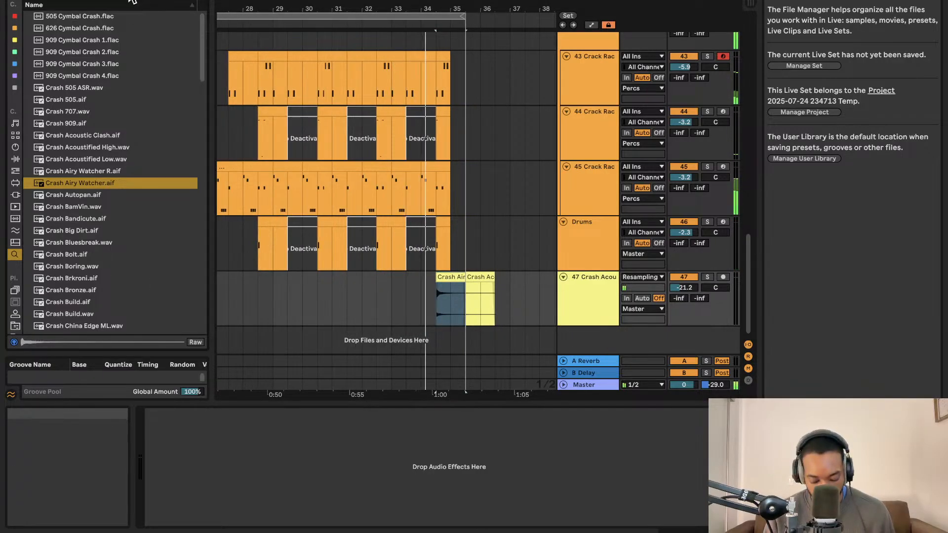
{"action": "type", "text": "pad"}
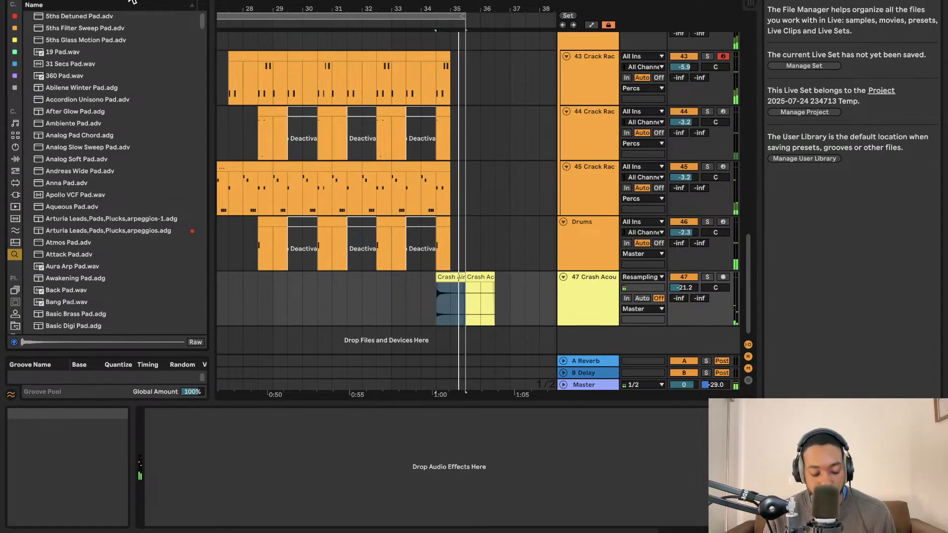
{"action": "scroll", "coordinate": [173, 133], "scroll_direction": "down", "scroll_amount": 2}
{"action": "left_click", "coordinate": [99, 235]}
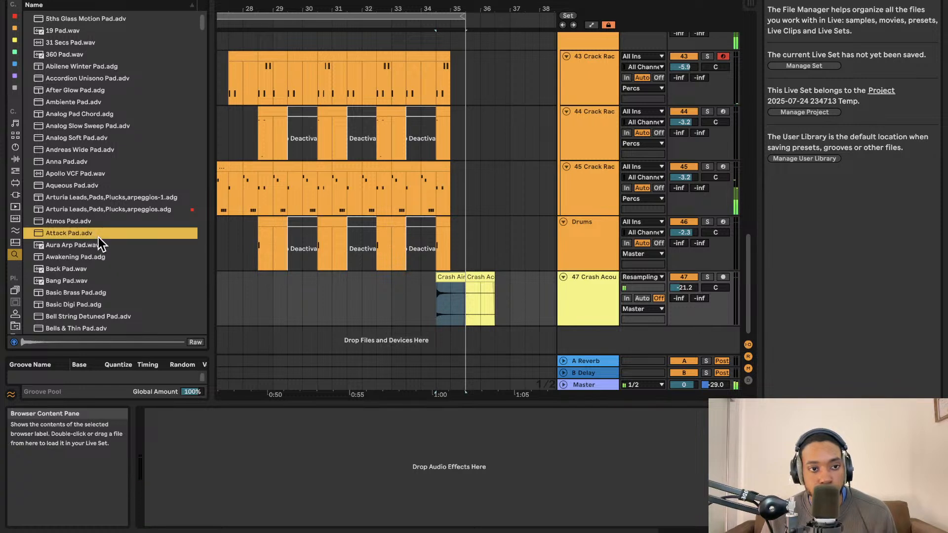
{"action": "left_click_drag", "start_coordinate": [91, 236], "coordinate": [501, 300]}
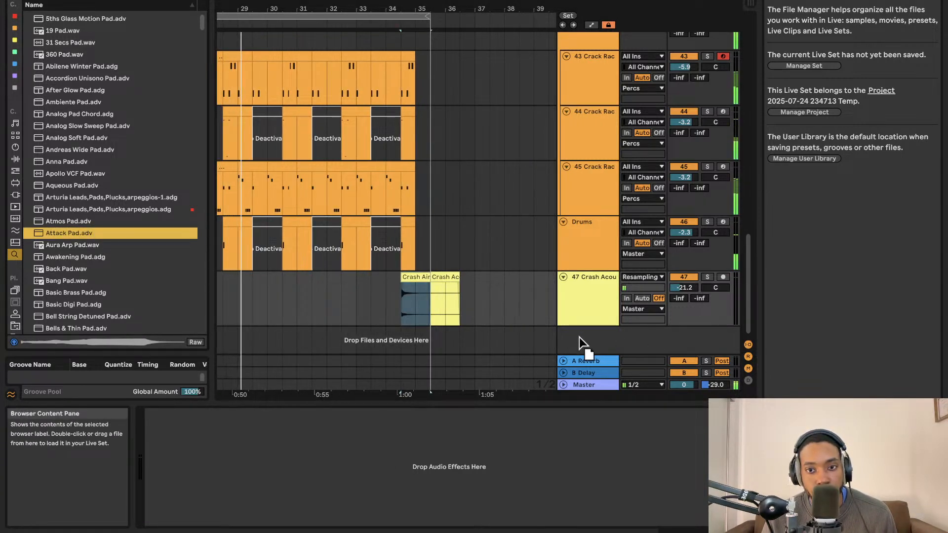
{"action": "left_click_drag", "start_coordinate": [81, 246], "coordinate": [264, 340]}
{"action": "left_click_drag", "start_coordinate": [498, 347], "coordinate": [591, 330]}
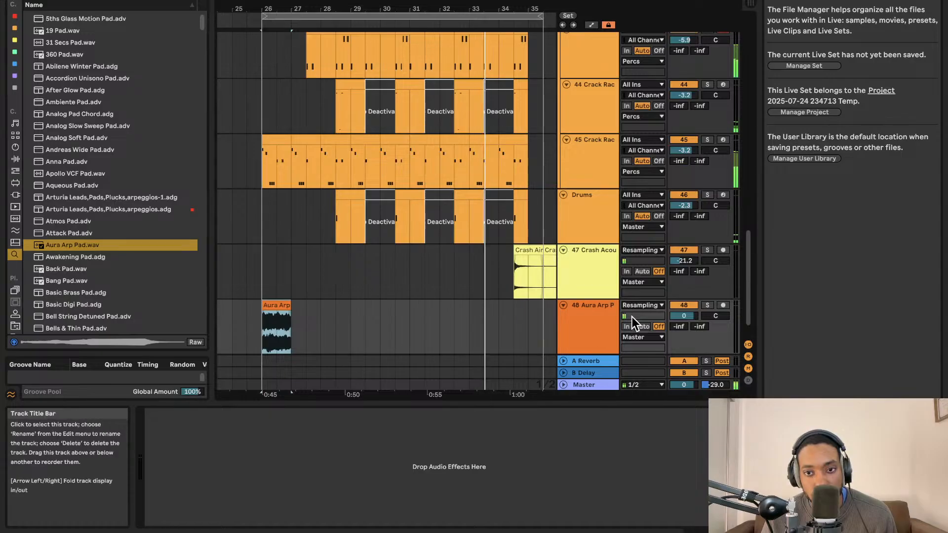
{"action": "left_click_drag", "start_coordinate": [680, 316], "coordinate": [680, 334]}
Duplicate the Aura Arp Pad clip twice to fill bars 27 and 28
{"action": "left_click", "coordinate": [378, 306]}
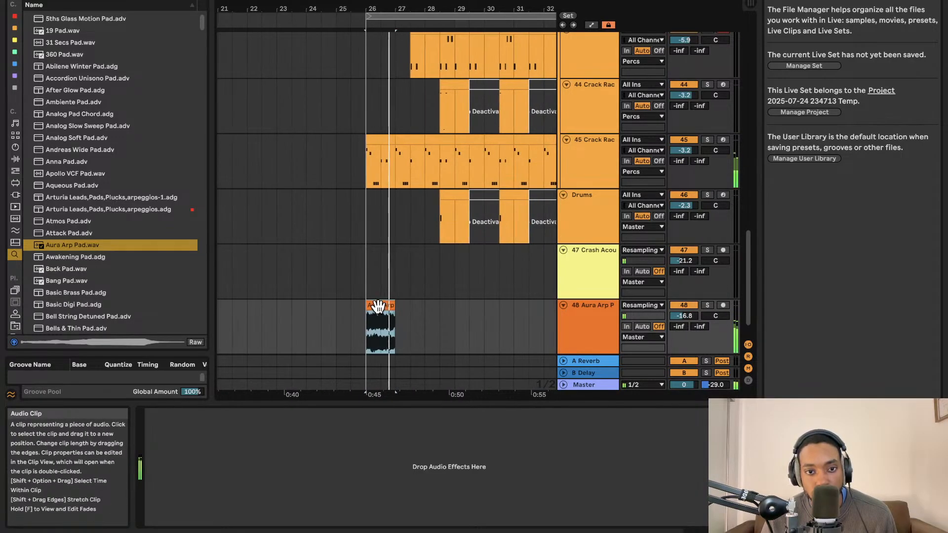
{"action": "key", "text": "super+d"}
{"action": "key", "text": "super+d"}
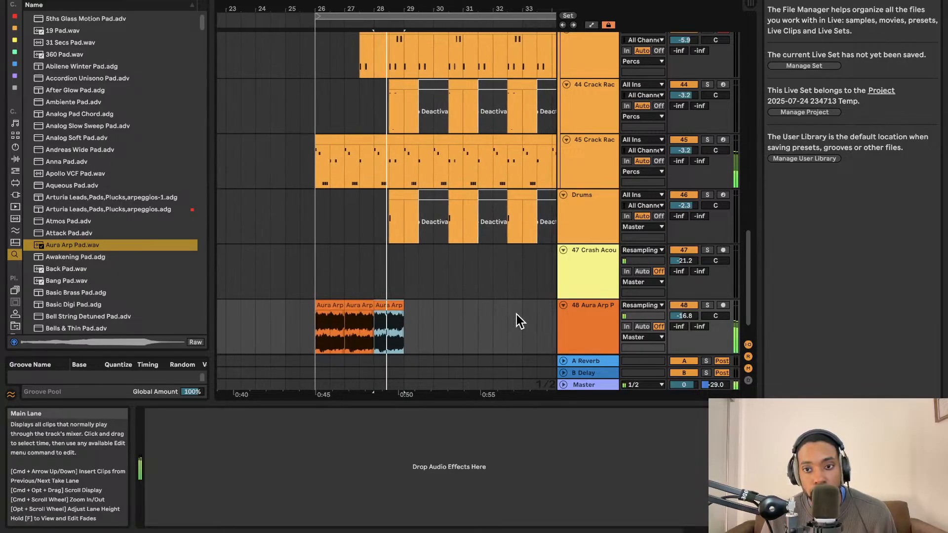
{"action": "left_click", "coordinate": [689, 315]}
{"action": "key", "text": "super+d"}
{"action": "key", "text": "super+d"}
{"action": "key", "text": "super+d"}
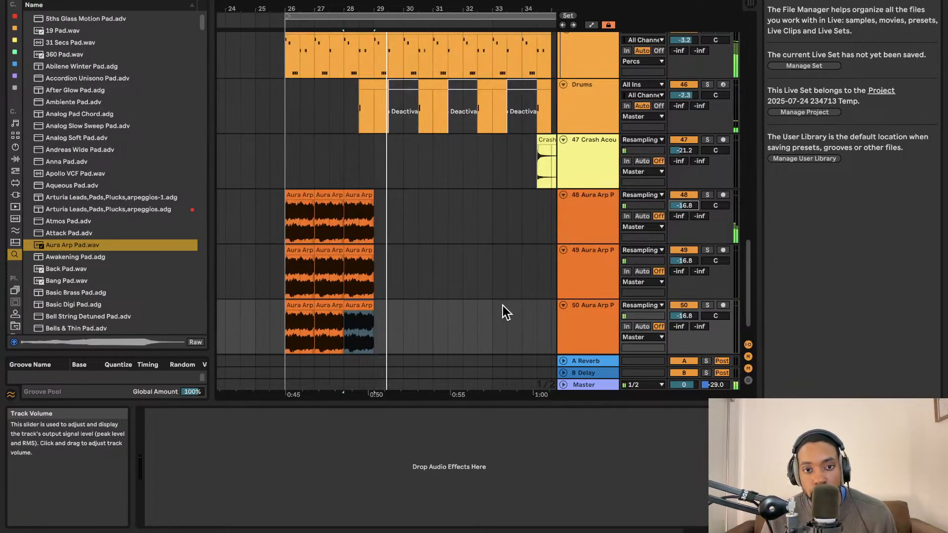
{"action": "scroll", "coordinate": [503, 301], "scroll_direction": "down", "scroll_amount": 5}
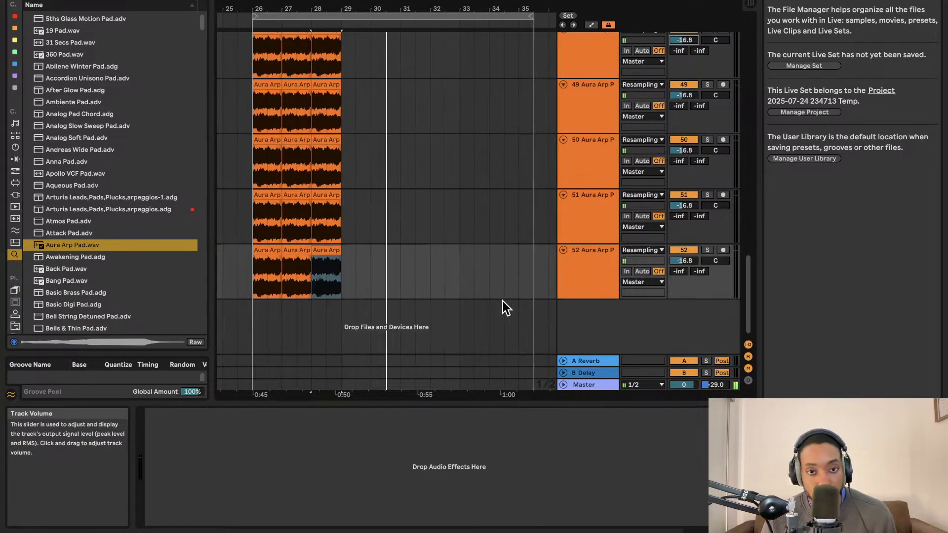
{"action": "scroll", "coordinate": [503, 301], "scroll_direction": "up", "scroll_amount": 5}
{"action": "scroll", "coordinate": [489, 274], "scroll_direction": "left", "scroll_amount": 3}
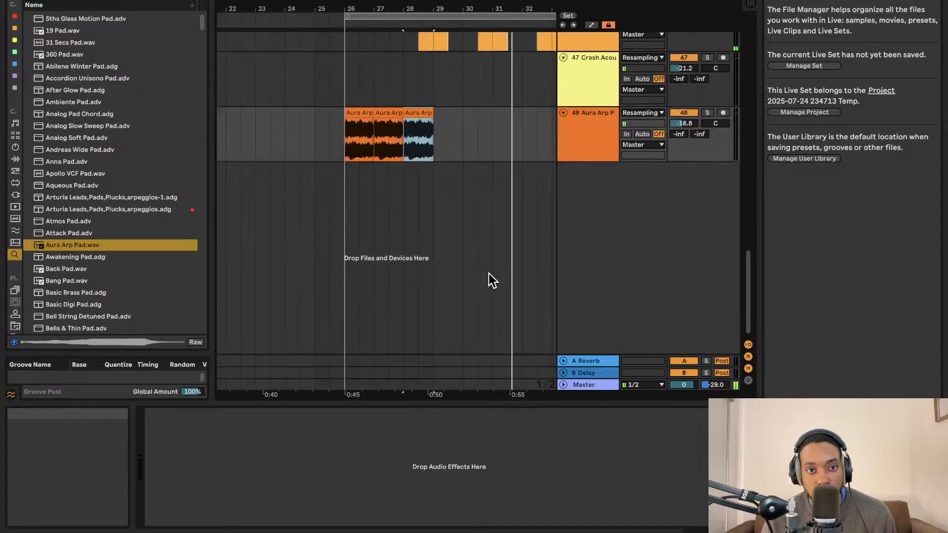
Delete the two duplicate Aura Arp Pad clips at bars 28 and 27
{"action": "scroll", "coordinate": [486, 274], "scroll_direction": "up", "scroll_amount": 3}
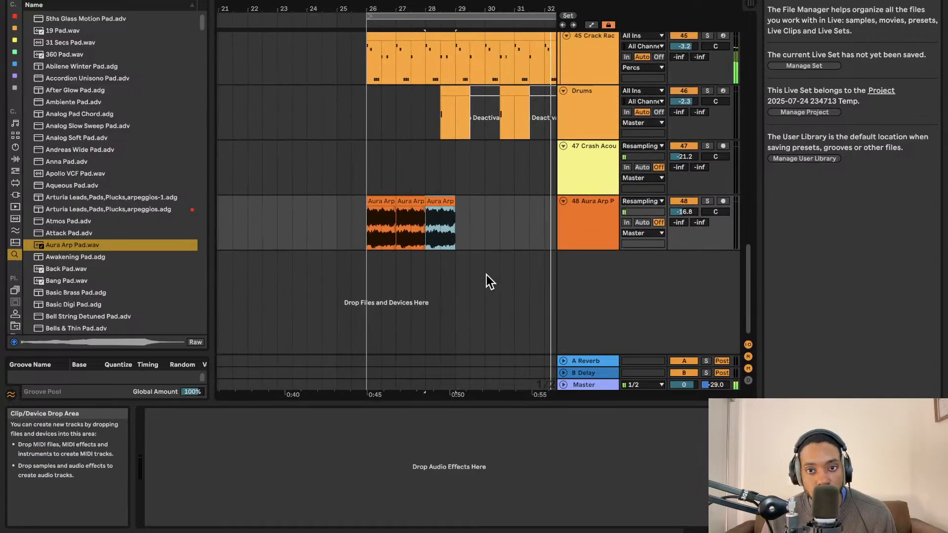
{"action": "left_click", "coordinate": [406, 213]}
{"action": "left_click", "coordinate": [434, 213]}
{"action": "key", "text": "Delete"}
{"action": "left_click", "coordinate": [416, 214]}
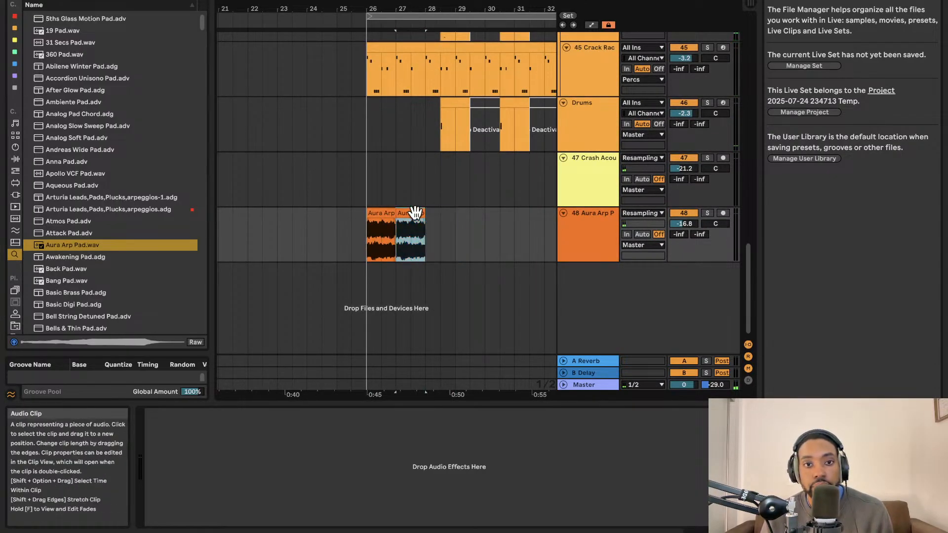
{"action": "key", "text": "Delete"}
Open the Aura Arp Pad clip and raise its transposition to +35 semitones during playback
{"action": "left_click", "coordinate": [391, 214]}
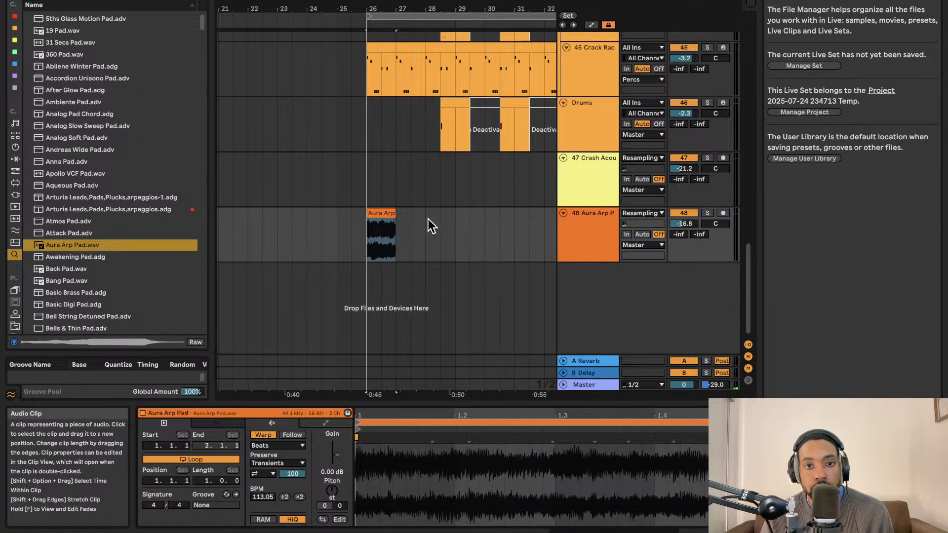
{"action": "key", "text": "space"}
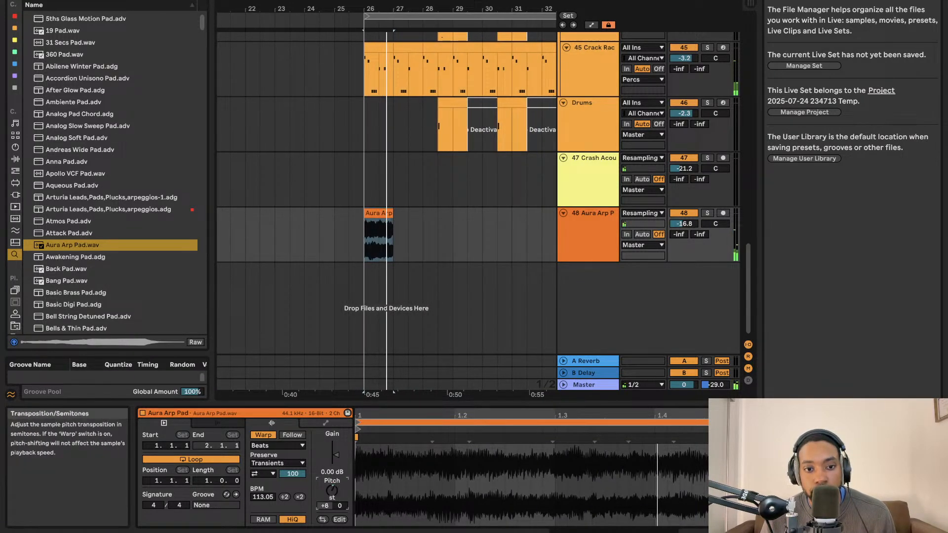
{"action": "left_click_drag", "start_coordinate": [332, 490], "coordinate": [331, 469]}
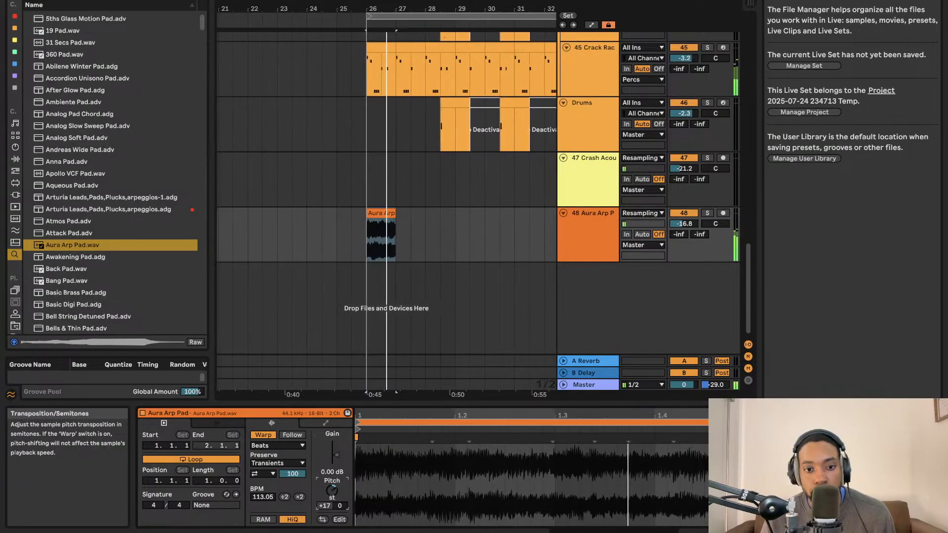
{"action": "left_click_drag", "start_coordinate": [332, 490], "coordinate": [332, 473]}
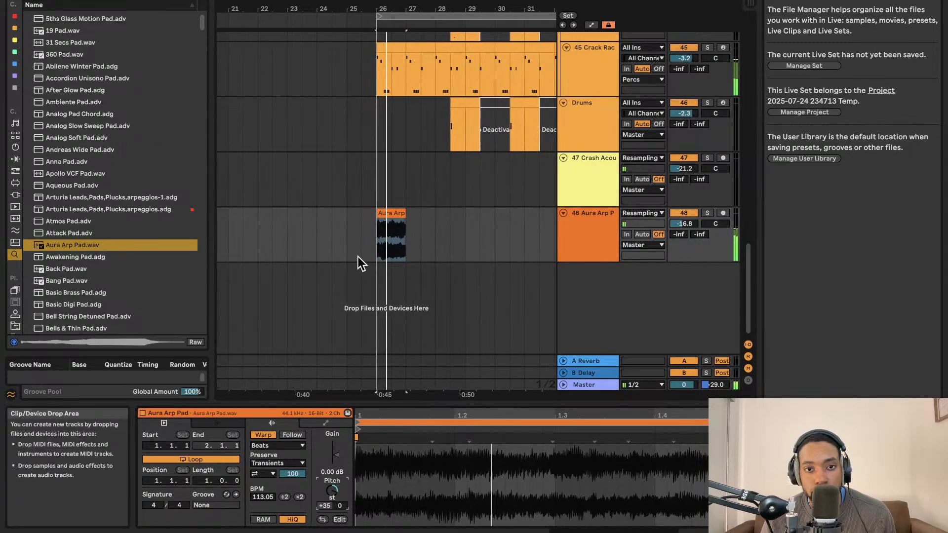
Set the arrangement loop to the Aura Arp Pad clip in bar 26 and restart playback
{"action": "left_click", "coordinate": [384, 216]}
{"action": "key", "text": "ctrl+l"}
{"action": "key", "text": "space"}
{"action": "key", "text": "space"}
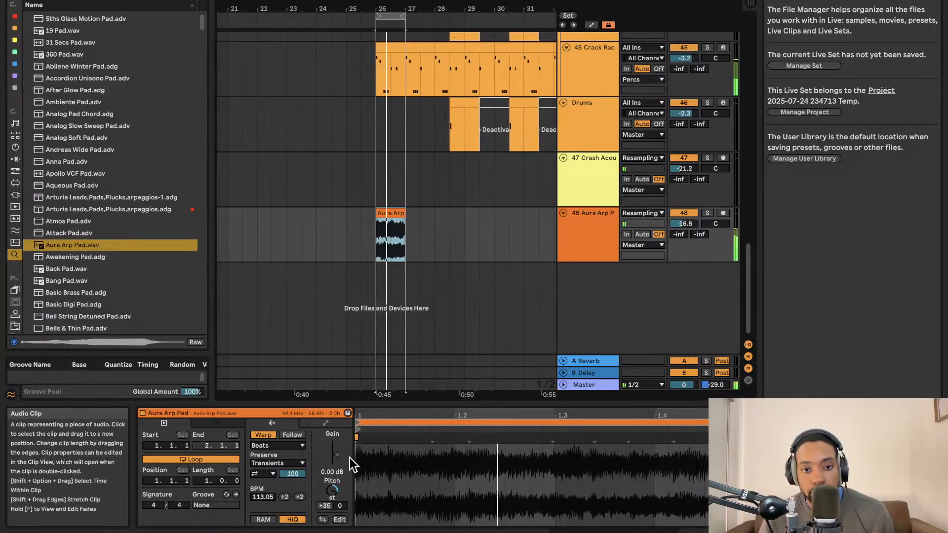
Audition transpositions of the looping Aura Arp Pad clip from -28 up to +24 semitones
{"action": "left_click_drag", "start_coordinate": [332, 490], "coordinate": [332, 518]}
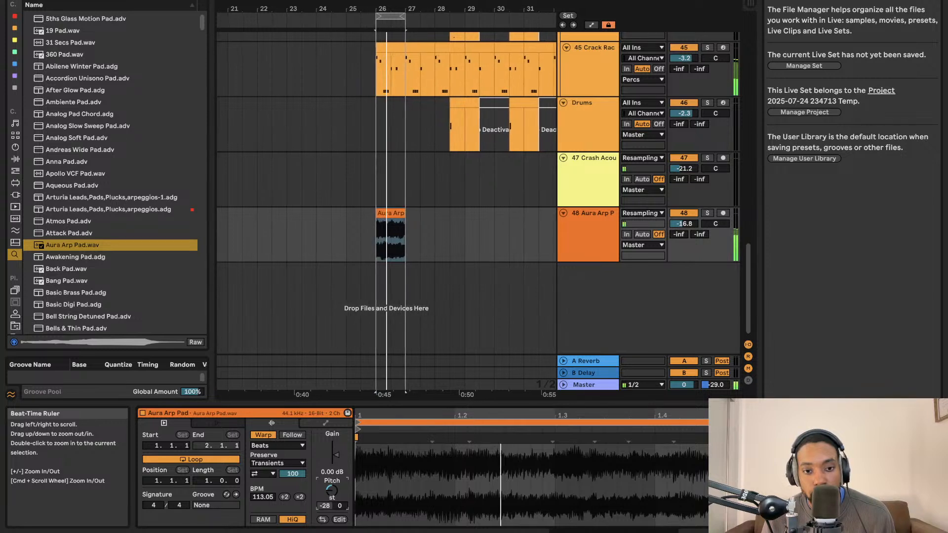
{"action": "key", "text": "Up"}
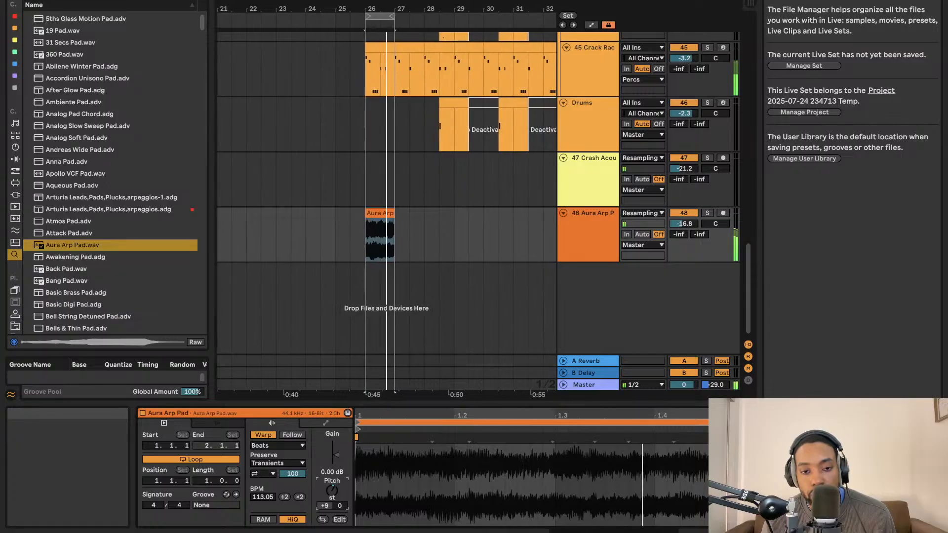
{"action": "key", "text": "Up"}
{"action": "key", "text": "Up"}
{"action": "key", "text": "Up"}
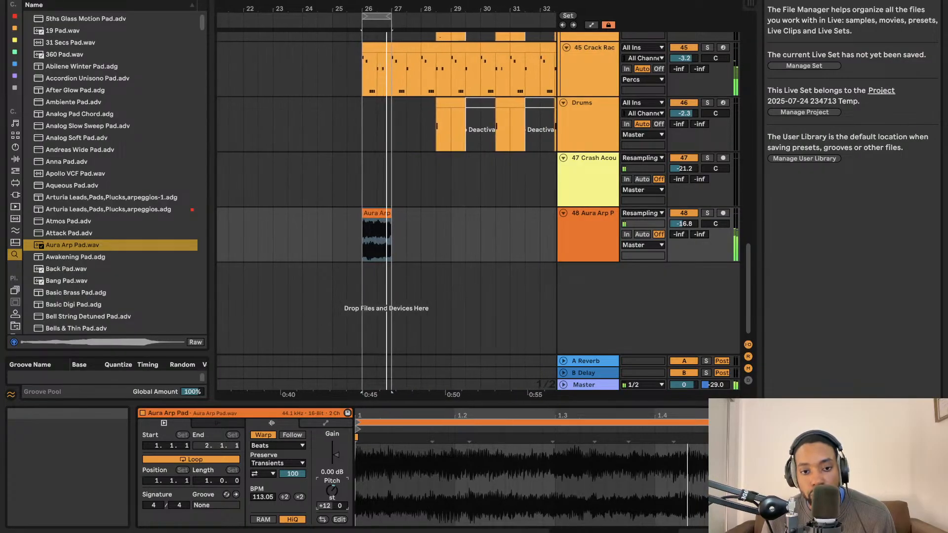
{"action": "key", "text": "Up"}
{"action": "key", "text": "Up"}
{"action": "key", "text": "Up"}
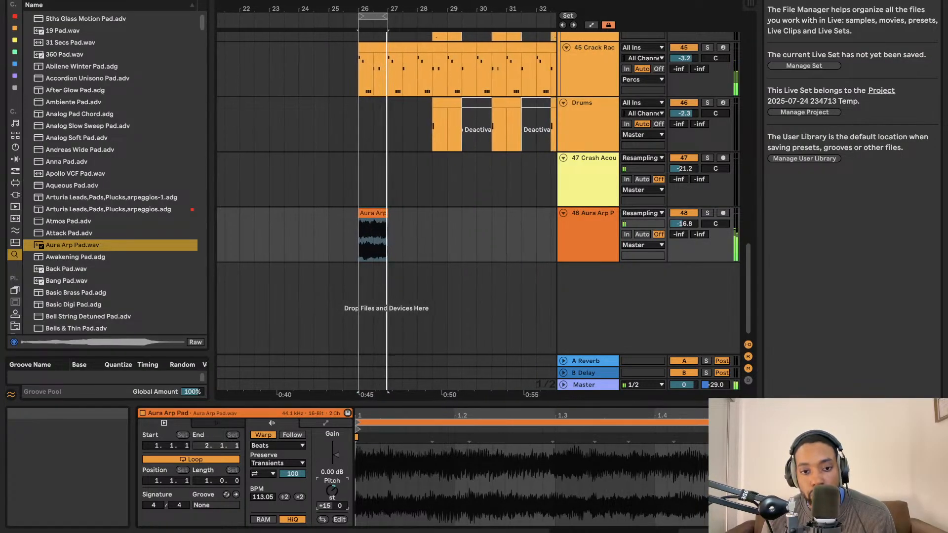
{"action": "key", "text": "Up"}
{"action": "key", "text": "Up"}
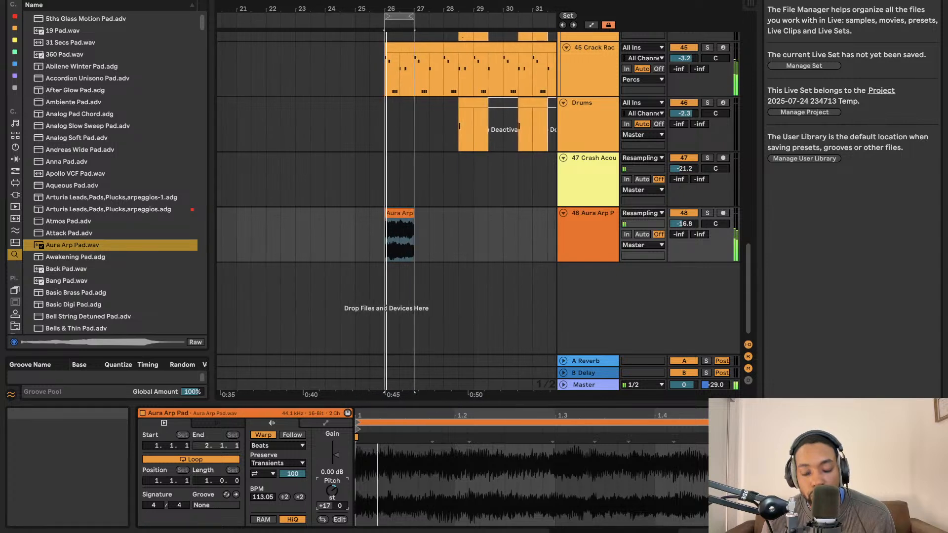
{"action": "key", "text": "Up"}
{"action": "key", "text": "Up"}
{"action": "key", "text": "Up"}
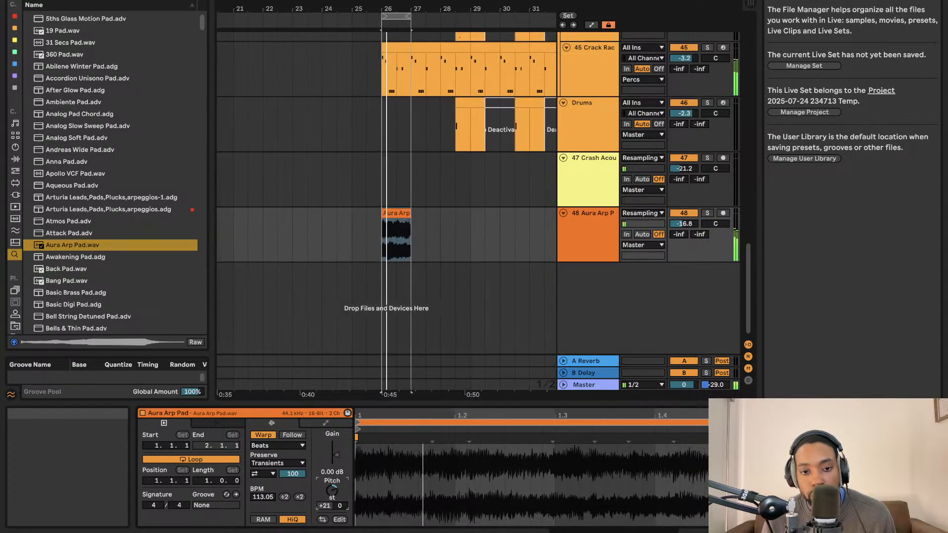
{"action": "key", "text": "Up"}
{"action": "key", "text": "Up"}
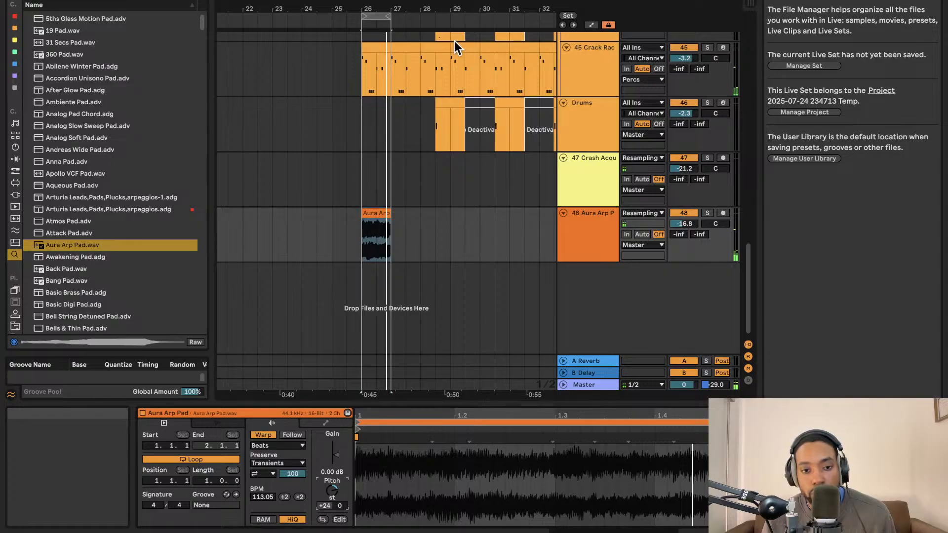
Set the Aura Arp Pad clip's transposition to -24 semitones and play it back
{"action": "double_click", "coordinate": [325, 504]}
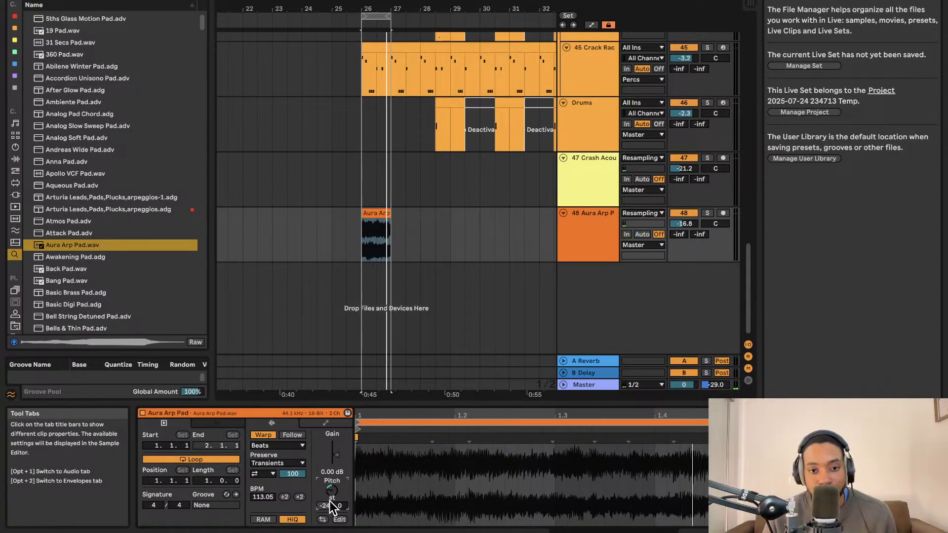
{"action": "key", "text": "space"}
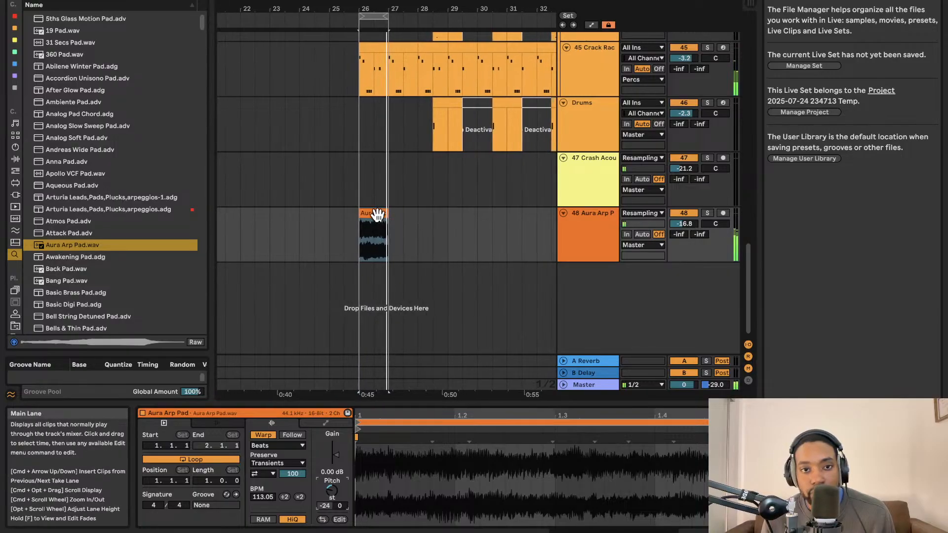
Duplicate the Aura Arp Pad clip six times to fill bars 27 through 32
{"action": "left_click", "coordinate": [384, 212]}
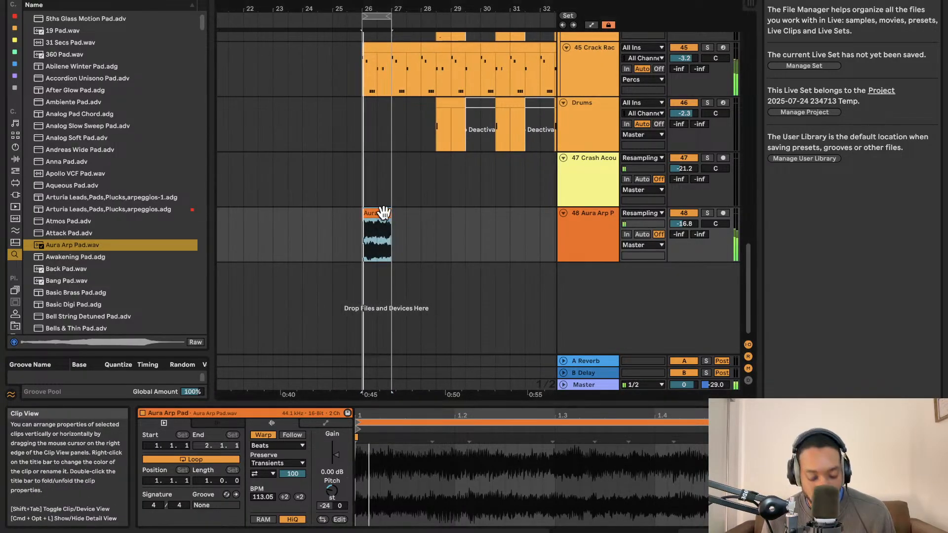
{"action": "key", "text": "super+d"}
{"action": "key", "text": "super+d"}
{"action": "key", "text": "super+d"}
{"action": "key", "text": "super+d"}
{"action": "key", "text": "super+d"}
{"action": "key", "text": "super+d"}
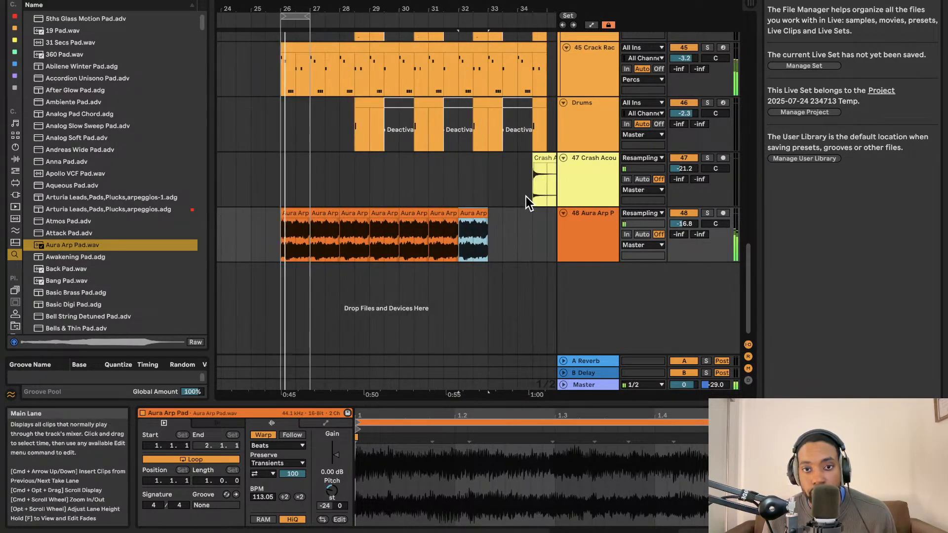
Duplicate the Aura Arp Pad clip twice more to fill bars 33 and 34
{"action": "key", "text": "super+d"}
{"action": "key", "text": "super+d"}
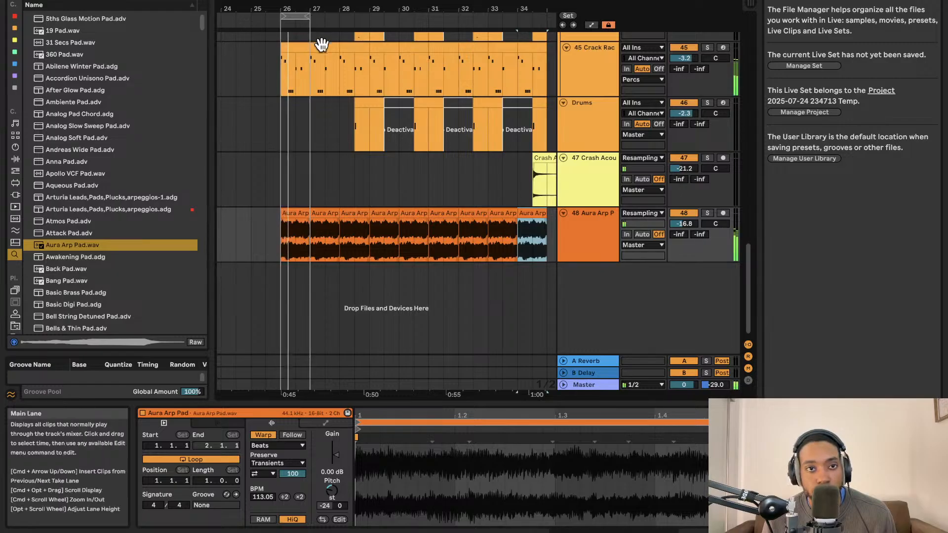
Select the looped bar 26 across all tracks
{"action": "scroll", "coordinate": [321, 45], "scroll_direction": "up", "scroll_amount": 1}
{"action": "scroll", "coordinate": [321, 45], "scroll_direction": "left", "scroll_amount": 1}
{"action": "left_click", "coordinate": [312, 17]}
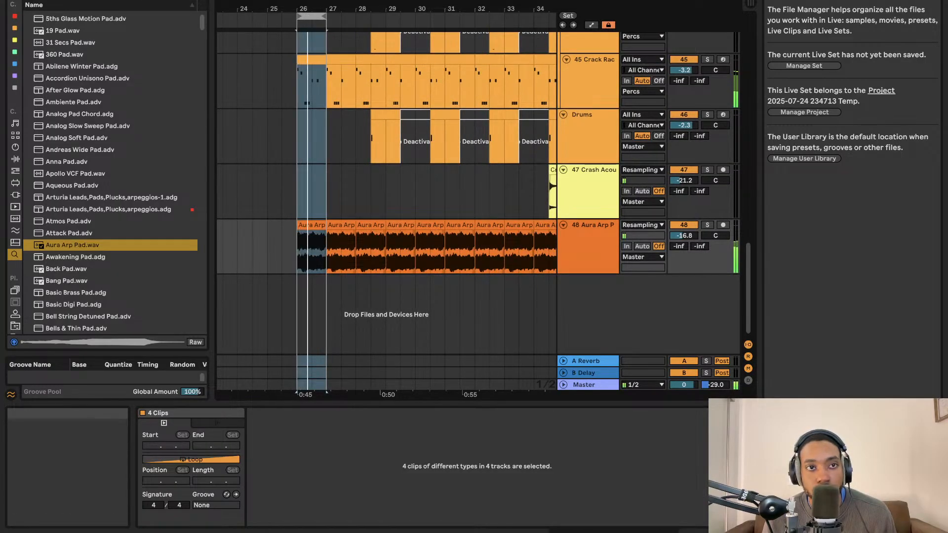
Try to duplicate the clips selected in bar 26 and undo the duplication
{"action": "left_click", "coordinate": [67, 0]}
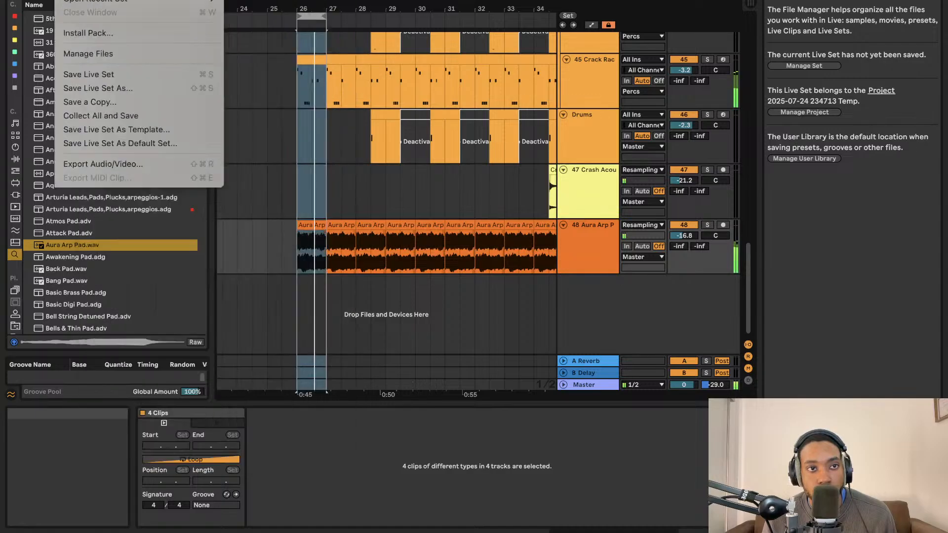
{"action": "mouse_move", "coordinate": [97, 1]}
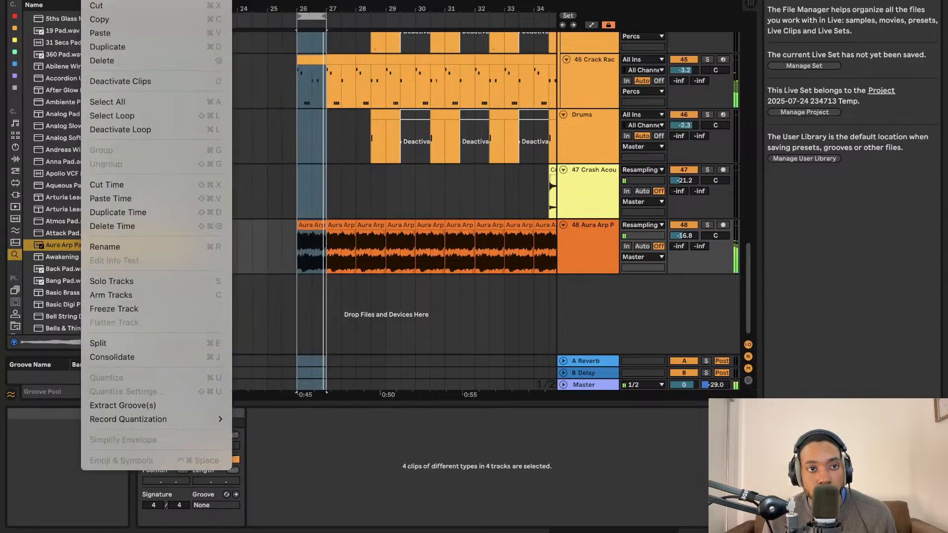
{"action": "left_click", "coordinate": [133, 46]}
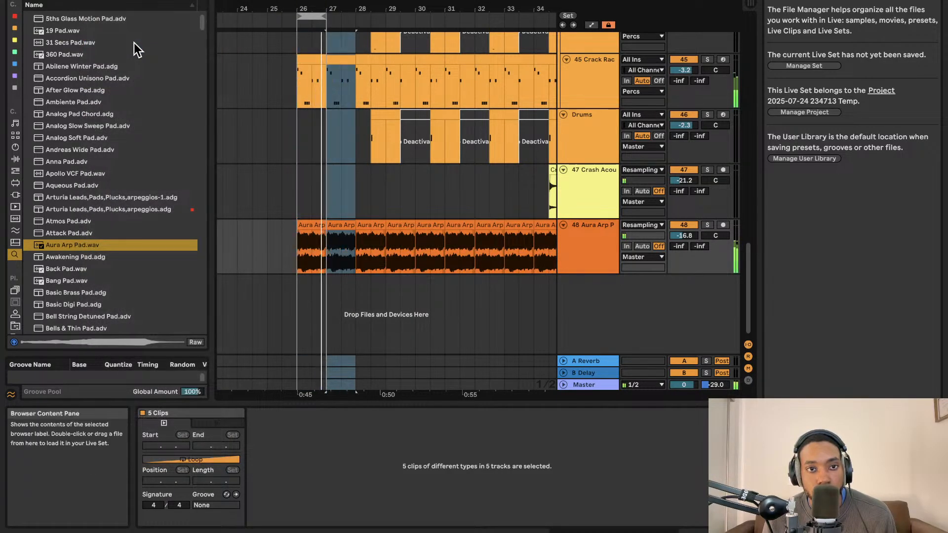
{"action": "key", "text": "super+z"}
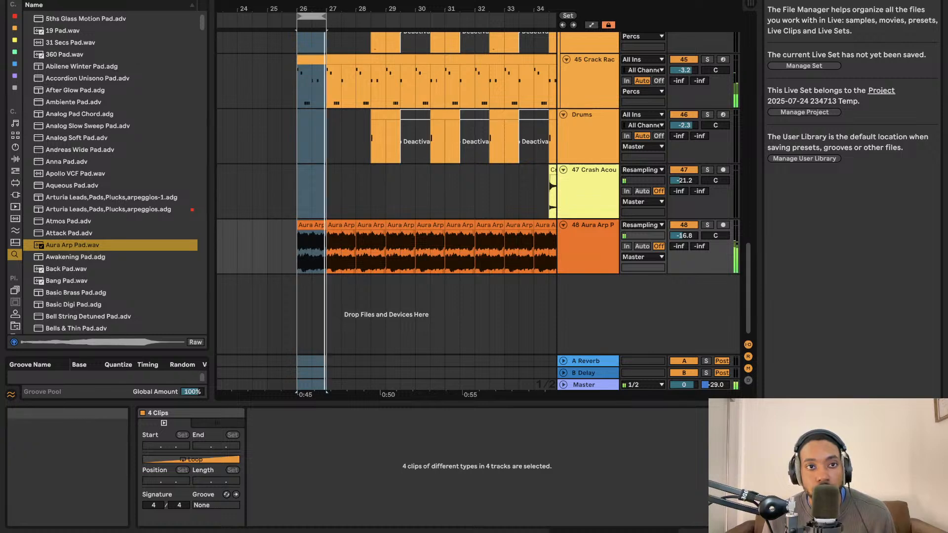
Duplicate the time of bar 26 across all tracks so the loop and arrangement grow by one bar
{"action": "left_click", "coordinate": [124, 1]}
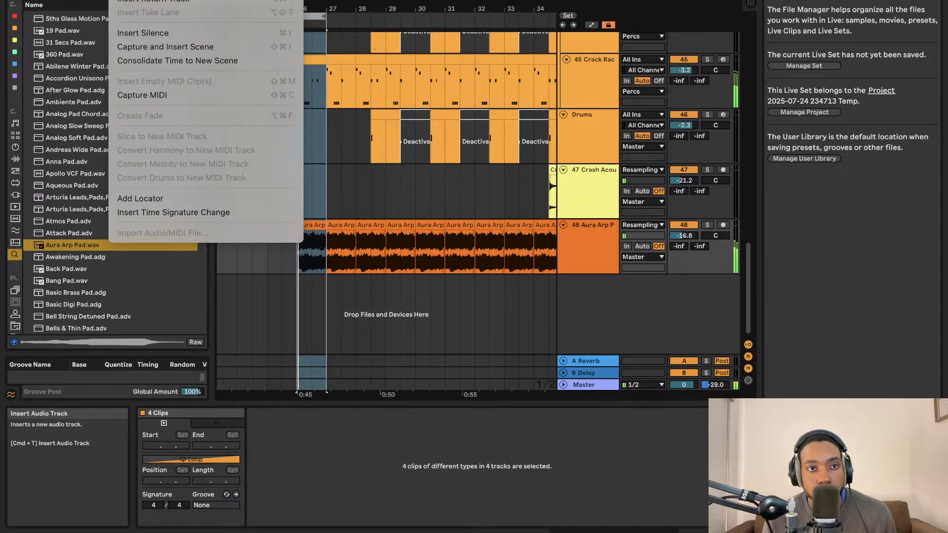
{"action": "mouse_move", "coordinate": [96, 0]}
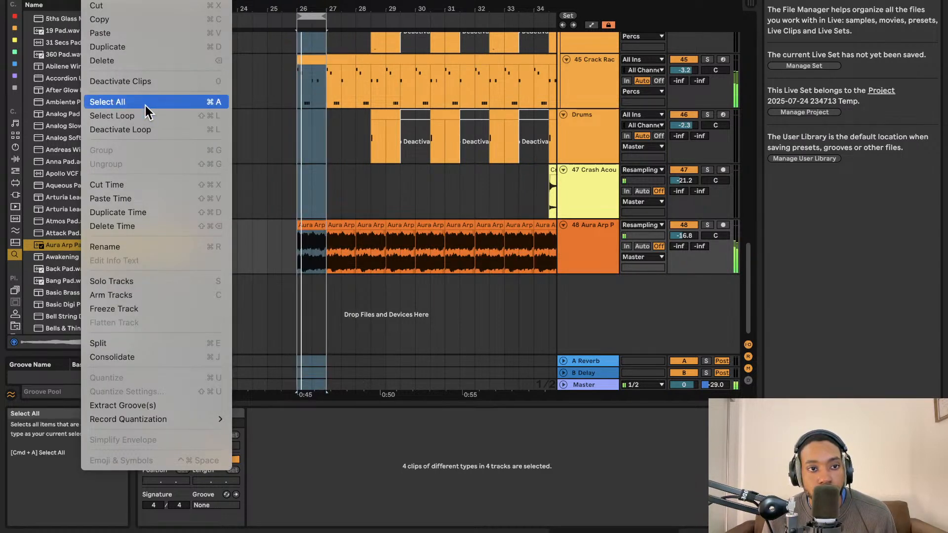
{"action": "left_click", "coordinate": [147, 212]}
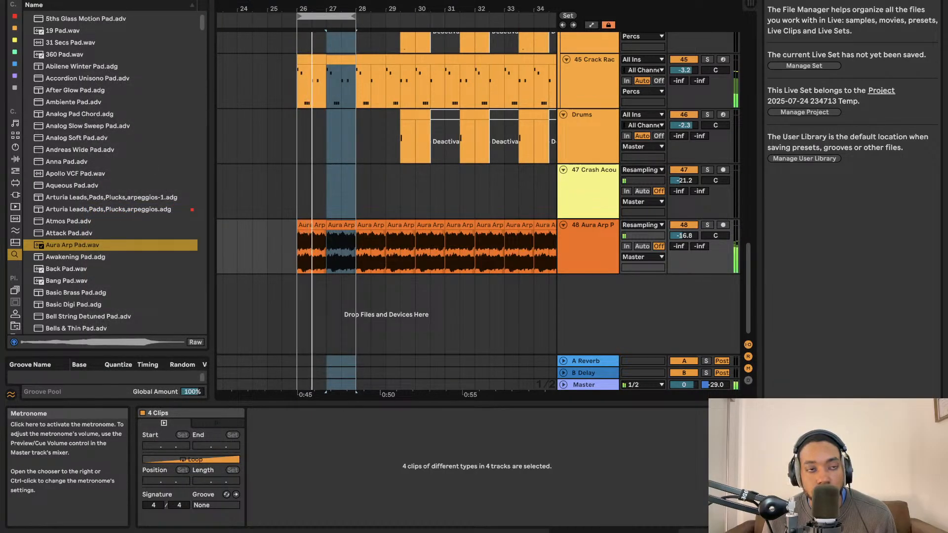
Try to duplicate the clips selected in bar 27 and undo the duplication
{"action": "left_click", "coordinate": [123, 1]}
{"action": "mouse_move", "coordinate": [95, 1]}
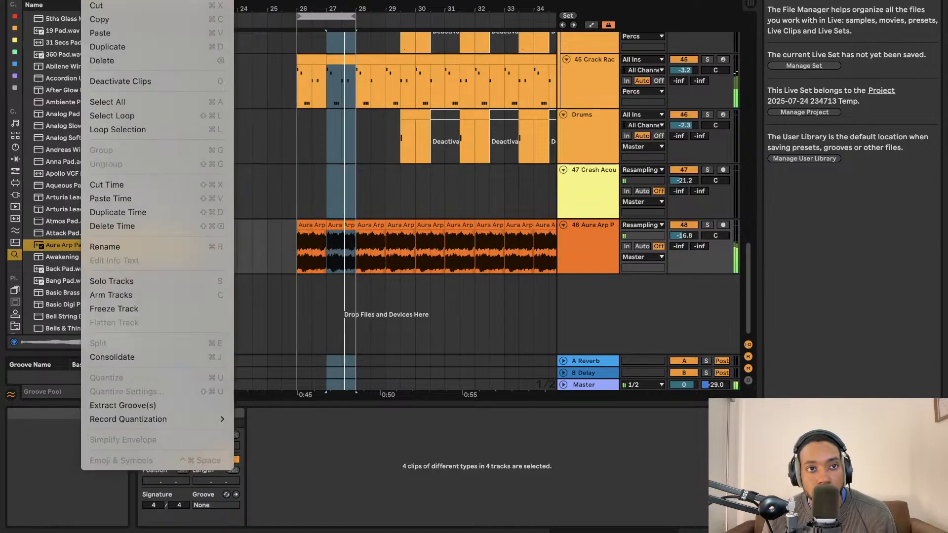
{"action": "left_click", "coordinate": [131, 47]}
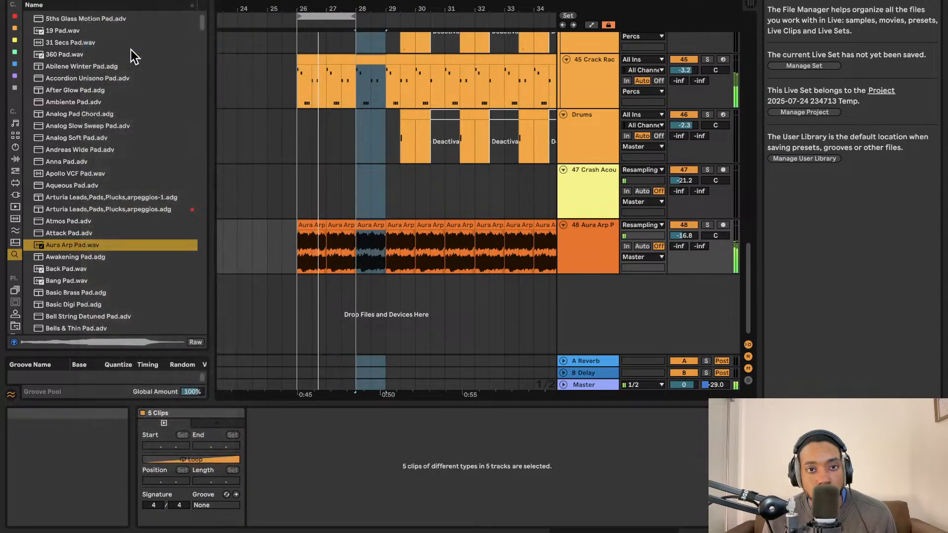
{"action": "key", "text": "ctrl+z"}
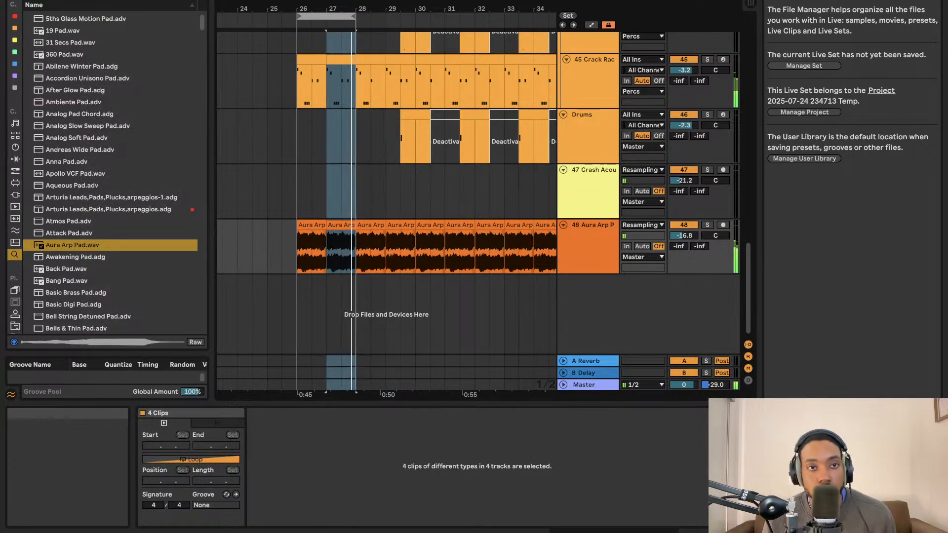
Duplicate the selected bar's time twice more so the intro loop spans bars 26 through 29
{"action": "left_click", "coordinate": [124, 0]}
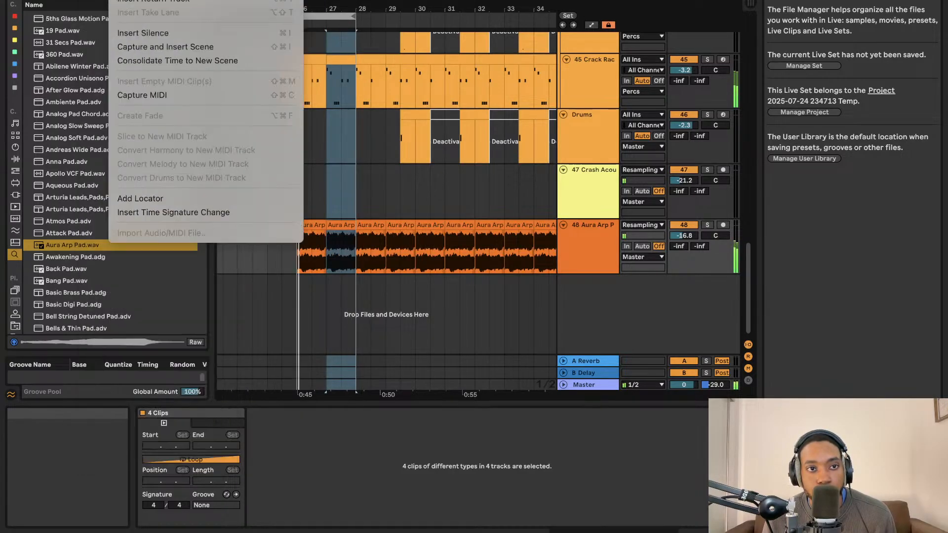
{"action": "mouse_move", "coordinate": [67, 0]}
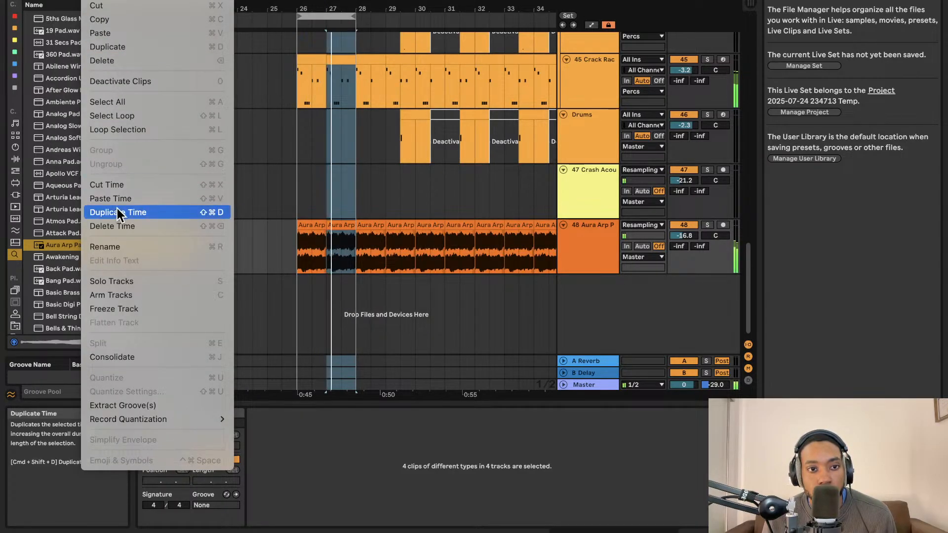
{"action": "left_click", "coordinate": [118, 211]}
{"action": "left_click", "coordinate": [92, 1]}
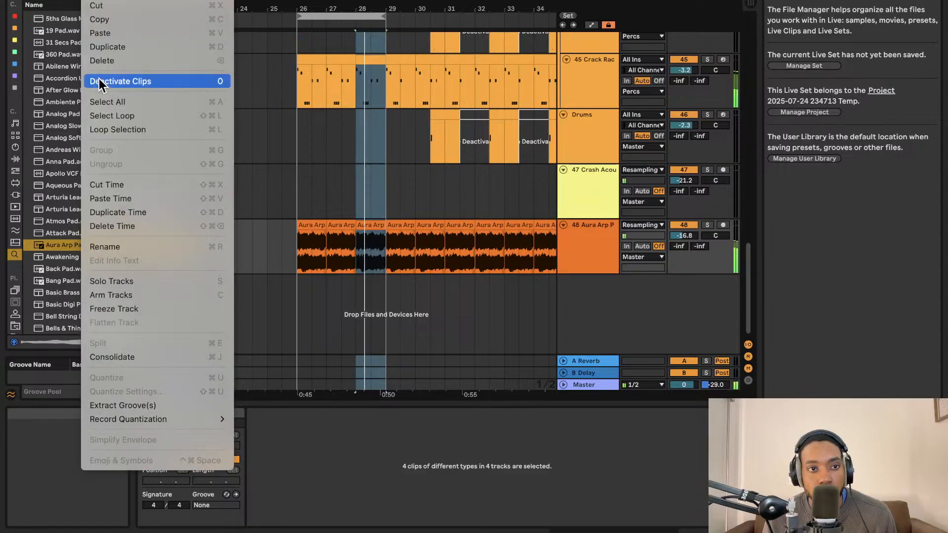
{"action": "left_click", "coordinate": [116, 210]}
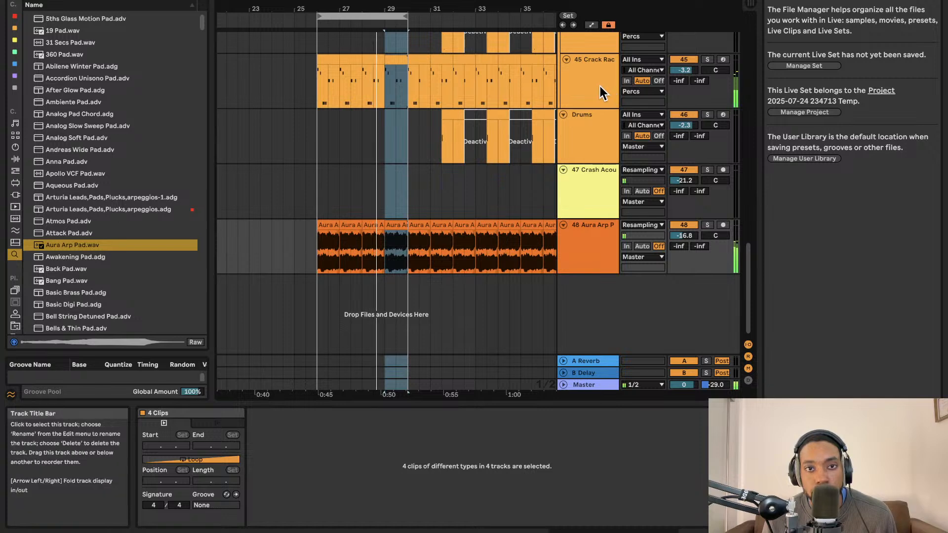
Search the browser for "auto" and load Auto Filter onto the 45 Crack Rack track
{"action": "key", "text": "BackSpace"}
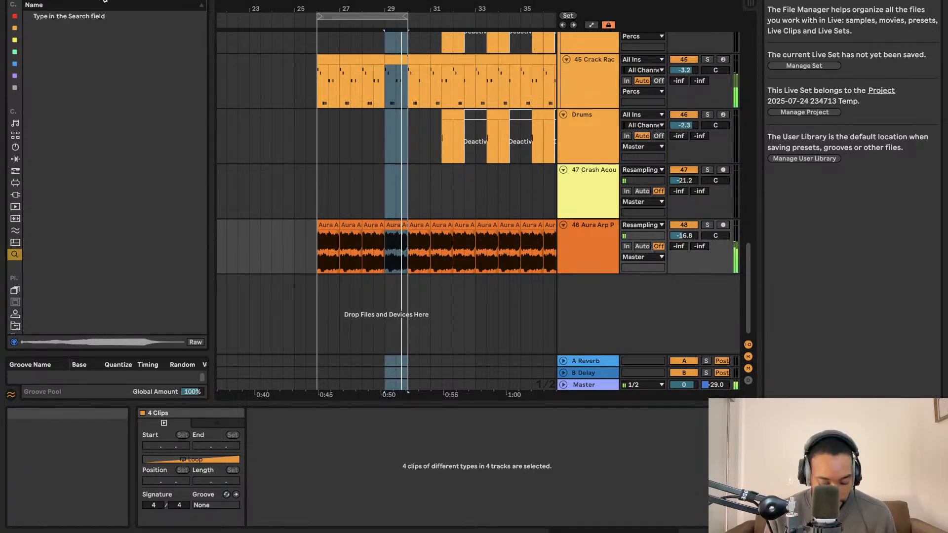
{"action": "type", "text": "air"}
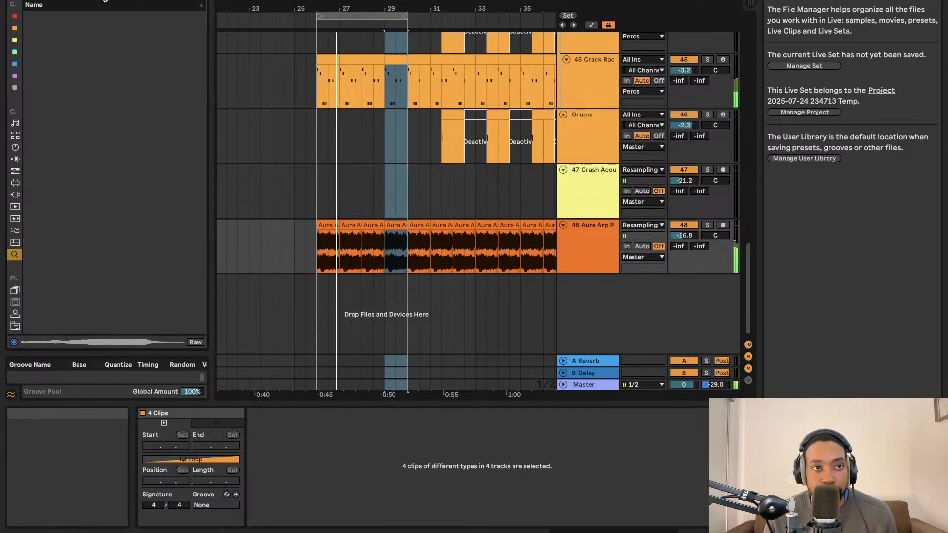
{"action": "key", "text": "BackSpace"}
{"action": "key", "text": "BackSpace"}
{"action": "key", "text": "BackSpace"}
{"action": "type", "text": "auto"}
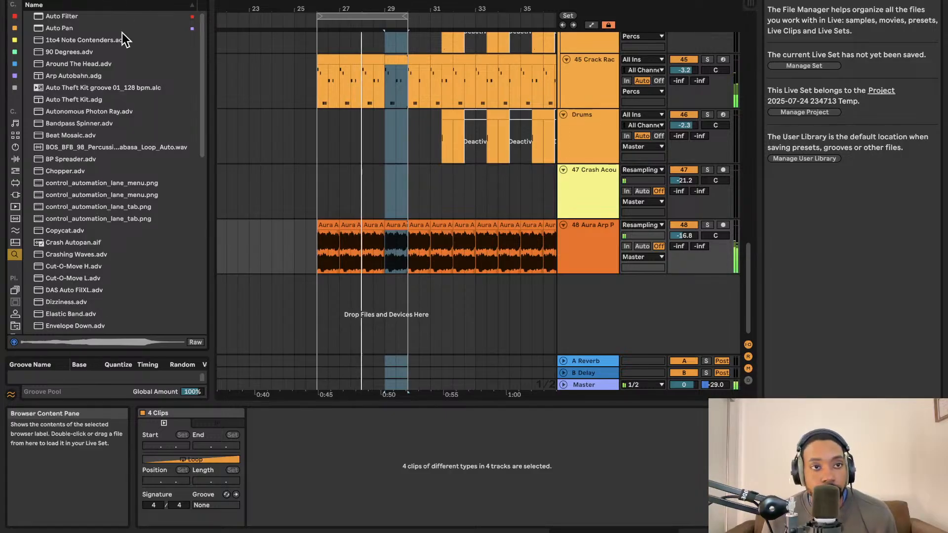
{"action": "left_click", "coordinate": [69, 17]}
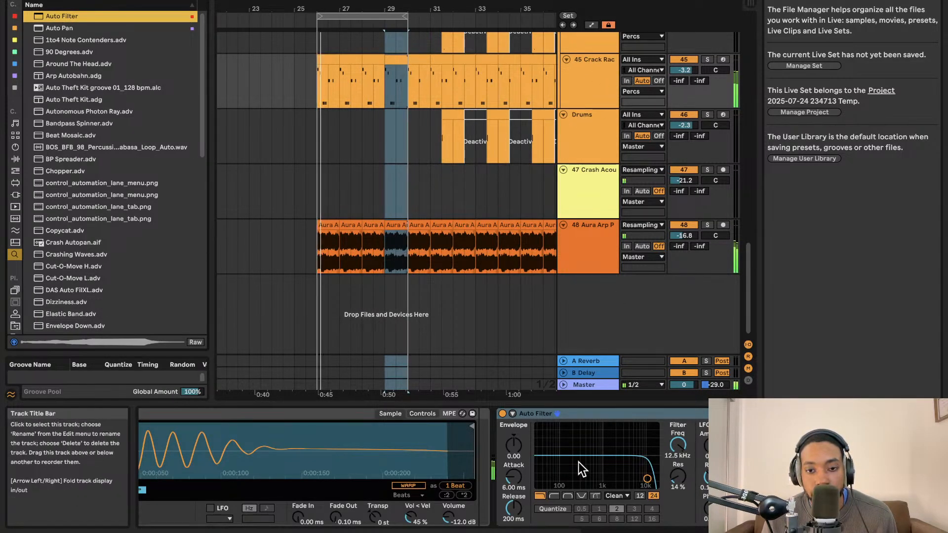
Automate the Crack Rack's Auto Filter frequency to dip midway through bar 26 and ramp back to 12.5 kHz by mid bar 28
{"action": "left_click", "coordinate": [688, 451]}
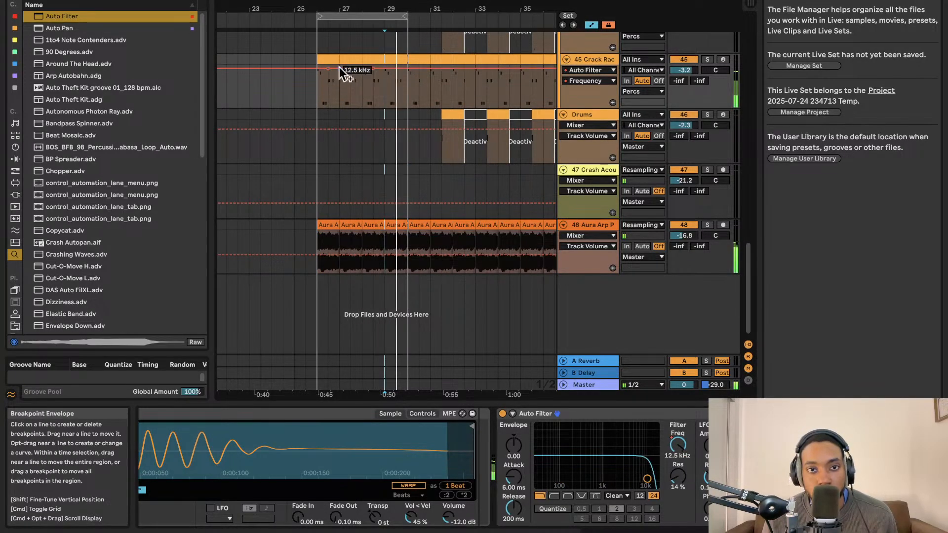
{"action": "left_click_drag", "start_coordinate": [330, 70], "coordinate": [329, 94]}
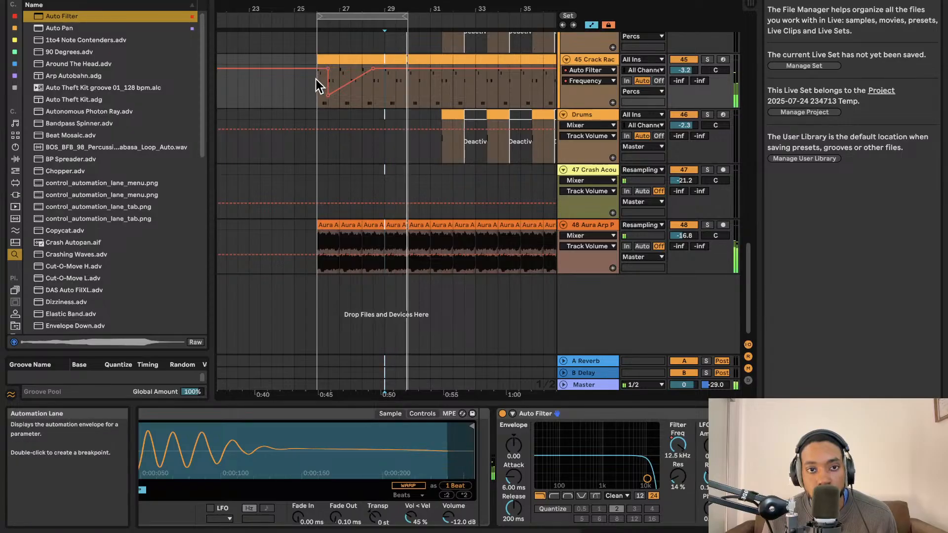
Try to paste the Crack Rack filter automation from bars 26 through 29 onto the Aura Arp Pad track and stop playback
{"action": "left_click_drag", "start_coordinate": [318, 79], "coordinate": [406, 83]}
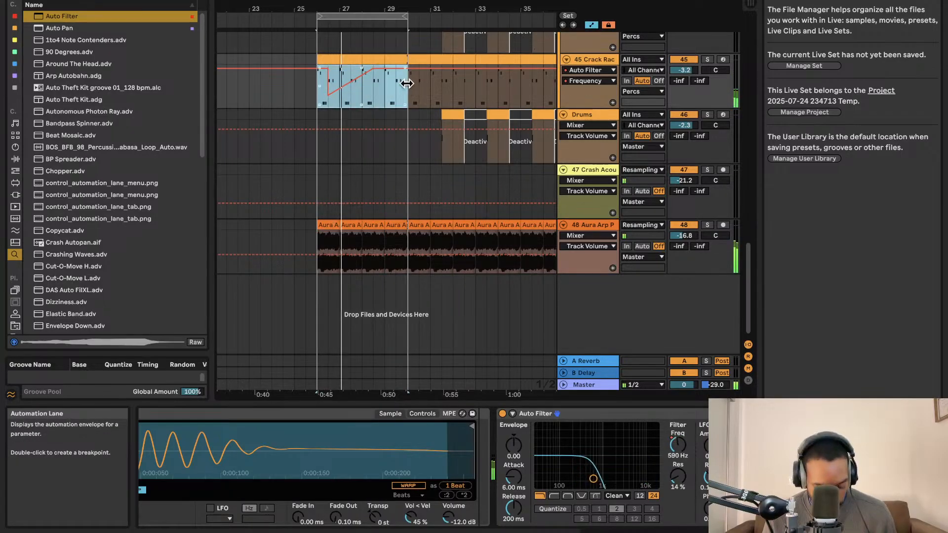
{"action": "left_click", "coordinate": [319, 225]}
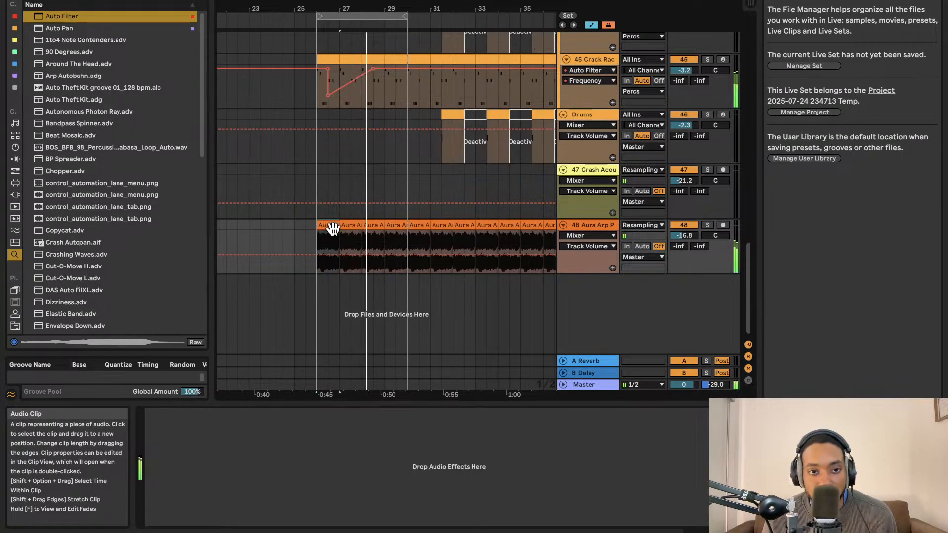
{"action": "left_click_drag", "start_coordinate": [402, 237], "coordinate": [321, 241]}
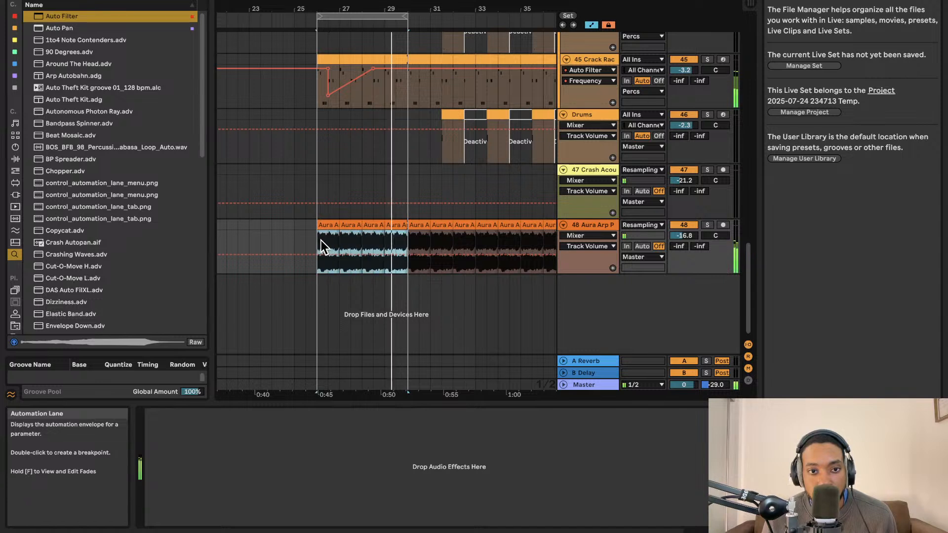
{"action": "key", "text": "super+j"}
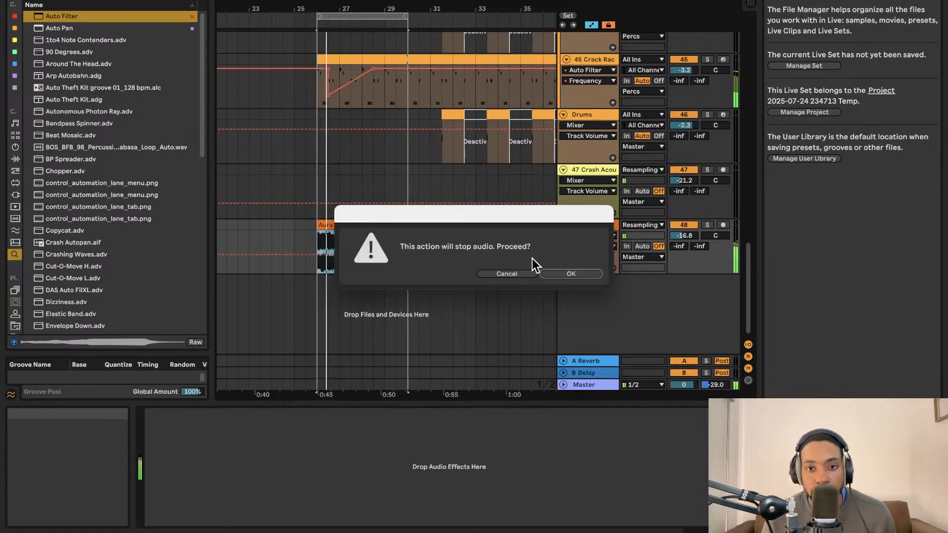
{"action": "left_click", "coordinate": [511, 275]}
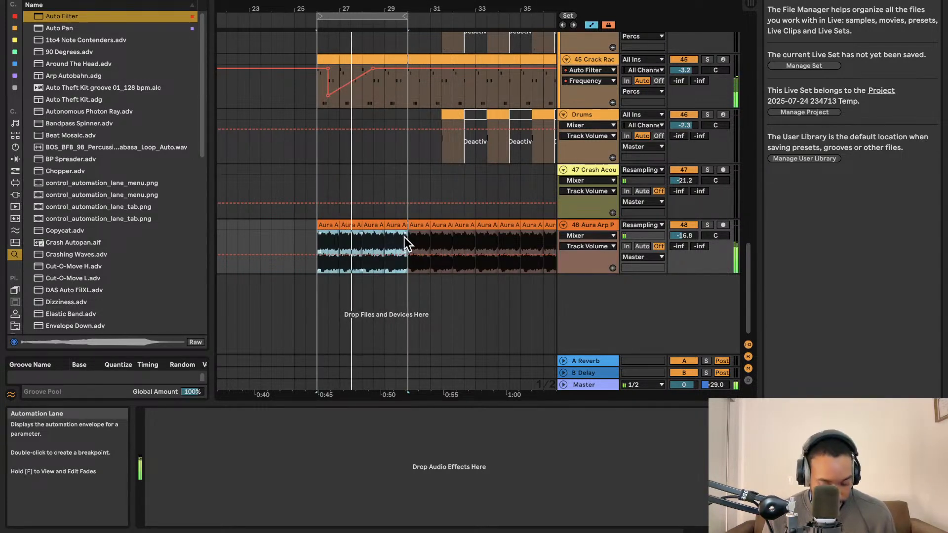
{"action": "key", "text": "super+v"}
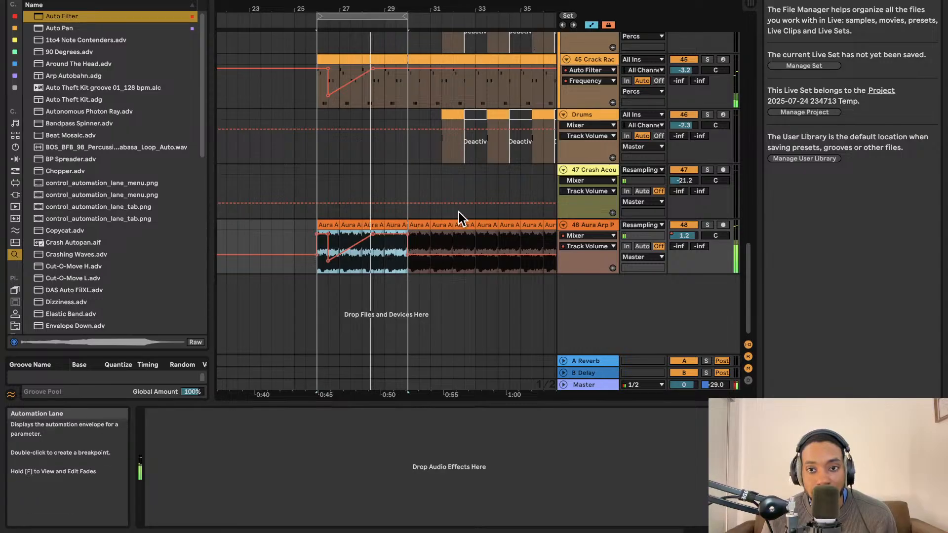
{"action": "key", "text": "space"}
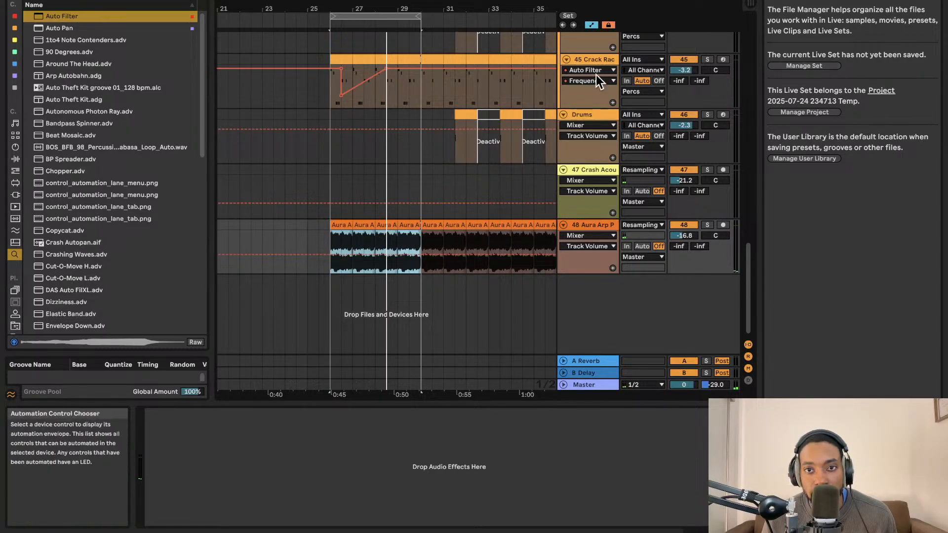
Copy the automated Auto Filter from the 45 Crack Rack track onto the 48 Aura Arp Pad track
{"action": "left_click", "coordinate": [593, 60]}
{"action": "right_click", "coordinate": [600, 415]}
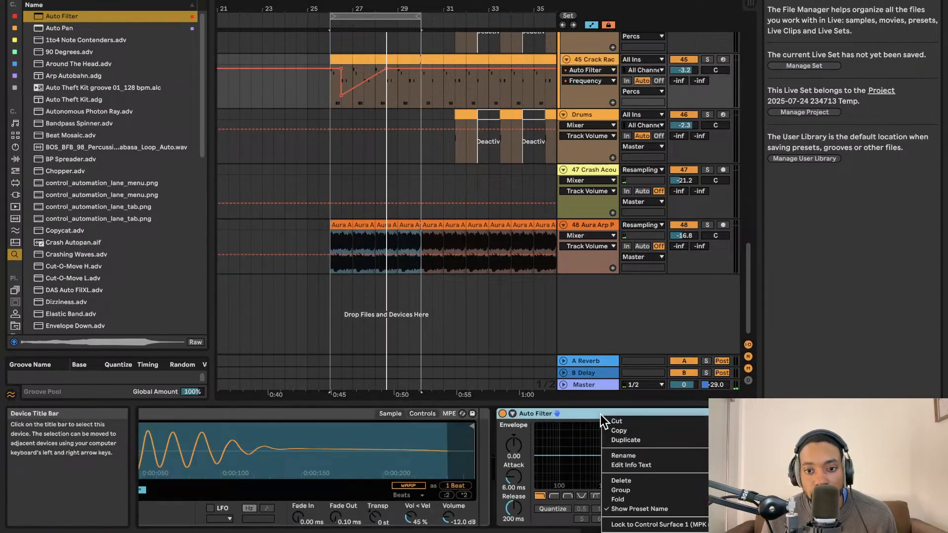
{"action": "left_click", "coordinate": [618, 431]}
{"action": "left_click", "coordinate": [605, 264]}
{"action": "right_click", "coordinate": [461, 468]}
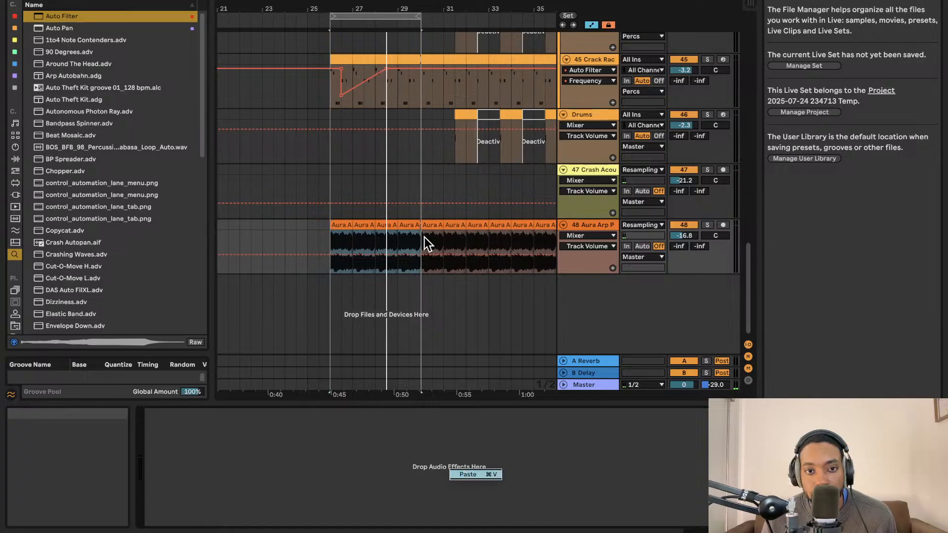
{"action": "key", "text": "super+v"}
{"action": "right_click", "coordinate": [333, 453]}
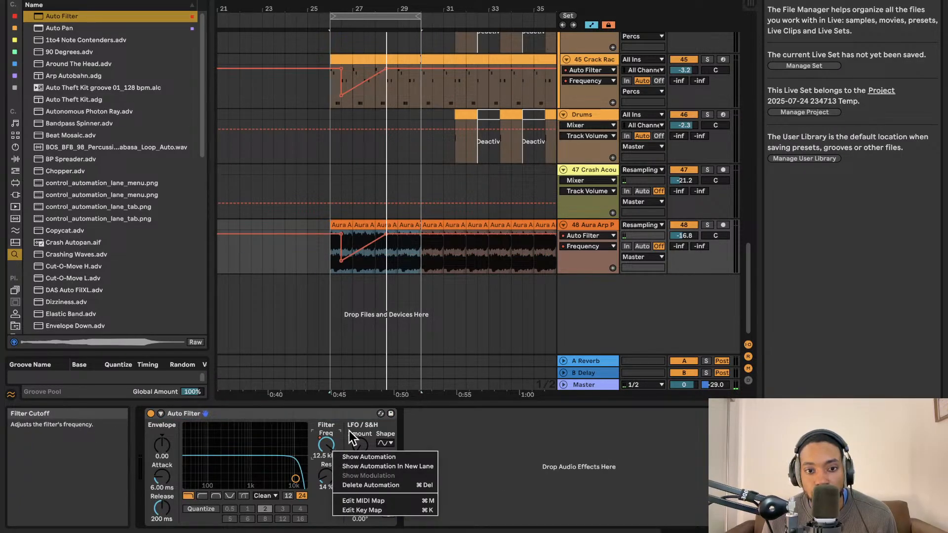
{"action": "left_click", "coordinate": [430, 431]}
Play the arrangement to hear the filter sweeps and review the drum tracks that enter after the intro
{"action": "key", "text": "space"}
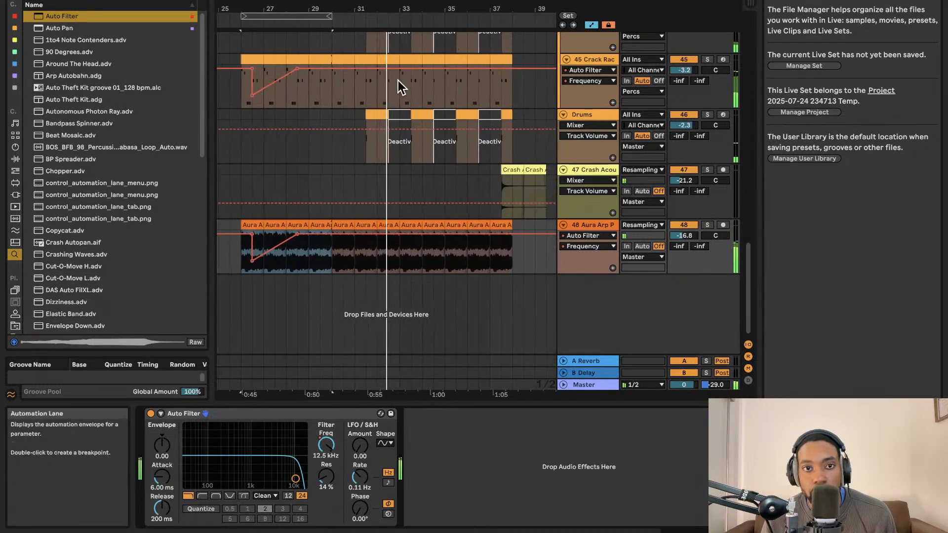
{"action": "scroll", "coordinate": [365, 91], "scroll_direction": "up", "scroll_amount": 3}
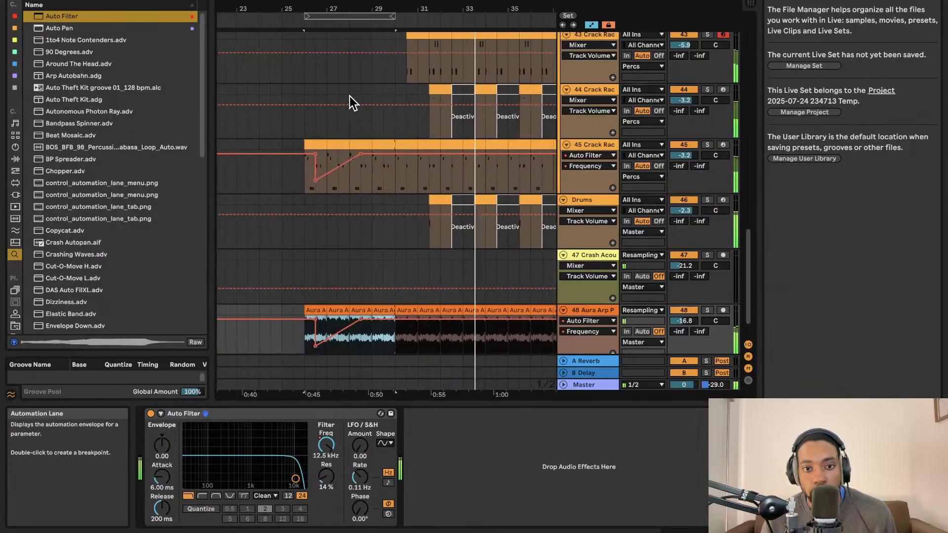
{"action": "scroll", "coordinate": [355, 83], "scroll_direction": "down", "scroll_amount": 2}
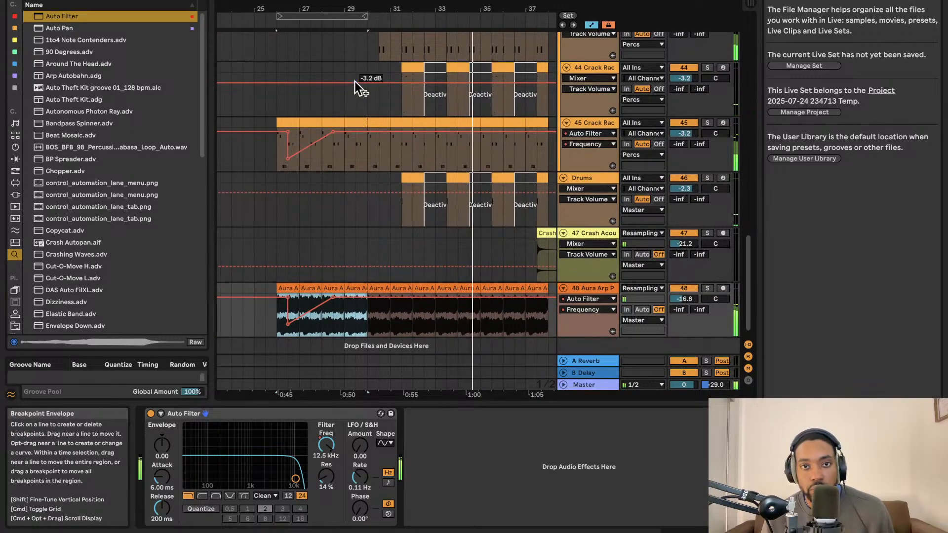
Duplicate the time of the looped intro section from bars 26 to 30 across all tracks
{"action": "scroll", "coordinate": [359, 82], "scroll_direction": "up", "scroll_amount": 2}
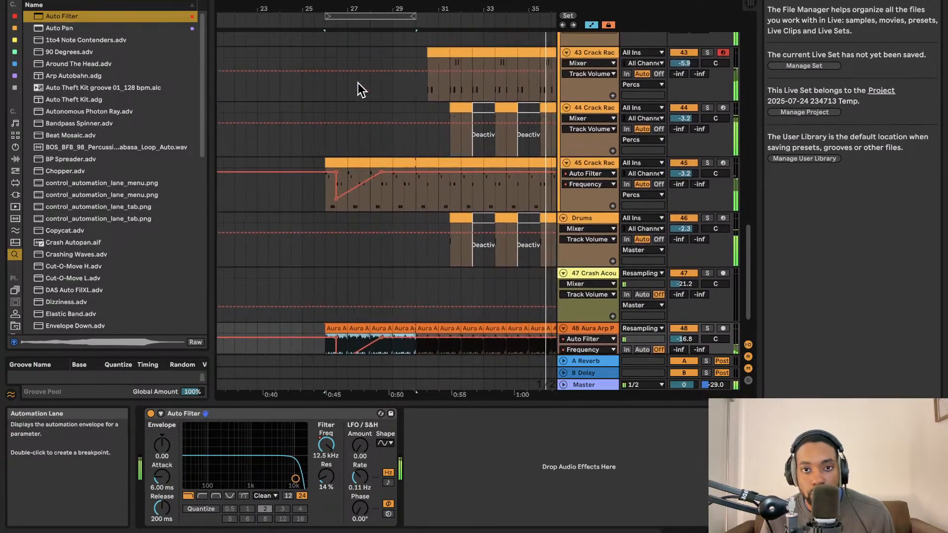
{"action": "scroll", "coordinate": [359, 74], "scroll_direction": "up", "scroll_amount": 1}
{"action": "left_click", "coordinate": [378, 16]}
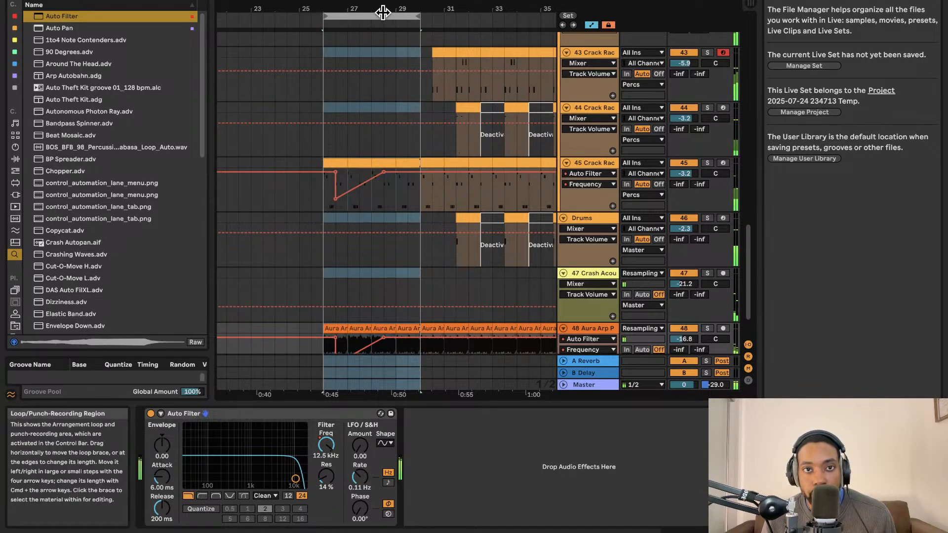
{"action": "left_click", "coordinate": [121, 0]}
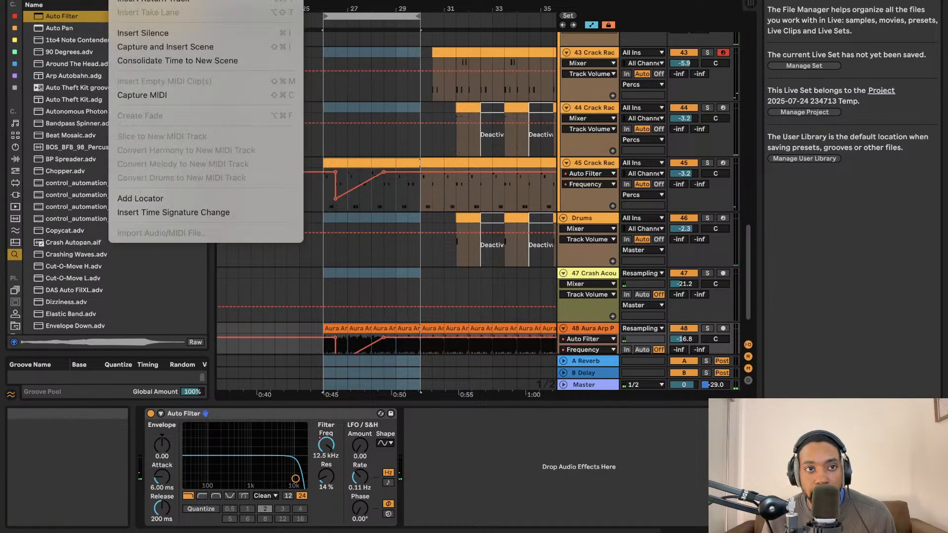
{"action": "mouse_move", "coordinate": [93, 0]}
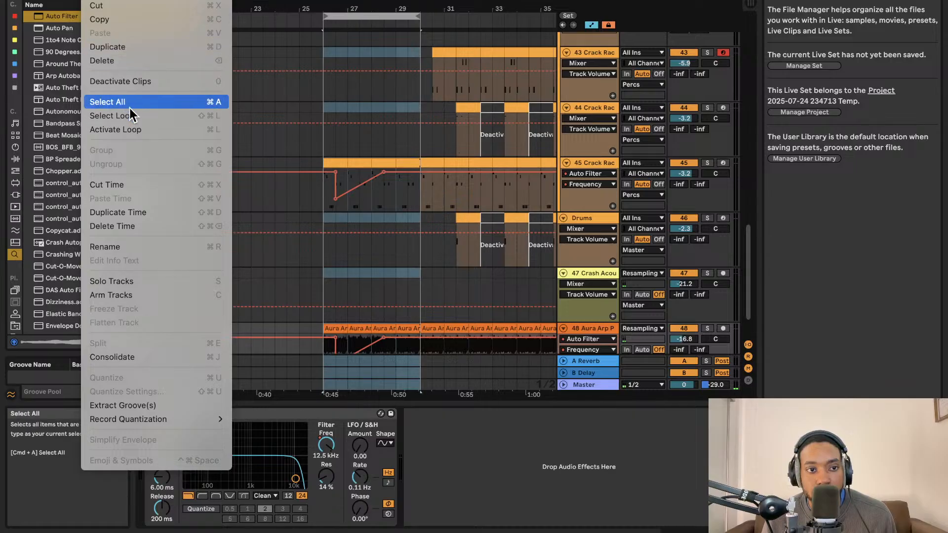
{"action": "left_click", "coordinate": [138, 204]}
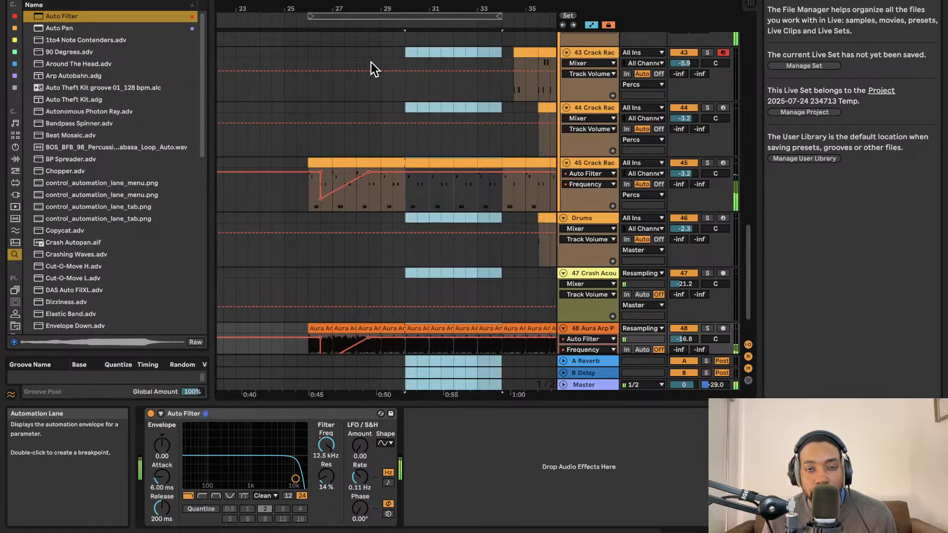
Add locators where the 43 Crack Rack clips begin and at the intro's start at bar 26
{"action": "left_click", "coordinate": [386, 26]}
{"action": "right_click", "coordinate": [386, 26]}
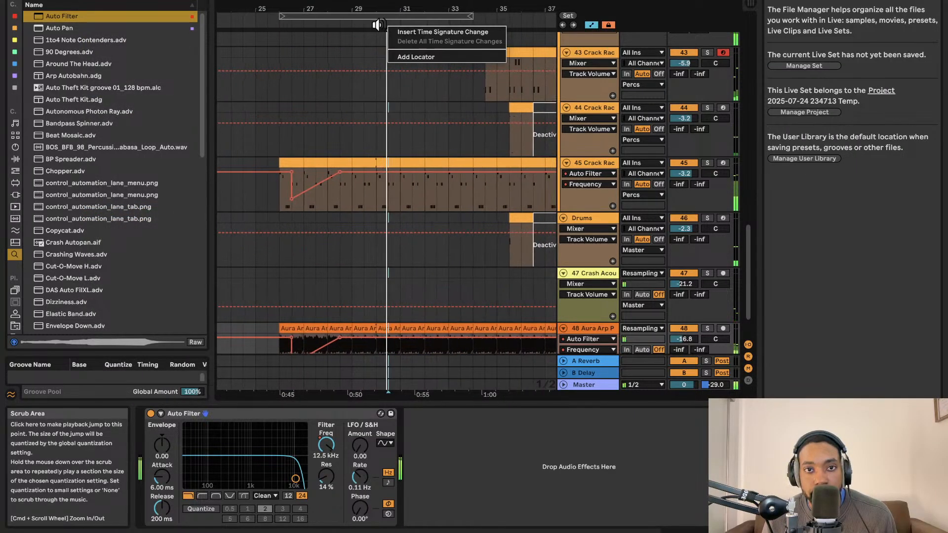
{"action": "left_click", "coordinate": [375, 24]}
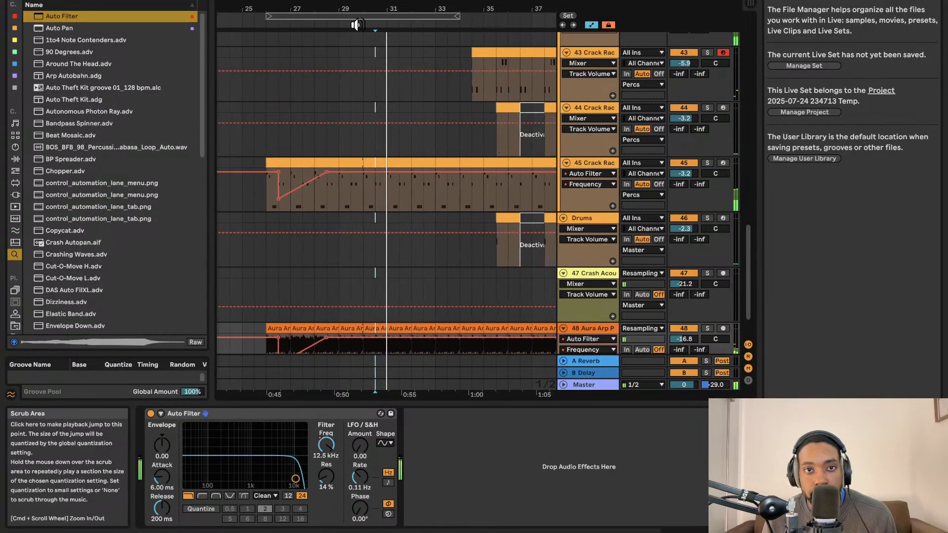
{"action": "right_click", "coordinate": [473, 25]}
{"action": "left_click", "coordinate": [514, 54]}
{"action": "right_click", "coordinate": [267, 24]}
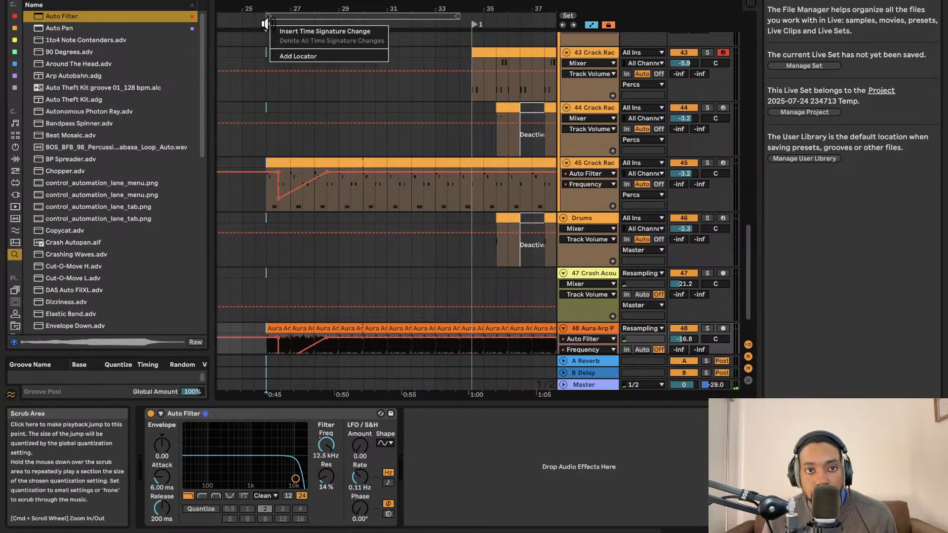
{"action": "left_click", "coordinate": [294, 56]}
{"action": "left_click", "coordinate": [313, 34]}
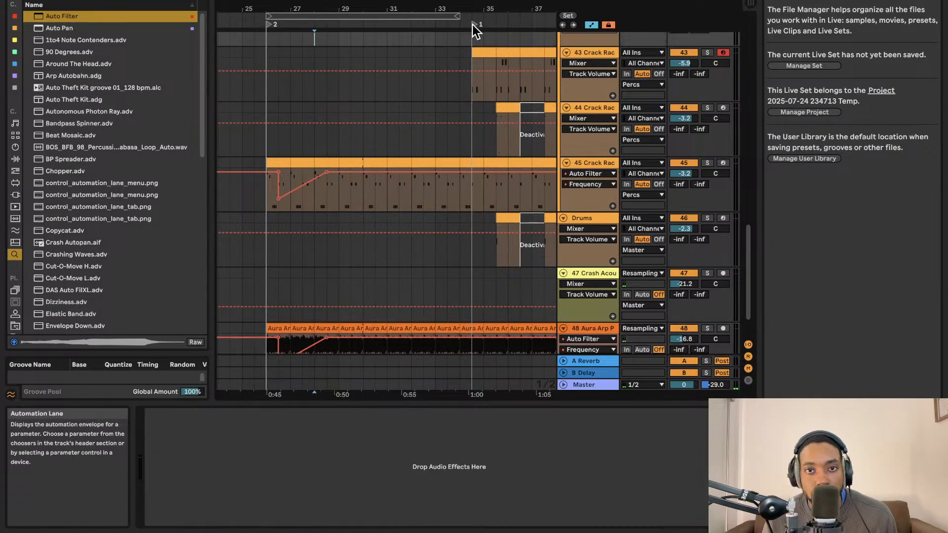
Start playback from locator 1 and move the loop brace over the section around the 43 Crack Rack clips
{"action": "double_click", "coordinate": [475, 25]}
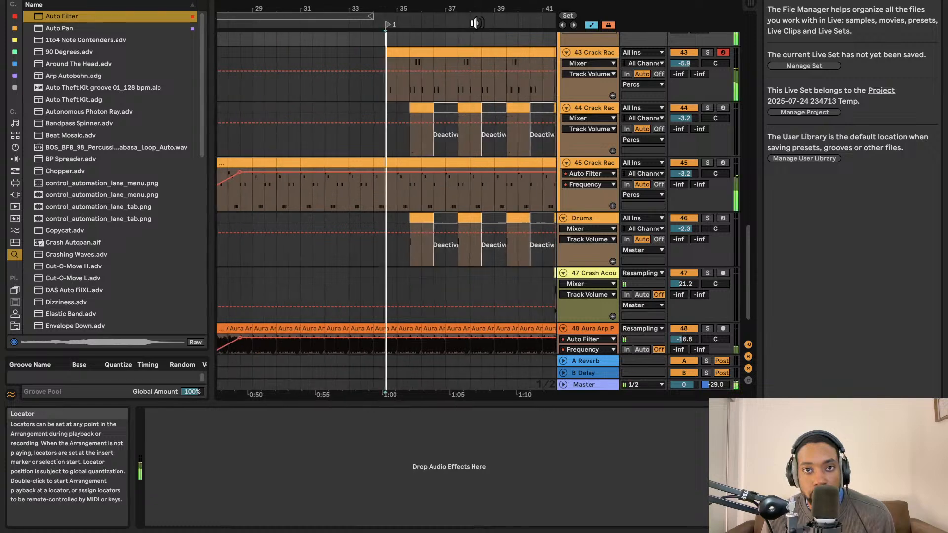
{"action": "scroll", "coordinate": [363, 40], "scroll_direction": "down", "scroll_amount": 5}
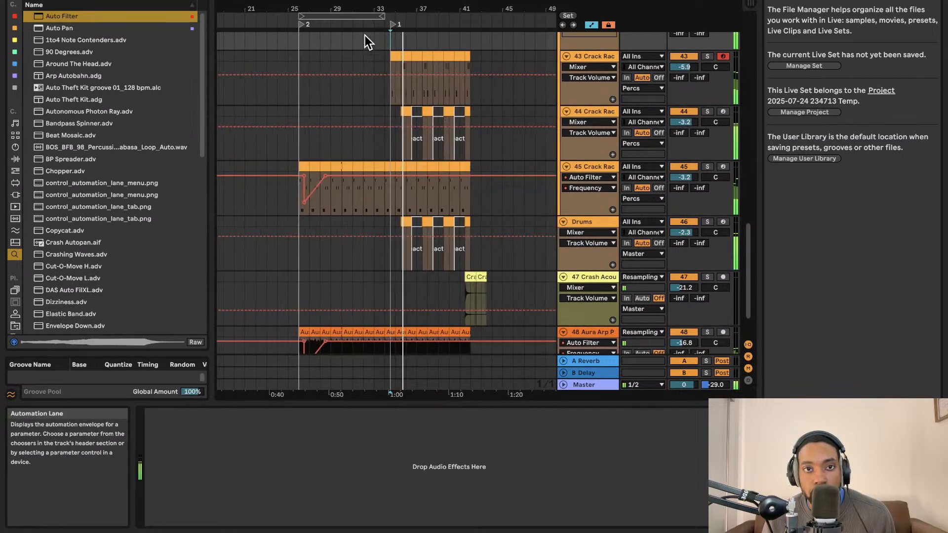
{"action": "left_click_drag", "start_coordinate": [348, 18], "coordinate": [438, 15]}
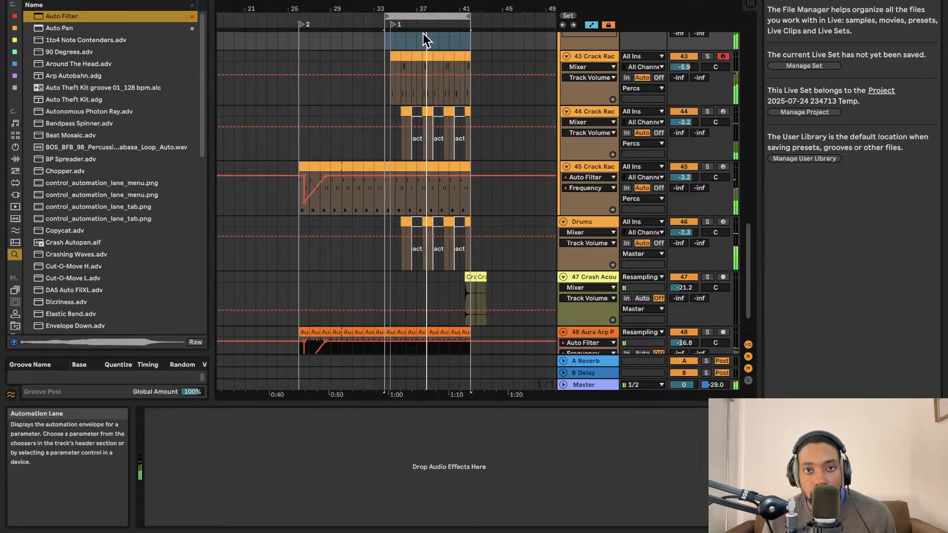
{"action": "scroll", "coordinate": [422, 34], "scroll_direction": "down", "scroll_amount": 3}
{"action": "scroll", "coordinate": [419, 35], "scroll_direction": "up", "scroll_amount": 3}
{"action": "scroll", "coordinate": [419, 35], "scroll_direction": "up", "scroll_amount": 3}
{"action": "scroll", "coordinate": [419, 35], "scroll_direction": "left", "scroll_amount": 3}
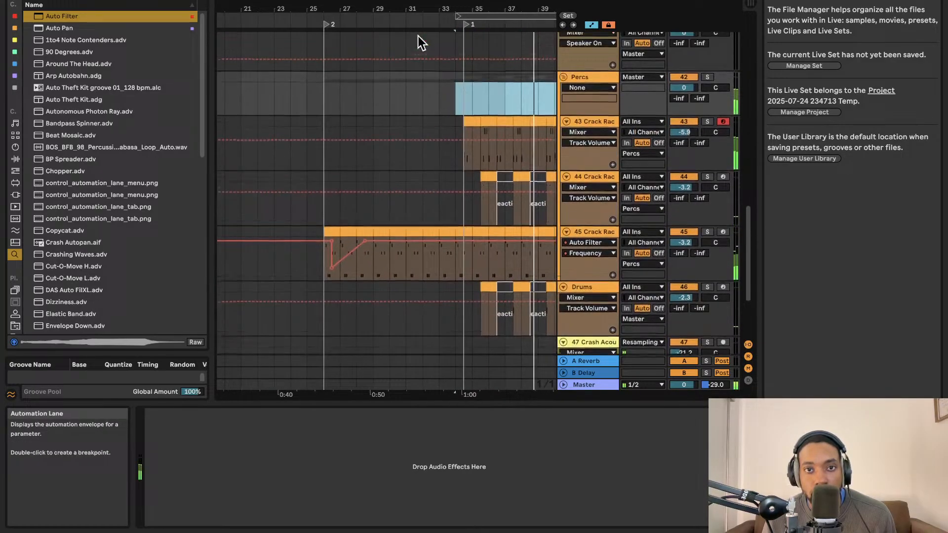
Align the loop start with locator 1 and extend the loop end to the end of the crash clips
{"action": "left_click", "coordinate": [491, 16]}
{"action": "left_click_drag", "start_coordinate": [502, 15], "coordinate": [476, 19]}
{"action": "scroll", "coordinate": [457, 74], "scroll_direction": "right", "scroll_amount": 1}
{"action": "scroll", "coordinate": [450, 79], "scroll_direction": "up", "scroll_amount": 2}
{"action": "scroll", "coordinate": [435, 58], "scroll_direction": "right", "scroll_amount": 4}
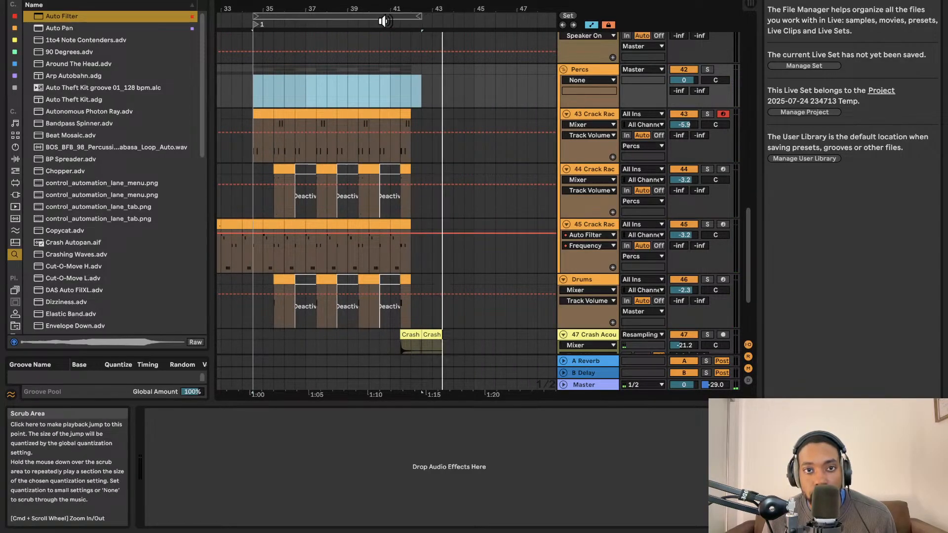
{"action": "mouse_move", "coordinate": [422, 16]}
{"action": "left_mouse_down"}
{"action": "mouse_move", "coordinate": [435, 14]}
{"action": "mouse_move", "coordinate": [427, 15]}
{"action": "left_mouse_up"}
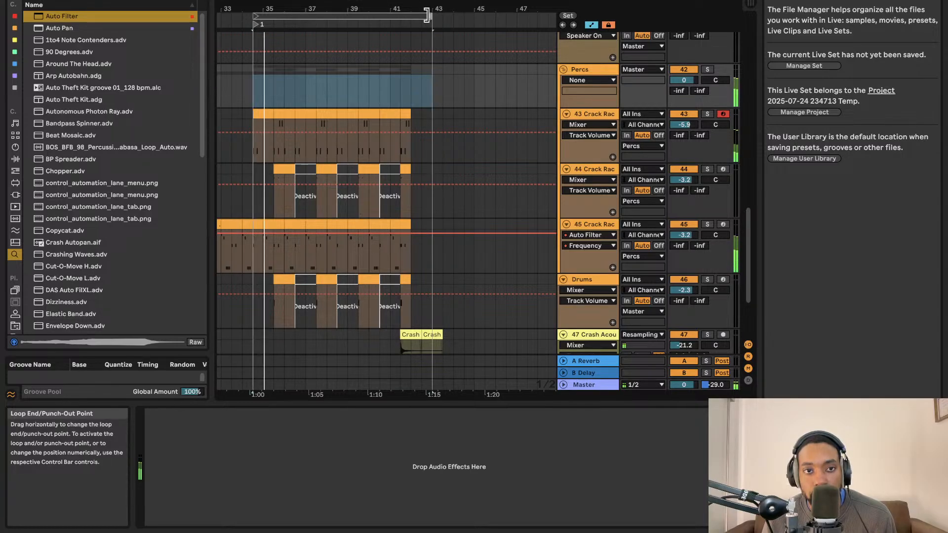
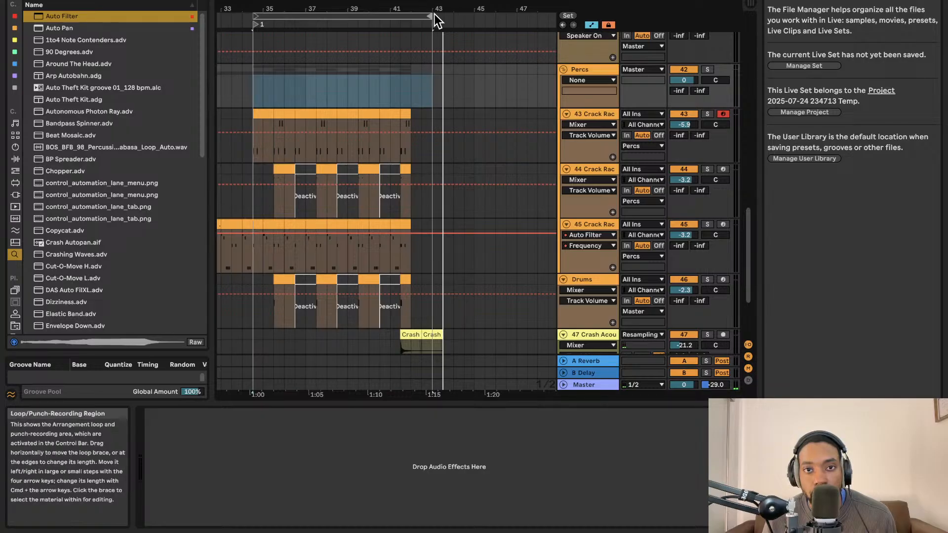
{"action": "left_click_drag", "start_coordinate": [432, 15], "coordinate": [441, 14]}
Play the arrangement from just before locator 1 and look over the percussion and synth tracks
{"action": "scroll", "coordinate": [428, 46], "scroll_direction": "left", "scroll_amount": 5}
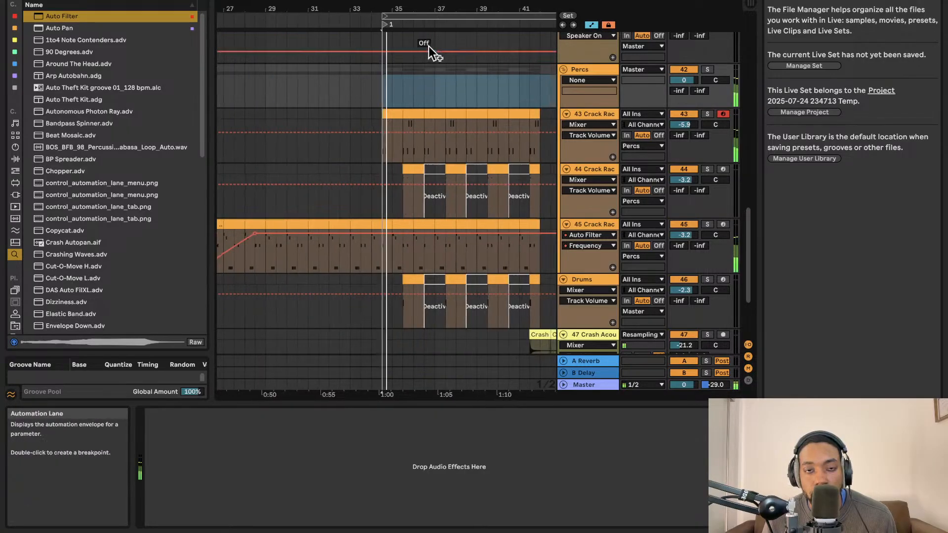
{"action": "left_click", "coordinate": [358, 90]}
{"action": "key", "text": "space"}
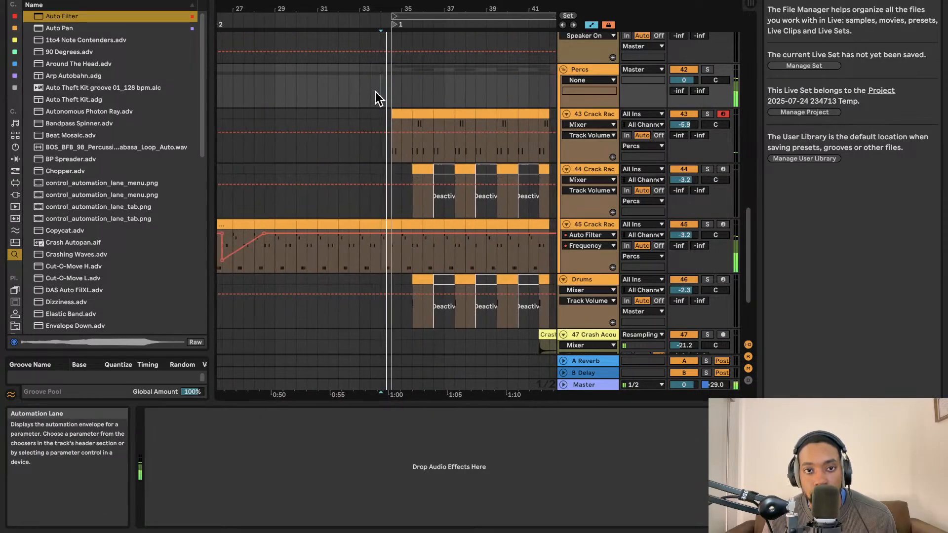
{"action": "scroll", "coordinate": [365, 123], "scroll_direction": "up", "scroll_amount": 8}
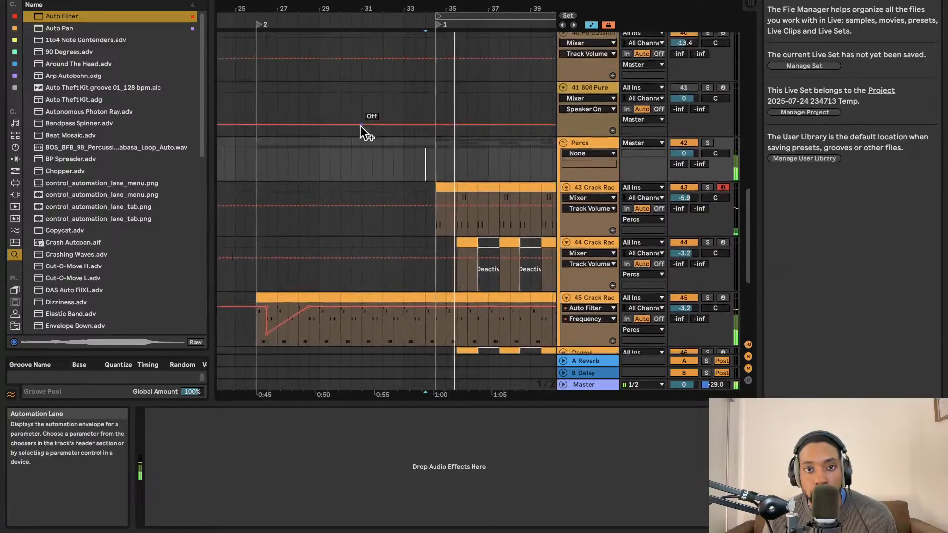
{"action": "scroll", "coordinate": [363, 124], "scroll_direction": "down", "scroll_amount": 5}
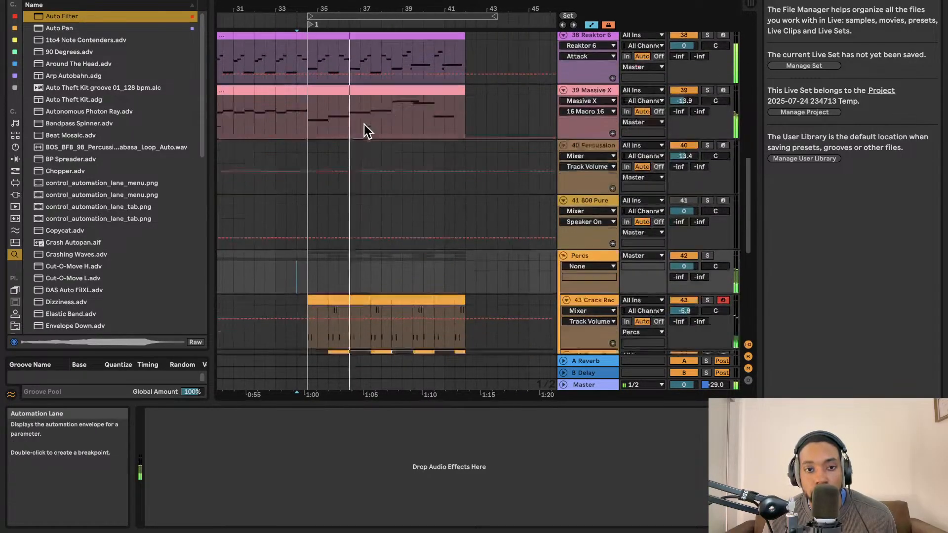
Listen to the looped section while examining the 43 Crack Rack clips between about bars 35 and 41
{"action": "left_click", "coordinate": [326, 281]}
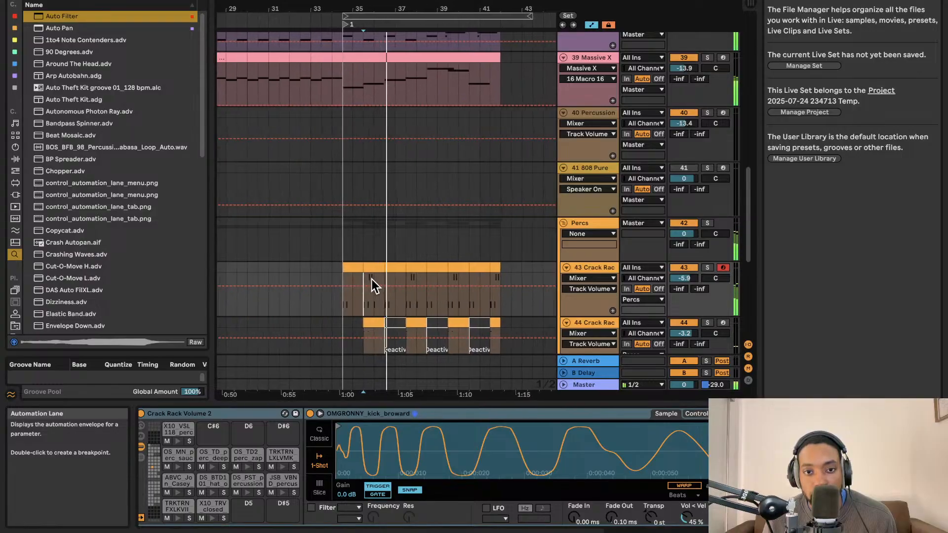
{"action": "left_click_drag", "start_coordinate": [354, 280], "coordinate": [395, 284]}
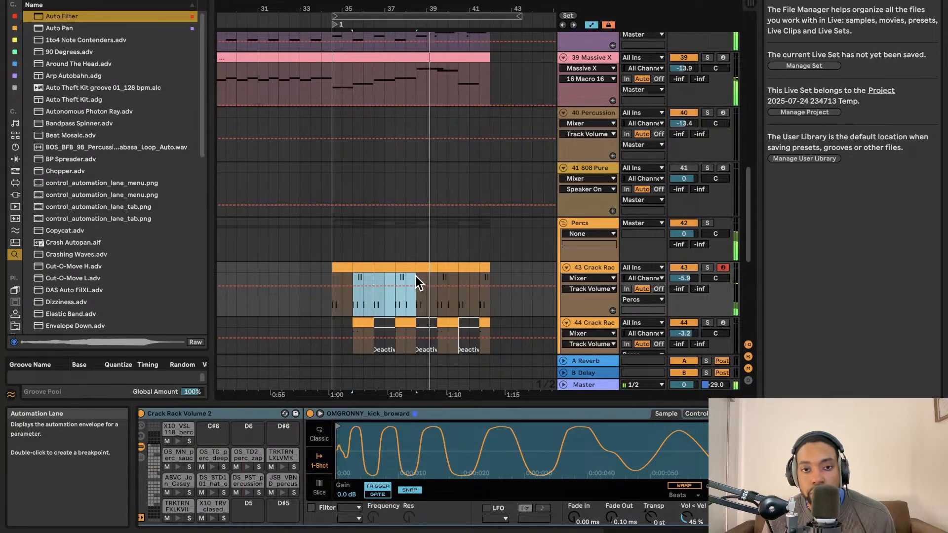
{"action": "left_click_drag", "start_coordinate": [415, 276], "coordinate": [483, 277]}
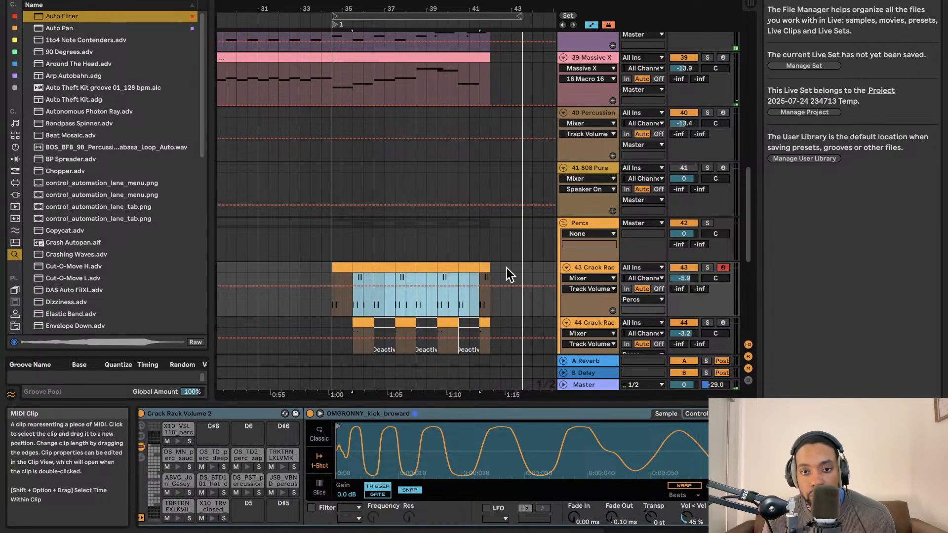
{"action": "scroll", "coordinate": [530, 259], "scroll_direction": "right", "scroll_amount": 1}
{"action": "scroll", "coordinate": [530, 259], "scroll_direction": "down", "scroll_amount": 3}
{"action": "scroll", "coordinate": [523, 257], "scroll_direction": "right", "scroll_amount": 2}
{"action": "key", "text": "a"}
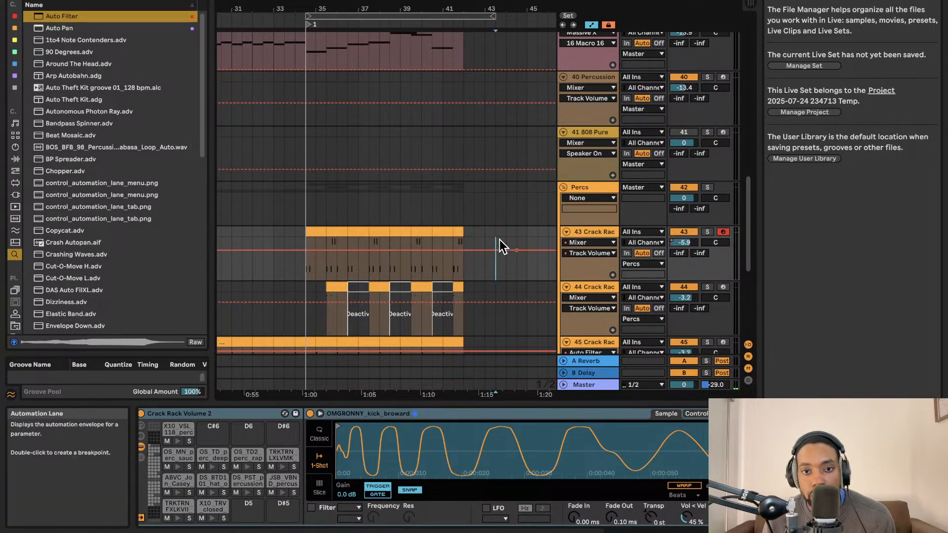
{"action": "scroll", "coordinate": [498, 242], "scroll_direction": "down", "scroll_amount": 6}
{"action": "scroll", "coordinate": [498, 241], "scroll_direction": "up", "scroll_amount": 5}
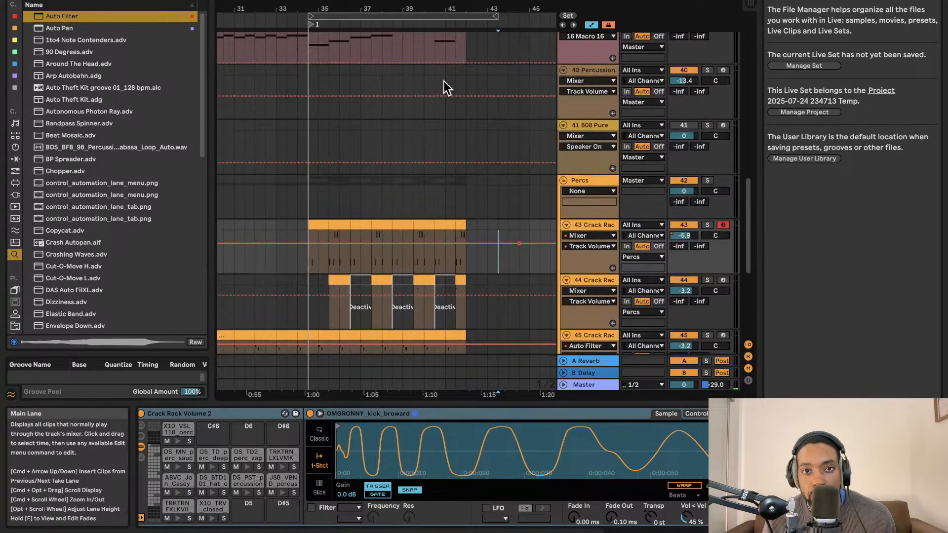
Duplicate the looped section starting at locator 1 across all tracks and add a locator at the start of the copy
{"action": "left_click", "coordinate": [467, 16]}
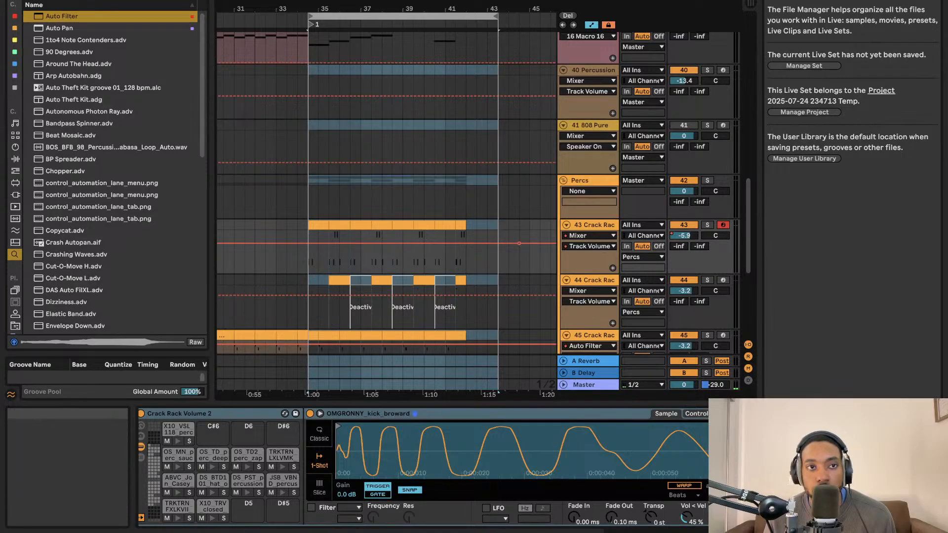
{"action": "key", "text": "Up"}
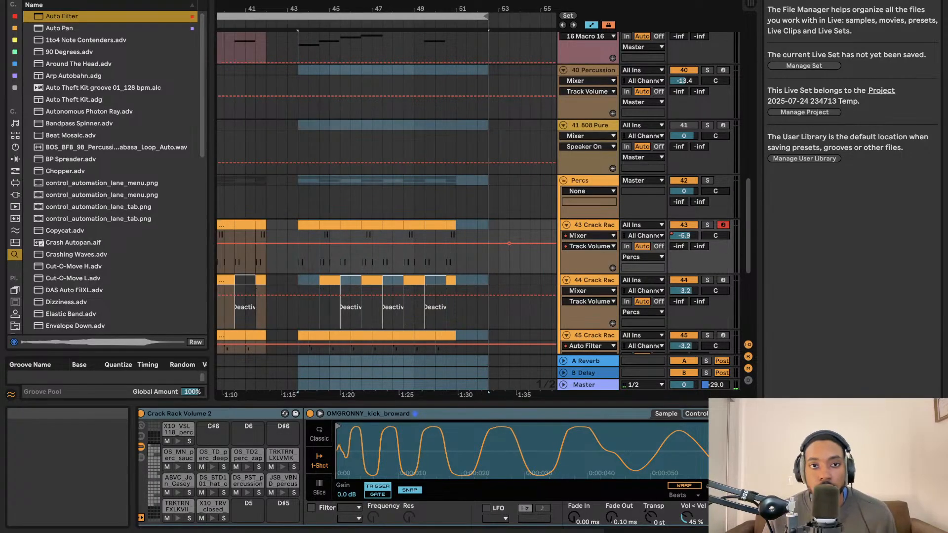
{"action": "right_click", "coordinate": [298, 23]}
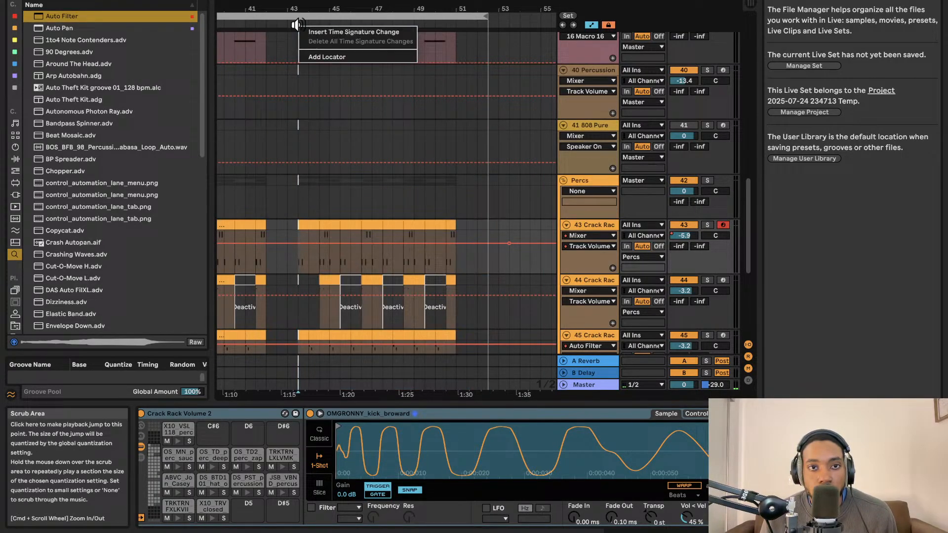
{"action": "left_click", "coordinate": [308, 54]}
{"action": "scroll", "coordinate": [289, 104], "scroll_direction": "left", "scroll_amount": 5}
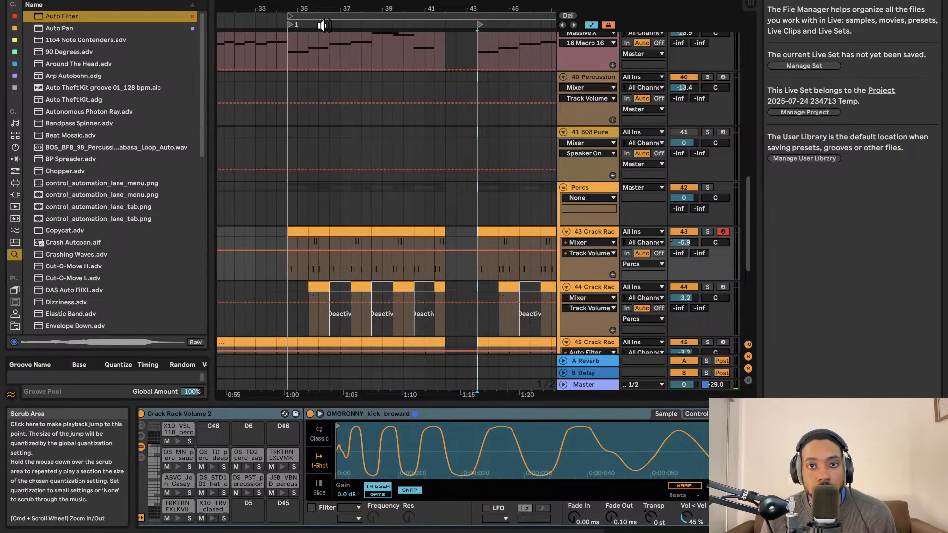
{"action": "scroll", "coordinate": [491, 31], "scroll_direction": "right", "scroll_amount": 4}
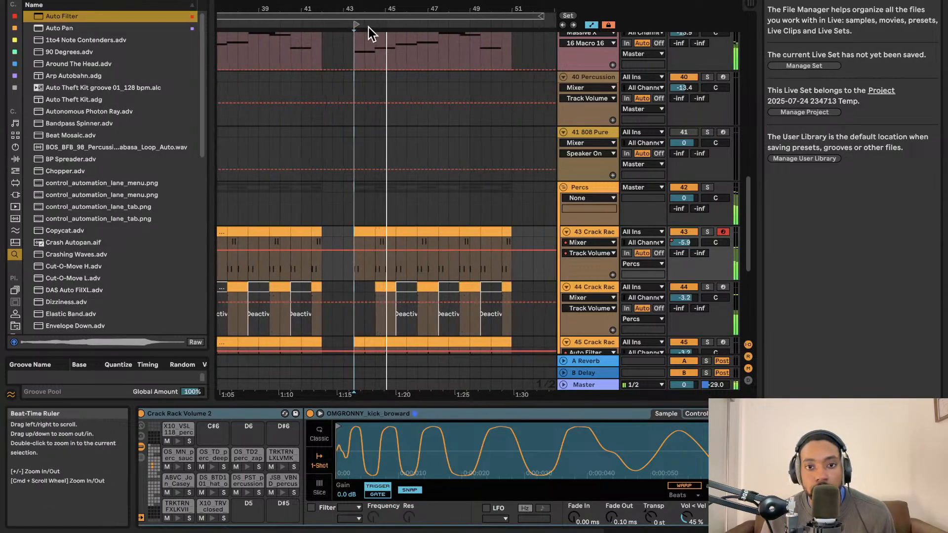
Try duplicating the extended loop containing both sections from locator 1 onward, and undo the duplication
{"action": "scroll", "coordinate": [370, 31], "scroll_direction": "down", "scroll_amount": 5}
{"action": "scroll", "coordinate": [376, 34], "scroll_direction": "left", "scroll_amount": 2}
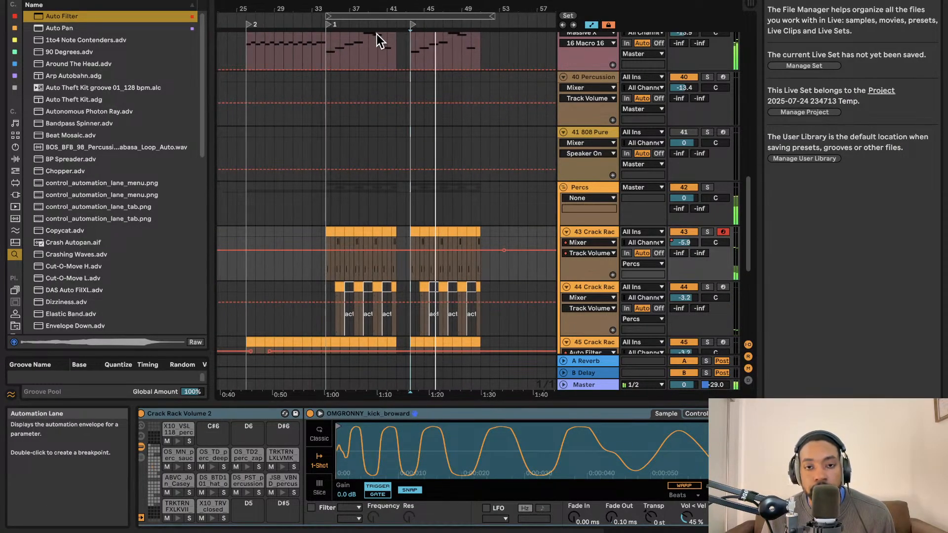
{"action": "left_click", "coordinate": [442, 14]}
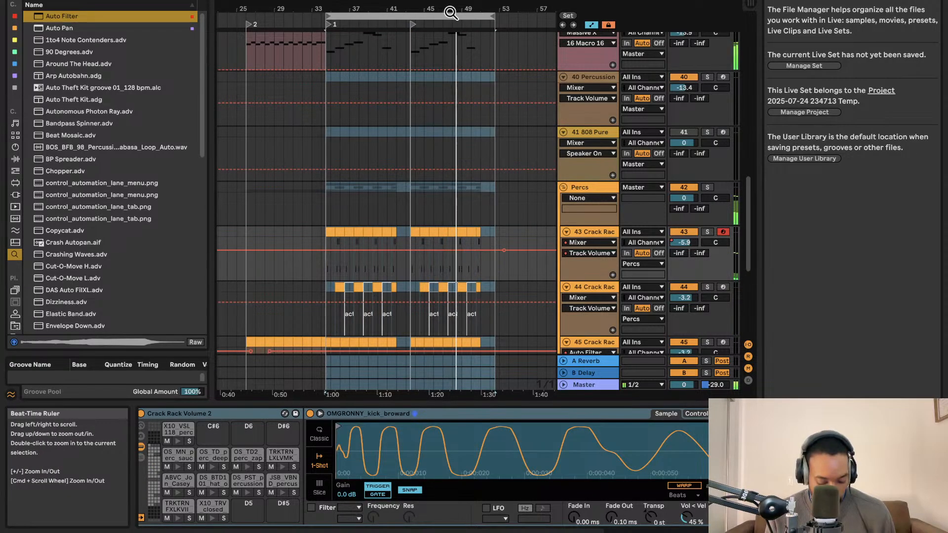
{"action": "key", "text": "super+d"}
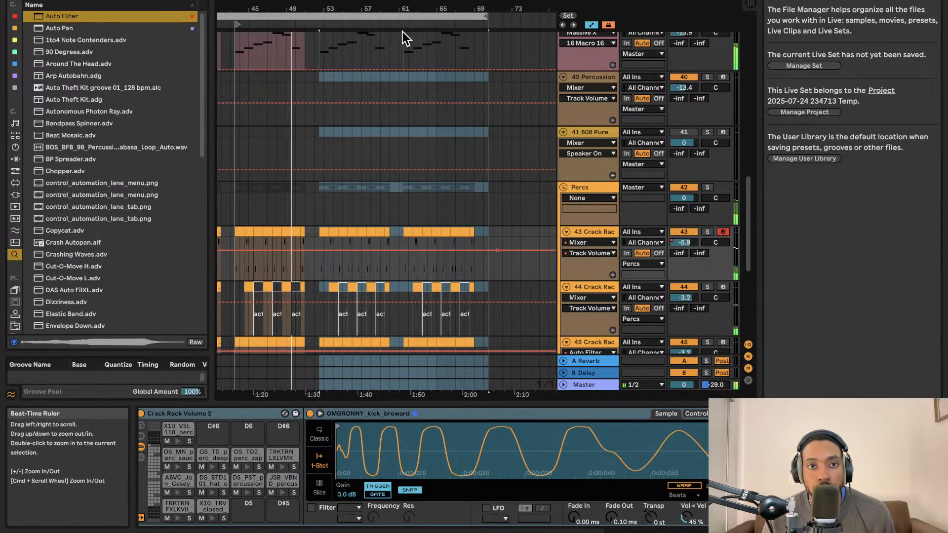
{"action": "scroll", "coordinate": [399, 34], "scroll_direction": "left", "scroll_amount": 6}
{"action": "scroll", "coordinate": [396, 35], "scroll_direction": "right", "scroll_amount": 3}
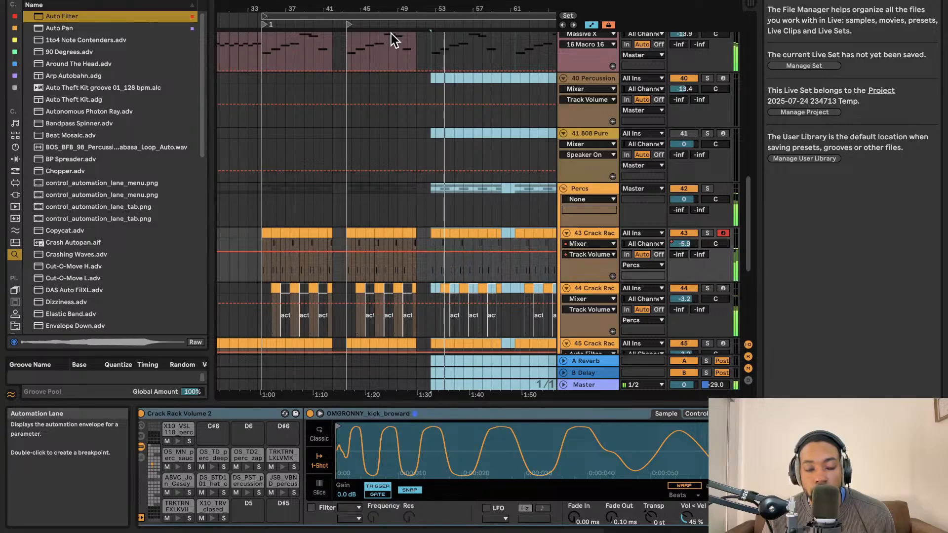
{"action": "key", "text": "super+z"}
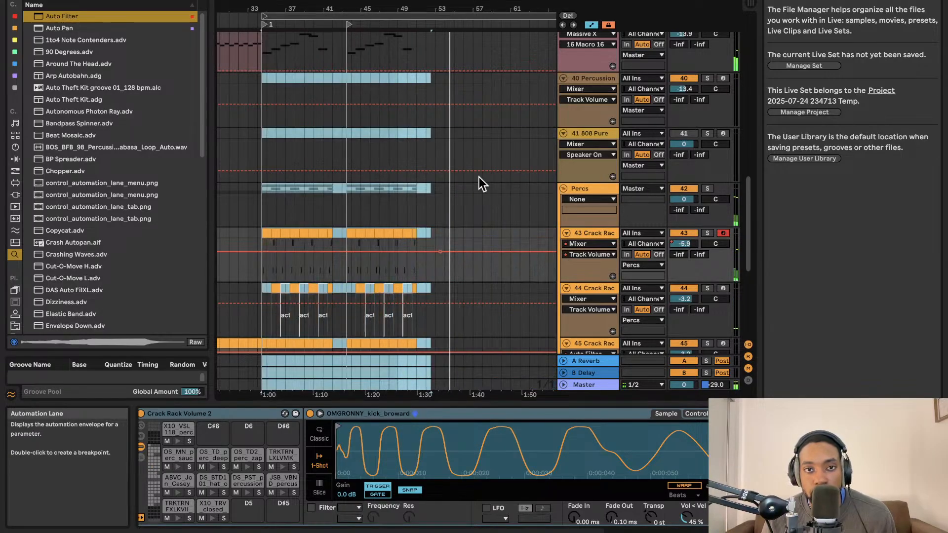
Duplicate the looped range containing both sections, about bars 34 to 52, across all tracks
{"action": "scroll", "coordinate": [434, 142], "scroll_direction": "up", "scroll_amount": 2}
{"action": "scroll", "coordinate": [433, 140], "scroll_direction": "down", "scroll_amount": 2}
{"action": "scroll", "coordinate": [433, 140], "scroll_direction": "down", "scroll_amount": 3}
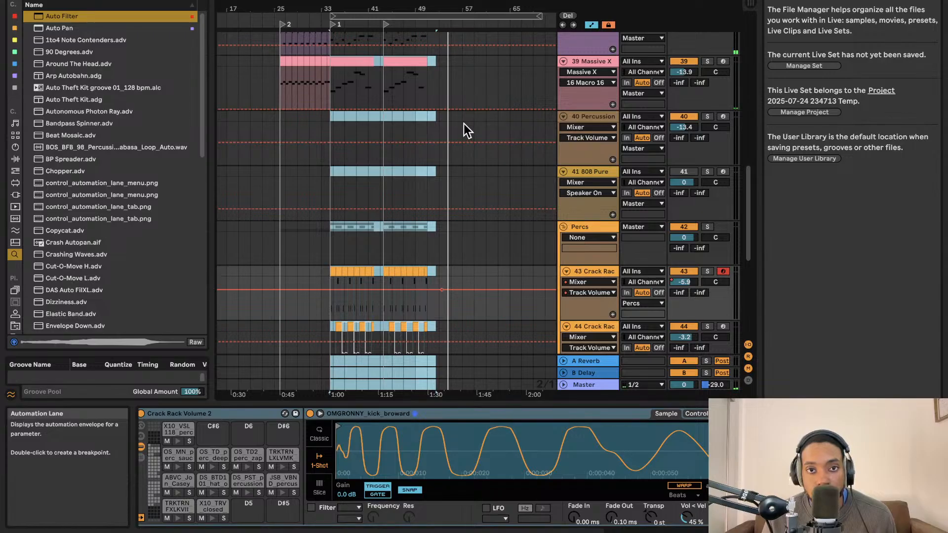
{"action": "left_click", "coordinate": [91, 0]}
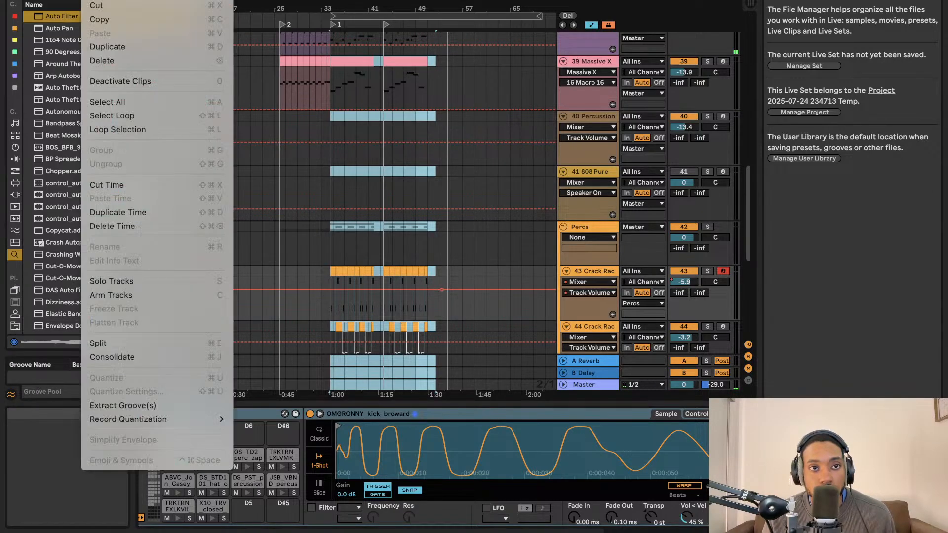
{"action": "left_click", "coordinate": [125, 1]}
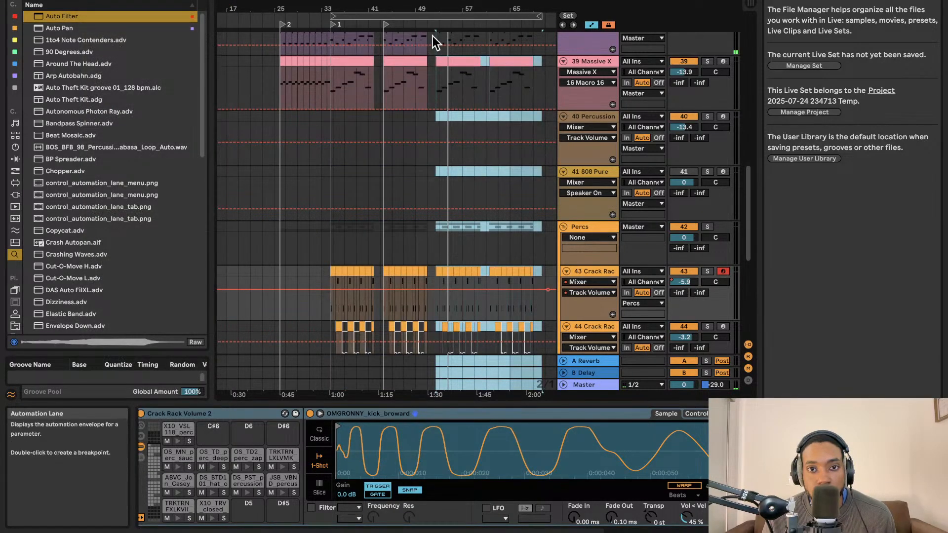
Add a locator at the start of the newly duplicated range, about bar 52
{"action": "scroll", "coordinate": [432, 36], "scroll_direction": "up", "scroll_amount": 2}
{"action": "scroll", "coordinate": [431, 36], "scroll_direction": "down", "scroll_amount": 3}
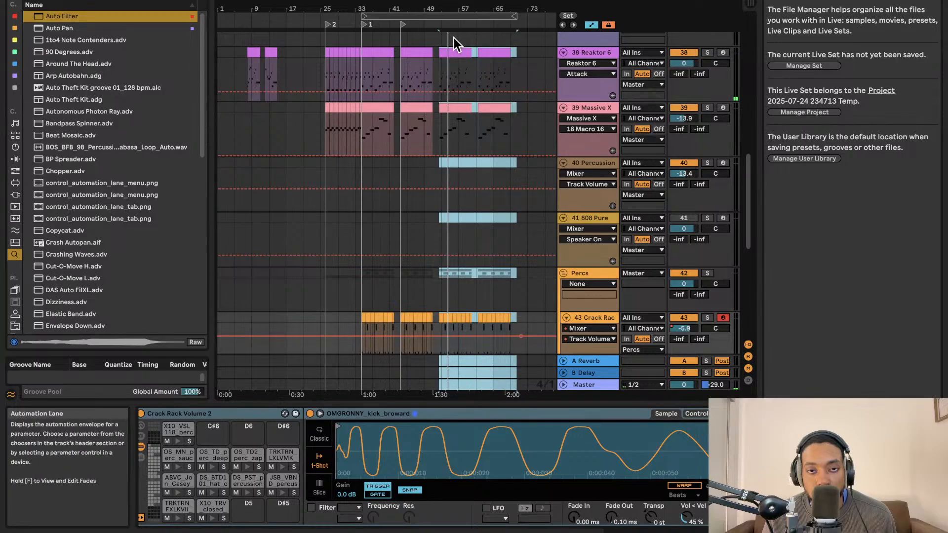
{"action": "scroll", "coordinate": [454, 38], "scroll_direction": "up", "scroll_amount": 5}
{"action": "scroll", "coordinate": [453, 38], "scroll_direction": "up", "scroll_amount": 1}
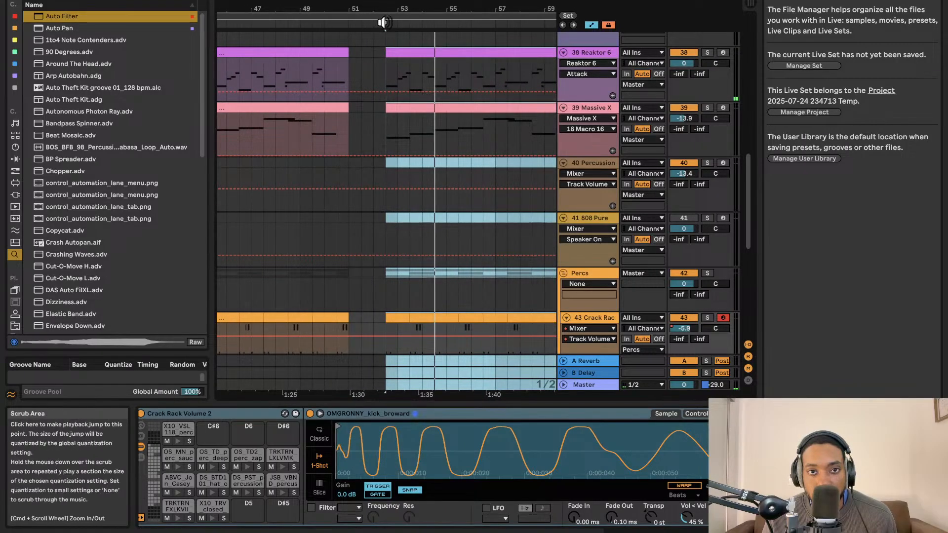
{"action": "right_click", "coordinate": [385, 23]}
{"action": "left_click", "coordinate": [395, 52]}
{"action": "key", "text": "Return"}
{"action": "scroll", "coordinate": [395, 54], "scroll_direction": "down", "scroll_amount": 4}
{"action": "scroll", "coordinate": [393, 54], "scroll_direction": "up", "scroll_amount": 2}
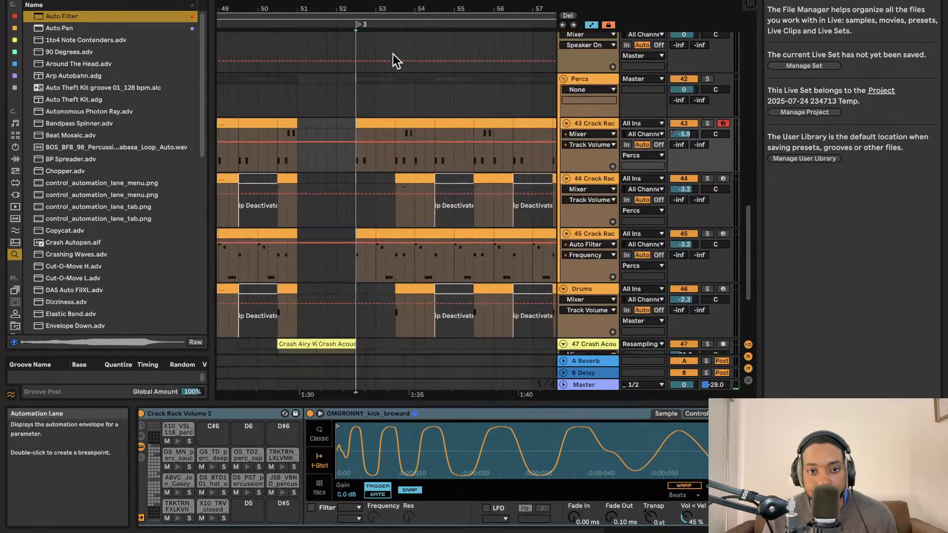
Play the arrangement from locator 3 and hide the automation lanes on the tracks
{"action": "key", "text": "space"}
{"action": "left_click", "coordinate": [378, 84]}
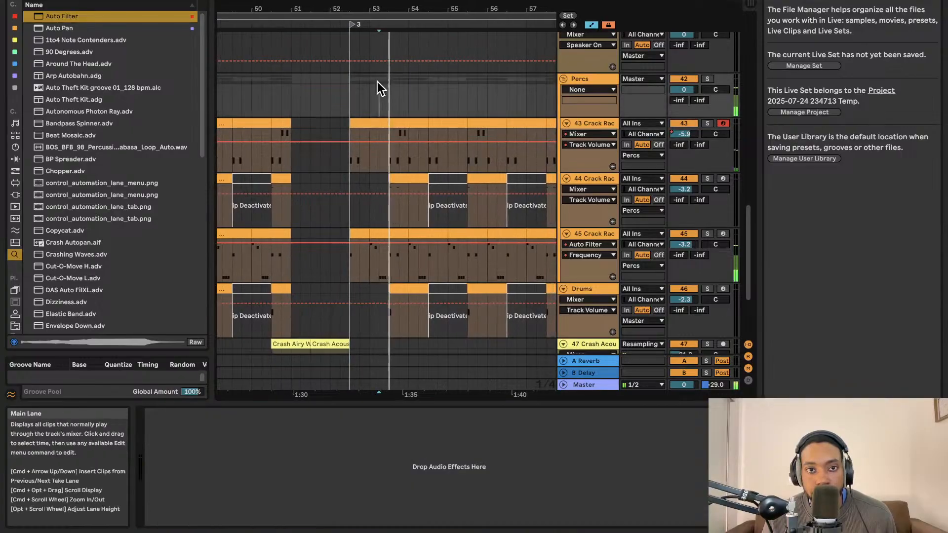
{"action": "left_click", "coordinate": [591, 25]}
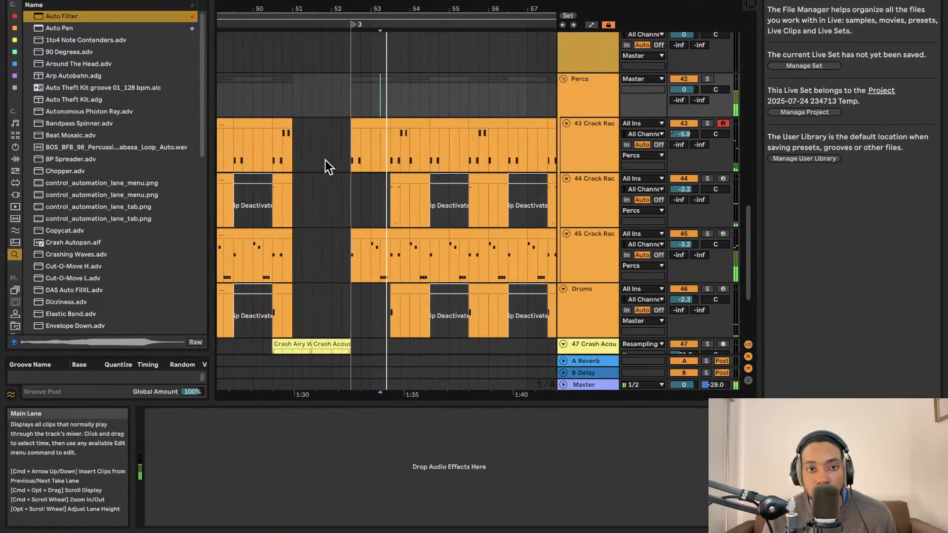
{"action": "left_click", "coordinate": [322, 161]}
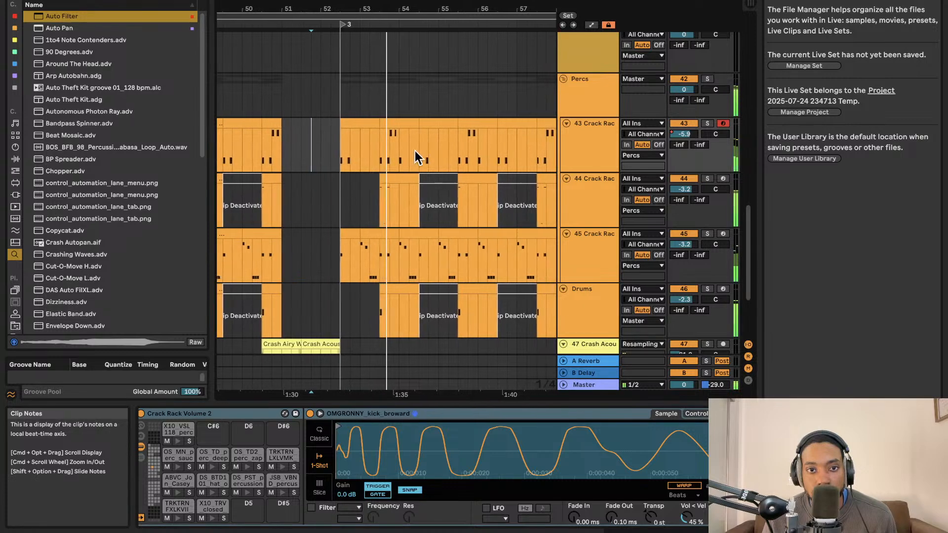
Try deleting the first 43 Crack Rack and 45 Crack Rack clips after locator 3, and undo both deletions
{"action": "left_click", "coordinate": [349, 122]}
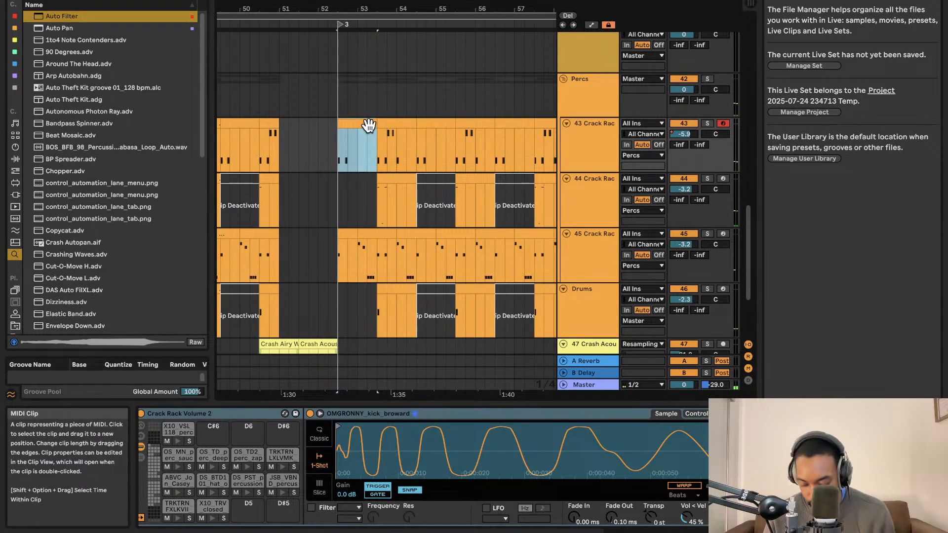
{"action": "key", "text": "Delete"}
{"action": "left_click", "coordinate": [352, 233]}
{"action": "key", "text": "Delete"}
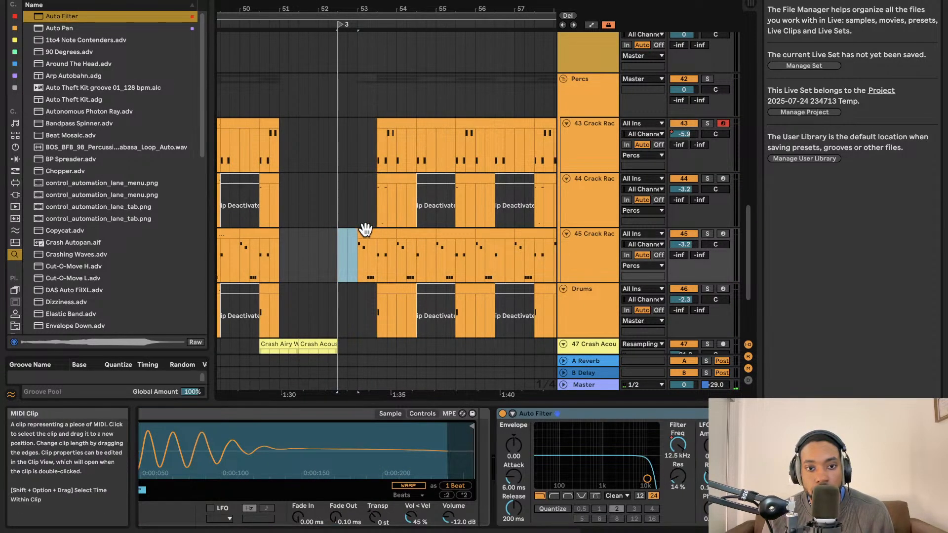
{"action": "key", "text": "super+z"}
{"action": "key", "text": "super+z"}
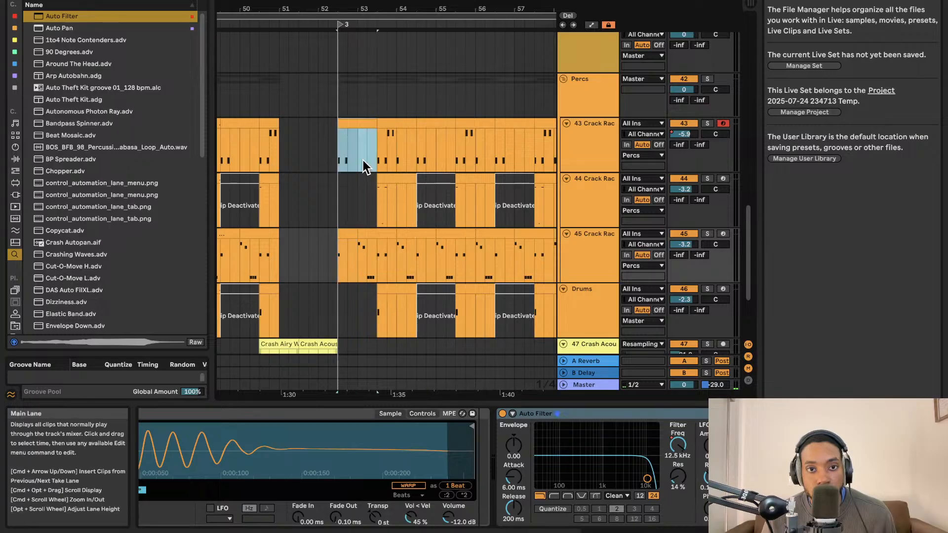
Deactivate the first bar of the 43 Crack Rack and 45 Crack Rack clips right after locator 3
{"action": "left_click", "coordinate": [366, 234]}
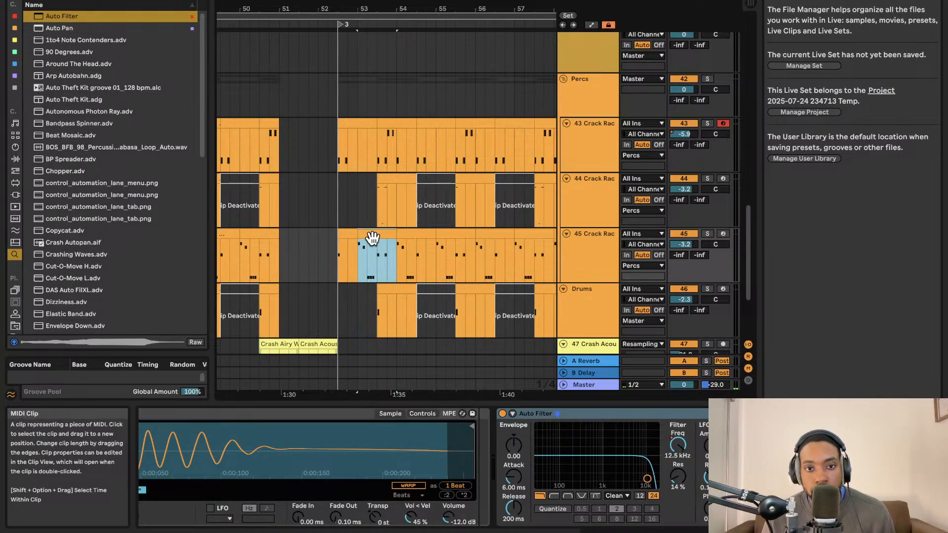
{"action": "left_click", "coordinate": [377, 250]}
{"action": "left_click_drag", "start_coordinate": [345, 255], "coordinate": [338, 250]}
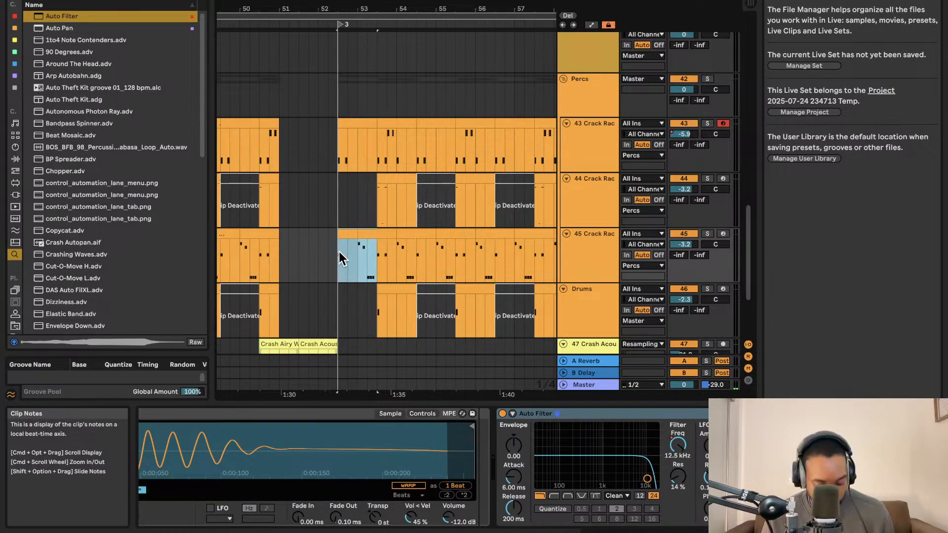
{"action": "left_click", "coordinate": [362, 122]}
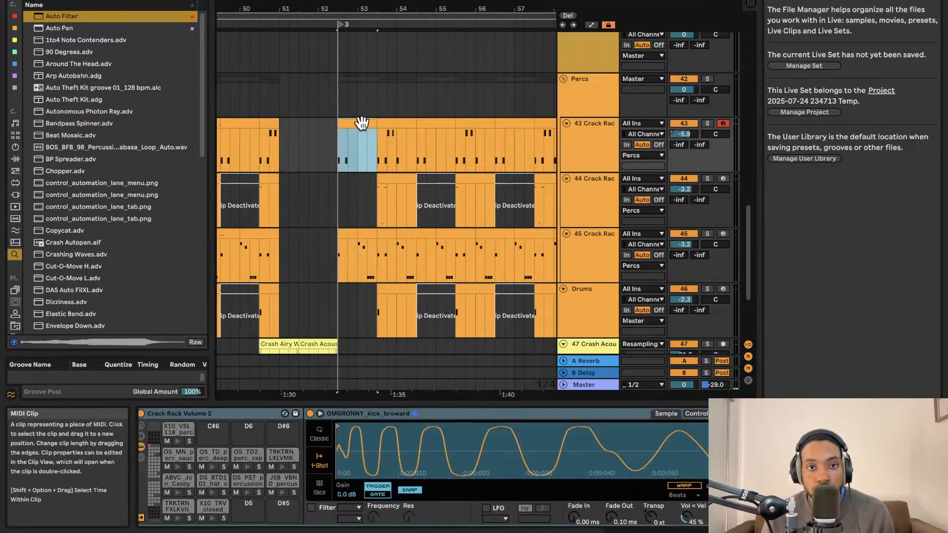
{"action": "key", "text": "0"}
{"action": "key", "text": "minus"}
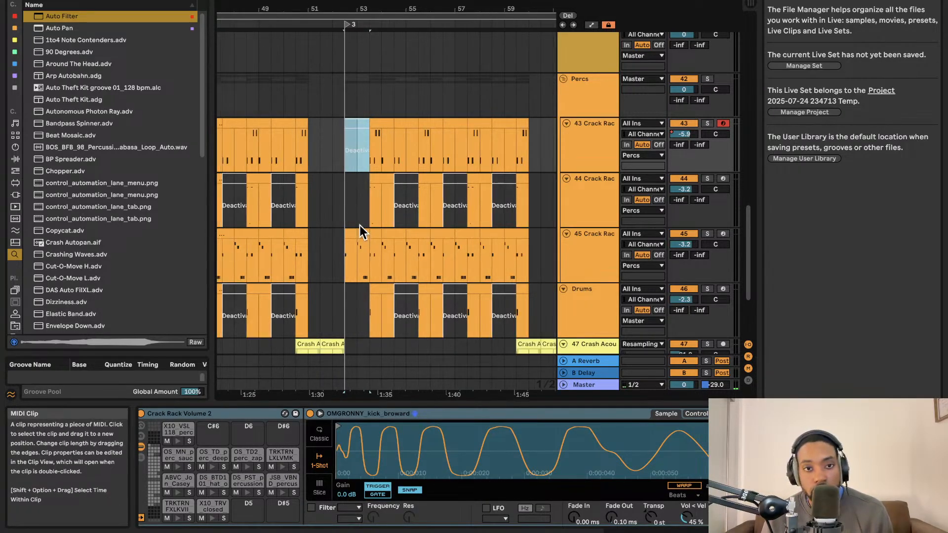
{"action": "left_click", "coordinate": [360, 234]}
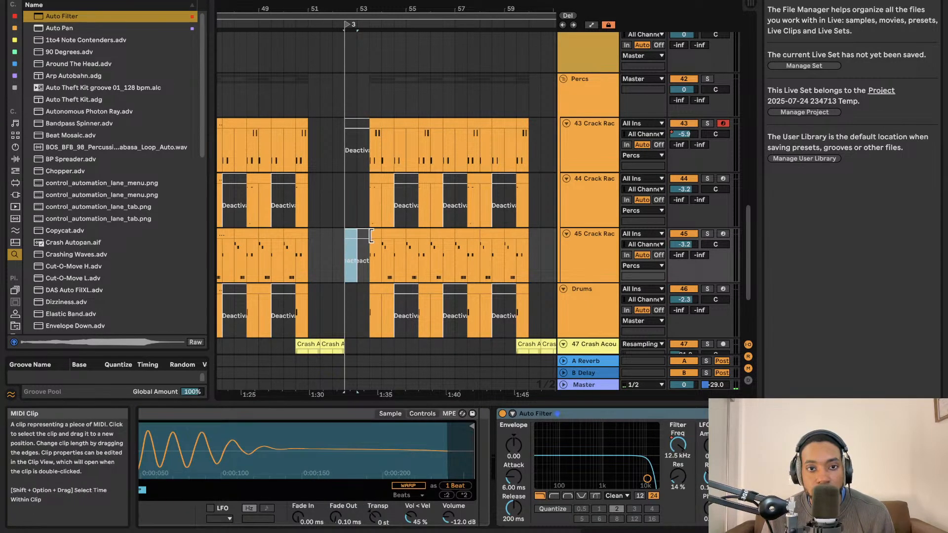
Deactivate the first bar of the 39 Massive X and 38 Reaktor 6 clips right after locator 3
{"action": "scroll", "coordinate": [368, 218], "scroll_direction": "up", "scroll_amount": 5}
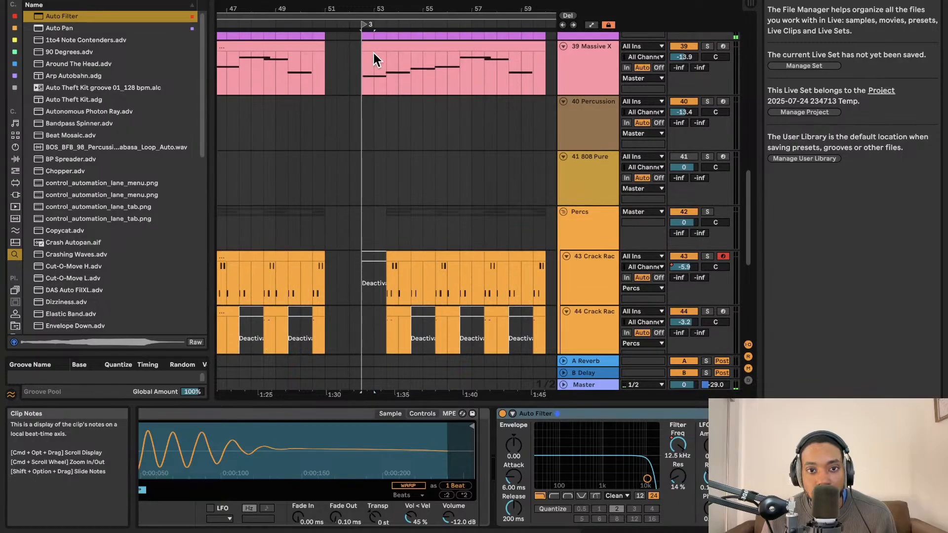
{"action": "left_click_drag", "start_coordinate": [381, 52], "coordinate": [361, 56]}
{"action": "key", "text": "0"}
{"action": "scroll", "coordinate": [371, 61], "scroll_direction": "up", "scroll_amount": 1}
{"action": "key", "text": "0"}
{"action": "scroll", "coordinate": [391, 67], "scroll_direction": "up", "scroll_amount": 3}
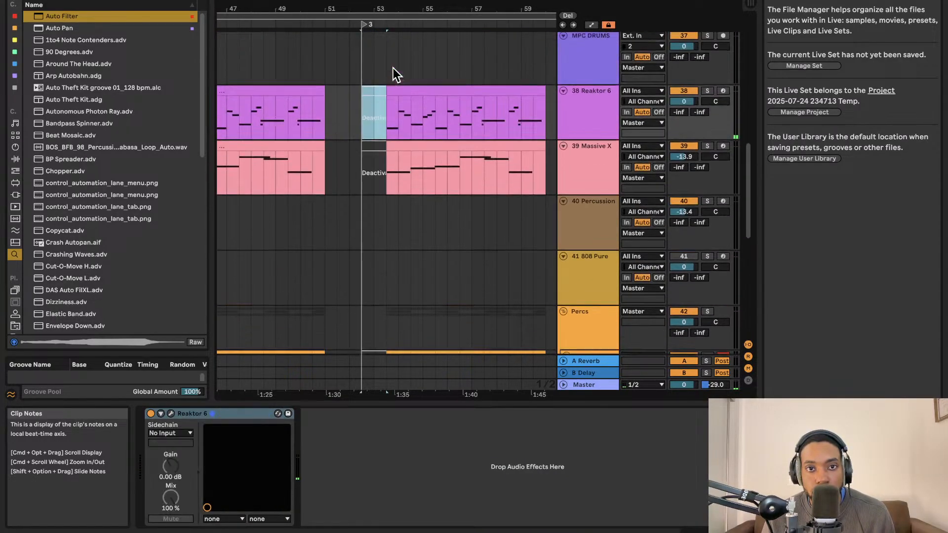
Remove the one-bar time range starting at locator 3 across all tracks down to 48 Aura Arp, closing the gap in the timeline
{"action": "scroll", "coordinate": [395, 101], "scroll_direction": "left", "scroll_amount": 2}
{"action": "scroll", "coordinate": [408, 98], "scroll_direction": "down", "scroll_amount": 1}
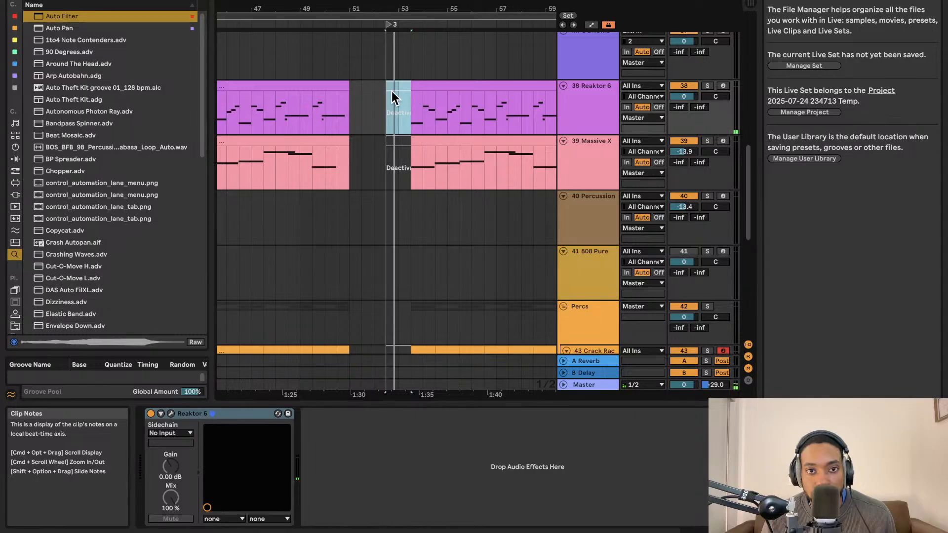
{"action": "left_click_drag", "start_coordinate": [384, 84], "coordinate": [360, 383]}
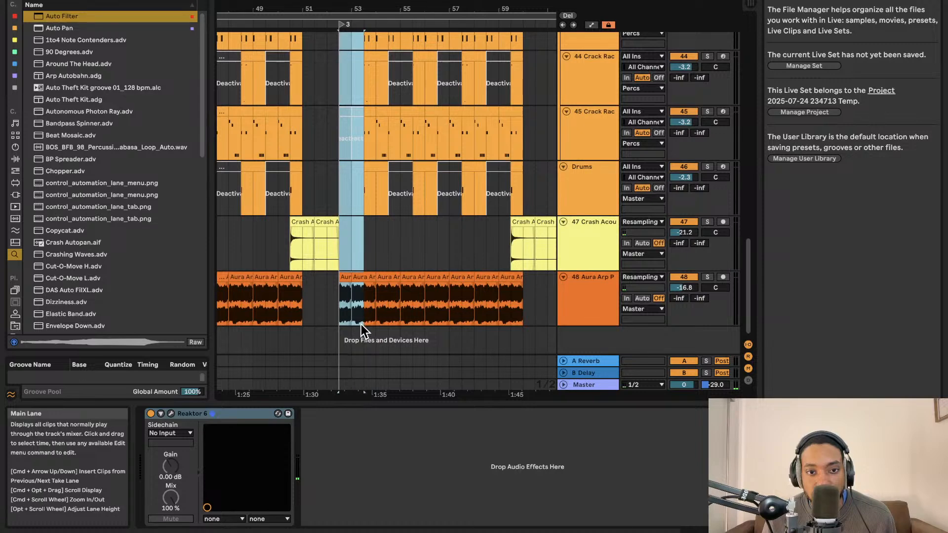
{"action": "left_click_drag", "start_coordinate": [360, 325], "coordinate": [360, 324]}
{"action": "left_click", "coordinate": [122, 0]}
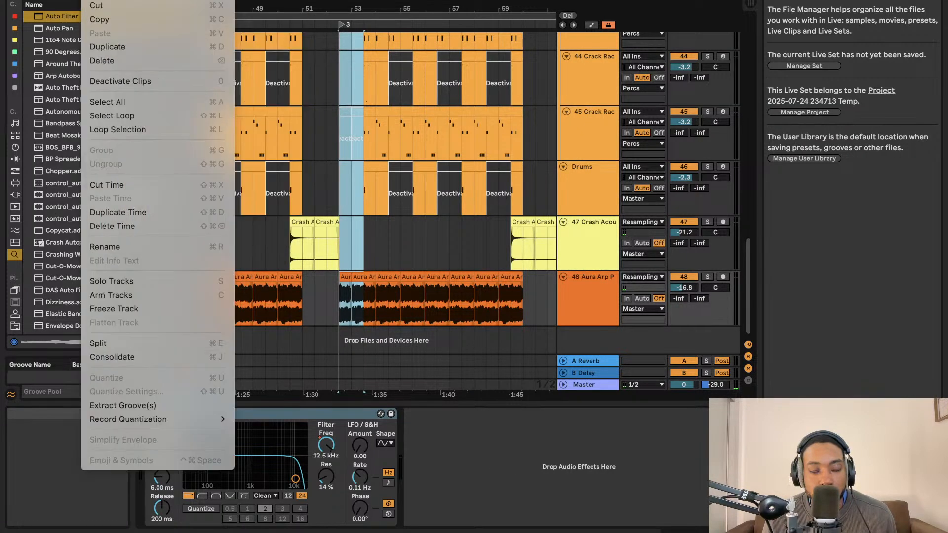
{"action": "mouse_move", "coordinate": [152, 0]}
{"action": "mouse_move", "coordinate": [188, 0]}
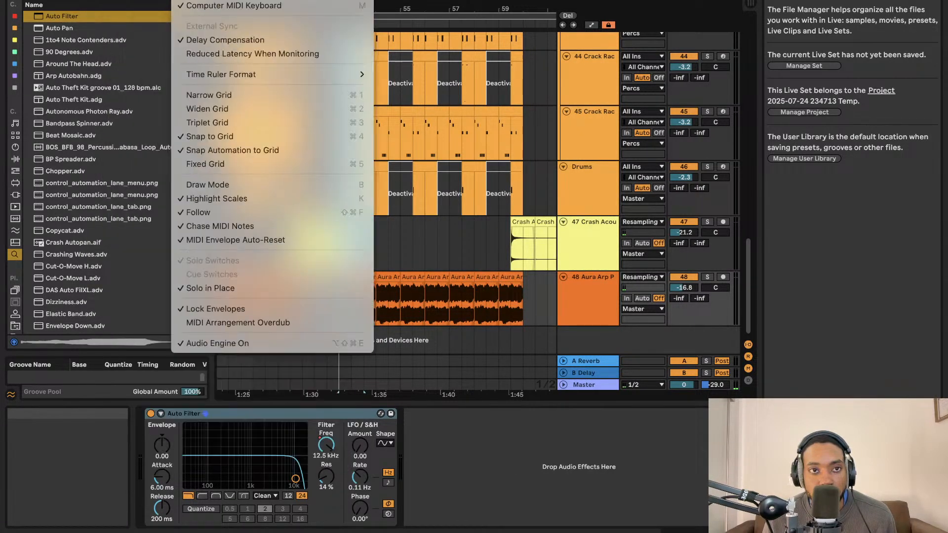
{"action": "mouse_move", "coordinate": [122, 0]}
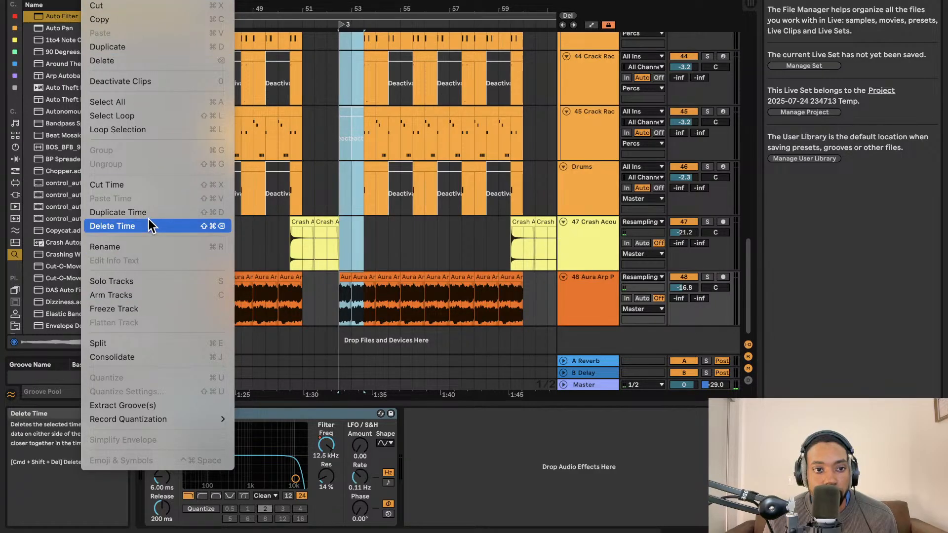
{"action": "key", "text": "Escape"}
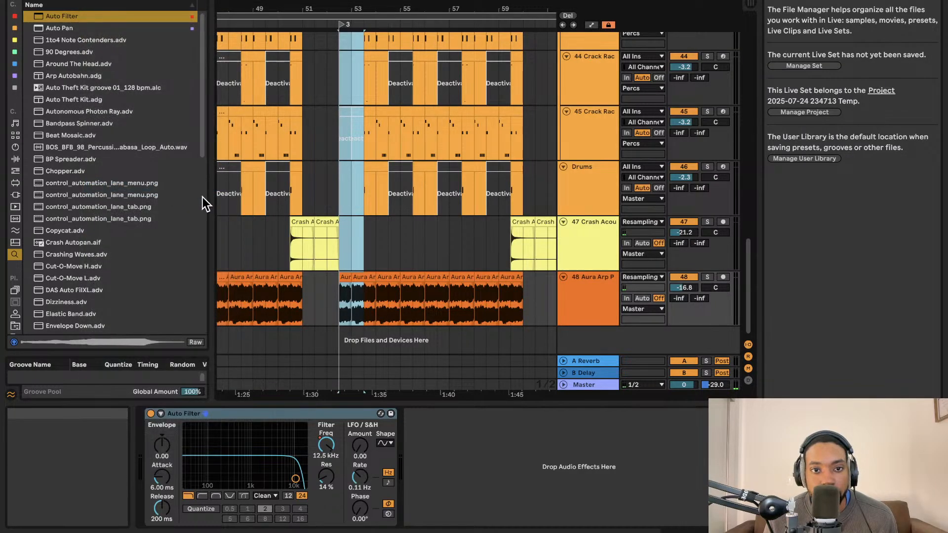
{"action": "key", "text": "super+shift+x"}
{"action": "scroll", "coordinate": [309, 201], "scroll_direction": "up", "scroll_amount": 5}
{"action": "scroll", "coordinate": [308, 203], "scroll_direction": "down", "scroll_amount": 5}
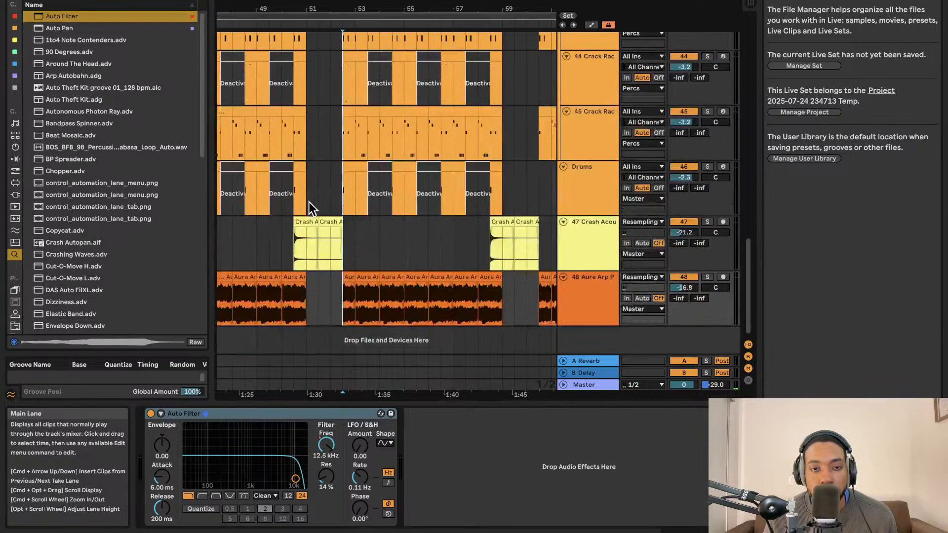
Play the transition around bars 50 to 54 to check how the shortened section starts after the break
{"action": "left_click", "coordinate": [319, 189]}
{"action": "key", "text": "space"}
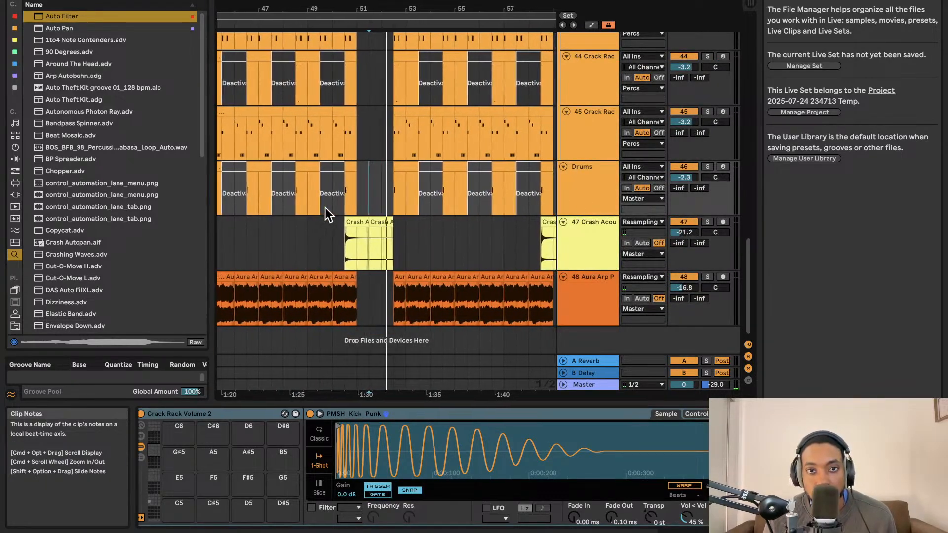
{"action": "scroll", "coordinate": [318, 207], "scroll_direction": "up", "scroll_amount": 3}
{"action": "scroll", "coordinate": [319, 199], "scroll_direction": "up", "scroll_amount": 1}
{"action": "left_click", "coordinate": [321, 197]}
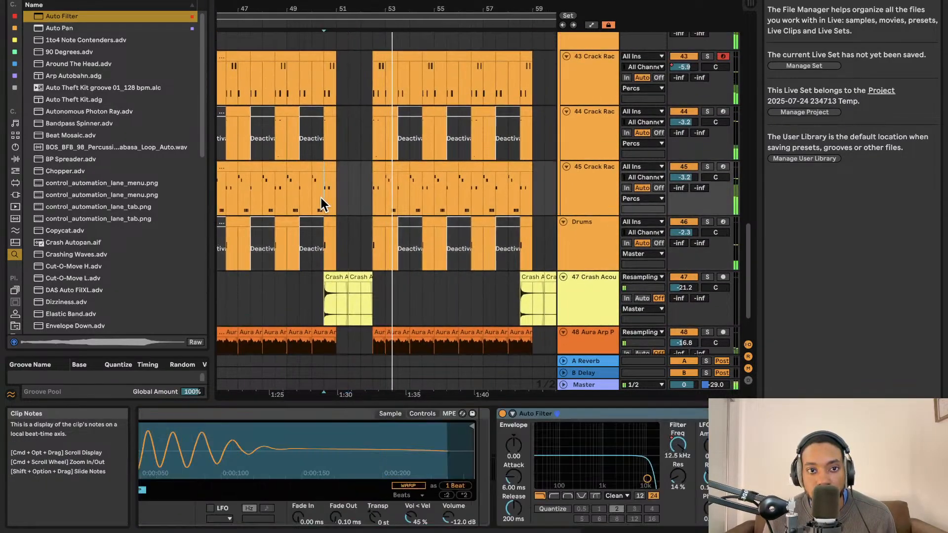
{"action": "key", "text": "space"}
{"action": "key", "text": "space"}
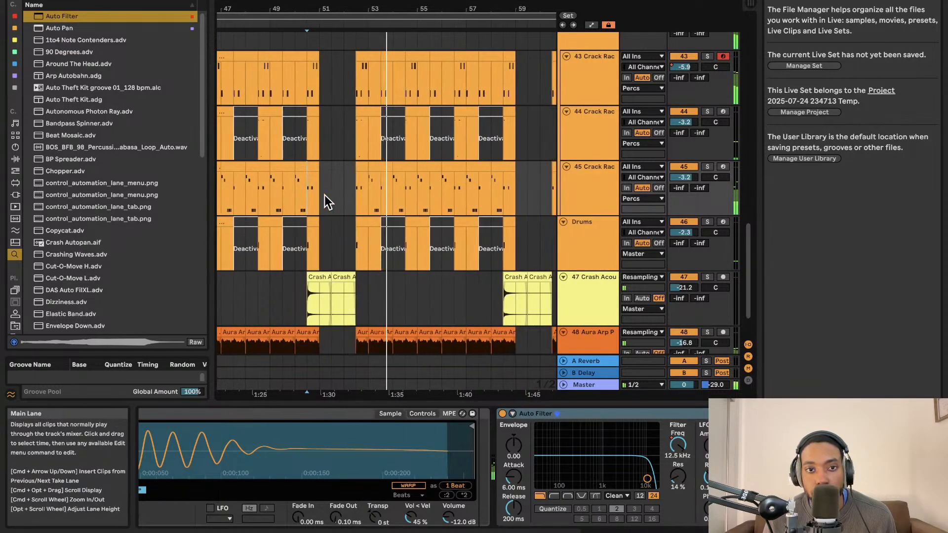
Look over the synth, percussion, crash and arp tracks around bars 53 to 66 while the duplicated section plays
{"action": "scroll", "coordinate": [324, 194], "scroll_direction": "up", "scroll_amount": 10}
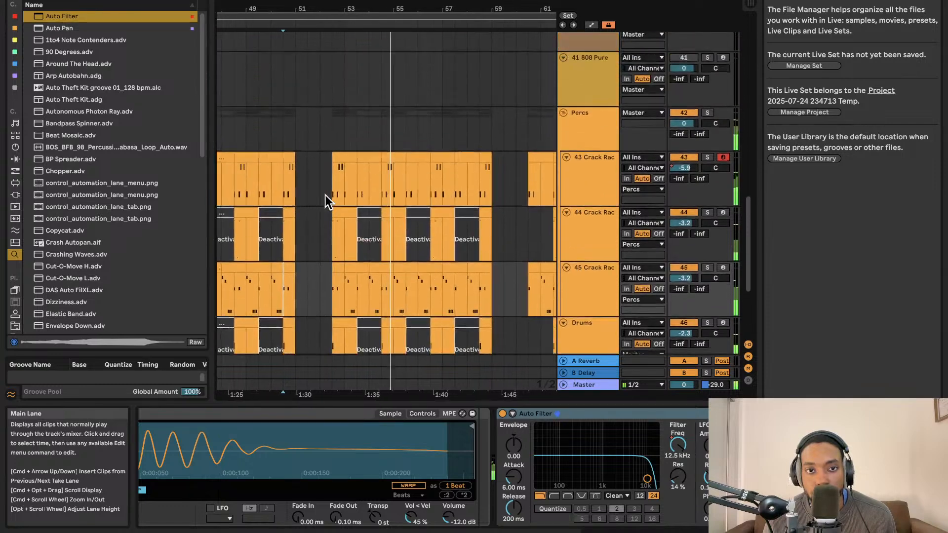
{"action": "scroll", "coordinate": [325, 194], "scroll_direction": "down", "scroll_amount": 5}
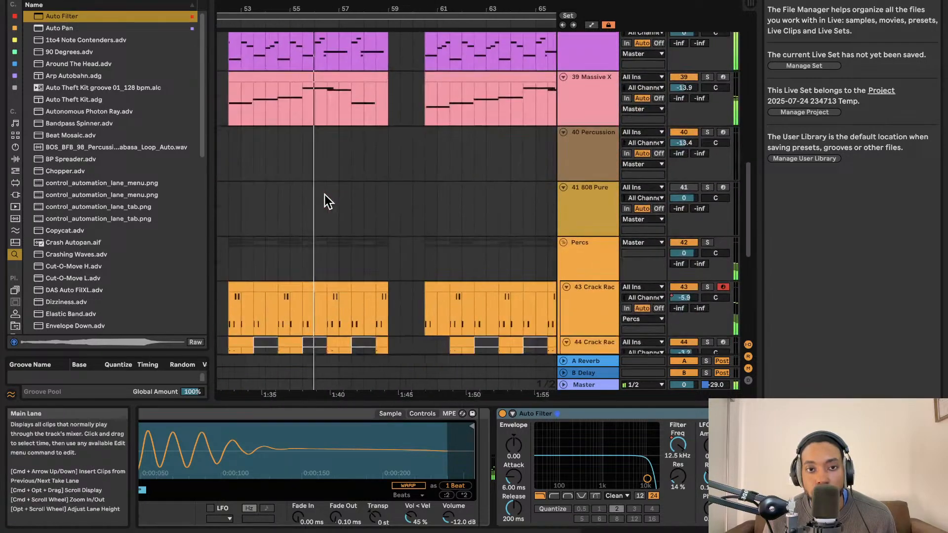
{"action": "scroll", "coordinate": [324, 195], "scroll_direction": "down", "scroll_amount": 3}
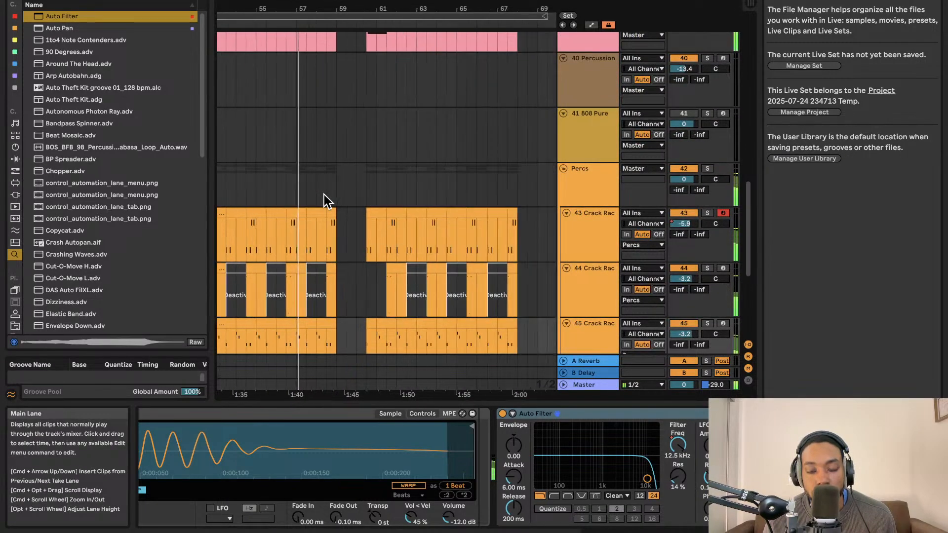
{"action": "scroll", "coordinate": [324, 194], "scroll_direction": "down", "scroll_amount": 2}
{"action": "scroll", "coordinate": [324, 194], "scroll_direction": "up", "scroll_amount": 1}
{"action": "scroll", "coordinate": [324, 194], "scroll_direction": "up", "scroll_amount": 3}
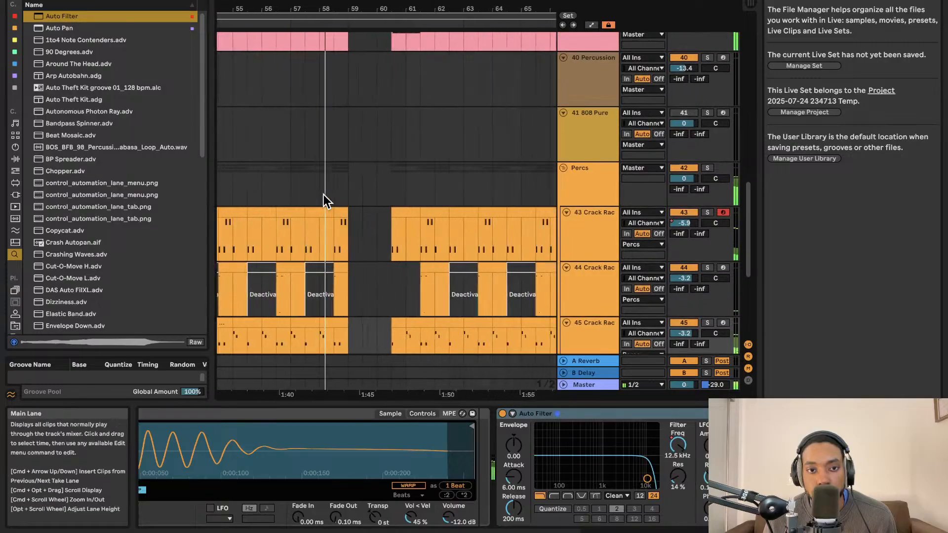
{"action": "scroll", "coordinate": [322, 194], "scroll_direction": "down", "scroll_amount": 4}
{"action": "scroll", "coordinate": [322, 194], "scroll_direction": "down", "scroll_amount": 4}
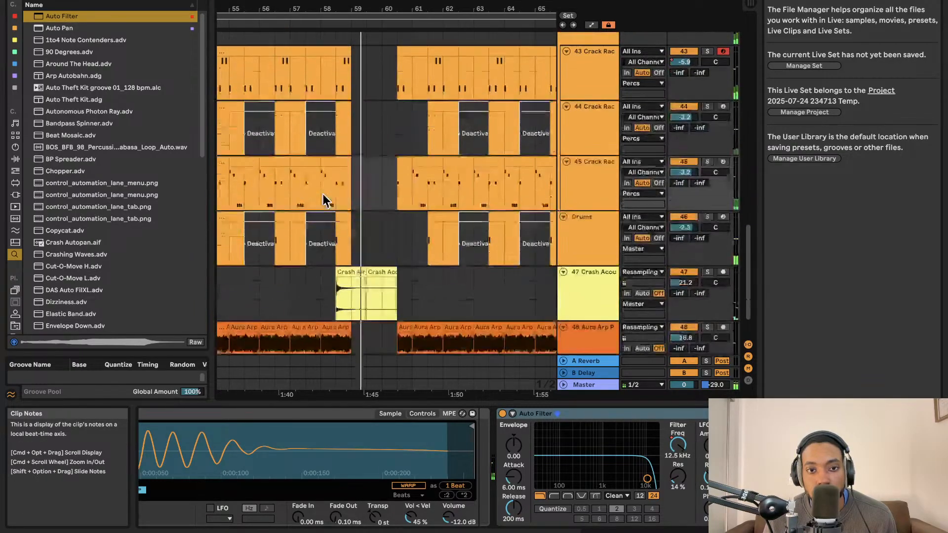
{"action": "scroll", "coordinate": [322, 195], "scroll_direction": "up", "scroll_amount": 3}
{"action": "scroll", "coordinate": [322, 195], "scroll_direction": "left", "scroll_amount": 2}
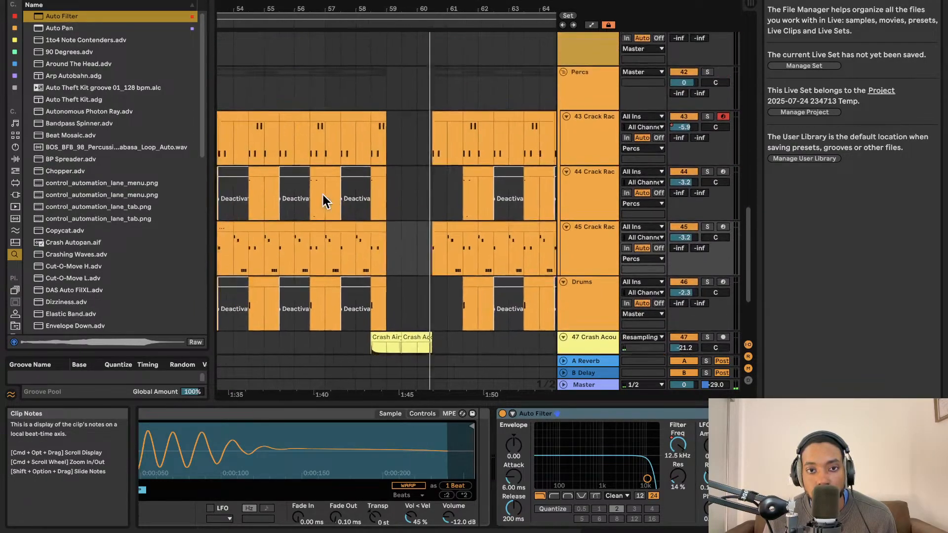
Cut the first bar of time after the break near bar 60, across all tracks from 38 Reaktor 6 down to 48 Aura Arp
{"action": "scroll", "coordinate": [322, 194], "scroll_direction": "right", "scroll_amount": 2}
{"action": "scroll", "coordinate": [321, 194], "scroll_direction": "down", "scroll_amount": 1}
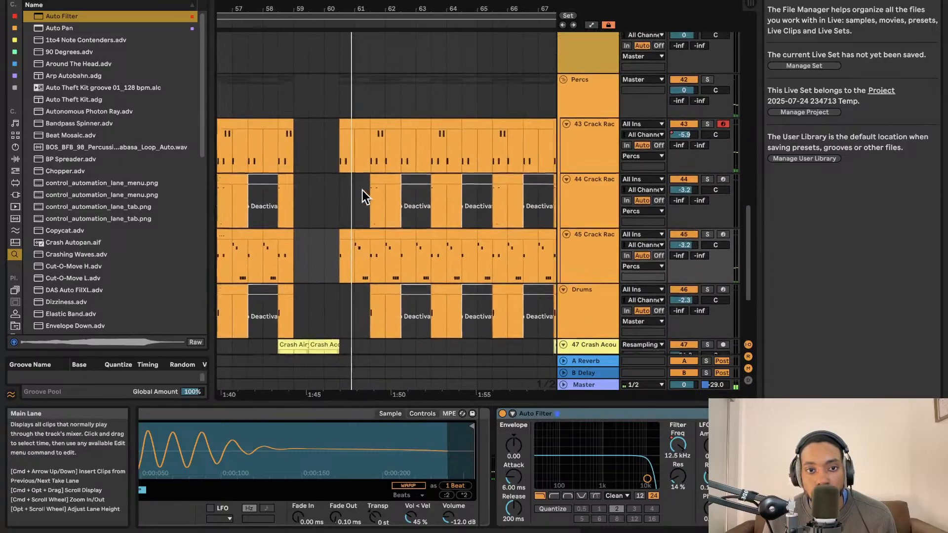
{"action": "scroll", "coordinate": [362, 190], "scroll_direction": "up", "scroll_amount": 2}
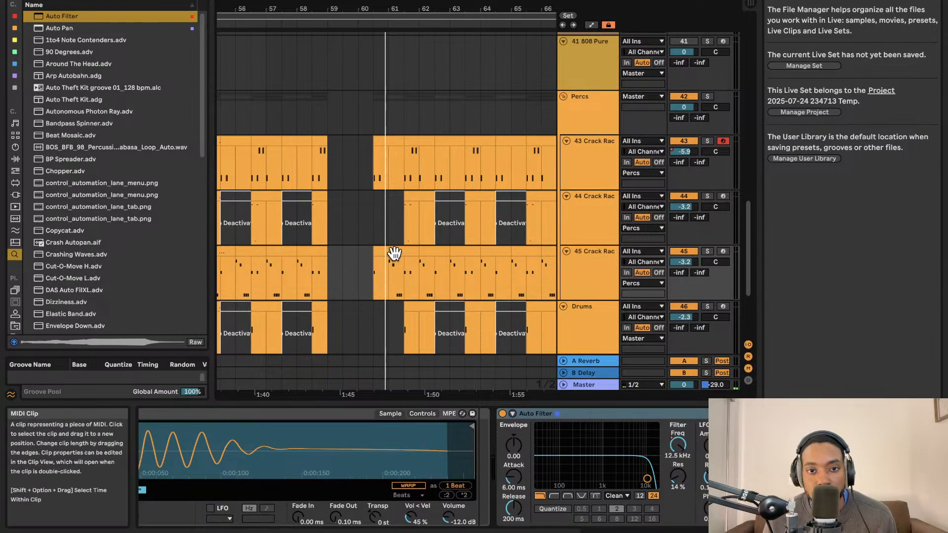
{"action": "scroll", "coordinate": [399, 255], "scroll_direction": "up", "scroll_amount": 8}
{"action": "scroll", "coordinate": [399, 254], "scroll_direction": "left", "scroll_amount": 3}
{"action": "left_click", "coordinate": [464, 238]}
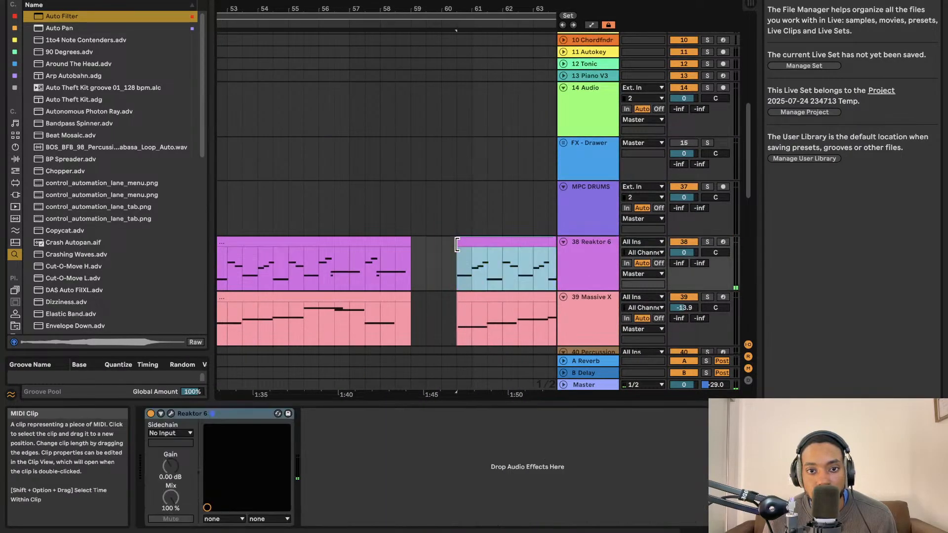
{"action": "left_click_drag", "start_coordinate": [456, 251], "coordinate": [491, 472]}
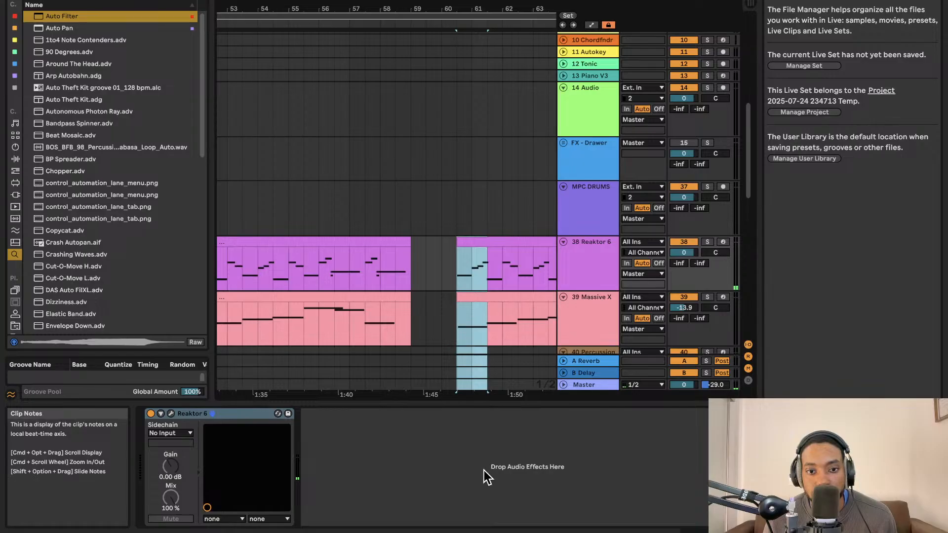
{"action": "scroll", "coordinate": [481, 389], "scroll_direction": "down", "scroll_amount": 2}
{"action": "scroll", "coordinate": [482, 356], "scroll_direction": "down", "scroll_amount": 10}
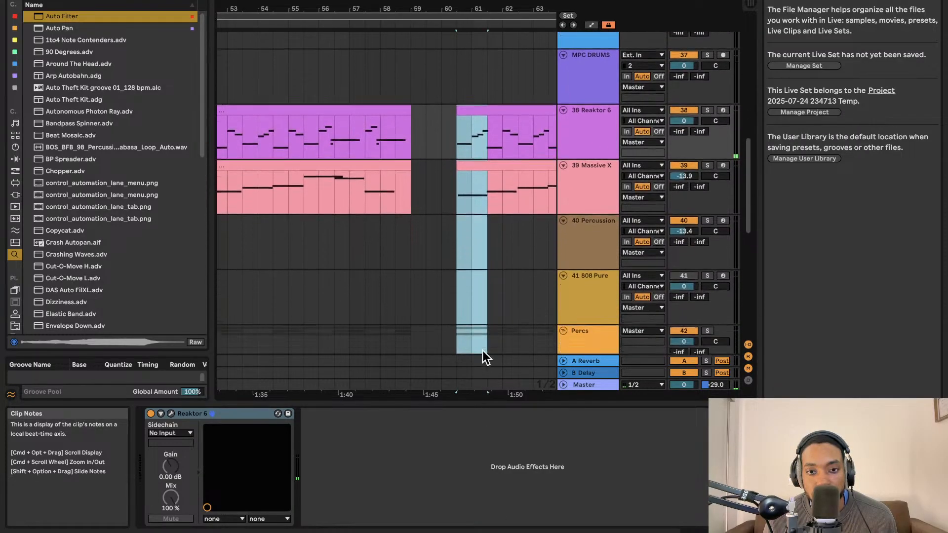
{"action": "scroll", "coordinate": [483, 357], "scroll_direction": "down", "scroll_amount": 5}
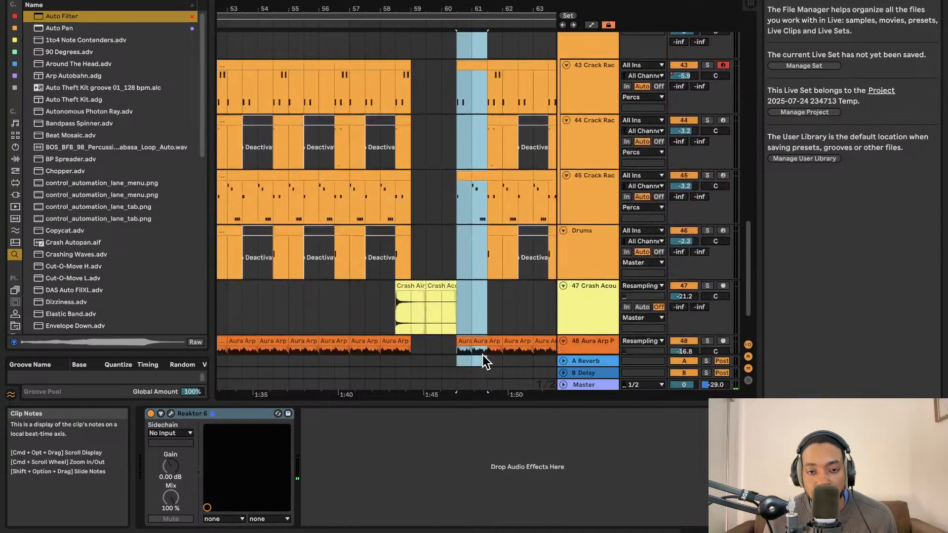
{"action": "left_click_drag", "start_coordinate": [484, 335], "coordinate": [484, 329]}
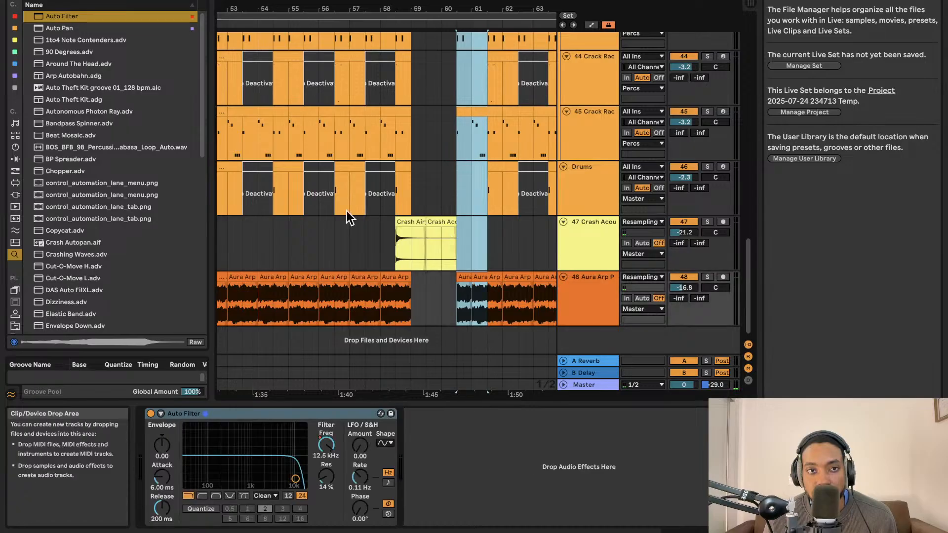
{"action": "left_click", "coordinate": [152, 0]}
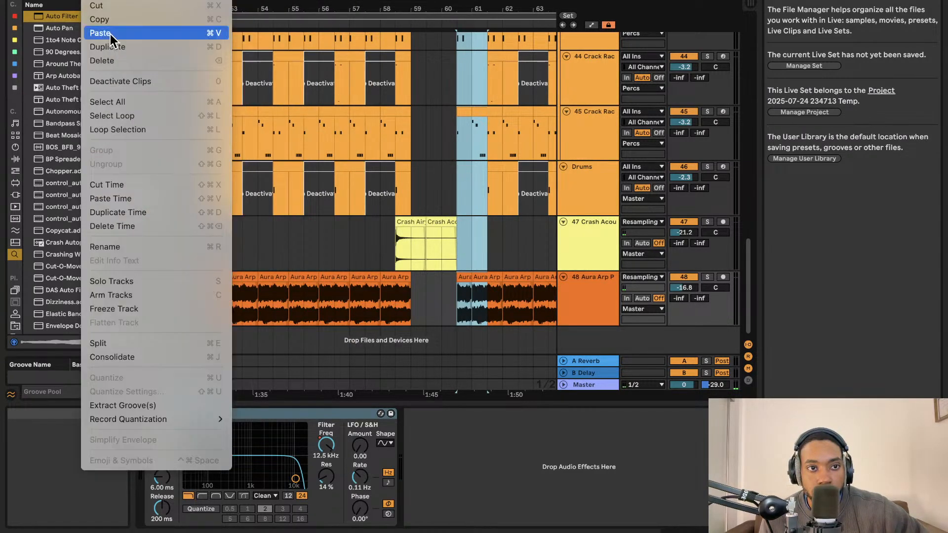
{"action": "left_click", "coordinate": [114, 187]}
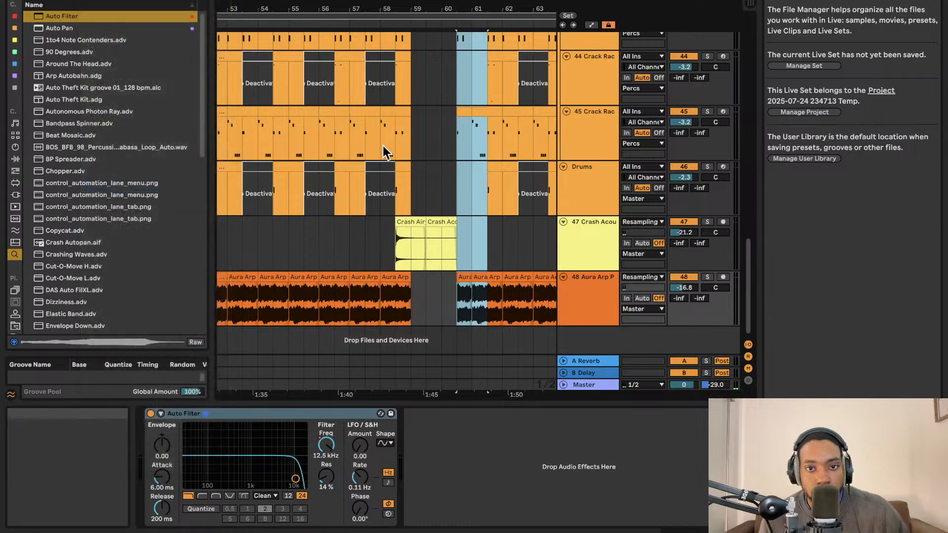
Play from the end of the break near bar 60 to check the shortened transition and the sections around it
{"action": "key", "text": "space"}
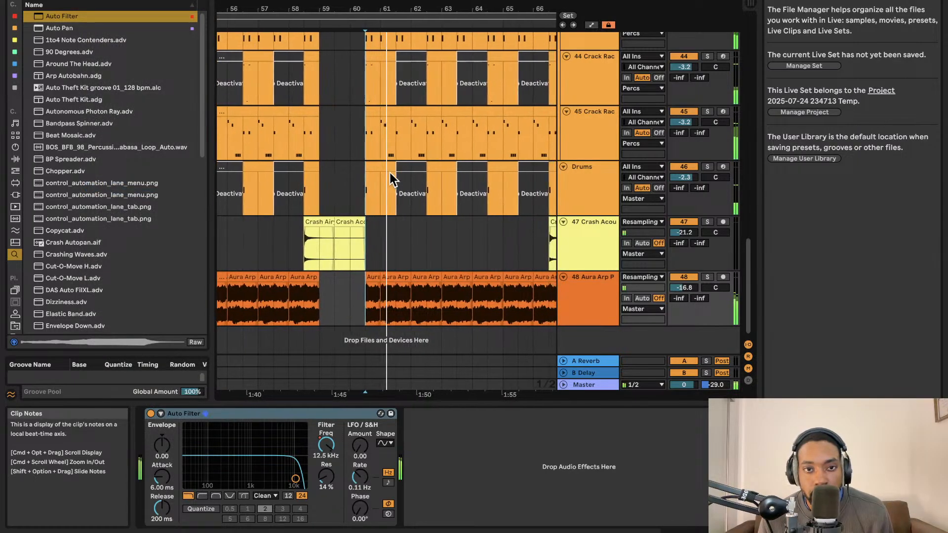
{"action": "scroll", "coordinate": [375, 155], "scroll_direction": "right", "scroll_amount": 4}
{"action": "scroll", "coordinate": [375, 155], "scroll_direction": "left", "scroll_amount": 6}
{"action": "scroll", "coordinate": [373, 155], "scroll_direction": "down", "scroll_amount": 2}
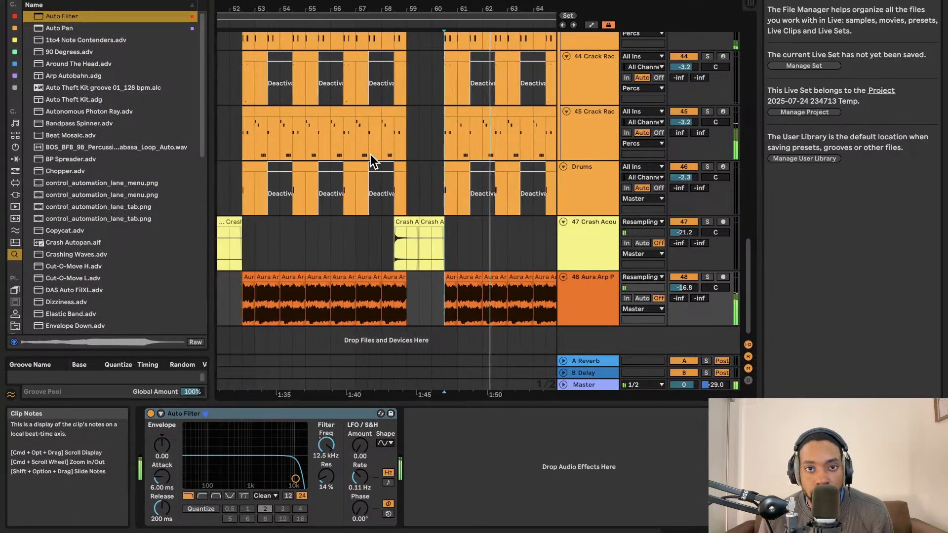
{"action": "scroll", "coordinate": [371, 154], "scroll_direction": "down", "scroll_amount": 2}
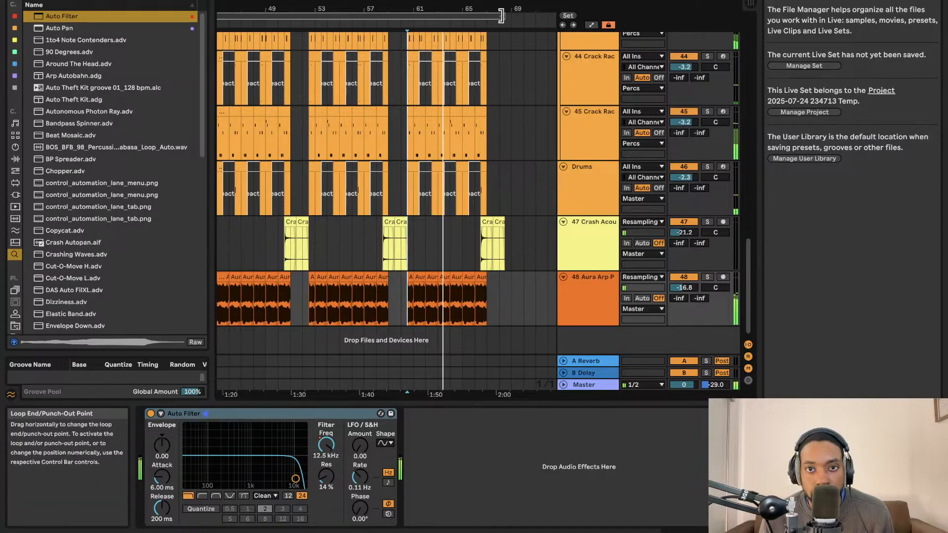
Move the arrangement loop's end to the end of the final Crash Acoustic Clash clip, just after bar 68
{"action": "left_click", "coordinate": [501, 16]}
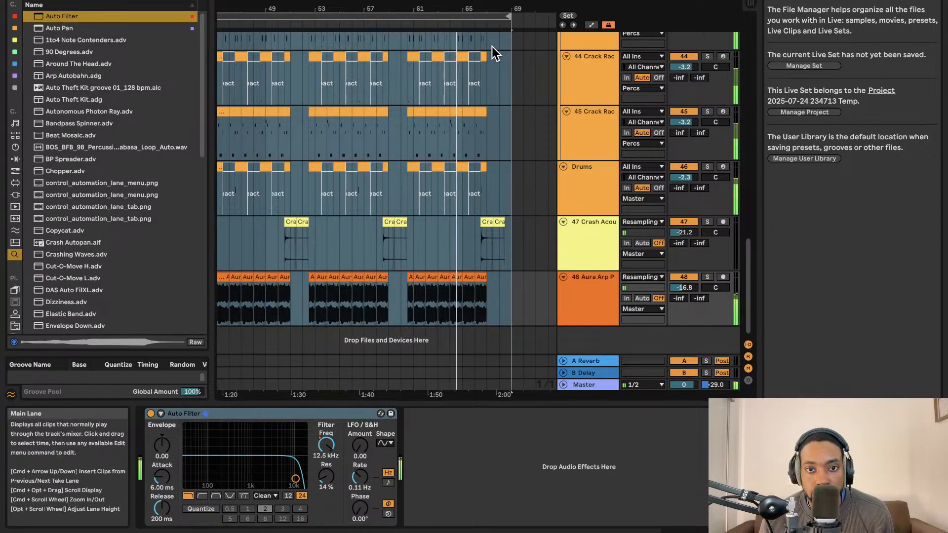
{"action": "scroll", "coordinate": [487, 47], "scroll_direction": "down", "scroll_amount": 3}
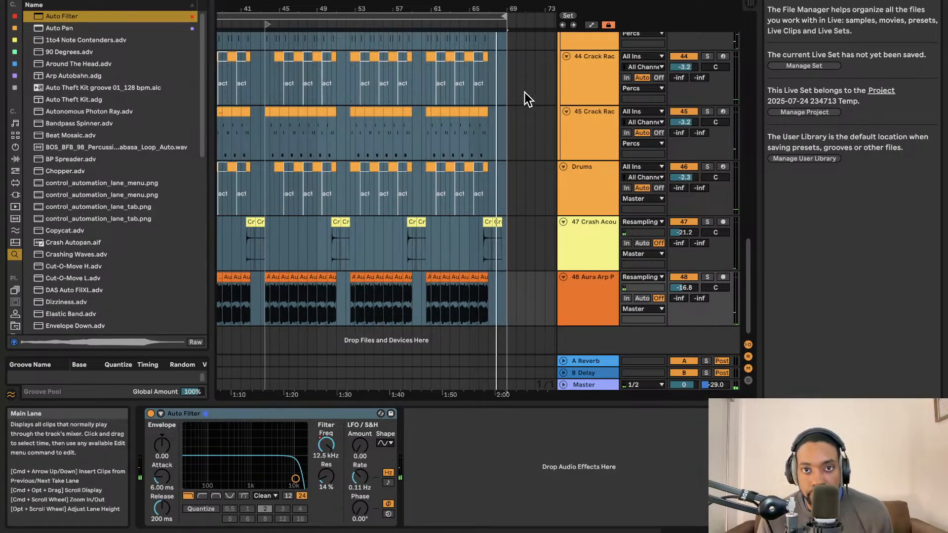
{"action": "scroll", "coordinate": [500, 64], "scroll_direction": "up", "scroll_amount": 10}
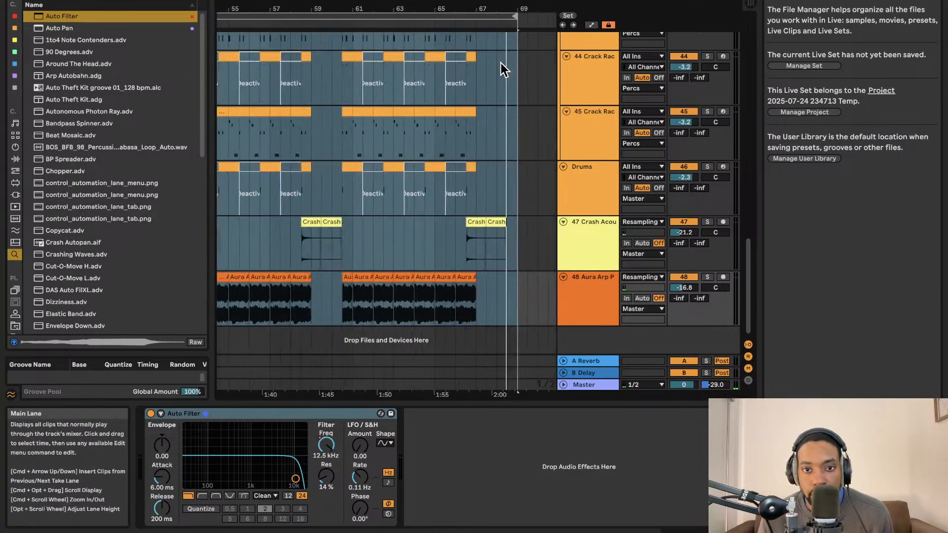
{"action": "scroll", "coordinate": [499, 64], "scroll_direction": "right", "scroll_amount": 4}
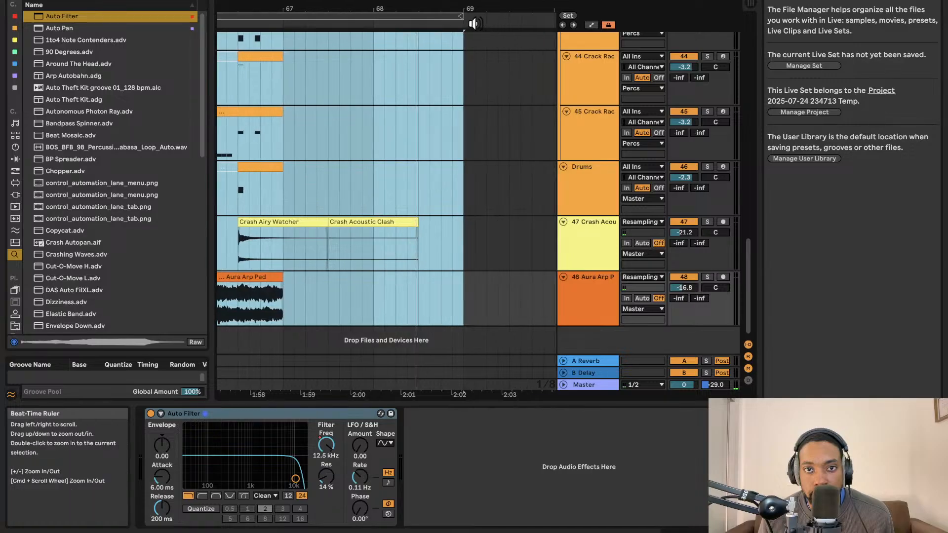
{"action": "left_click_drag", "start_coordinate": [459, 17], "coordinate": [413, 17]}
Start playback from the intro near locator 2 and extend the arrangement loop's start back to locator 2
{"action": "scroll", "coordinate": [450, 123], "scroll_direction": "down", "scroll_amount": 10}
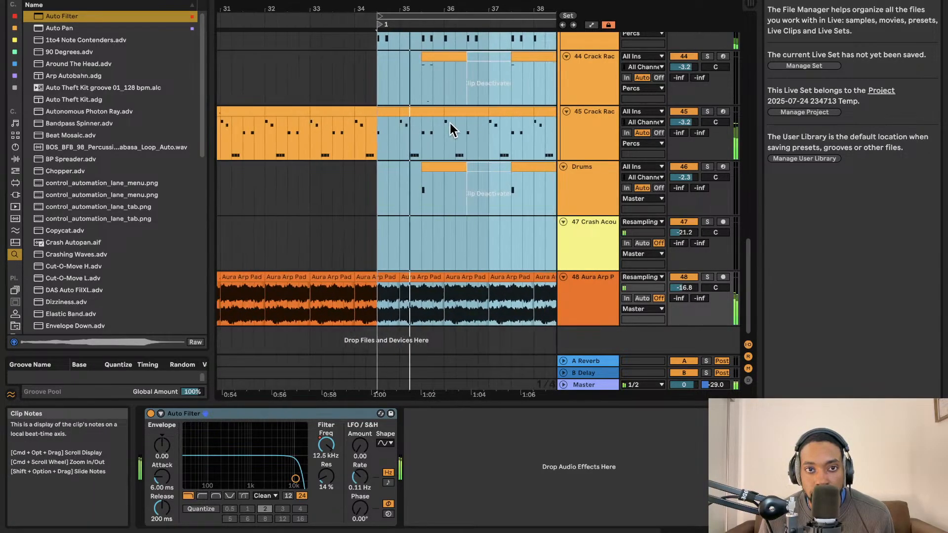
{"action": "left_click", "coordinate": [313, 85]}
{"action": "key", "text": "space"}
{"action": "key", "text": "space"}
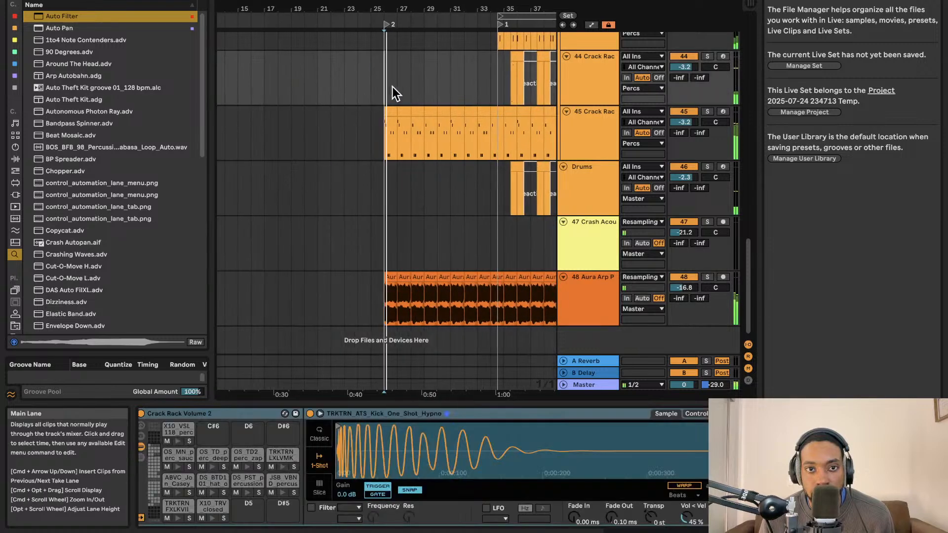
{"action": "scroll", "coordinate": [398, 88], "scroll_direction": "down", "scroll_amount": 5}
{"action": "left_click", "coordinate": [441, 12]}
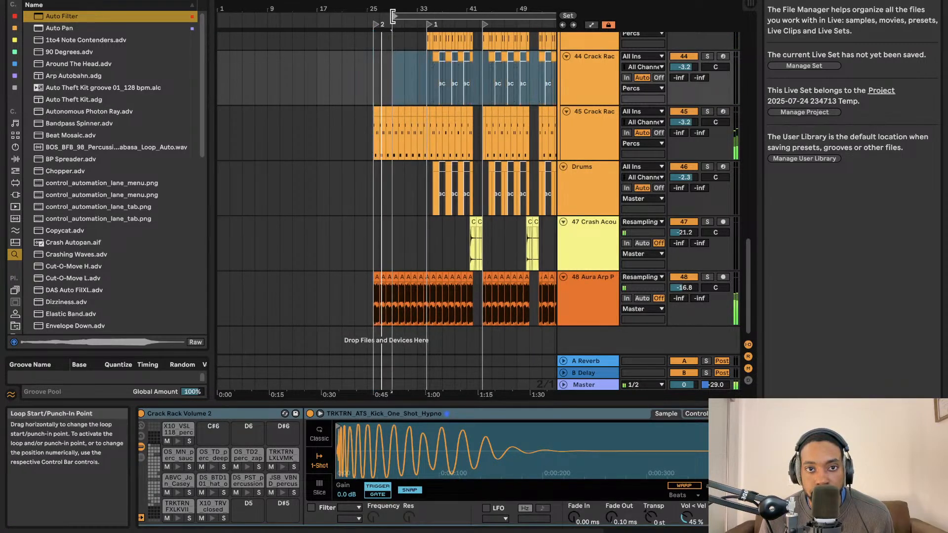
{"action": "left_click_drag", "start_coordinate": [428, 15], "coordinate": [376, 19]}
{"action": "scroll", "coordinate": [375, 28], "scroll_direction": "up", "scroll_amount": 1}
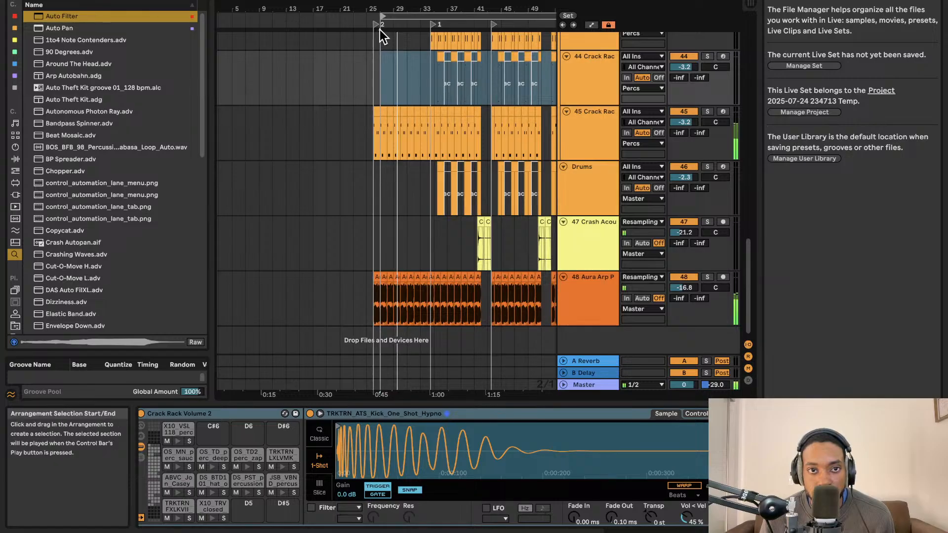
{"action": "scroll", "coordinate": [376, 19], "scroll_direction": "up", "scroll_amount": 4}
{"action": "left_click_drag", "start_coordinate": [363, 19], "coordinate": [340, 21]}
{"action": "scroll", "coordinate": [362, 48], "scroll_direction": "down", "scroll_amount": 3}
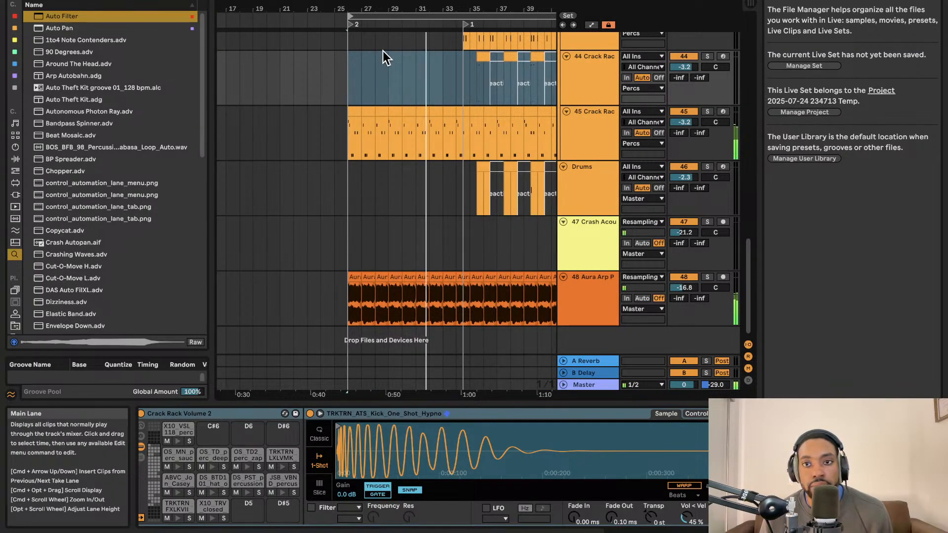
Follow the percussion, drum and crash tracks through locator 1 to the first break, continuing playback from the locator near bar 43
{"action": "scroll", "coordinate": [430, 66], "scroll_direction": "right", "scroll_amount": 2}
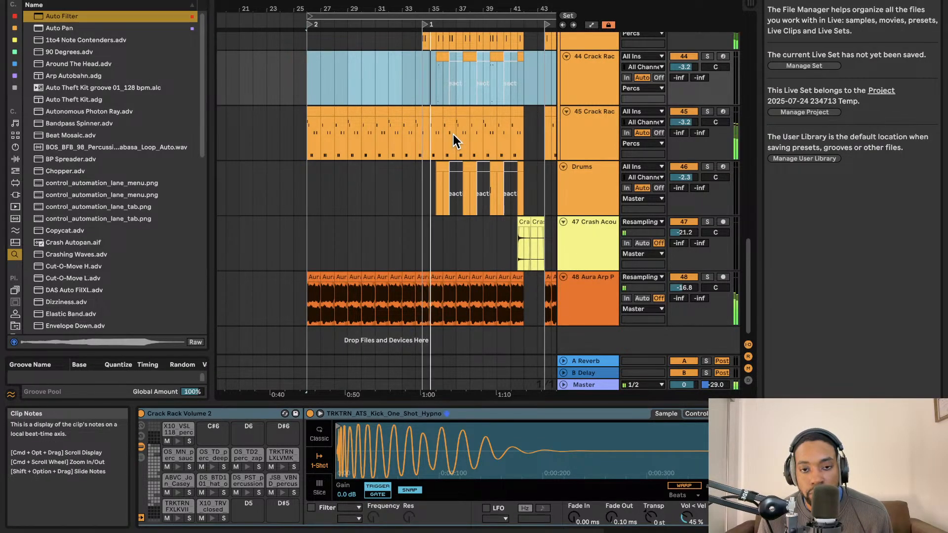
{"action": "scroll", "coordinate": [453, 134], "scroll_direction": "up", "scroll_amount": 4}
{"action": "scroll", "coordinate": [452, 135], "scroll_direction": "up", "scroll_amount": 3}
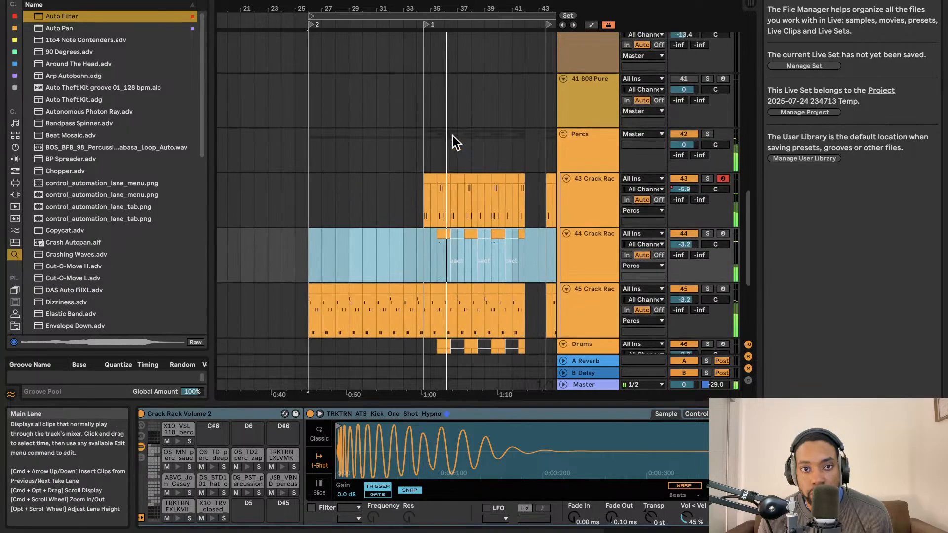
{"action": "scroll", "coordinate": [452, 135], "scroll_direction": "right", "scroll_amount": 5}
{"action": "scroll", "coordinate": [453, 135], "scroll_direction": "left", "scroll_amount": 2}
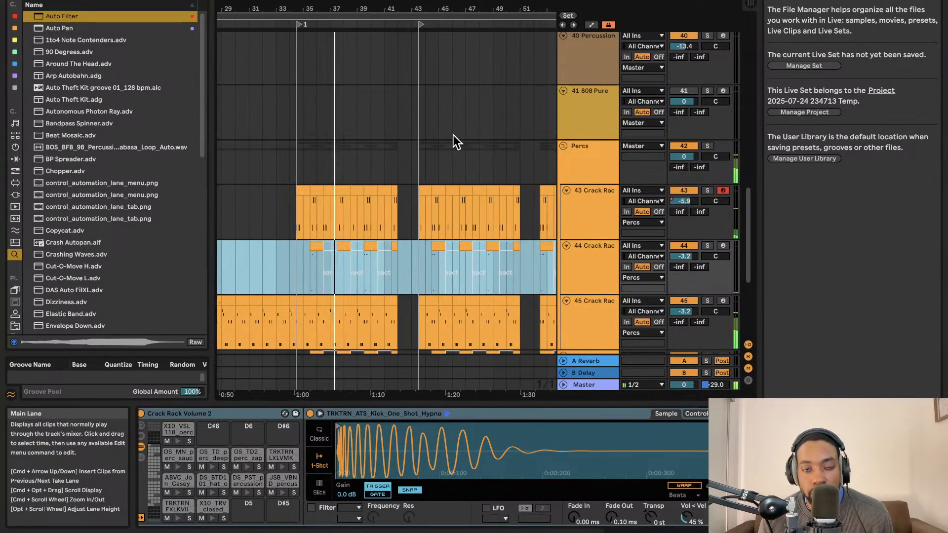
{"action": "scroll", "coordinate": [453, 135], "scroll_direction": "down", "scroll_amount": 1}
{"action": "scroll", "coordinate": [434, 118], "scroll_direction": "down", "scroll_amount": 3}
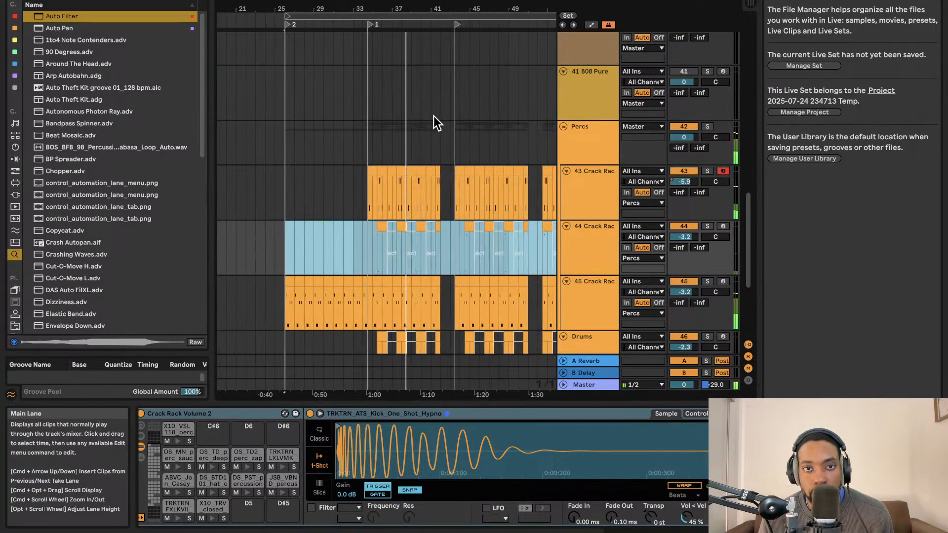
{"action": "scroll", "coordinate": [366, 37], "scroll_direction": "right", "scroll_amount": 2}
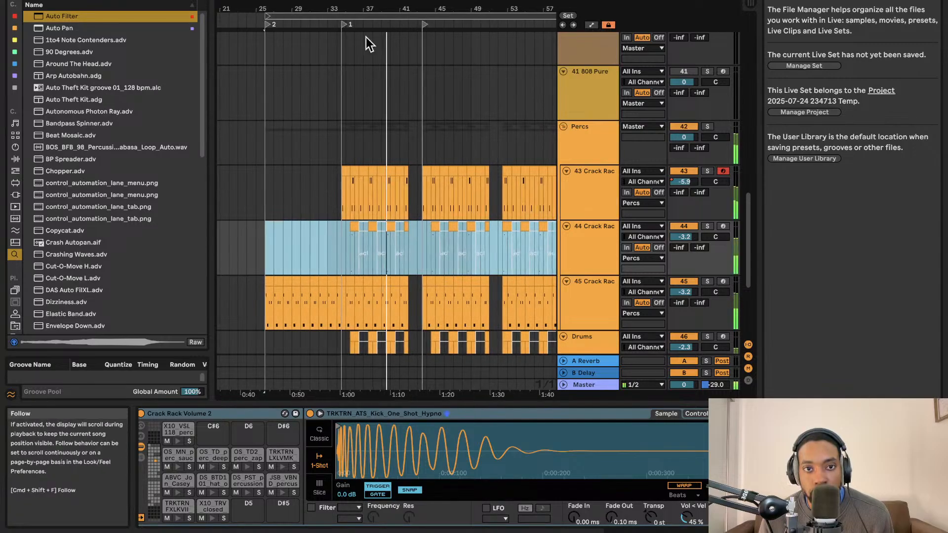
{"action": "scroll", "coordinate": [378, 67], "scroll_direction": "down", "scroll_amount": 3}
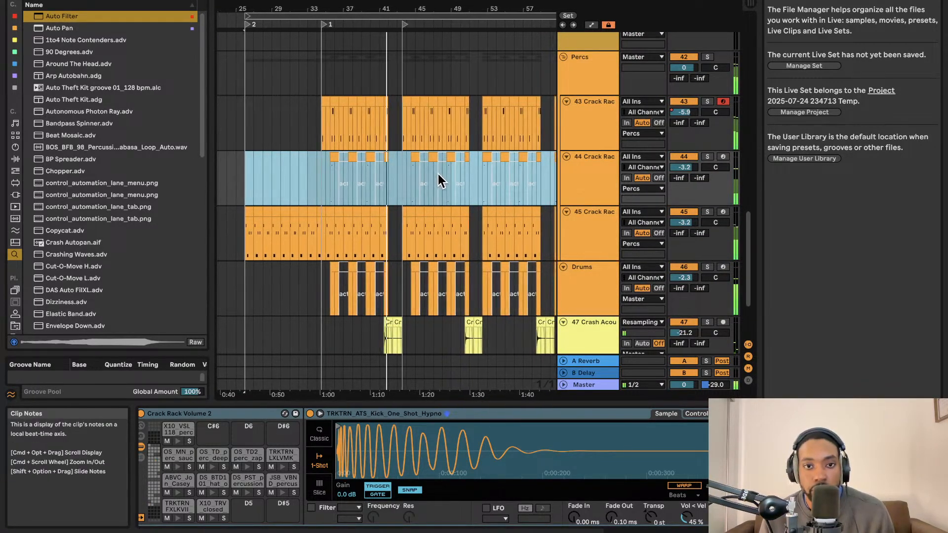
{"action": "left_click", "coordinate": [398, 152]}
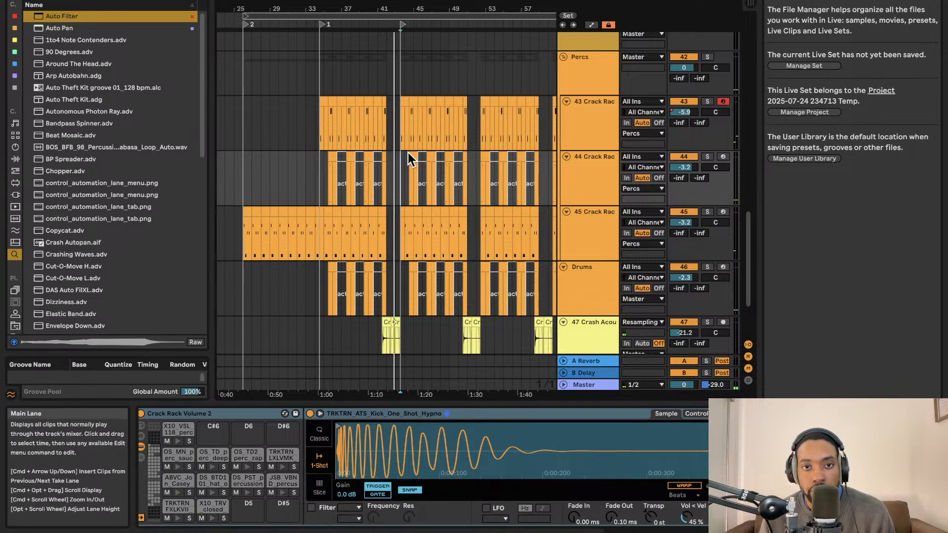
Search the browser for "reverse" and place Cymbal Reverse Quick.aif over the second crash clip before the locator near bar 43
{"action": "left_click", "coordinate": [102, 1]}
{"action": "type", "text": "rever"}
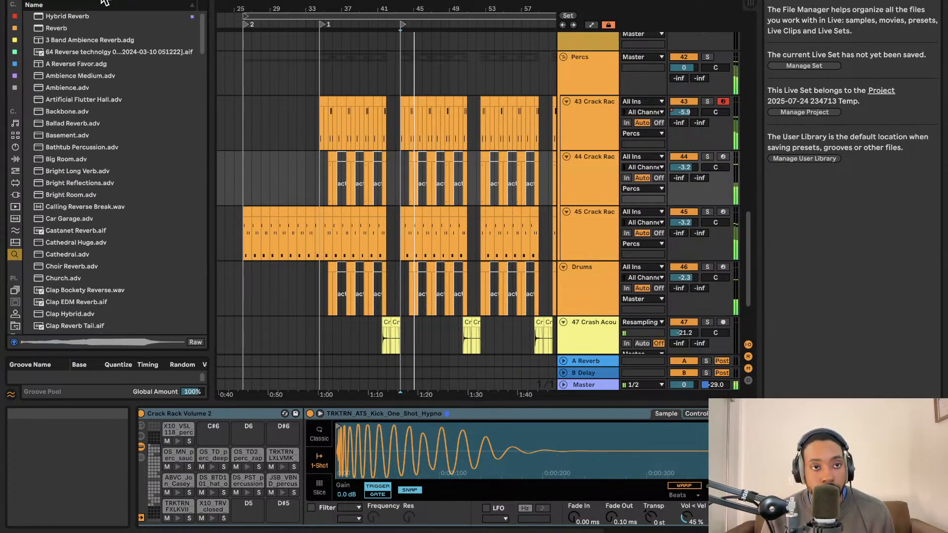
{"action": "type", "text": "se"}
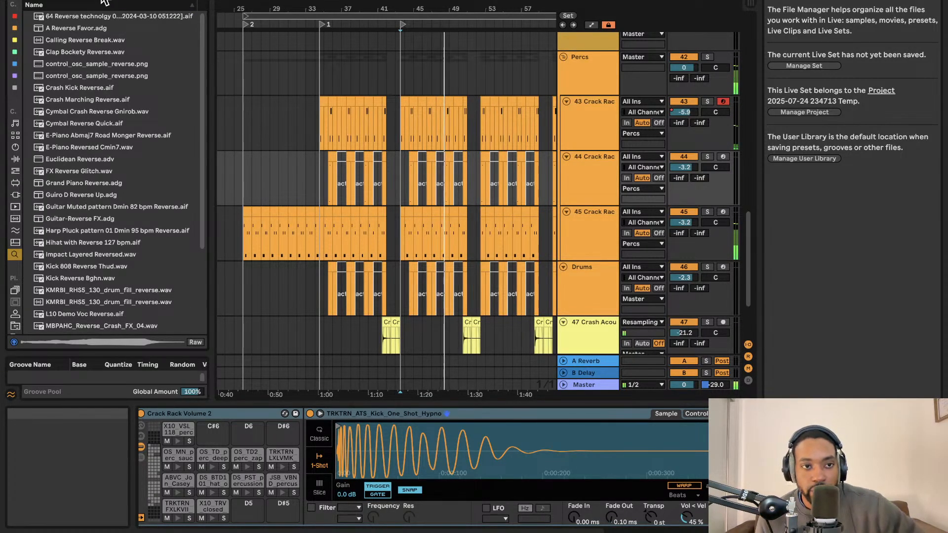
{"action": "left_click", "coordinate": [102, 124]}
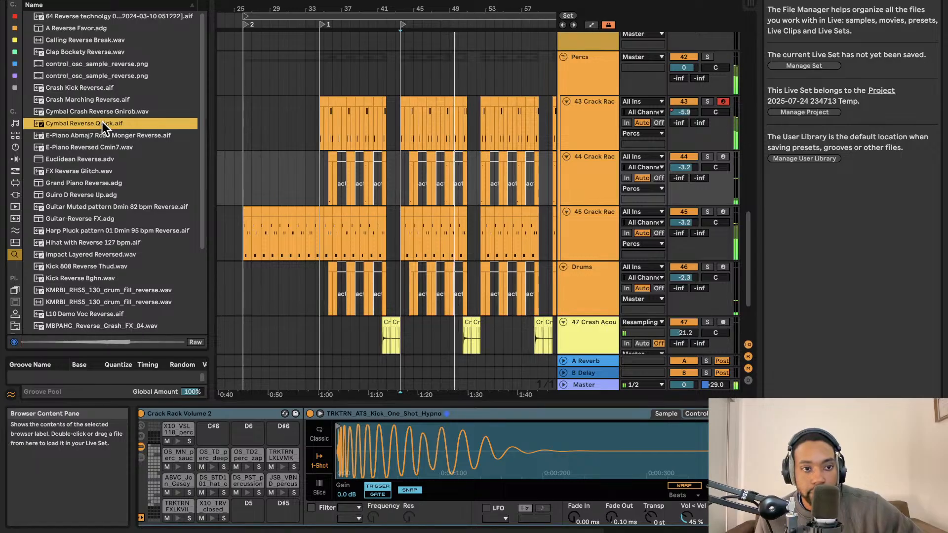
{"action": "scroll", "coordinate": [178, 114], "scroll_direction": "down", "scroll_amount": 3}
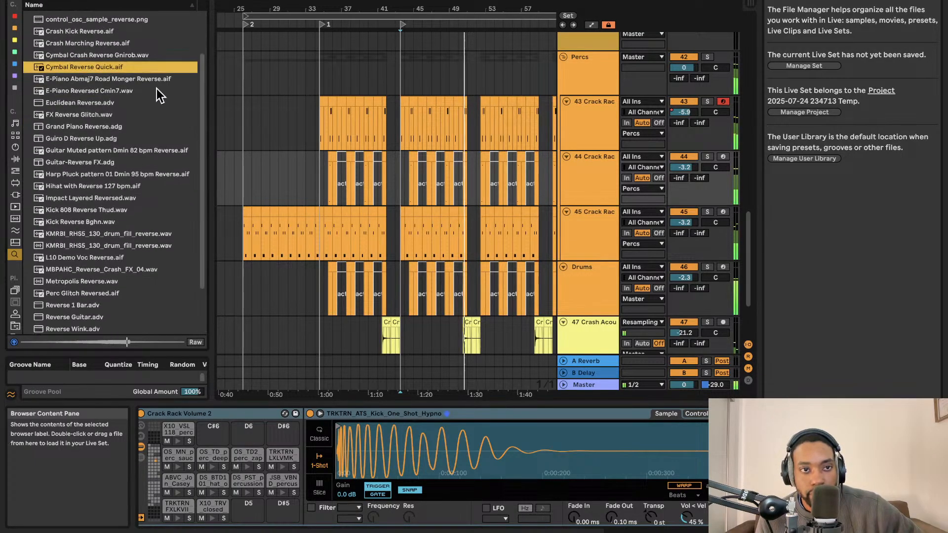
{"action": "left_click_drag", "start_coordinate": [122, 68], "coordinate": [407, 262]}
{"action": "left_click_drag", "start_coordinate": [392, 372], "coordinate": [390, 325]}
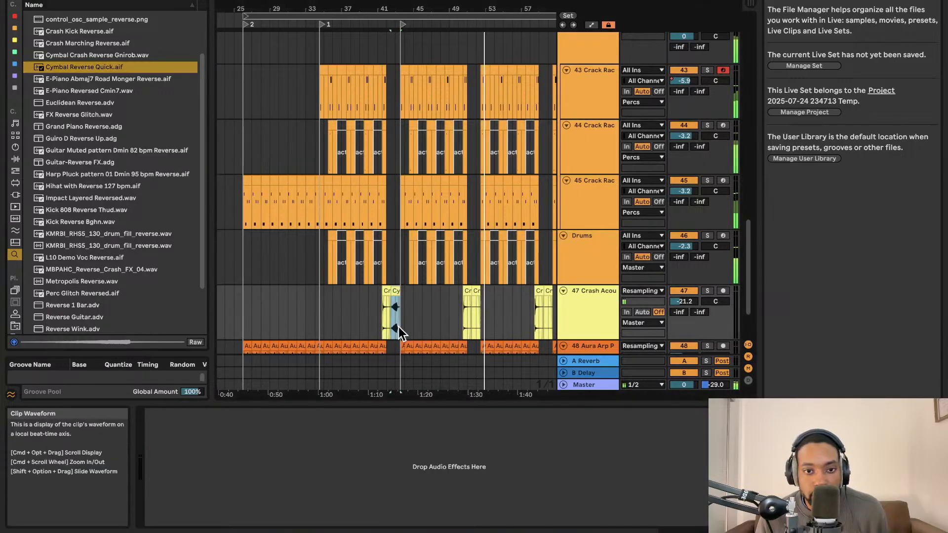
Play the break from around bar 40 to hear the reversed cymbal lead into the section after it
{"action": "scroll", "coordinate": [399, 327], "scroll_direction": "down", "scroll_amount": 3}
{"action": "scroll", "coordinate": [398, 324], "scroll_direction": "up", "scroll_amount": 5}
{"action": "scroll", "coordinate": [397, 323], "scroll_direction": "up", "scroll_amount": 2}
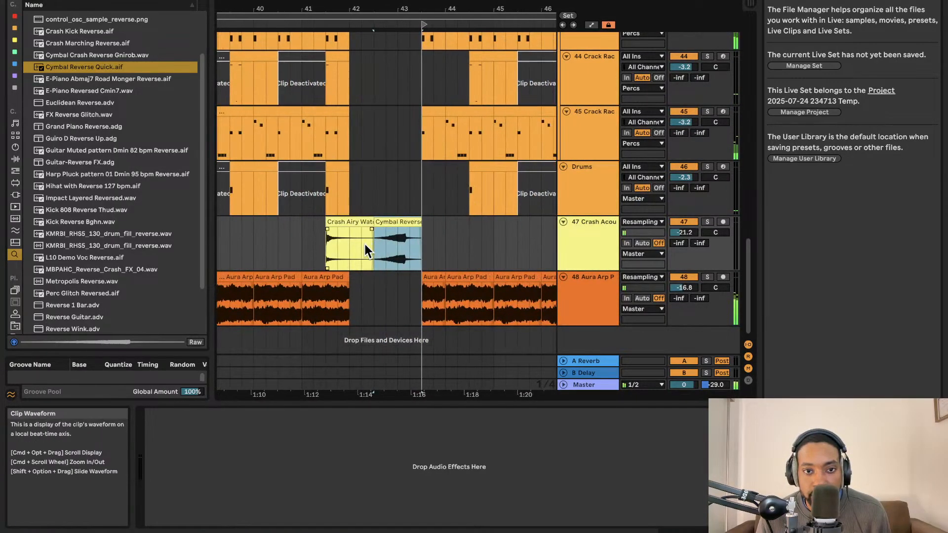
{"action": "left_click", "coordinate": [348, 244]}
{"action": "scroll", "coordinate": [345, 246], "scroll_direction": "up", "scroll_amount": 3}
{"action": "key", "text": "space"}
{"action": "key", "text": "space"}
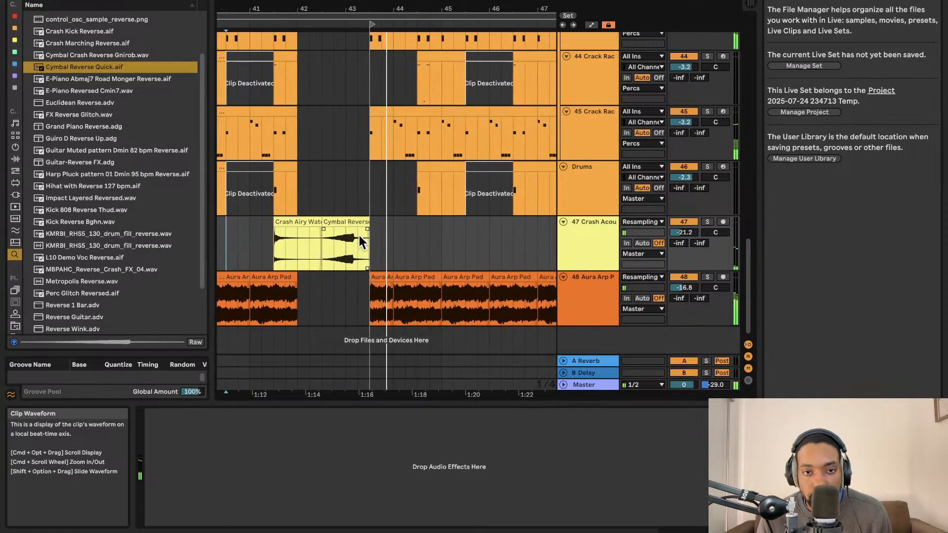
Try moving the reversed cymbal clip so its peak meets the locator near bar 43 and trimming off its tail, listening to the transition
{"action": "key", "text": "space"}
{"action": "key", "text": "space"}
{"action": "scroll", "coordinate": [374, 237], "scroll_direction": "up", "scroll_amount": 3}
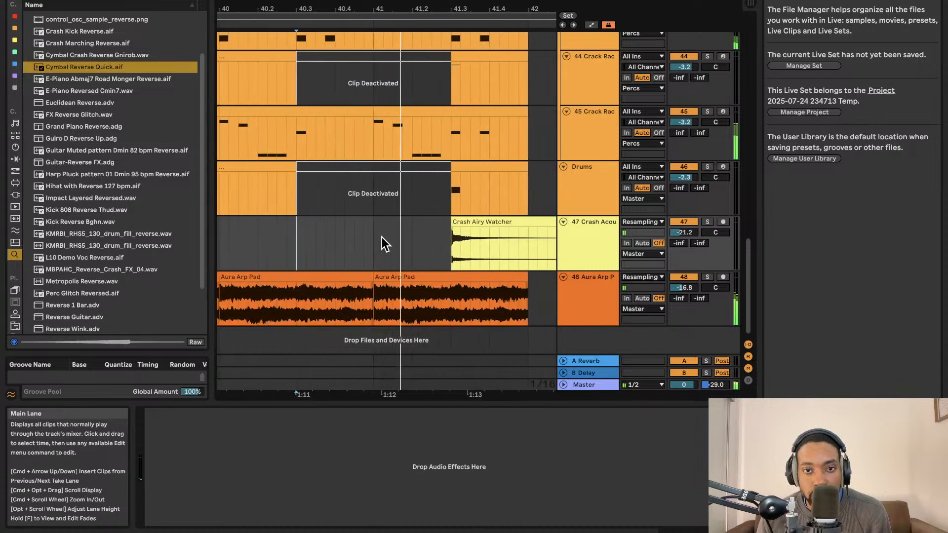
{"action": "scroll", "coordinate": [381, 237], "scroll_direction": "up", "scroll_amount": 5}
{"action": "scroll", "coordinate": [414, 221], "scroll_direction": "right", "scroll_amount": 4}
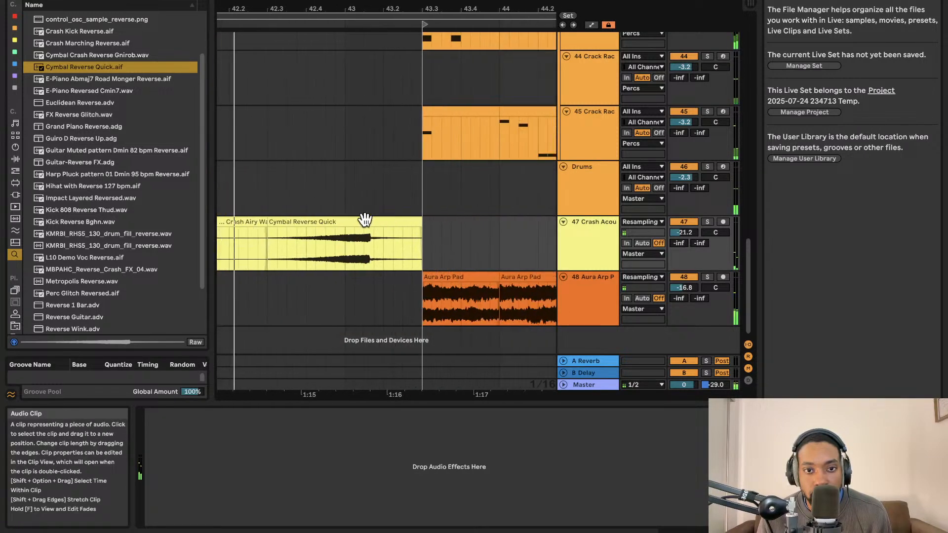
{"action": "left_click_drag", "start_coordinate": [364, 220], "coordinate": [385, 224]}
{"action": "key", "text": "space"}
{"action": "key", "text": "space"}
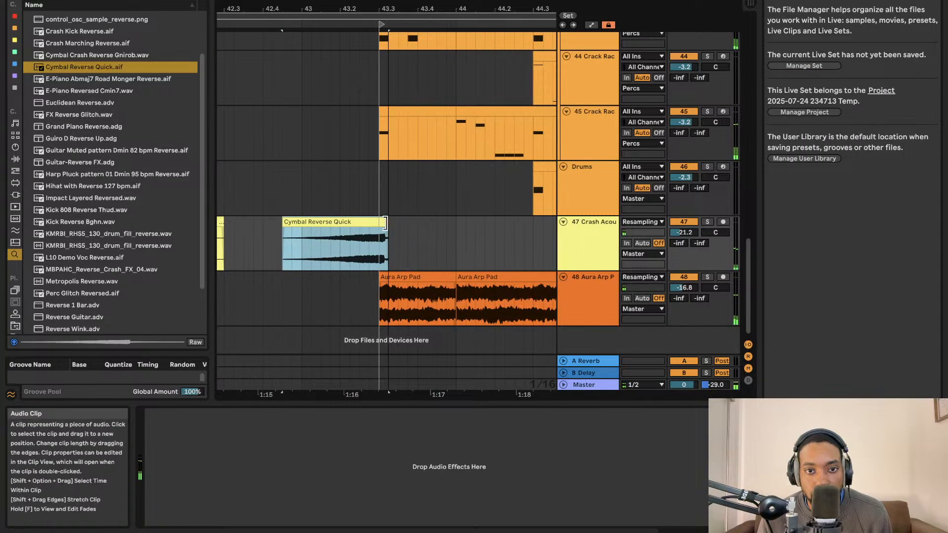
{"action": "key", "text": "space"}
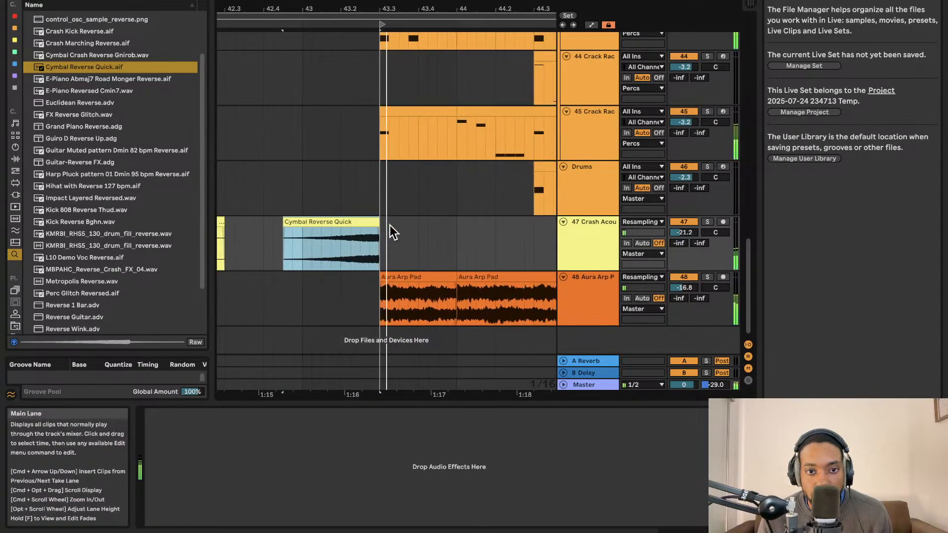
{"action": "key", "text": "space"}
{"action": "scroll", "coordinate": [372, 230], "scroll_direction": "up", "scroll_amount": 4}
{"action": "scroll", "coordinate": [373, 230], "scroll_direction": "down", "scroll_amount": 9}
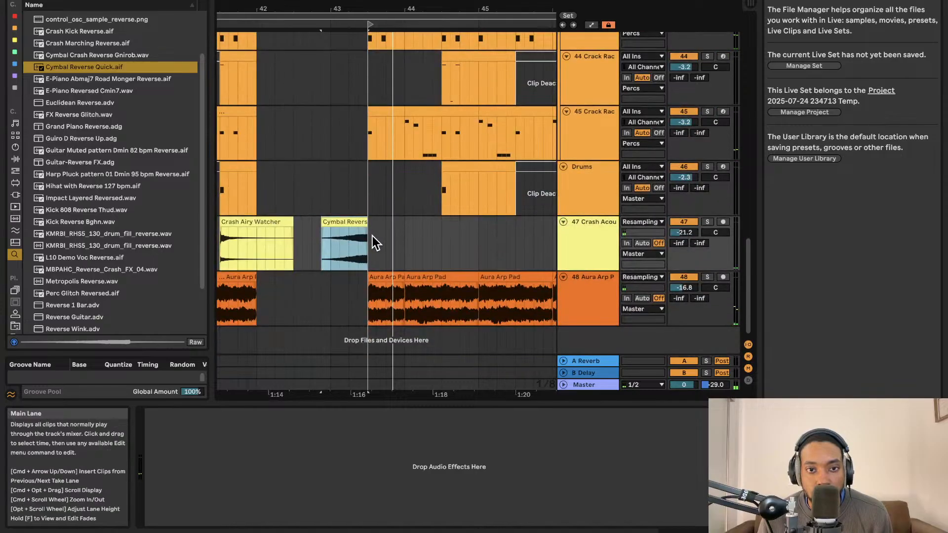
Undo the trim, move and original placement of the reversed cymbal clip on the crash track
{"action": "key", "text": "super+z"}
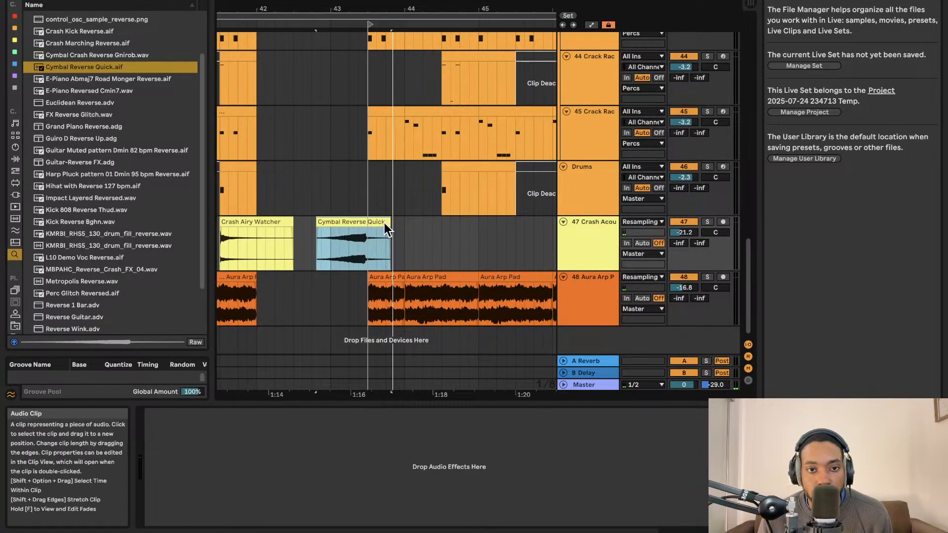
{"action": "left_click_drag", "start_coordinate": [384, 223], "coordinate": [355, 237]}
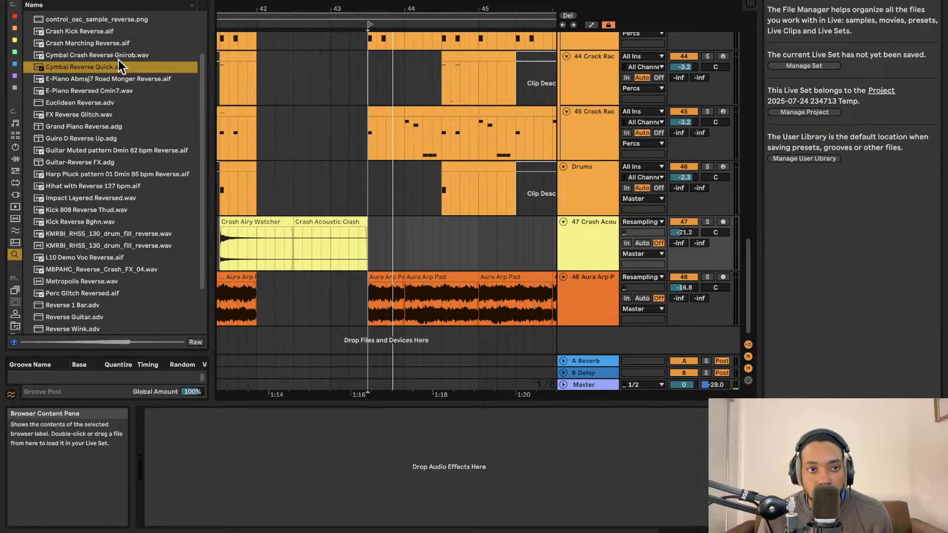
Place Cymbal Reverse Quick.aif on the crash track with its peak at the locator near bar 43, trimming its end exactly there
{"action": "left_click_drag", "start_coordinate": [119, 60], "coordinate": [337, 219]}
{"action": "scroll", "coordinate": [396, 247], "scroll_direction": "up", "scroll_amount": 3}
{"action": "scroll", "coordinate": [339, 221], "scroll_direction": "up", "scroll_amount": 2}
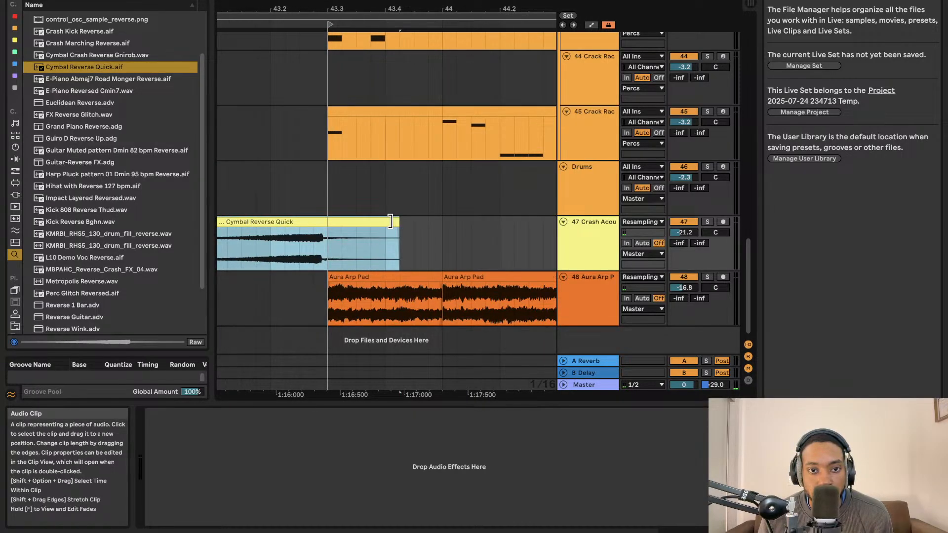
{"action": "left_click_drag", "start_coordinate": [396, 220], "coordinate": [359, 221]}
{"action": "scroll", "coordinate": [317, 223], "scroll_direction": "up", "scroll_amount": 3}
{"action": "scroll", "coordinate": [318, 222], "scroll_direction": "up", "scroll_amount": 3}
{"action": "scroll", "coordinate": [343, 225], "scroll_direction": "up", "scroll_amount": 3}
{"action": "scroll", "coordinate": [356, 221], "scroll_direction": "up", "scroll_amount": 3}
Audition other reversed samples in the browser results, including the guitar, crash kick, e-piano and Guiro D Reverse Up sounds
{"action": "left_click", "coordinate": [132, 165]}
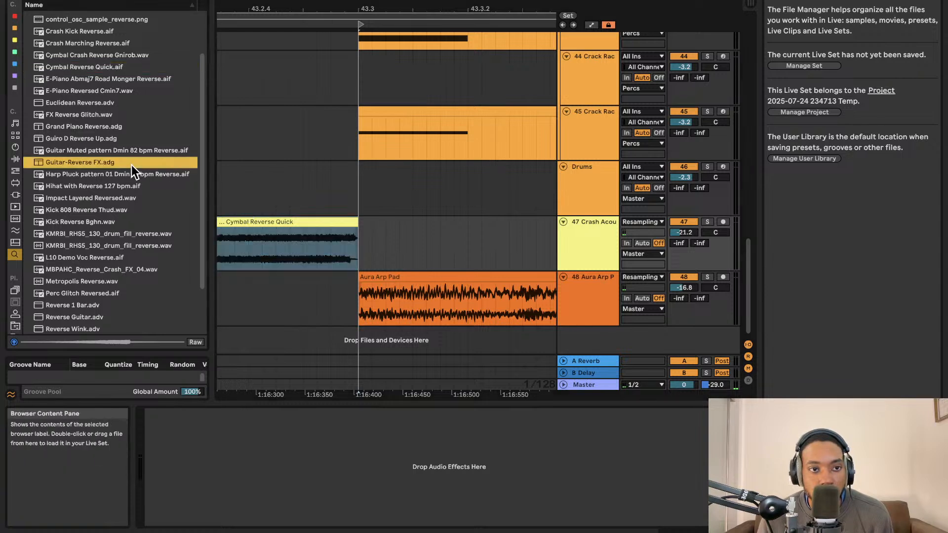
{"action": "key", "text": "Down"}
{"action": "key", "text": "Down"}
{"action": "key", "text": "Down"}
{"action": "key", "text": "Down"}
{"action": "key", "text": "Down"}
{"action": "left_click", "coordinate": [99, 139]}
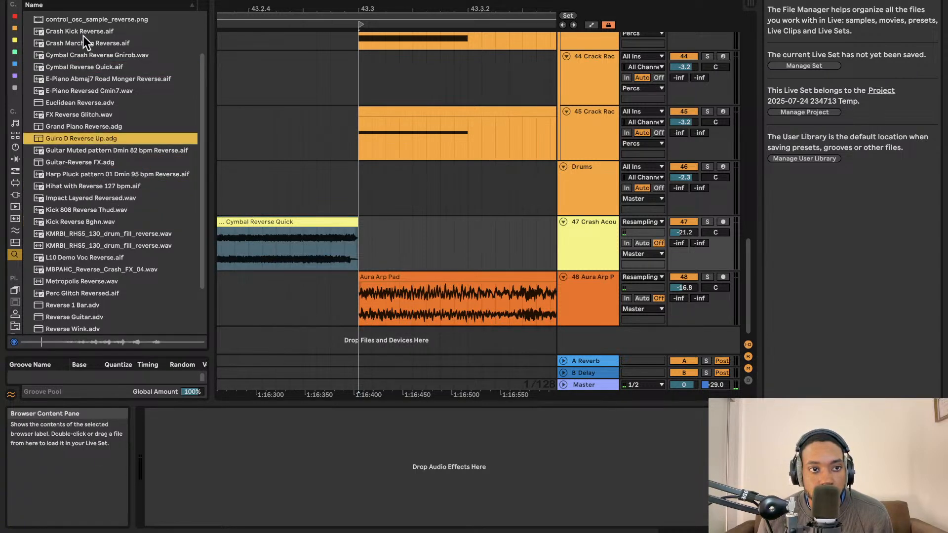
{"action": "left_click", "coordinate": [80, 32]}
{"action": "left_click", "coordinate": [96, 92]}
{"action": "left_click", "coordinate": [94, 138]}
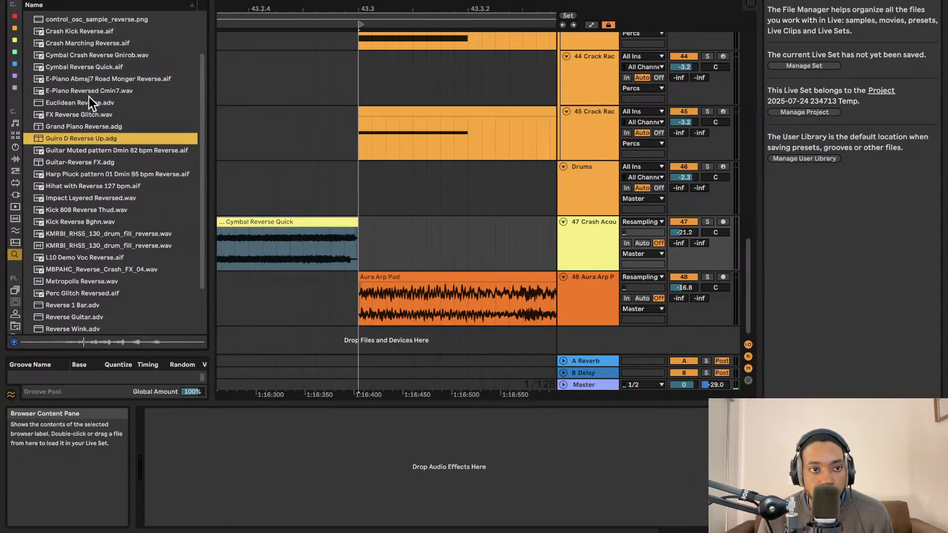
Search the browser for "crash" and audition crash samples such as Crash Acoustified Low.wav and Crash Duster.aif
{"action": "left_click", "coordinate": [83, 0]}
{"action": "key", "text": "BackSpace"}
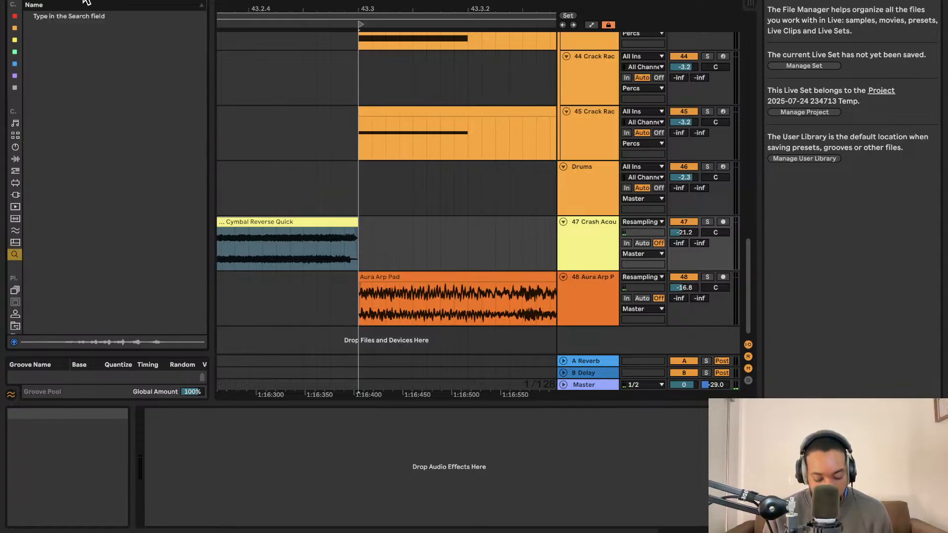
{"action": "type", "text": "crash"}
{"action": "left_click", "coordinate": [123, 88]}
{"action": "left_click", "coordinate": [118, 159]}
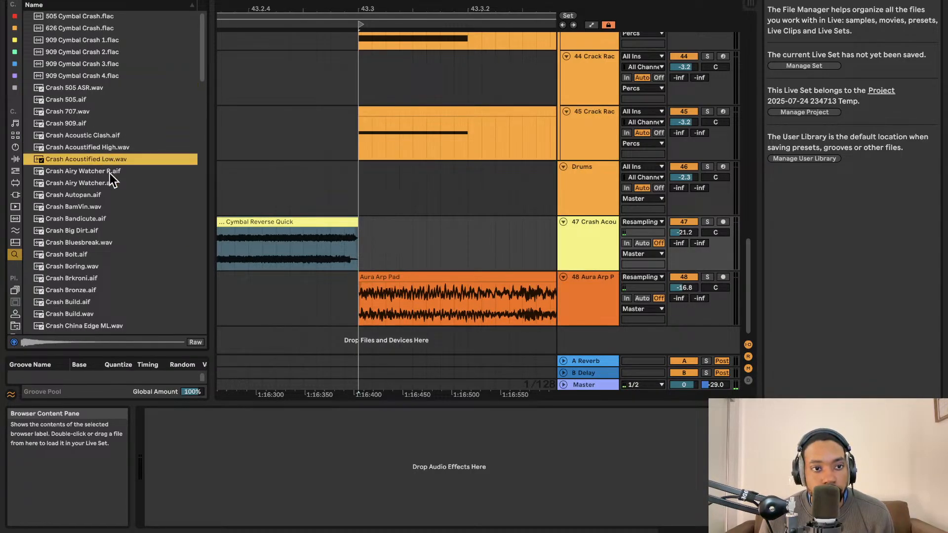
{"action": "scroll", "coordinate": [123, 170], "scroll_direction": "down", "scroll_amount": 7}
{"action": "left_click", "coordinate": [124, 187]}
{"action": "scroll", "coordinate": [123, 176], "scroll_direction": "down", "scroll_amount": 5}
{"action": "left_click", "coordinate": [98, 177]}
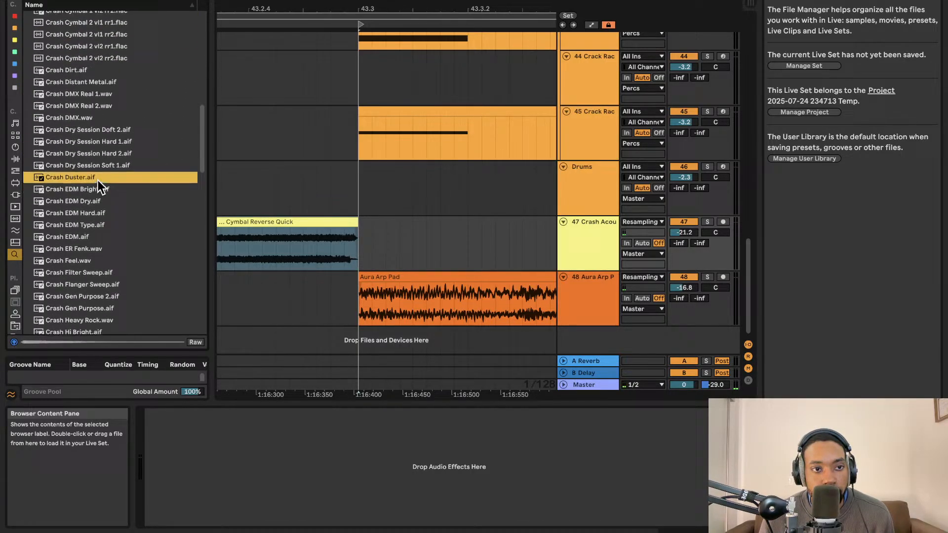
Search the browser for "impact" and audition the foley hits, Impact Mov Digi.wav, Impact Shot.wav and Impact Soft Top.wav
{"action": "left_click", "coordinate": [101, 0]}
{"action": "key", "text": "BackSpace"}
{"action": "type", "text": "impact"}
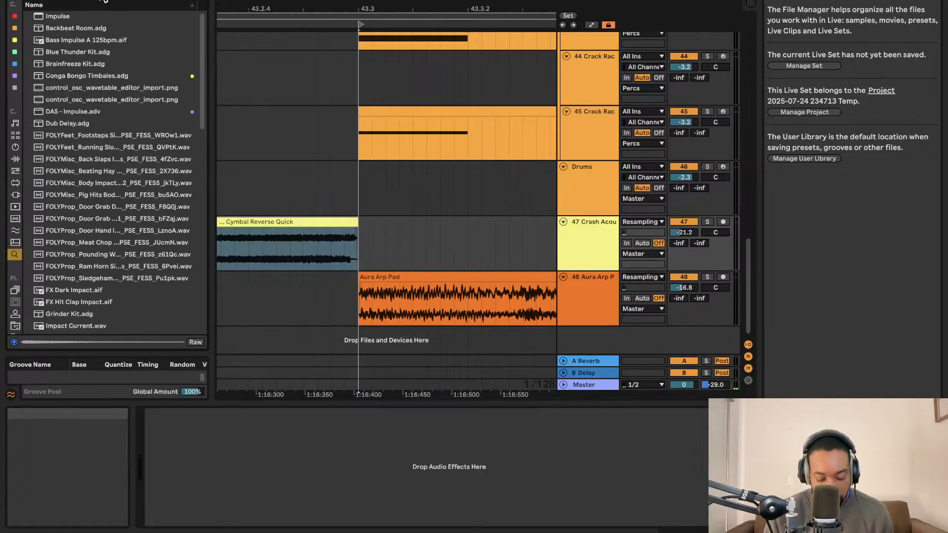
{"action": "left_click", "coordinate": [135, 157]}
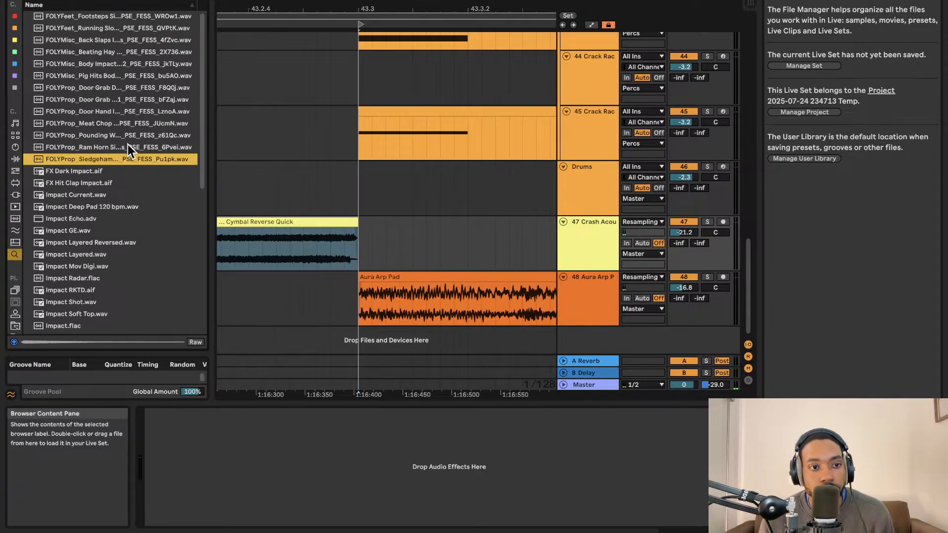
{"action": "left_click", "coordinate": [124, 134]}
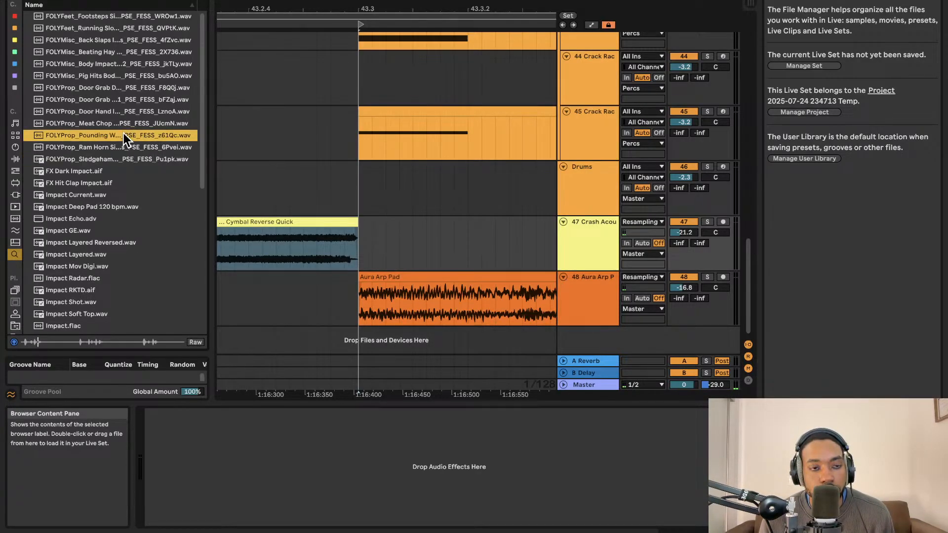
{"action": "left_click", "coordinate": [91, 218]}
{"action": "scroll", "coordinate": [92, 218], "scroll_direction": "down", "scroll_amount": 1}
{"action": "left_click", "coordinate": [91, 262]}
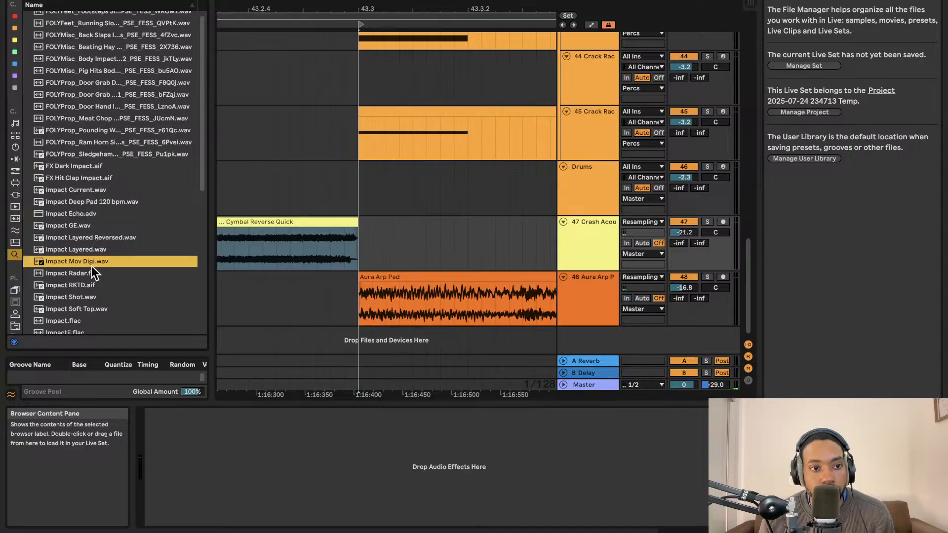
{"action": "scroll", "coordinate": [95, 265], "scroll_direction": "down", "scroll_amount": 3}
{"action": "left_click", "coordinate": [87, 265]}
{"action": "left_click", "coordinate": [94, 276]}
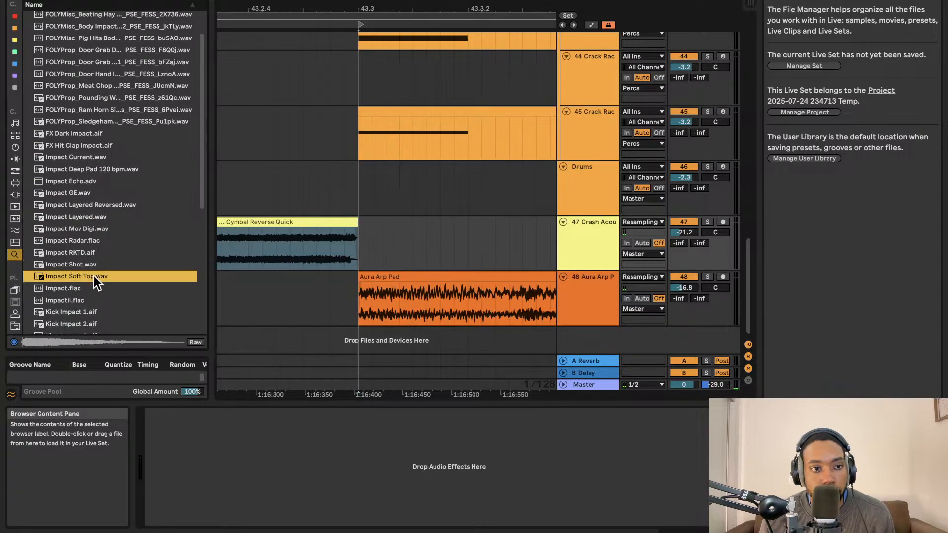
Audition the kick impact and one-shot samples further down the impact results, including Kick Rounded Impact.wav
{"action": "scroll", "coordinate": [75, 262], "scroll_direction": "down", "scroll_amount": 3}
{"action": "left_click", "coordinate": [75, 263]}
{"action": "scroll", "coordinate": [82, 259], "scroll_direction": "down", "scroll_amount": 2}
{"action": "left_click", "coordinate": [78, 261]}
{"action": "scroll", "coordinate": [80, 261], "scroll_direction": "down", "scroll_amount": 2}
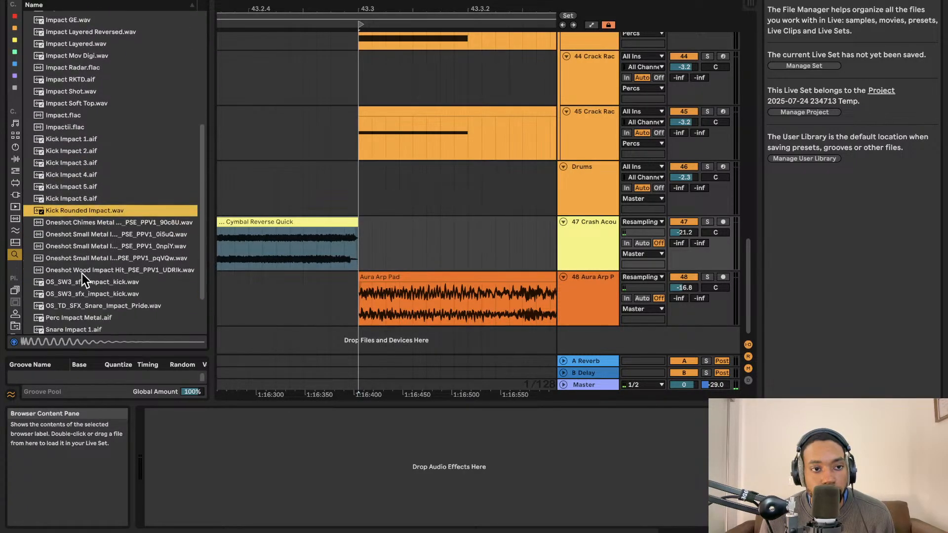
{"action": "left_click", "coordinate": [82, 273]}
{"action": "scroll", "coordinate": [82, 272], "scroll_direction": "down", "scroll_amount": 3}
{"action": "left_click", "coordinate": [82, 271]}
{"action": "left_click", "coordinate": [84, 150]}
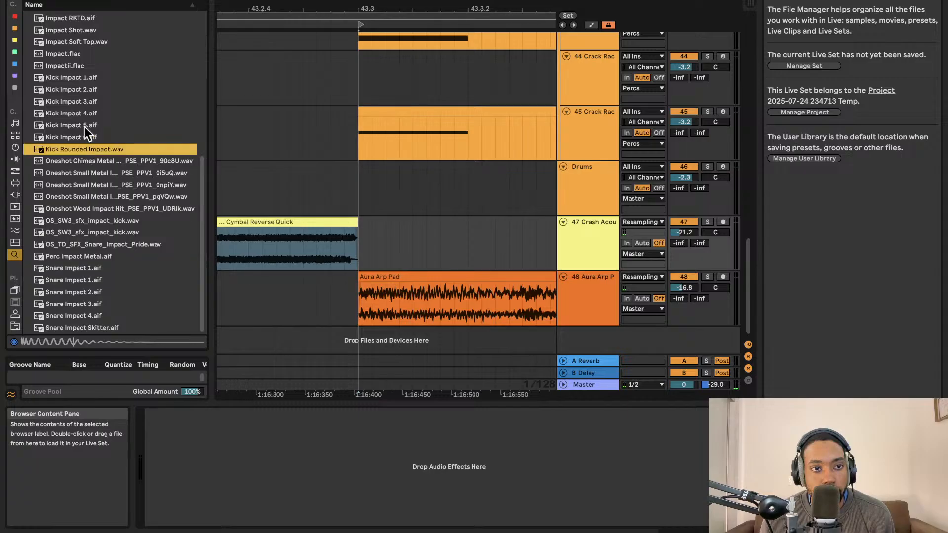
Compare Impact Current.wav, FX Hit Clap Impact.aif and FX Dark Impact.aif by auditioning each one
{"action": "scroll", "coordinate": [84, 126], "scroll_direction": "up", "scroll_amount": 8}
{"action": "left_click", "coordinate": [84, 118]}
{"action": "scroll", "coordinate": [85, 116], "scroll_direction": "up", "scroll_amount": 2}
{"action": "left_click", "coordinate": [86, 116]}
{"action": "left_click", "coordinate": [75, 192]}
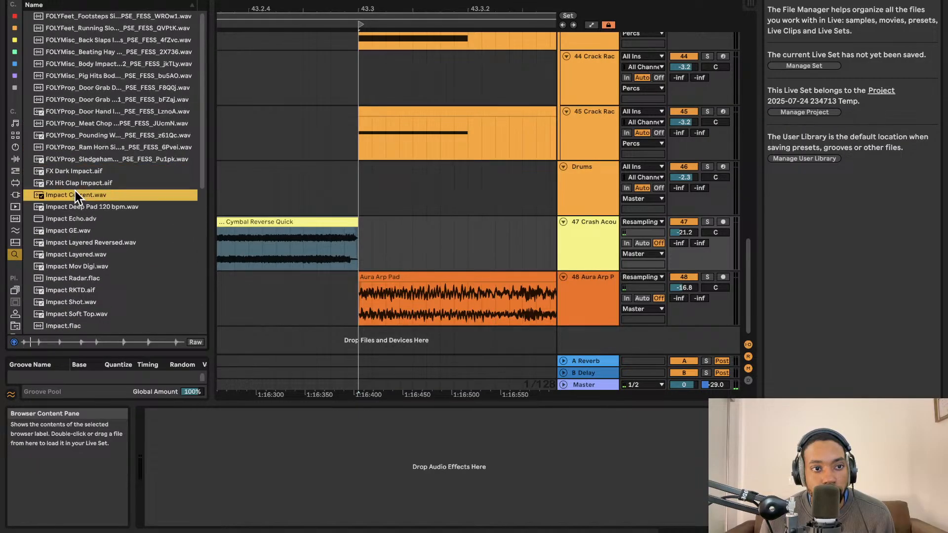
{"action": "left_click", "coordinate": [78, 183]}
{"action": "left_click", "coordinate": [72, 193]}
{"action": "left_click", "coordinate": [78, 172]}
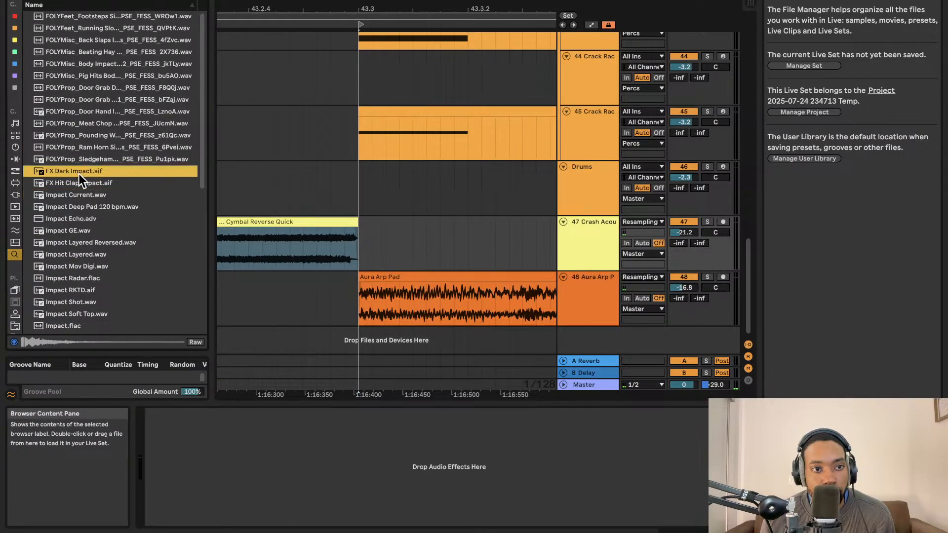
Place FX Dark Impact.aif on the crash track at the locator near bar 43, directly after the reversed cymbal
{"action": "left_click_drag", "start_coordinate": [81, 169], "coordinate": [359, 232]}
{"action": "scroll", "coordinate": [384, 231], "scroll_direction": "right", "scroll_amount": 4}
{"action": "scroll", "coordinate": [524, 230], "scroll_direction": "right", "scroll_amount": 4}
{"action": "scroll", "coordinate": [520, 230], "scroll_direction": "down", "scroll_amount": 6}
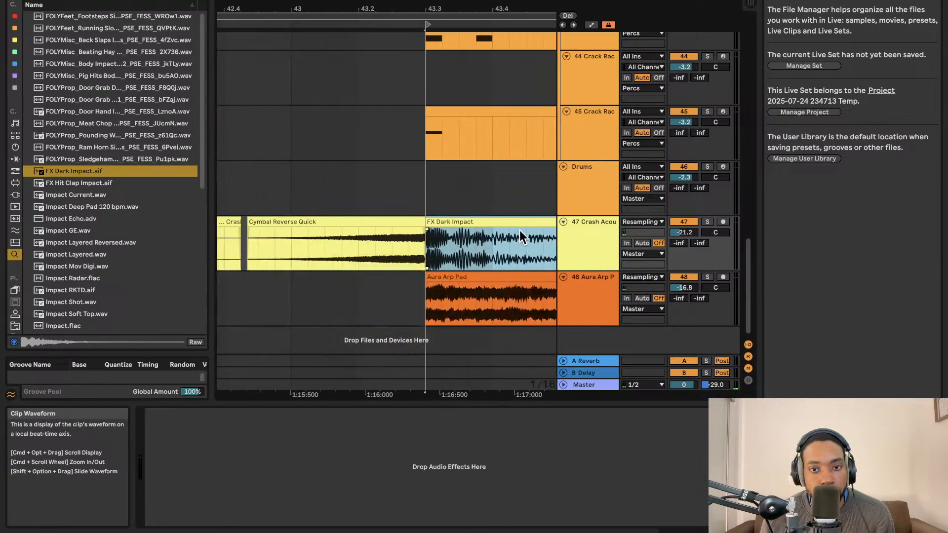
{"action": "scroll", "coordinate": [489, 226], "scroll_direction": "up", "scroll_amount": 5}
{"action": "scroll", "coordinate": [489, 227], "scroll_direction": "down", "scroll_amount": 5}
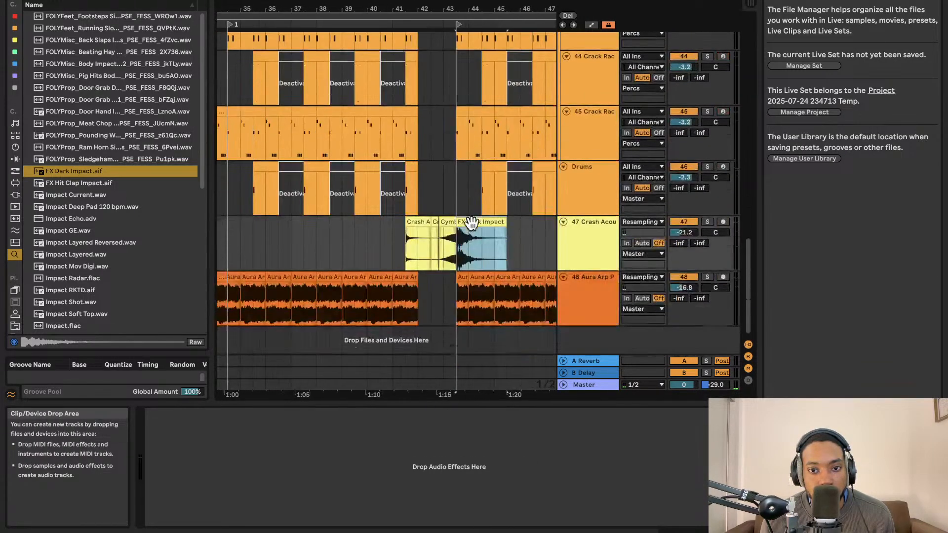
{"action": "scroll", "coordinate": [478, 235], "scroll_direction": "down", "scroll_amount": 2}
{"action": "scroll", "coordinate": [478, 234], "scroll_direction": "up", "scroll_amount": 3}
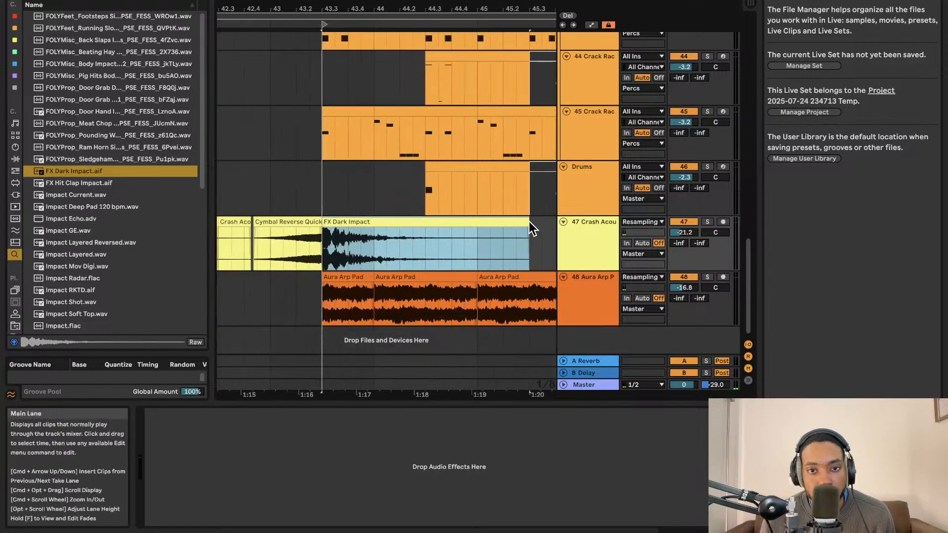
Shorten the FX Dark Impact clip to about one and a half beats while playing the transition into the new section
{"action": "left_click_drag", "start_coordinate": [528, 223], "coordinate": [319, 222]}
{"action": "key", "text": "space"}
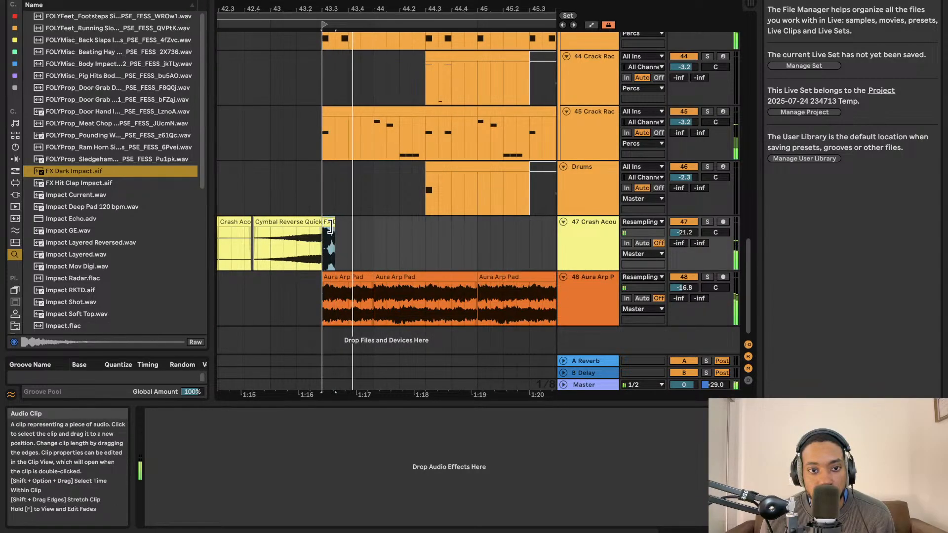
{"action": "left_click", "coordinate": [307, 231]}
{"action": "key", "text": "space"}
{"action": "key", "text": "space"}
{"action": "scroll", "coordinate": [335, 232], "scroll_direction": "up", "scroll_amount": 3}
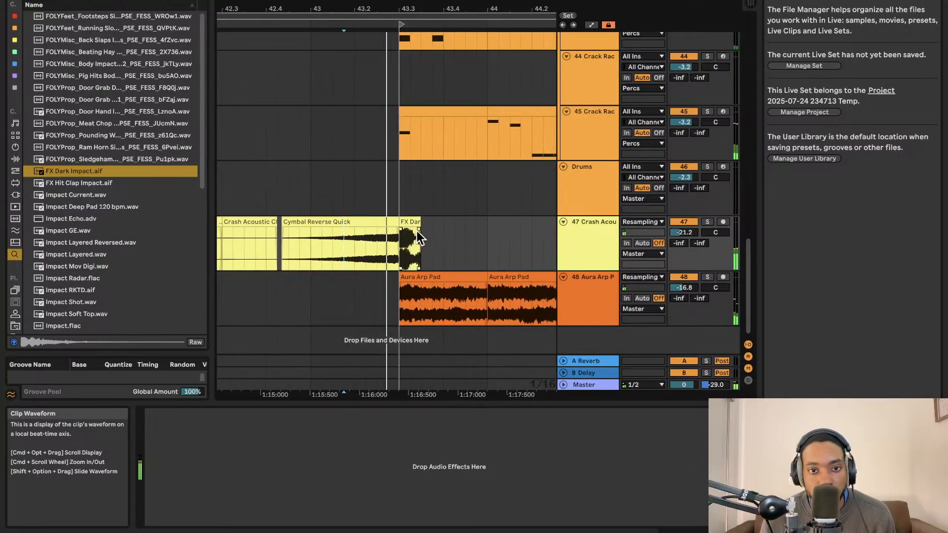
{"action": "scroll", "coordinate": [395, 232], "scroll_direction": "right", "scroll_amount": 3}
{"action": "left_click_drag", "start_coordinate": [357, 227], "coordinate": [406, 229]}
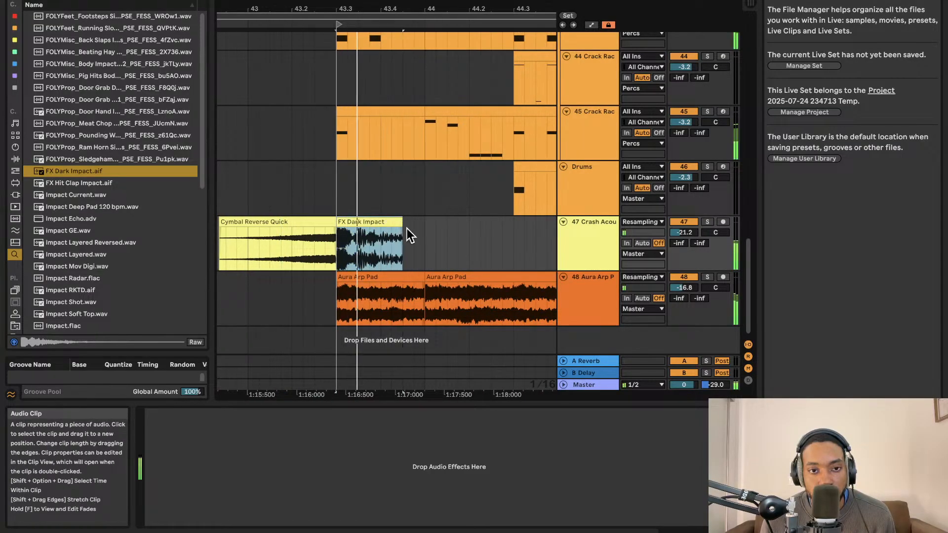
Solo crash track 47 and repeatedly play the reversed cymbal into the dark impact from around bar 43
{"action": "left_click", "coordinate": [708, 222]}
{"action": "left_click", "coordinate": [274, 235]}
{"action": "key", "text": "space"}
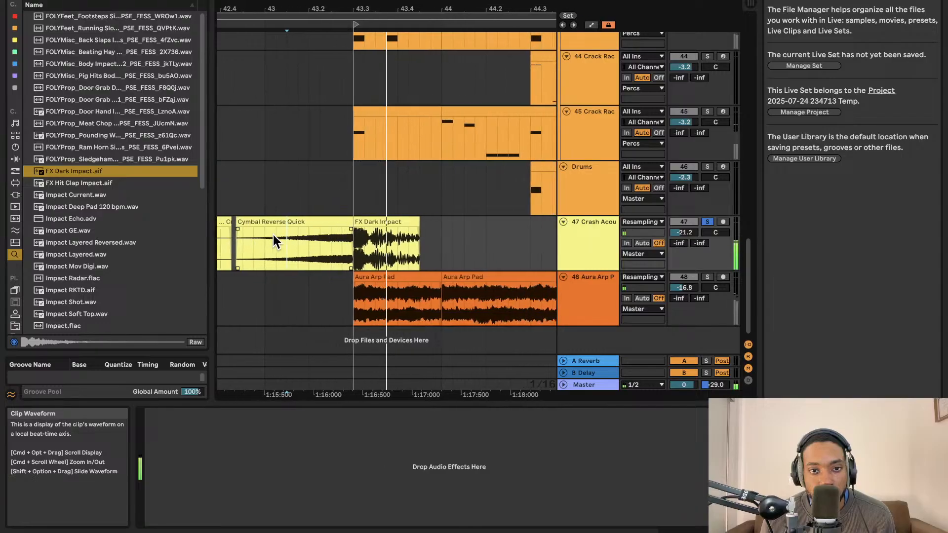
{"action": "key", "text": "space"}
{"action": "key", "text": "space"}
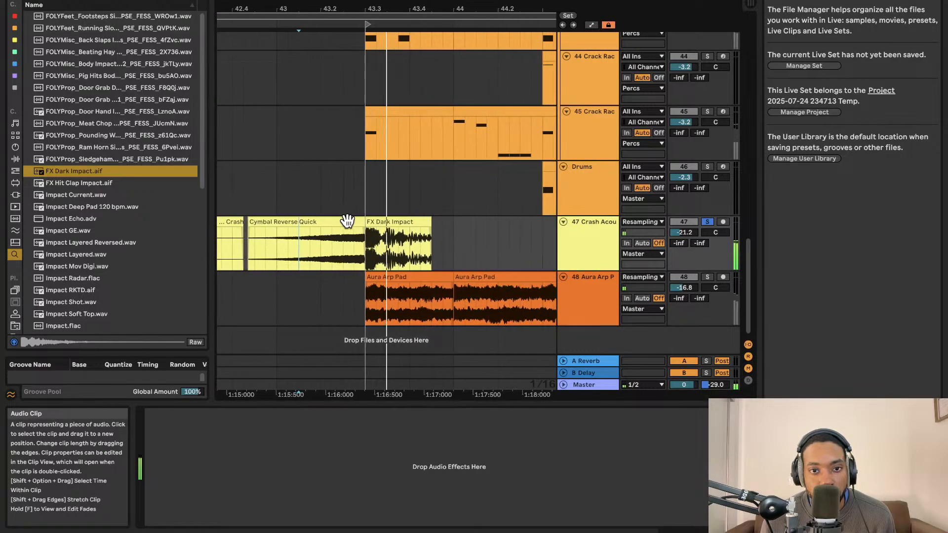
{"action": "key", "text": "space"}
{"action": "key", "text": "space"}
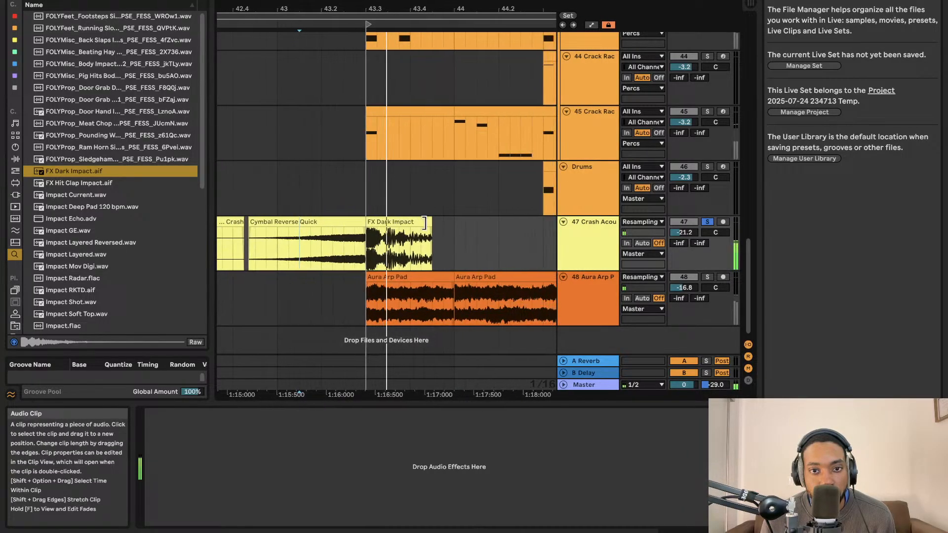
{"action": "key", "text": "space"}
{"action": "key", "text": "space"}
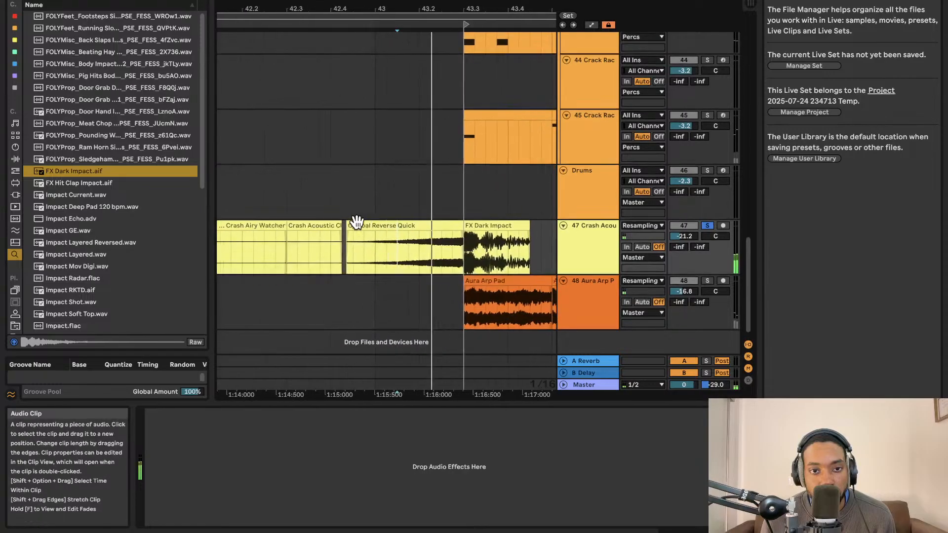
Unsolo crash track 47 and play the transition around bar 43 with the full mix
{"action": "scroll", "coordinate": [357, 223], "scroll_direction": "down", "scroll_amount": 5}
{"action": "left_click", "coordinate": [708, 223]}
{"action": "key", "text": "space"}
{"action": "key", "text": "space"}
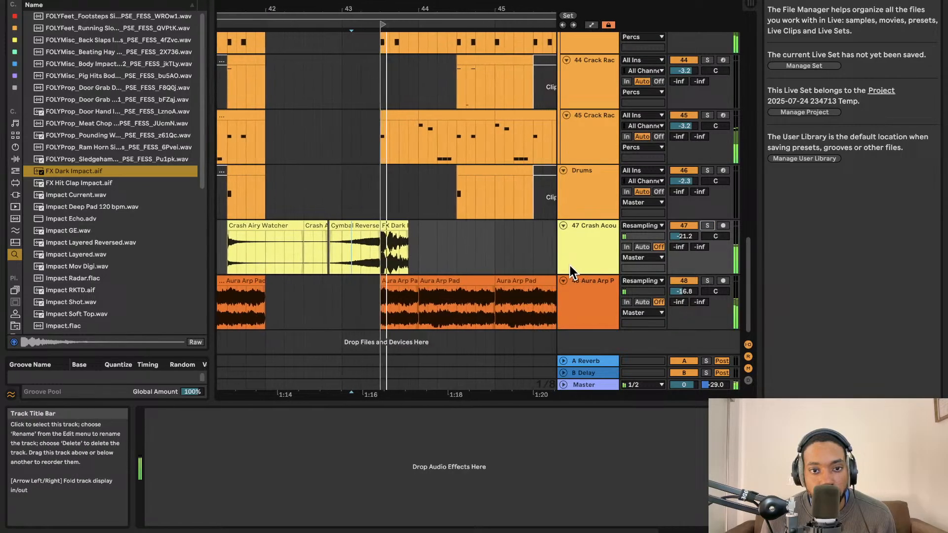
{"action": "scroll", "coordinate": [340, 232], "scroll_direction": "up", "scroll_amount": 1}
{"action": "scroll", "coordinate": [340, 232], "scroll_direction": "left", "scroll_amount": 1}
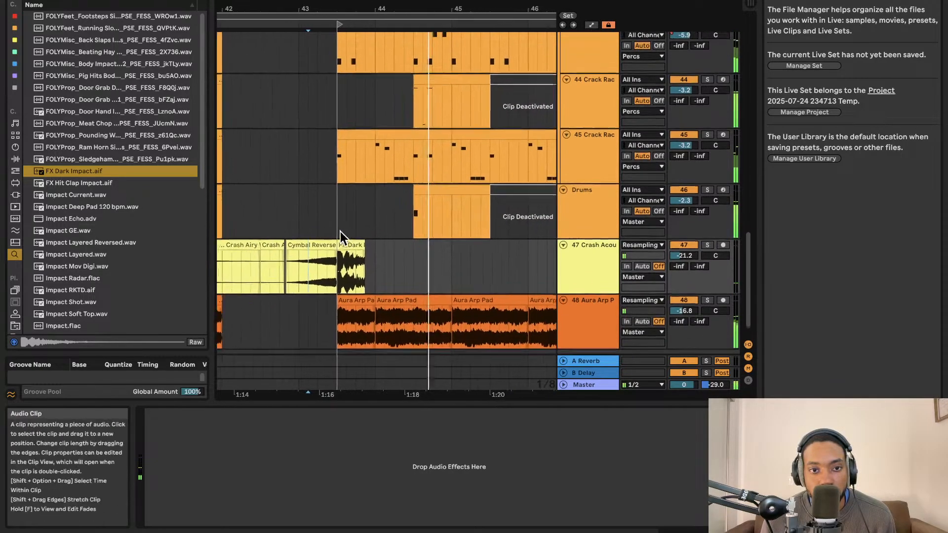
Copy the crash, reversed cymbal and dark impact clips around bars 41 to 43 on track 47 and paste them over the next crash section from bar 50
{"action": "left_click_drag", "start_coordinate": [378, 257], "coordinate": [286, 260]}
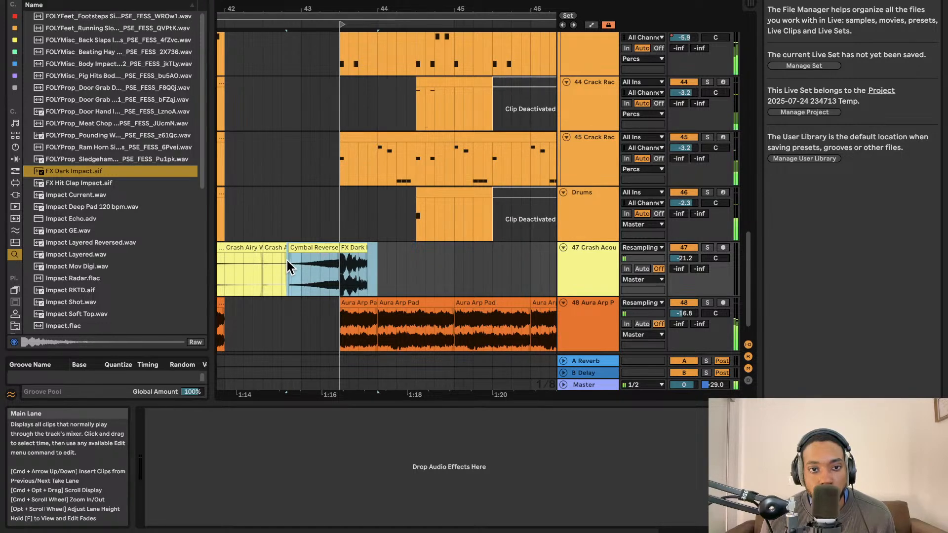
{"action": "scroll", "coordinate": [311, 252], "scroll_direction": "right", "scroll_amount": 3}
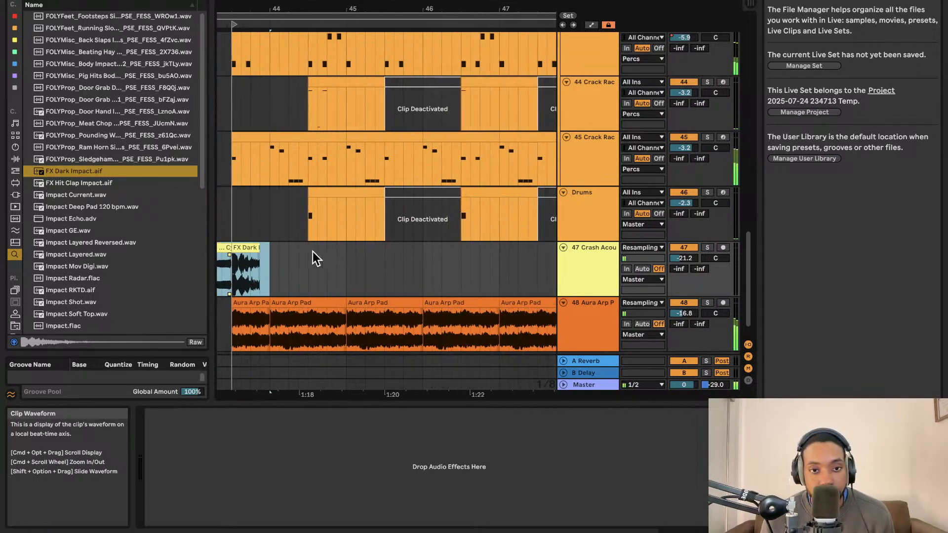
{"action": "scroll", "coordinate": [312, 251], "scroll_direction": "right", "scroll_amount": 5}
{"action": "scroll", "coordinate": [407, 253], "scroll_direction": "down", "scroll_amount": 5}
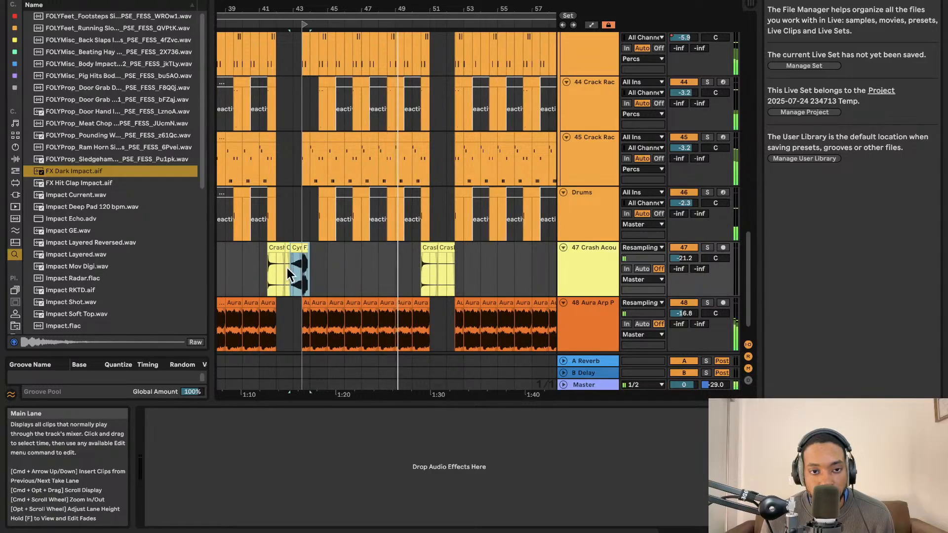
{"action": "left_click_drag", "start_coordinate": [265, 259], "coordinate": [307, 267]}
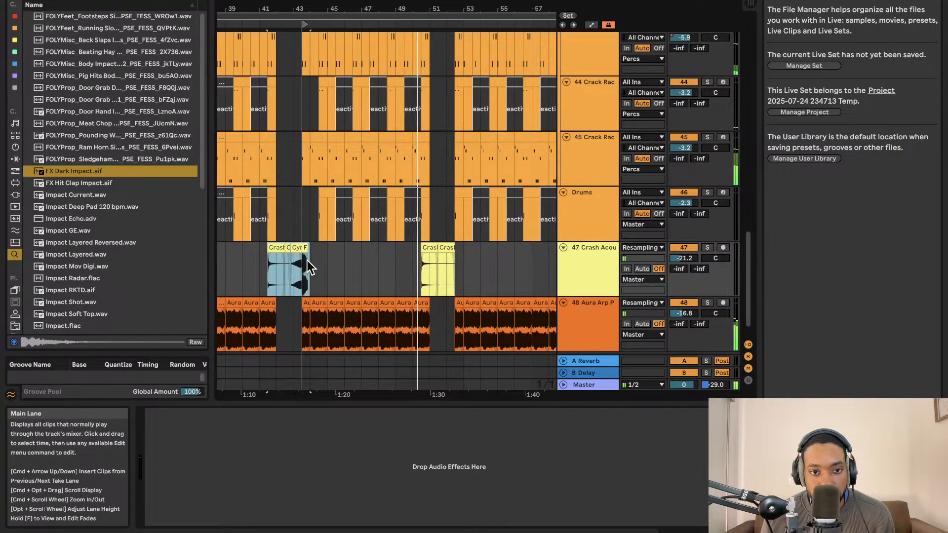
{"action": "scroll", "coordinate": [422, 271], "scroll_direction": "right", "scroll_amount": 1}
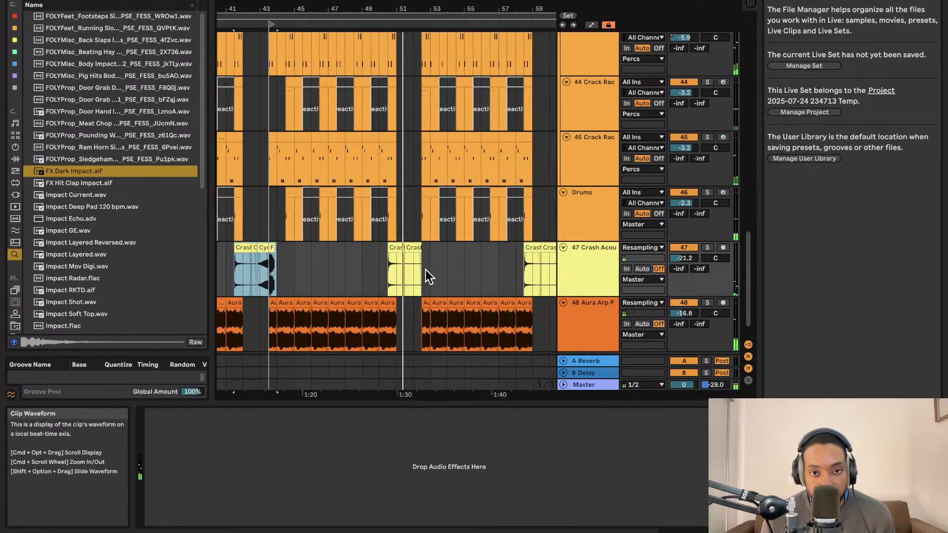
{"action": "scroll", "coordinate": [382, 267], "scroll_direction": "up", "scroll_amount": 5}
{"action": "left_click_drag", "start_coordinate": [395, 265], "coordinate": [520, 262]}
{"action": "key", "text": "super+v"}
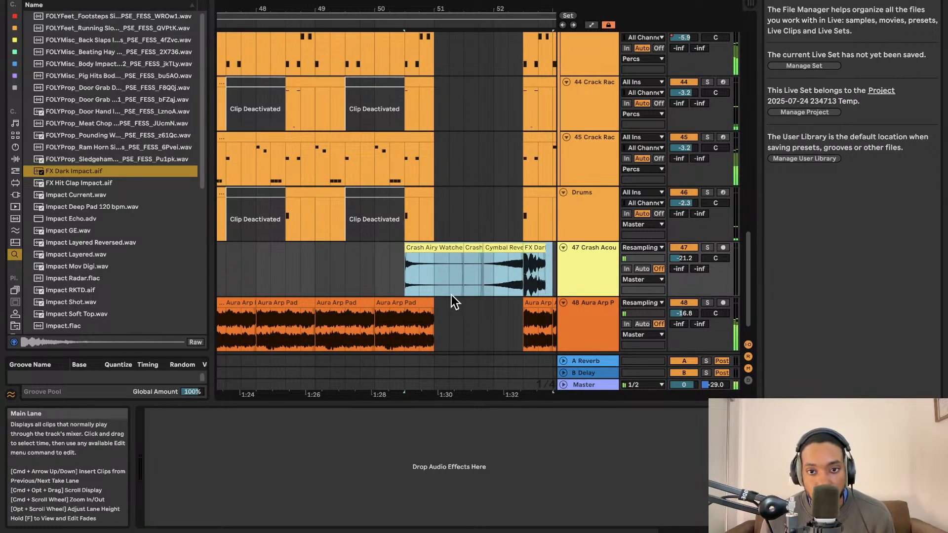
Play the pasted crash, reversed cymbal and dark impact transition from around bar 50 with the full mix
{"action": "scroll", "coordinate": [444, 286], "scroll_direction": "right", "scroll_amount": 1}
{"action": "key", "text": "space"}
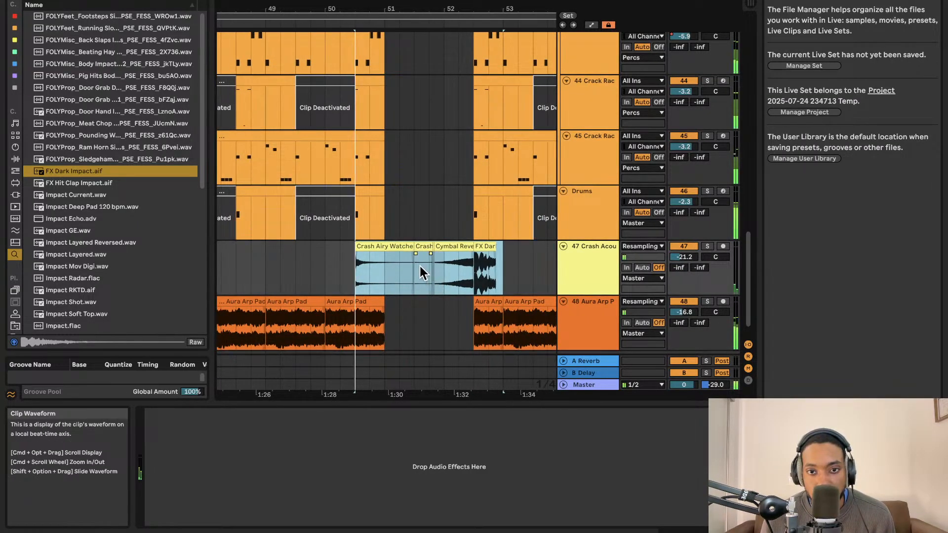
{"action": "scroll", "coordinate": [422, 269], "scroll_direction": "right", "scroll_amount": 1}
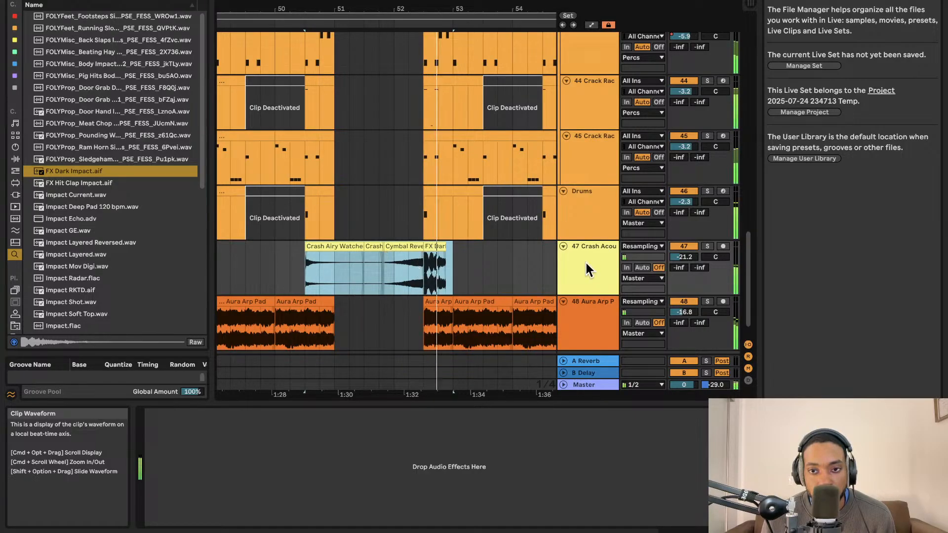
{"action": "scroll", "coordinate": [456, 257], "scroll_direction": "right", "scroll_amount": 3}
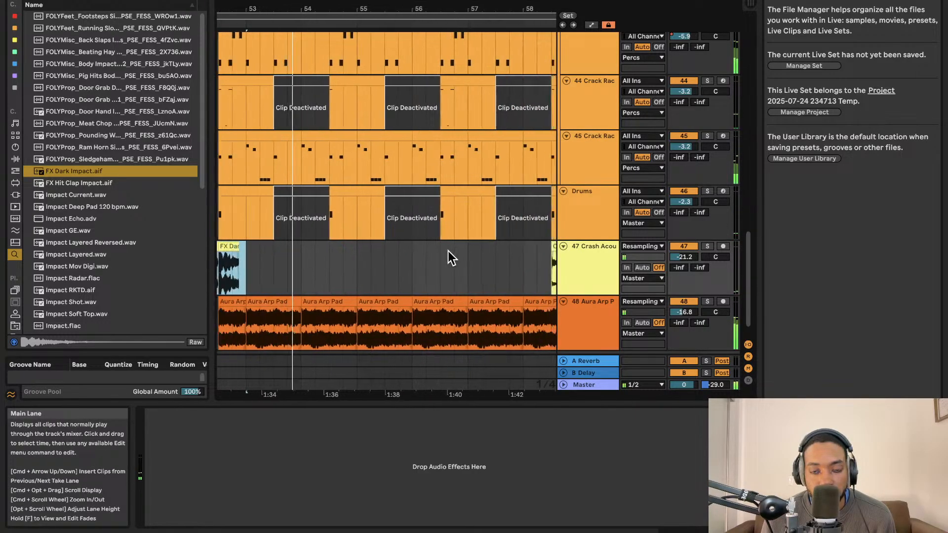
Examine the repeated sections and their transitions across all tracks through the end of the arrangement near bar 68 during playback
{"action": "scroll", "coordinate": [448, 251], "scroll_direction": "down", "scroll_amount": 3}
{"action": "scroll", "coordinate": [455, 254], "scroll_direction": "down", "scroll_amount": 5}
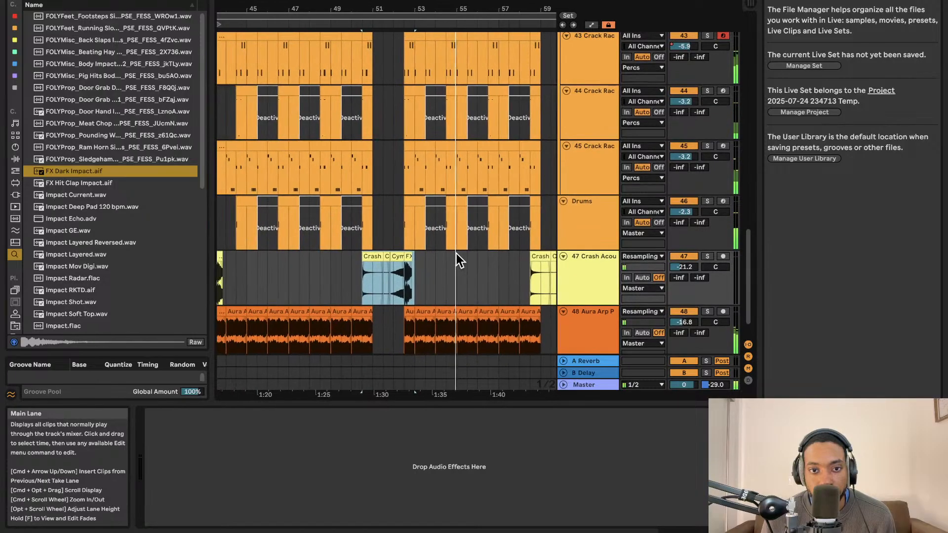
{"action": "scroll", "coordinate": [454, 253], "scroll_direction": "right", "scroll_amount": 3}
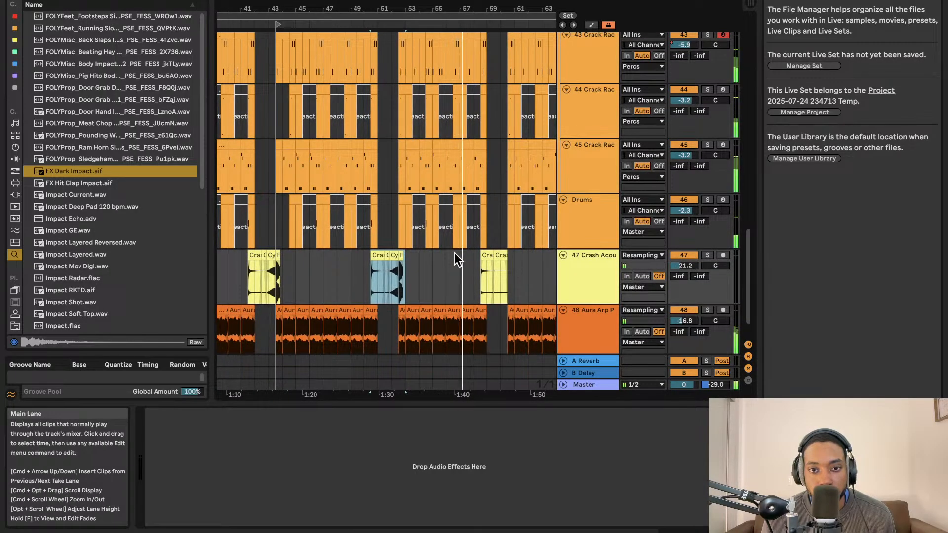
{"action": "scroll", "coordinate": [454, 253], "scroll_direction": "right", "scroll_amount": 3}
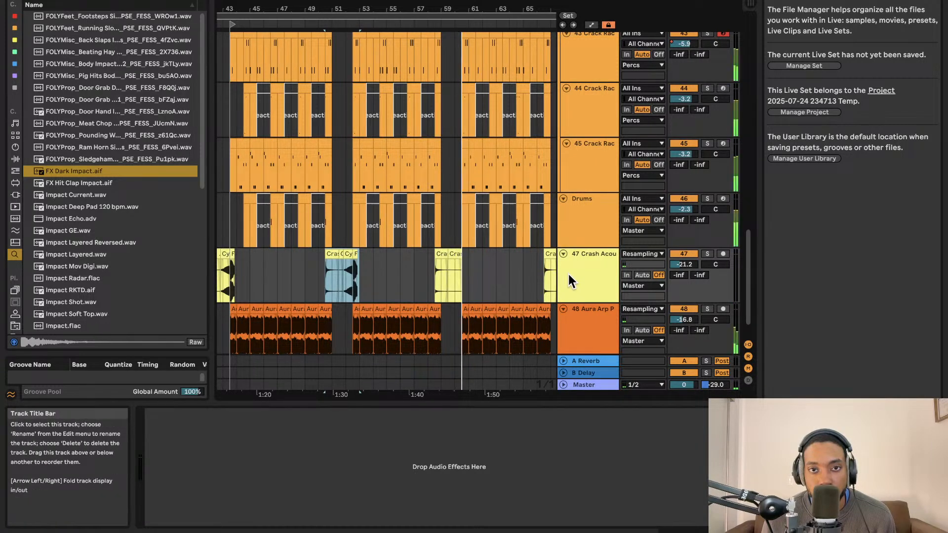
{"action": "scroll", "coordinate": [490, 265], "scroll_direction": "down", "scroll_amount": 3}
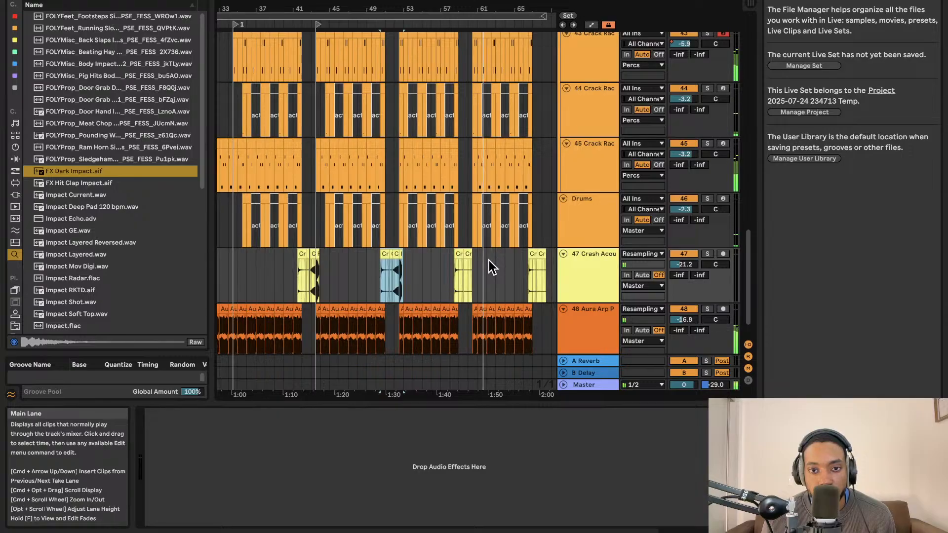
{"action": "scroll", "coordinate": [489, 255], "scroll_direction": "up", "scroll_amount": 5}
{"action": "scroll", "coordinate": [489, 256], "scroll_direction": "up", "scroll_amount": 5}
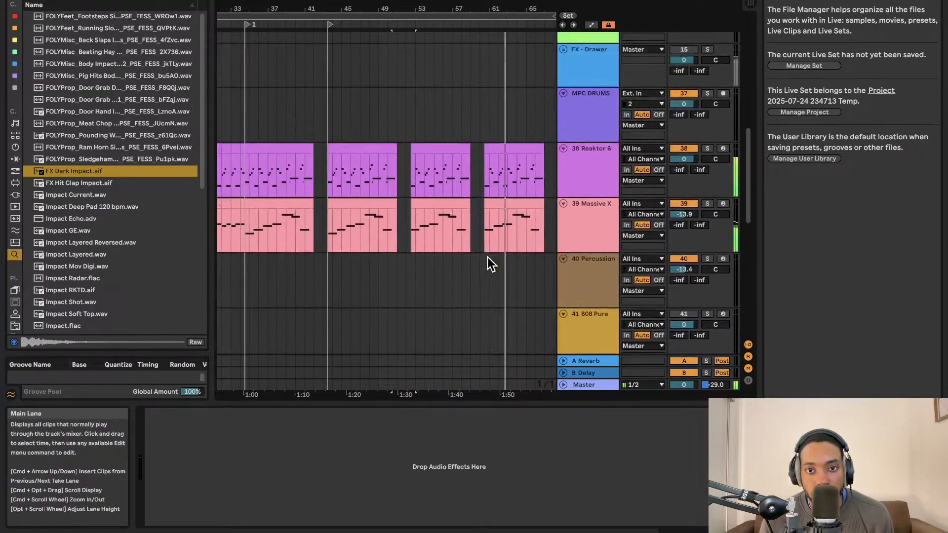
{"action": "scroll", "coordinate": [396, 84], "scroll_direction": "down", "scroll_amount": 3}
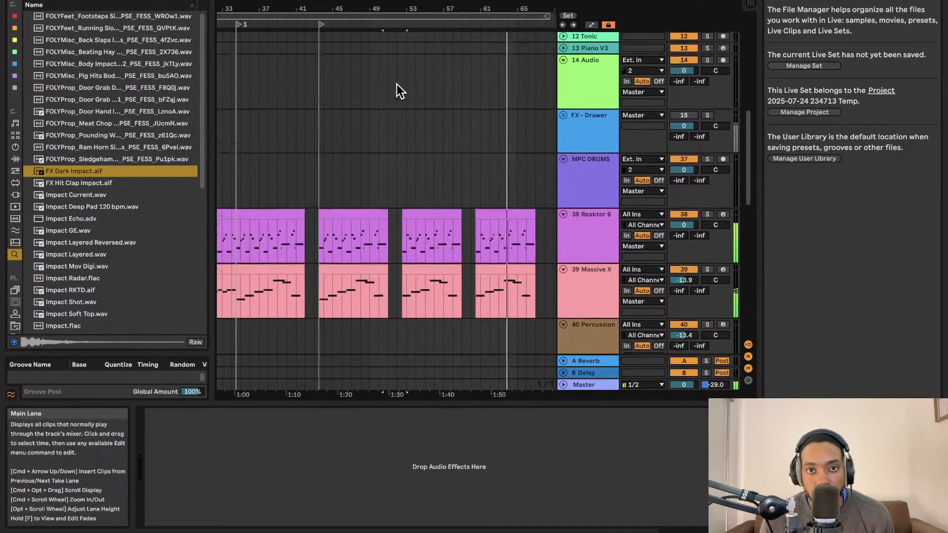
{"action": "scroll", "coordinate": [395, 85], "scroll_direction": "up", "scroll_amount": 3}
{"action": "scroll", "coordinate": [421, 70], "scroll_direction": "down", "scroll_amount": 10}
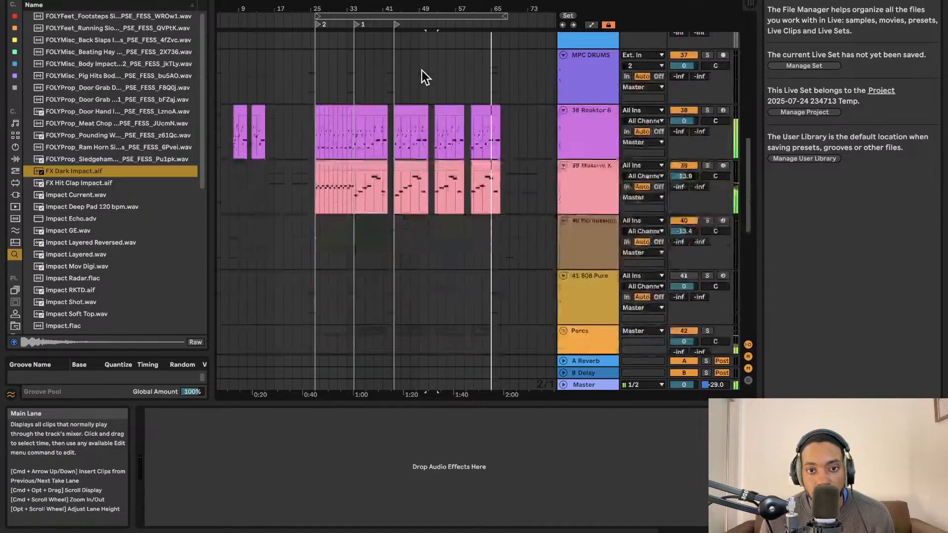
{"action": "scroll", "coordinate": [422, 72], "scroll_direction": "left", "scroll_amount": 1}
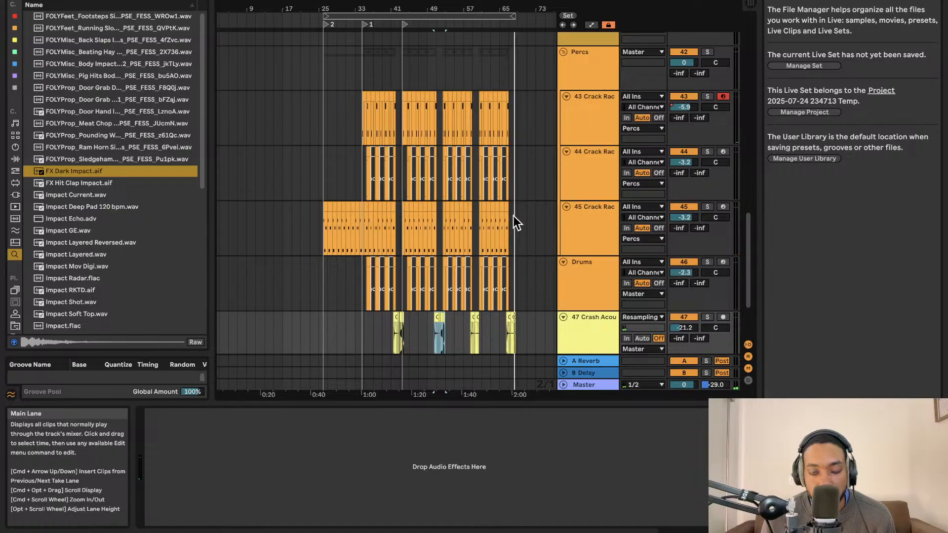
{"action": "scroll", "coordinate": [520, 177], "scroll_direction": "up", "scroll_amount": 3}
{"action": "scroll", "coordinate": [520, 176], "scroll_direction": "up", "scroll_amount": 5}
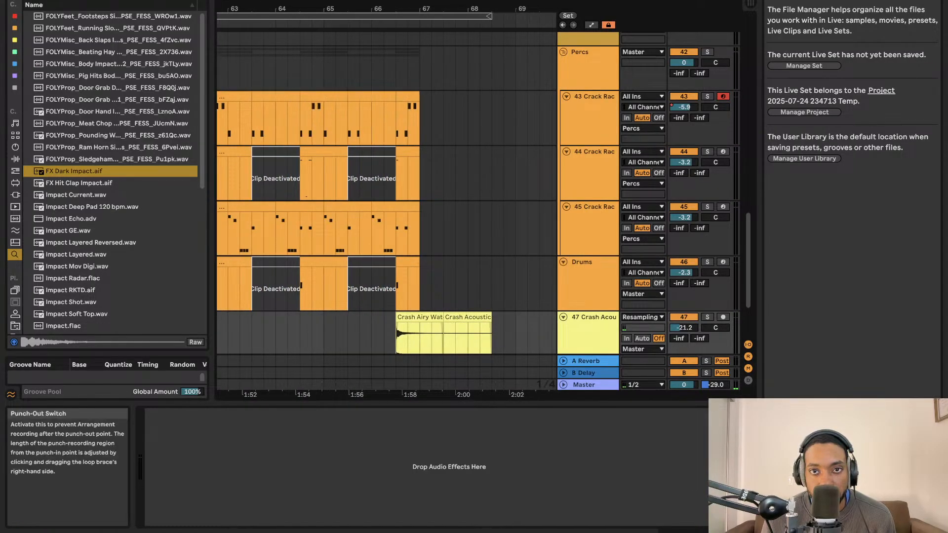
{"action": "scroll", "coordinate": [448, 182], "scroll_direction": "left", "scroll_amount": 10}
{"action": "scroll", "coordinate": [426, 199], "scroll_direction": "down", "scroll_amount": 5}
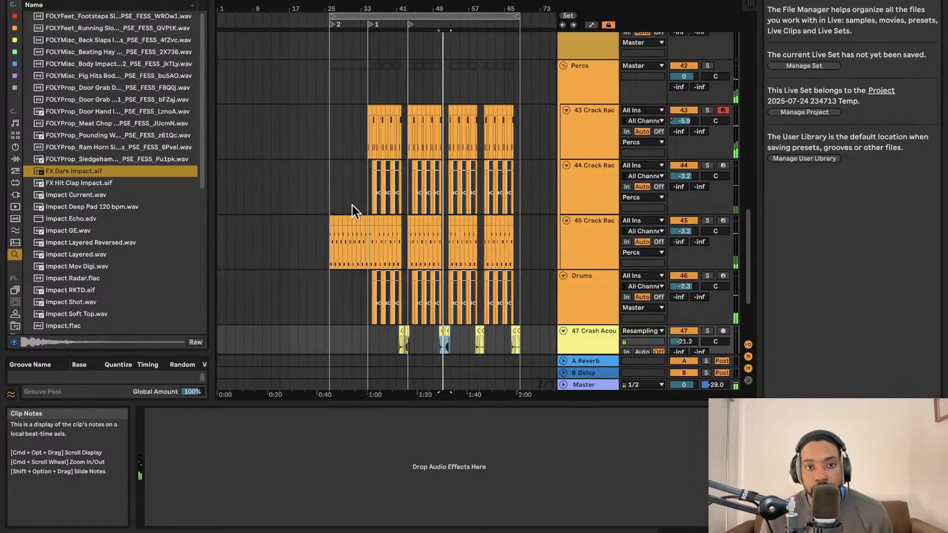
Play the arrangement from locator 2 near bar 26 and solo track 38 Reaktor 6
{"action": "left_click", "coordinate": [329, 232]}
{"action": "scroll", "coordinate": [439, 226], "scroll_direction": "down", "scroll_amount": 2}
{"action": "scroll", "coordinate": [431, 214], "scroll_direction": "up", "scroll_amount": 3}
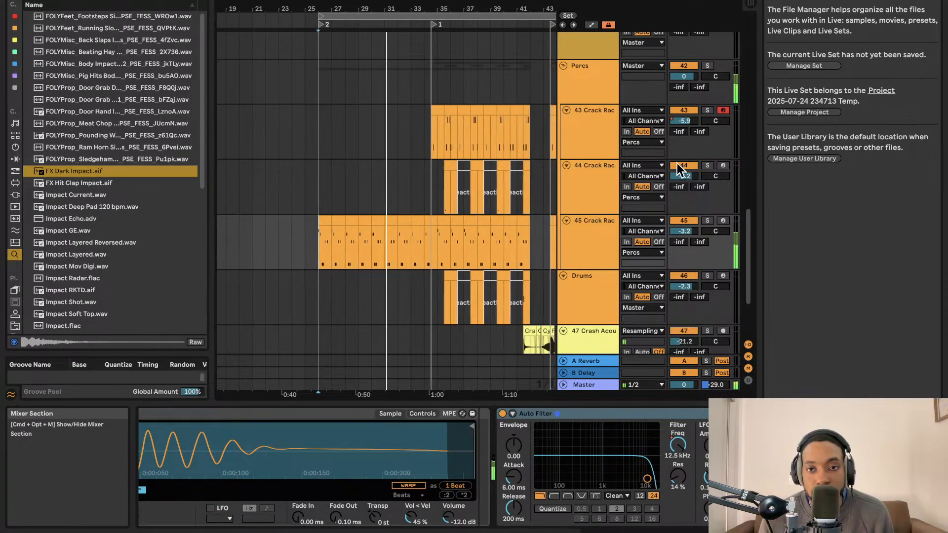
{"action": "scroll", "coordinate": [591, 159], "scroll_direction": "up", "scroll_amount": 3}
{"action": "scroll", "coordinate": [590, 159], "scroll_direction": "up", "scroll_amount": 5}
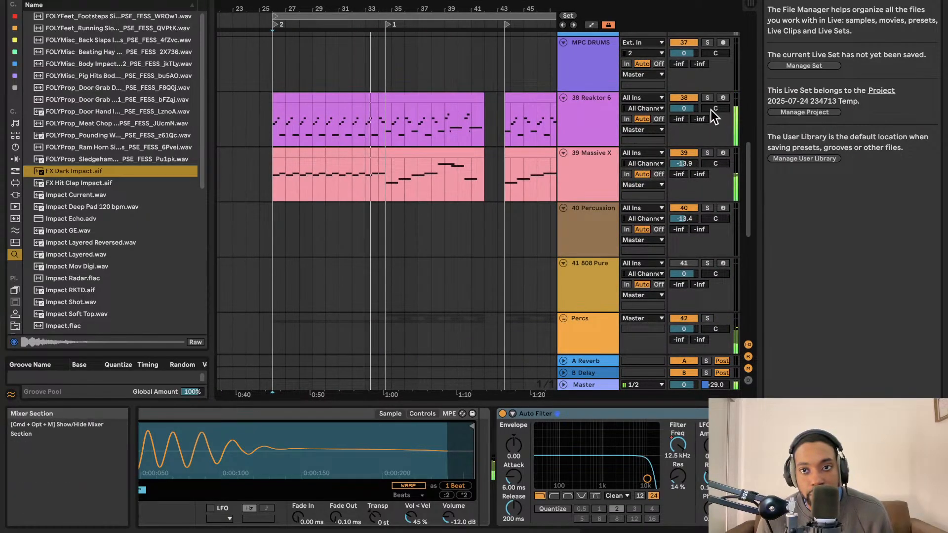
{"action": "left_click", "coordinate": [707, 98]}
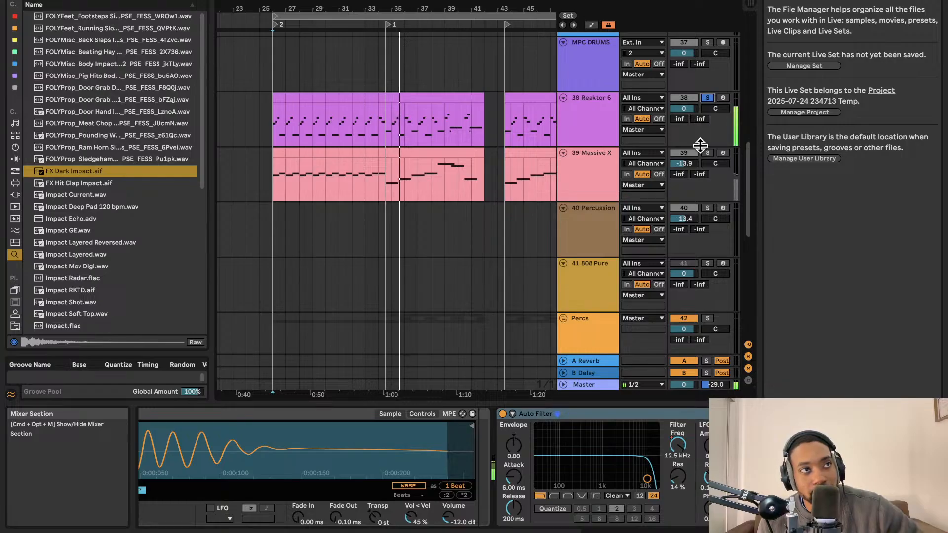
Open the Reaktor 6 plug-in on track 38, examine how its Bento Box modules and Driver are patched, and close it
{"action": "left_click", "coordinate": [591, 117]}
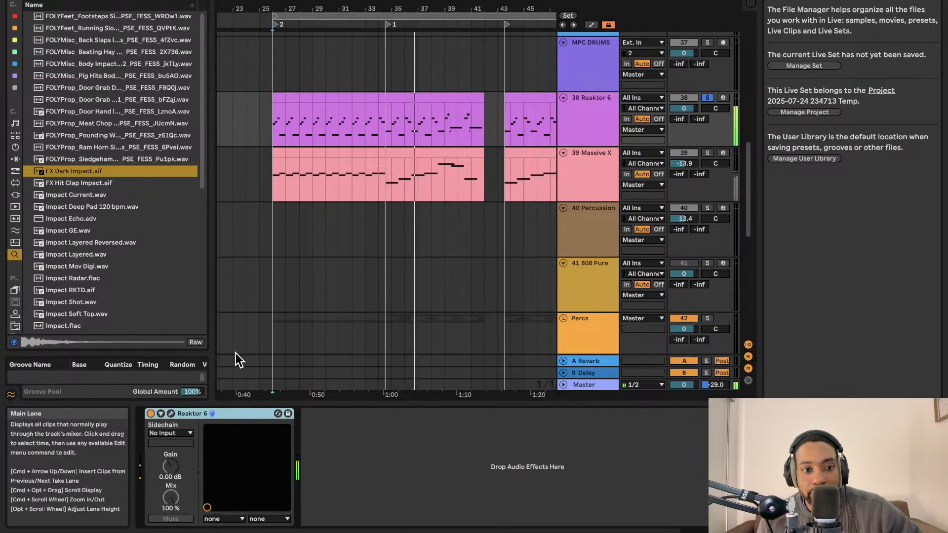
{"action": "left_click", "coordinate": [170, 413]}
{"action": "scroll", "coordinate": [504, 352], "scroll_direction": "down", "scroll_amount": 2}
{"action": "scroll", "coordinate": [504, 352], "scroll_direction": "right", "scroll_amount": 5}
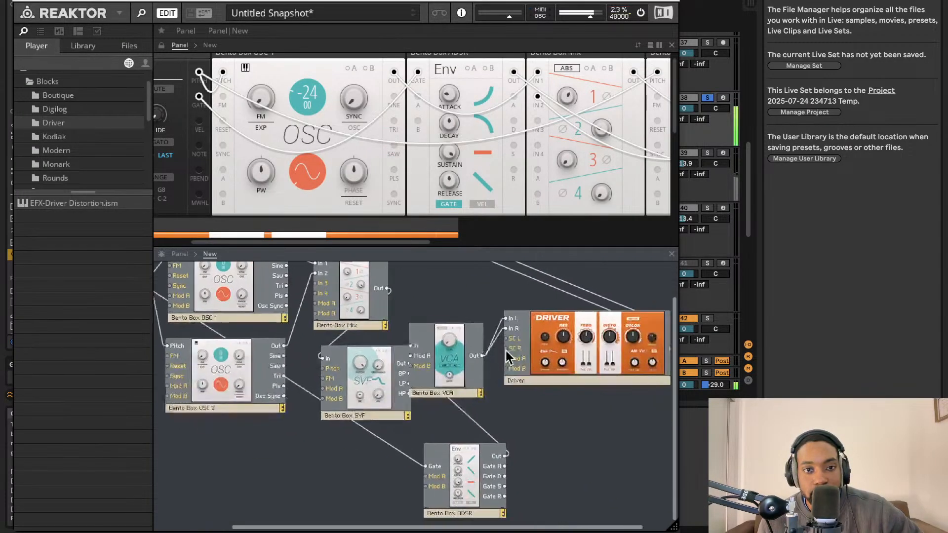
{"action": "scroll", "coordinate": [183, 71], "scroll_direction": "up", "scroll_amount": 1}
{"action": "scroll", "coordinate": [184, 71], "scroll_direction": "left", "scroll_amount": 1}
{"action": "scroll", "coordinate": [292, 340], "scroll_direction": "up", "scroll_amount": 2}
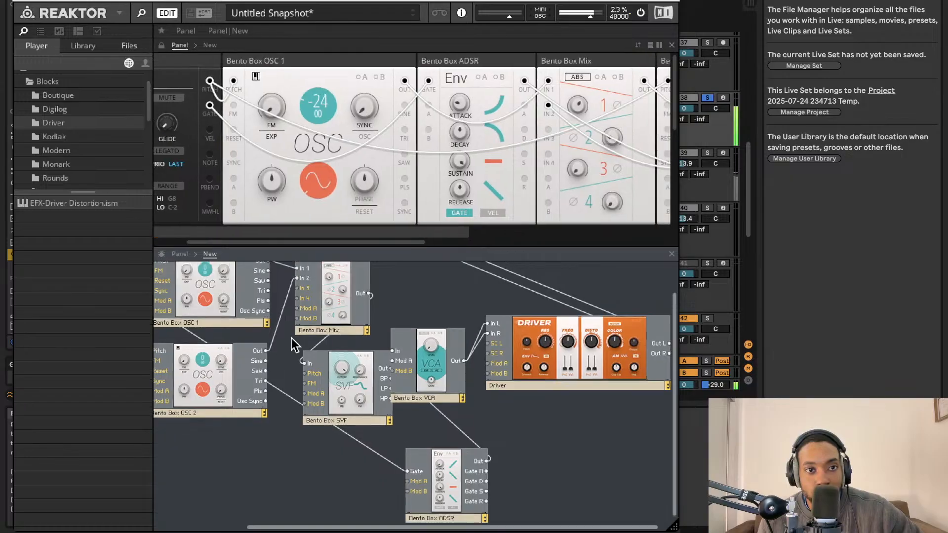
{"action": "scroll", "coordinate": [82, 106], "scroll_direction": "up", "scroll_amount": 1}
{"action": "left_click", "coordinate": [17, 3]}
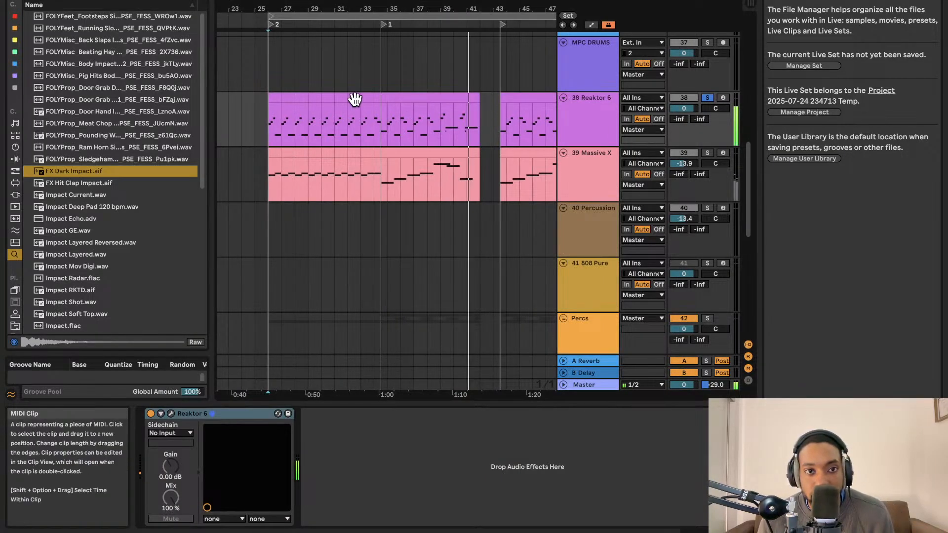
Unsolo track 38 and play the arrangement from around bar 27 with the full mix, following it past bar 55
{"action": "key", "text": "space"}
{"action": "left_click", "coordinate": [286, 63]}
{"action": "left_click", "coordinate": [705, 98]}
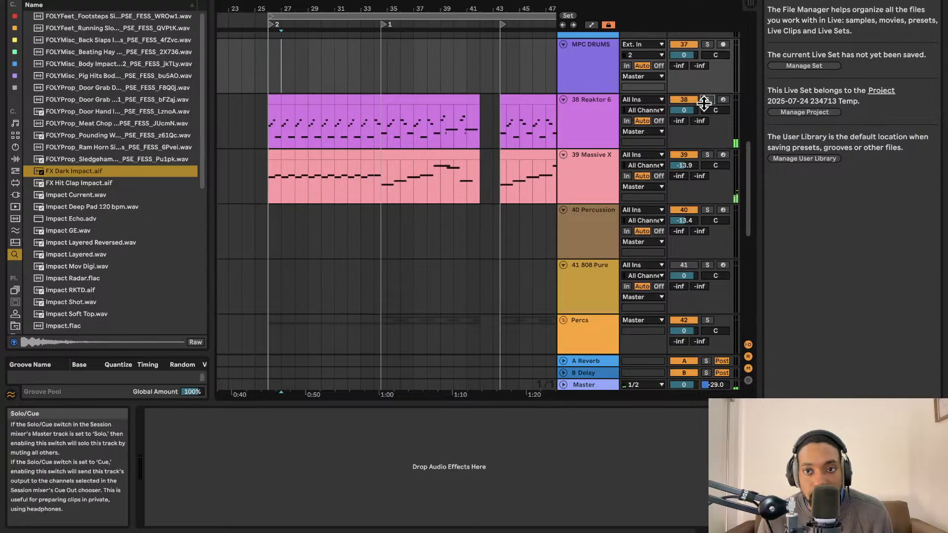
{"action": "key", "text": "space"}
{"action": "scroll", "coordinate": [496, 155], "scroll_direction": "down", "scroll_amount": 1}
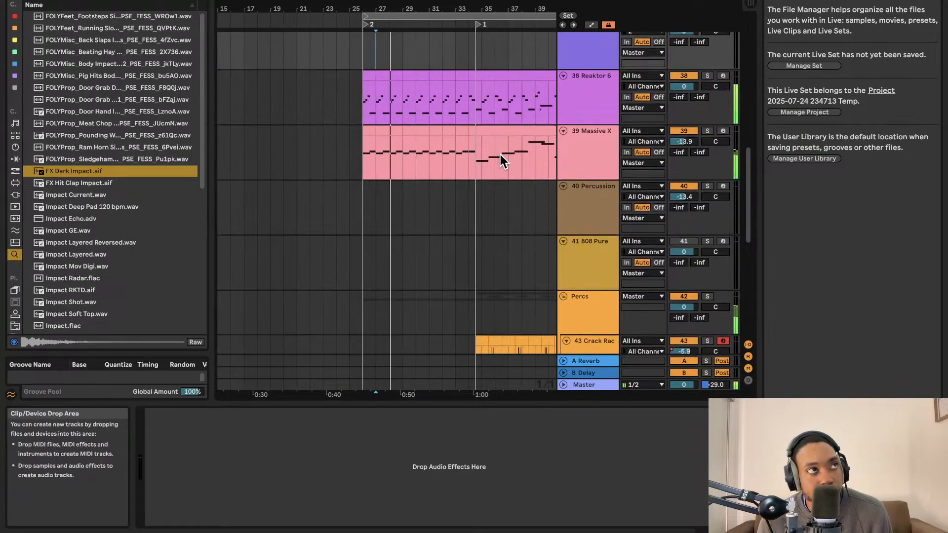
{"action": "scroll", "coordinate": [501, 153], "scroll_direction": "up", "scroll_amount": 2}
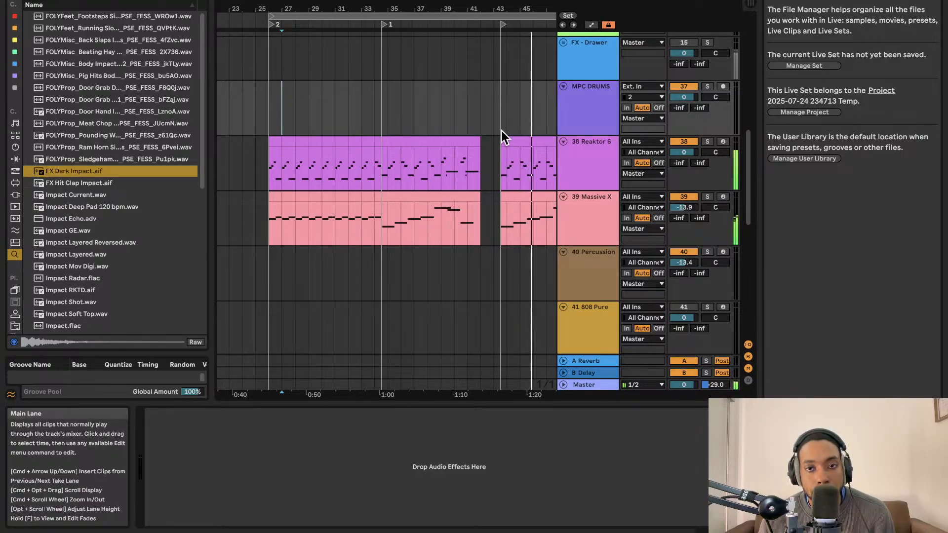
{"action": "scroll", "coordinate": [501, 131], "scroll_direction": "right", "scroll_amount": 1}
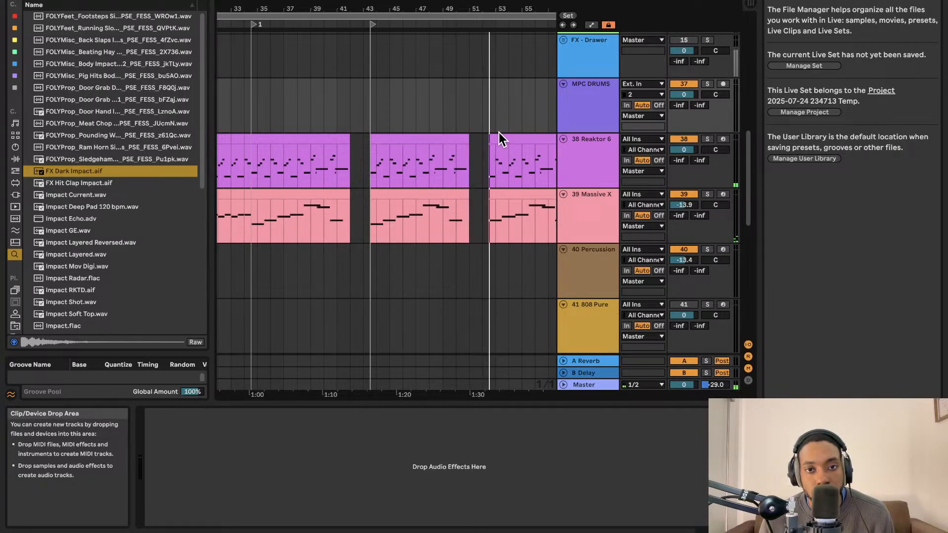
{"action": "scroll", "coordinate": [499, 132], "scroll_direction": "down", "scroll_amount": 5}
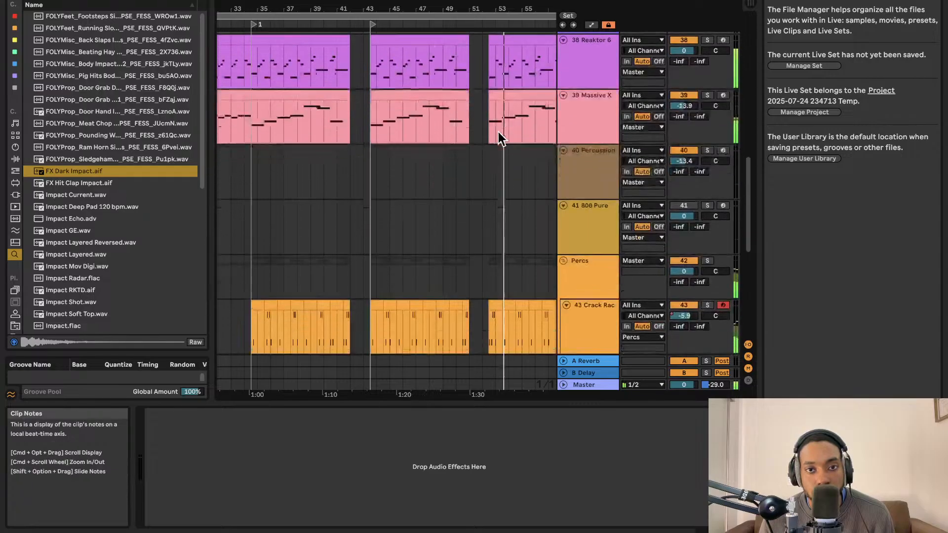
{"action": "scroll", "coordinate": [498, 133], "scroll_direction": "down", "scroll_amount": 3}
{"action": "scroll", "coordinate": [499, 132], "scroll_direction": "up", "scroll_amount": 3}
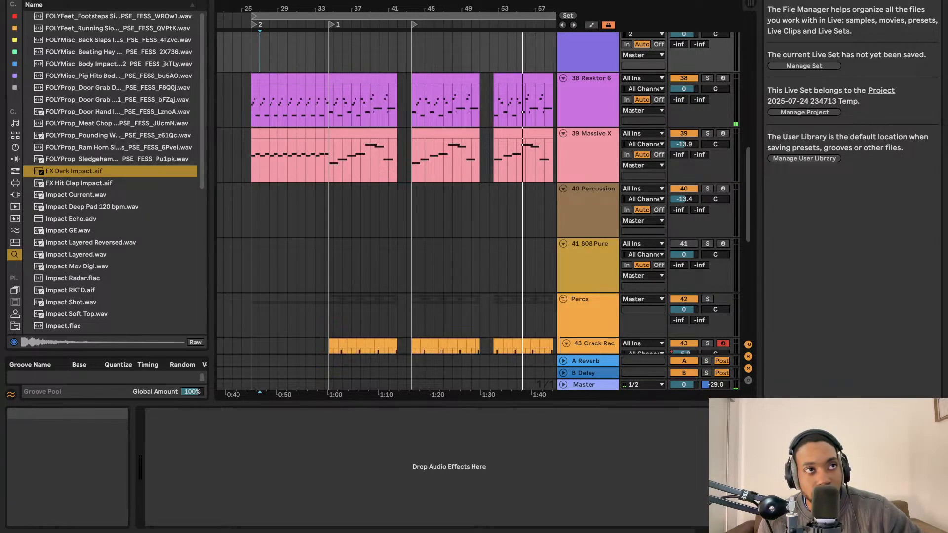
Review the Reaktor 6 oscillator, filter and Driver modules once more, close the plug-in and resume playback from an earlier section
{"action": "left_click", "coordinate": [583, 111]}
{"action": "left_click", "coordinate": [173, 414]}
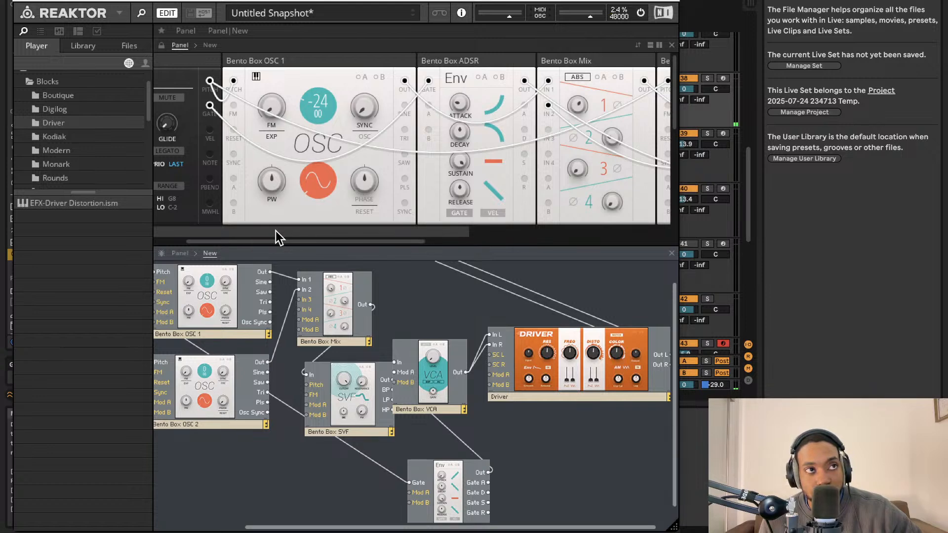
{"action": "left_click", "coordinate": [22, 3]}
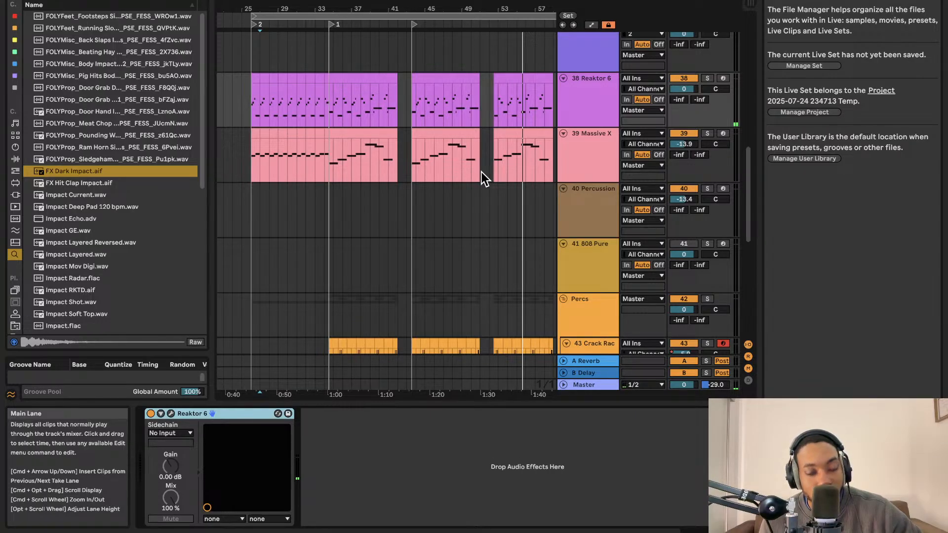
{"action": "left_click", "coordinate": [314, 23]}
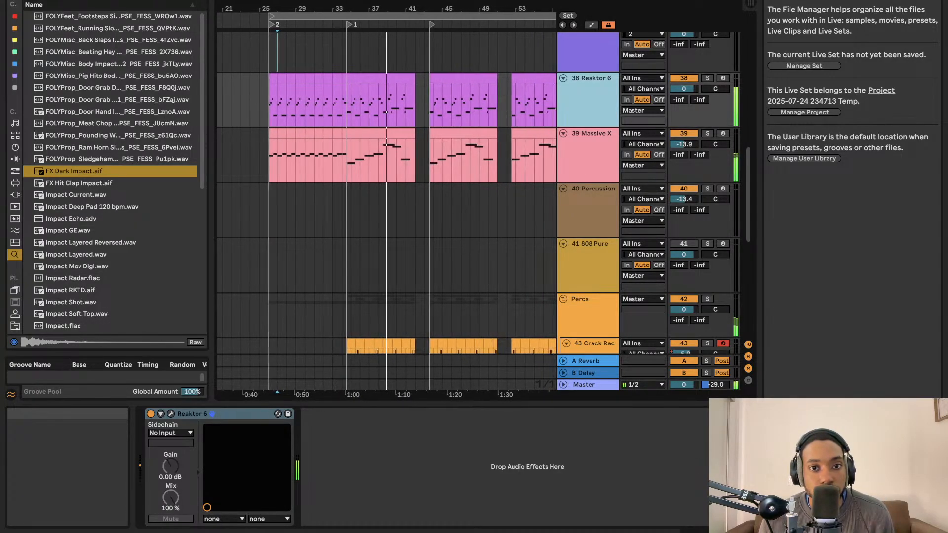
Add the FabFilter Pro-L 2 limiter at the end of the Master track's device chain
{"action": "left_click", "coordinate": [606, 382]}
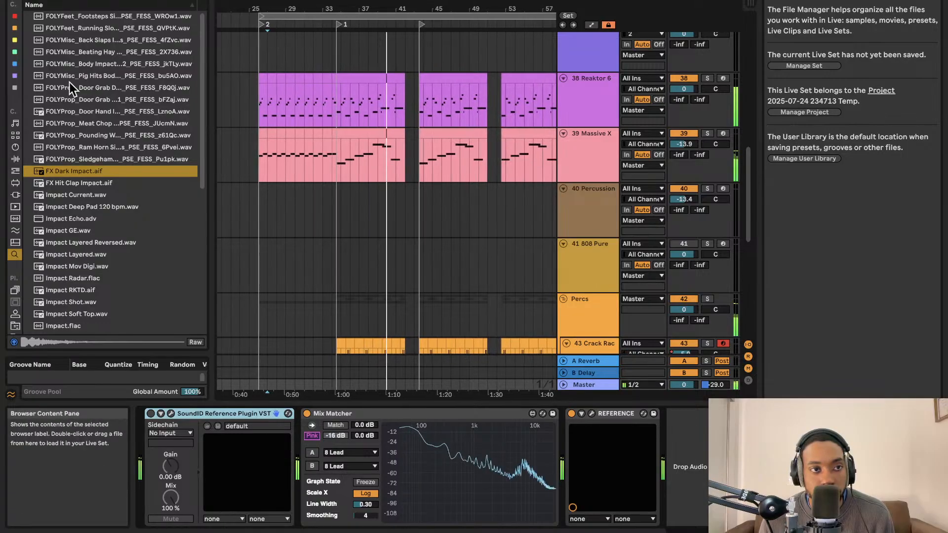
{"action": "left_click", "coordinate": [13, 194]}
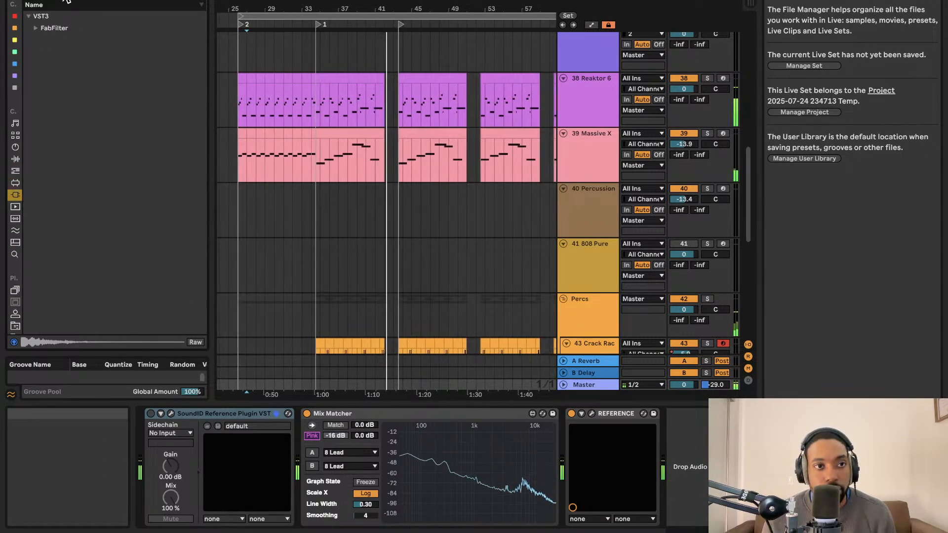
{"action": "left_click", "coordinate": [40, 28]}
{"action": "left_click_drag", "start_coordinate": [82, 132], "coordinate": [695, 442]}
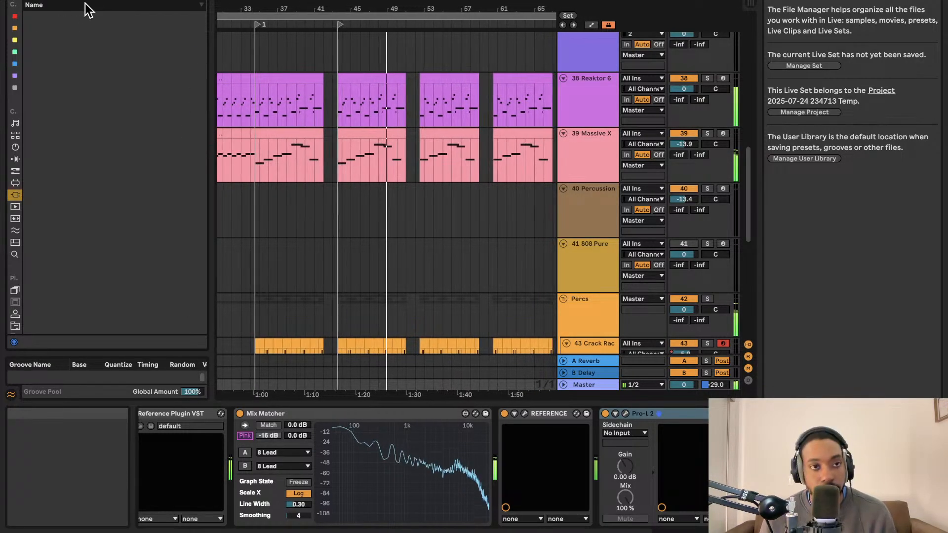
Insert Multiband Dynamics on the Master track between the REFERENCE plug-in and Pro-L 2
{"action": "left_click", "coordinate": [15, 183]}
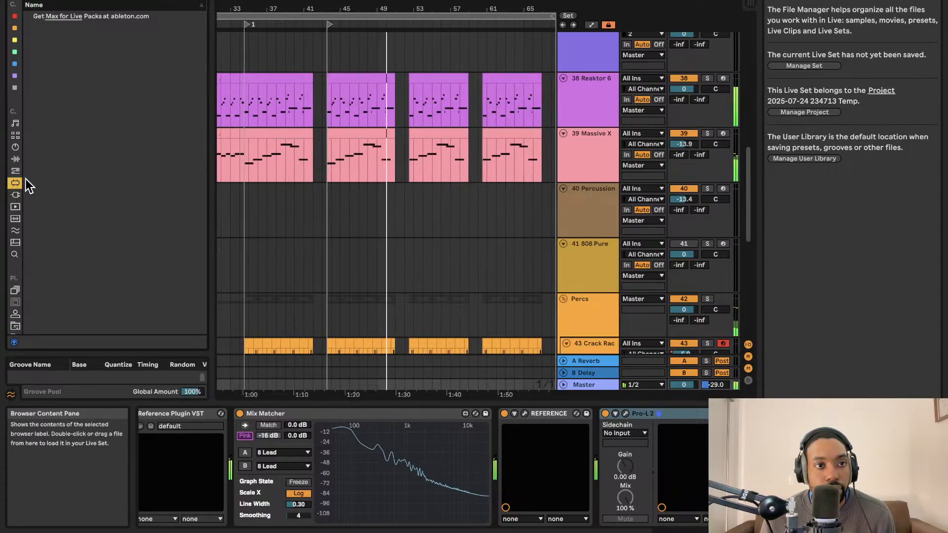
{"action": "left_click", "coordinate": [15, 158]}
{"action": "left_click", "coordinate": [29, 25]}
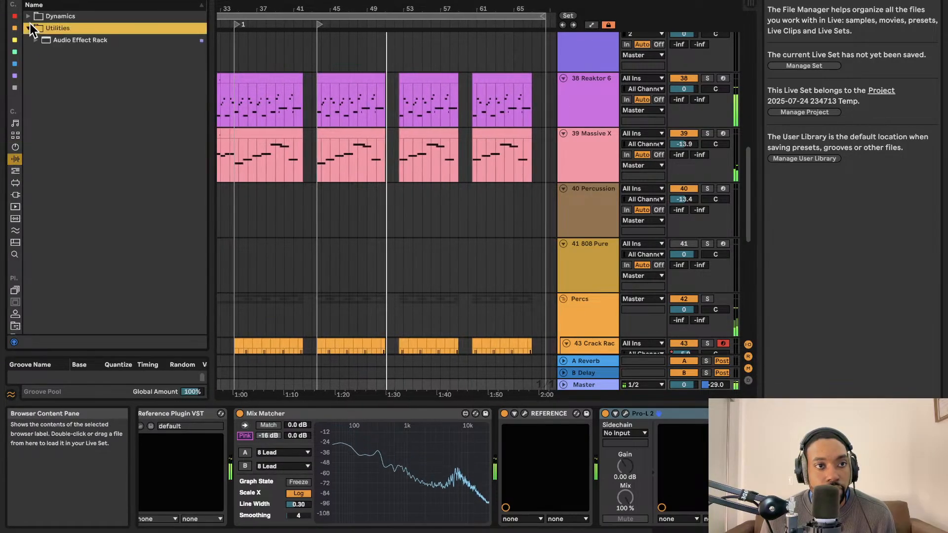
{"action": "left_click", "coordinate": [30, 16]}
{"action": "mouse_move", "coordinate": [47, 27]}
{"action": "left_mouse_down"}
{"action": "mouse_move", "coordinate": [507, 323]}
{"action": "mouse_move", "coordinate": [594, 425]}
{"action": "left_mouse_up"}
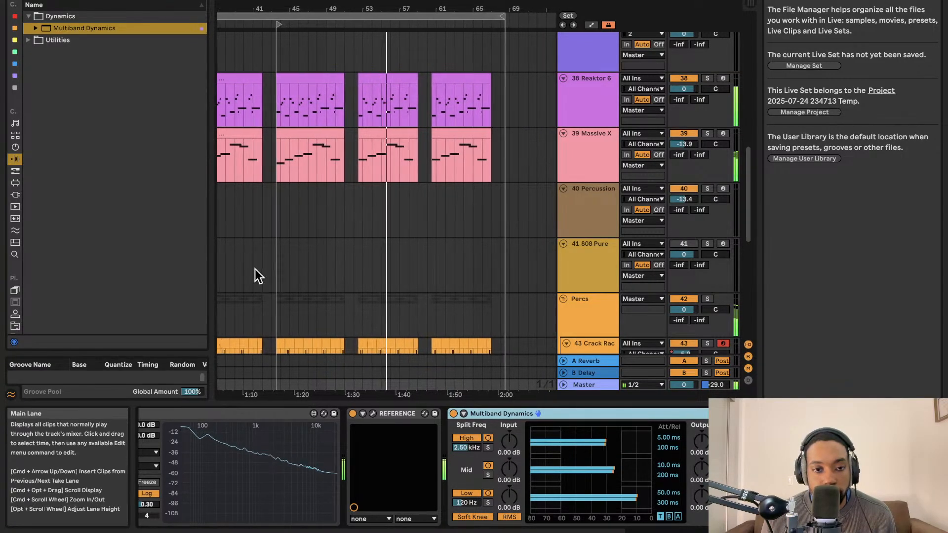
Look through the audio effects' Utilities and Dynamics categories and filter the audio effects with the search text "gl"
{"action": "left_click", "coordinate": [31, 40]}
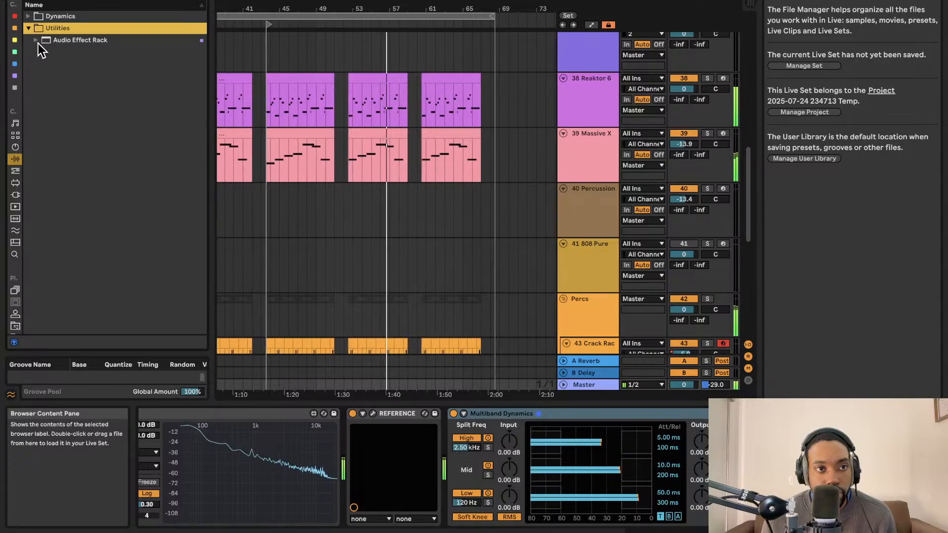
{"action": "left_click", "coordinate": [37, 40]}
{"action": "left_click", "coordinate": [31, 16]}
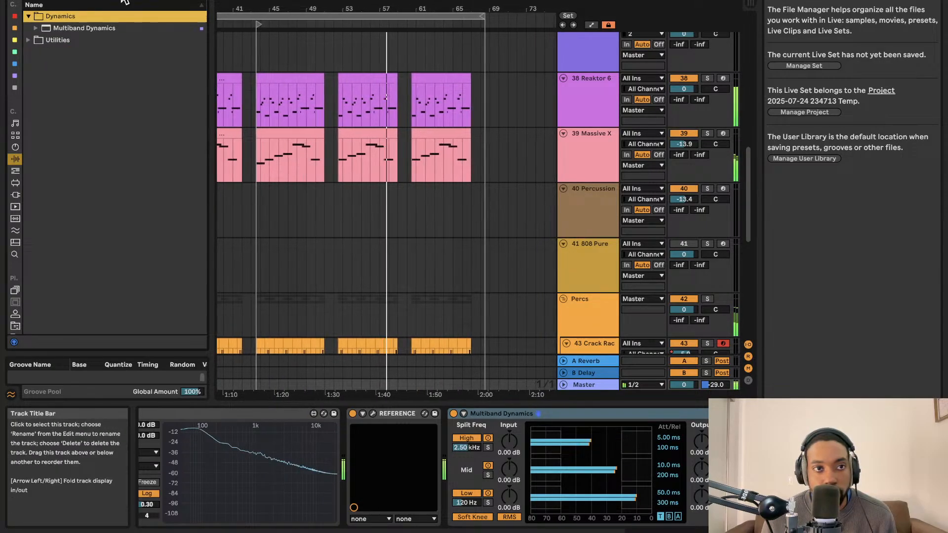
{"action": "left_click", "coordinate": [94, 0]}
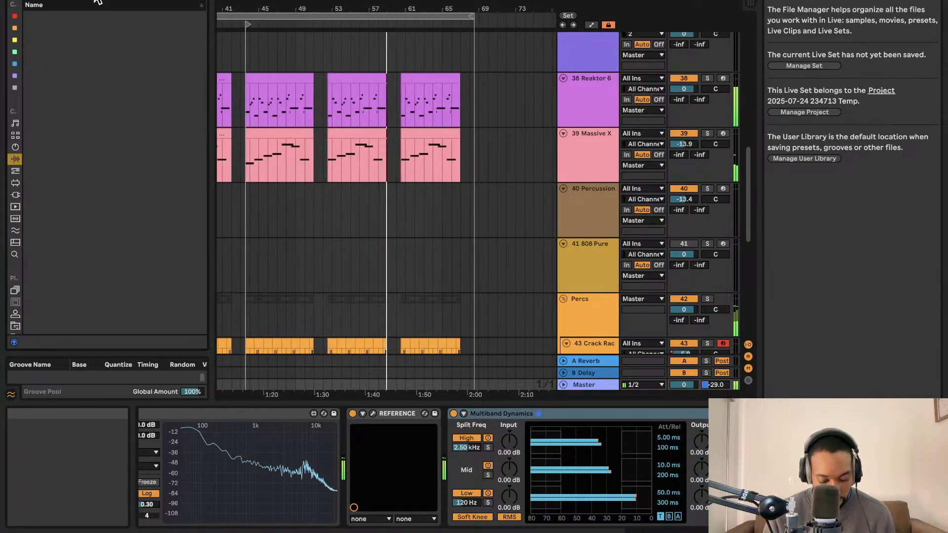
{"action": "left_click", "coordinate": [15, 194]}
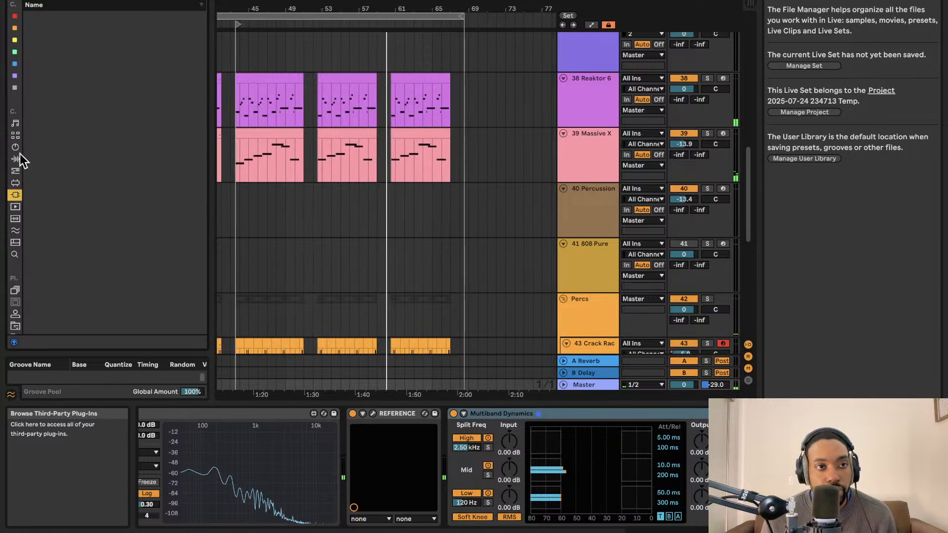
{"action": "left_click", "coordinate": [16, 158]}
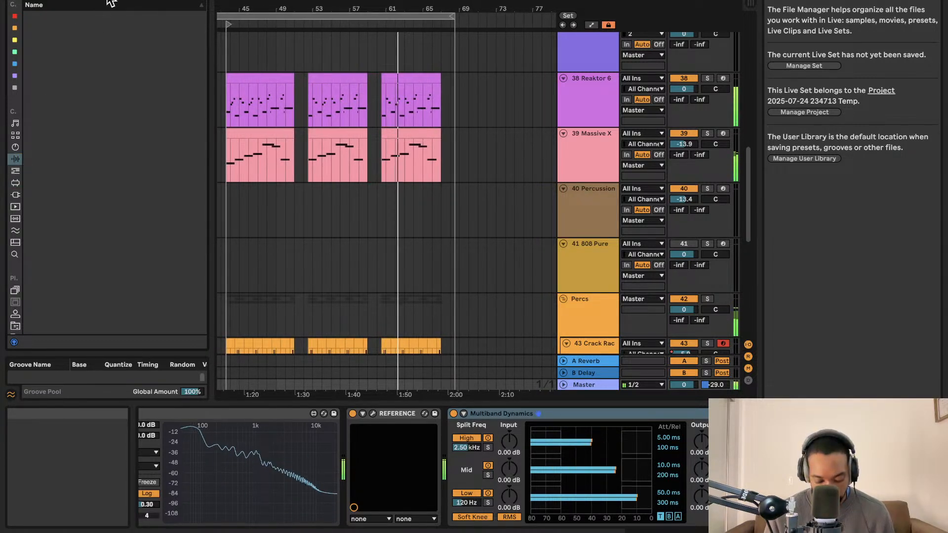
{"action": "type", "text": "gl"}
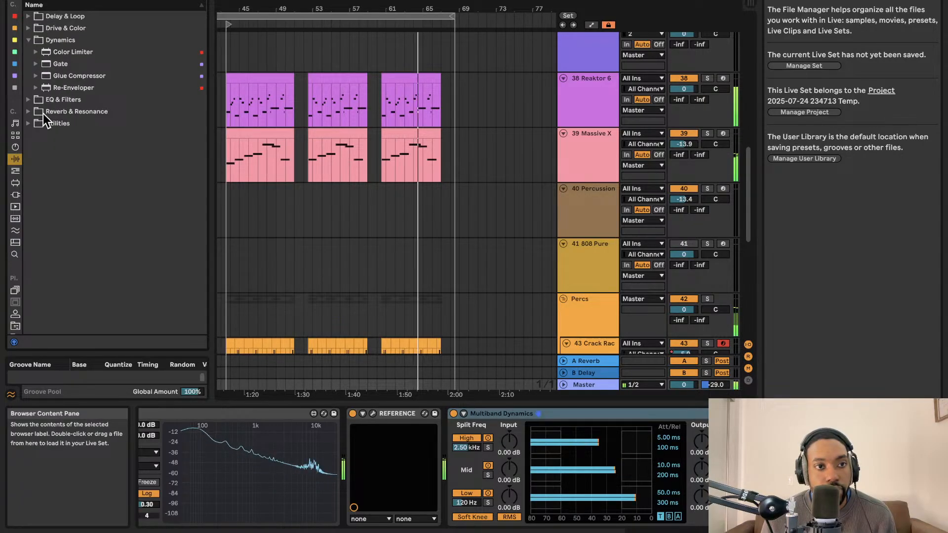
Load the Drum Buss effect from the Drive & Color category onto the Drums track
{"action": "left_click", "coordinate": [30, 16]}
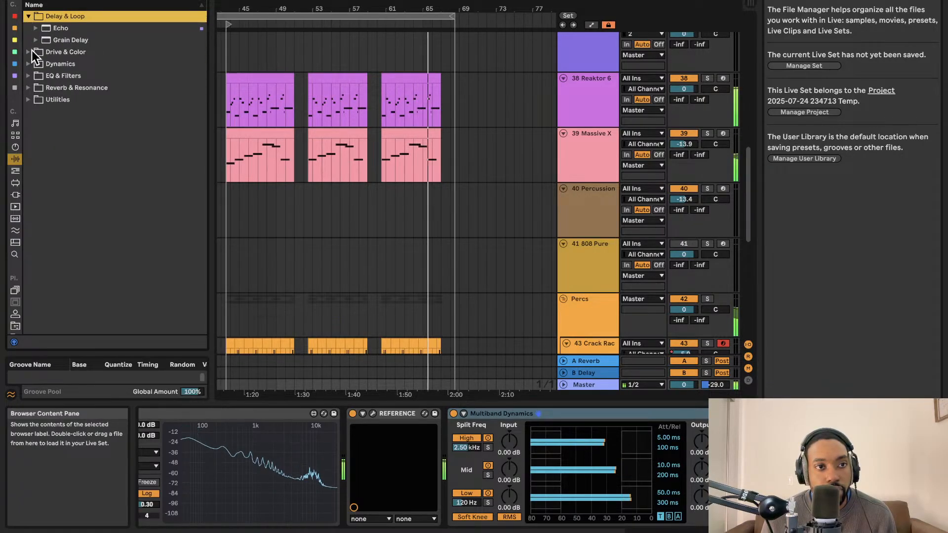
{"action": "left_click", "coordinate": [29, 51]}
{"action": "left_click_drag", "start_coordinate": [56, 52], "coordinate": [611, 210]}
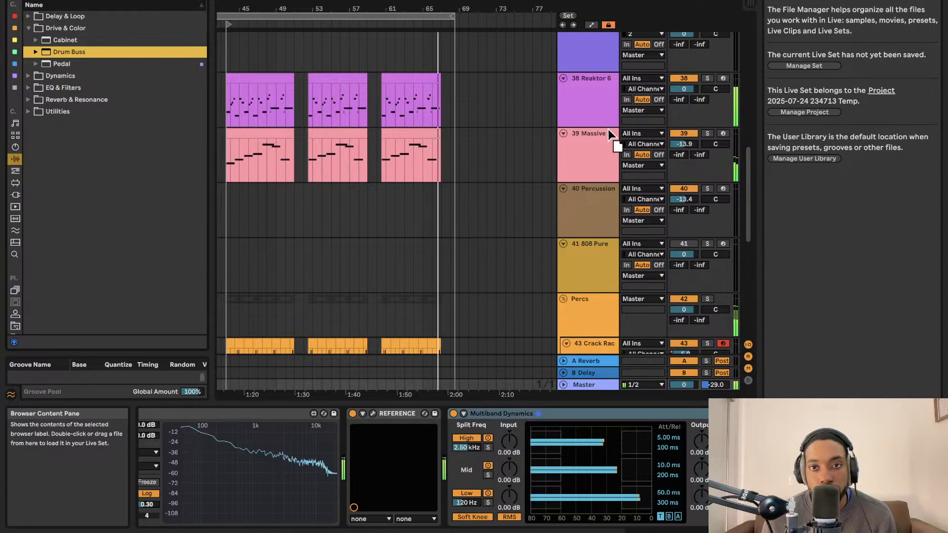
{"action": "left_click_drag", "start_coordinate": [588, 328], "coordinate": [602, 254]}
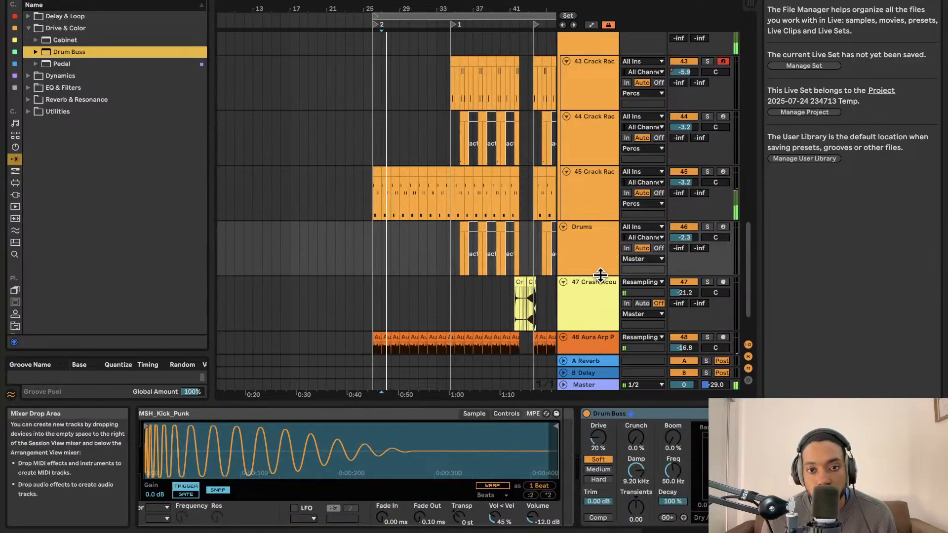
While the drum section plays, set the Drums track's Drum Buss to Crunch 2.4 %, Boom 0.0 % and Transients 0.06
{"action": "left_click", "coordinate": [468, 29]}
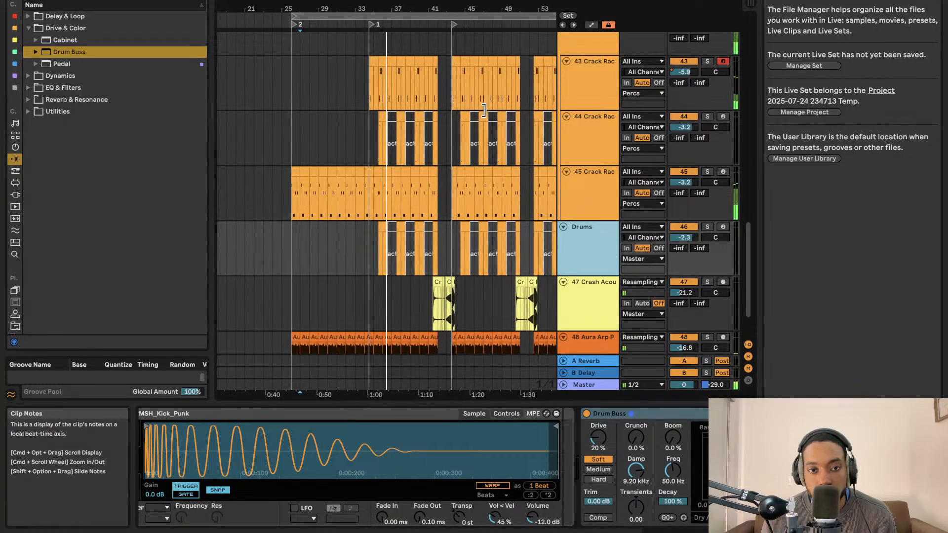
{"action": "double_click", "coordinate": [594, 250]}
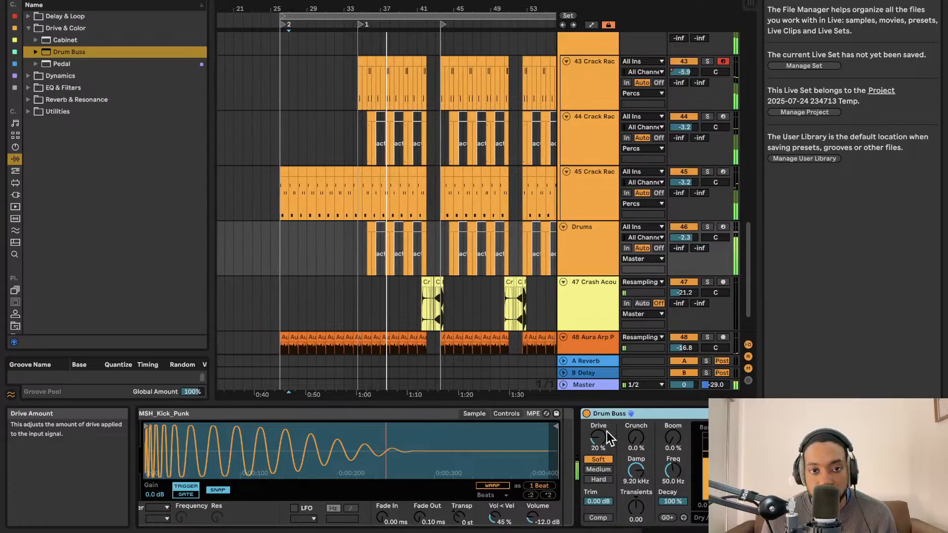
{"action": "left_click_drag", "start_coordinate": [629, 441], "coordinate": [674, 434]}
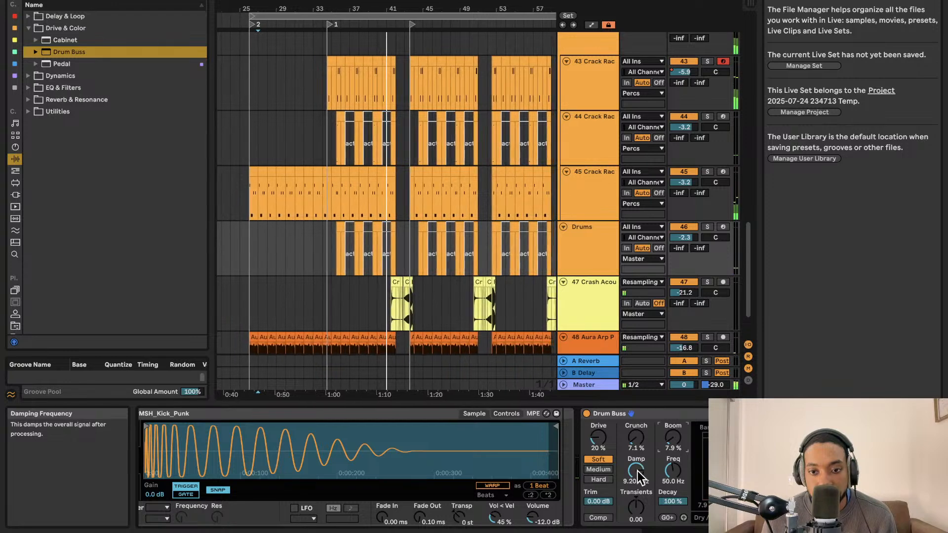
{"action": "left_click_drag", "start_coordinate": [634, 493], "coordinate": [632, 490]}
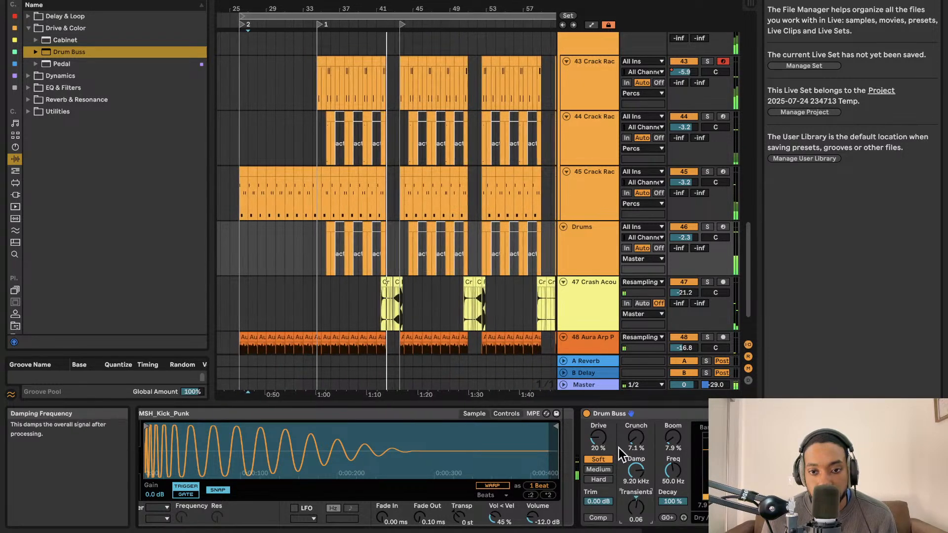
{"action": "left_click_drag", "start_coordinate": [636, 437], "coordinate": [662, 450]}
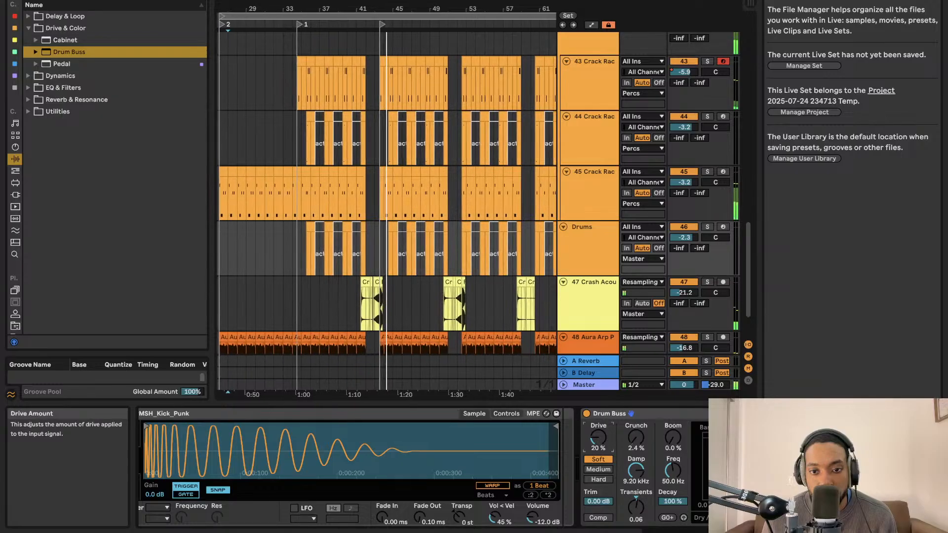
{"action": "left_click", "coordinate": [600, 443]}
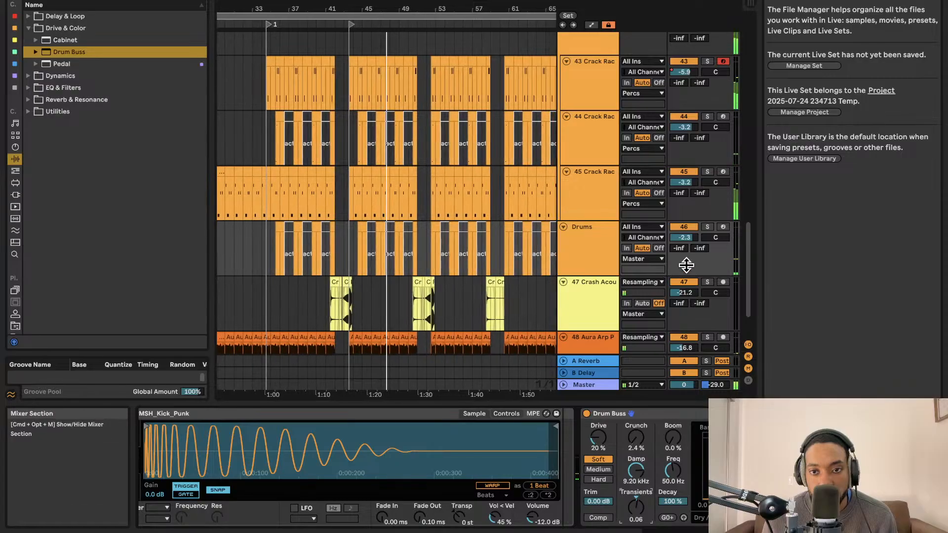
Lower the Drums track volume to -4.3 dB and the track 47 crash volume to -24.4 dB
{"action": "left_click_drag", "start_coordinate": [686, 236], "coordinate": [686, 245]}
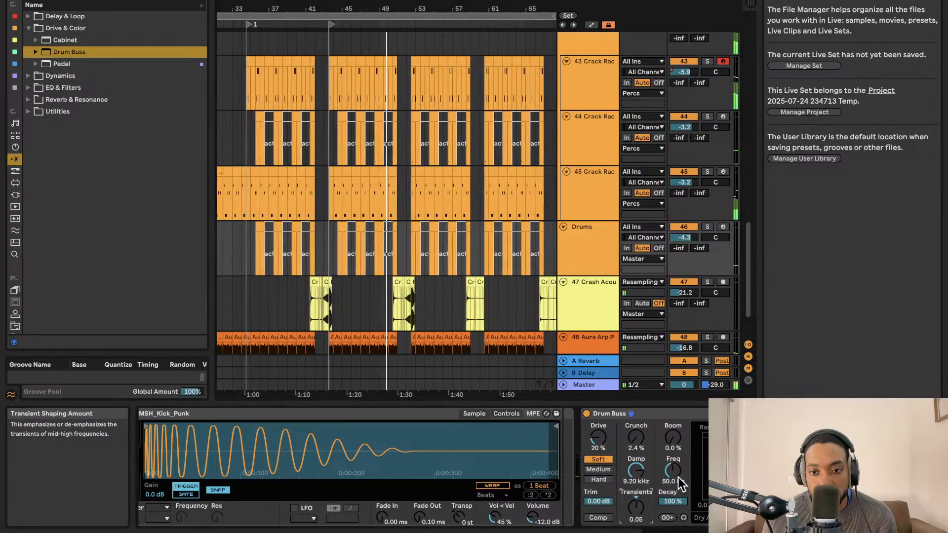
{"action": "left_click_drag", "start_coordinate": [681, 295], "coordinate": [682, 302]}
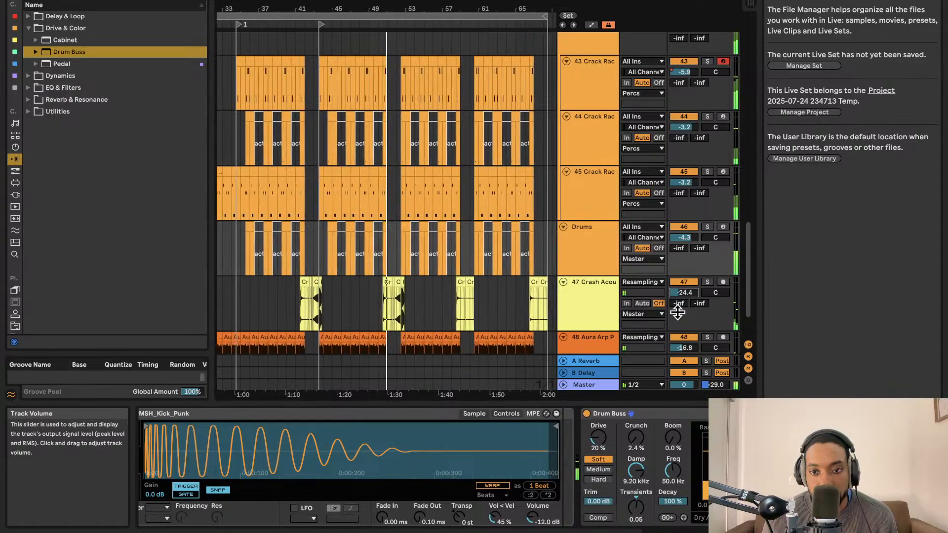
Reduce the Drum Buss Drive to 7.9 % and compare the Medium distortion type before returning it to Soft
{"action": "left_click_drag", "start_coordinate": [598, 438], "coordinate": [598, 449]}
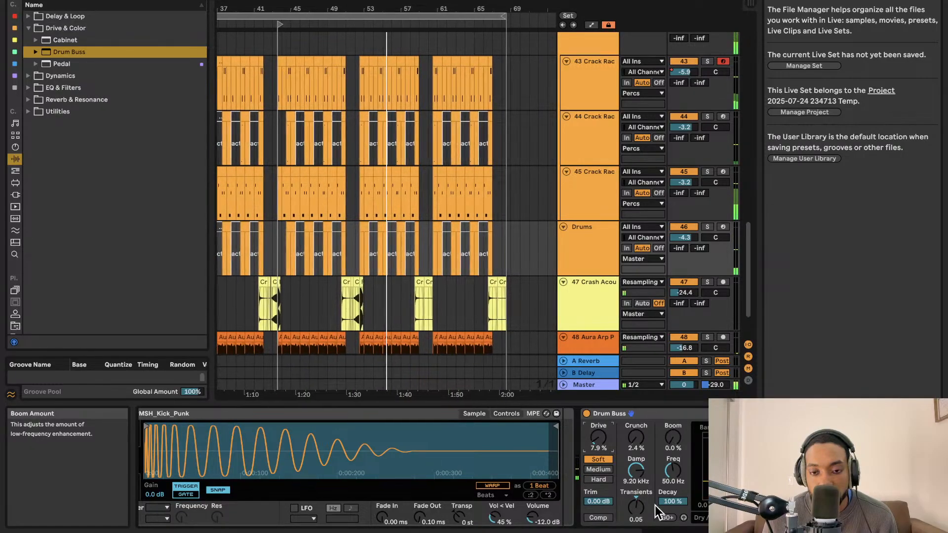
{"action": "left_click", "coordinate": [607, 470]}
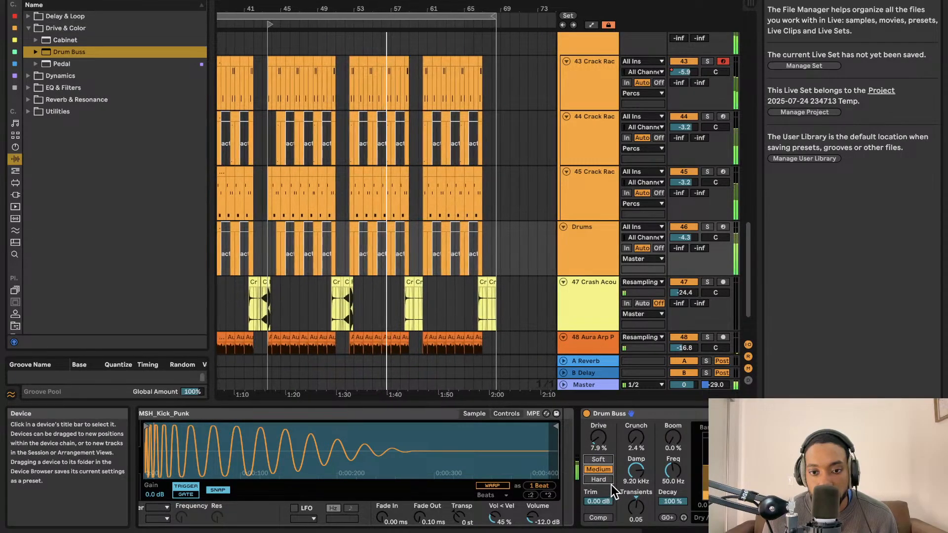
{"action": "left_click", "coordinate": [598, 459]}
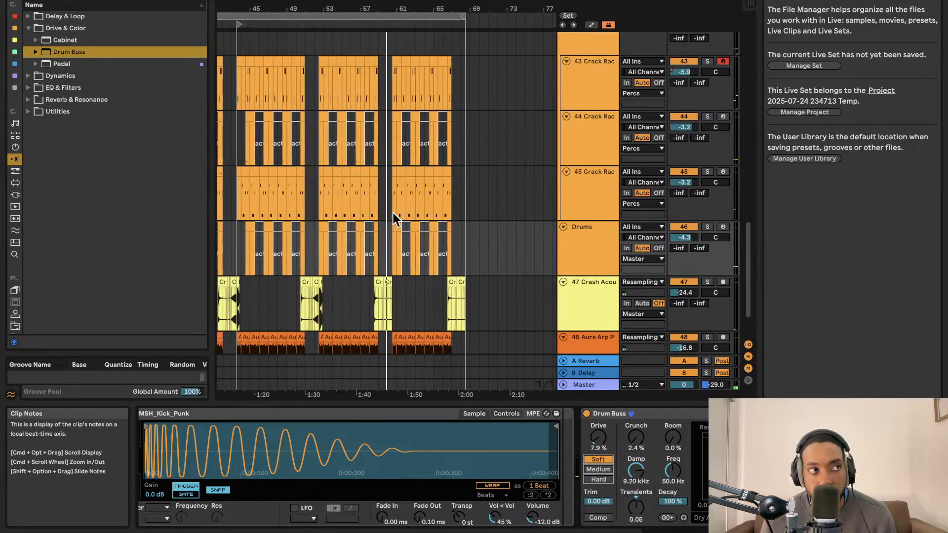
Reset the Master's peak level reading in the Session View mixer and check its level repeatedly as the arrangement plays
{"action": "left_click", "coordinate": [586, 231]}
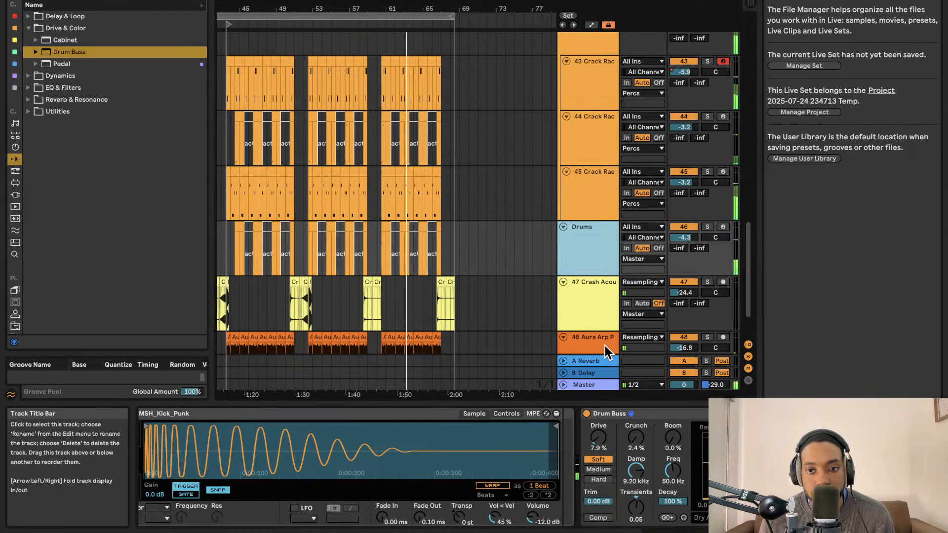
{"action": "key", "text": "Tab"}
{"action": "left_click", "coordinate": [703, 310]}
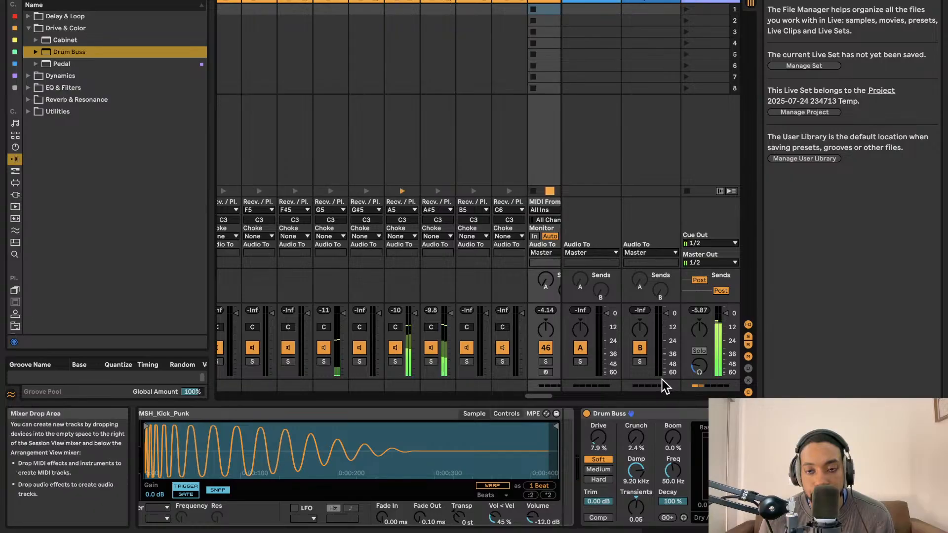
{"action": "left_click", "coordinate": [700, 311]}
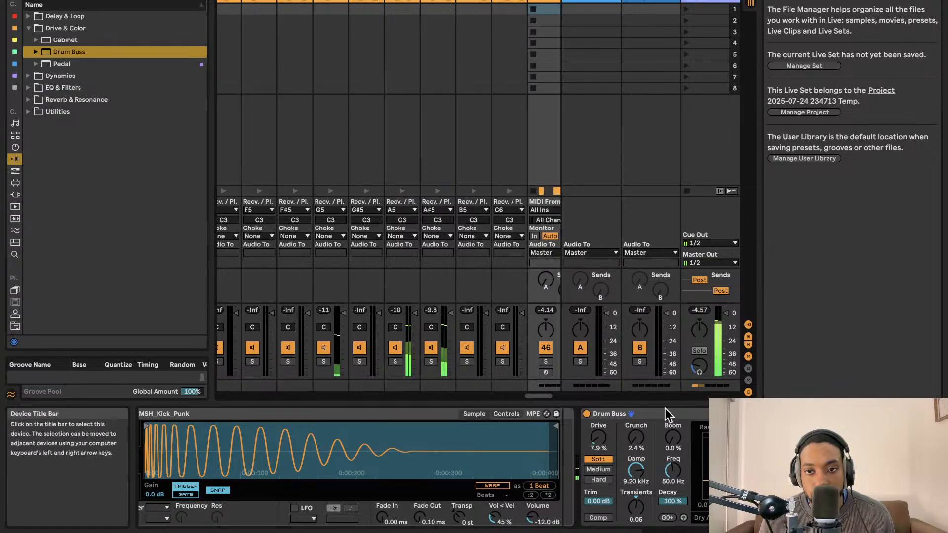
{"action": "key", "text": "Tab"}
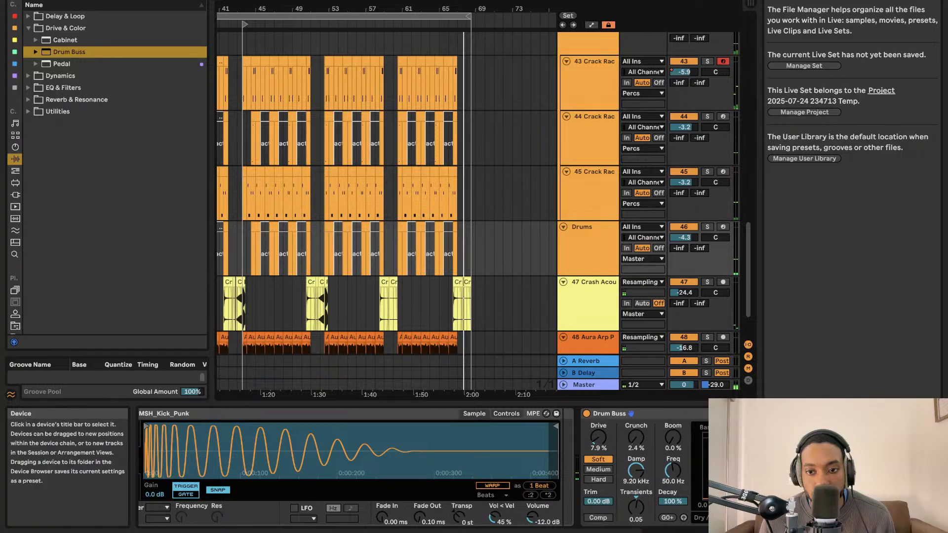
{"action": "key", "text": "Tab"}
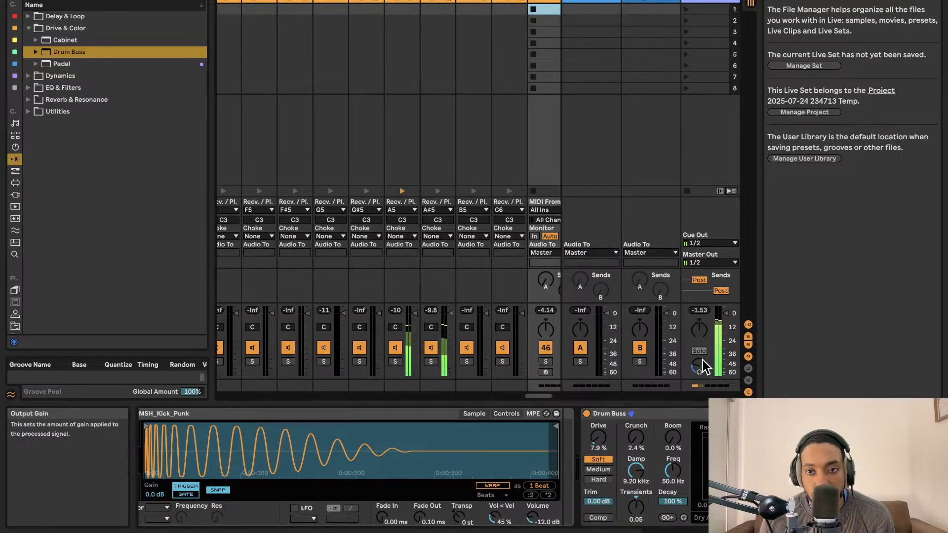
{"action": "left_click", "coordinate": [706, 311]}
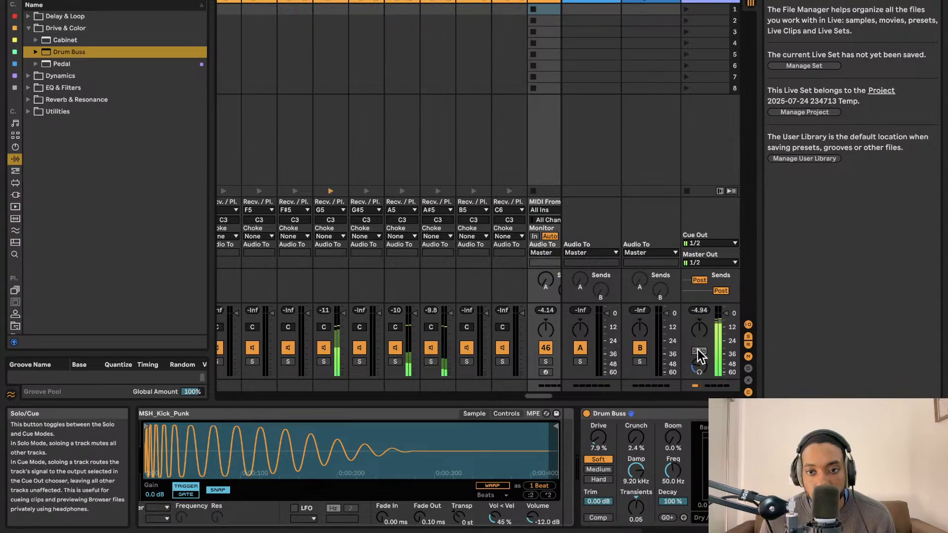
{"action": "left_click", "coordinate": [705, 310]}
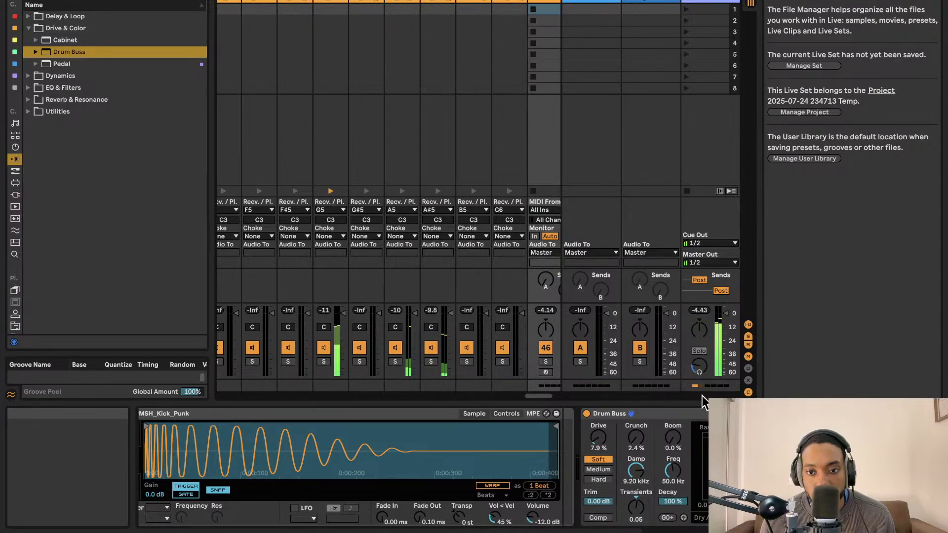
{"action": "key", "text": "Tab"}
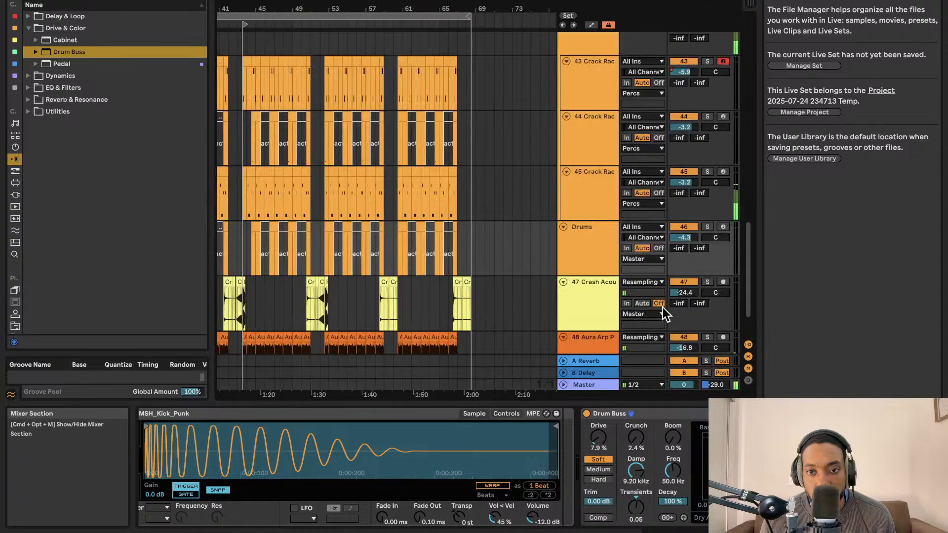
Look over the tracks during playback past locator 1 and recheck the Master's peak level with its reading reset
{"action": "scroll", "coordinate": [527, 261], "scroll_direction": "up", "scroll_amount": 10}
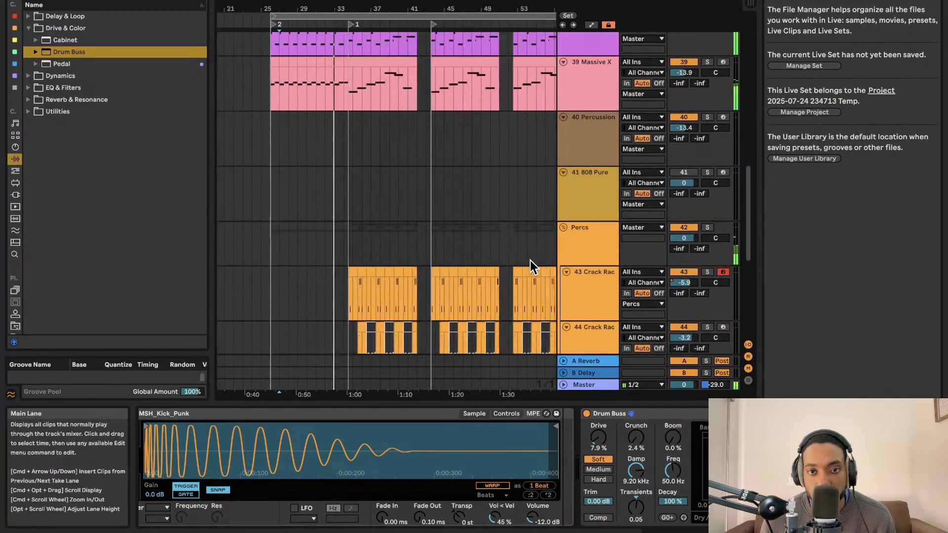
{"action": "scroll", "coordinate": [528, 262], "scroll_direction": "left", "scroll_amount": 5}
{"action": "scroll", "coordinate": [528, 262], "scroll_direction": "down", "scroll_amount": 10}
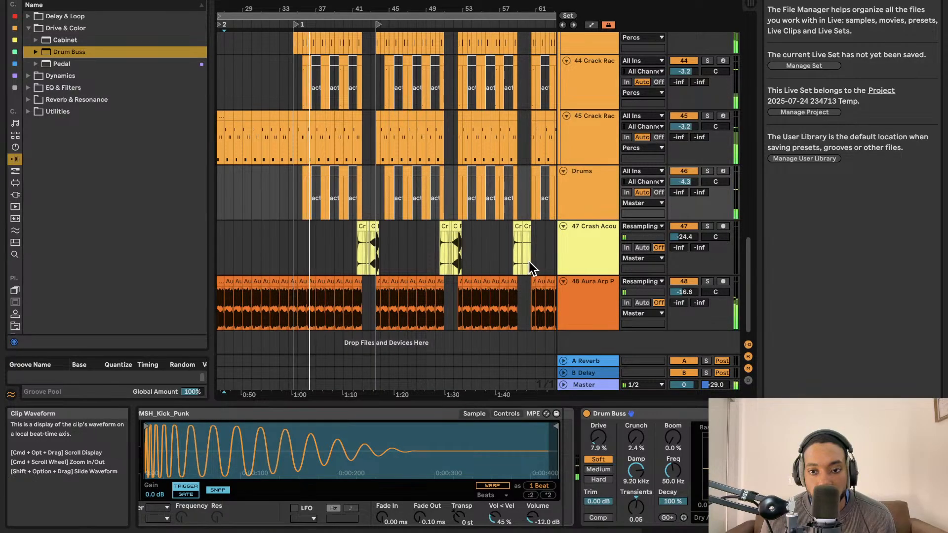
{"action": "key", "text": "Tab"}
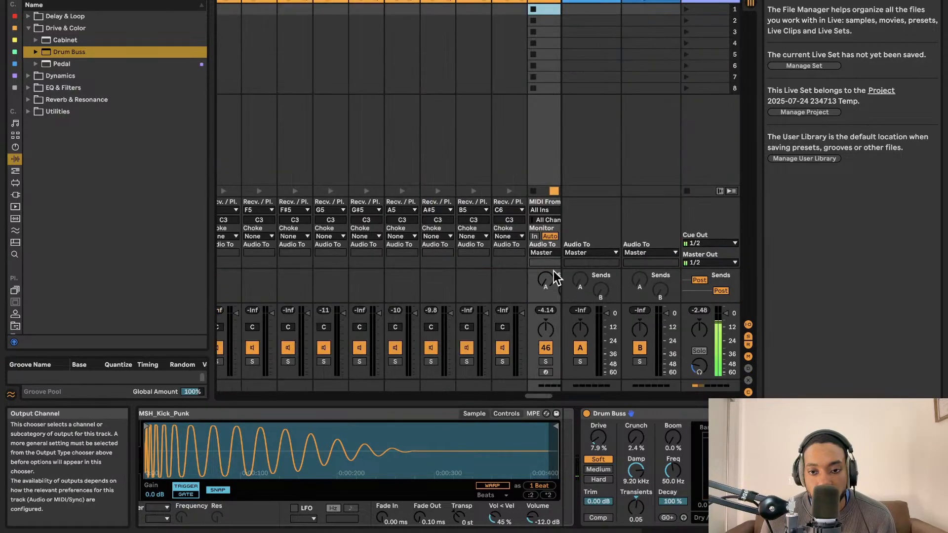
{"action": "left_click", "coordinate": [699, 311]}
{"action": "left_click", "coordinate": [697, 311]}
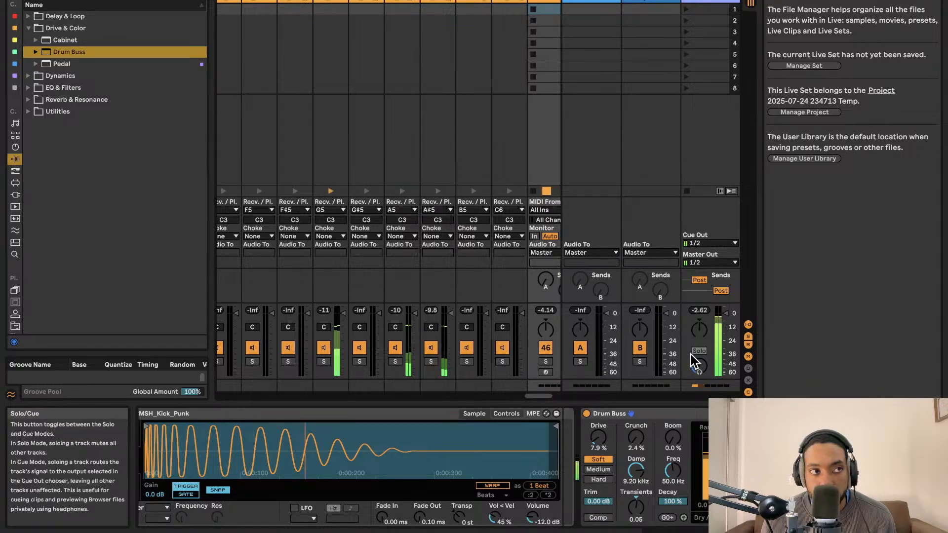
Return to the Arrangement View and restart playback from locator 2 near bar 26
{"action": "key", "text": "Tab"}
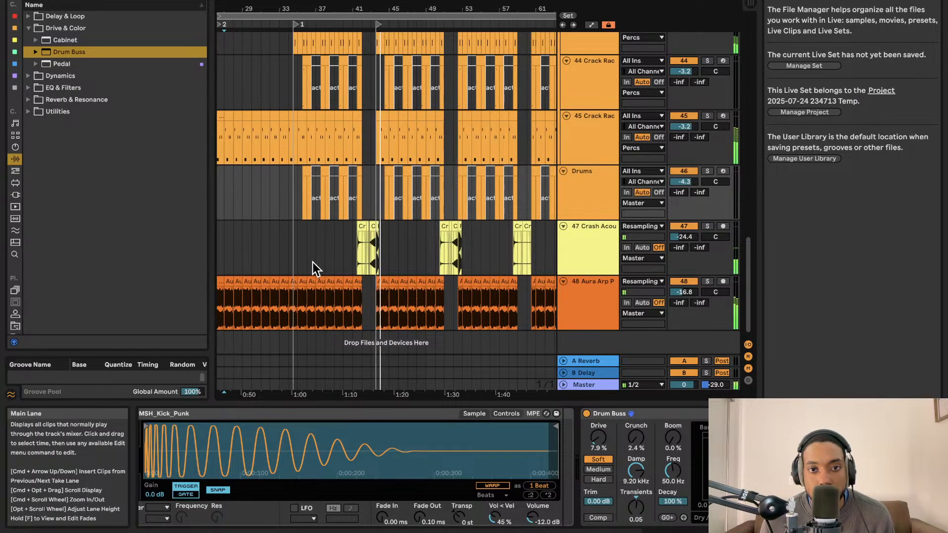
{"action": "key", "text": "space"}
{"action": "key", "text": "space"}
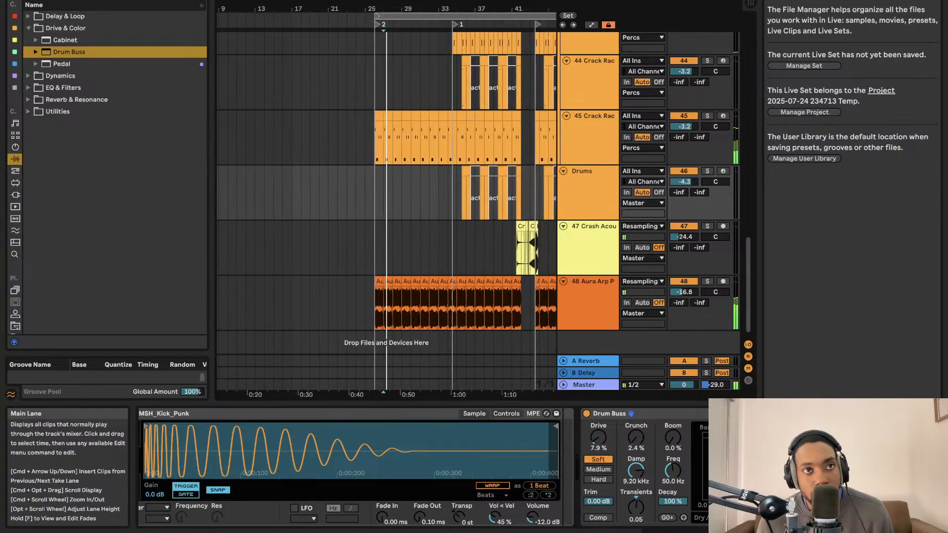